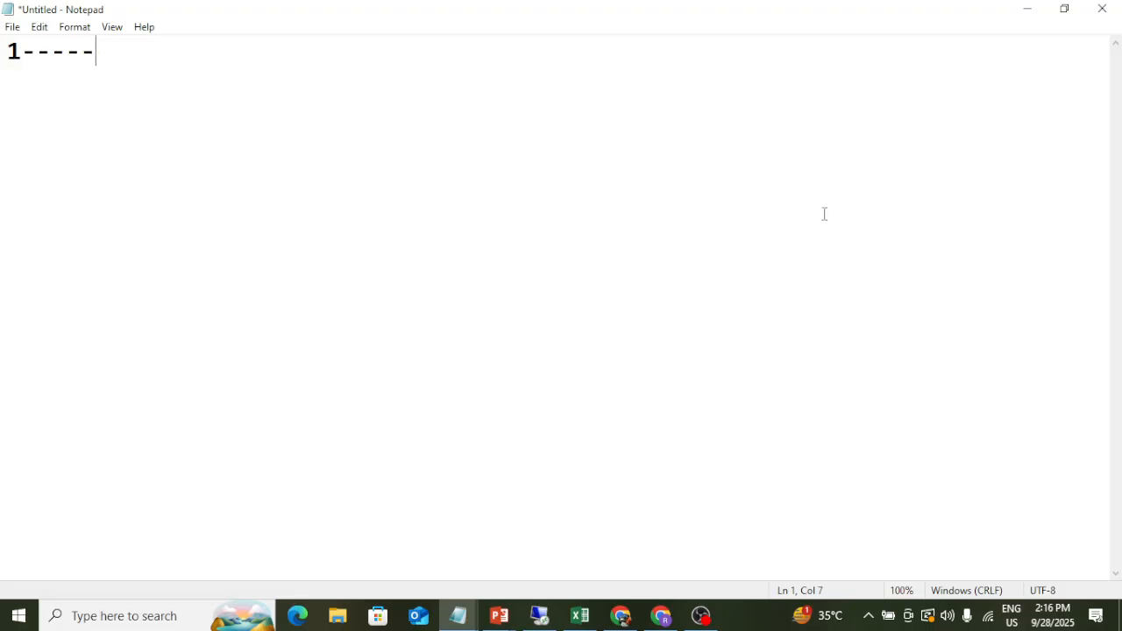
Step: Switch to the remote SAP session and display the SAP Reference IMG through transaction SPRO
{"action": "key", "text": "alt+Tab"}
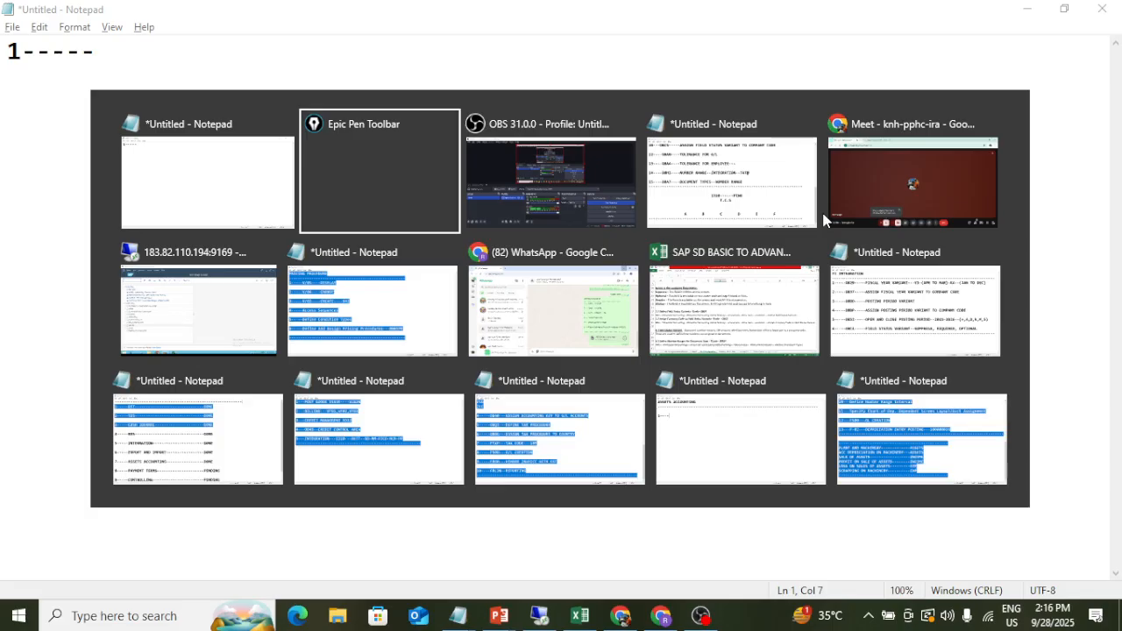
{"action": "key", "text": "alt+Tab"}
{"action": "key", "text": "alt+Tab"}
{"action": "key", "text": "alt+Tab"}
{"action": "key", "text": "alt+Tab"}
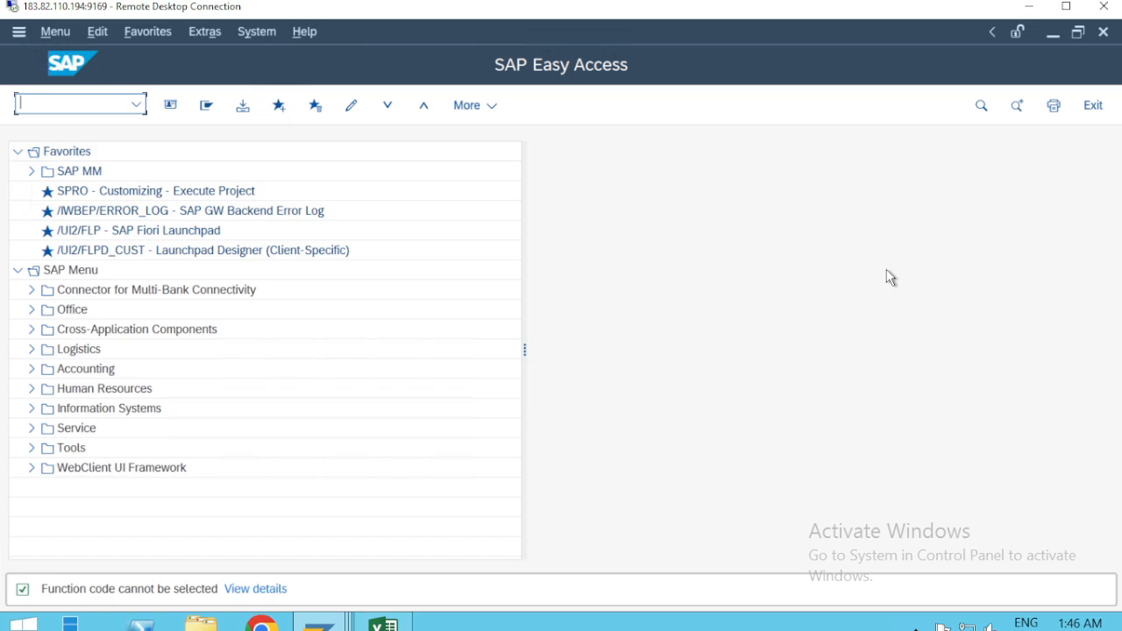
{"action": "type", "text": "SPRO"}
{"action": "key", "text": "Return"}
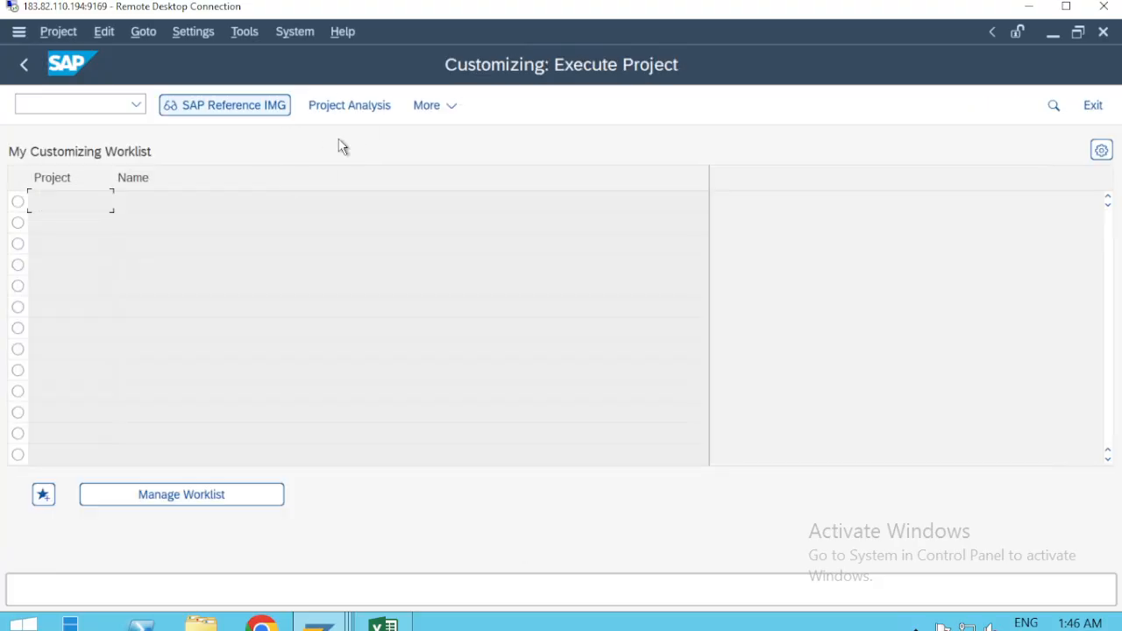
{"action": "left_click", "coordinate": [251, 107]}
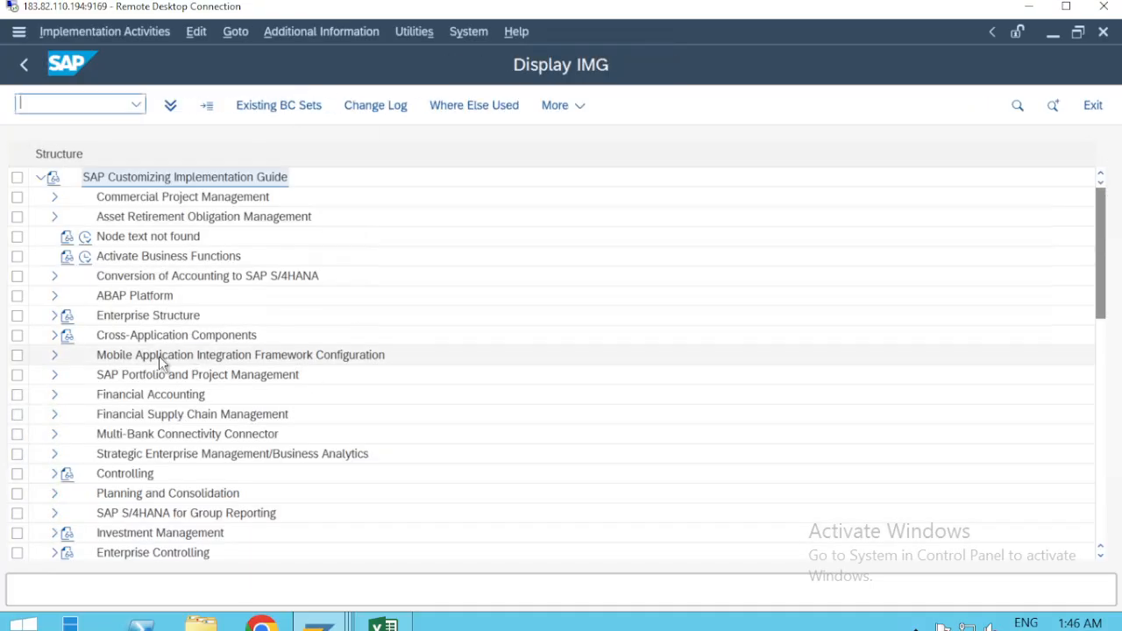
Step: Expand Financial Accounting and its General Ledger Accounting node in the IMG structure
{"action": "left_click", "coordinate": [158, 356]}
{"action": "key", "text": "Down"}
{"action": "key", "text": "Down"}
{"action": "key", "text": "Down"}
{"action": "key", "text": "Down"}
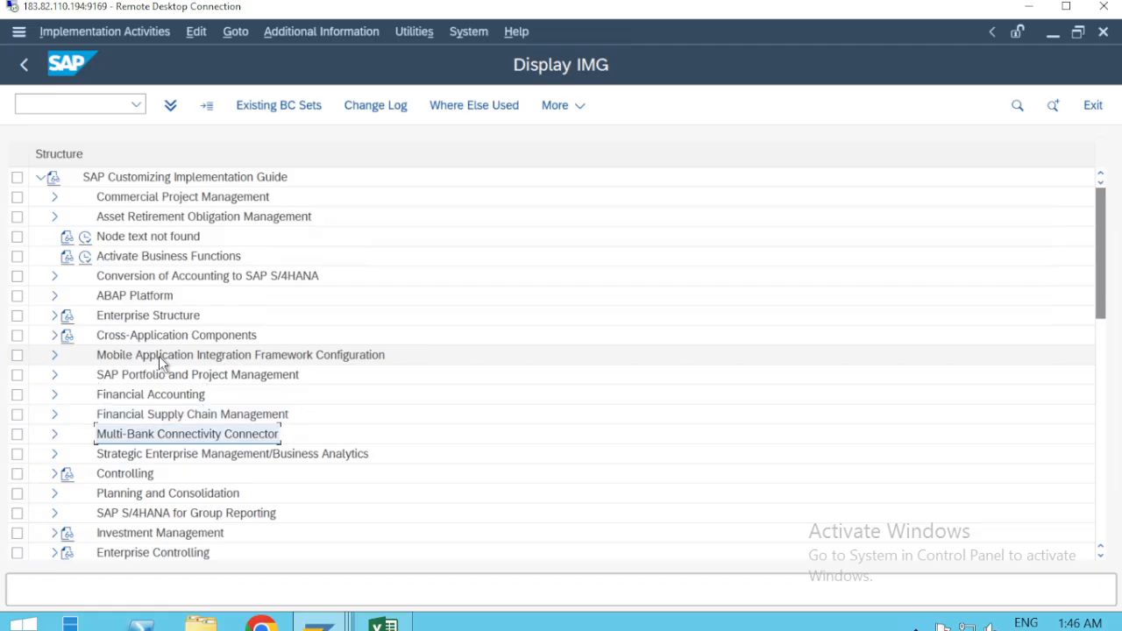
{"action": "key", "text": "Up"}
{"action": "key", "text": "Up"}
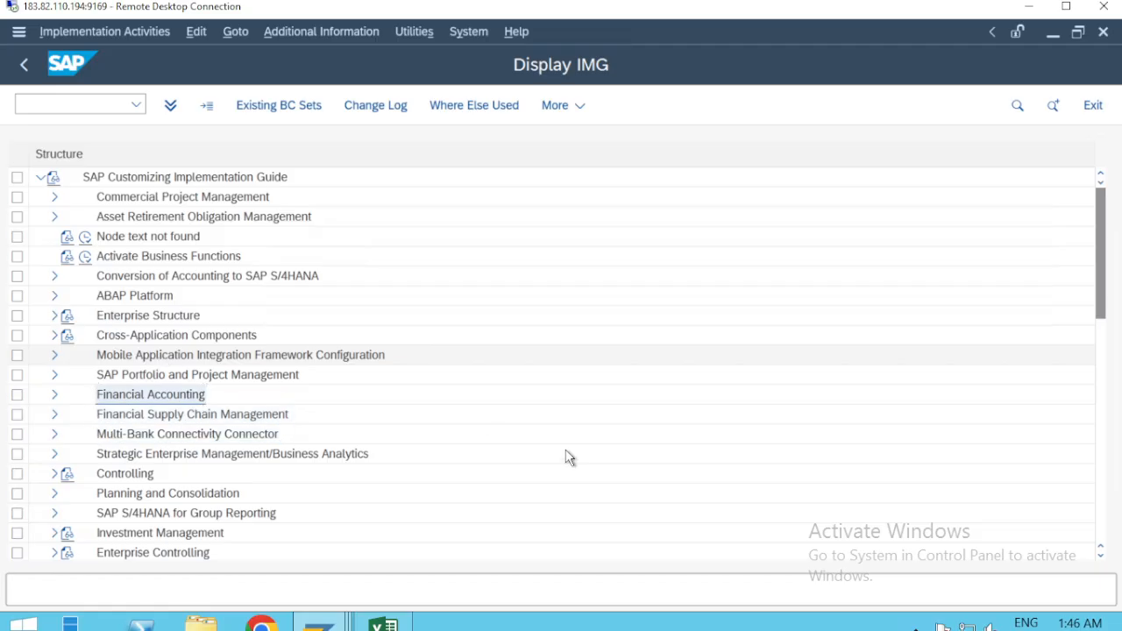
{"action": "key", "text": "Right"}
{"action": "key", "text": "Down"}
{"action": "key", "text": "Down"}
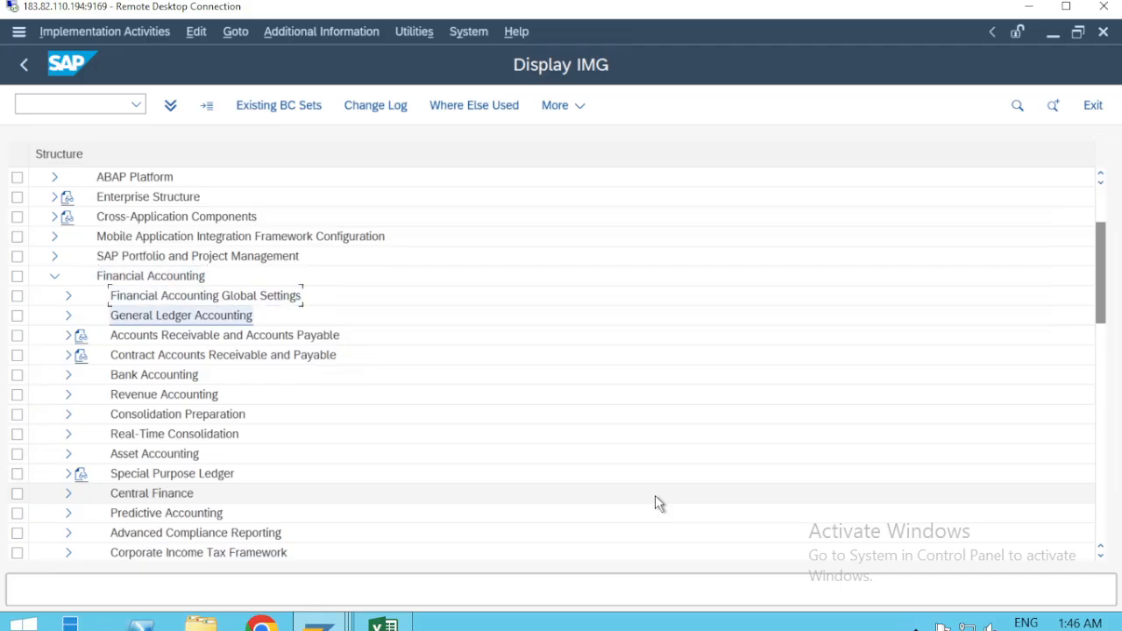
{"action": "key", "text": "Right"}
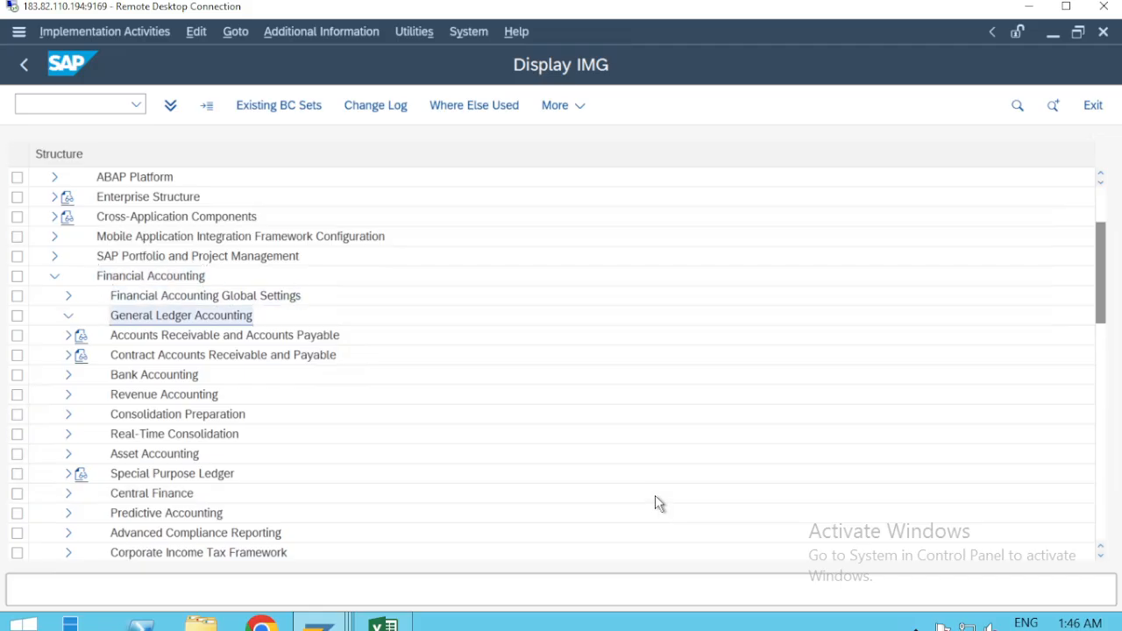
Step: Expand Business Transactions under General Ledger Accounting, and its Document Splitting node
{"action": "key", "text": "Down"}
{"action": "key", "text": "Down"}
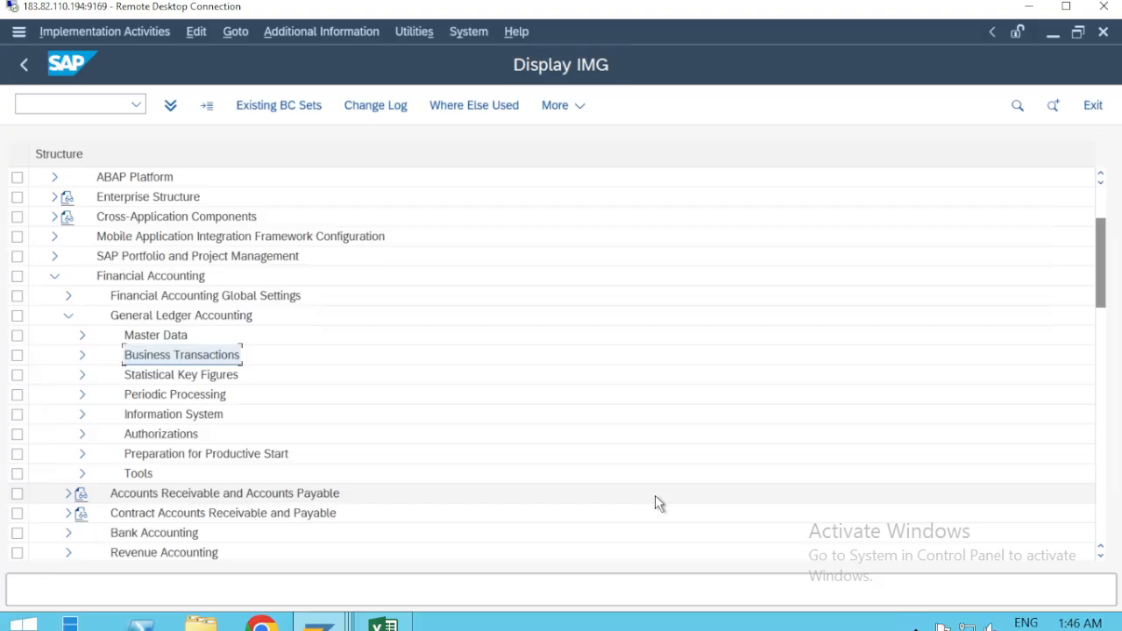
{"action": "key", "text": "Right"}
{"action": "key", "text": "Down"}
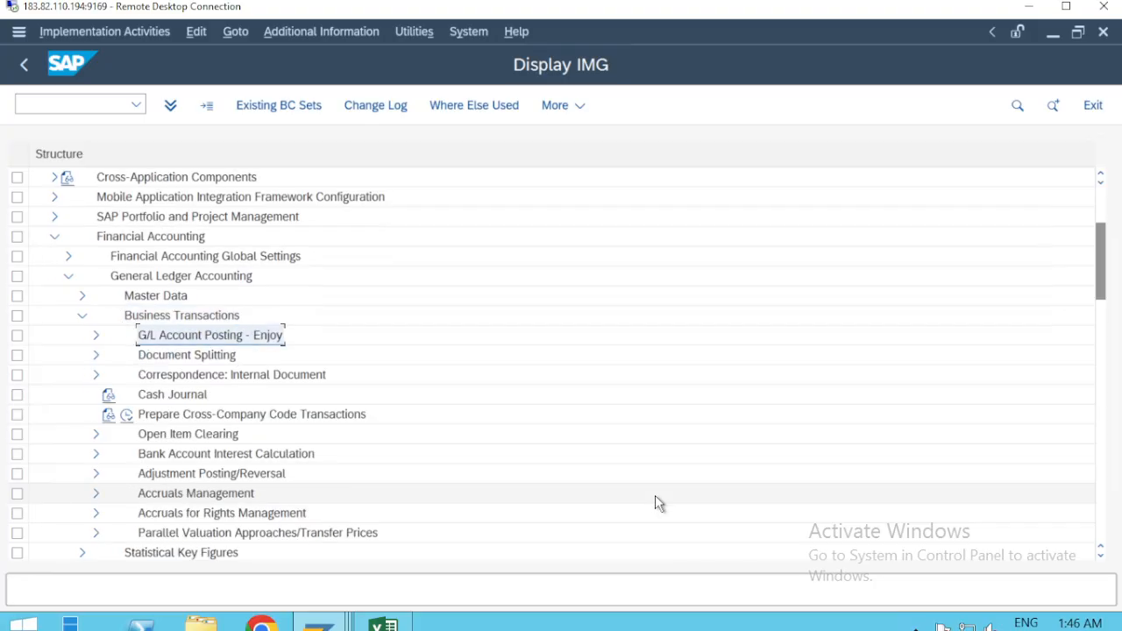
{"action": "key", "text": "Down"}
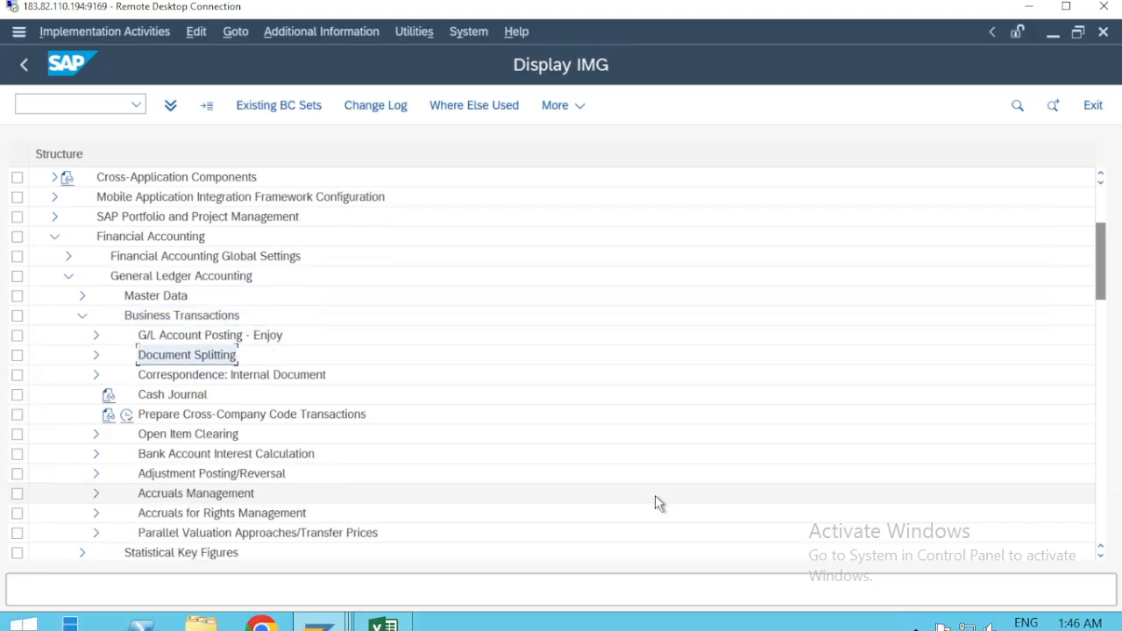
{"action": "key", "text": "Right"}
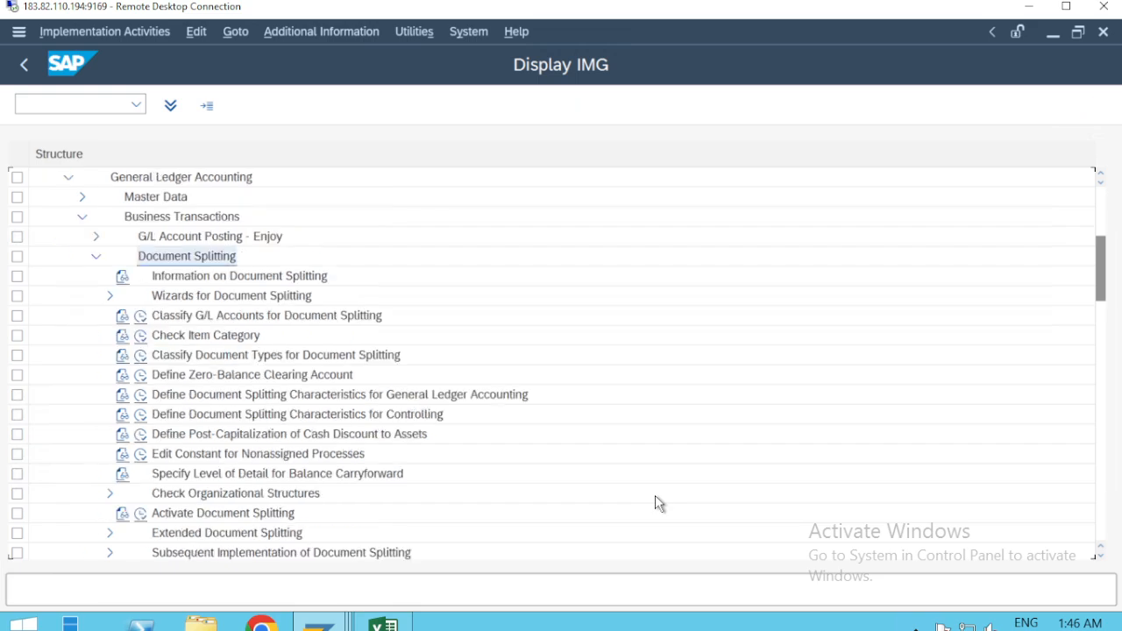
Step: Open the Classify G/L Accounts for Document Splitting activity for chart of accounts SHIP
{"action": "key", "text": "Down"}
{"action": "key", "text": "Down"}
{"action": "key", "text": "Down"}
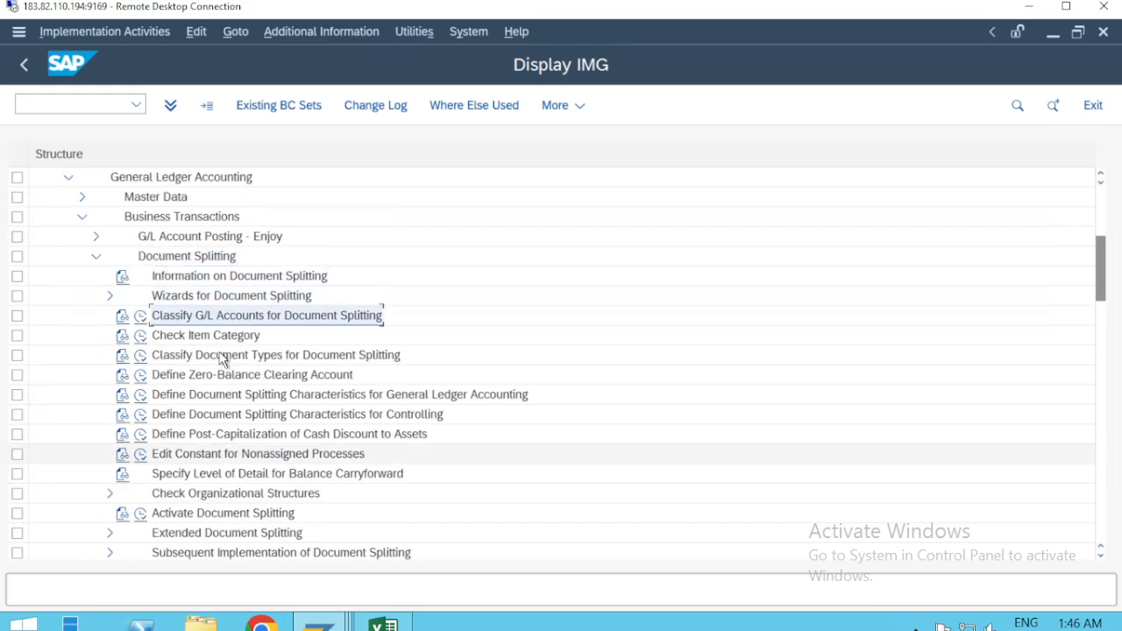
{"action": "left_click", "coordinate": [140, 317]}
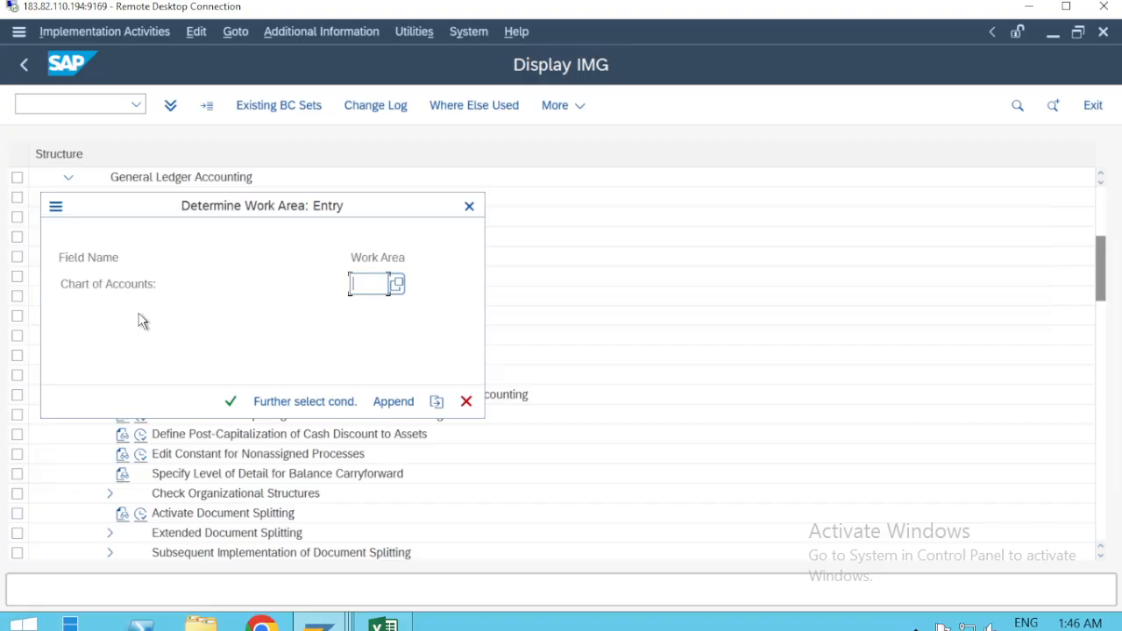
{"action": "type", "text": "SKEP"}
{"action": "key", "text": "Return"}
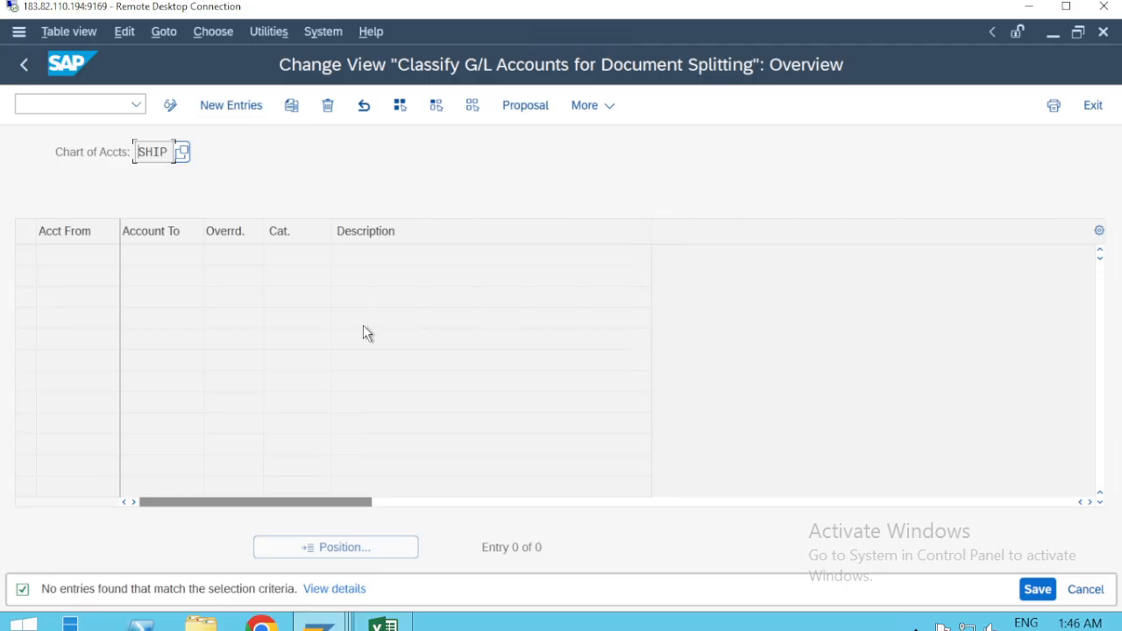
{"action": "left_click", "coordinate": [225, 103]}
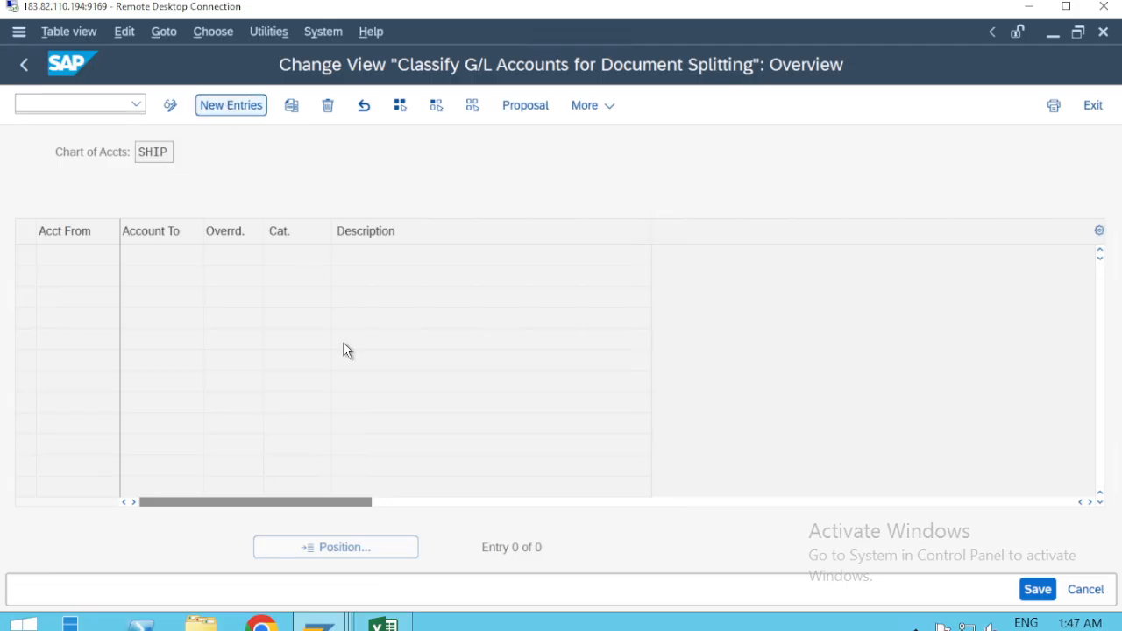
{"action": "key", "text": "alt+Tab"}
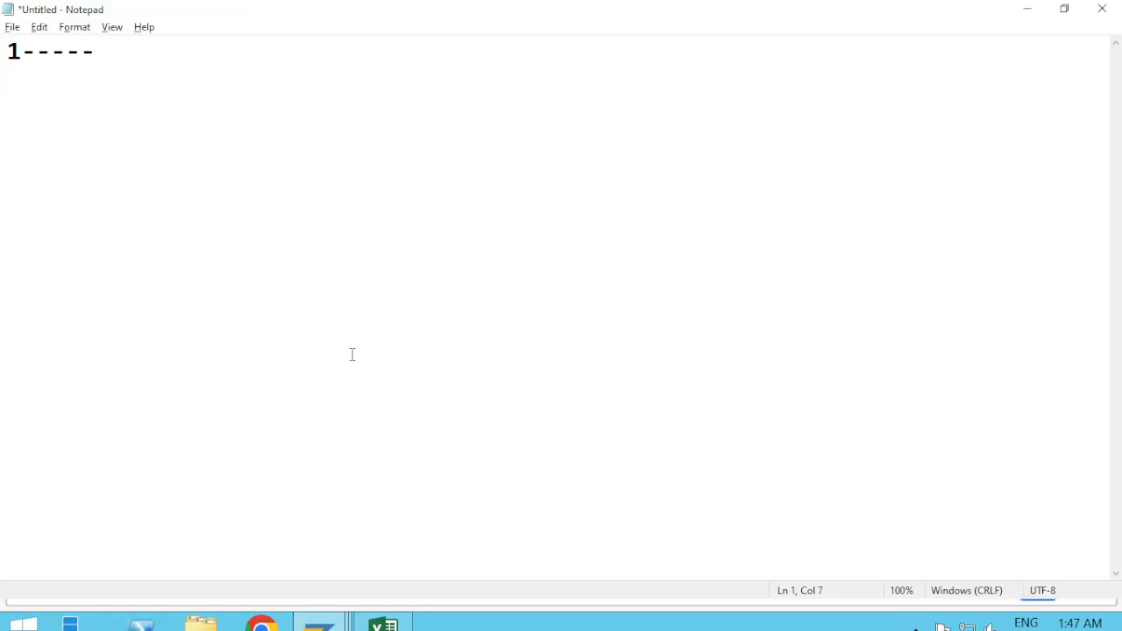
{"action": "key", "text": "alt+Tab"}
{"action": "left_click", "coordinate": [172, 202]}
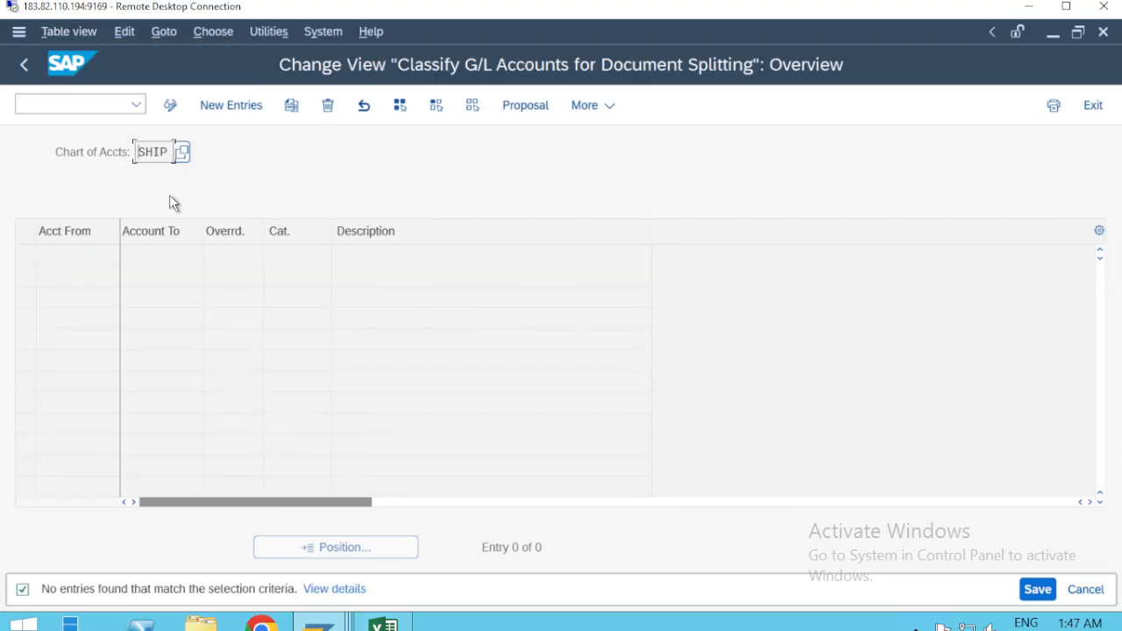
{"action": "key", "text": "F3"}
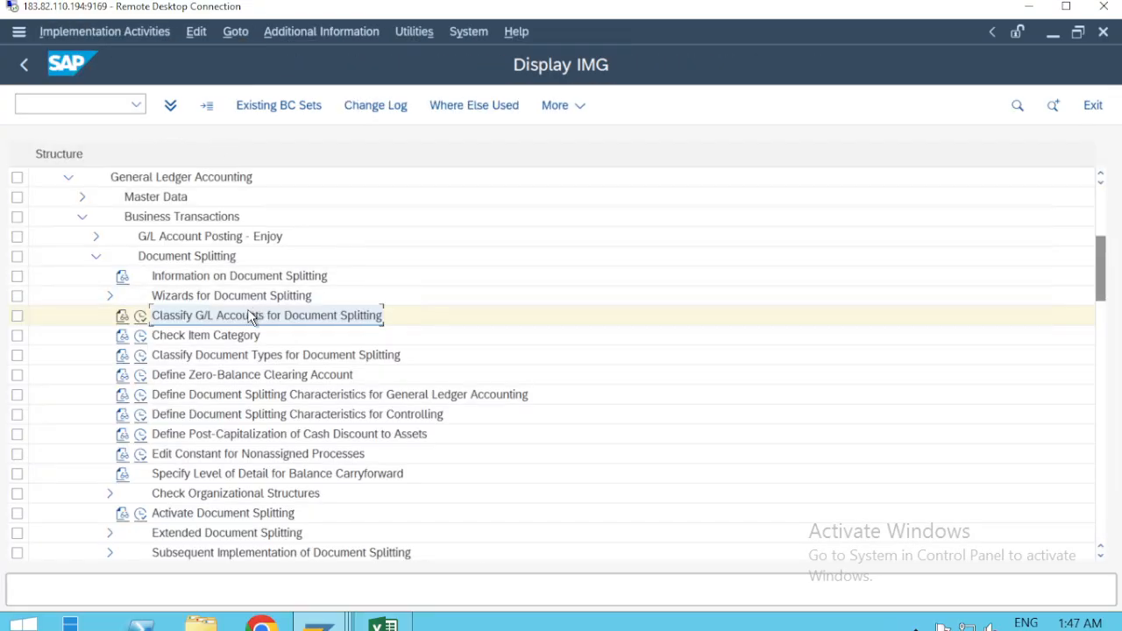
Step: In the Notepad notes, complete item 1 with "Classify G/L Accounts for Document Splitting" and start item 2 as "2-----"
{"action": "key", "text": "alt+Tab"}
{"action": "type", "text": "Classify G/L Accounts for Document Splitting"}
{"action": "key", "text": "Return"}
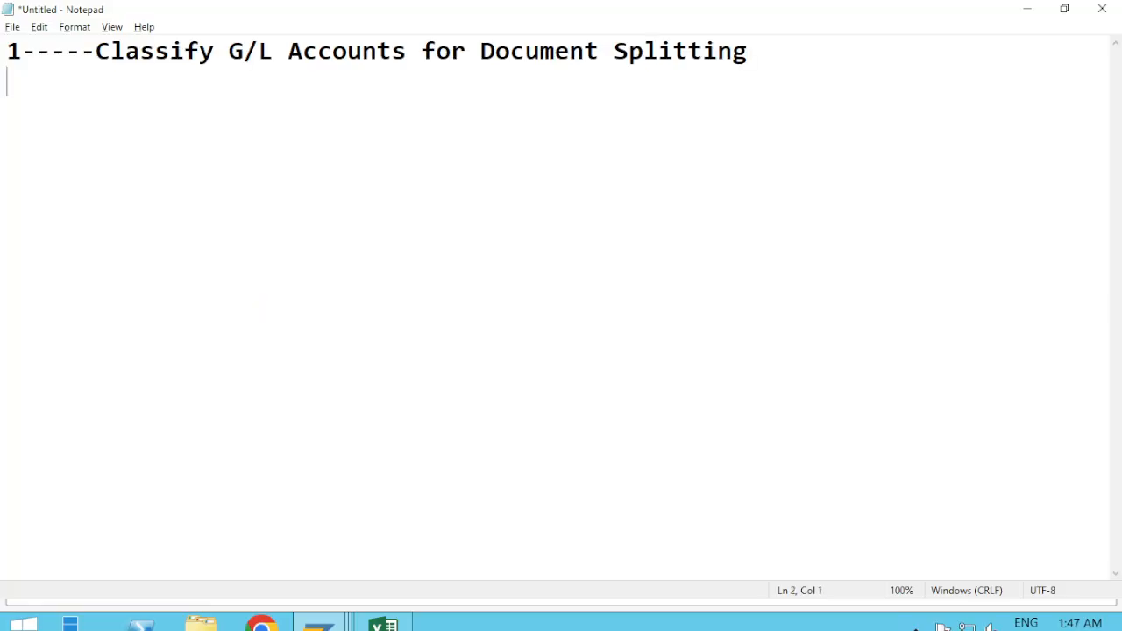
{"action": "key", "text": "Return"}
{"action": "type", "text": "2-----"}
Step: Return to the remote desktop session and bring up the Excel print preview of the DAY DAY TRANSACTION workbook
{"action": "key", "text": "alt+Tab"}
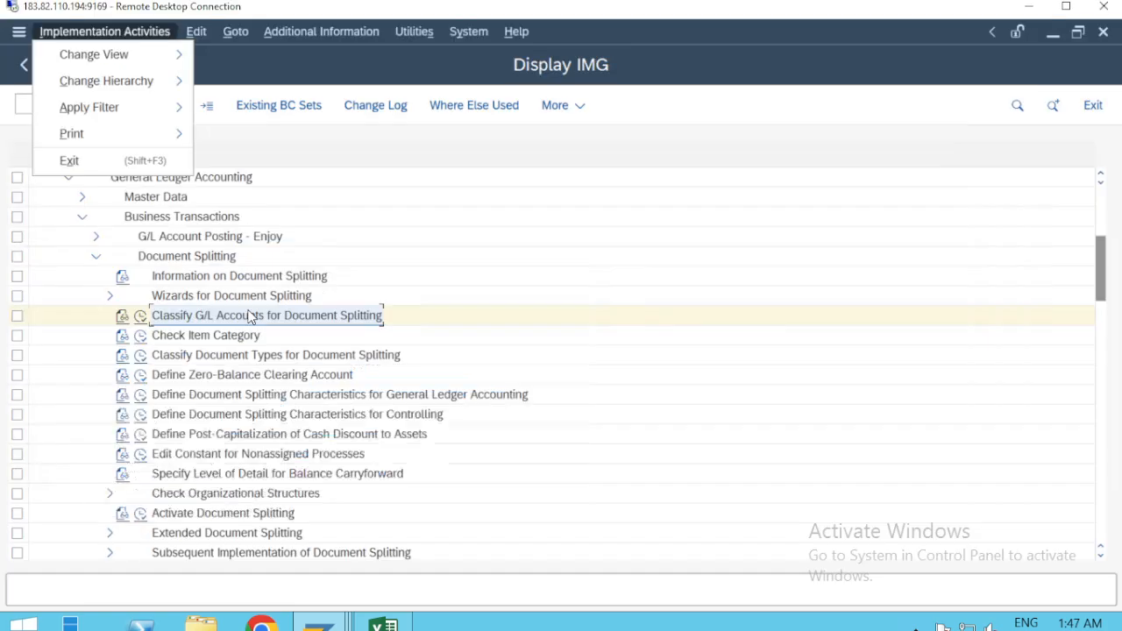
{"action": "left_click", "coordinate": [1066, 7]}
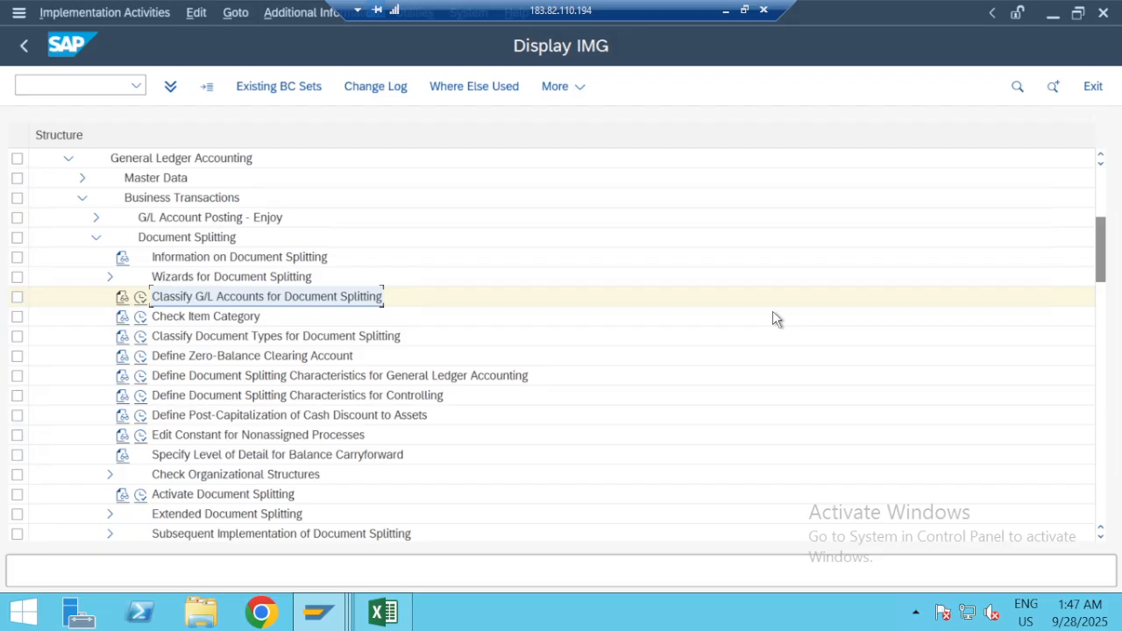
{"action": "mouse_move", "coordinate": [337, 616]}
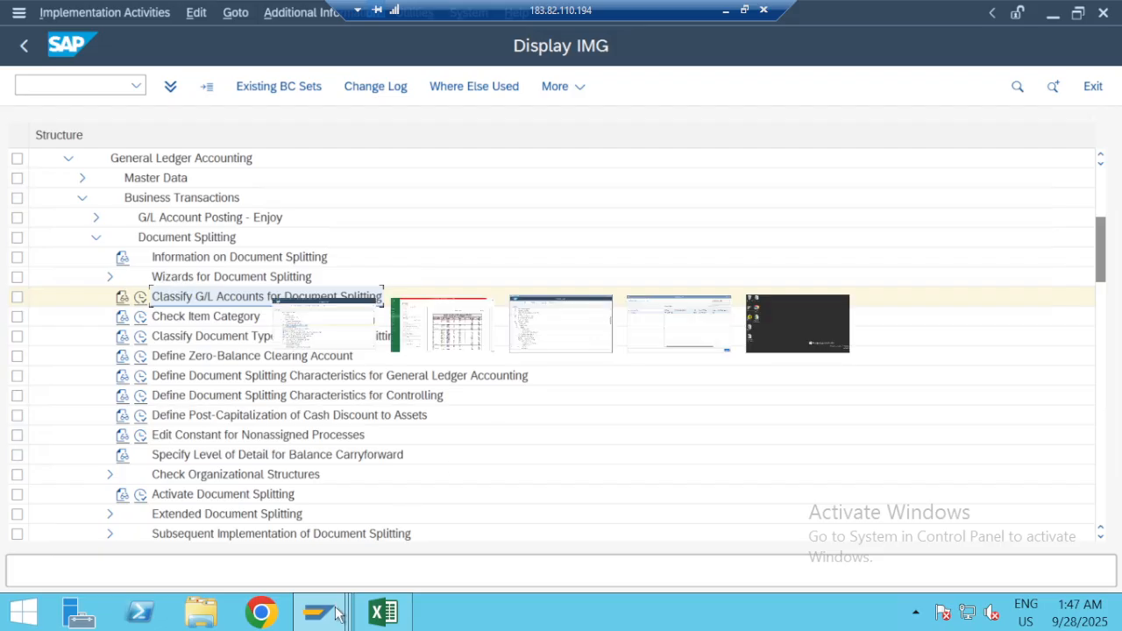
{"action": "key", "text": "alt+Tab"}
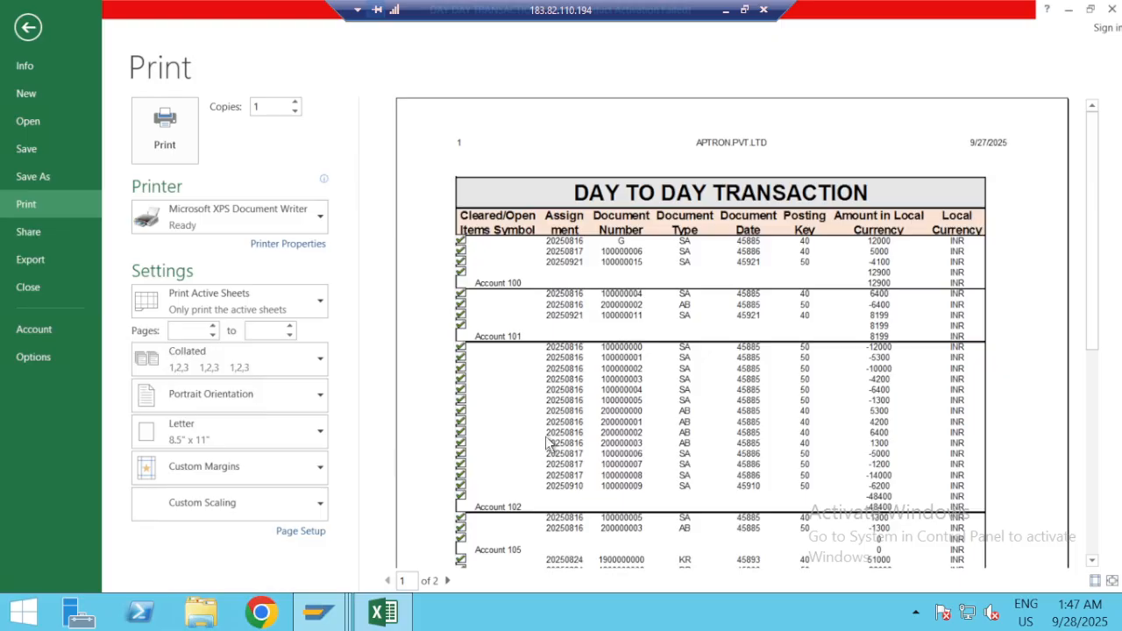
{"action": "left_click", "coordinate": [744, 9]}
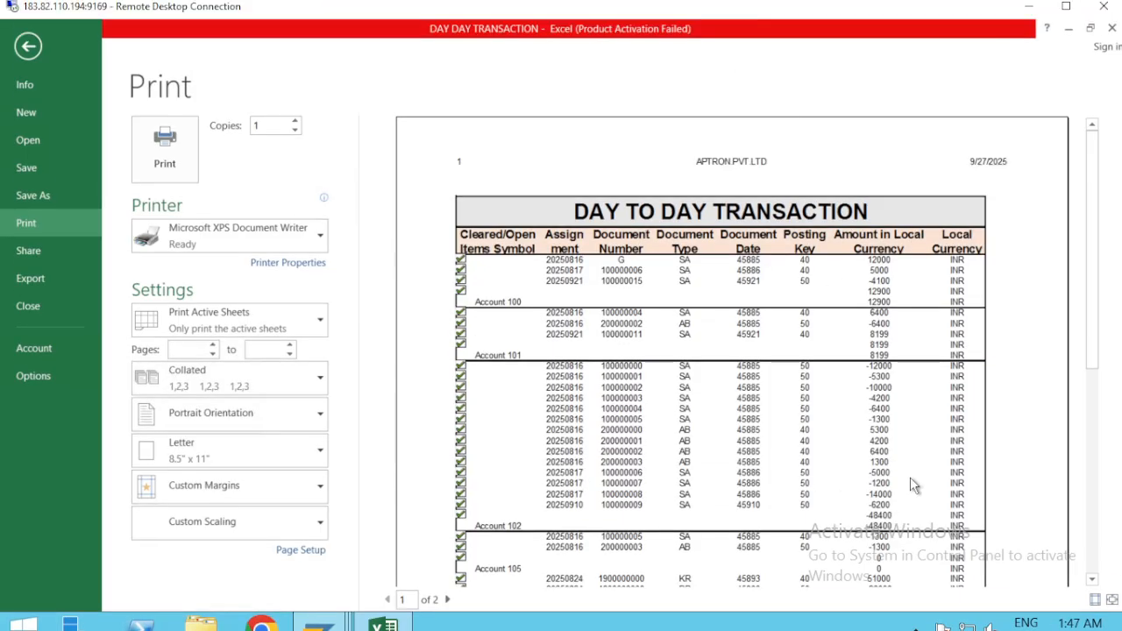
Step: Connect the local computer to the Basement Wi-Fi network
{"action": "key", "text": "super"}
{"action": "key", "text": "super"}
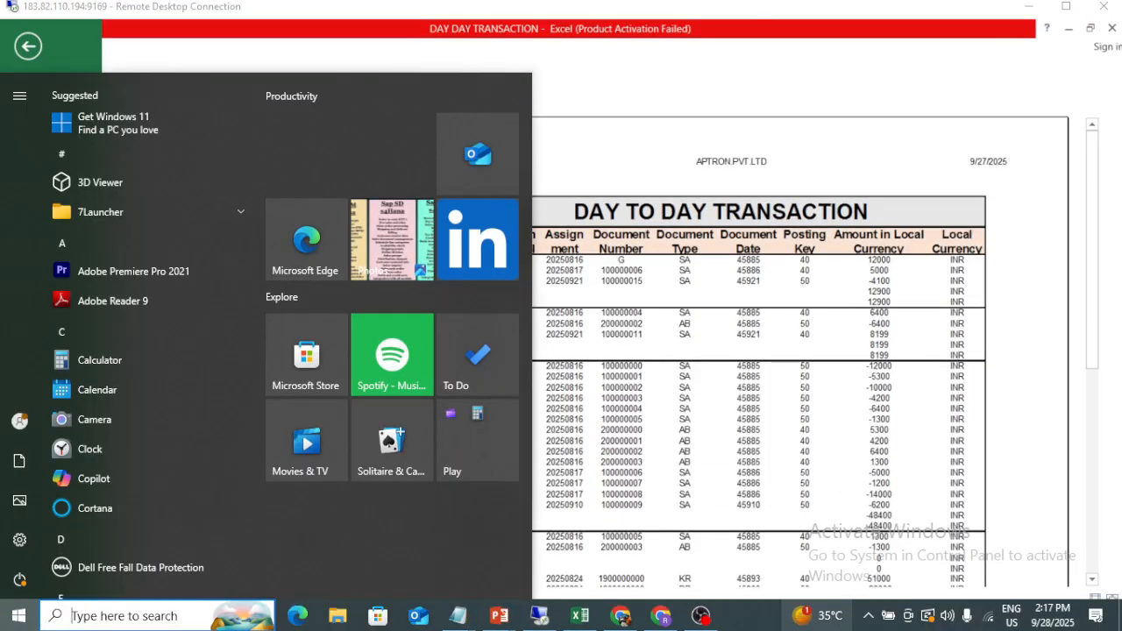
{"action": "left_click", "coordinate": [989, 617]}
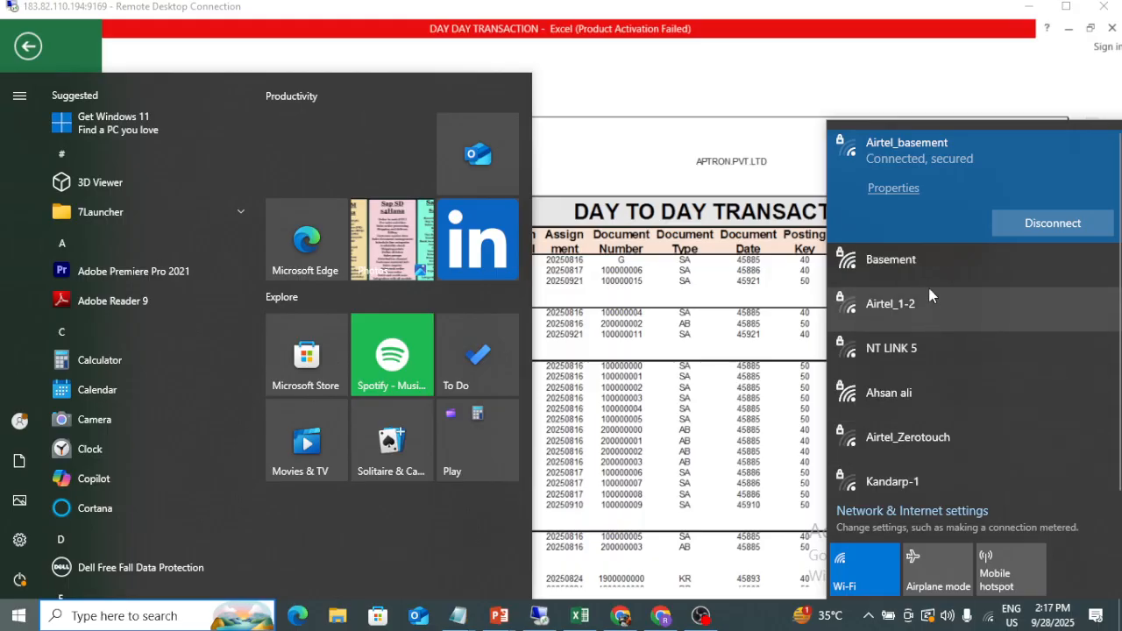
{"action": "left_click", "coordinate": [926, 256]}
{"action": "left_click", "coordinate": [1015, 268]}
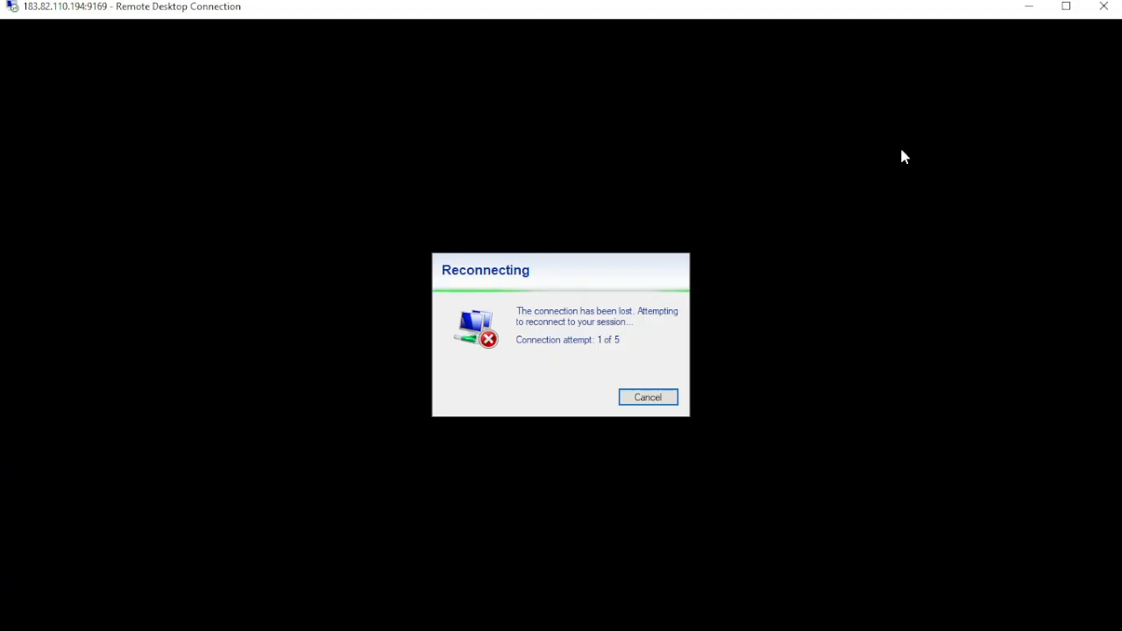
Step: Turn off Wi-Fi on the local computer
{"action": "key", "text": "super"}
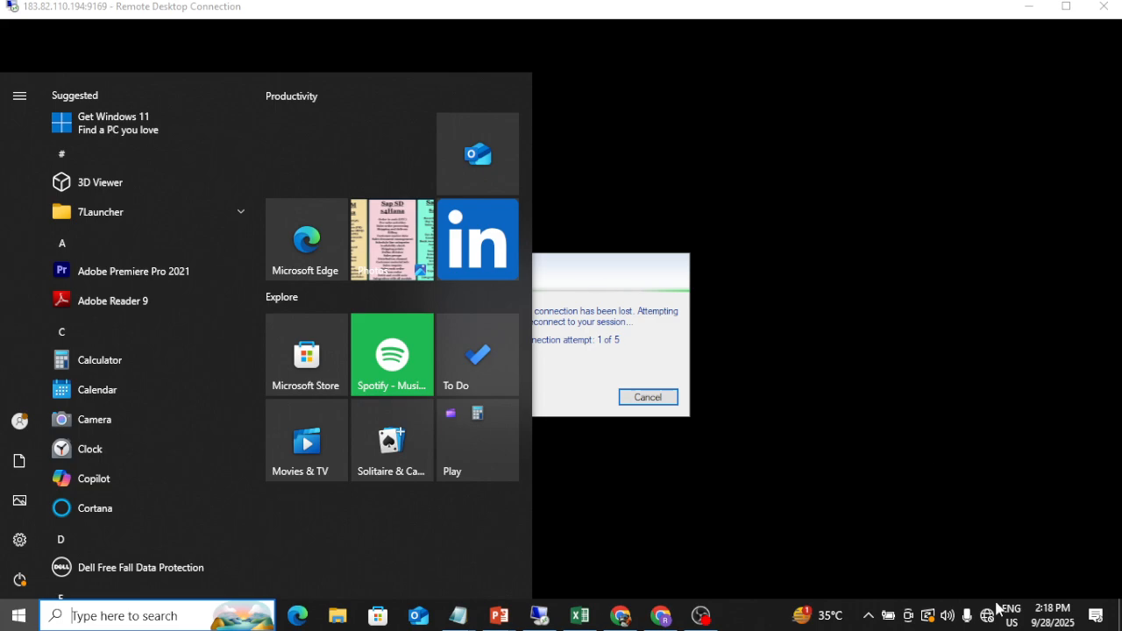
{"action": "left_click", "coordinate": [990, 619]}
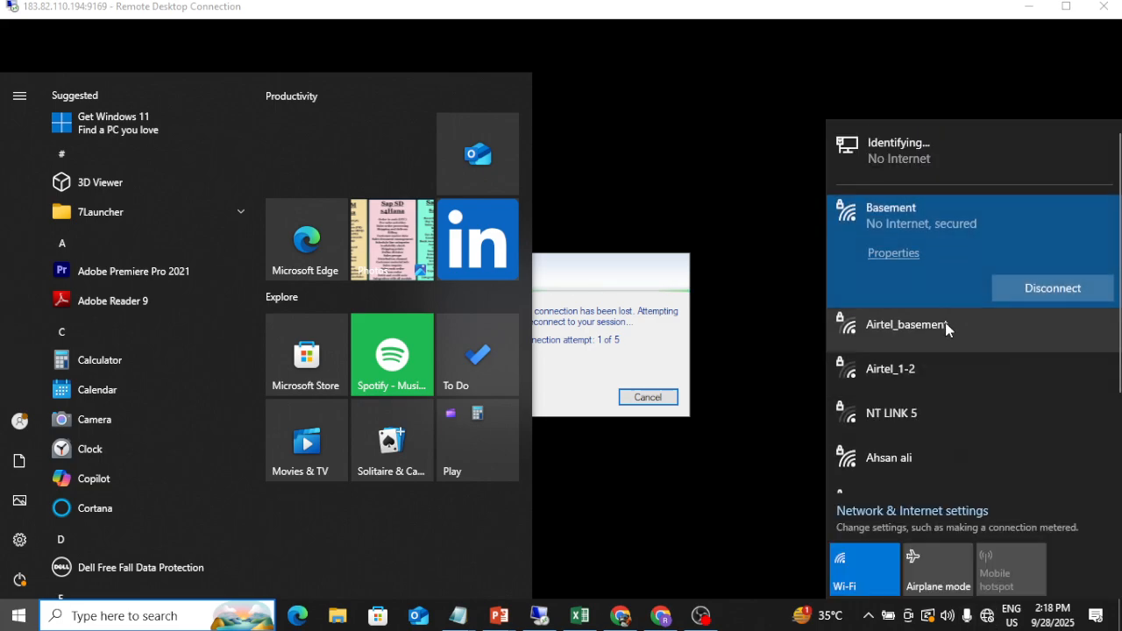
{"action": "left_click", "coordinate": [848, 586]}
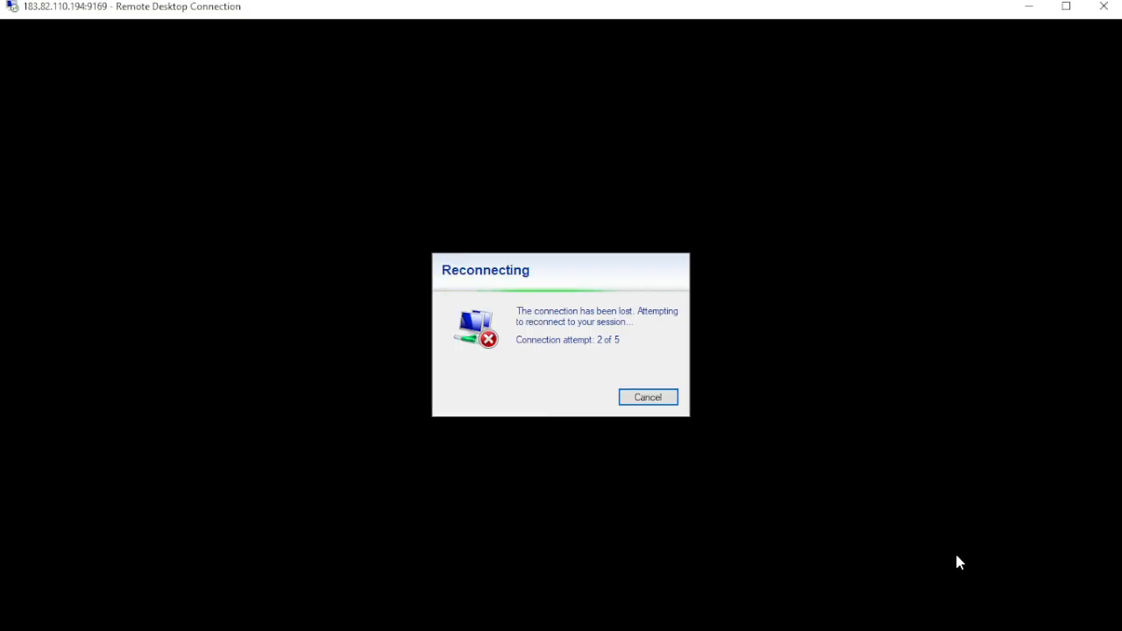
Step: Turn Wi-Fi back on and connect to the Basement network again
{"action": "key", "text": "super"}
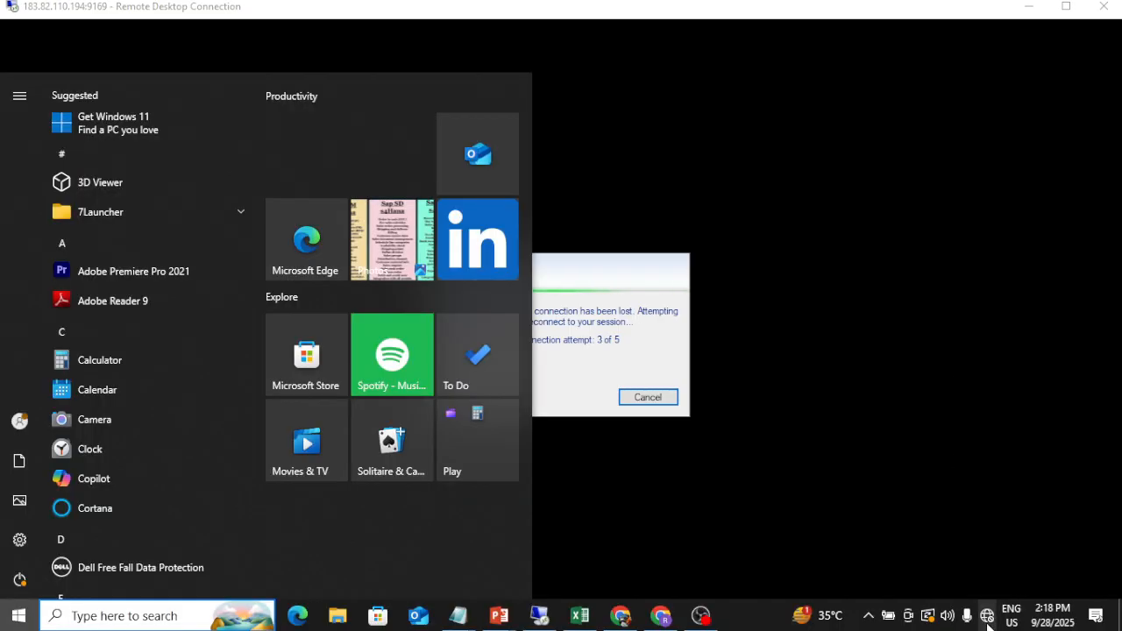
{"action": "left_click", "coordinate": [988, 623]}
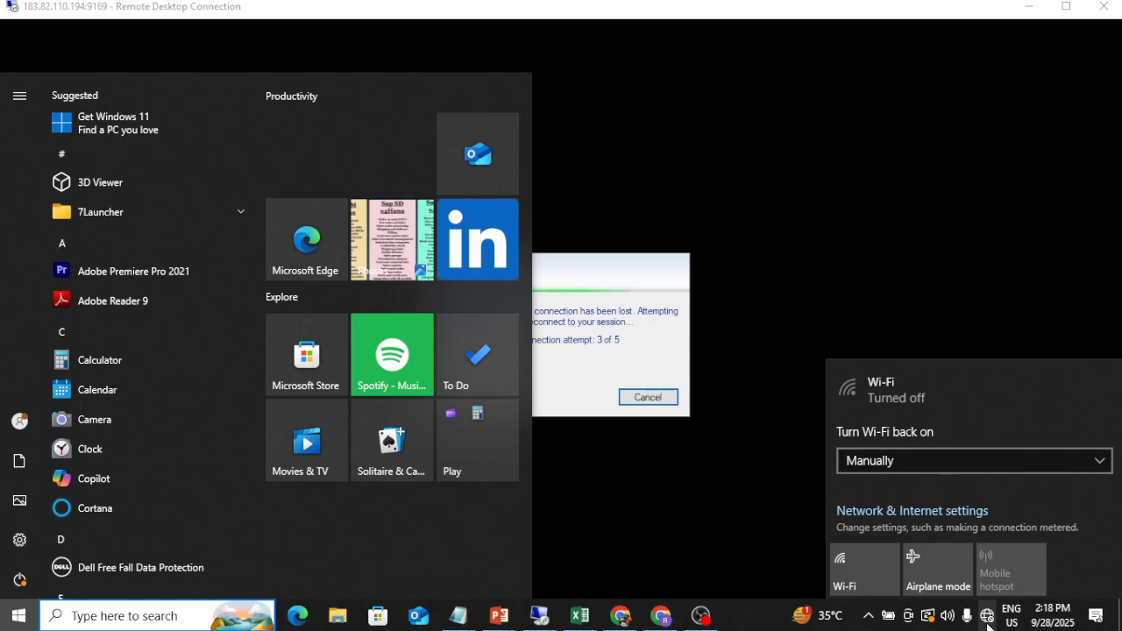
{"action": "left_click", "coordinate": [855, 576]}
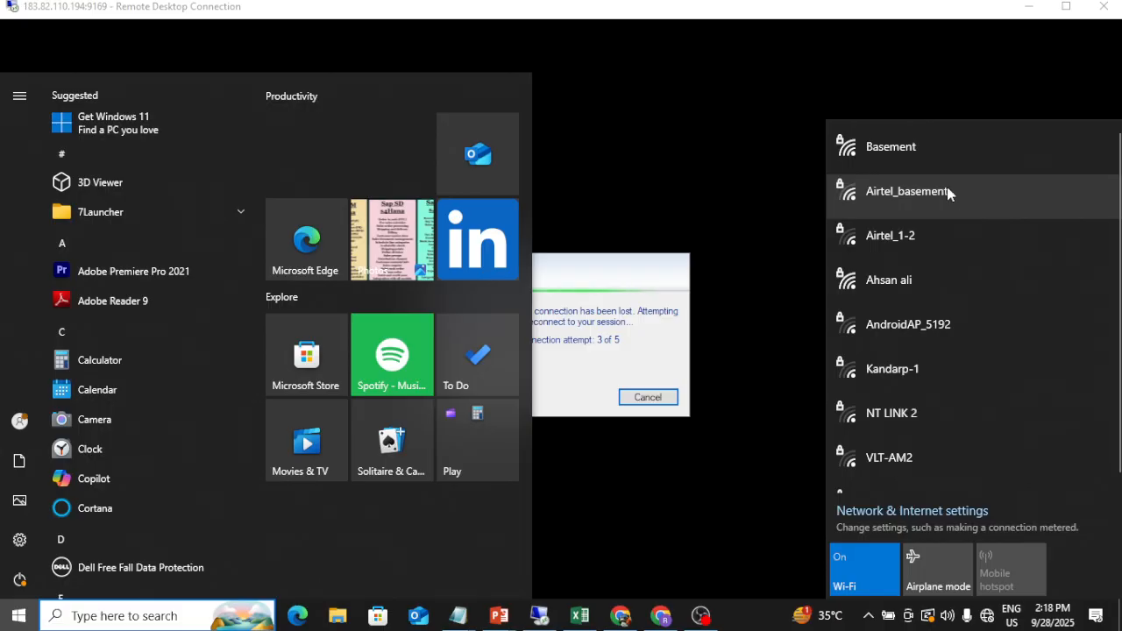
{"action": "left_click", "coordinate": [938, 166]}
{"action": "left_click", "coordinate": [1026, 220]}
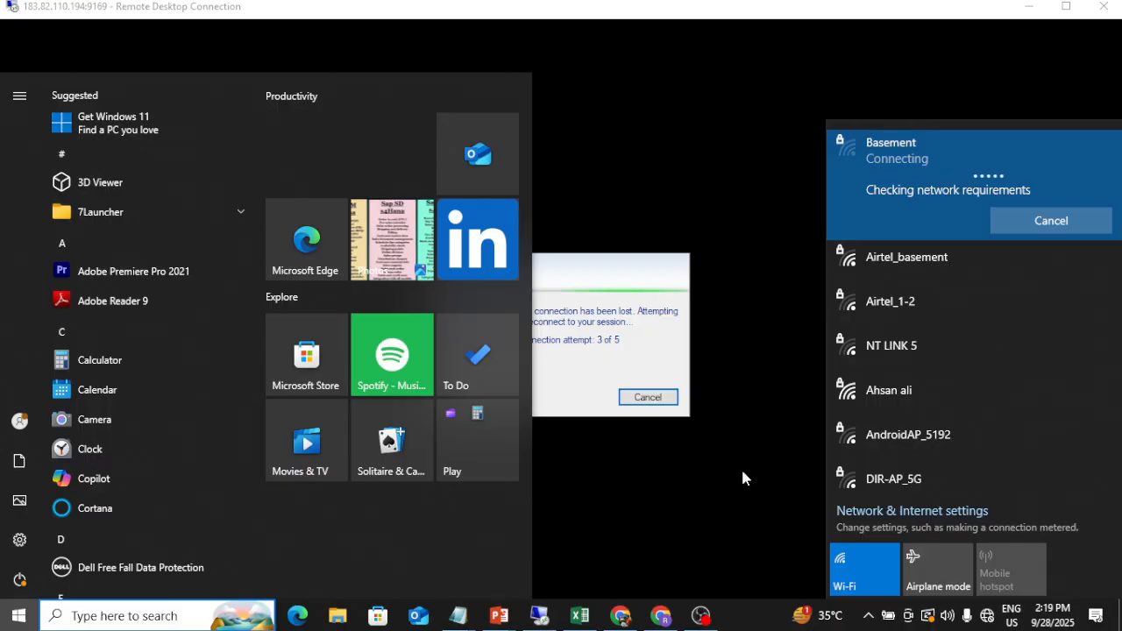
Step: Connect the local computer to the Airtel_basement Wi-Fi network
{"action": "left_click", "coordinate": [929, 269]}
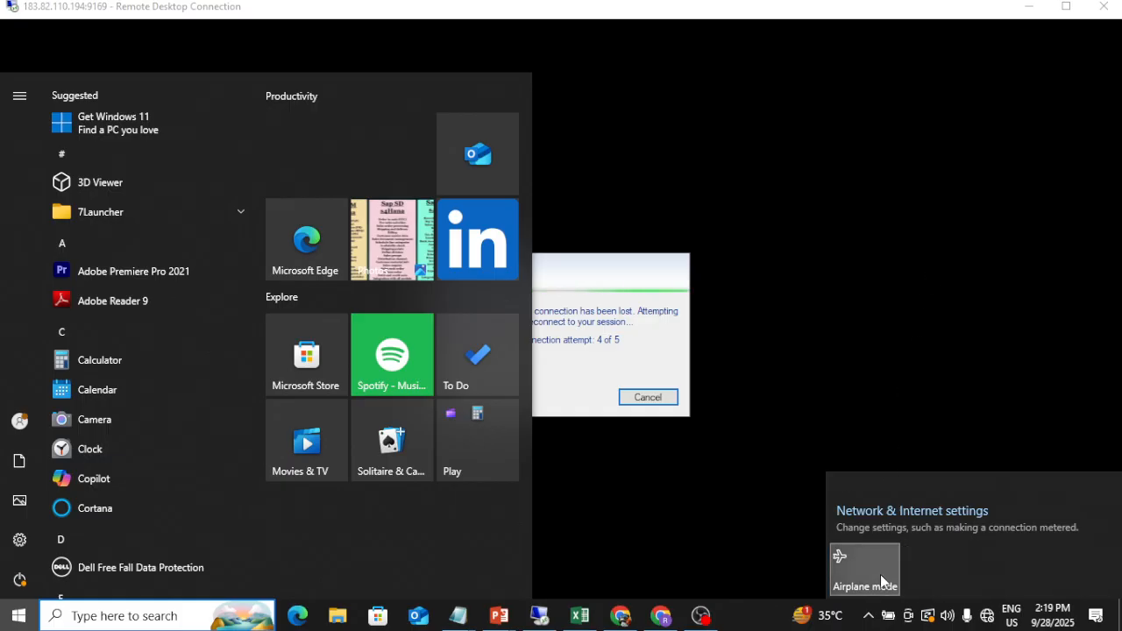
{"action": "left_click", "coordinate": [880, 575]}
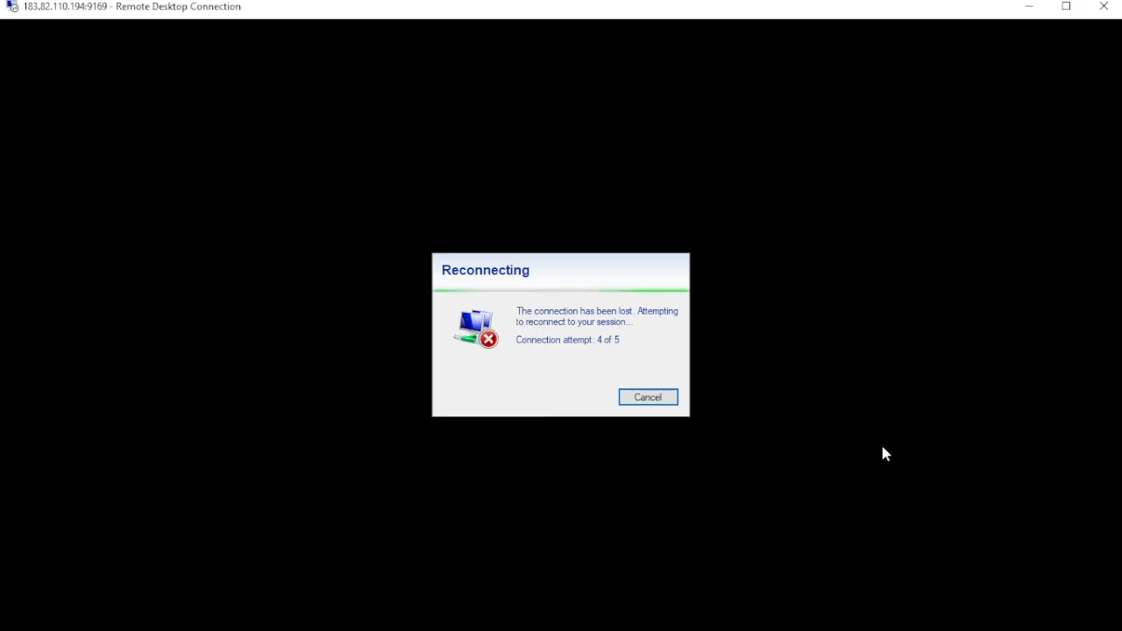
{"action": "key", "text": "super"}
{"action": "left_click", "coordinate": [987, 615]}
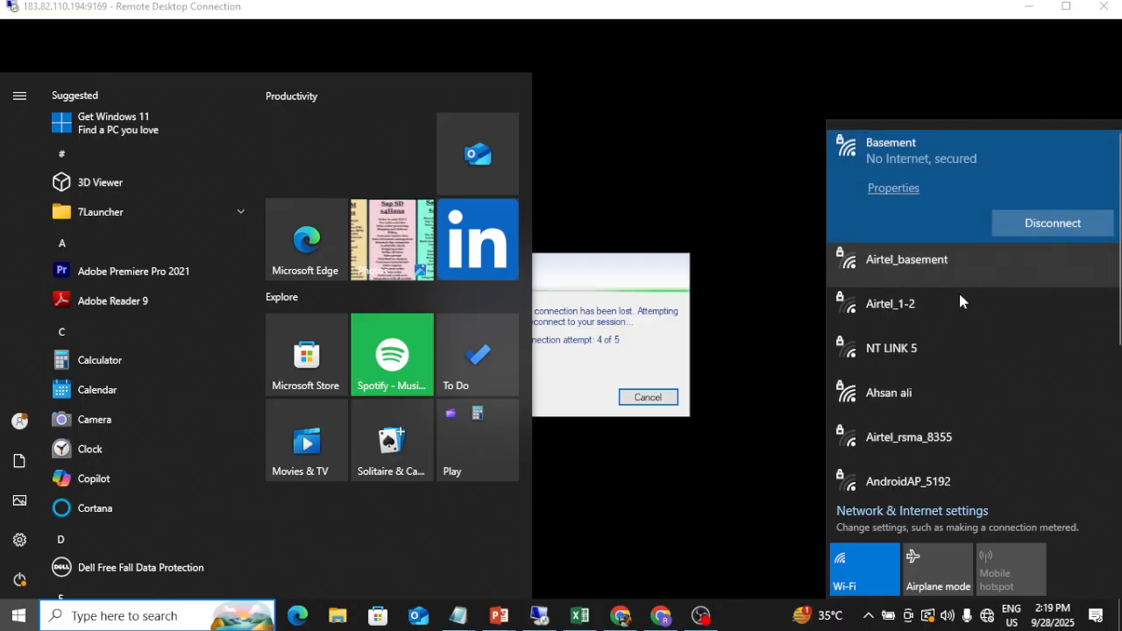
{"action": "left_click", "coordinate": [1004, 258]}
{"action": "left_click", "coordinate": [1048, 265]}
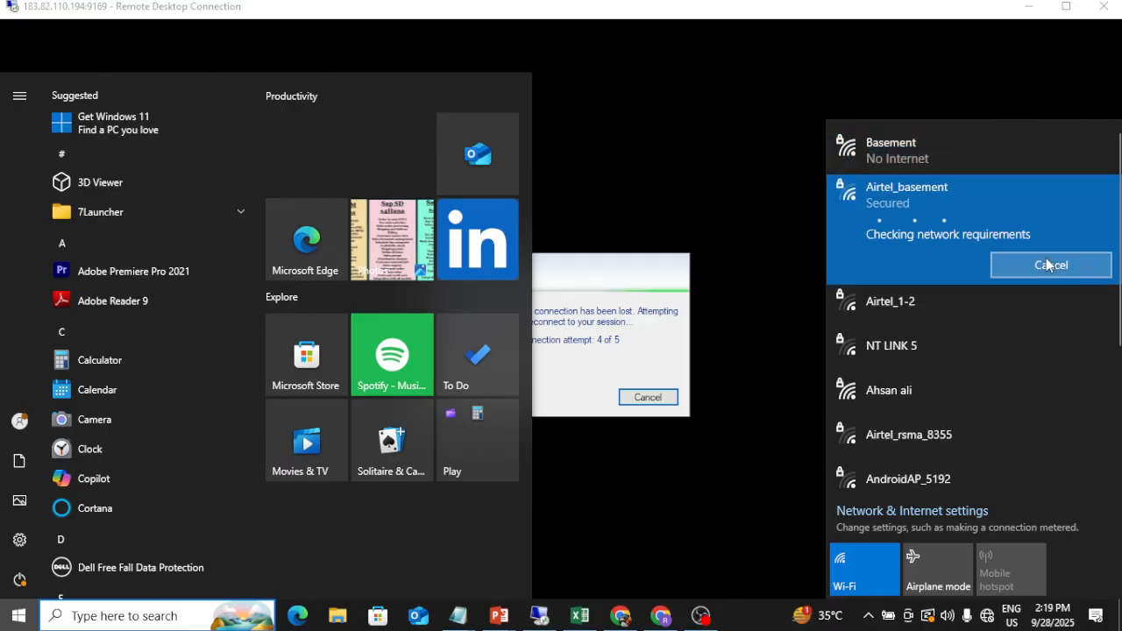
{"action": "left_click", "coordinate": [657, 125]}
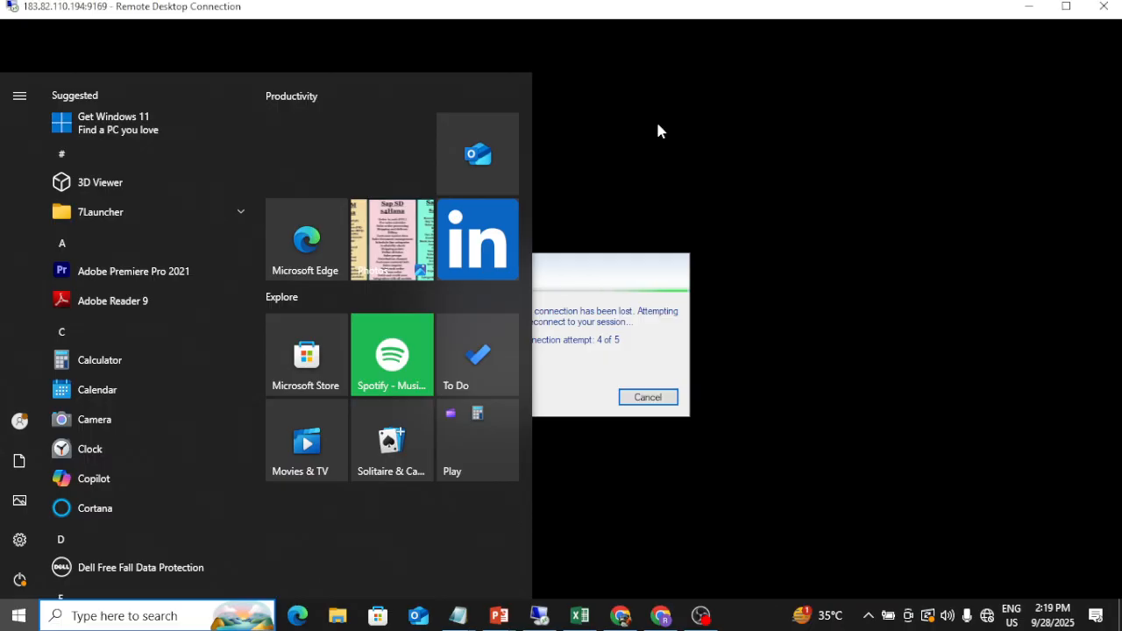
Step: Return to the remote session and close the DAY DAY TRANSACTION workbook without saving its changes
{"action": "key", "text": "super"}
{"action": "key", "text": "super"}
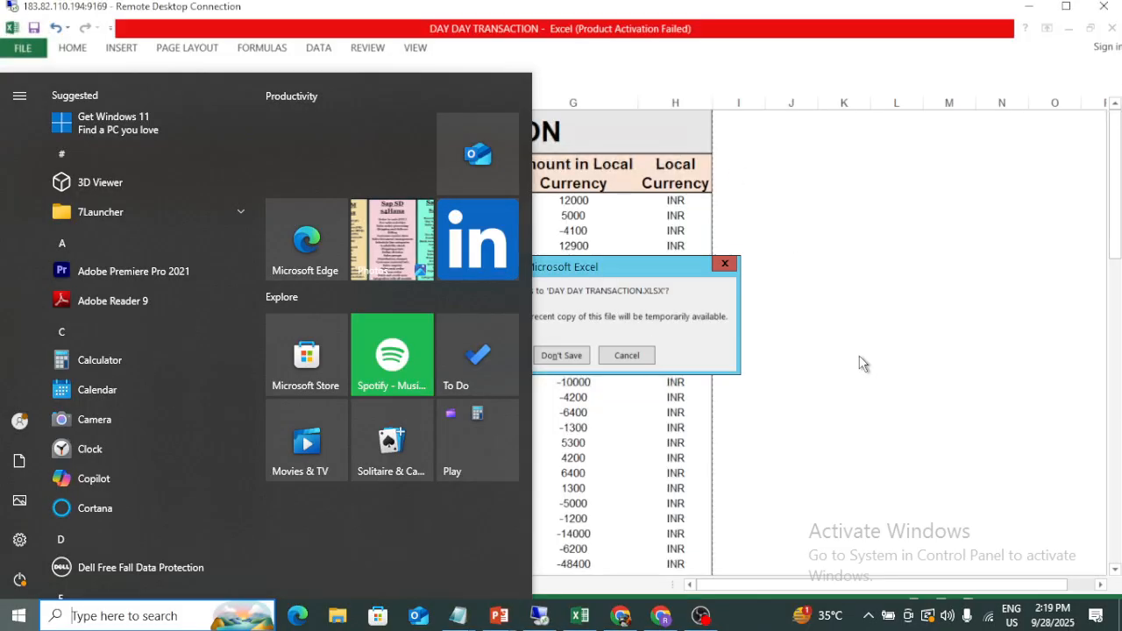
{"action": "left_click", "coordinate": [859, 357]}
{"action": "left_click", "coordinate": [575, 355]}
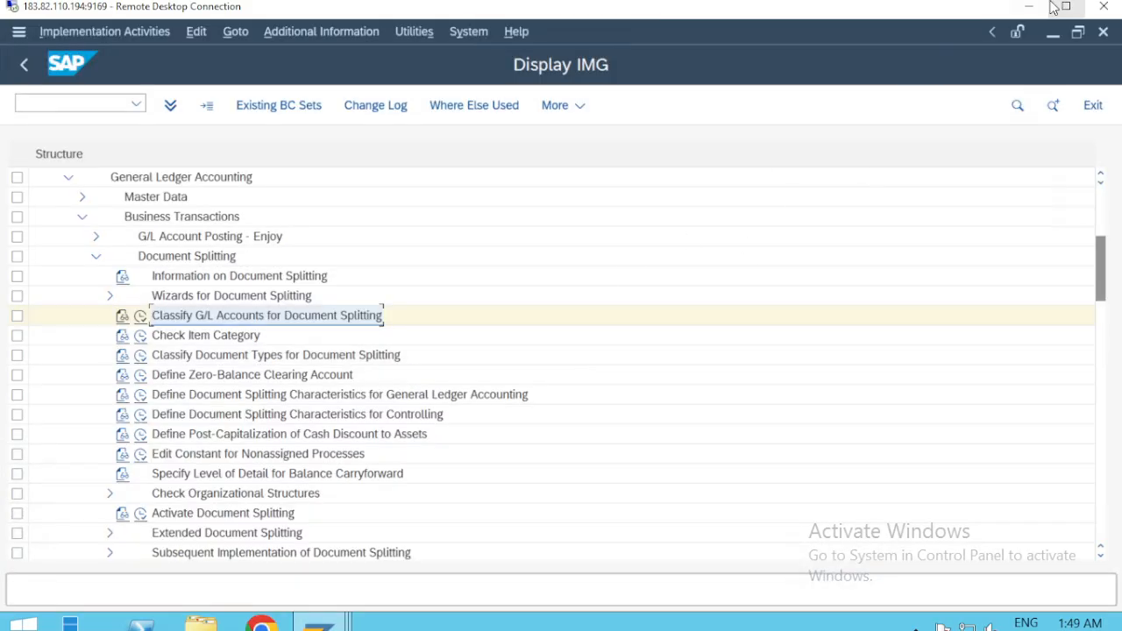
Step: Show the remote session full screen and take the second Display IMG session back to SAP Easy Access
{"action": "left_click", "coordinate": [1066, 7]}
{"action": "key", "text": "alt+Tab"}
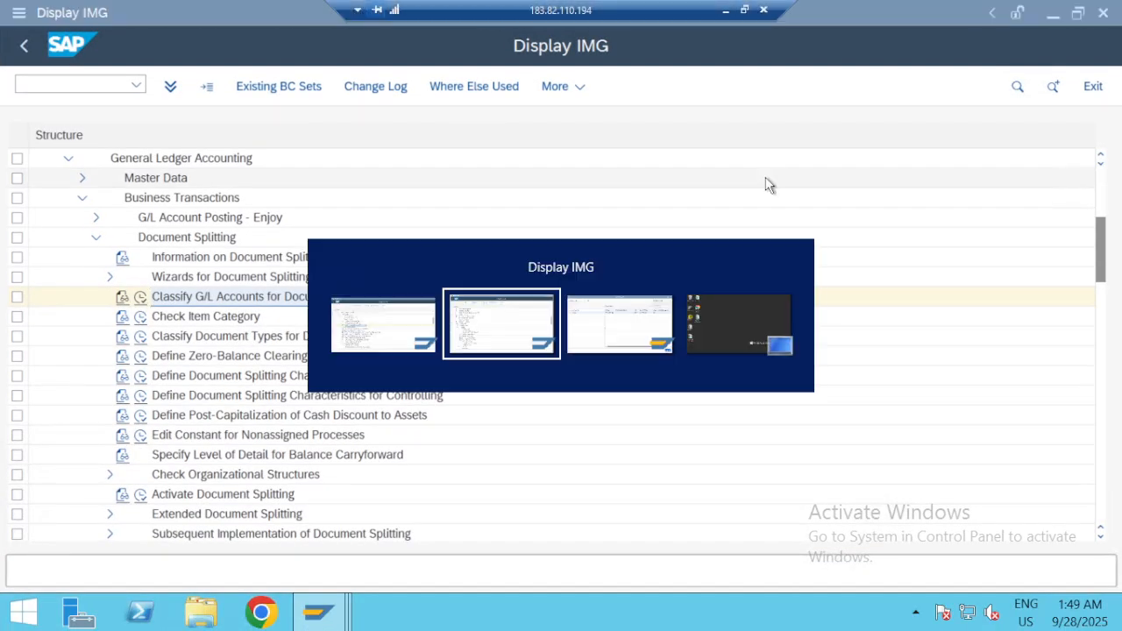
{"action": "key", "text": "F3"}
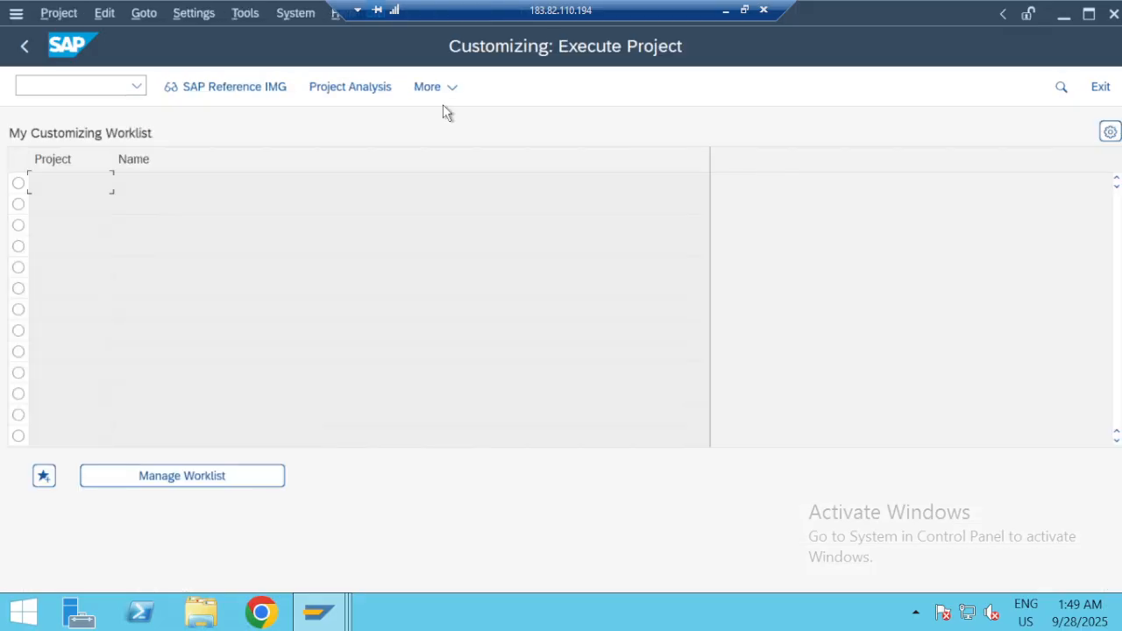
{"action": "key", "text": "F3"}
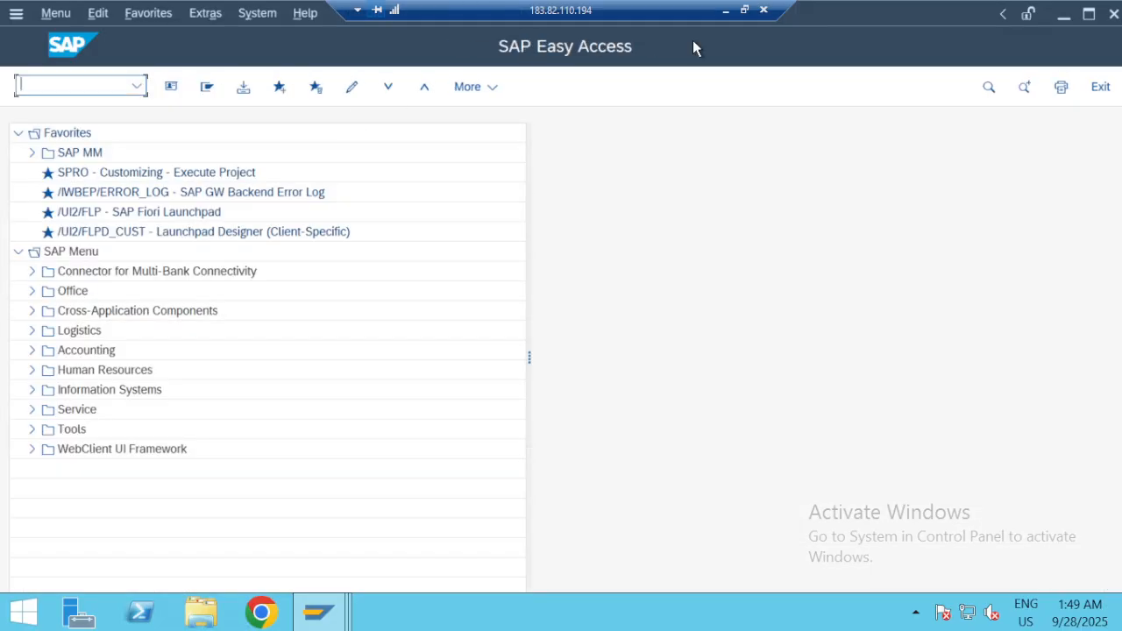
{"action": "left_click", "coordinate": [744, 9]}
{"action": "key", "text": "alt+Tab"}
{"action": "key", "text": "alt+Tab"}
{"action": "key", "text": "alt+Tab"}
{"action": "key", "text": "alt+Tab"}
{"action": "key", "text": "alt+Tab"}
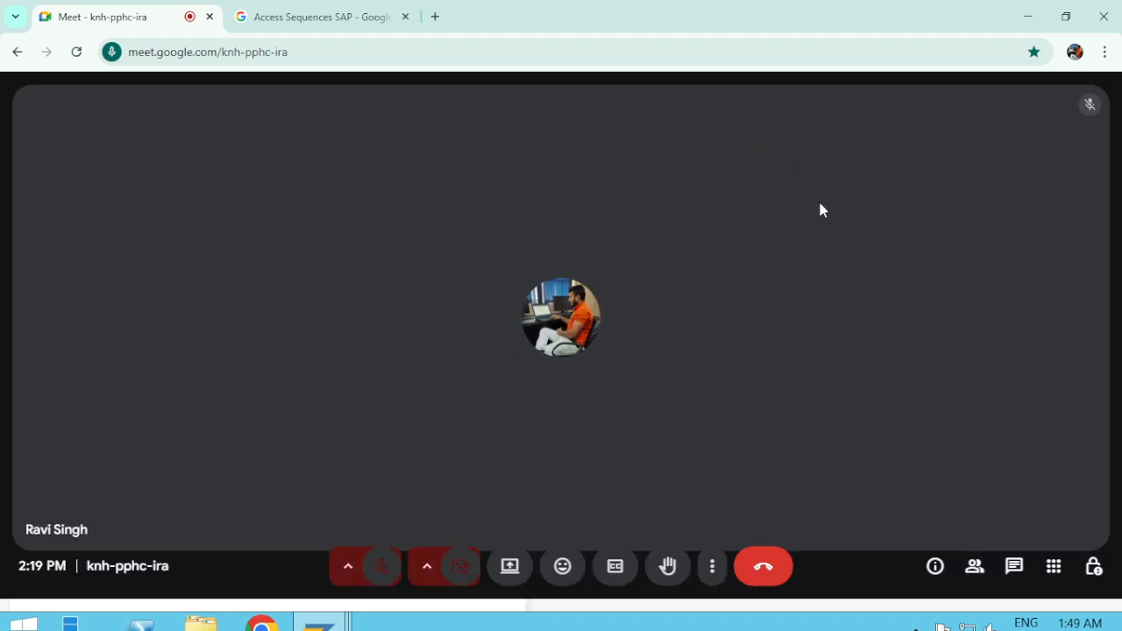
{"action": "key", "text": "alt+Tab"}
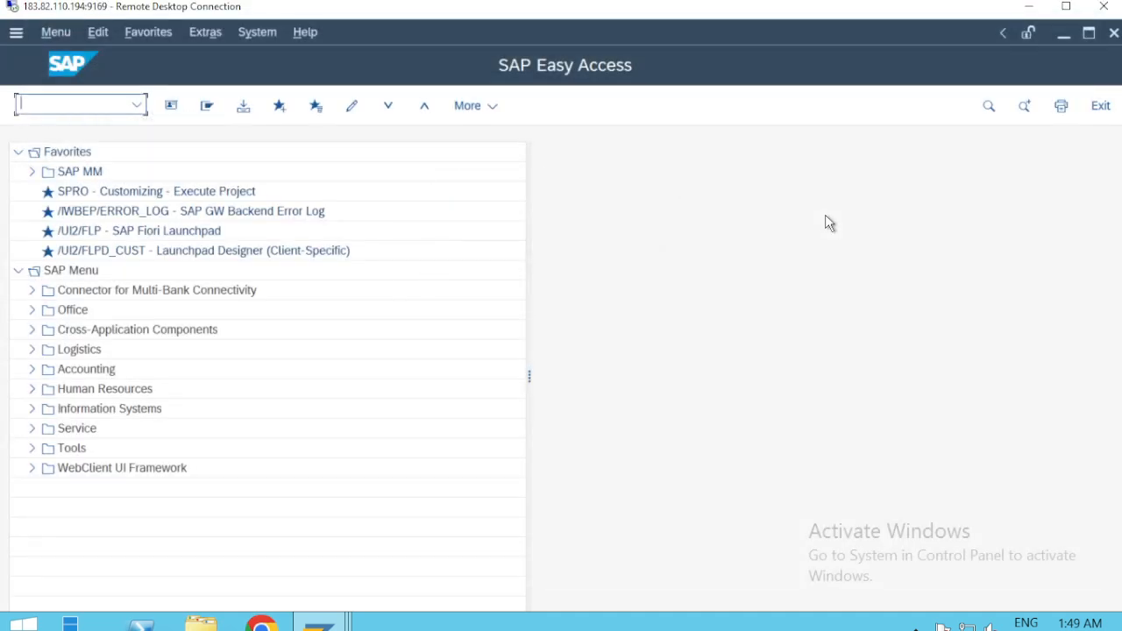
{"action": "key", "text": "alt+Tab"}
{"action": "key", "text": "alt+Tab"}
{"action": "key", "text": "alt+Tab"}
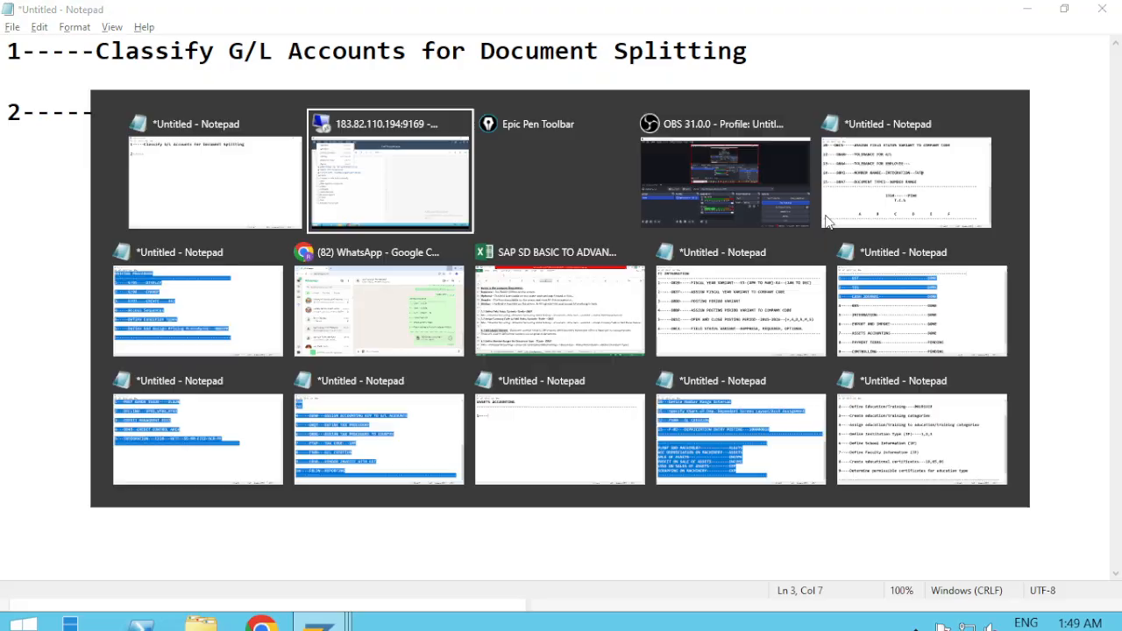
{"action": "key", "text": "alt+Tab"}
{"action": "key", "text": "alt+Tab"}
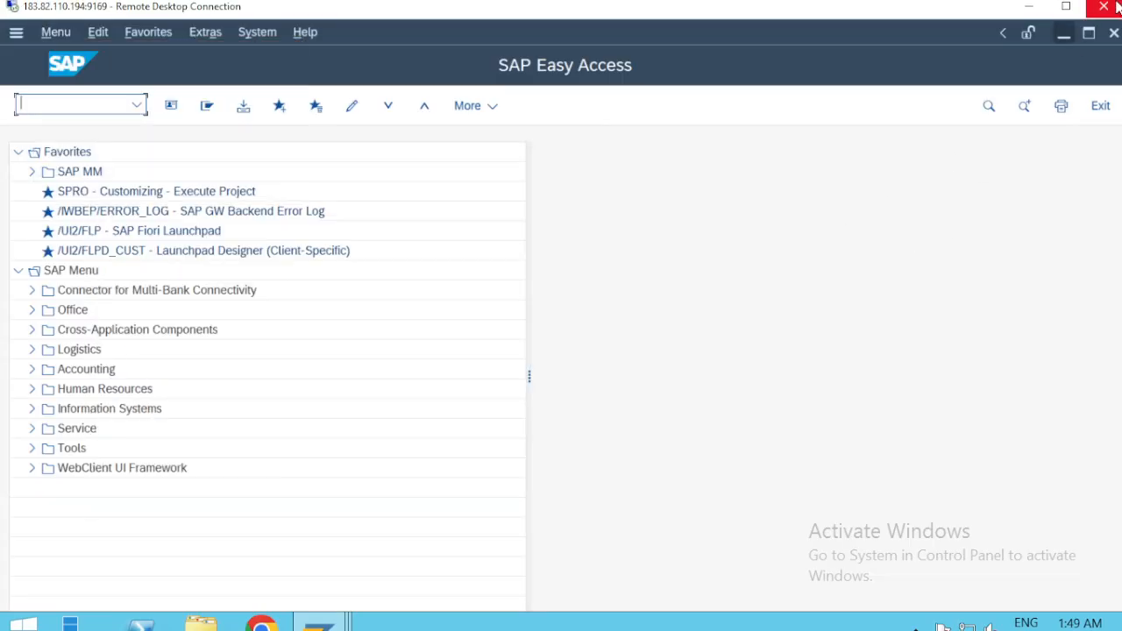
{"action": "left_click", "coordinate": [1066, 6]}
Step: Run transaction OBD4 from the SAP Easy Access session to open the G/L account groups
{"action": "key", "text": "alt+Tab"}
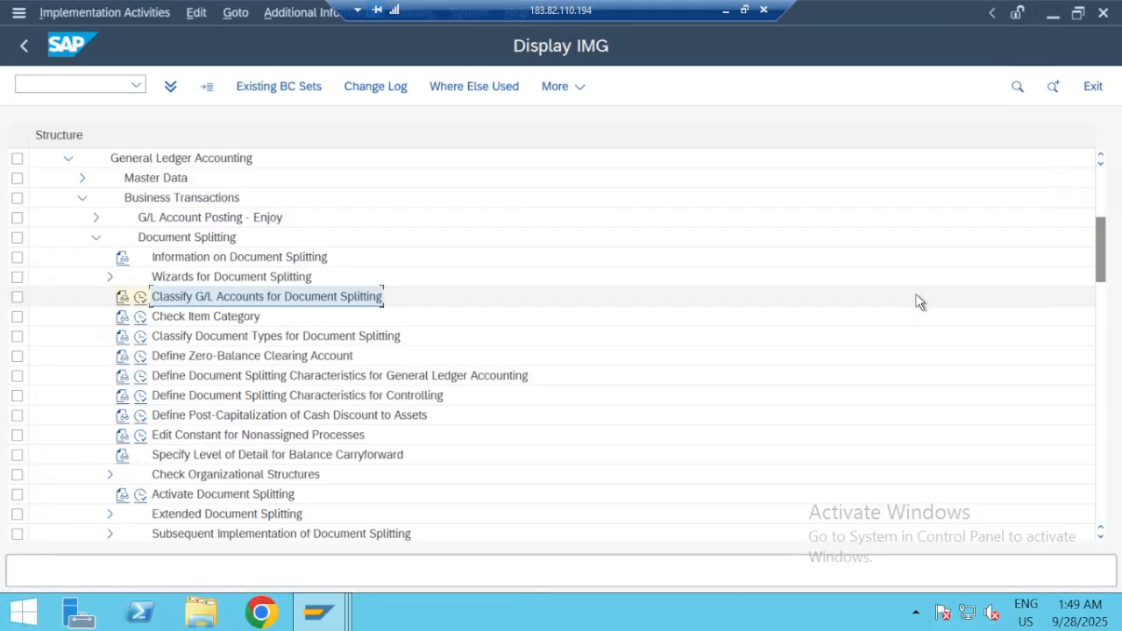
{"action": "key", "text": "alt+Tab"}
{"action": "type", "text": "OB"}
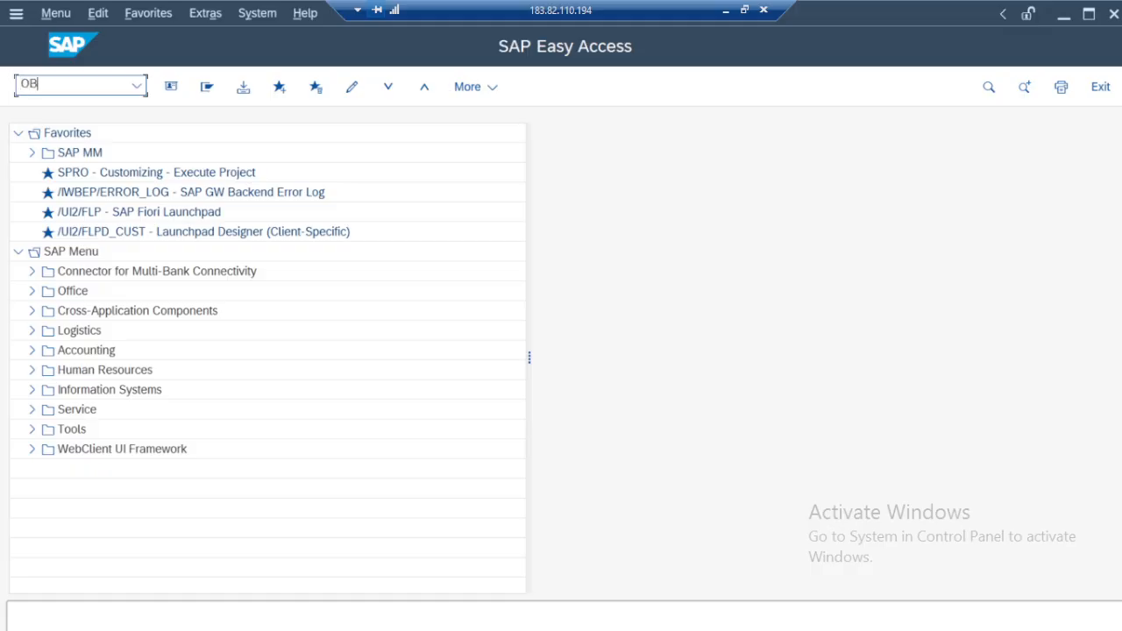
{"action": "type", "text": "D4"}
{"action": "key", "text": "Return"}
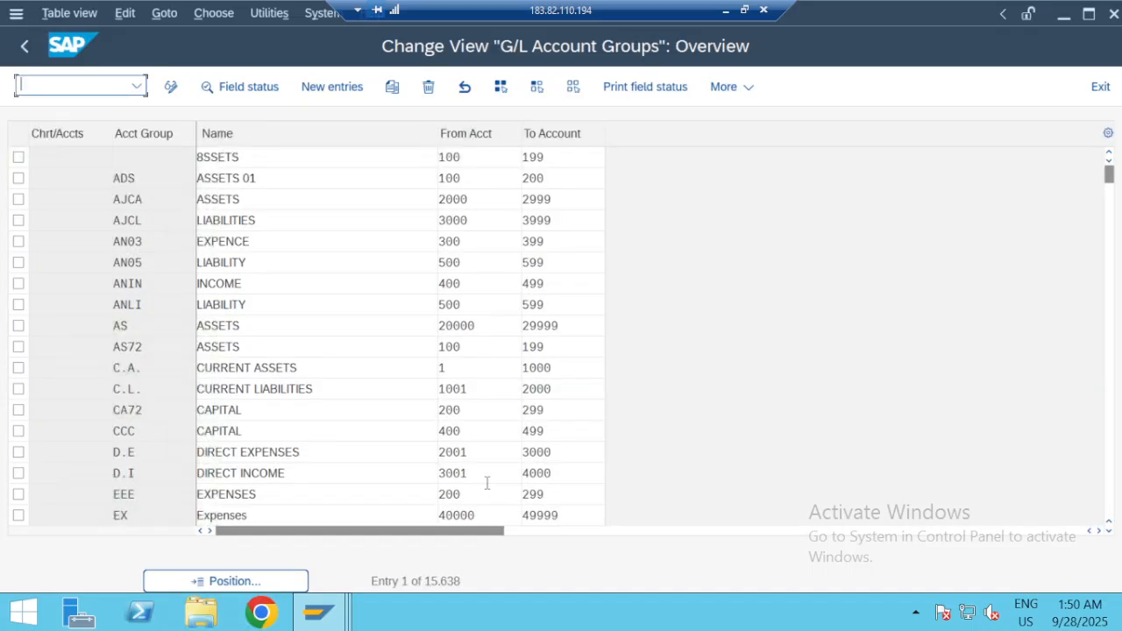
Step: Position the G/L account groups list at chart of accounts SHIP
{"action": "left_click", "coordinate": [230, 581]}
{"action": "type", "text": "SH"}
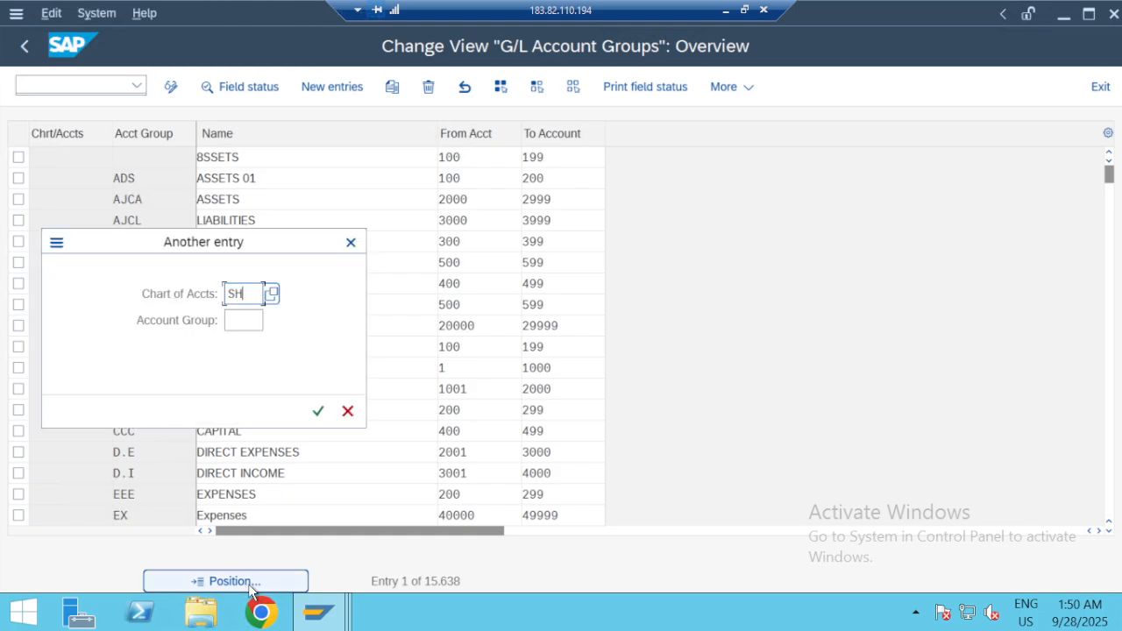
{"action": "type", "text": "IP"}
{"action": "key", "text": "Return"}
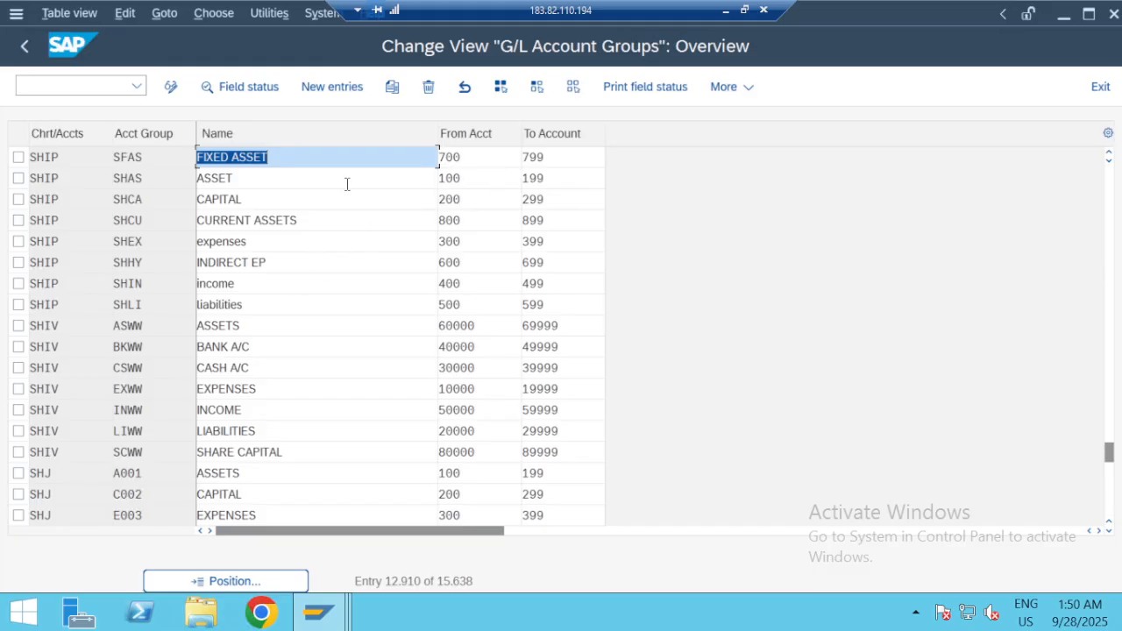
Step: Return to the IMG and execute Classify G/L Accounts for Document Splitting for chart of accounts SHIP
{"action": "key", "text": "alt+Tab"}
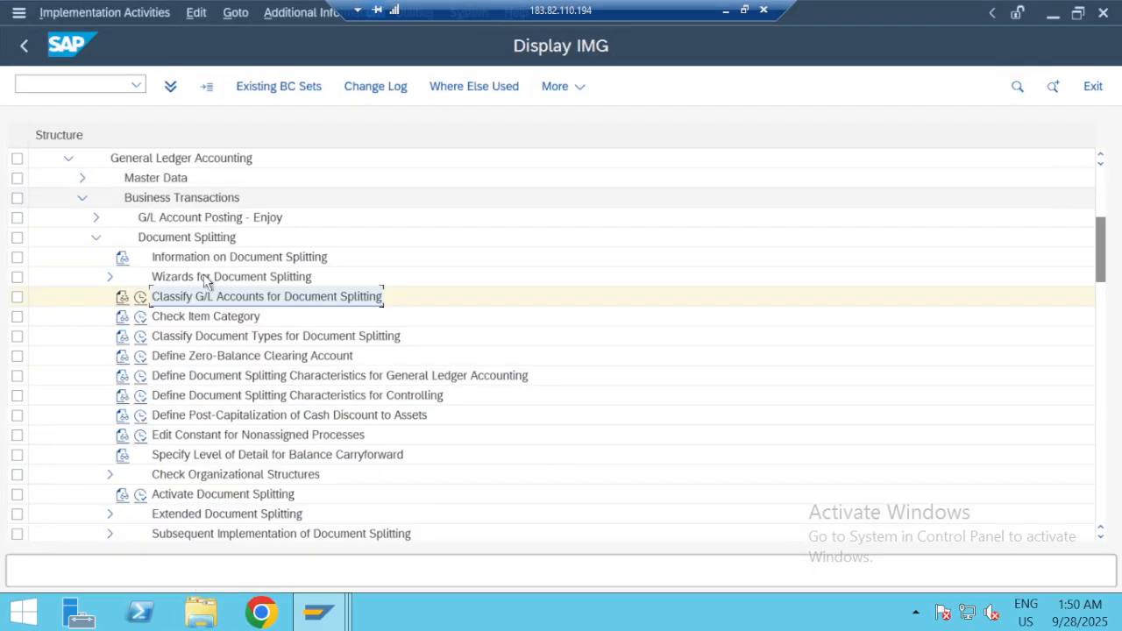
{"action": "left_click", "coordinate": [140, 296]}
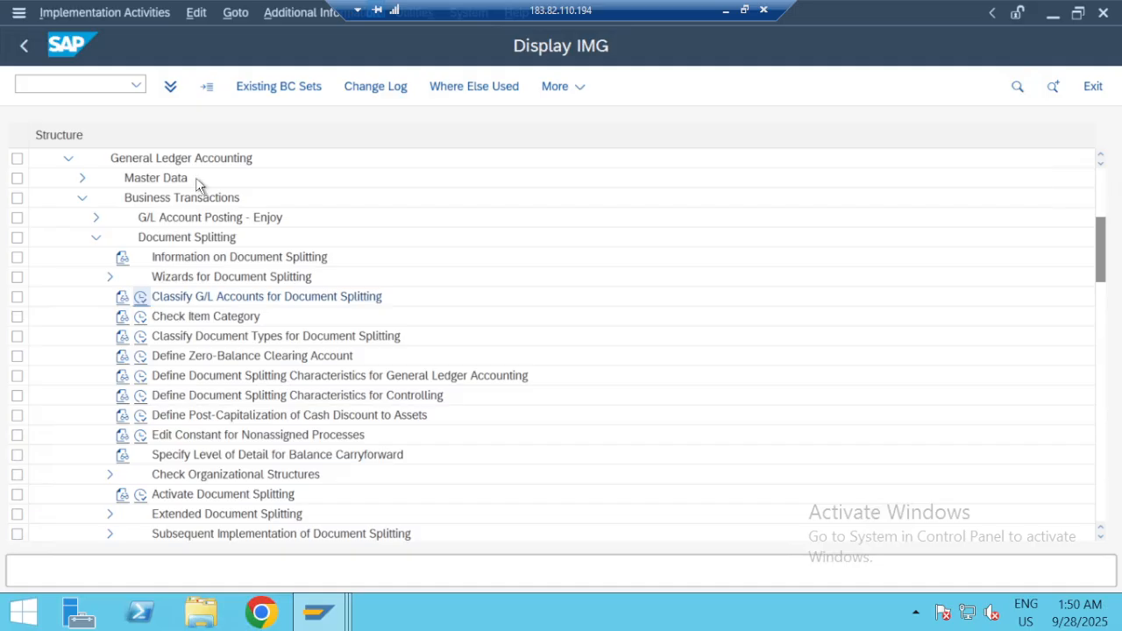
{"action": "key", "text": "Return"}
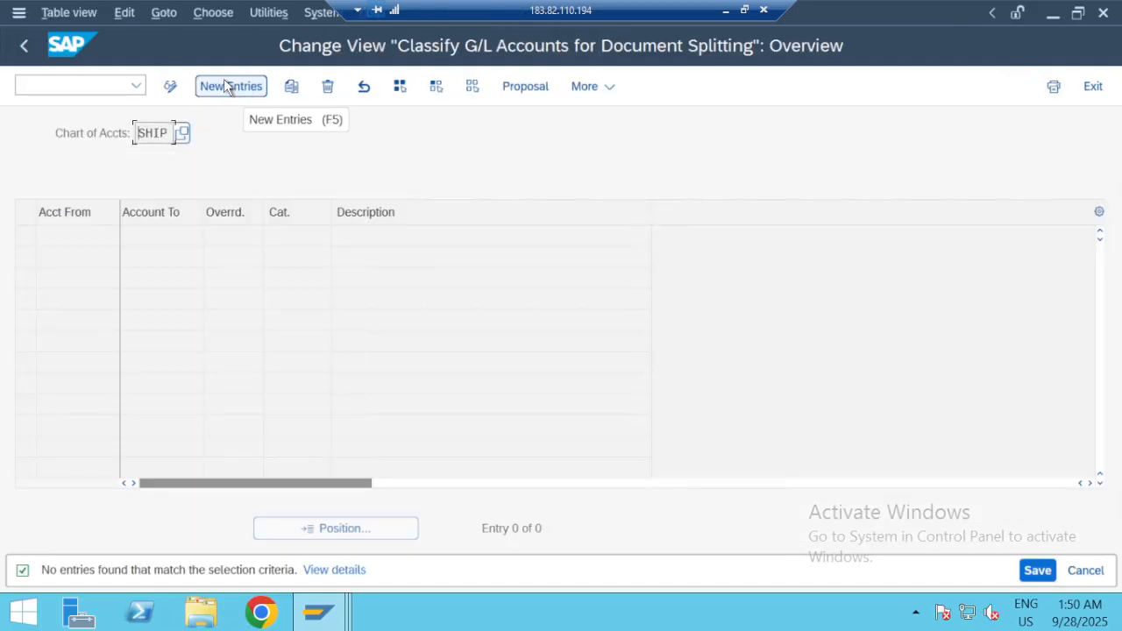
Step: Create new classification entries and enter the account range 100 to 199 in the first row
{"action": "left_click", "coordinate": [226, 85]}
{"action": "type", "text": "100"}
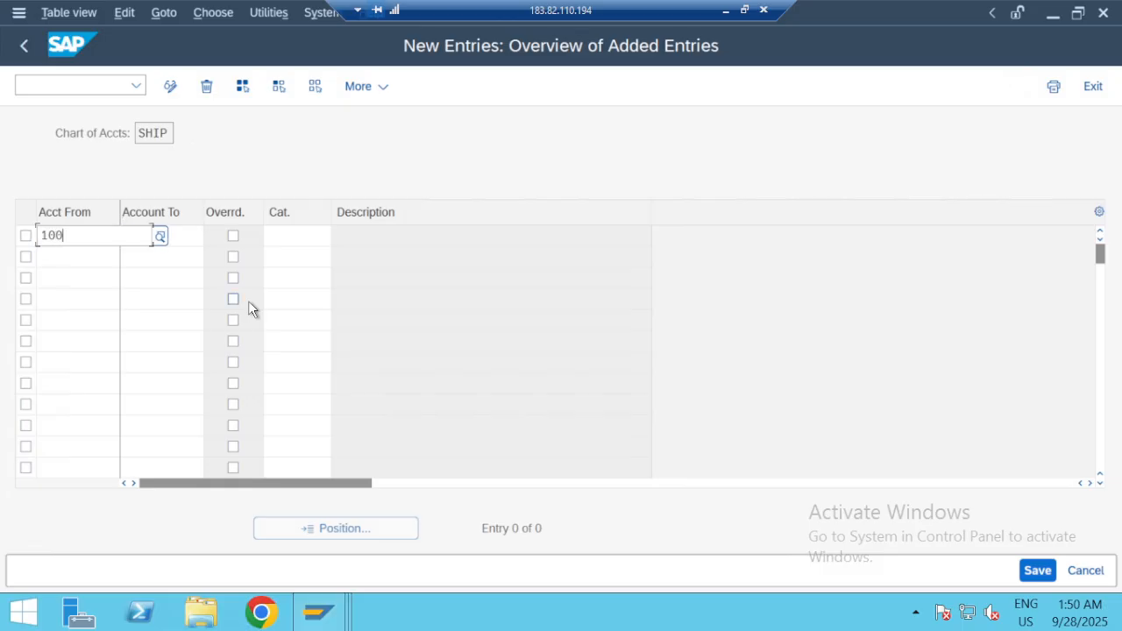
{"action": "key", "text": "BackSpace"}
{"action": "key", "text": "BackSpace"}
{"action": "key", "text": "BackSpace"}
{"action": "type", "text": "99"}
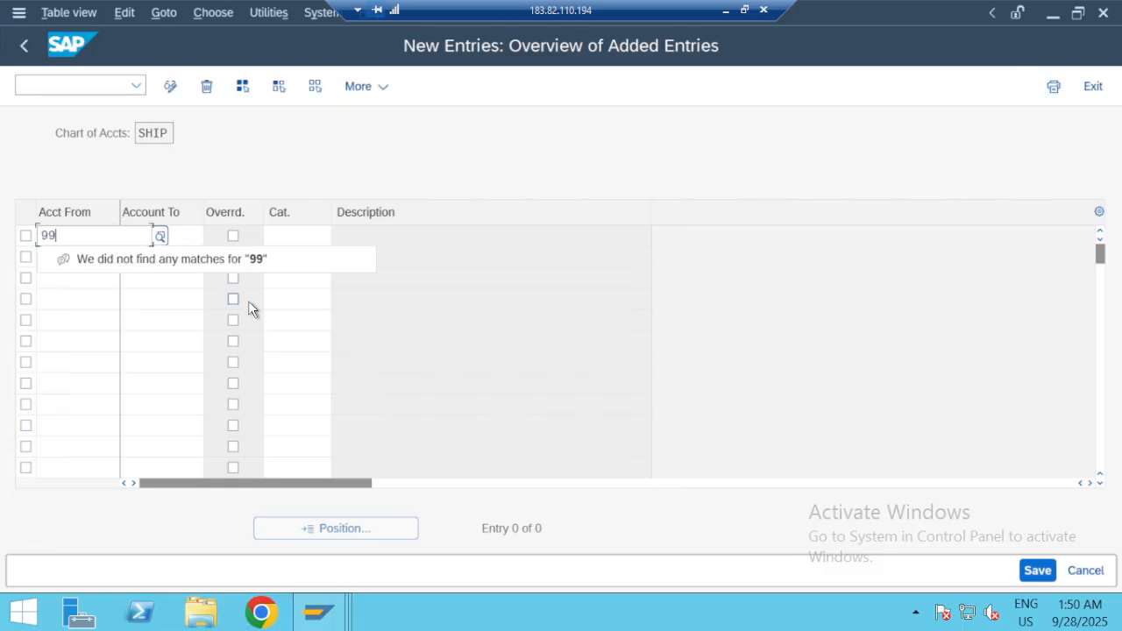
{"action": "key", "text": "Tab"}
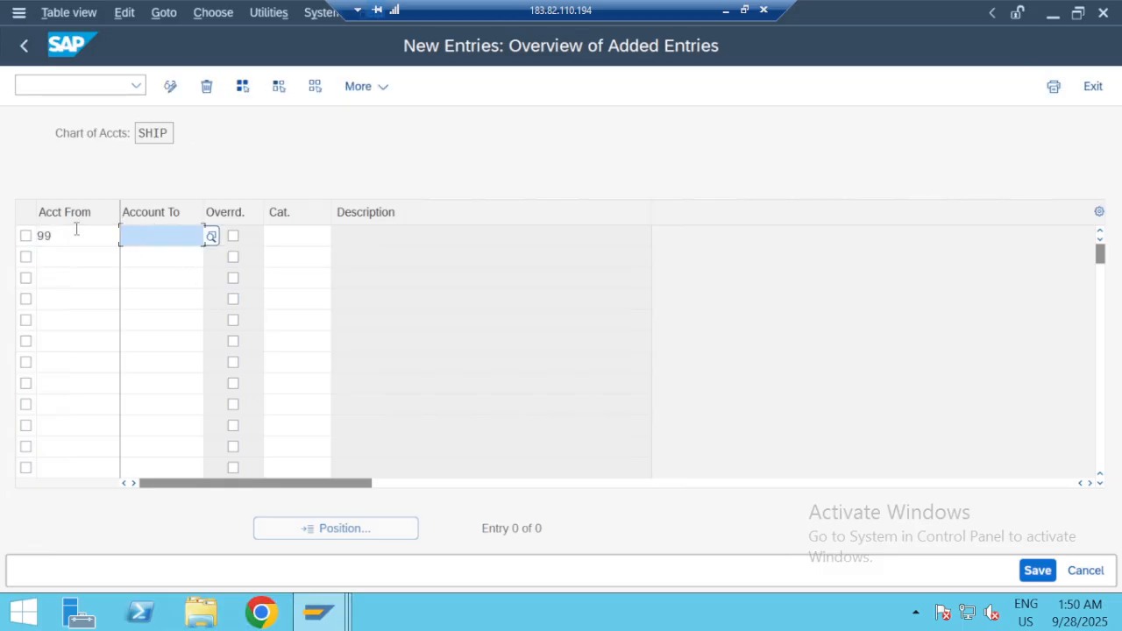
{"action": "key", "text": "shift+Tab"}
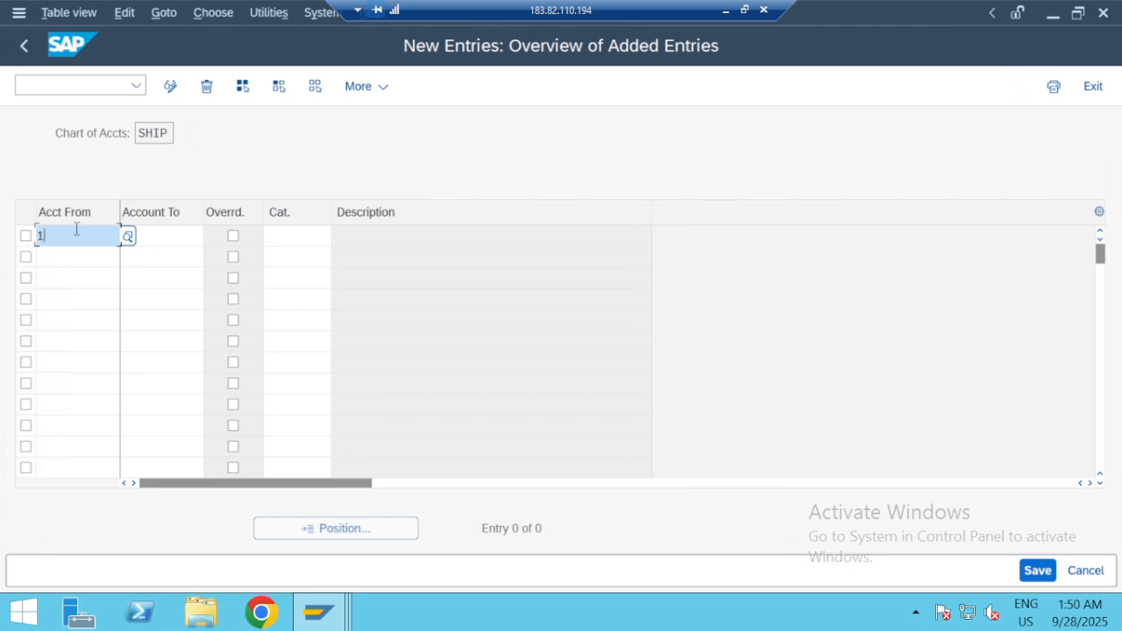
{"action": "type", "text": "100"}
{"action": "key", "text": "Tab"}
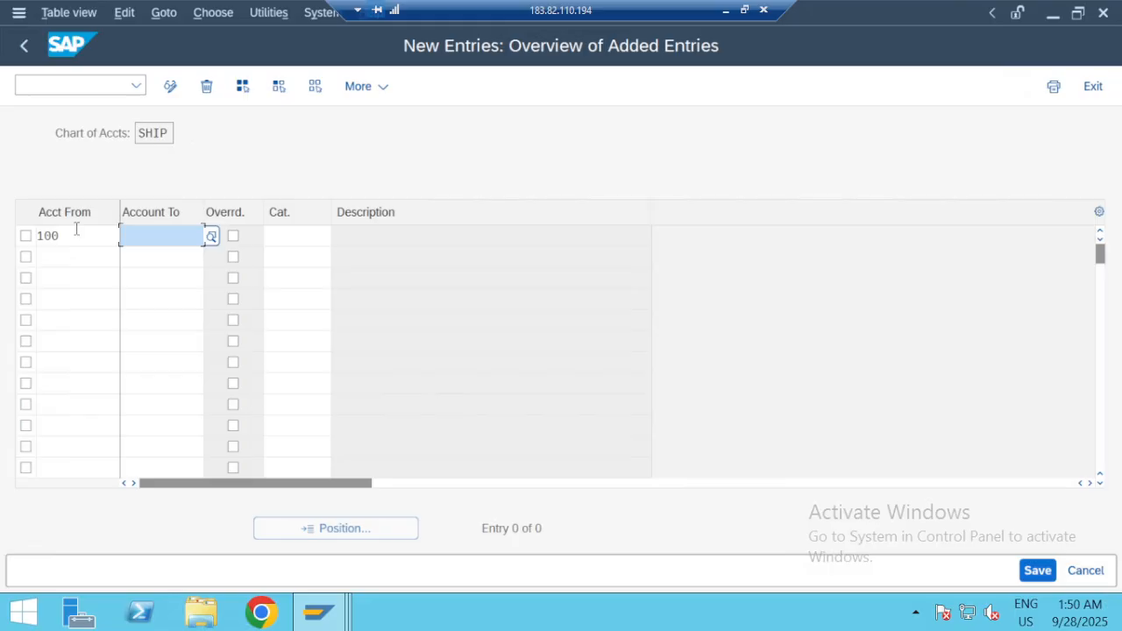
{"action": "type", "text": "199"}
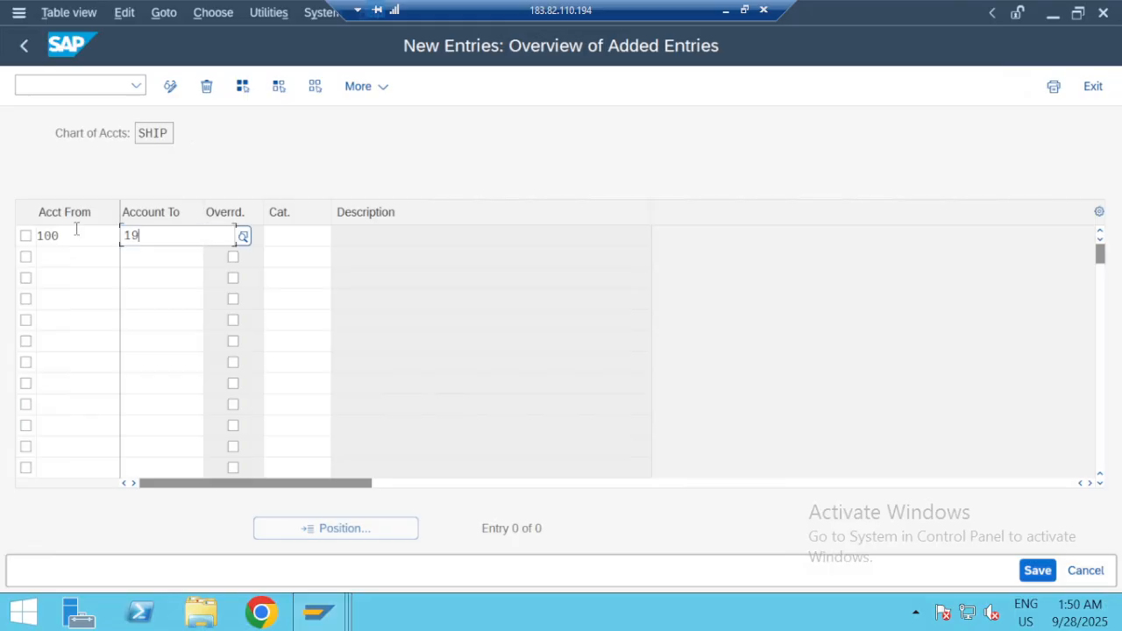
Step: Enter the account range 200 to 299 in the second row
{"action": "key", "text": "Tab"}
{"action": "key", "text": "Tab"}
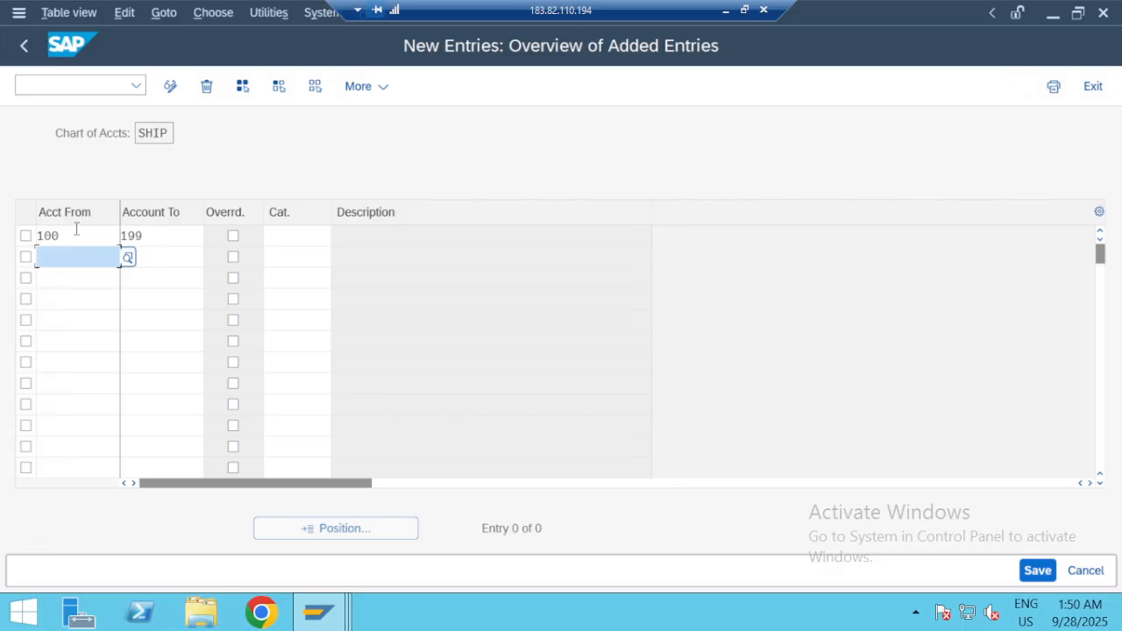
{"action": "type", "text": "299"}
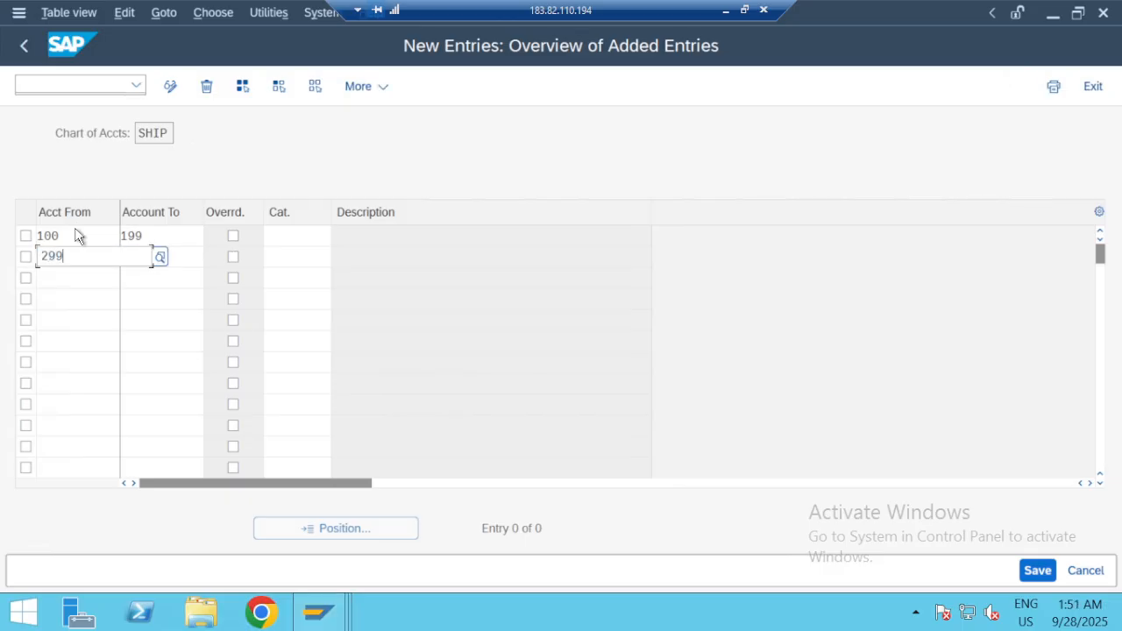
{"action": "key", "text": "BackSpace"}
{"action": "key", "text": "BackSpace"}
{"action": "key", "text": "BackSpace"}
{"action": "type", "text": "100"}
{"action": "key", "text": "BackSpace"}
{"action": "key", "text": "BackSpace"}
{"action": "key", "text": "BackSpace"}
{"action": "type", "text": "2"}
{"action": "key", "text": "Down"}
{"action": "key", "text": "Return"}
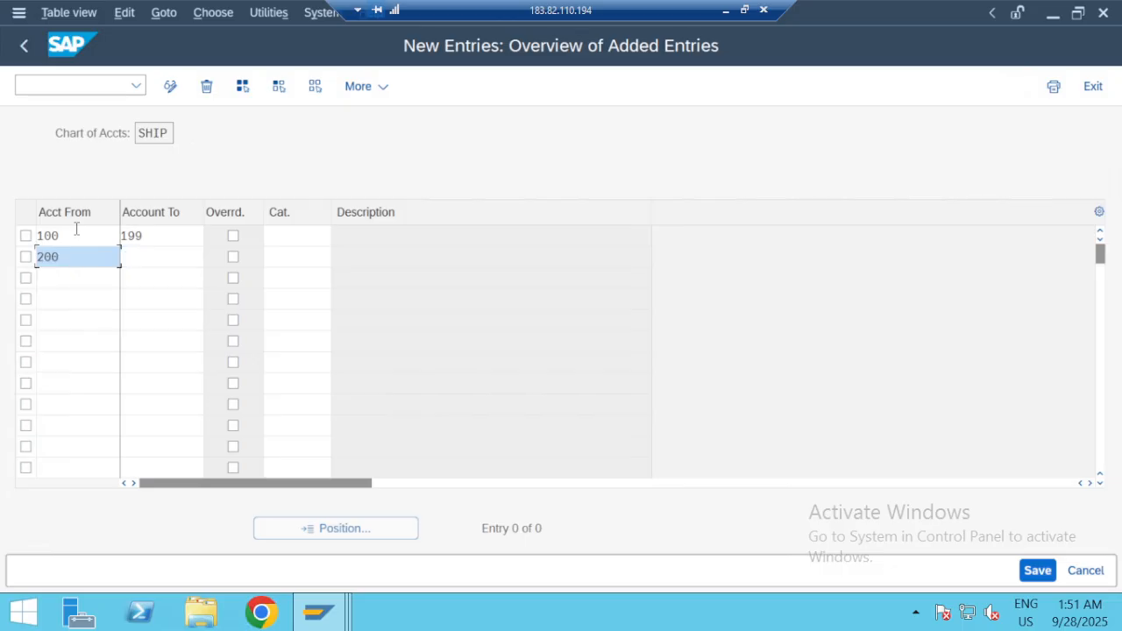
{"action": "key", "text": "Tab"}
{"action": "type", "text": "299"}
Step: Enter the account range 300 to 399 in the third row
{"action": "key", "text": "Tab"}
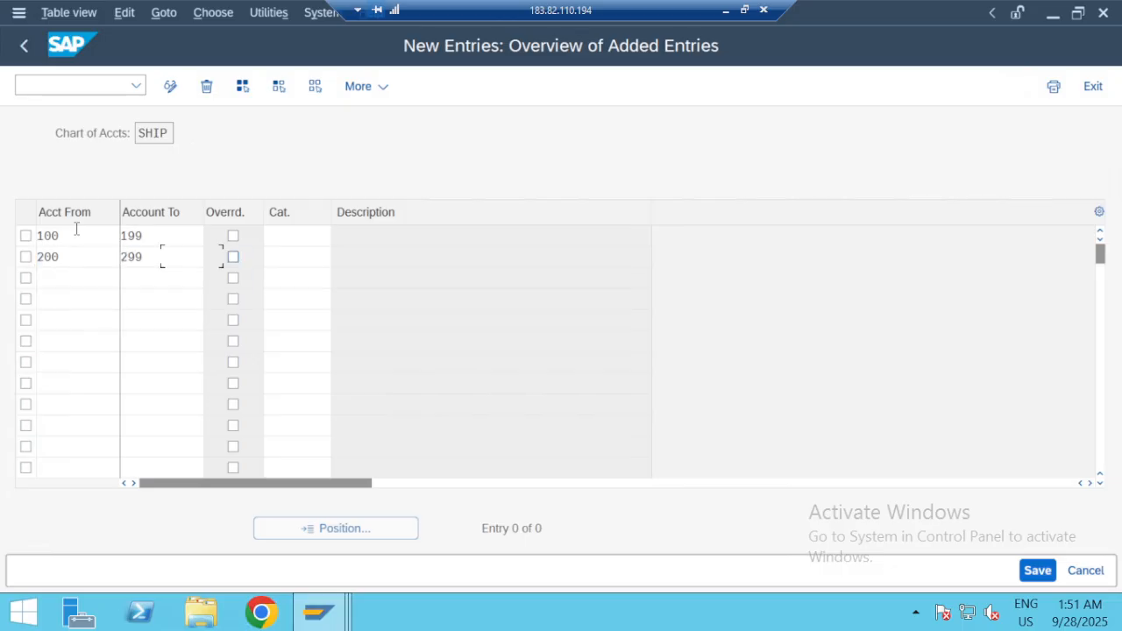
{"action": "key", "text": "Tab"}
{"action": "key", "text": "Tab"}
{"action": "type", "text": "300"}
{"action": "key", "text": "Tab"}
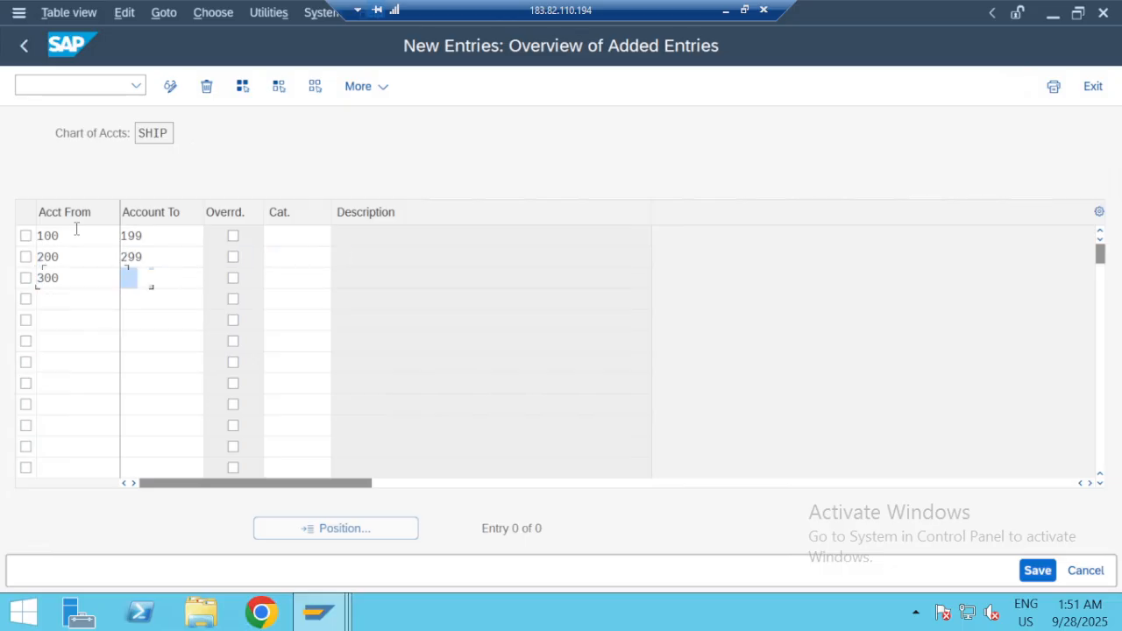
{"action": "type", "text": "399"}
Step: Enter the account range 400 to 499 in the fourth row
{"action": "key", "text": "Tab"}
{"action": "key", "text": "Tab"}
{"action": "key", "text": "Tab"}
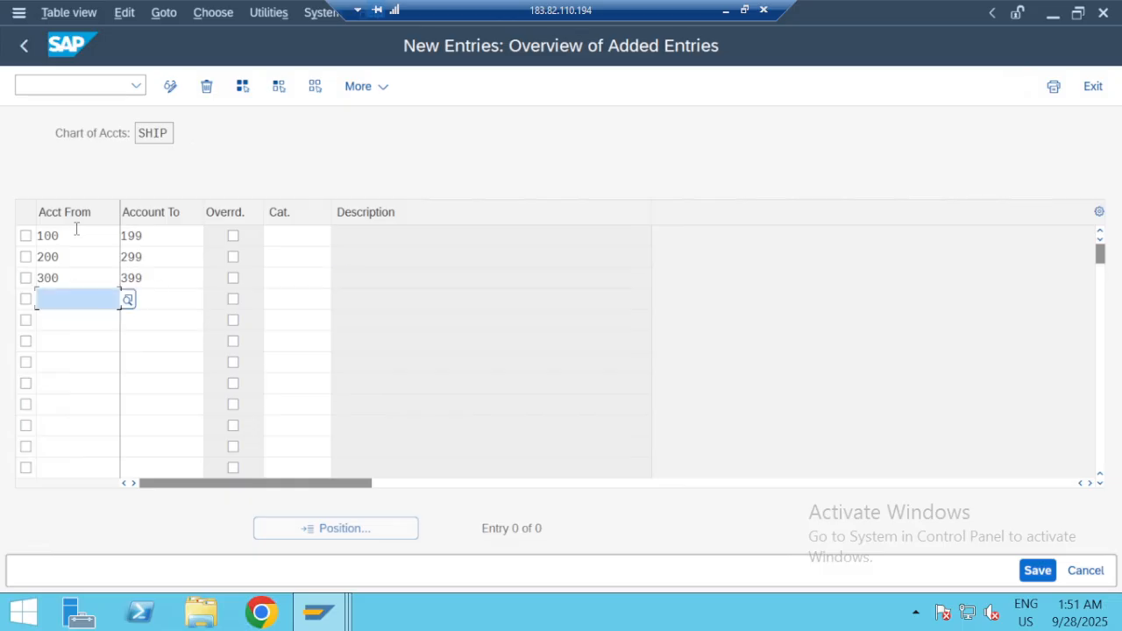
{"action": "type", "text": "400"}
{"action": "key", "text": "Tab"}
{"action": "type", "text": "499"}
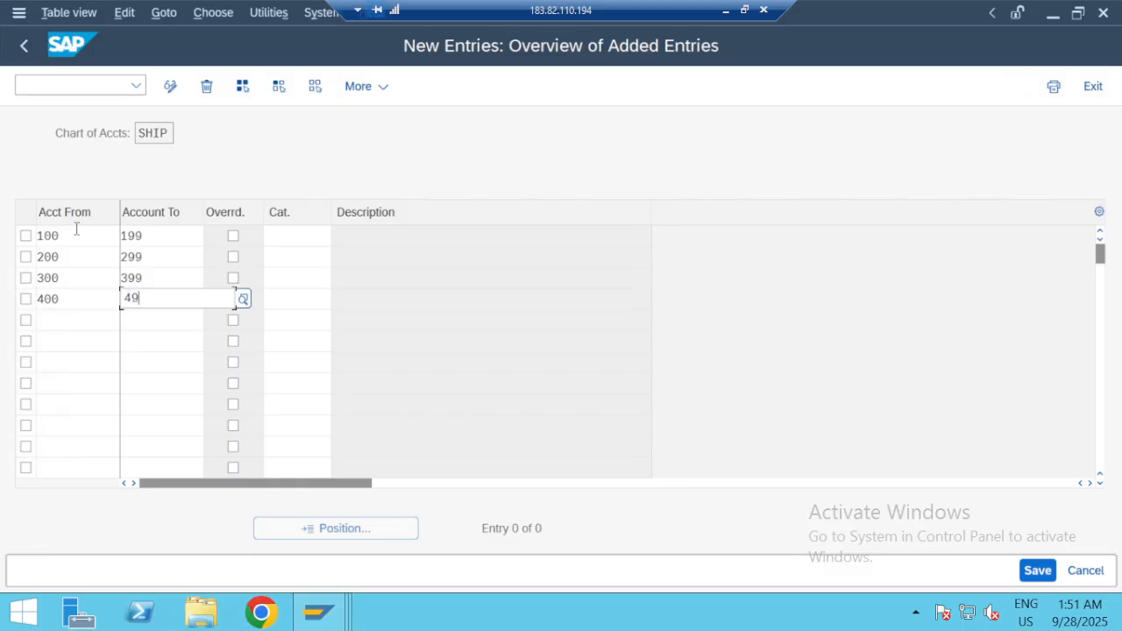
Step: Enter the account range 500 to 599 in the fifth row
{"action": "key", "text": "Tab"}
{"action": "key", "text": "Tab"}
{"action": "key", "text": "Tab"}
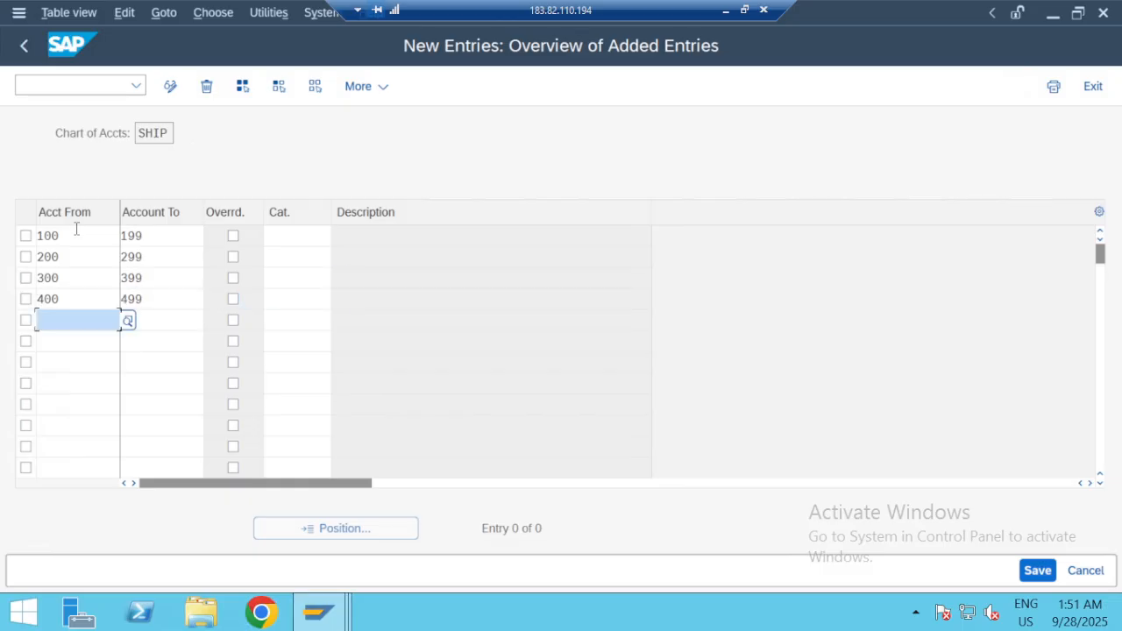
{"action": "type", "text": "500"}
{"action": "key", "text": "Tab"}
{"action": "type", "text": "599"}
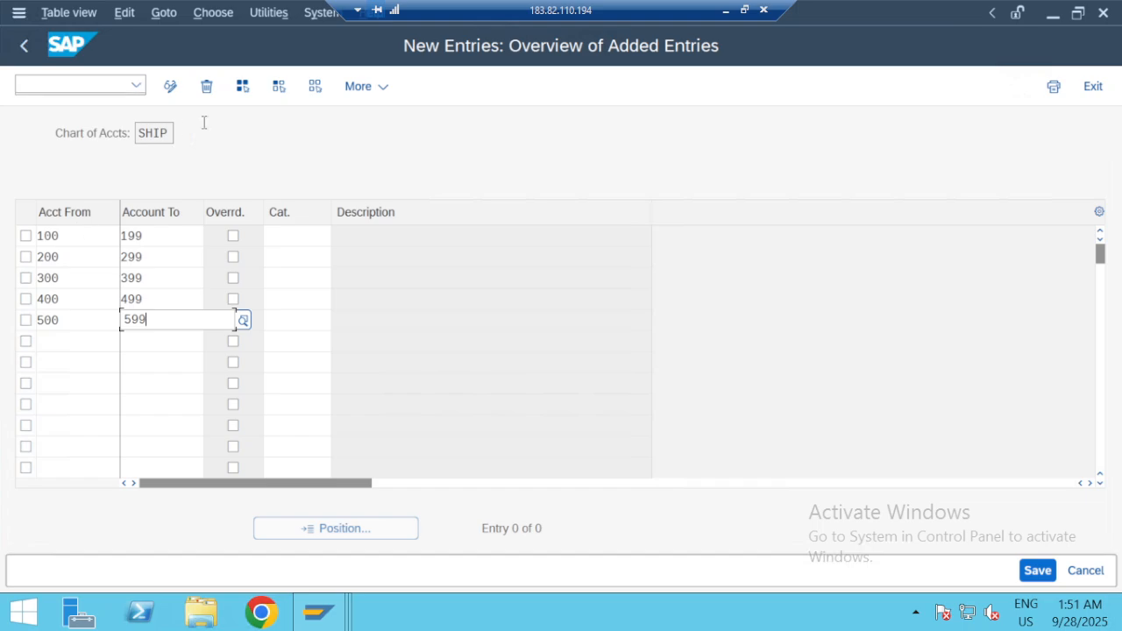
Step: Check the SHIP account ranges in the G/L account groups overview, and minimize the remote session
{"action": "left_click", "coordinate": [288, 246]}
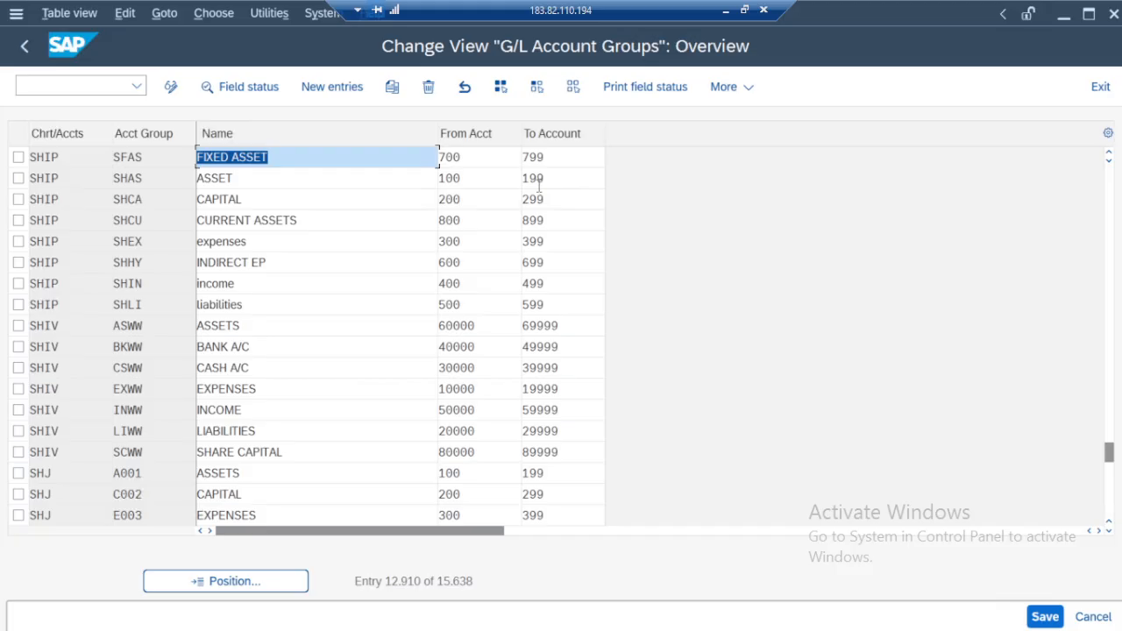
{"action": "key", "text": "alt"}
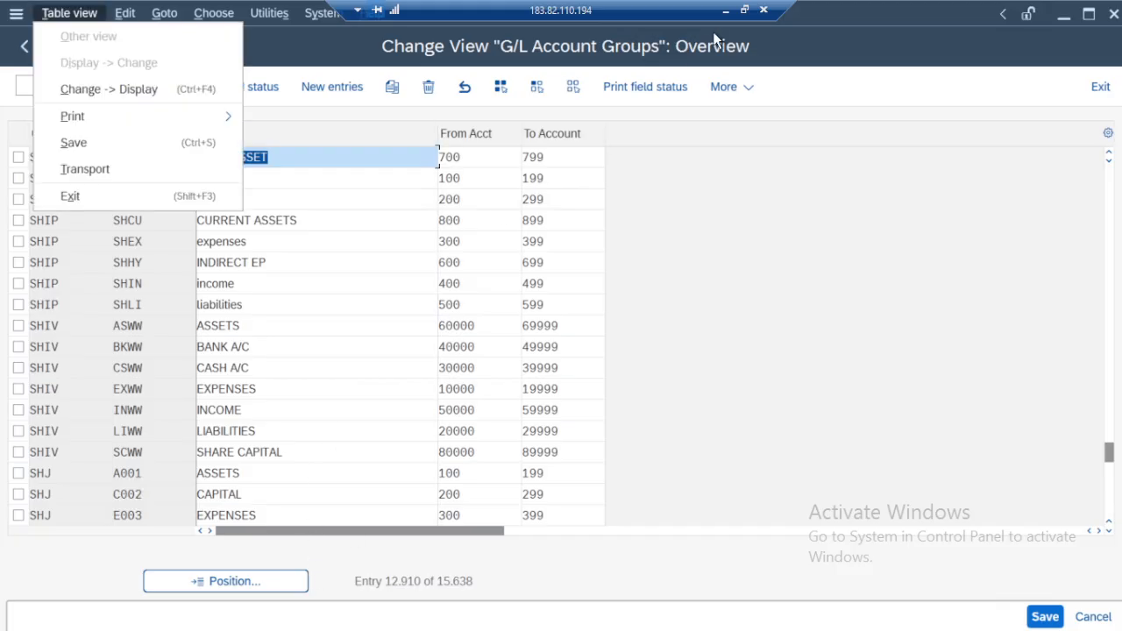
{"action": "left_click", "coordinate": [743, 9]}
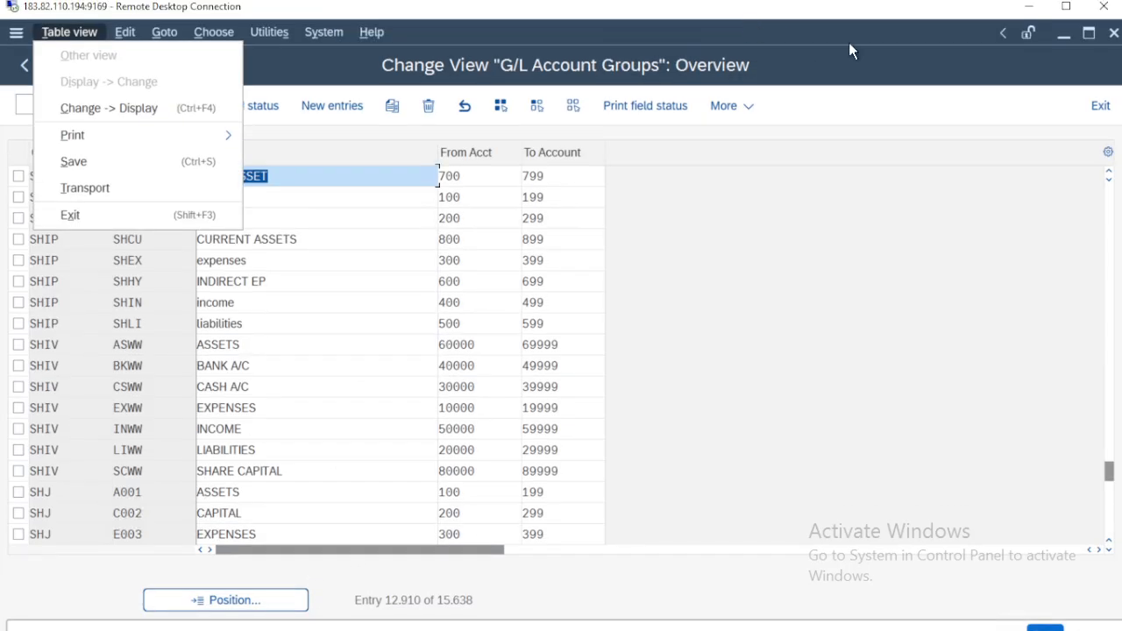
{"action": "left_click", "coordinate": [1082, 5]}
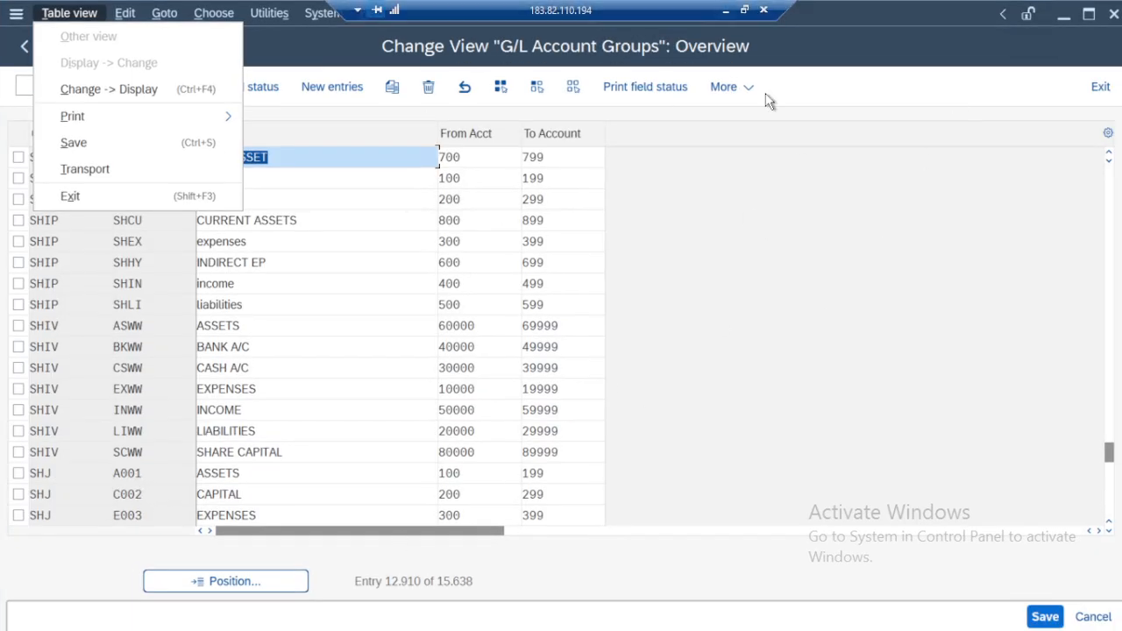
{"action": "left_click", "coordinate": [733, 12]}
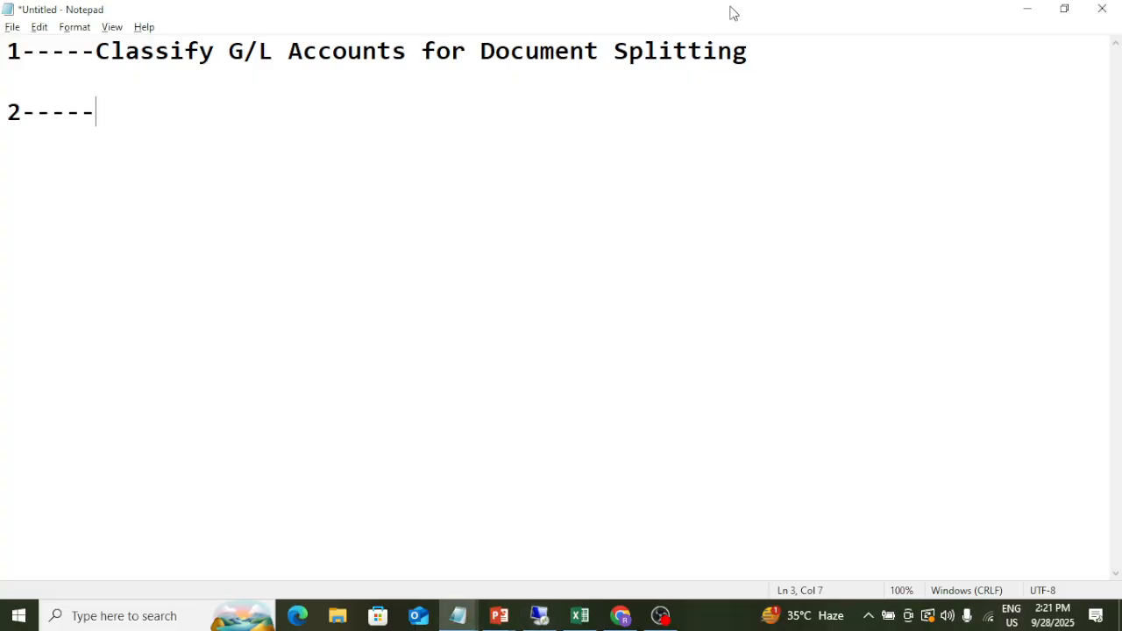
Step: Connect the local computer to the vivo Y22 Wi-Fi network
{"action": "key", "text": "super"}
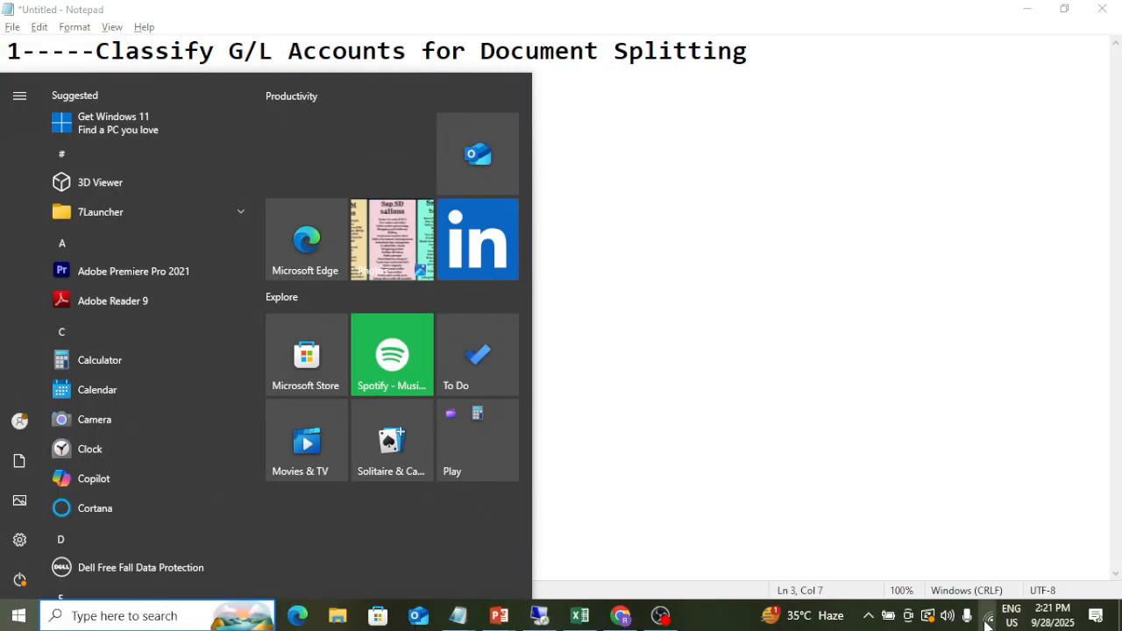
{"action": "left_click", "coordinate": [988, 618]}
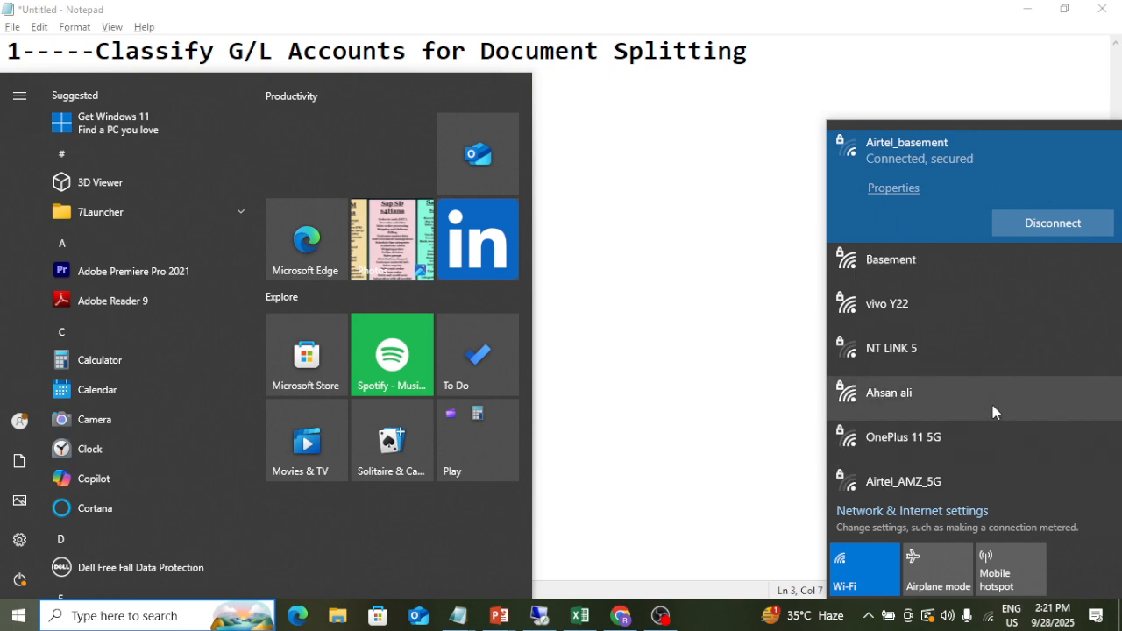
{"action": "left_click", "coordinate": [1002, 322]}
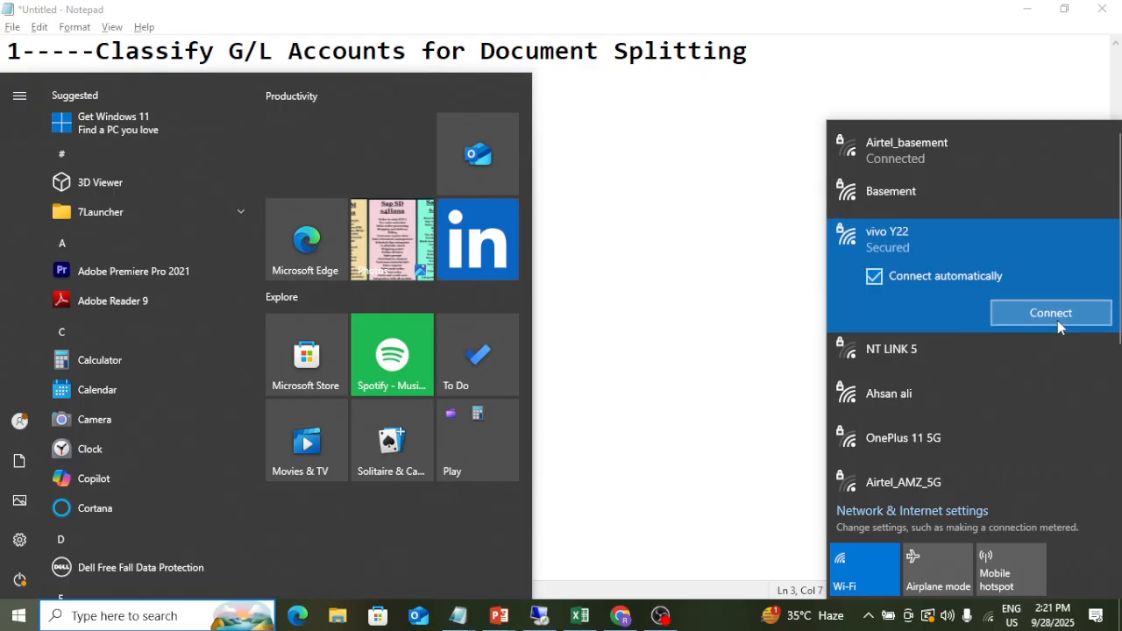
{"action": "left_click", "coordinate": [1057, 320]}
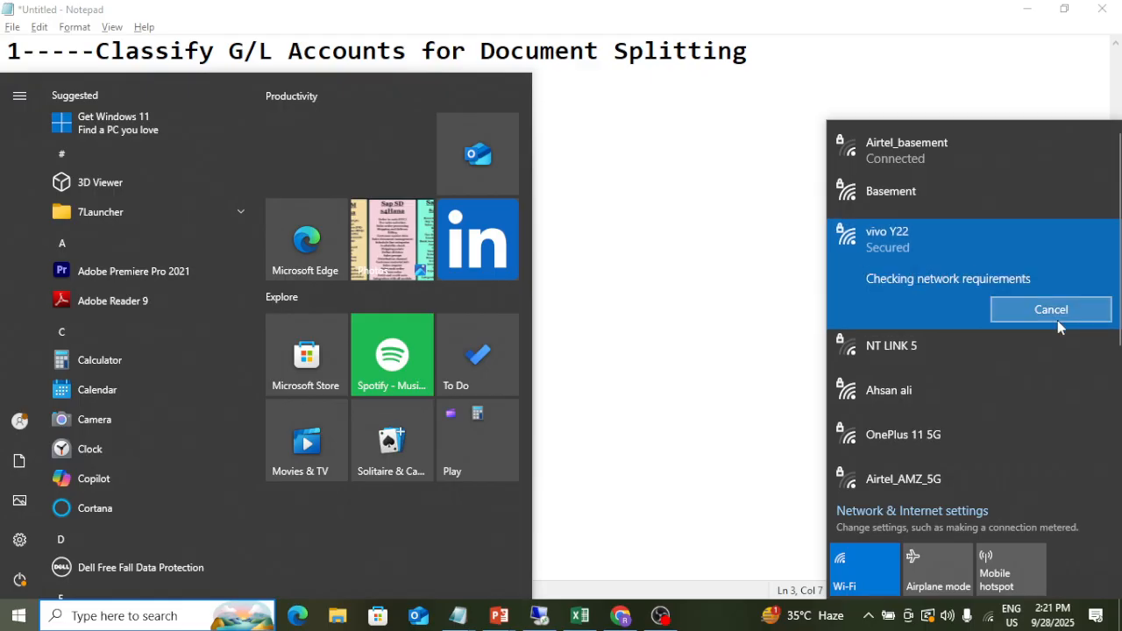
{"action": "left_click", "coordinate": [784, 366]}
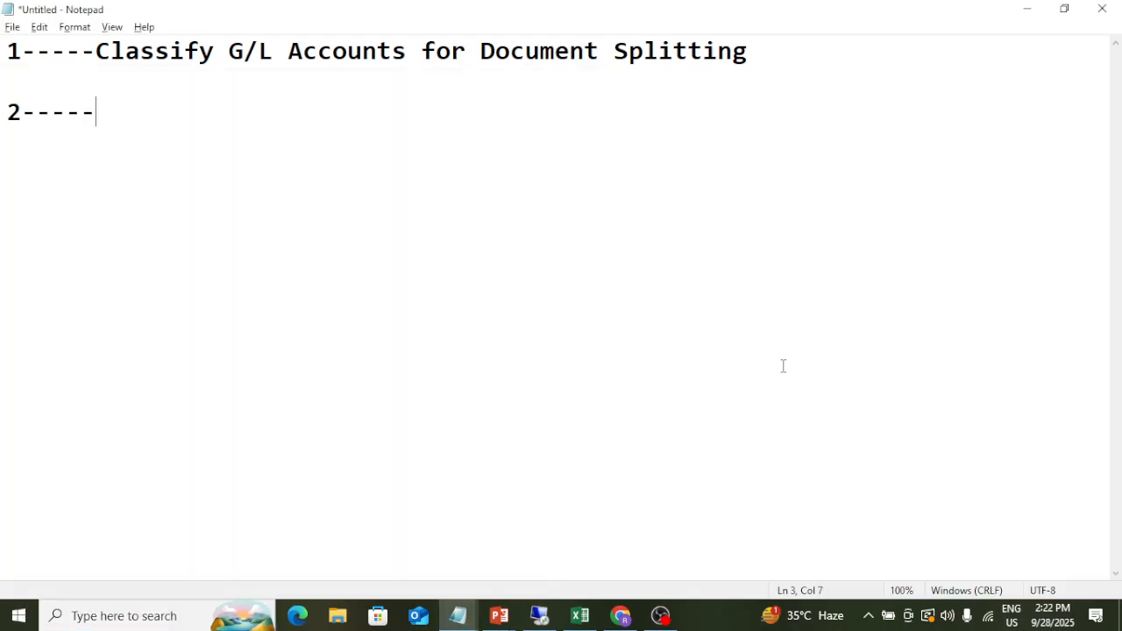
Step: Switch back to the remote SAP session with the new classification entries
{"action": "key", "text": "alt+Tab"}
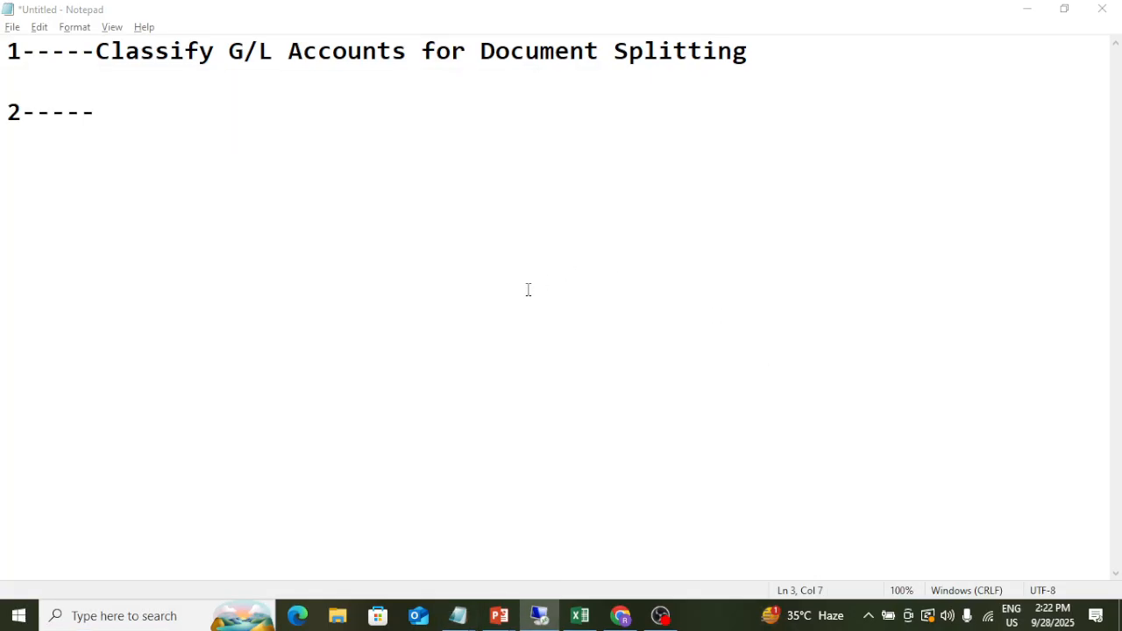
{"action": "key", "text": "alt+Tab"}
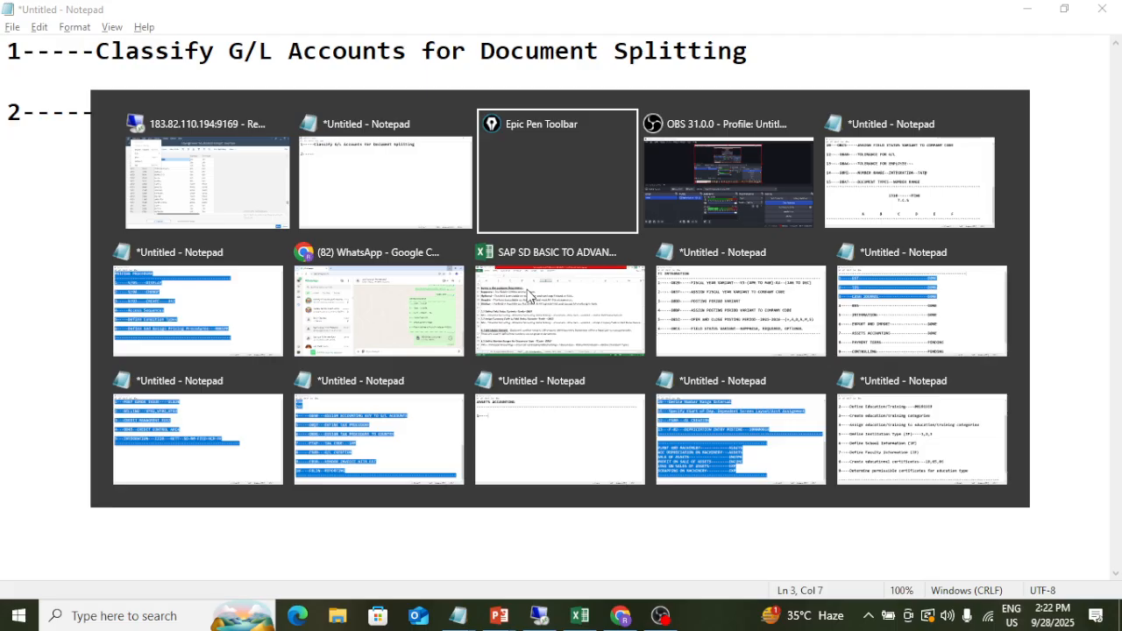
{"action": "key", "text": "alt+Tab"}
{"action": "key", "text": "alt+Tab"}
{"action": "key", "text": "Tab"}
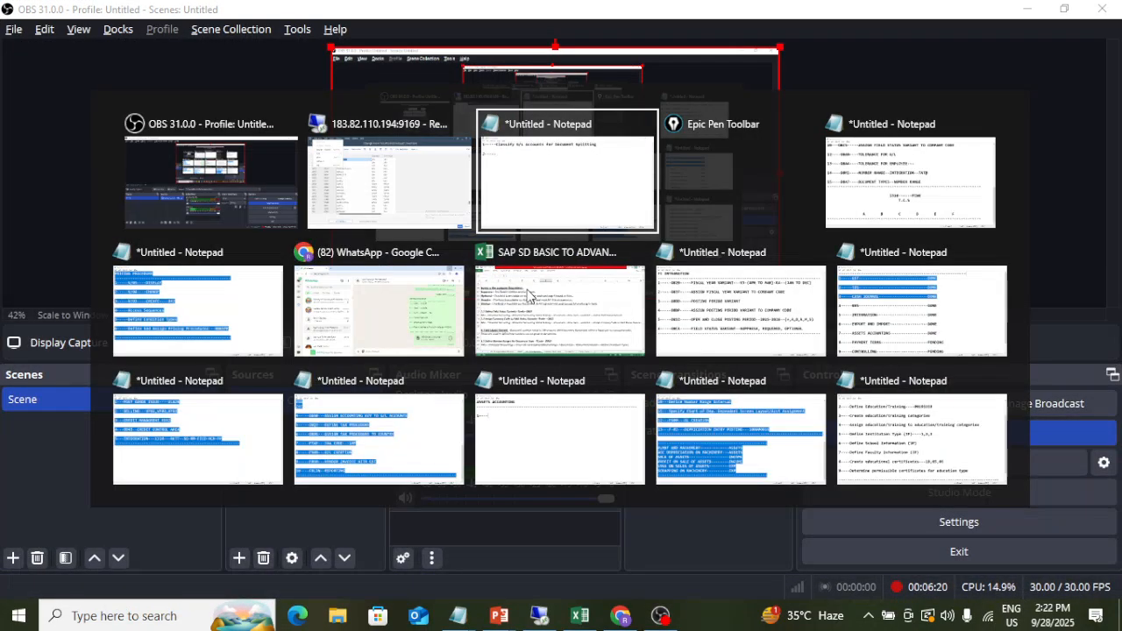
{"action": "key", "text": "alt+Tab"}
{"action": "key", "text": "Escape"}
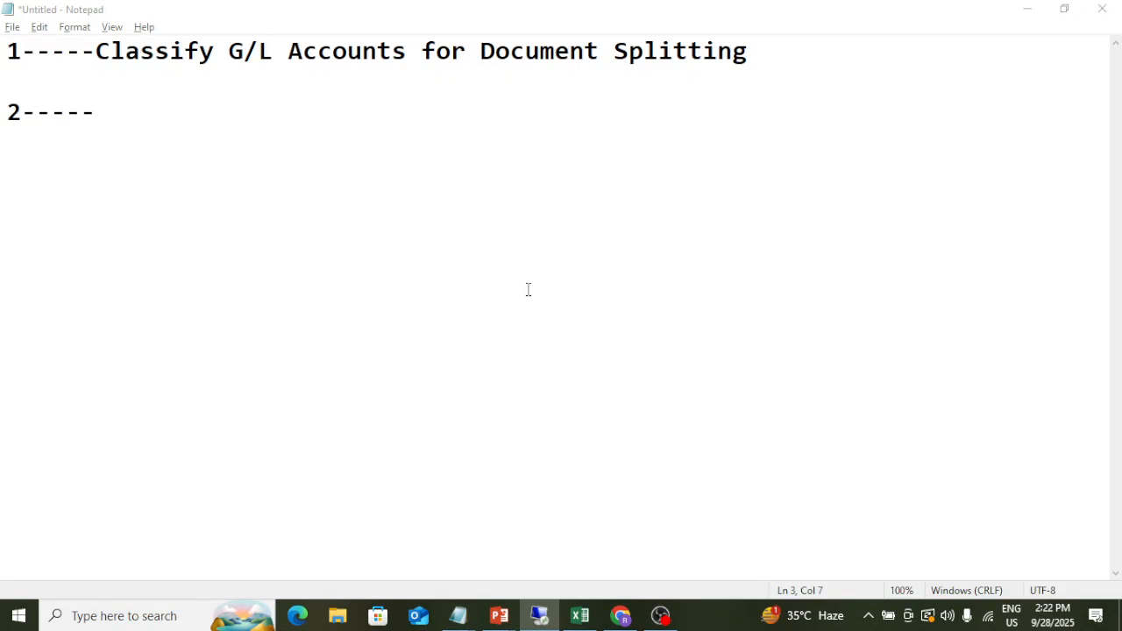
{"action": "left_click", "coordinate": [539, 616]}
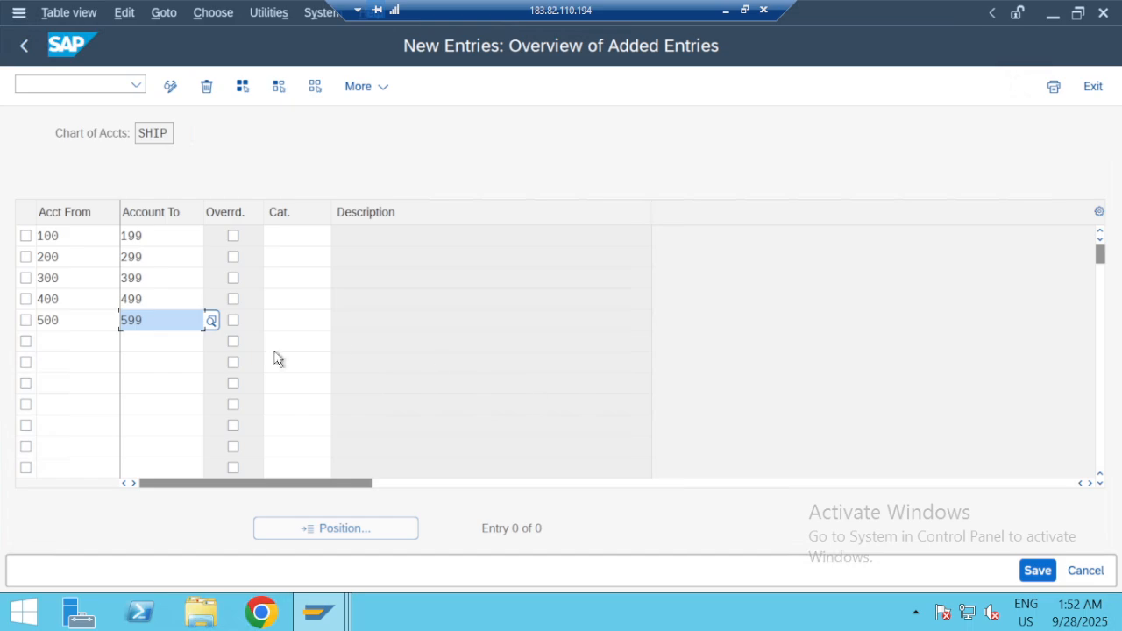
Step: Assign item category 01000 (Balance Sheet Account) to the account ranges 100 to 199 and 200 to 299
{"action": "left_click", "coordinate": [297, 238]}
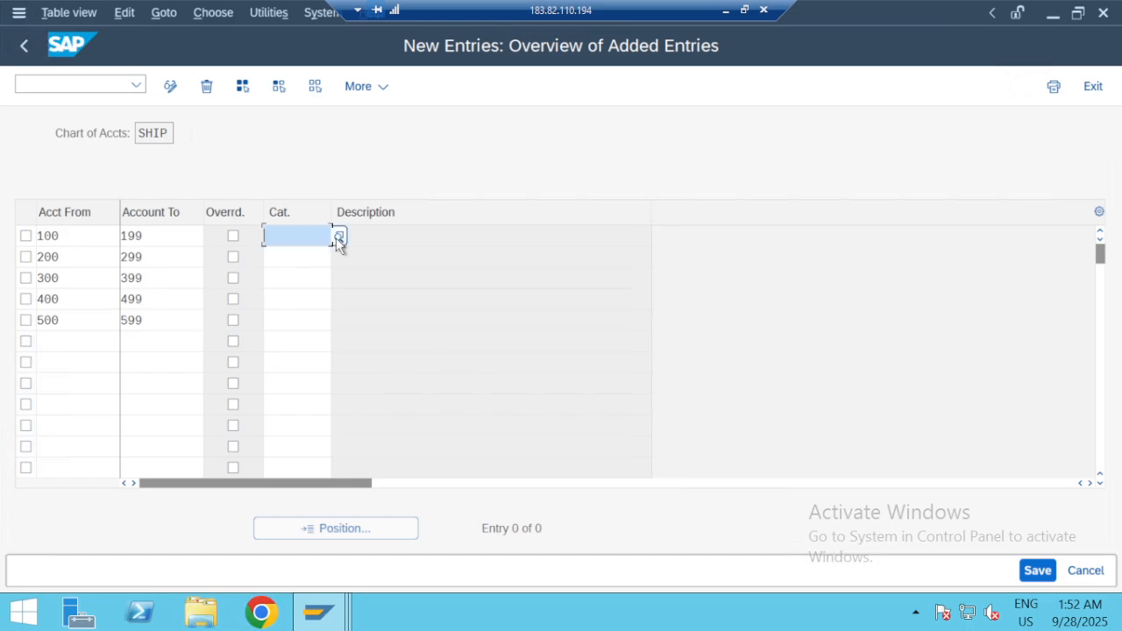
{"action": "key", "text": "F4"}
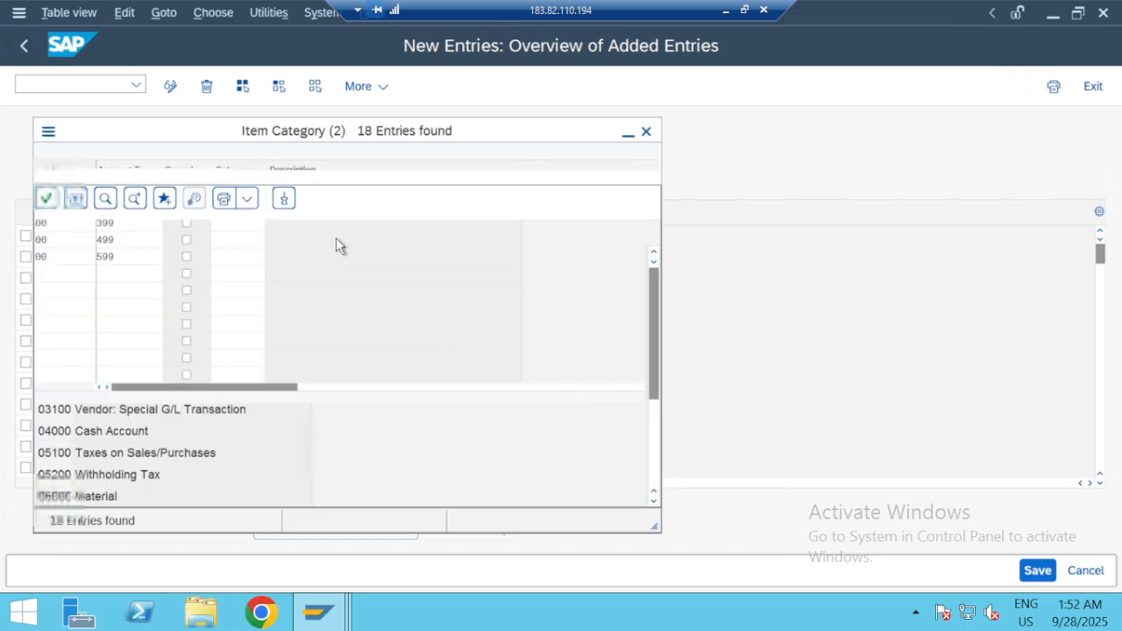
{"action": "key", "text": "Return"}
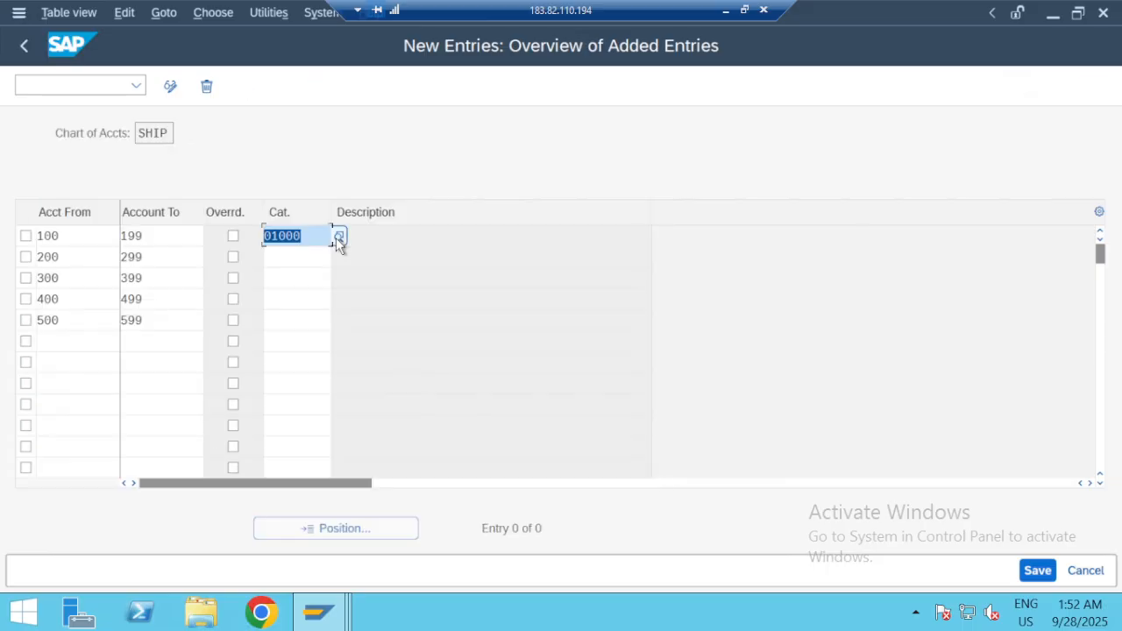
{"action": "left_click", "coordinate": [335, 256]}
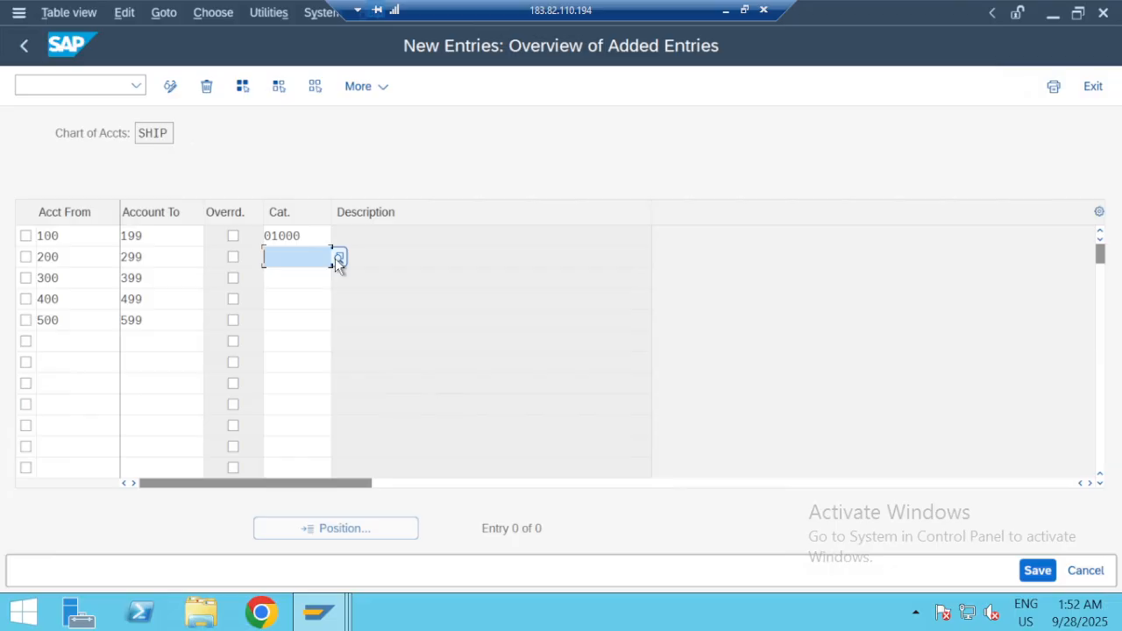
{"action": "left_click", "coordinate": [336, 257]}
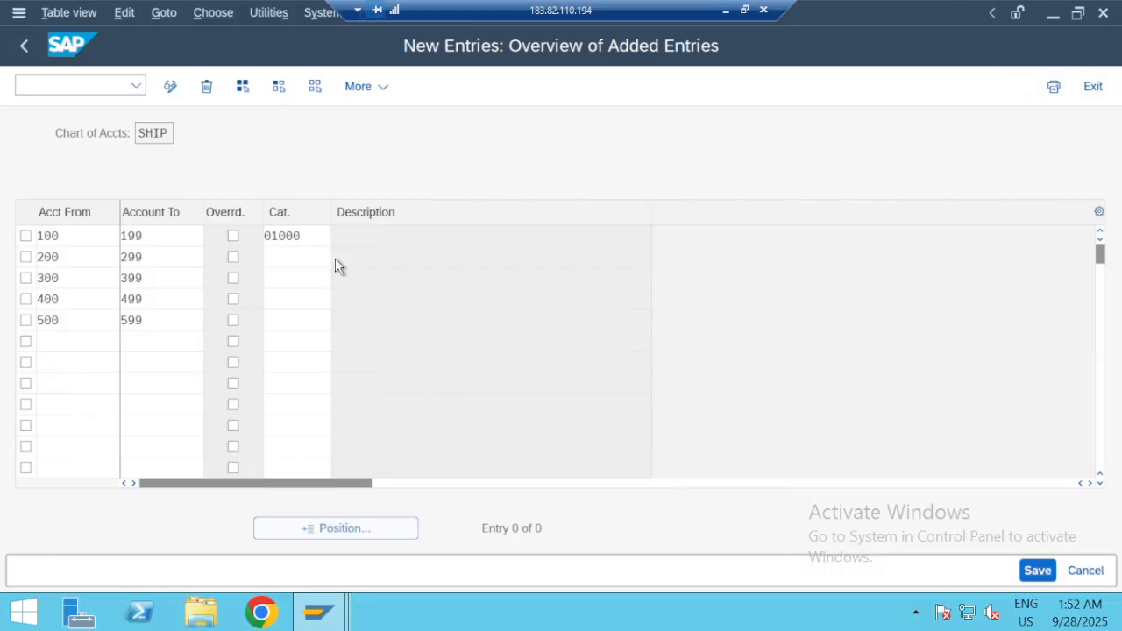
{"action": "key", "text": "Return"}
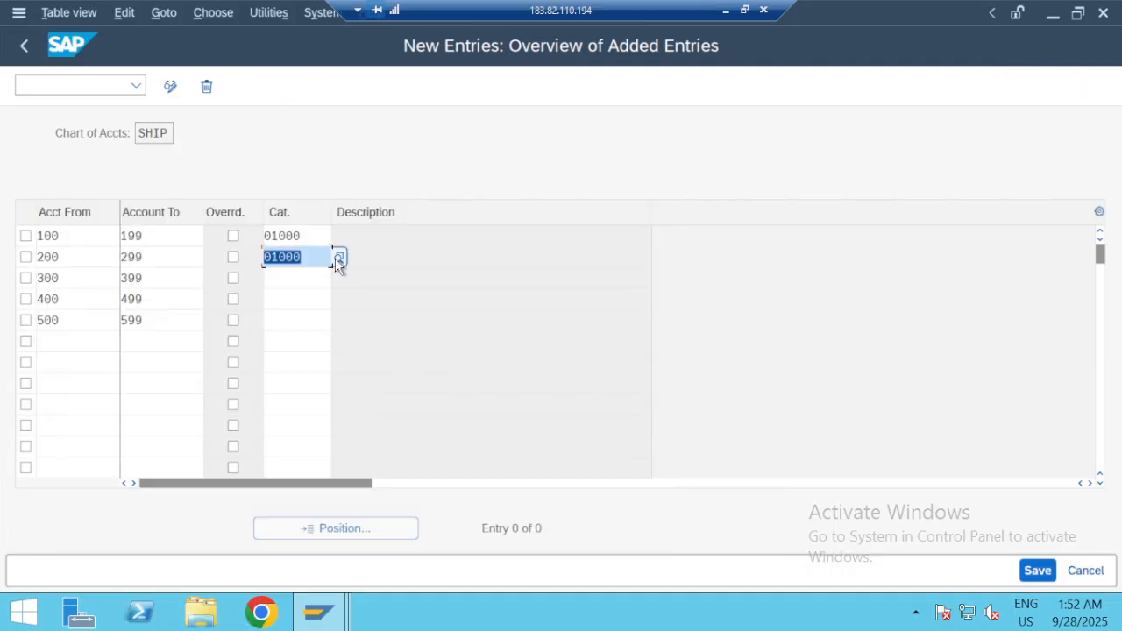
Step: Assign item category 20000 (Expense) to the account range 300 to 399 from the list of possible categories
{"action": "key", "text": "Down"}
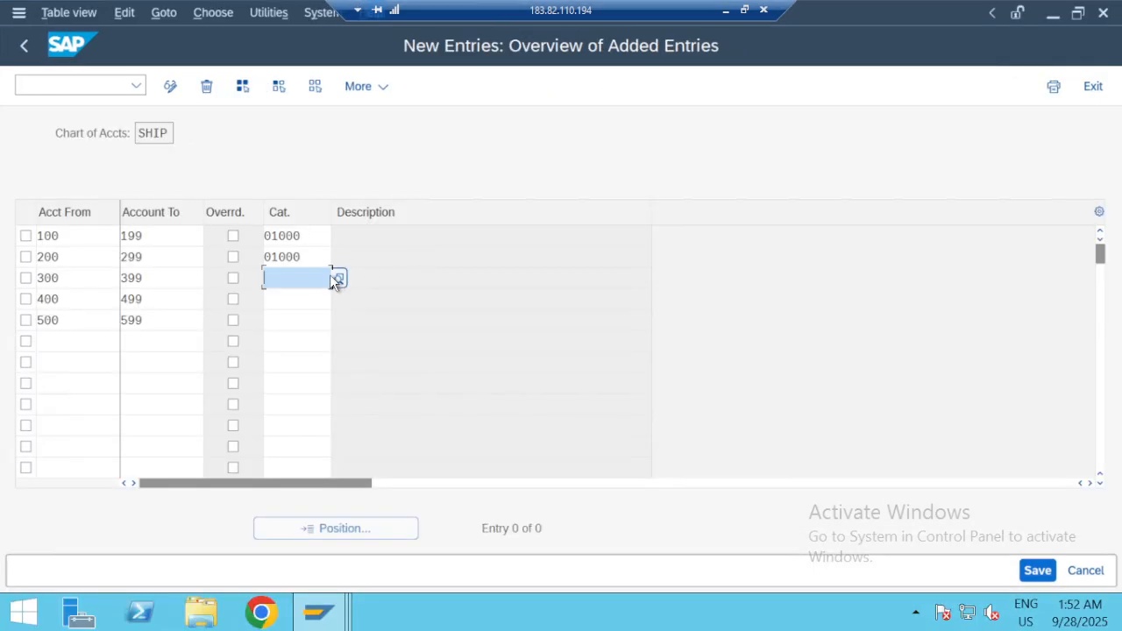
{"action": "left_click", "coordinate": [334, 283]}
{"action": "left_click", "coordinate": [333, 283]}
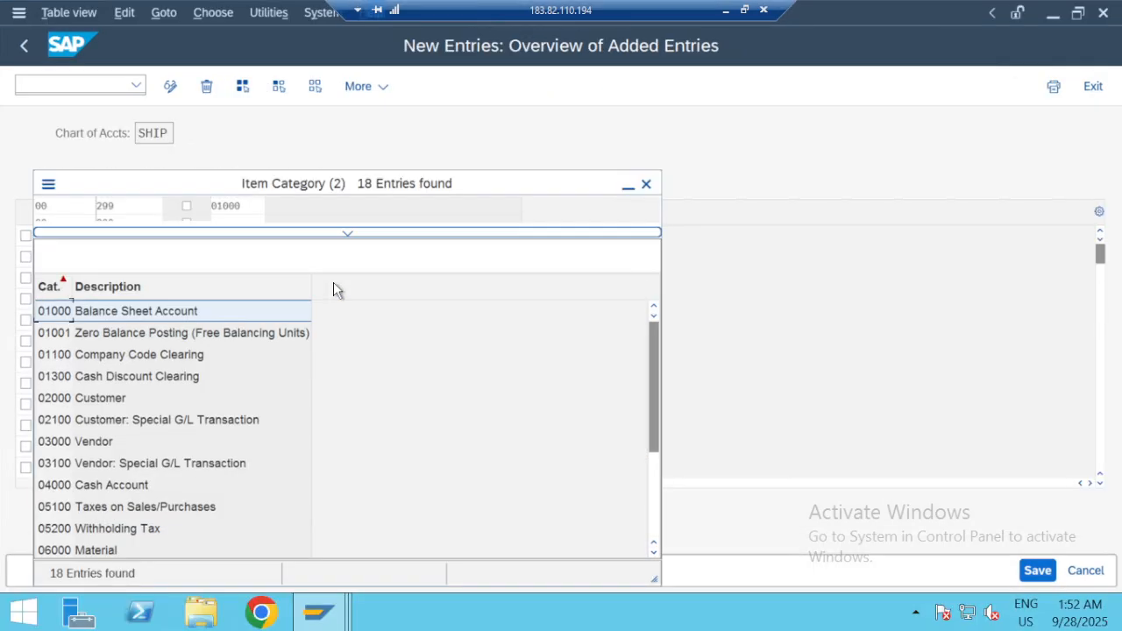
{"action": "key", "text": "Down"}
{"action": "key", "text": "Down"}
{"action": "key", "text": "Down"}
{"action": "key", "text": "Down"}
{"action": "key", "text": "Down"}
{"action": "key", "text": "Down"}
{"action": "key", "text": "Down"}
{"action": "key", "text": "Down"}
{"action": "key", "text": "Down"}
{"action": "key", "text": "Down"}
{"action": "key", "text": "Down"}
{"action": "key", "text": "Down"}
{"action": "key", "text": "Down"}
{"action": "key", "text": "Down"}
{"action": "key", "text": "Down"}
{"action": "key", "text": "Down"}
{"action": "key", "text": "Down"}
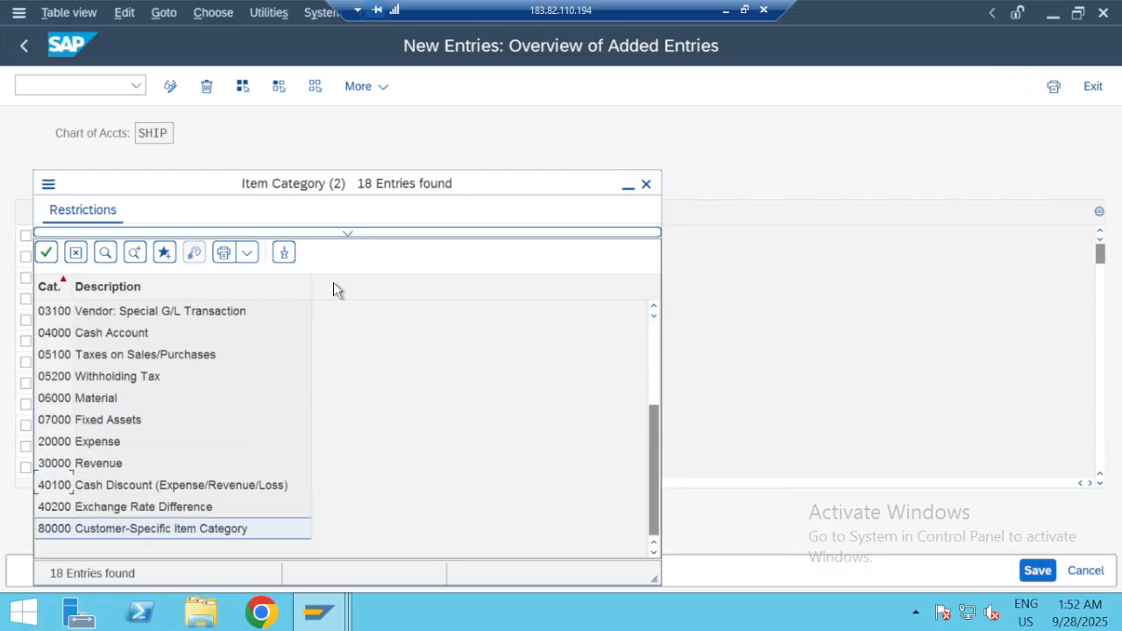
{"action": "key", "text": "Up"}
{"action": "key", "text": "Up"}
{"action": "key", "text": "Up"}
{"action": "key", "text": "Up"}
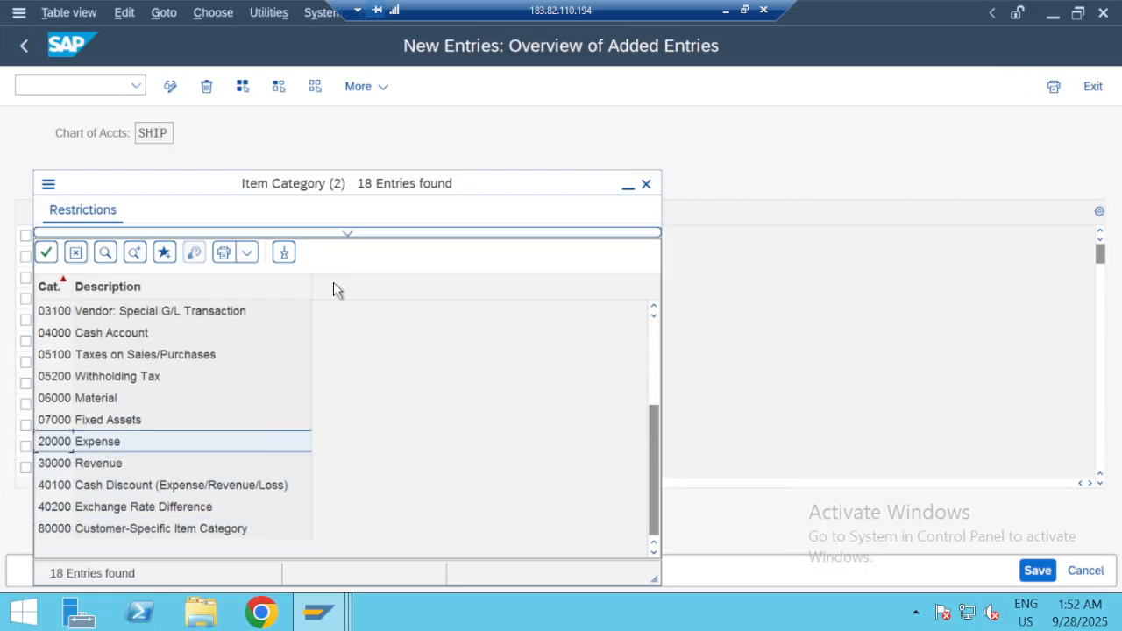
{"action": "key", "text": "Return"}
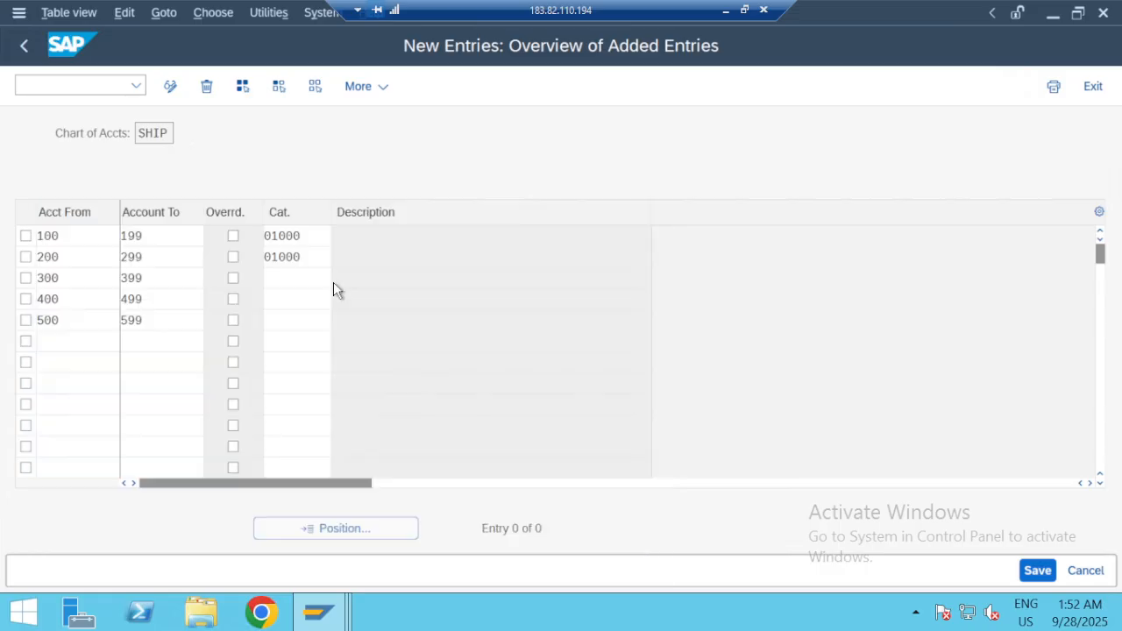
Step: Assign item category 30000 (Revenue) to the account range 400 to 499
{"action": "left_click", "coordinate": [313, 298]}
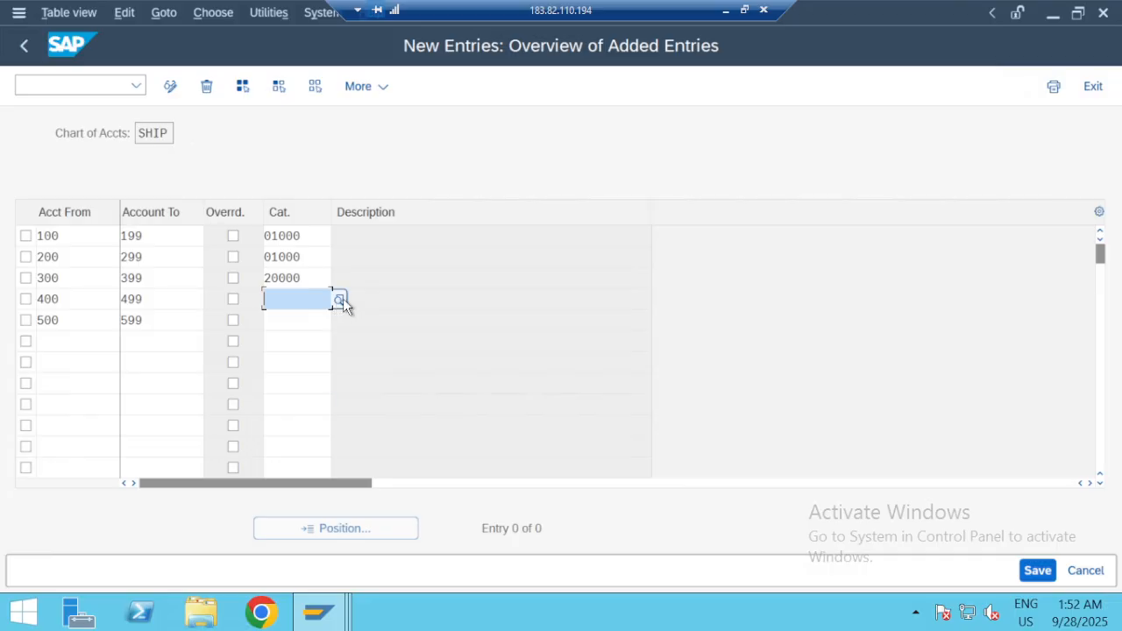
{"action": "left_click", "coordinate": [340, 300]}
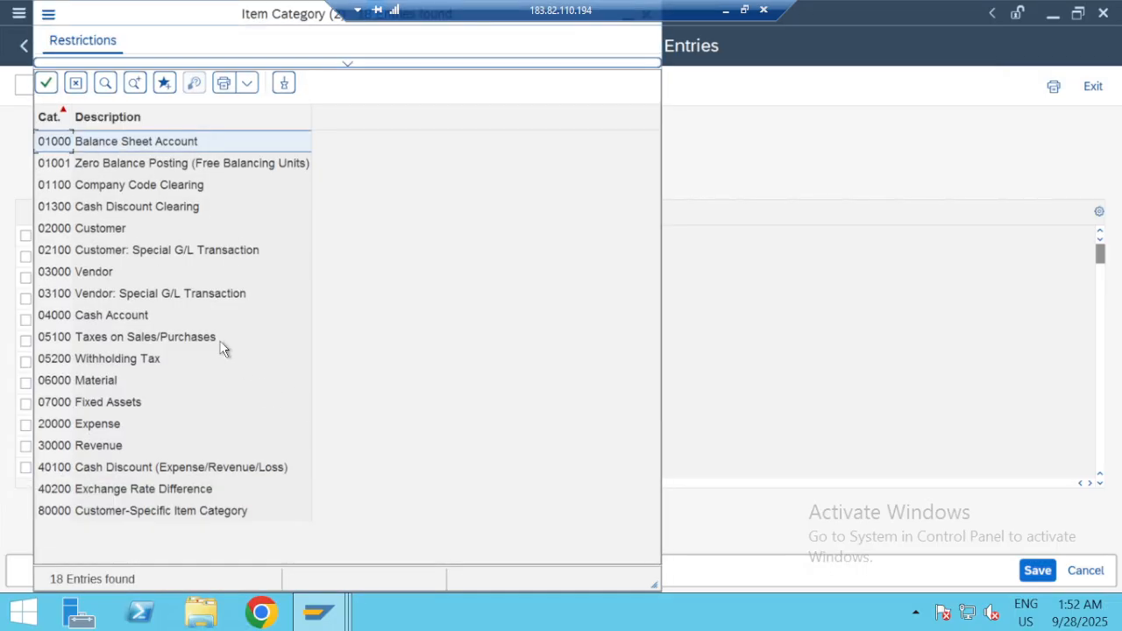
{"action": "left_click", "coordinate": [123, 445]}
{"action": "double_click", "coordinate": [123, 445]}
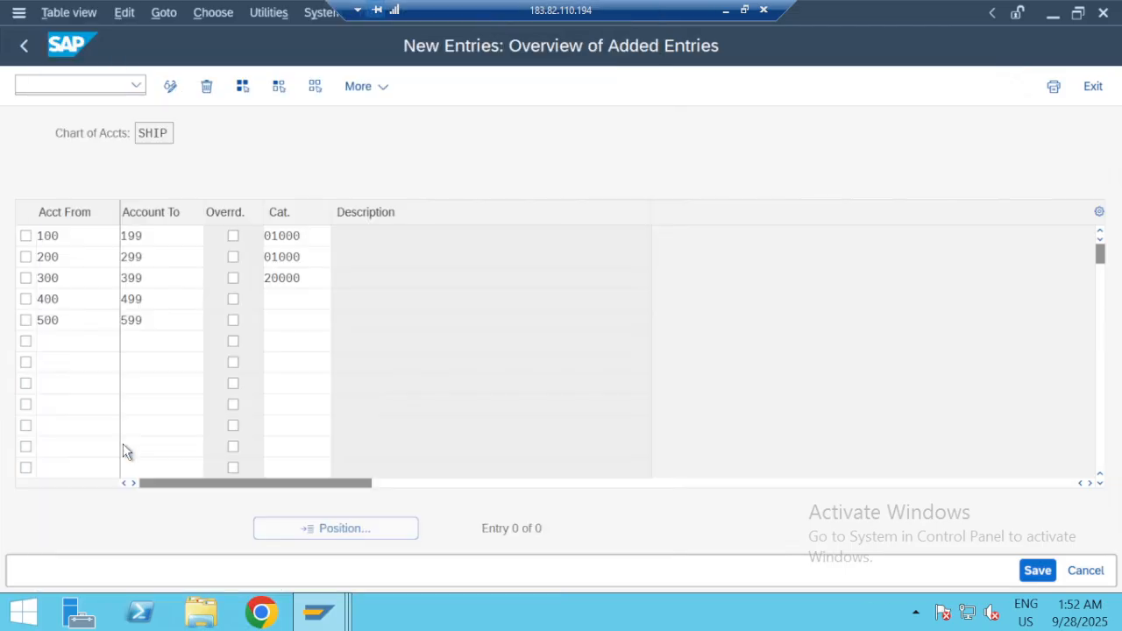
Step: Assign item category 01000 (Balance Sheet Account) to the account range 500 to 599 and validate the entries
{"action": "left_click", "coordinate": [306, 323]}
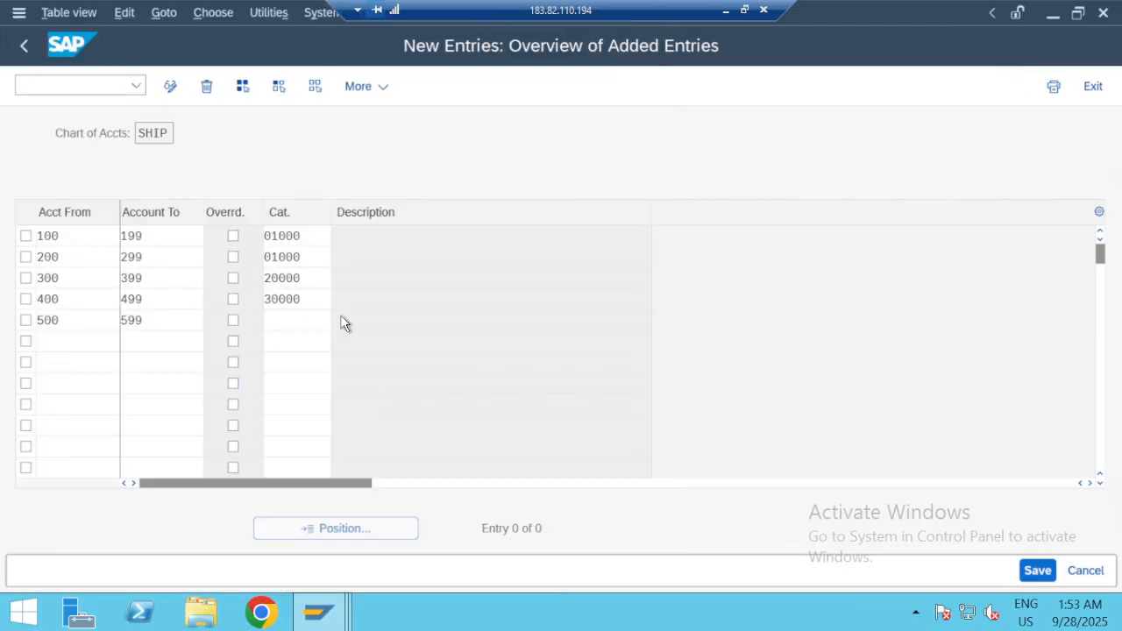
{"action": "key", "text": "F4"}
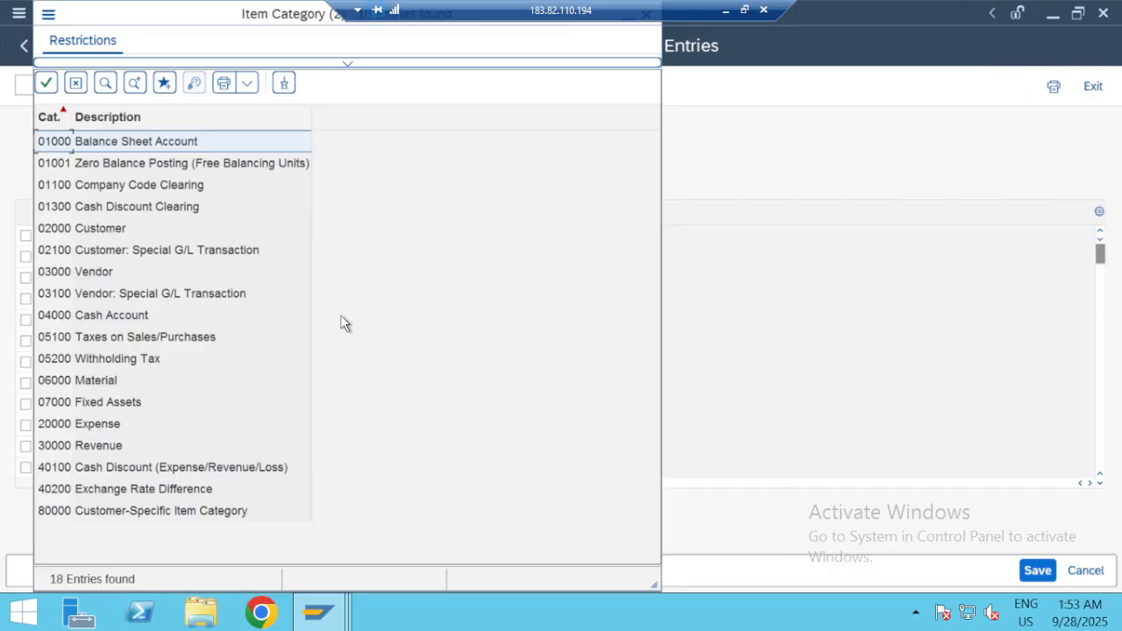
{"action": "key", "text": "Return"}
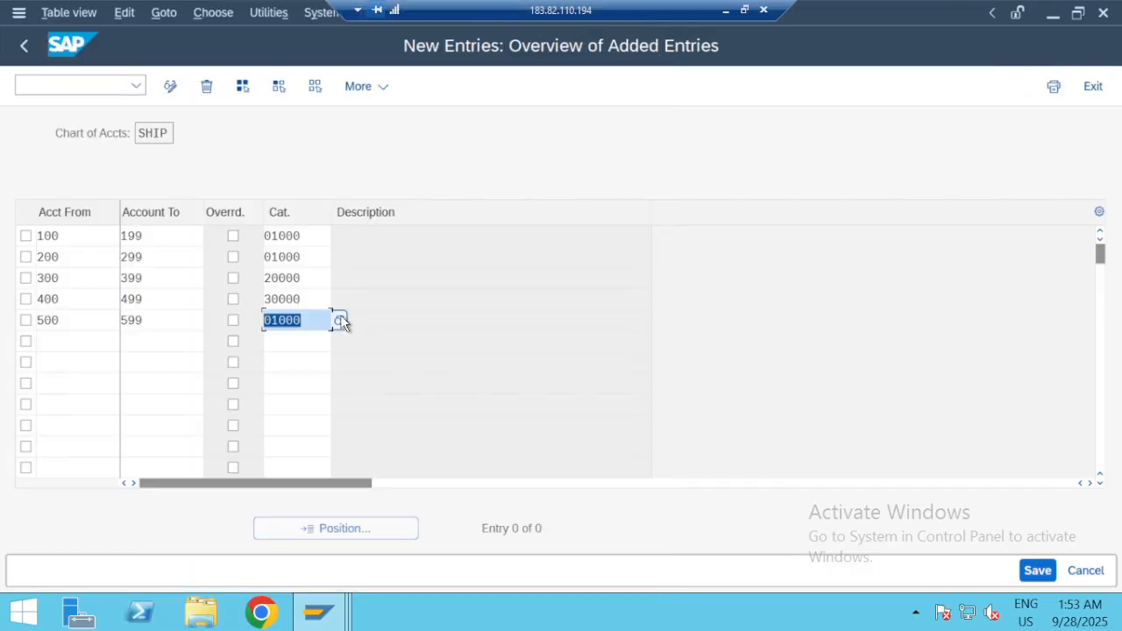
{"action": "key", "text": "Return"}
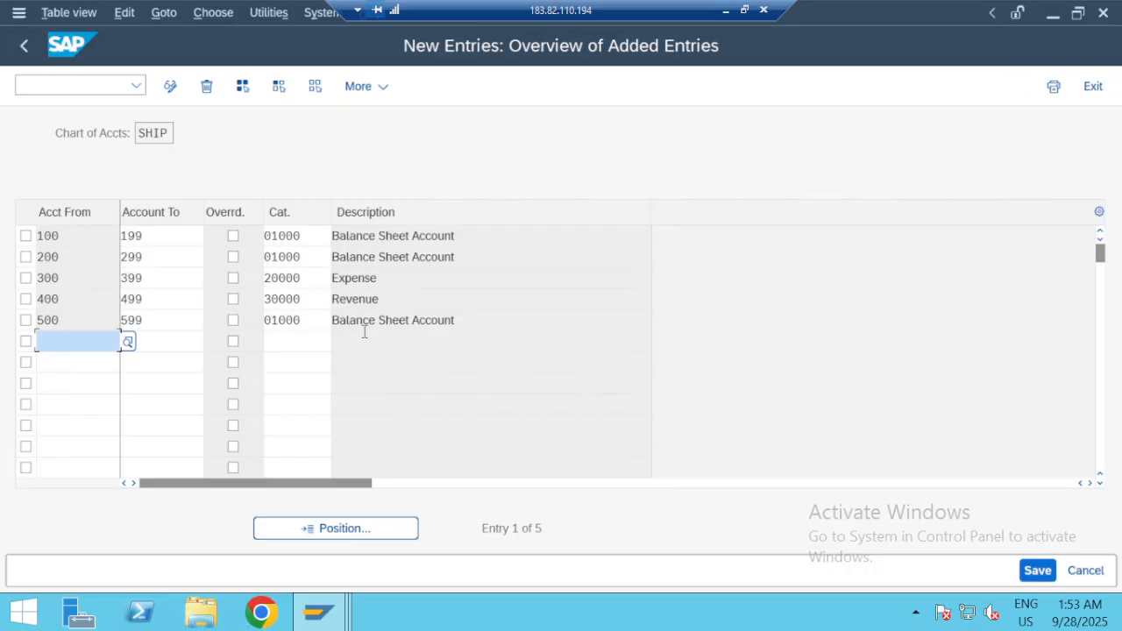
Step: Compare the entries with SHIP's G/L account groups, then save the classification to customizing request A4HK909596 and return to the IMG
{"action": "key", "text": "alt+Tab"}
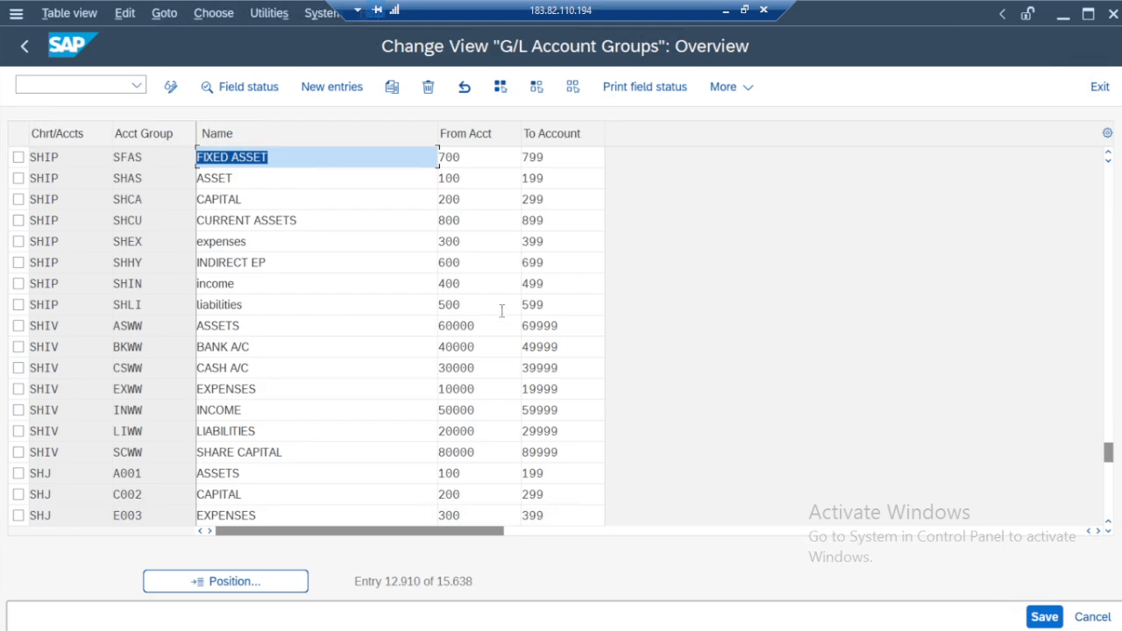
{"action": "key", "text": "alt+Tab"}
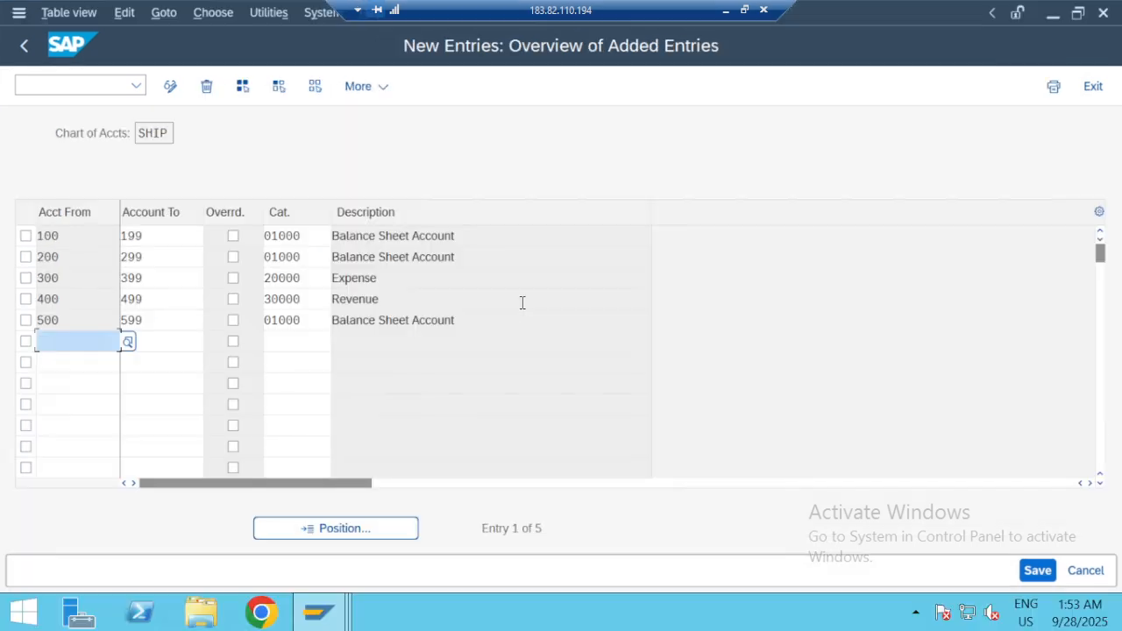
{"action": "key", "text": "ctrl+s"}
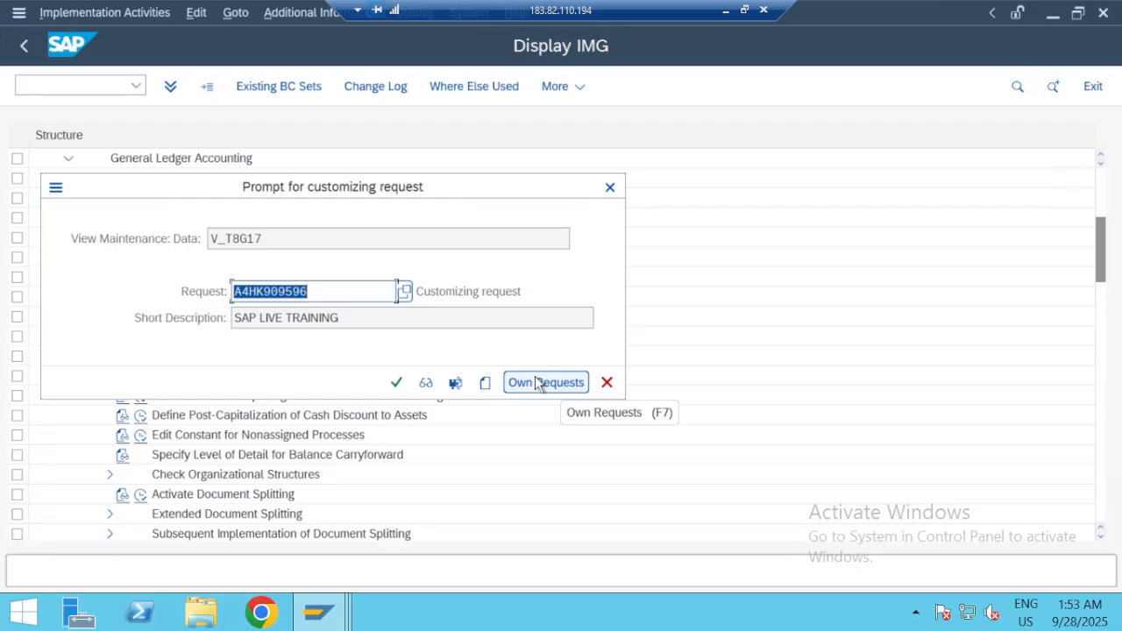
{"action": "key", "text": "Return"}
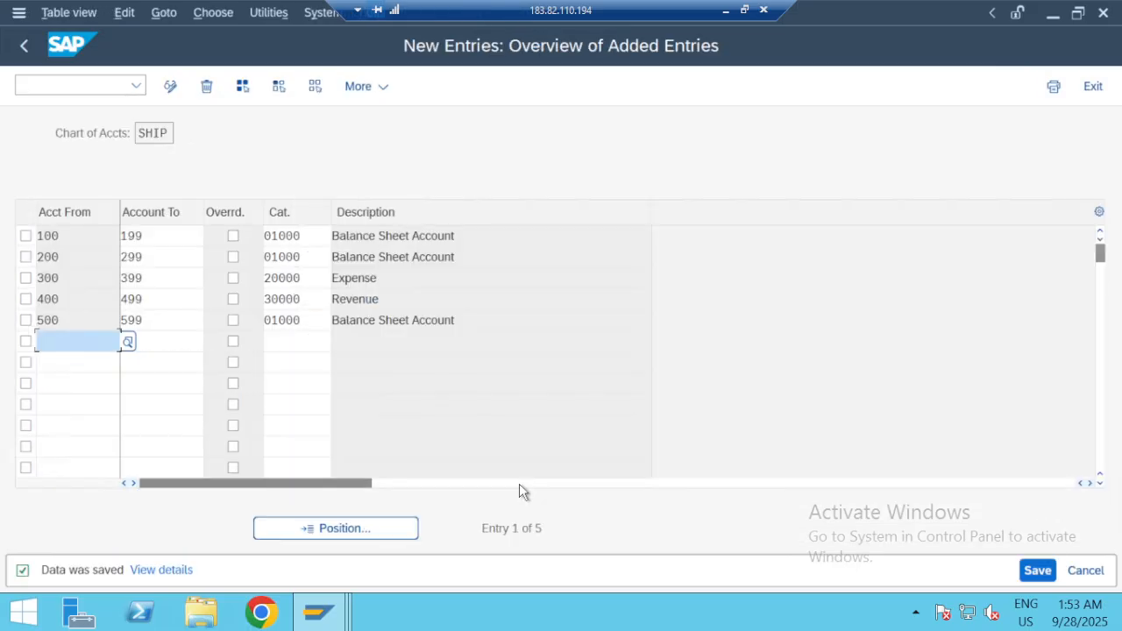
{"action": "key", "text": "F3"}
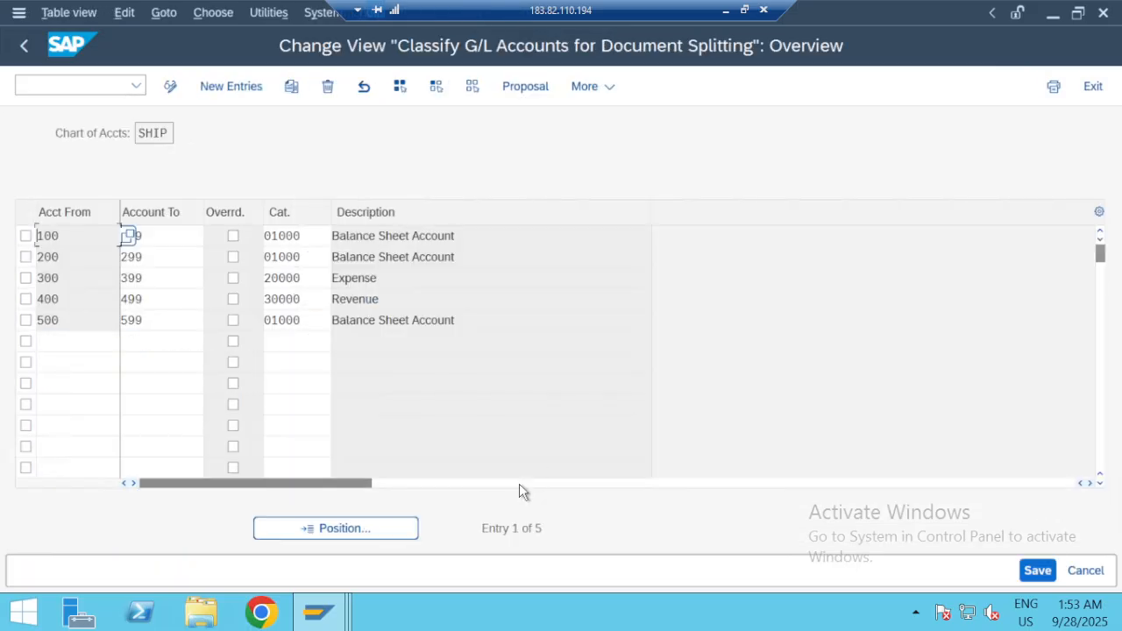
{"action": "key", "text": "F3"}
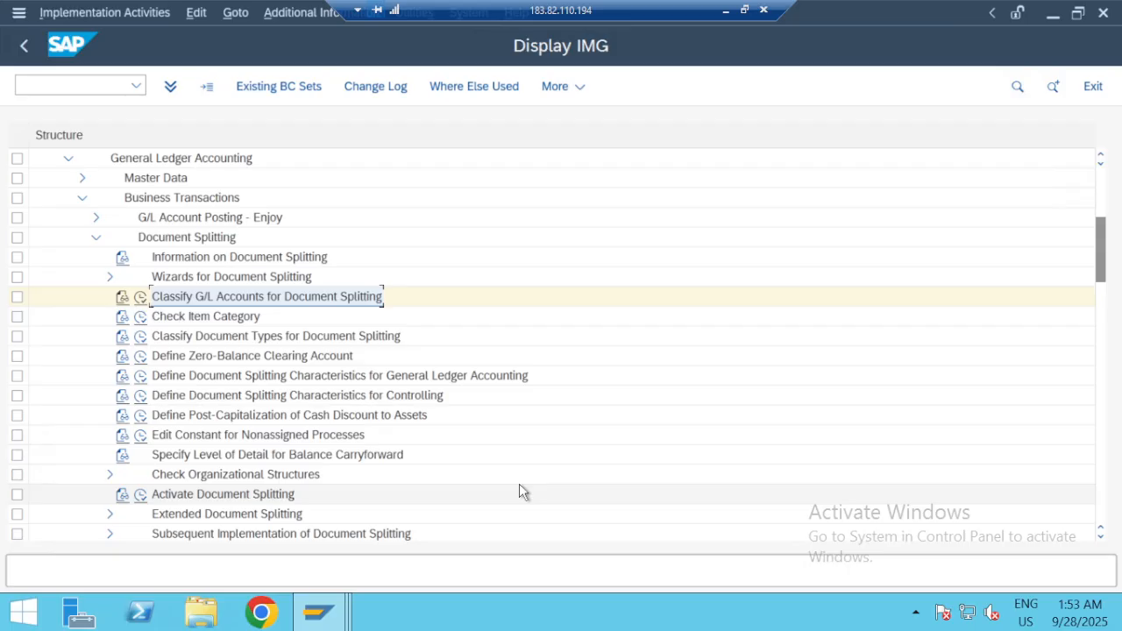
Step: Collapse General Ledger Accounting in the IMG structure and expand Financial Accounting Global Settings
{"action": "key", "text": "Up"}
{"action": "key", "text": "Up"}
{"action": "key", "text": "Up"}
{"action": "key", "text": "Up"}
{"action": "key", "text": "Up"}
{"action": "key", "text": "Up"}
{"action": "key", "text": "Up"}
{"action": "key", "text": "Up"}
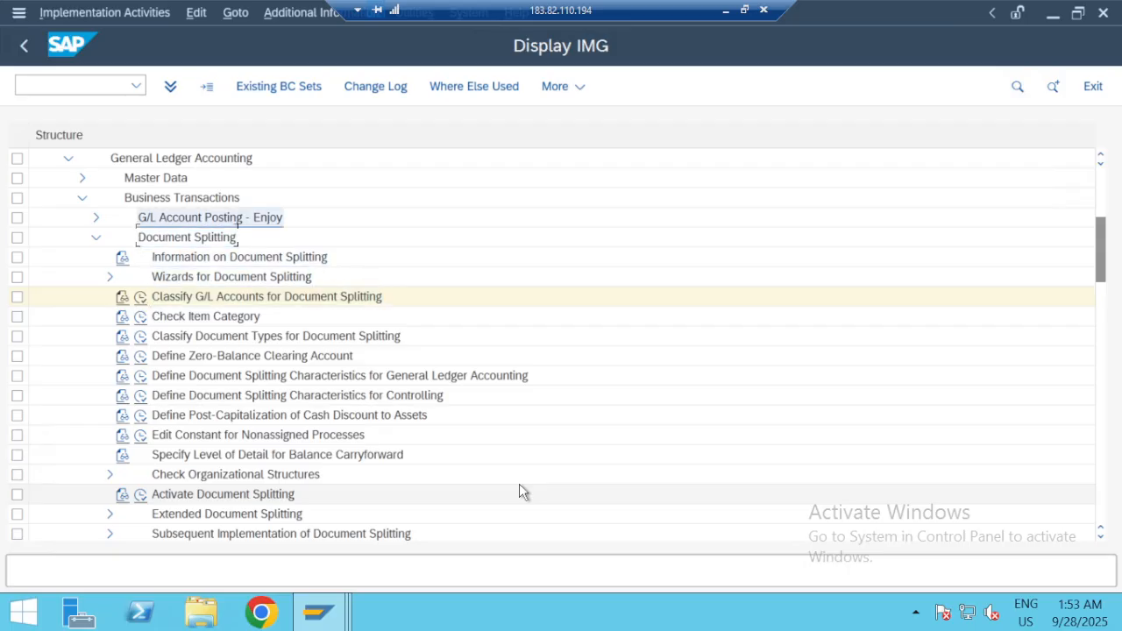
{"action": "key", "text": "Down"}
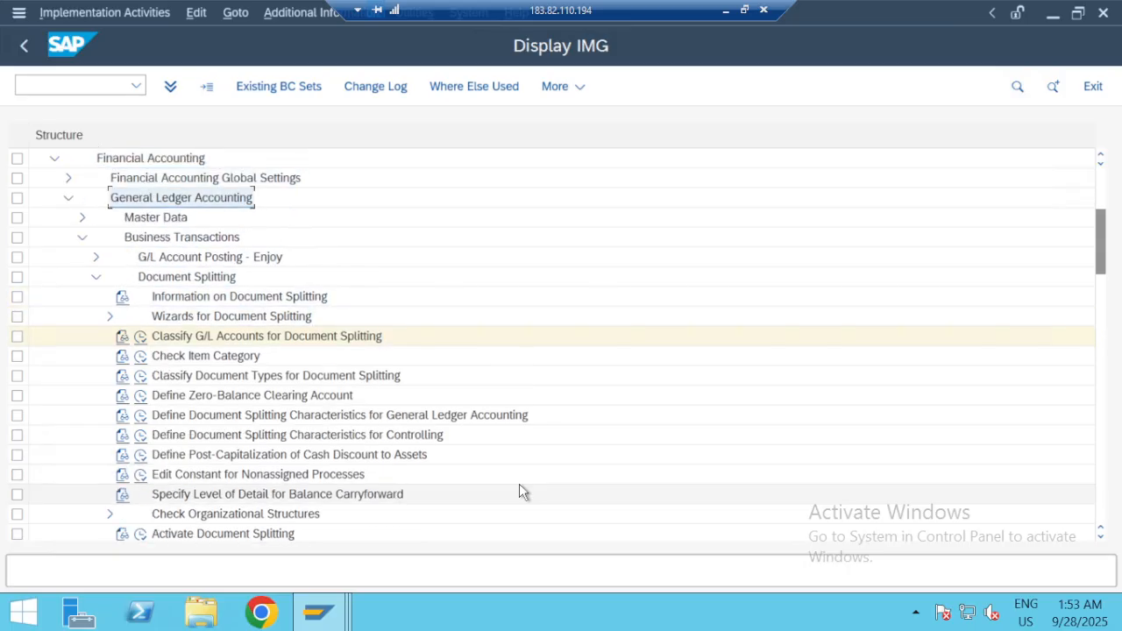
{"action": "key", "text": "Left"}
{"action": "key", "text": "Up"}
{"action": "key", "text": "Right"}
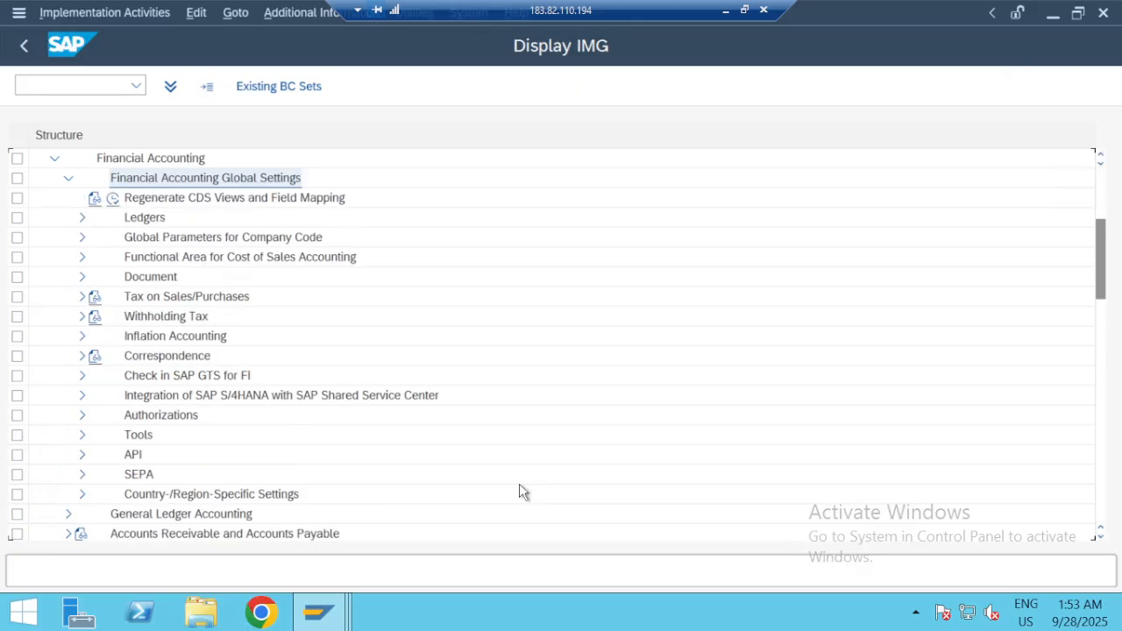
Step: Expand the Ledgers and Ledger nodes and execute Define Settings for Ledgers and Currency Types
{"action": "key", "text": "Down"}
{"action": "key", "text": "Down"}
{"action": "key", "text": "Down"}
{"action": "key", "text": "Down"}
{"action": "key", "text": "Up"}
{"action": "key", "text": "Up"}
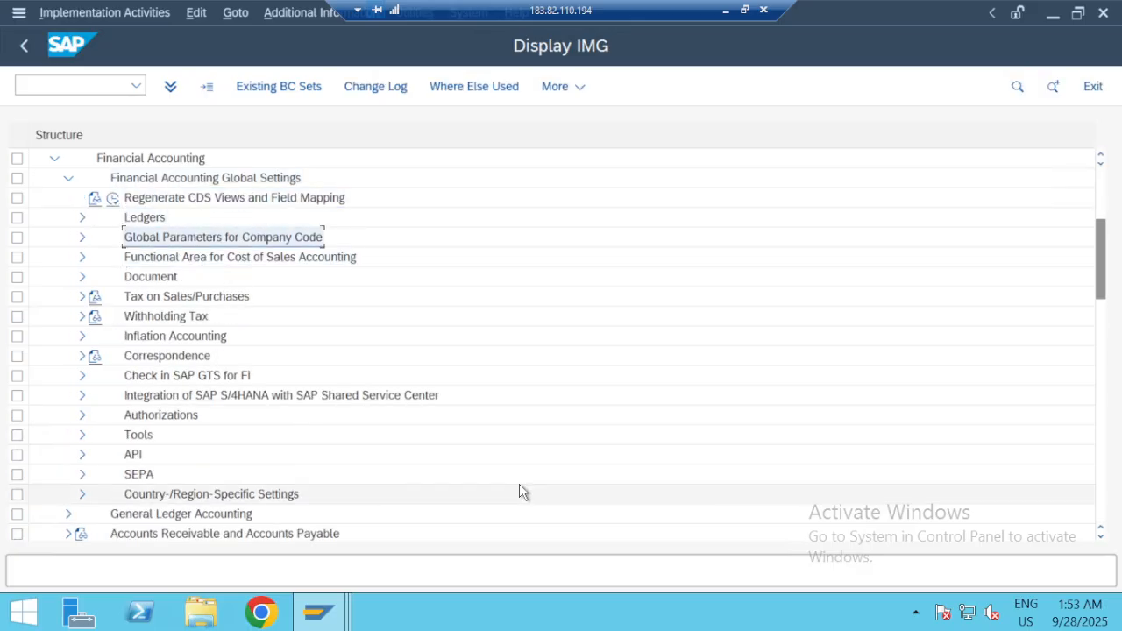
{"action": "key", "text": "Right"}
{"action": "key", "text": "Down"}
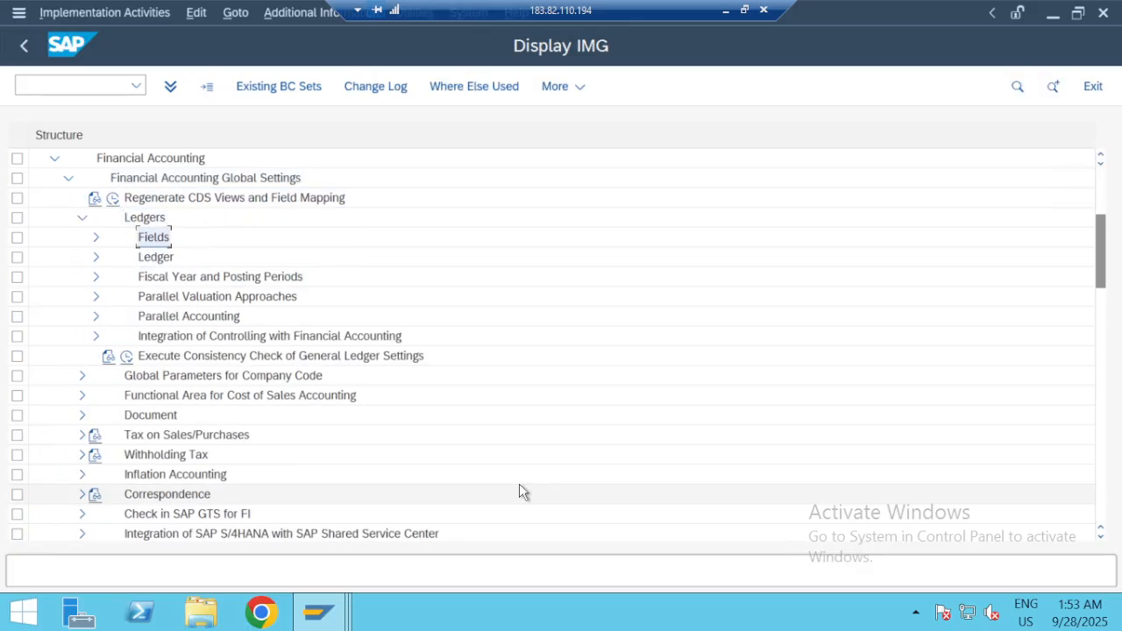
{"action": "key", "text": "Down"}
{"action": "key", "text": "Right"}
{"action": "key", "text": "Down"}
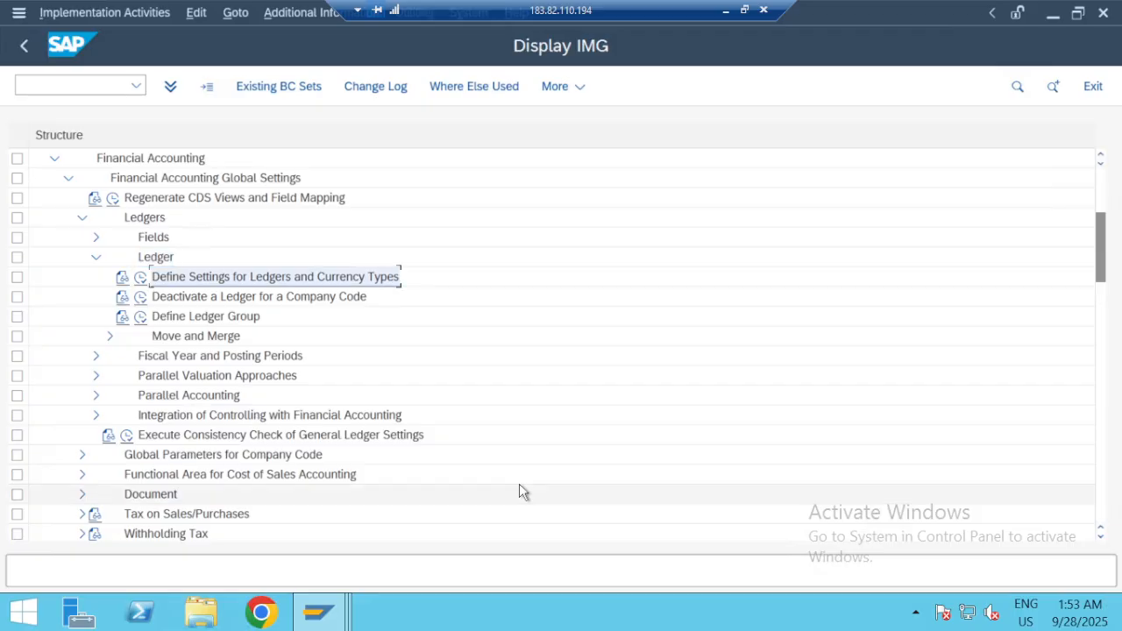
{"action": "left_click", "coordinate": [140, 278]}
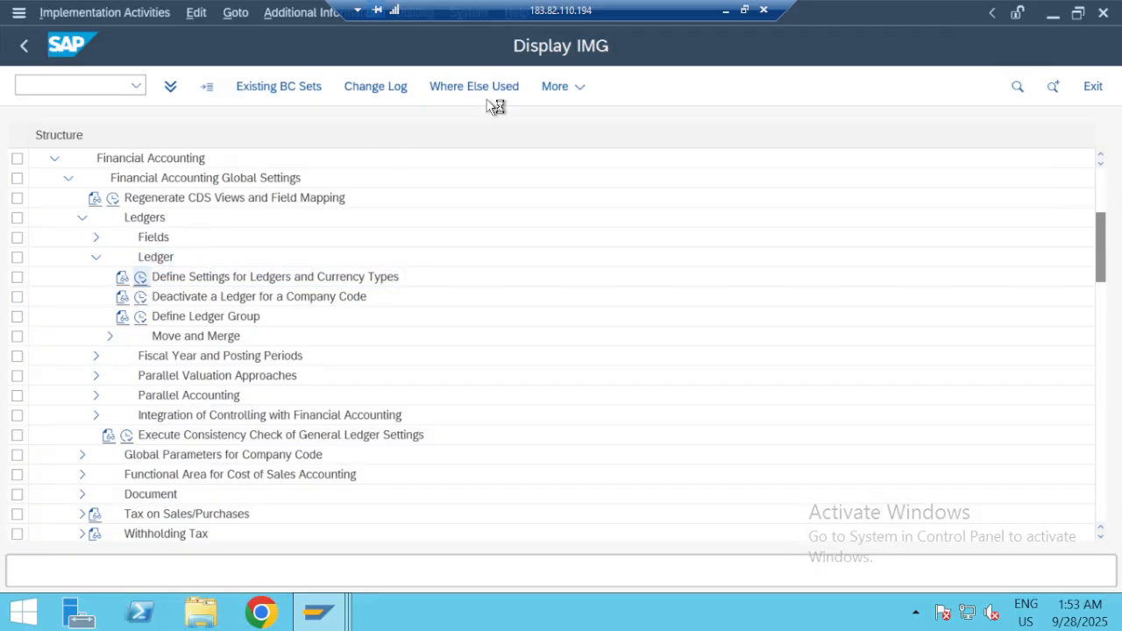
Step: In Notepad, complete item 2 with "Define Settings for Ledgers and Currency Types", add "3-----" below, and switch back to SAP
{"action": "left_click", "coordinate": [746, 10]}
{"action": "key", "text": "alt+Tab"}
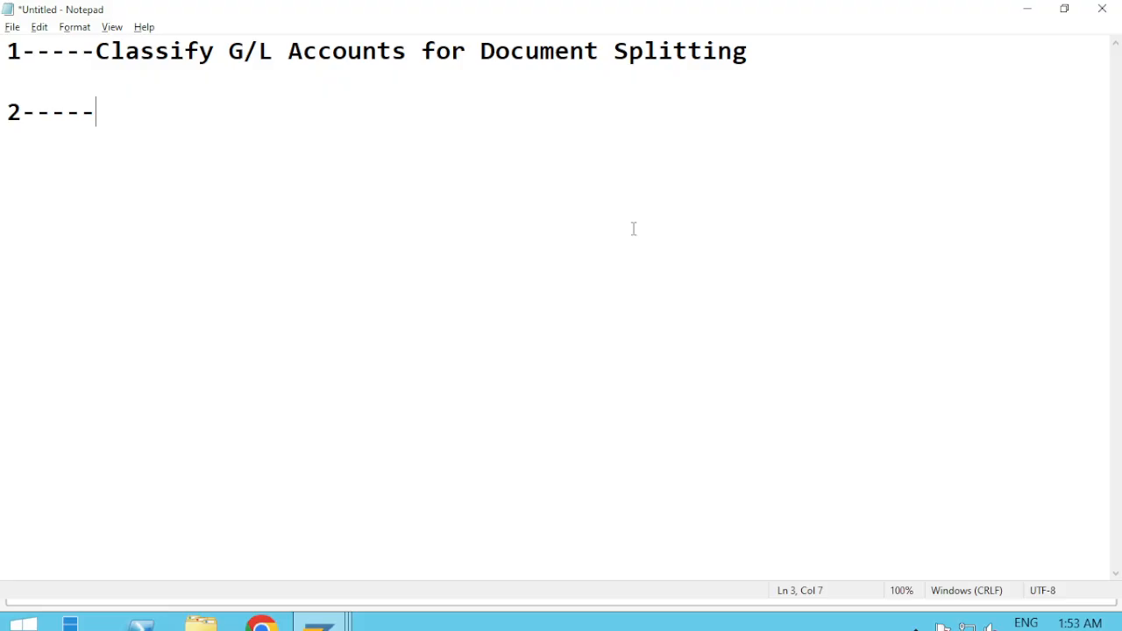
{"action": "type", "text": "Define Settings for Ledgers and Currency Types"}
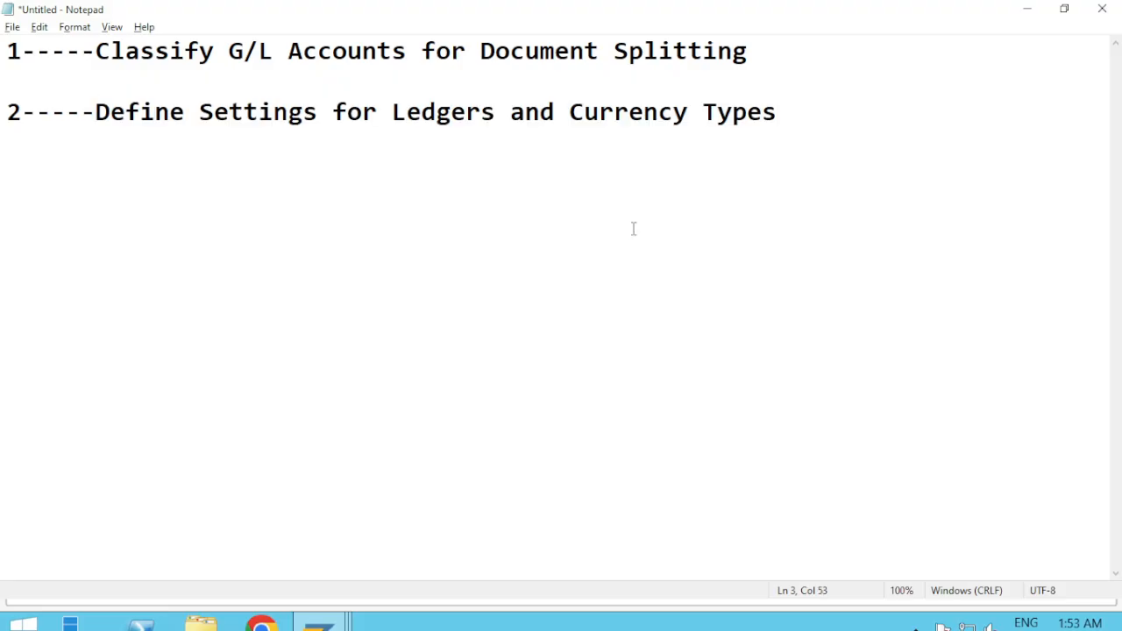
{"action": "key", "text": "Return"}
{"action": "key", "text": "Return"}
{"action": "type", "text": "3-----"}
{"action": "key", "text": "alt+Tab"}
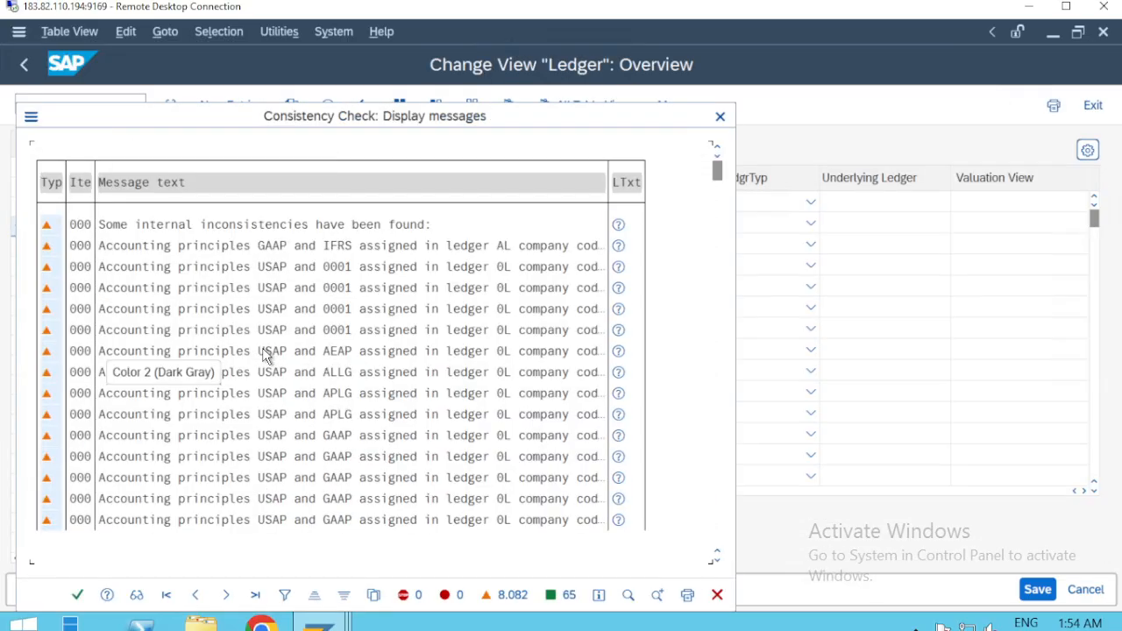
Step: Open Currency Conversion Settings for Company Codes, dismissing the consistency check messages
{"action": "key", "text": "Return"}
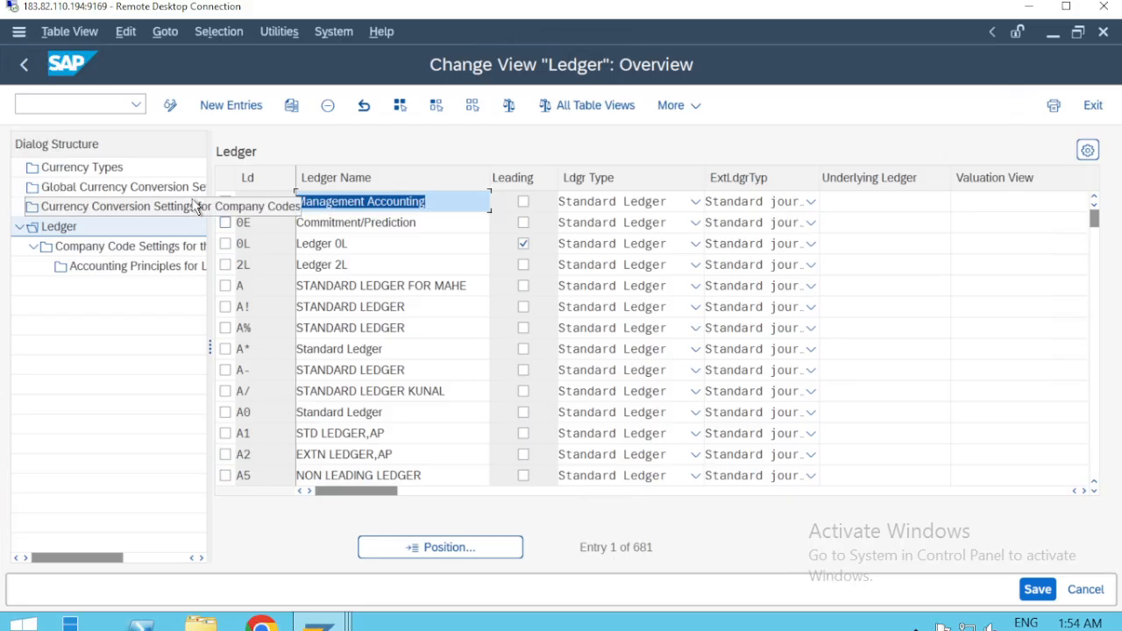
{"action": "double_click", "coordinate": [144, 206]}
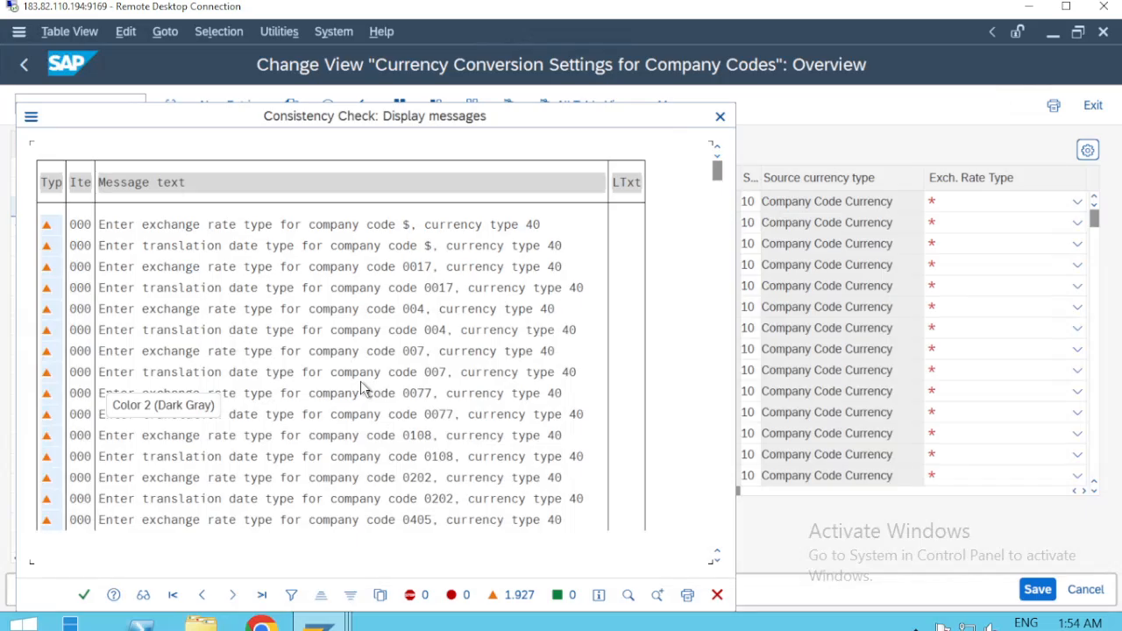
{"action": "key", "text": "Return"}
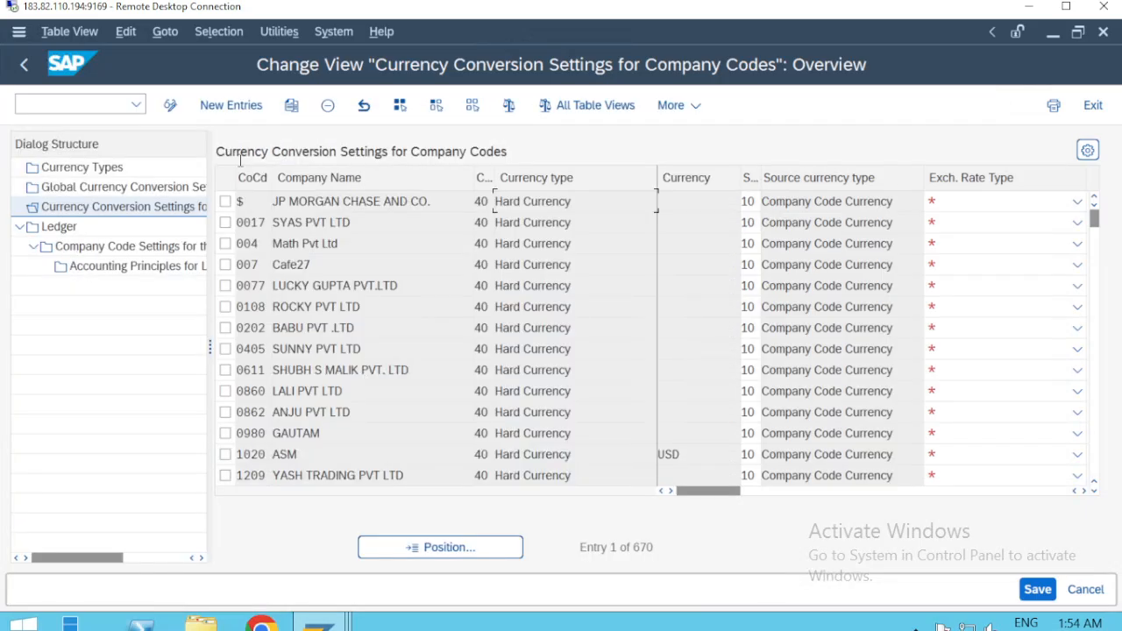
Step: Position the list of currency conversion settings at company code SHOE
{"action": "left_click", "coordinate": [424, 552]}
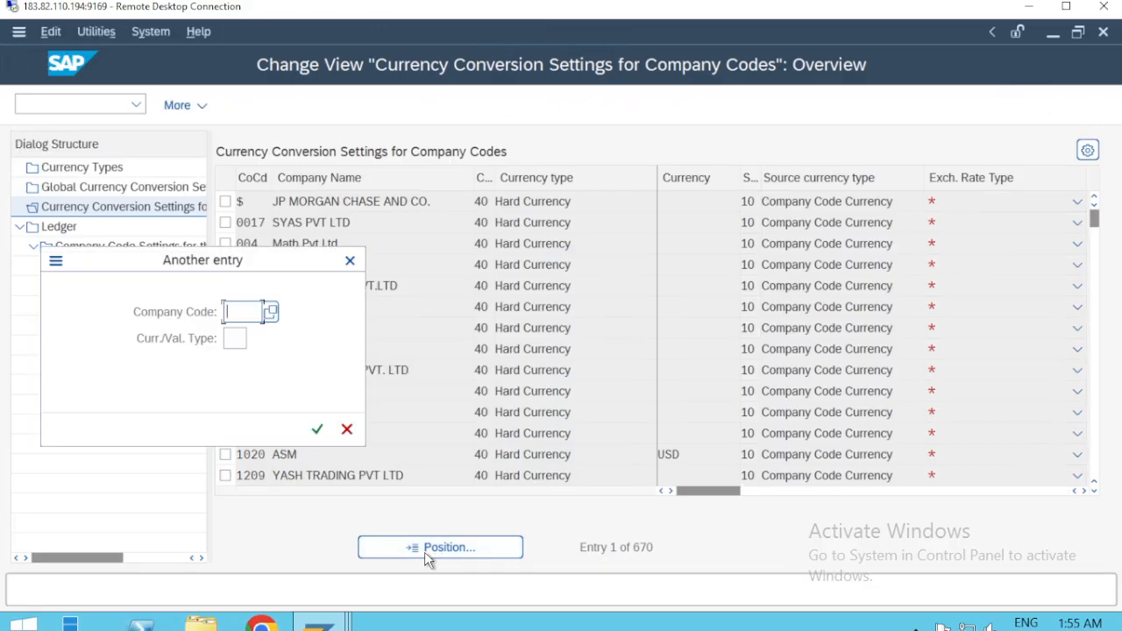
{"action": "type", "text": "SHOE"}
{"action": "key", "text": "Return"}
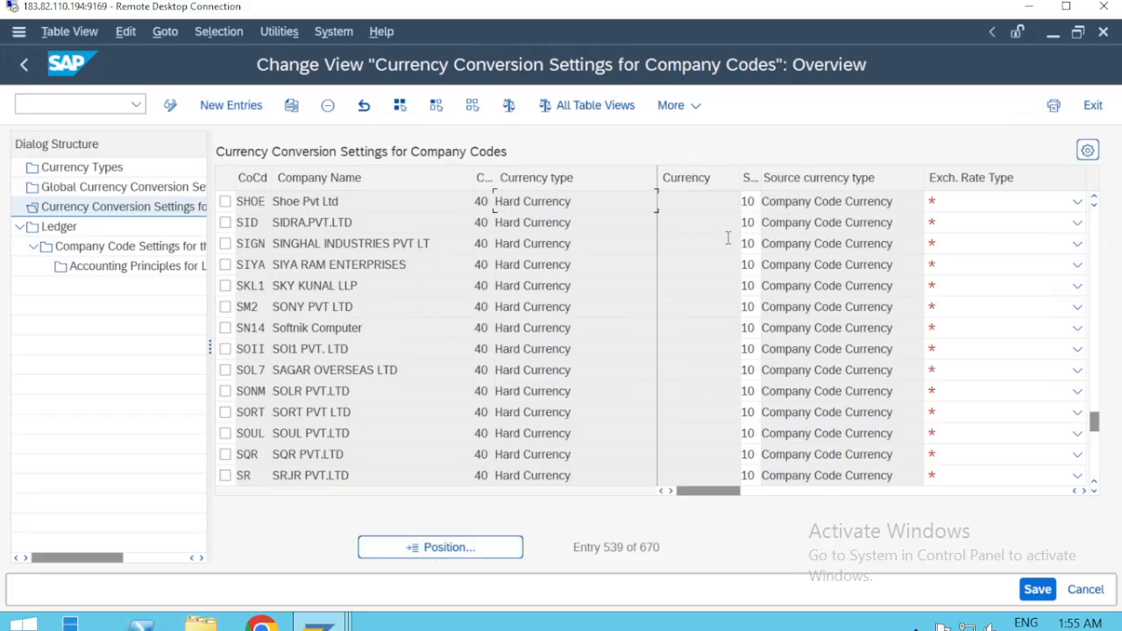
Step: Add a new currency conversion entry for company code SHIP with currency type 40 (Hard Currency) from the possible currency types
{"action": "left_click", "coordinate": [240, 112]}
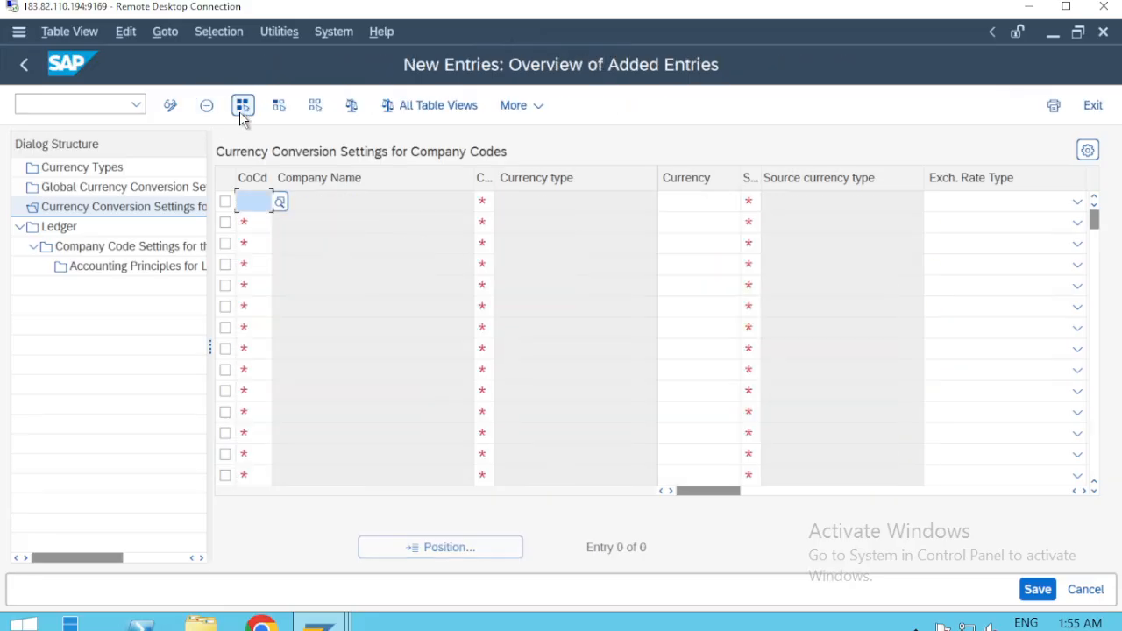
{"action": "type", "text": "SHIP"}
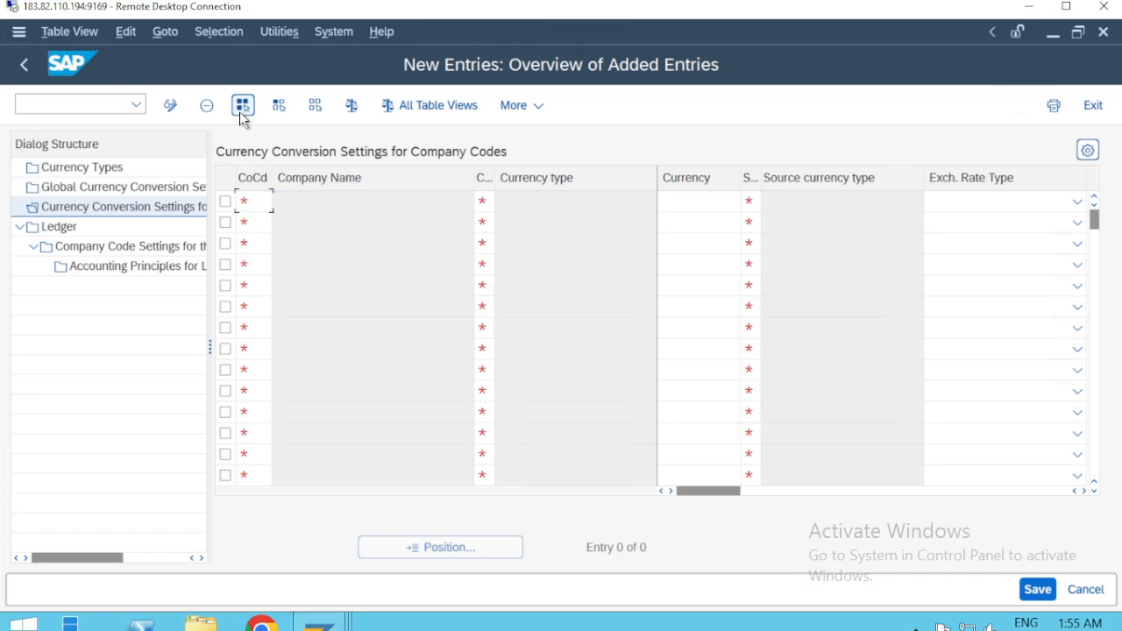
{"action": "key", "text": "Tab"}
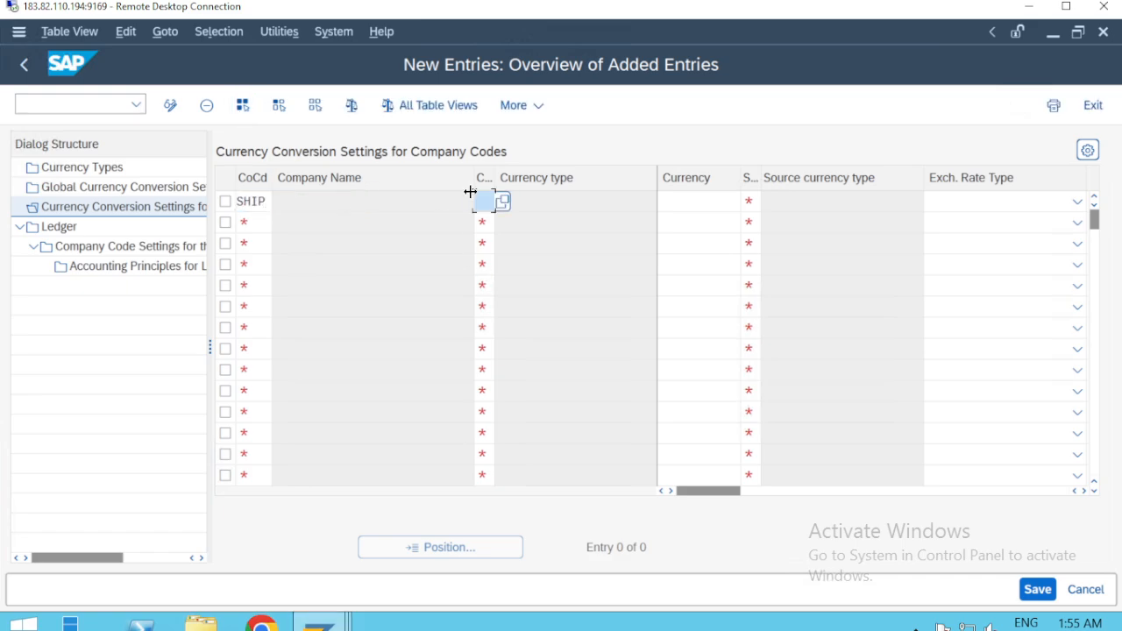
{"action": "left_click_drag", "start_coordinate": [360, 196], "coordinate": [349, 196]}
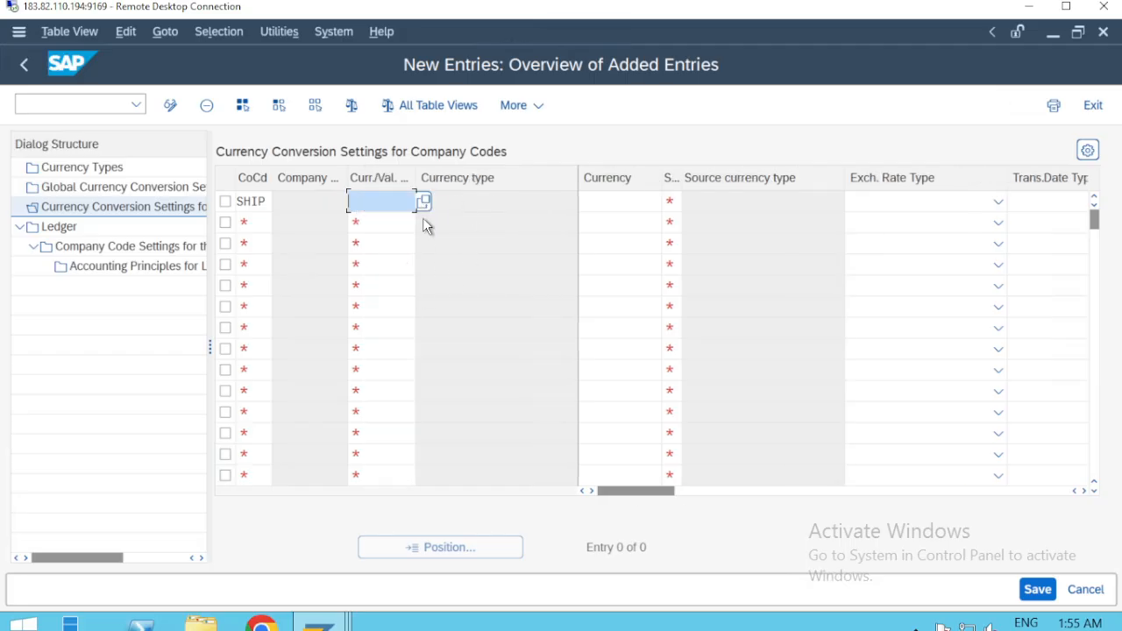
{"action": "left_click", "coordinate": [423, 201]}
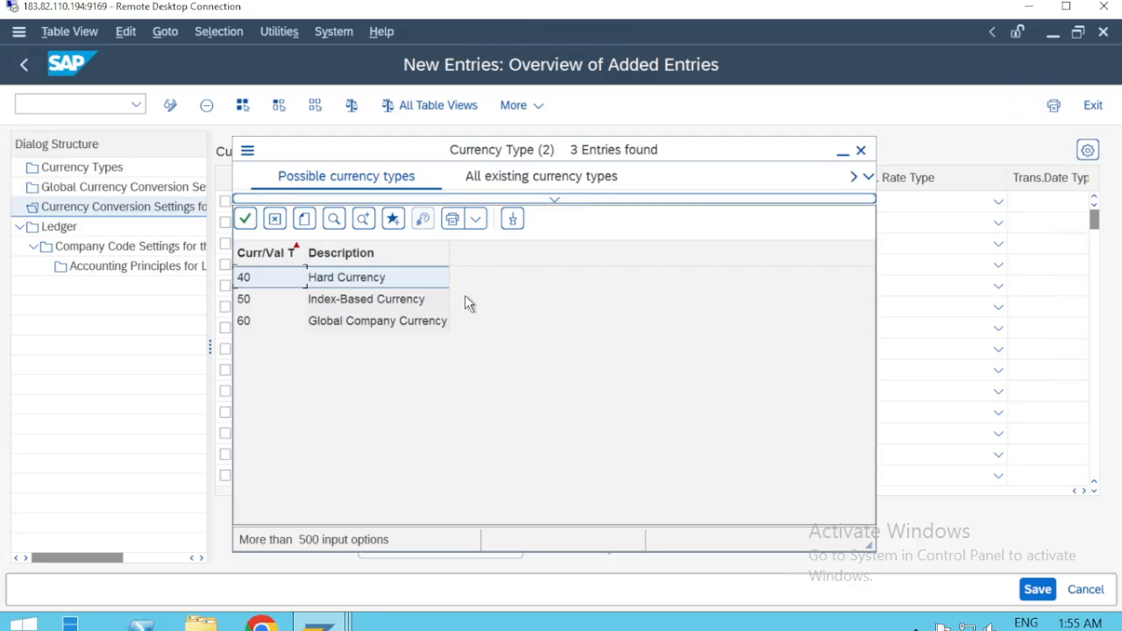
{"action": "key", "text": "Down"}
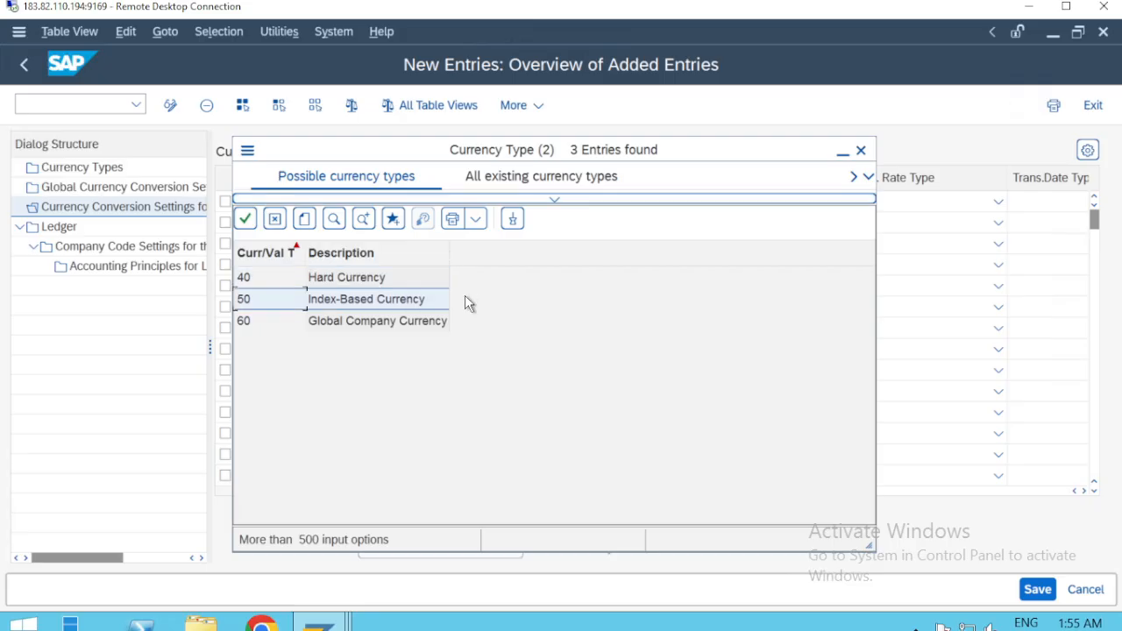
{"action": "key", "text": "Down"}
{"action": "key", "text": "Up"}
{"action": "key", "text": "Up"}
{"action": "key", "text": "Return"}
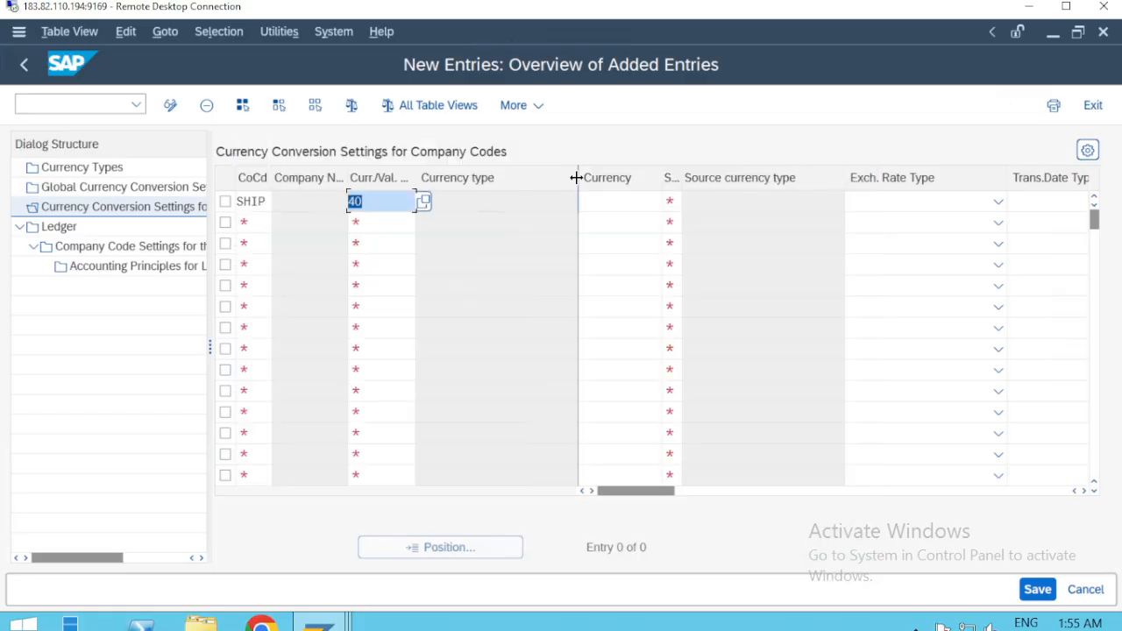
Step: Narrow the currency type description column and set the currency of the SHIP entry to INR (Indian Rupee)
{"action": "left_click_drag", "start_coordinate": [575, 177], "coordinate": [474, 205]}
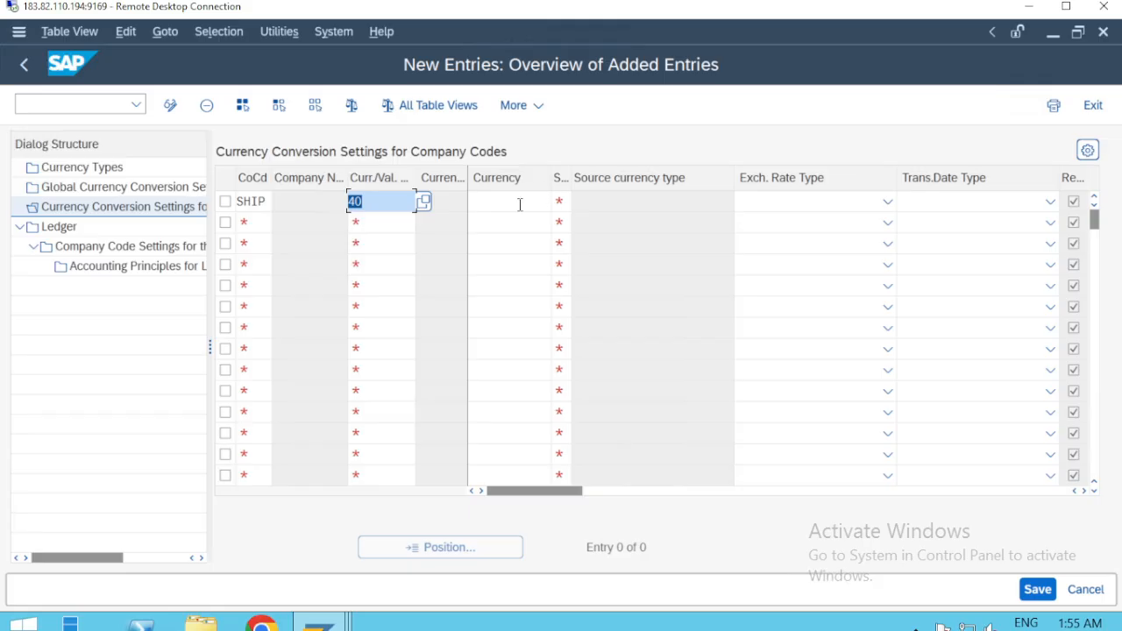
{"action": "left_click", "coordinate": [518, 205]}
{"action": "double_click", "coordinate": [519, 204]}
{"action": "type", "text": "INR"}
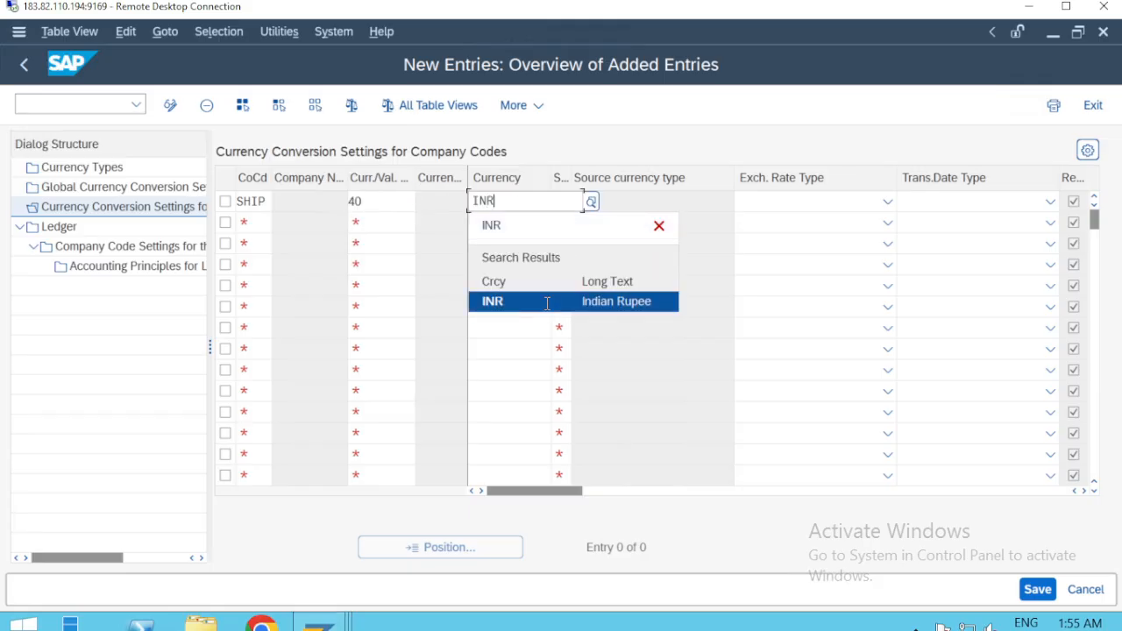
{"action": "left_click", "coordinate": [545, 302]}
Step: Set the SHIP entry's source currency type to 10 (Company Code Currency) and narrow the source currency description column
{"action": "left_click", "coordinate": [611, 201]}
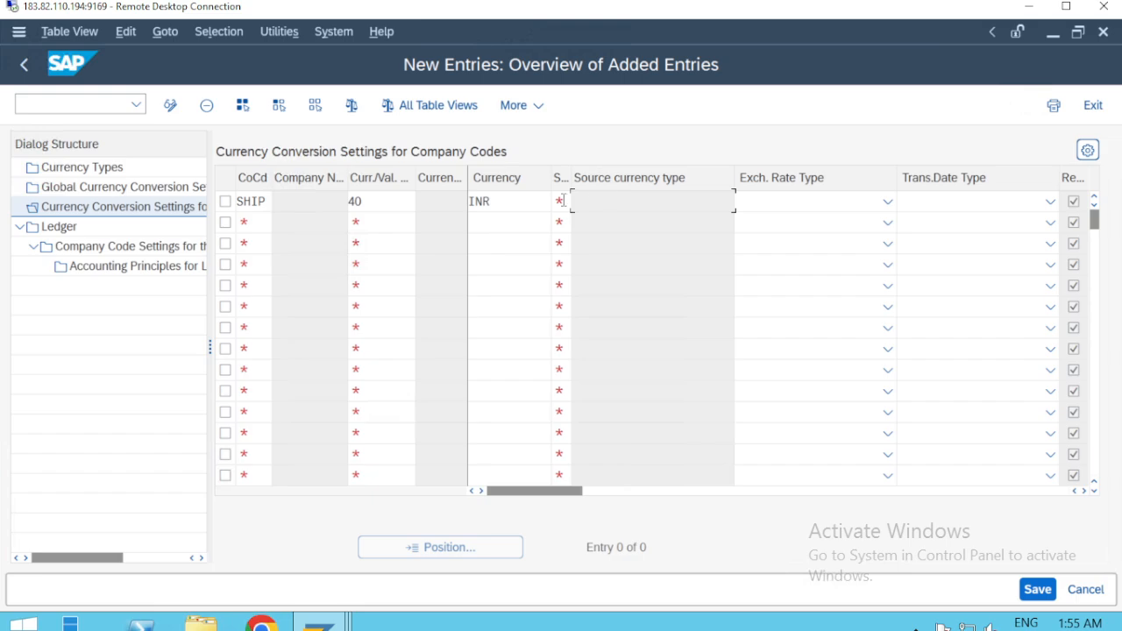
{"action": "left_click", "coordinate": [562, 201]}
{"action": "left_click", "coordinate": [578, 201]}
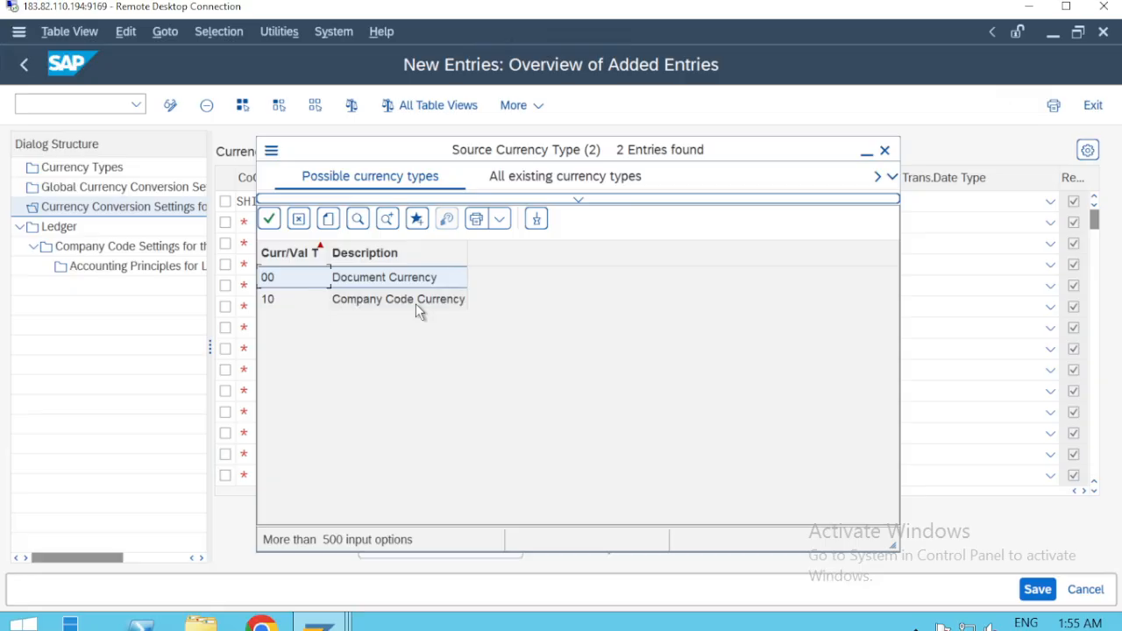
{"action": "left_click", "coordinate": [425, 302]}
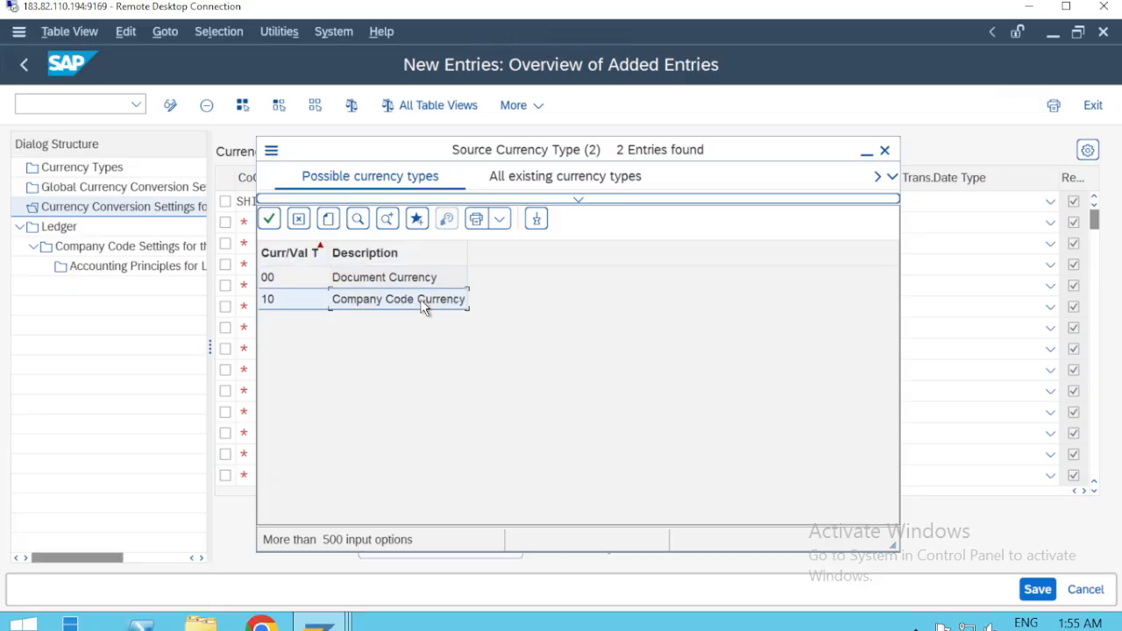
{"action": "double_click", "coordinate": [424, 301]}
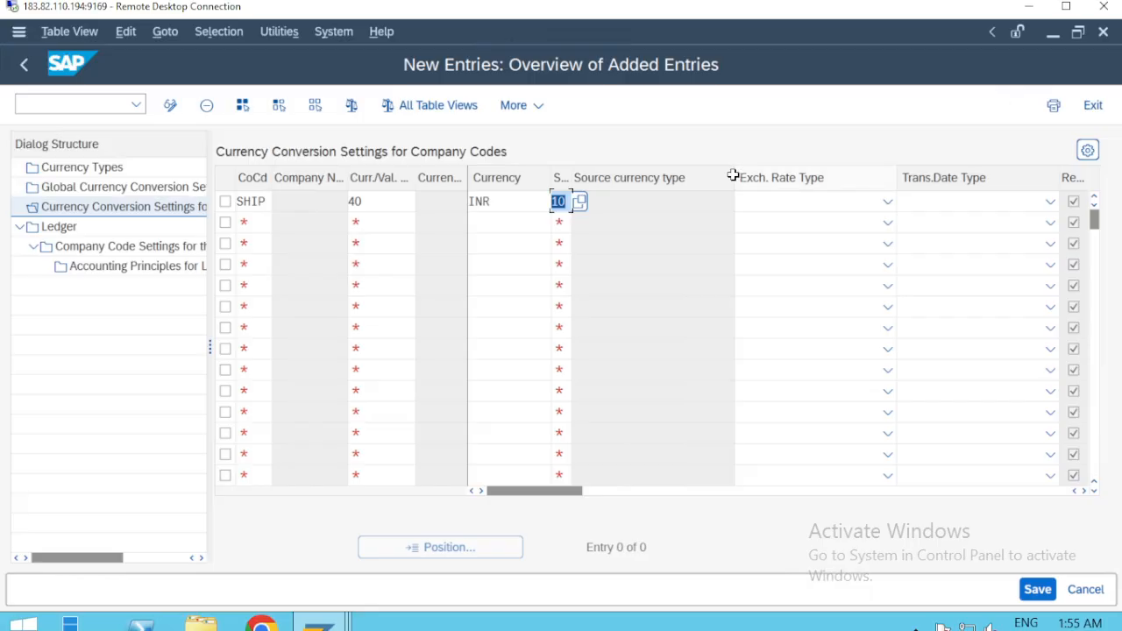
{"action": "left_click_drag", "start_coordinate": [733, 175], "coordinate": [629, 205]}
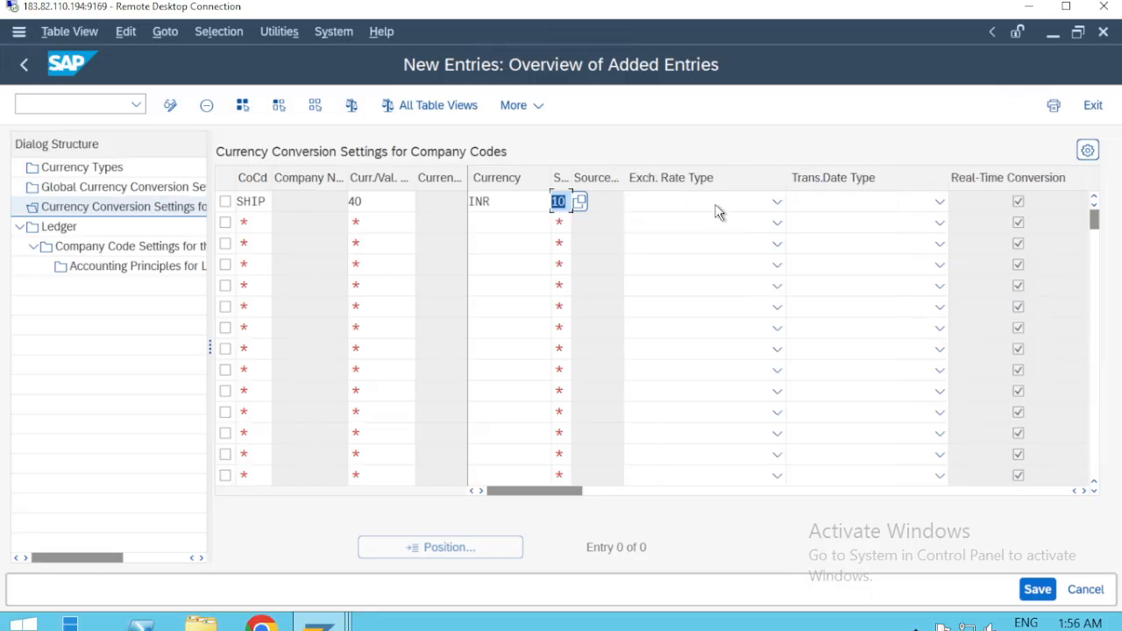
Step: Set the SHIP entry's exchange rate type to M and its translation date type to Translation date, and confirm the entry through the consistency check
{"action": "left_click", "coordinate": [716, 212]}
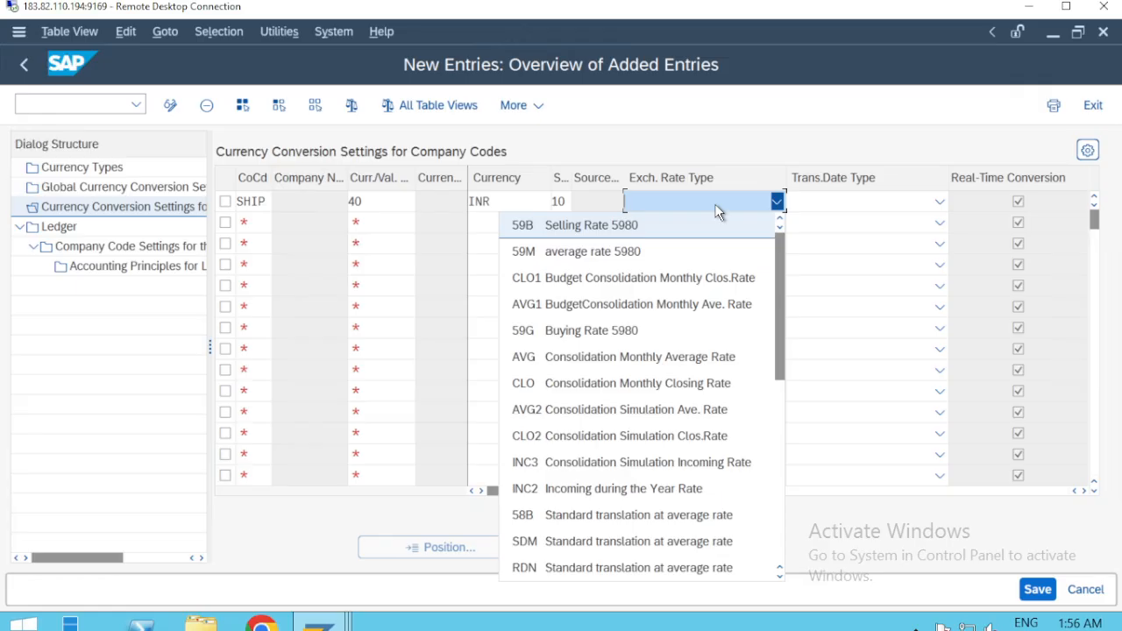
{"action": "key", "text": "m"}
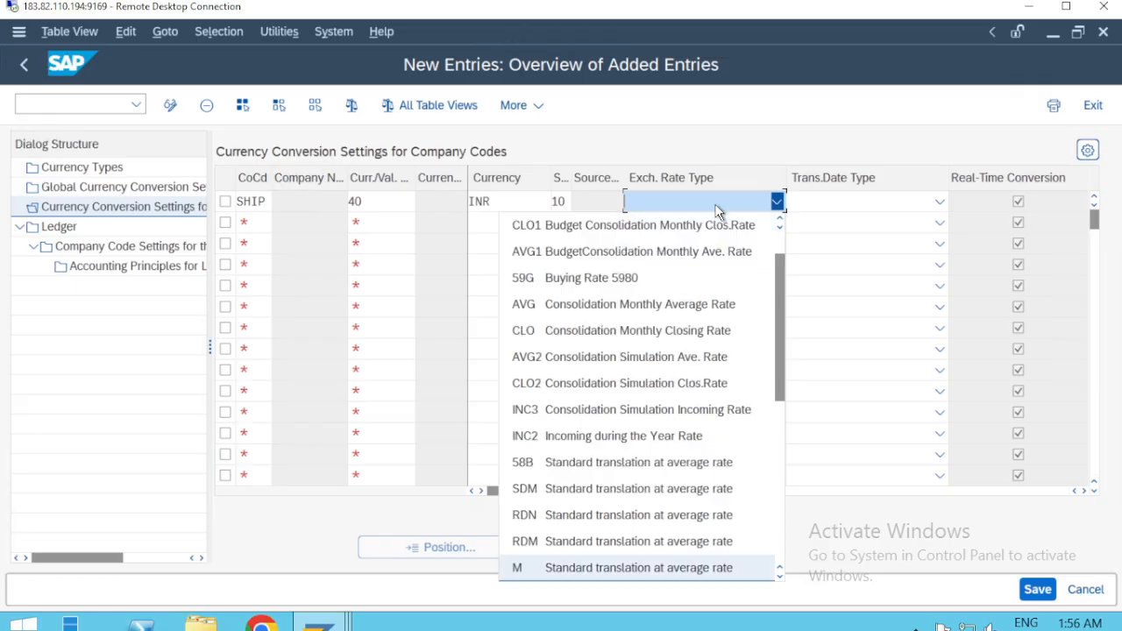
{"action": "left_click", "coordinate": [665, 567]}
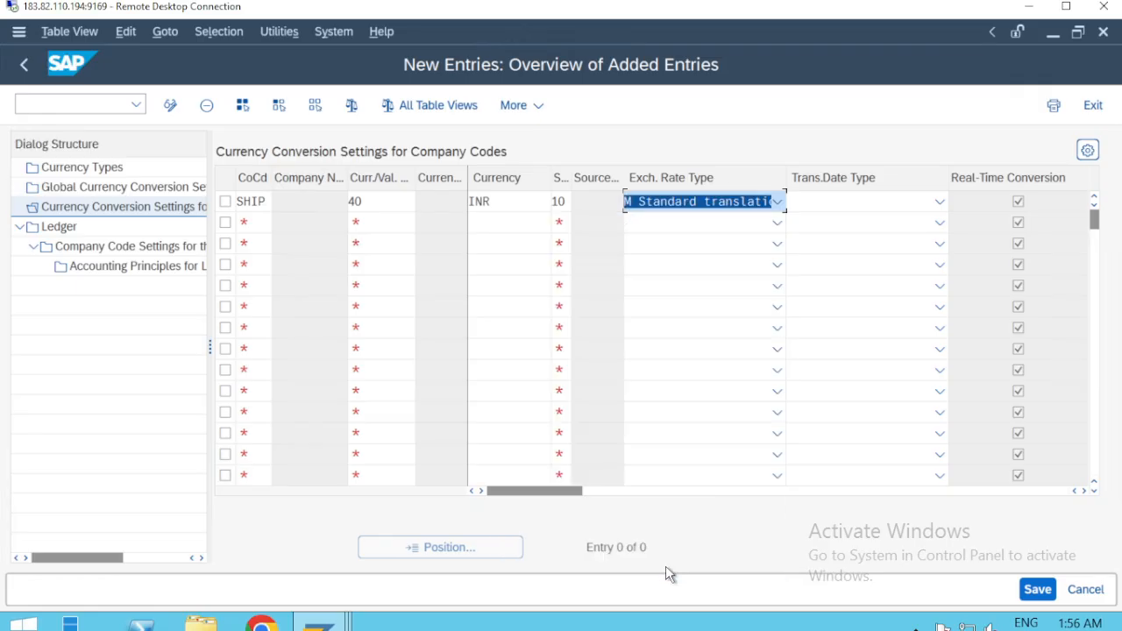
{"action": "left_click", "coordinate": [842, 200]}
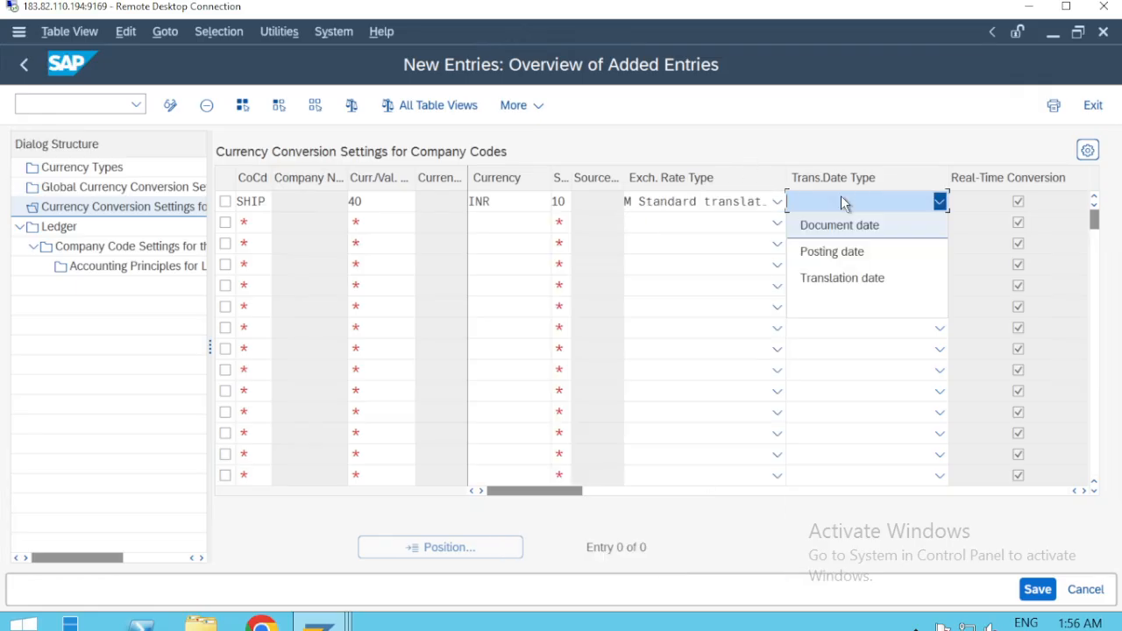
{"action": "left_click", "coordinate": [852, 287]}
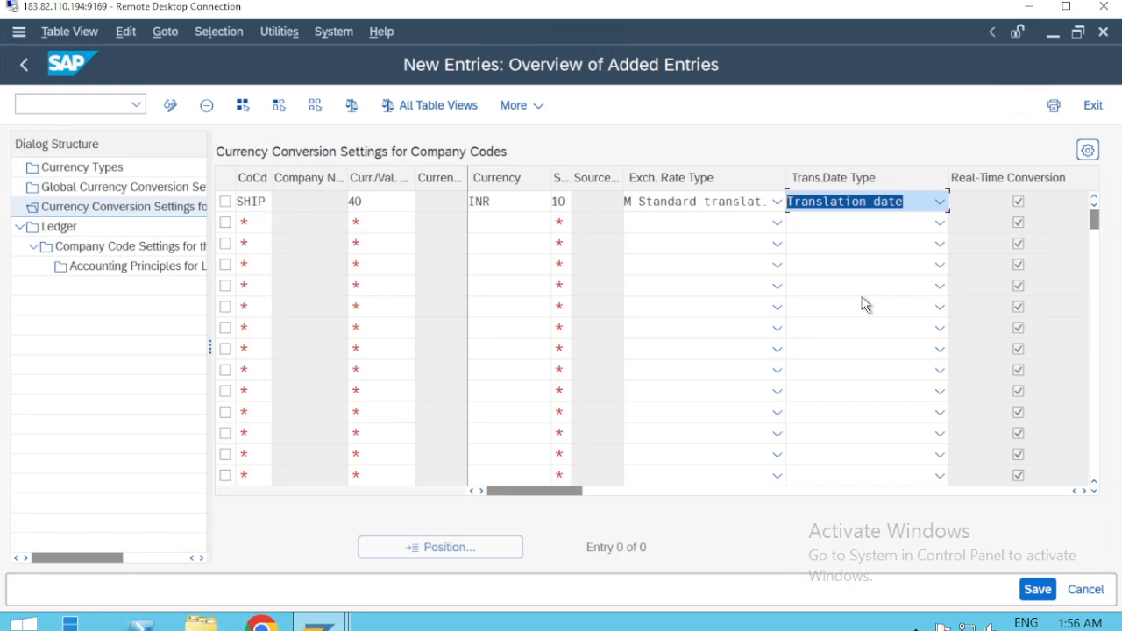
{"action": "key", "text": "Return"}
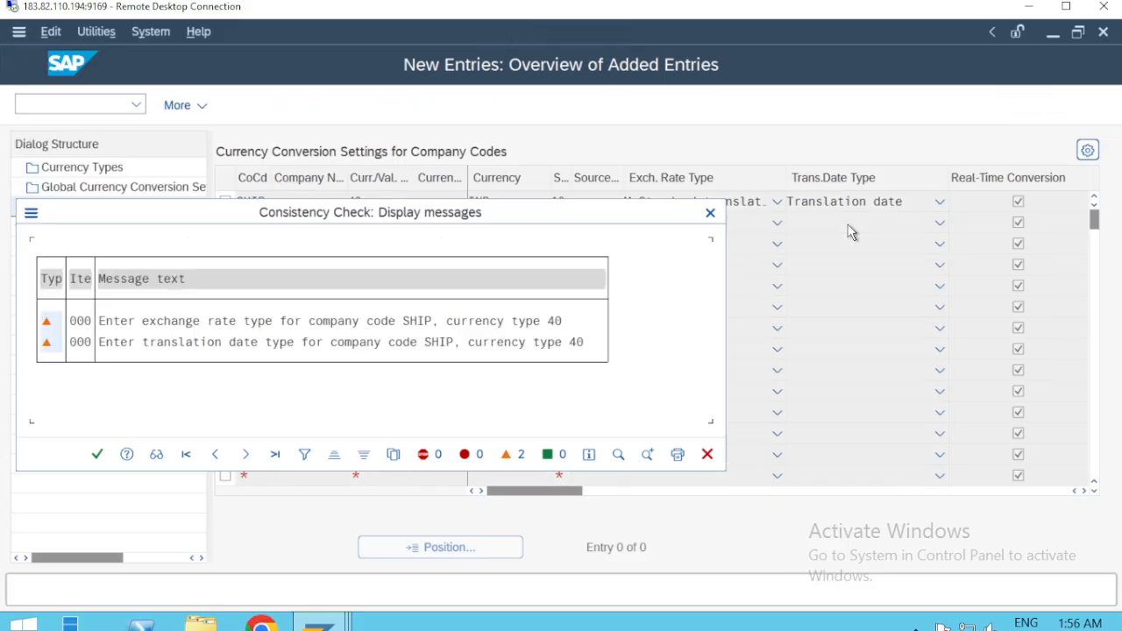
{"action": "key", "text": "Return"}
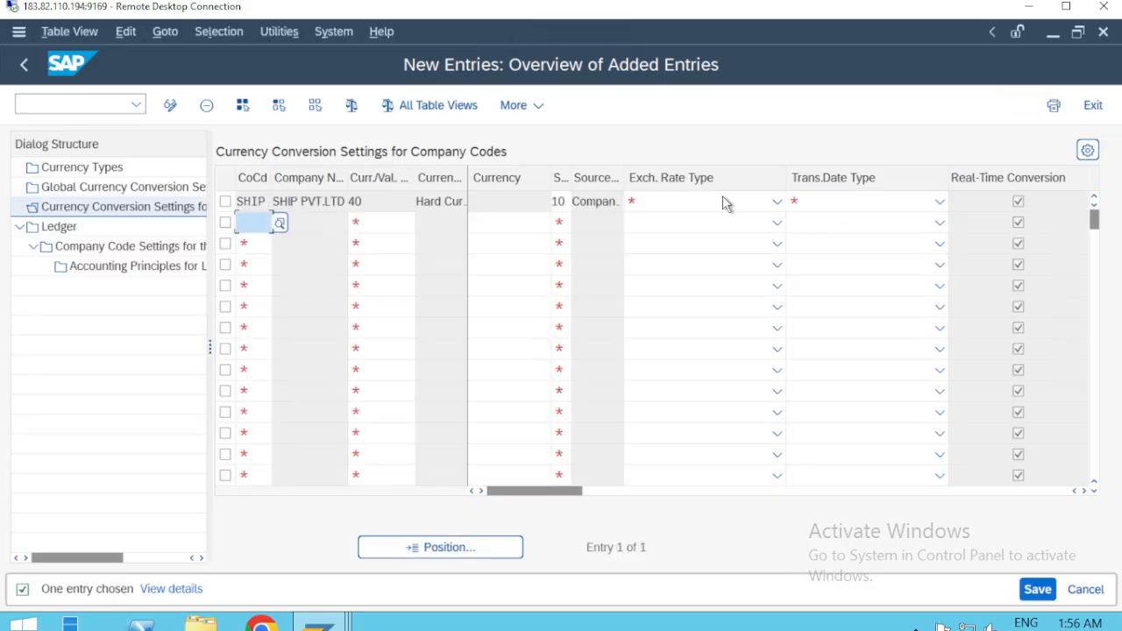
Step: Re-enter exchange rate type M (Standard translation at average rate) and date type Translation date for the confirmed SHIP entry
{"action": "left_click", "coordinate": [723, 197]}
{"action": "key", "text": "m"}
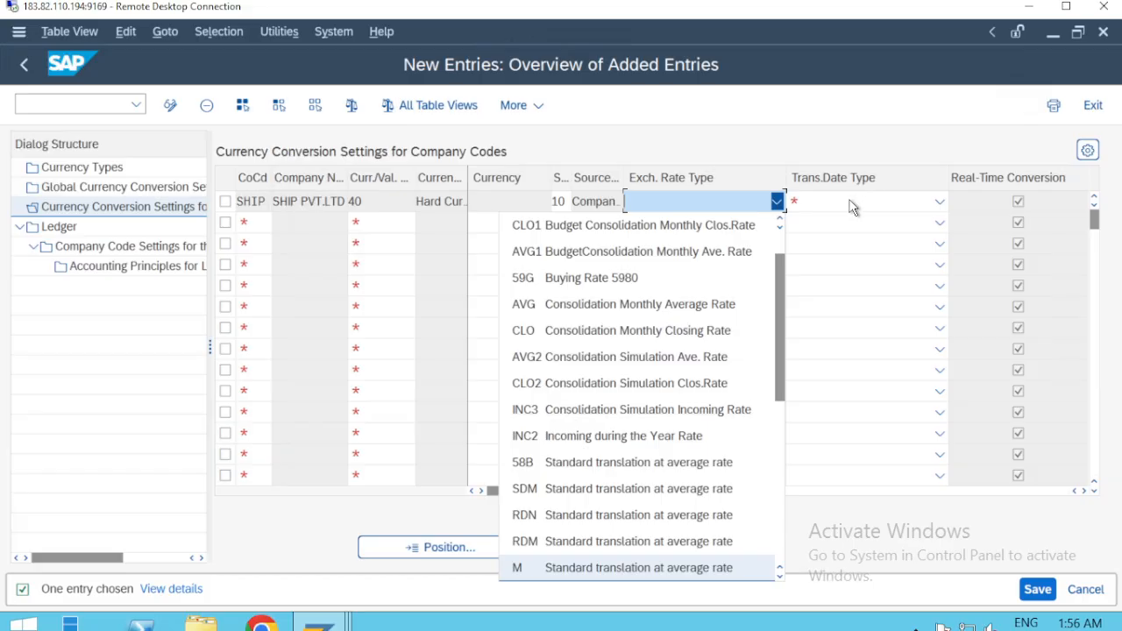
{"action": "left_click", "coordinate": [675, 568]}
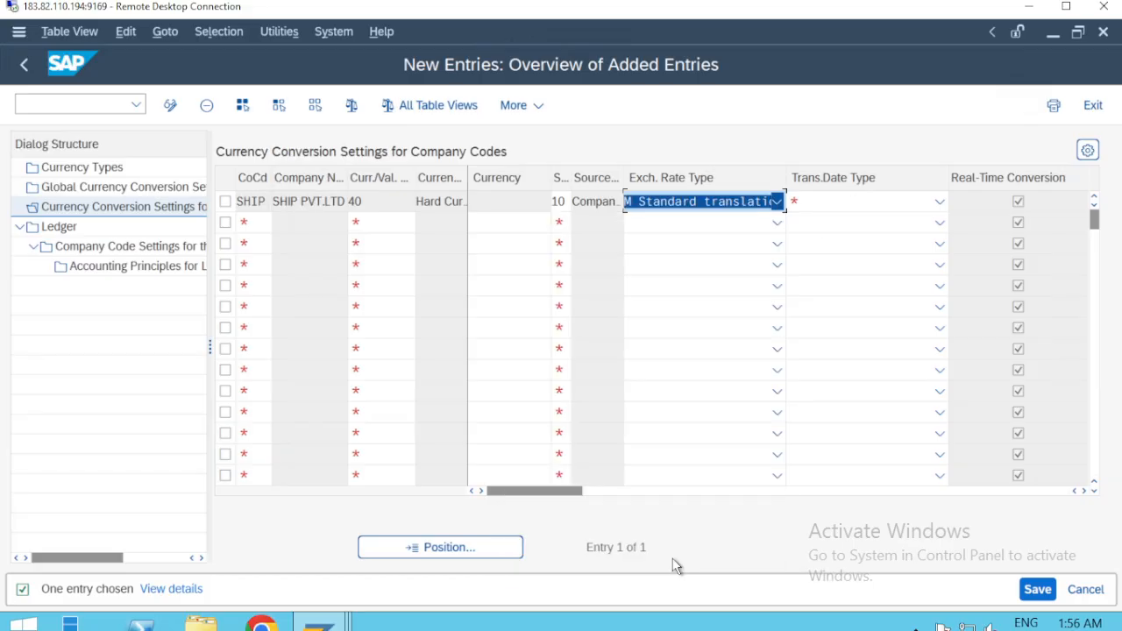
{"action": "left_click", "coordinate": [824, 205]}
{"action": "left_click", "coordinate": [841, 279]}
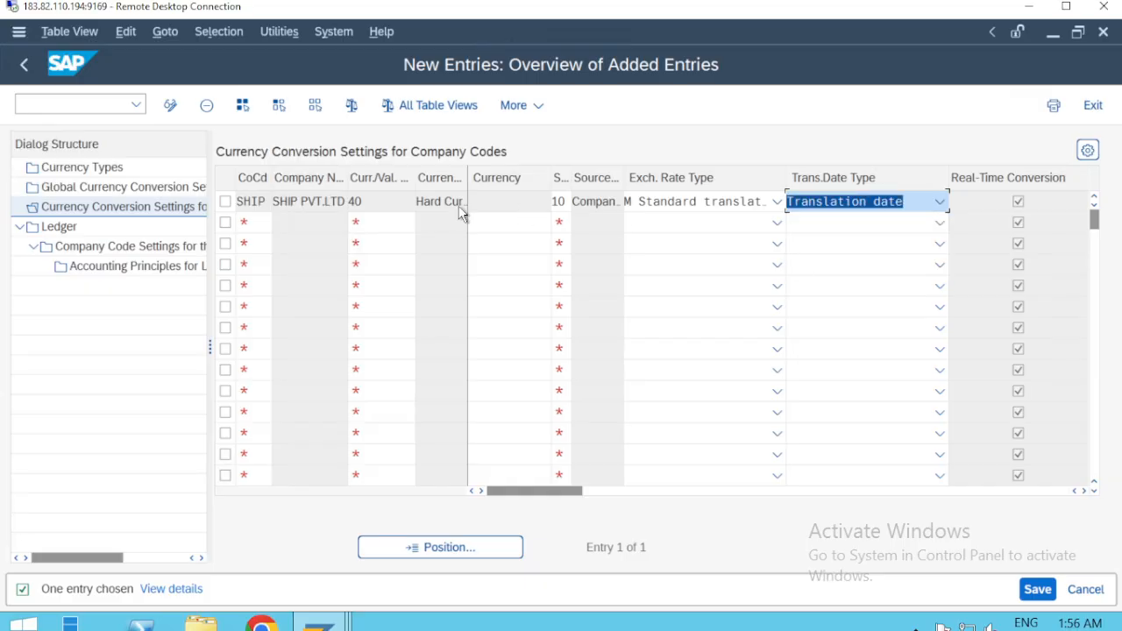
Step: Select the SHIP currency entry, start a new entry in the Ledger settings, and browse the existing ledger IDs
{"action": "left_click", "coordinate": [225, 201]}
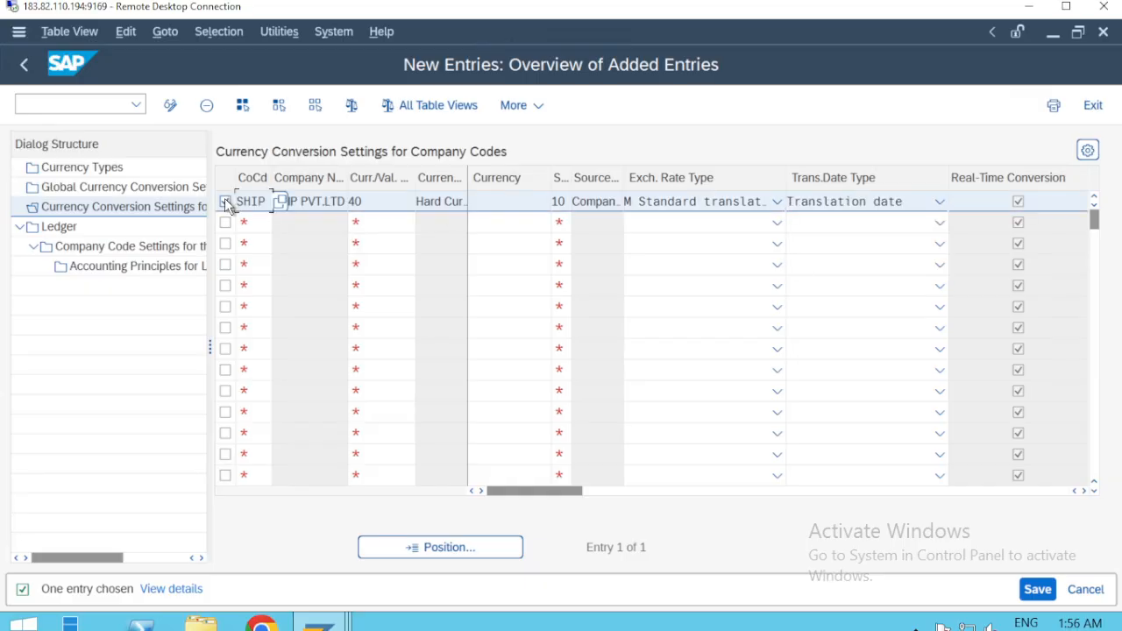
{"action": "left_click", "coordinate": [66, 228]}
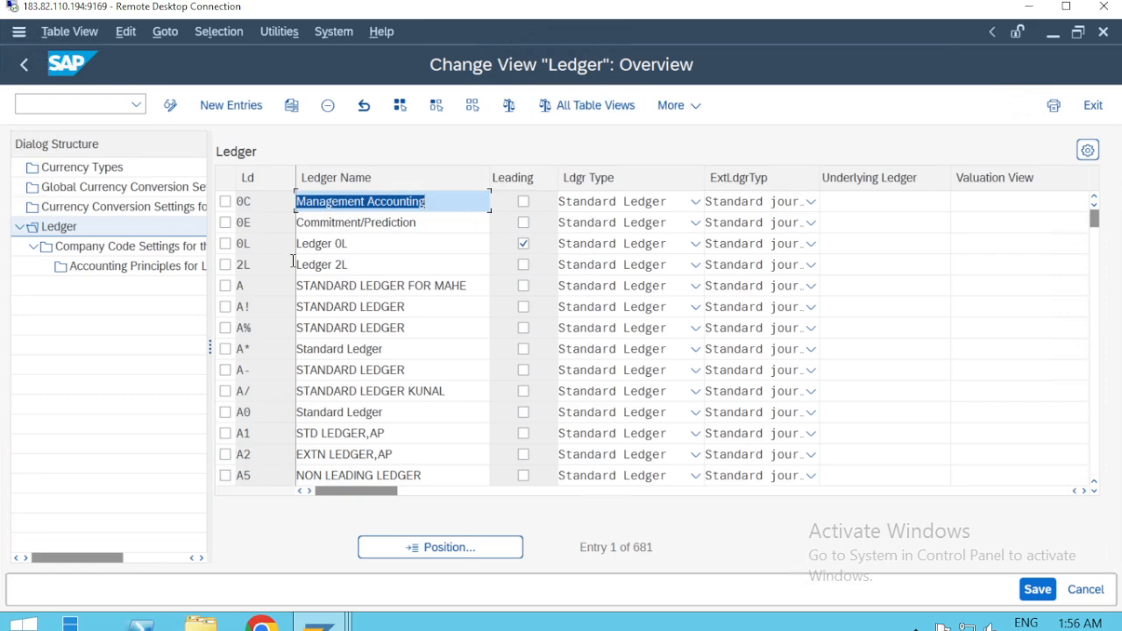
{"action": "left_click", "coordinate": [245, 106]}
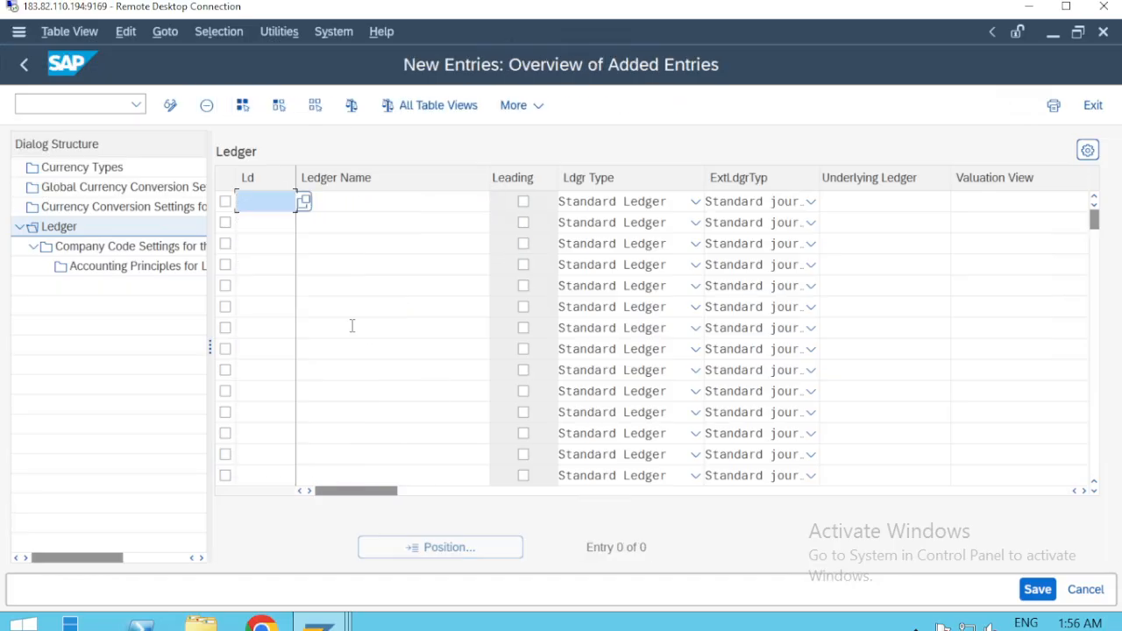
{"action": "left_click", "coordinate": [304, 203]}
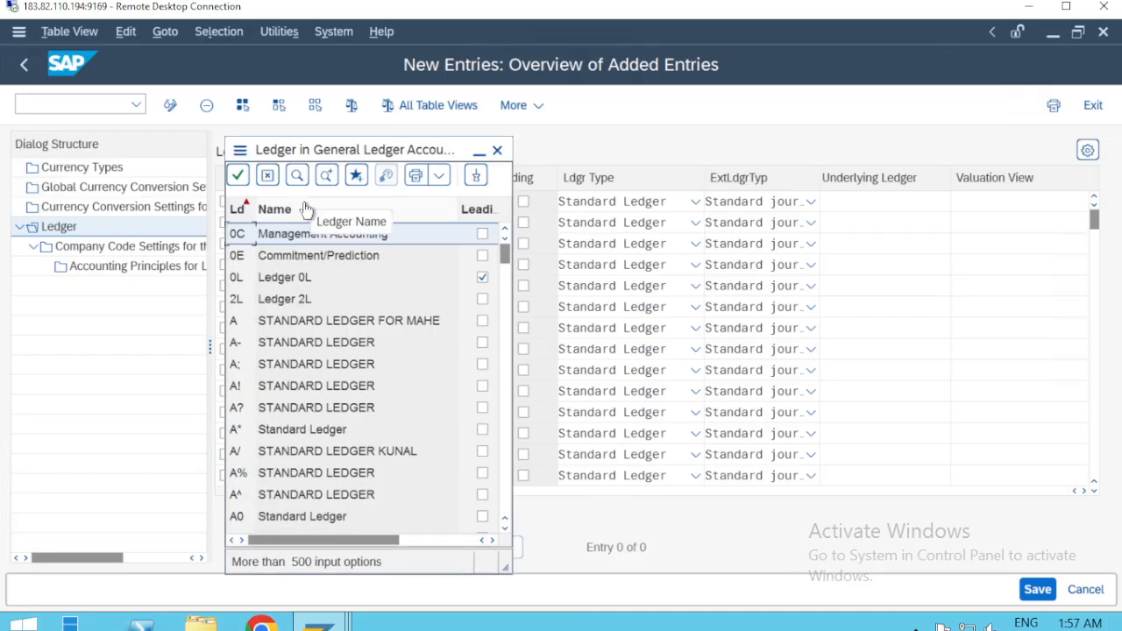
{"action": "scroll", "coordinate": [315, 379], "scroll_direction": "down", "scroll_amount": 10}
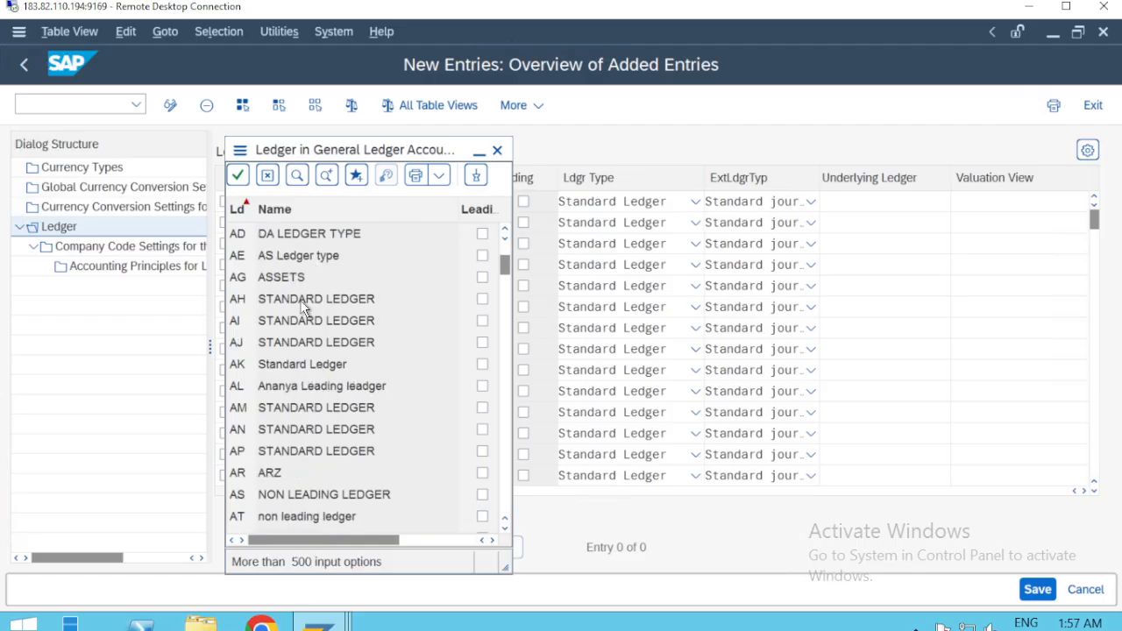
{"action": "key", "text": "Escape"}
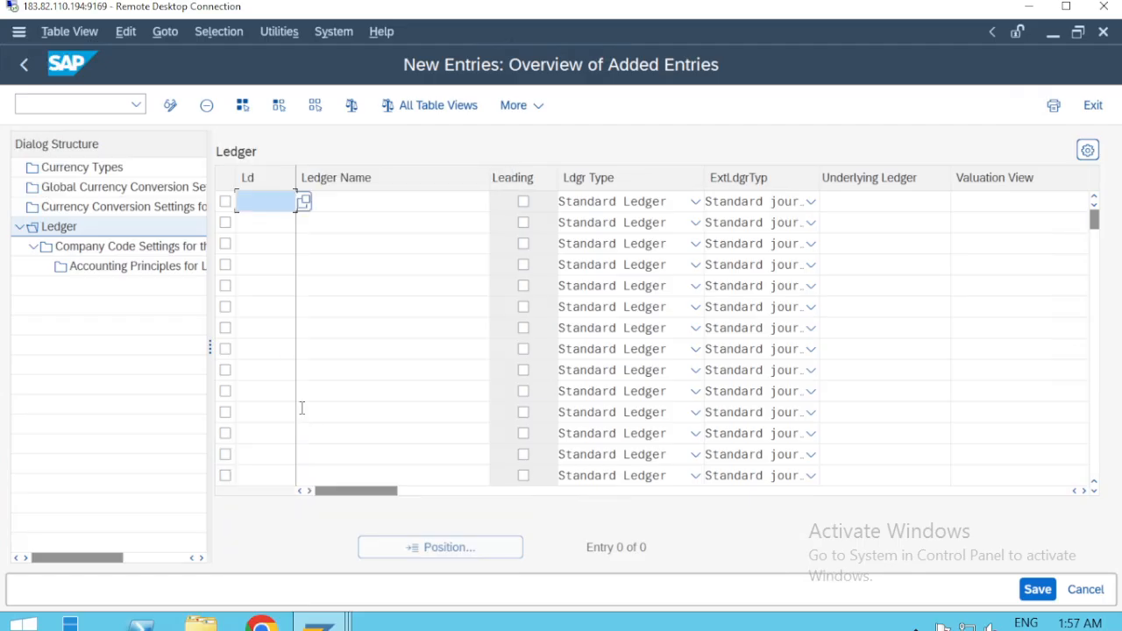
Step: Enter a new ledger with ID S( and the name STANDARD LEDGER, and try to confirm it
{"action": "type", "text": "S"}
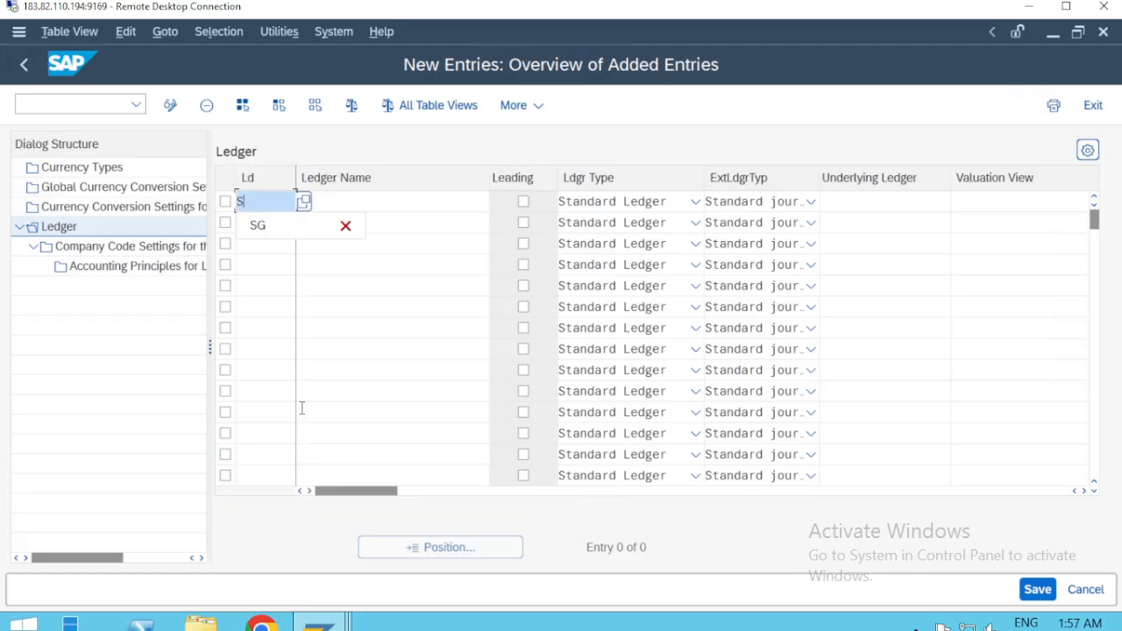
{"action": "type", "text": "G"}
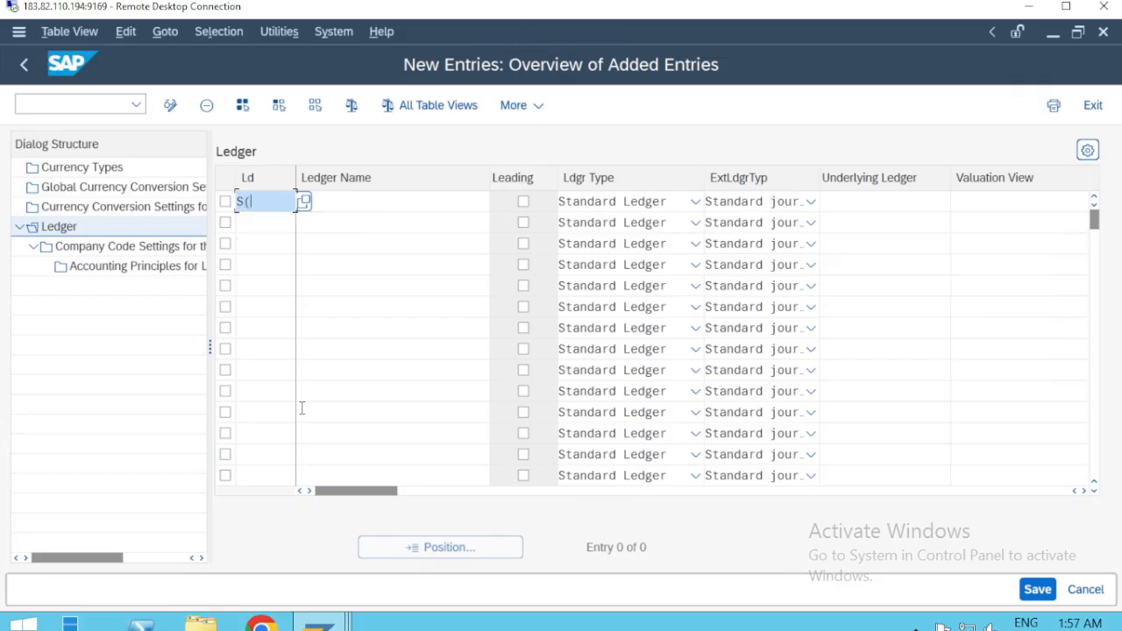
{"action": "key", "text": "Tab"}
{"action": "type", "text": "S"}
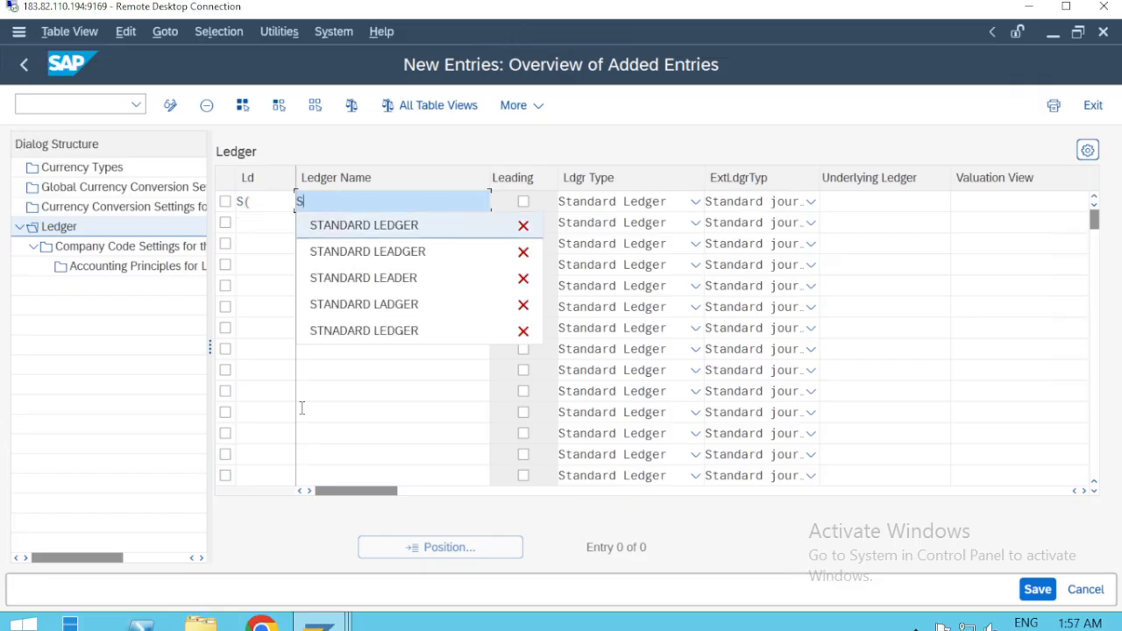
{"action": "key", "text": "Return"}
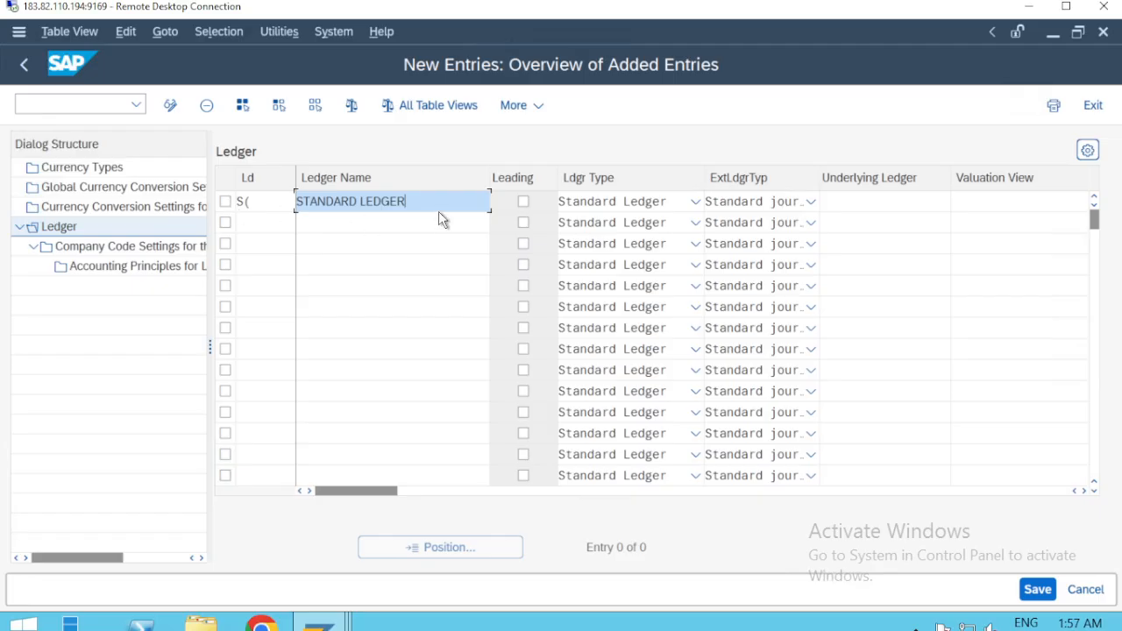
{"action": "key", "text": "ctrl+s"}
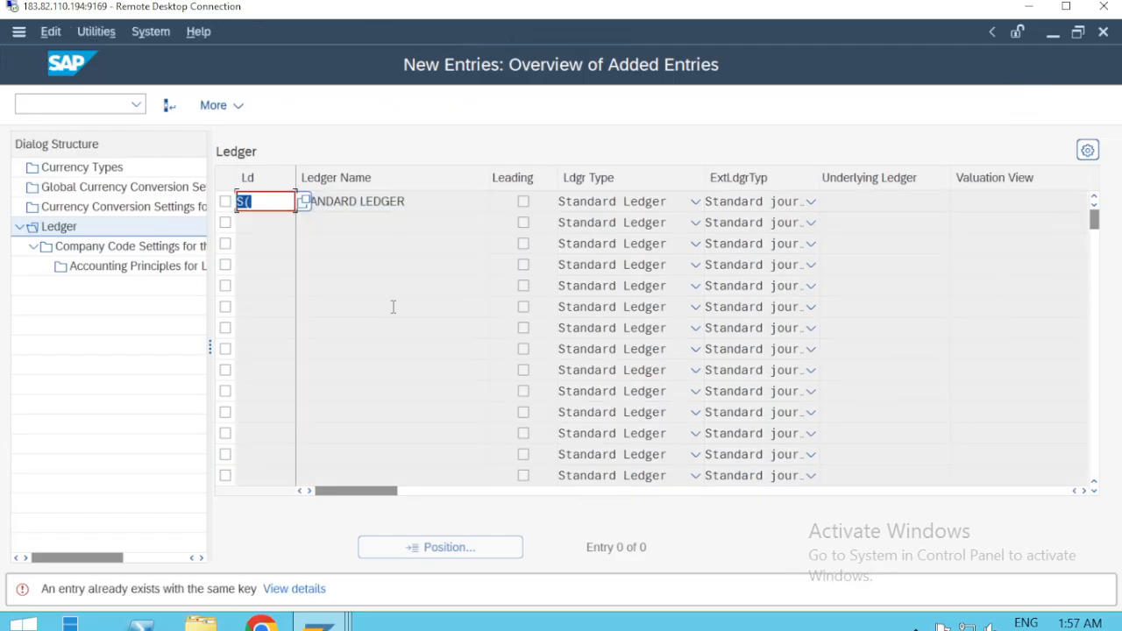
Step: Change the new ledger's ID to S) and confirm the entry
{"action": "type", "text": "S"}
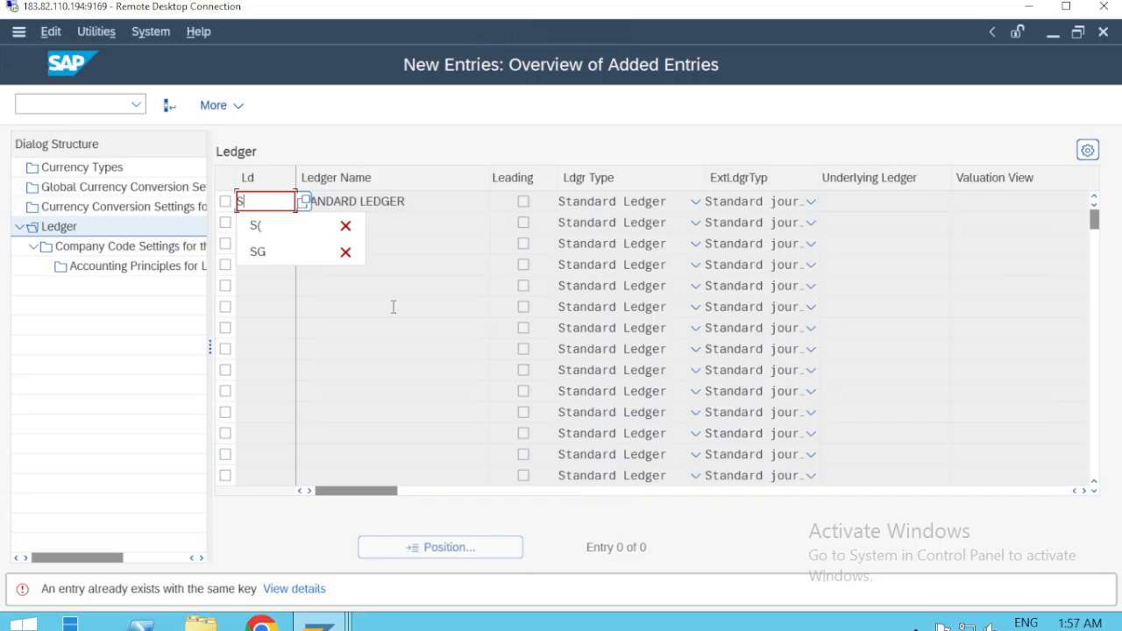
{"action": "type", "text": ")"}
{"action": "key", "text": "Return"}
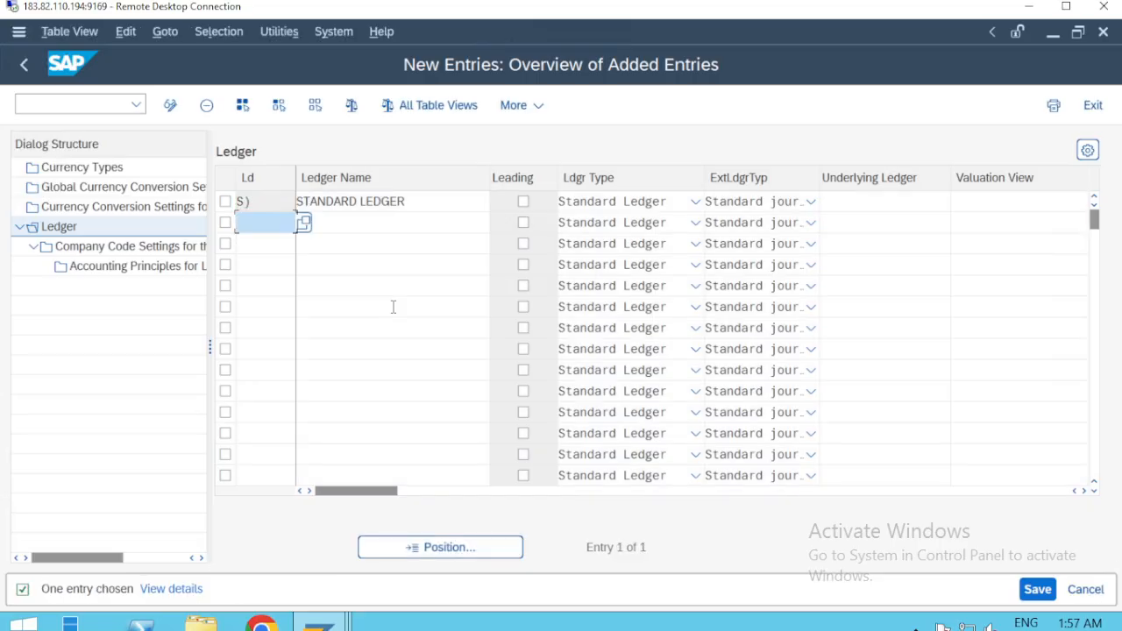
Step: Open the company code settings for ledger S) and add a new entry for company code SHIP
{"action": "left_click", "coordinate": [225, 203]}
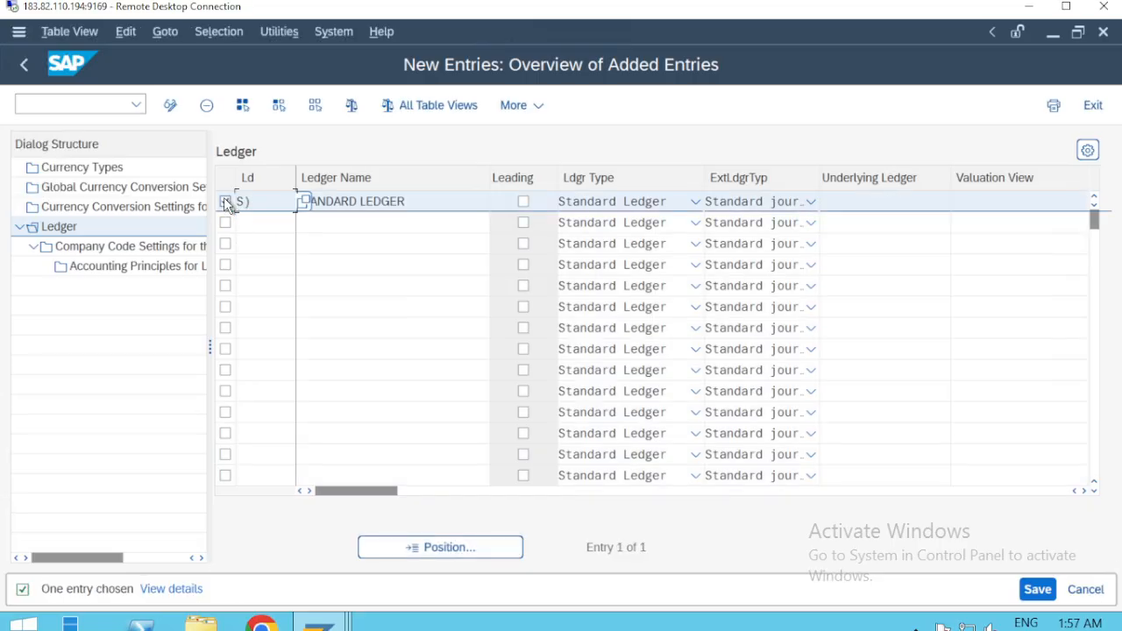
{"action": "double_click", "coordinate": [132, 246]}
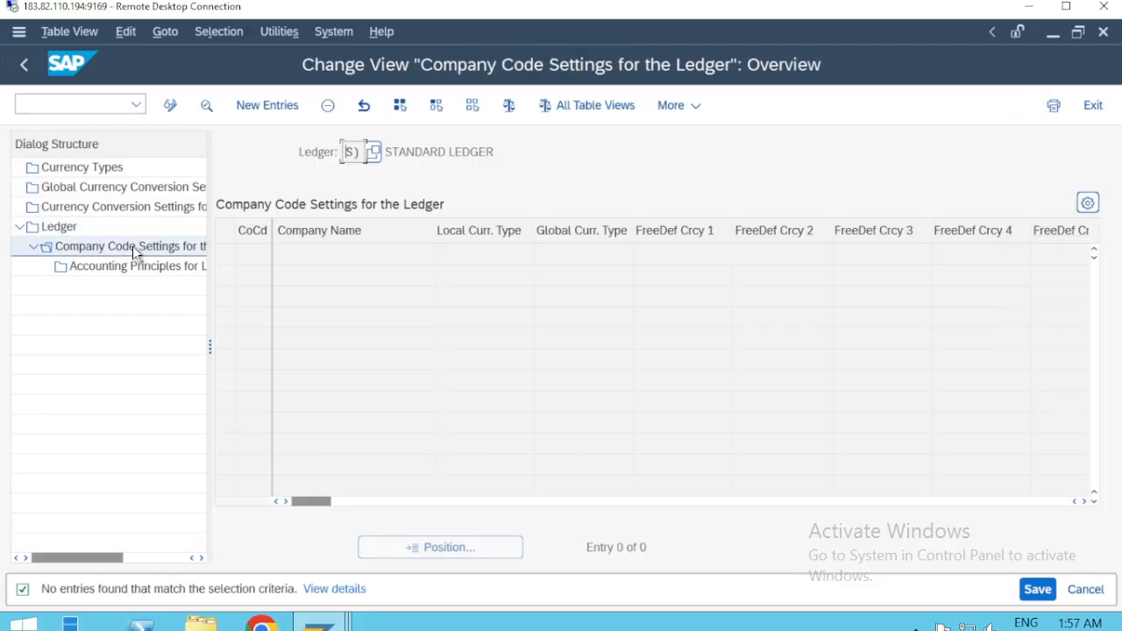
{"action": "left_click", "coordinate": [256, 112]}
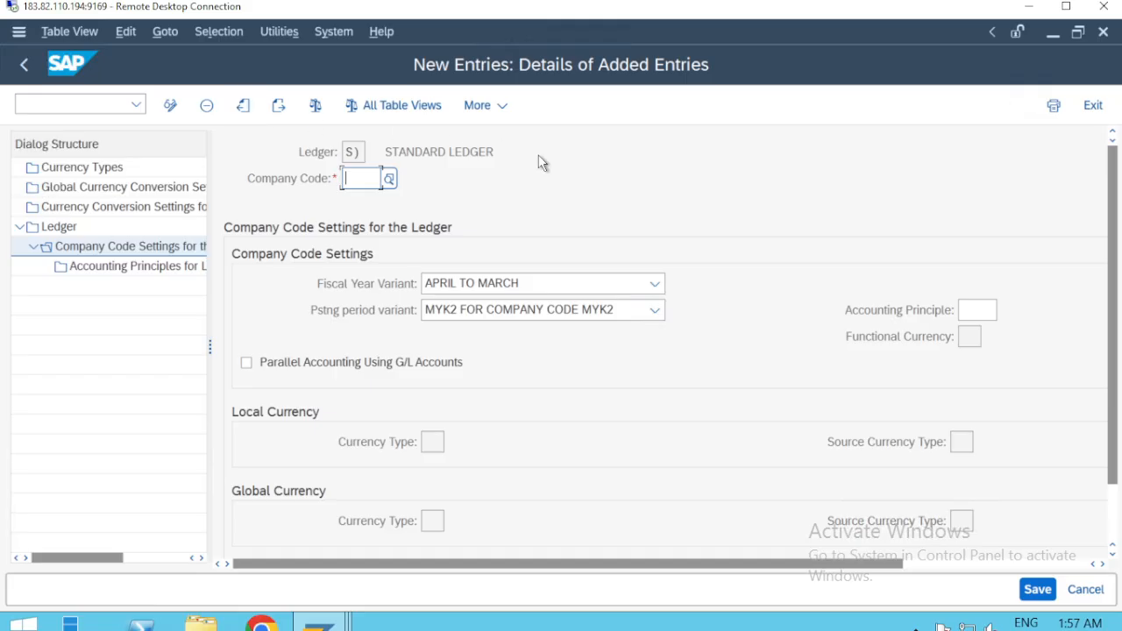
{"action": "type", "text": "SHIP"}
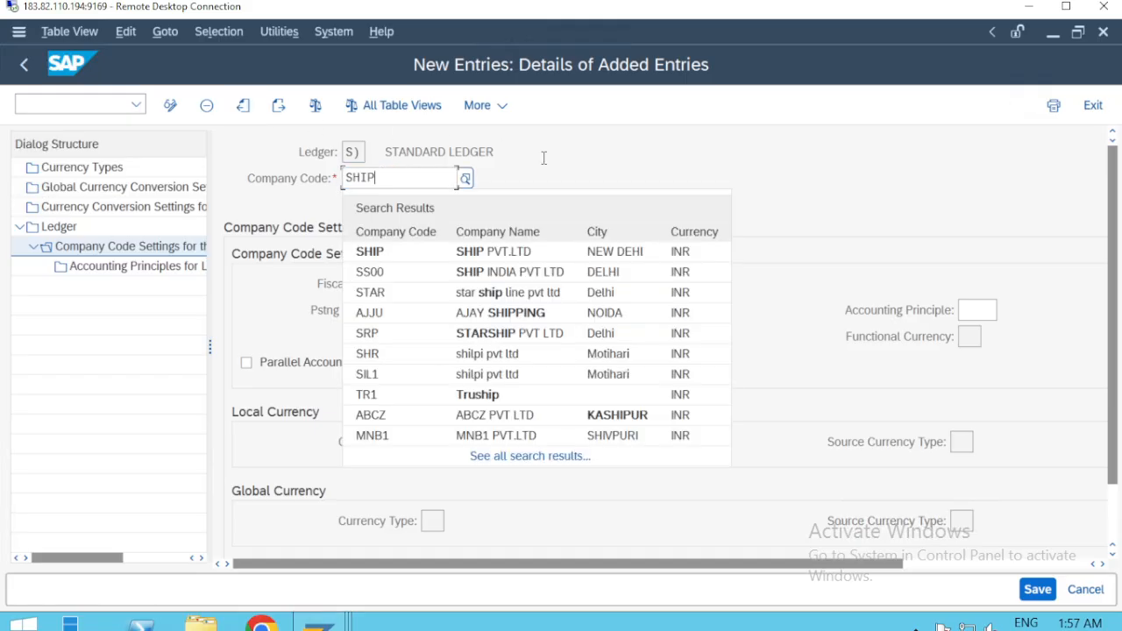
{"action": "key", "text": "Down"}
{"action": "key", "text": "Return"}
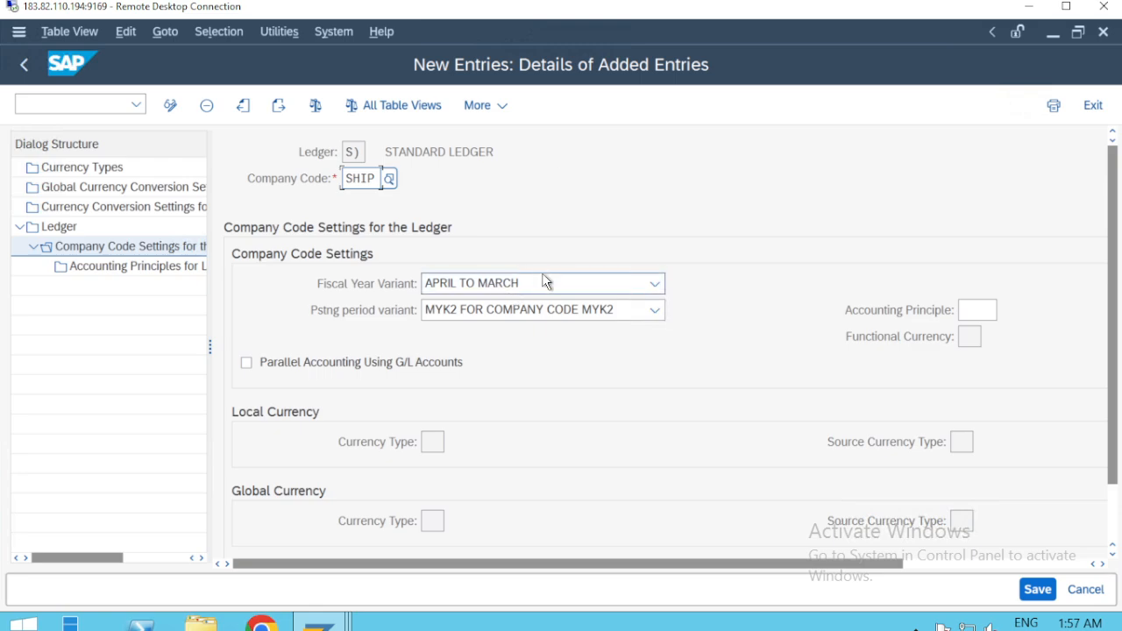
Step: Set the posting period variant of the SHIP ledger entry to SHIP VARIANT
{"action": "left_click", "coordinate": [524, 317]}
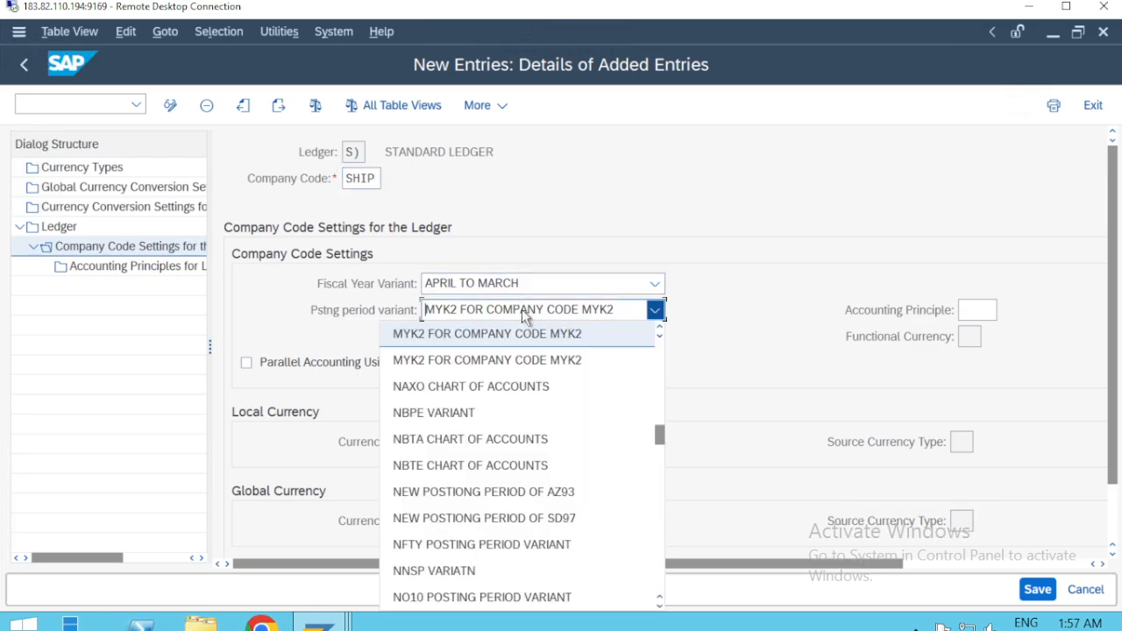
{"action": "type", "text": "sh"}
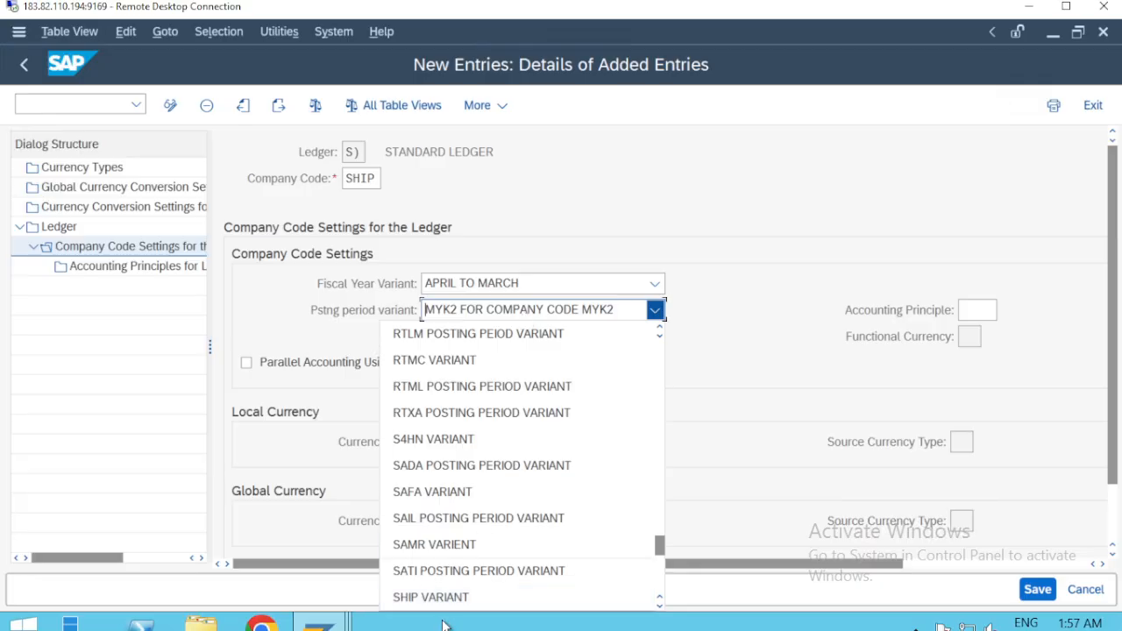
{"action": "left_click", "coordinate": [456, 598]}
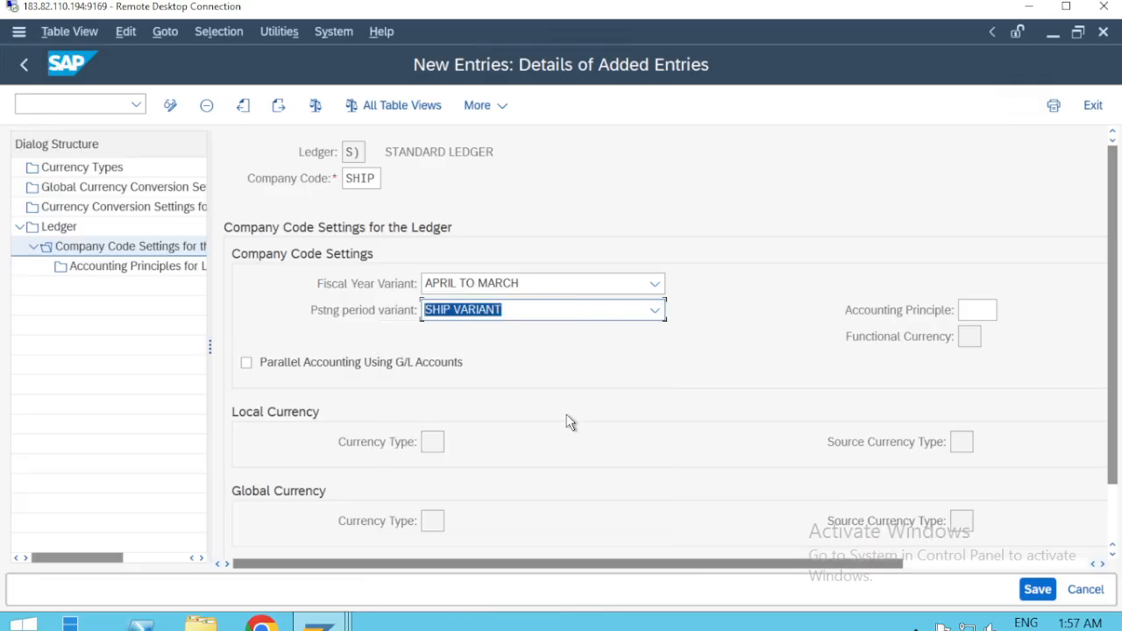
Step: Fill in the local currency type 10 (Company Code Currency) for company code SHIP and save the ledger settings
{"action": "left_click", "coordinate": [435, 442]}
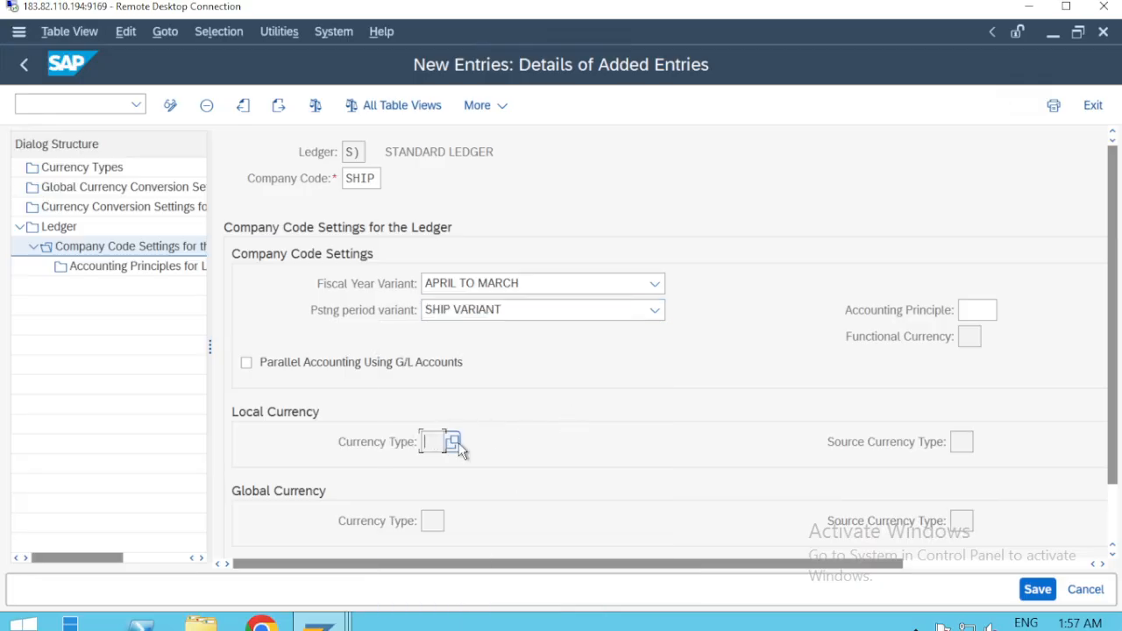
{"action": "left_click", "coordinate": [457, 444]}
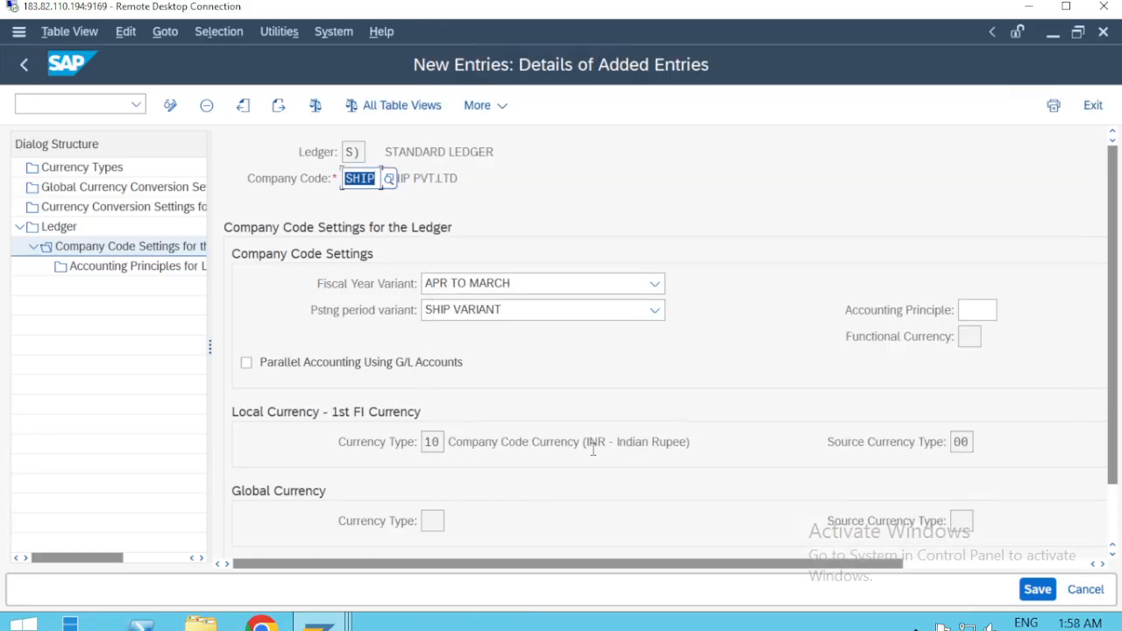
{"action": "left_click_drag", "start_coordinate": [592, 445], "coordinate": [681, 435]}
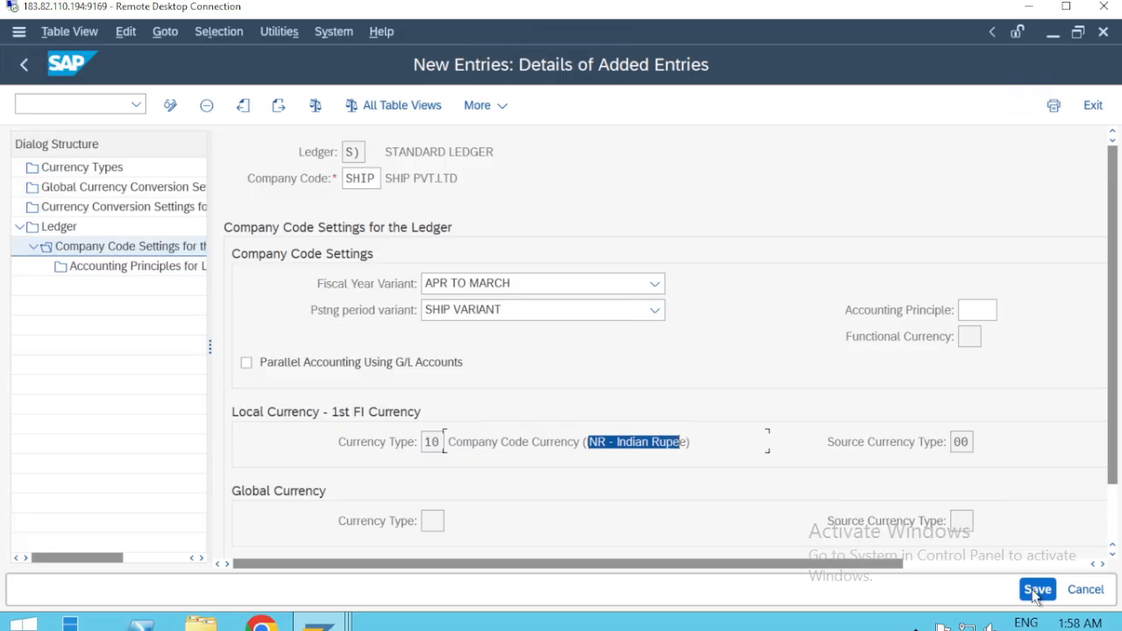
{"action": "left_click", "coordinate": [1035, 591]}
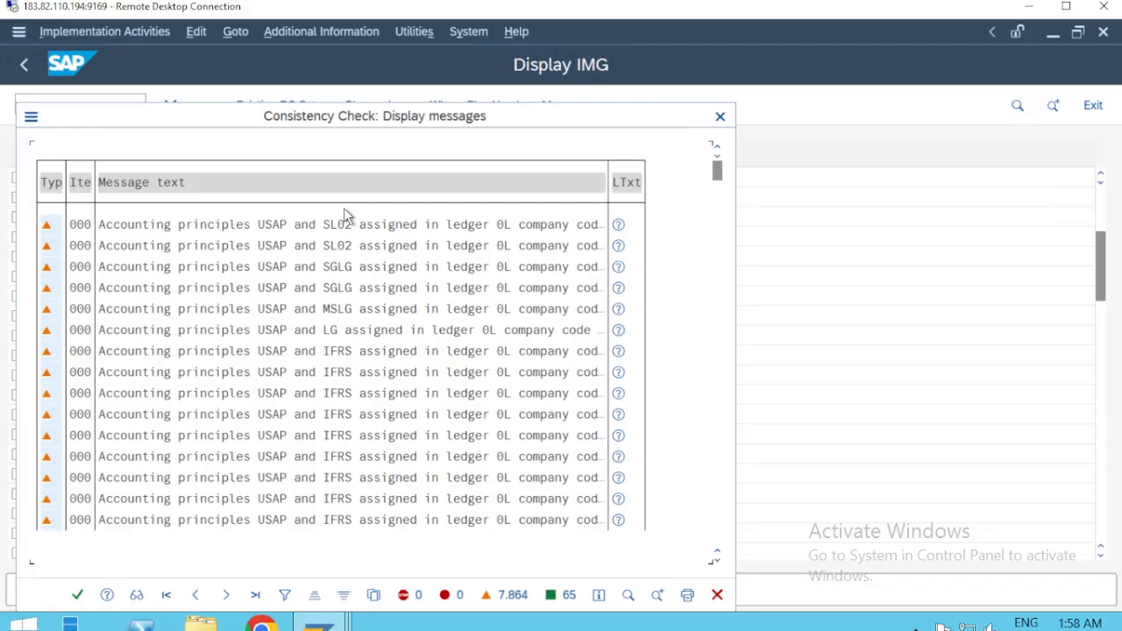
Step: Accept the consistency check messages, save under the SAP LIVE TRAINING customizing request, and return to the SAP Easy Access screen
{"action": "key", "text": "Return"}
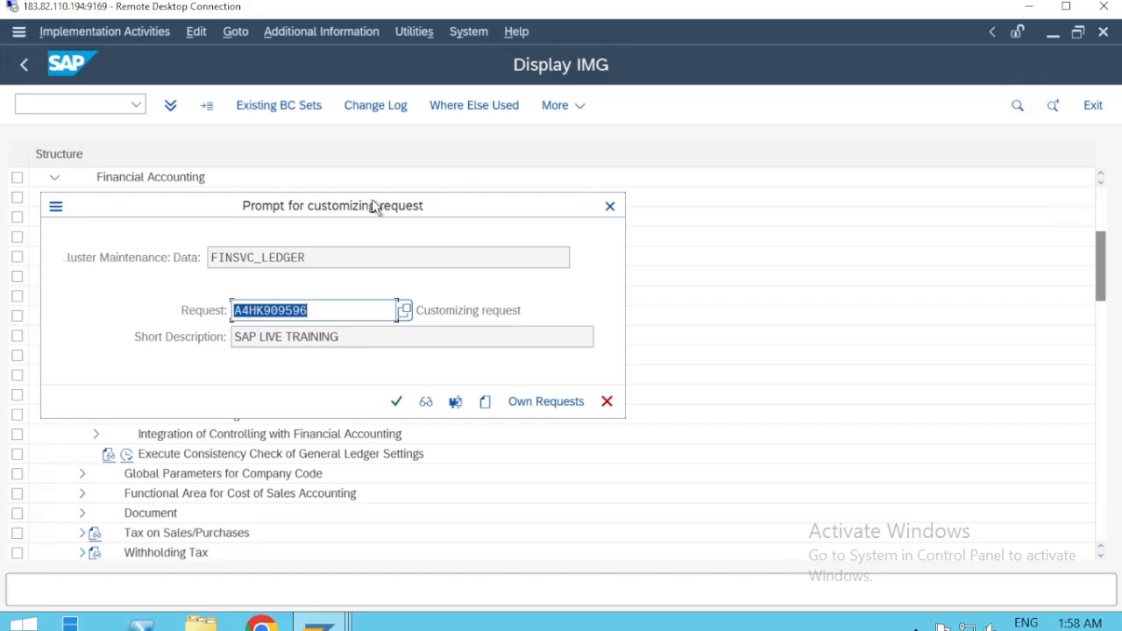
{"action": "left_click_drag", "start_coordinate": [374, 205], "coordinate": [536, 180]}
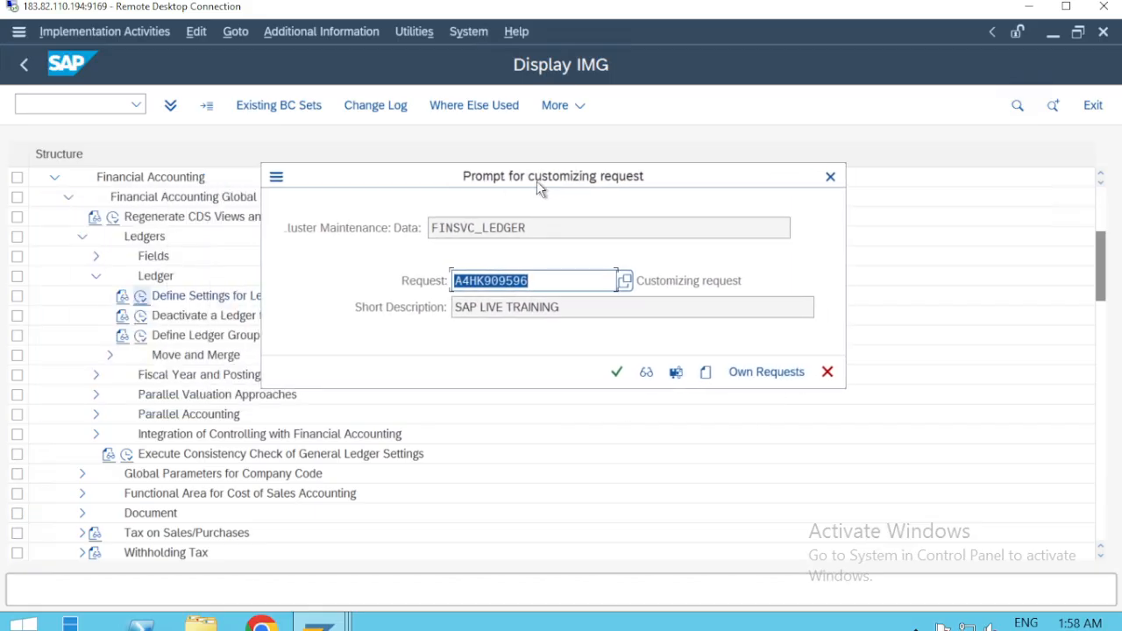
{"action": "key", "text": "Return"}
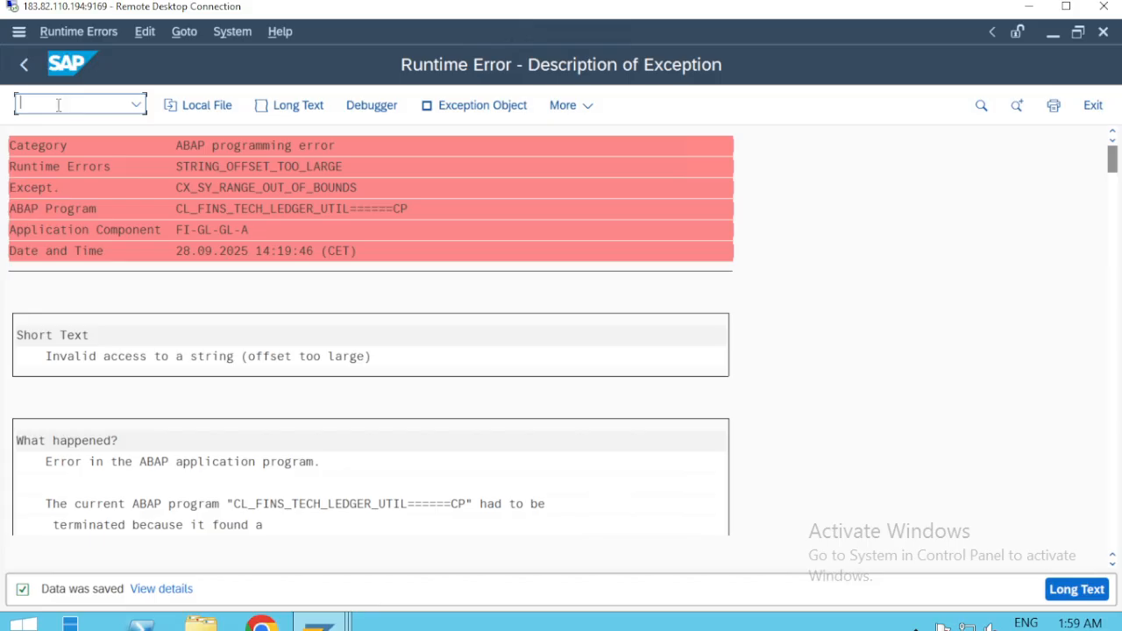
{"action": "type", "text": "/n"}
{"action": "key", "text": "Return"}
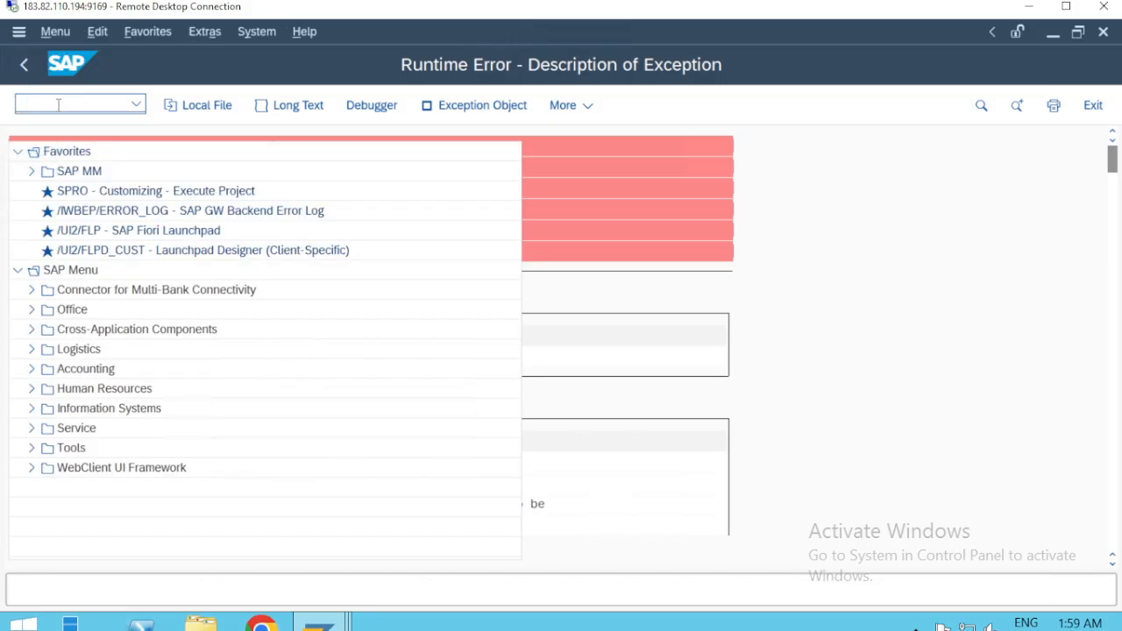
Step: Switch to Notepad, complete line 3 with "FB50---DAY TO DAY TRANSACTION ENTRY" and begin a new line "4-----" below it
{"action": "key", "text": "alt+Tab"}
{"action": "type", "text": "FB"}
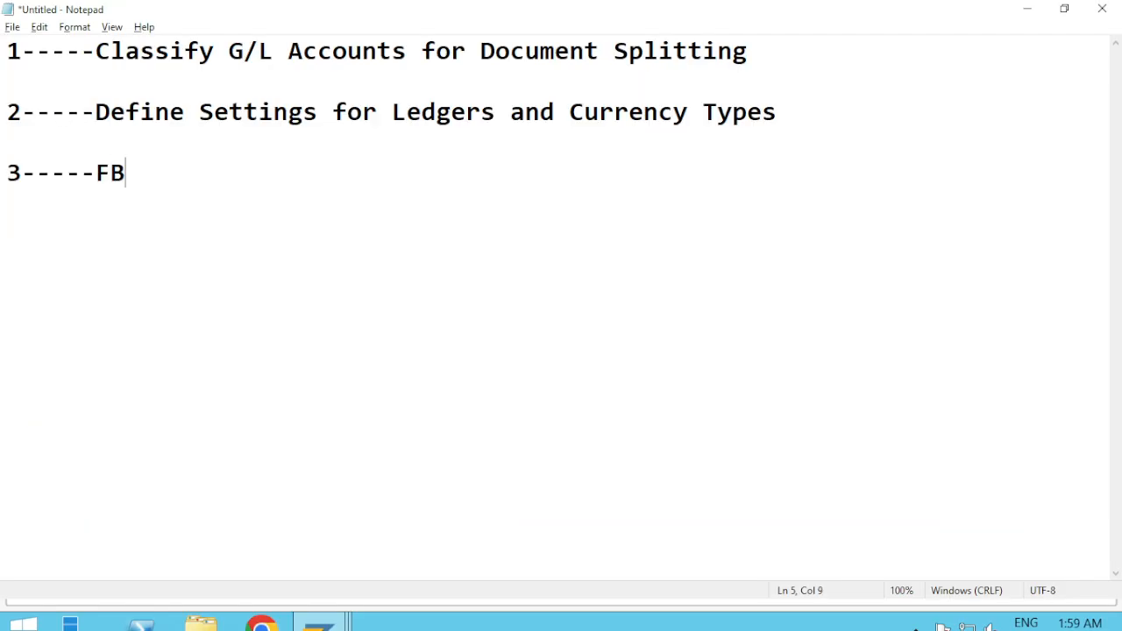
{"action": "type", "text": "50---DA"}
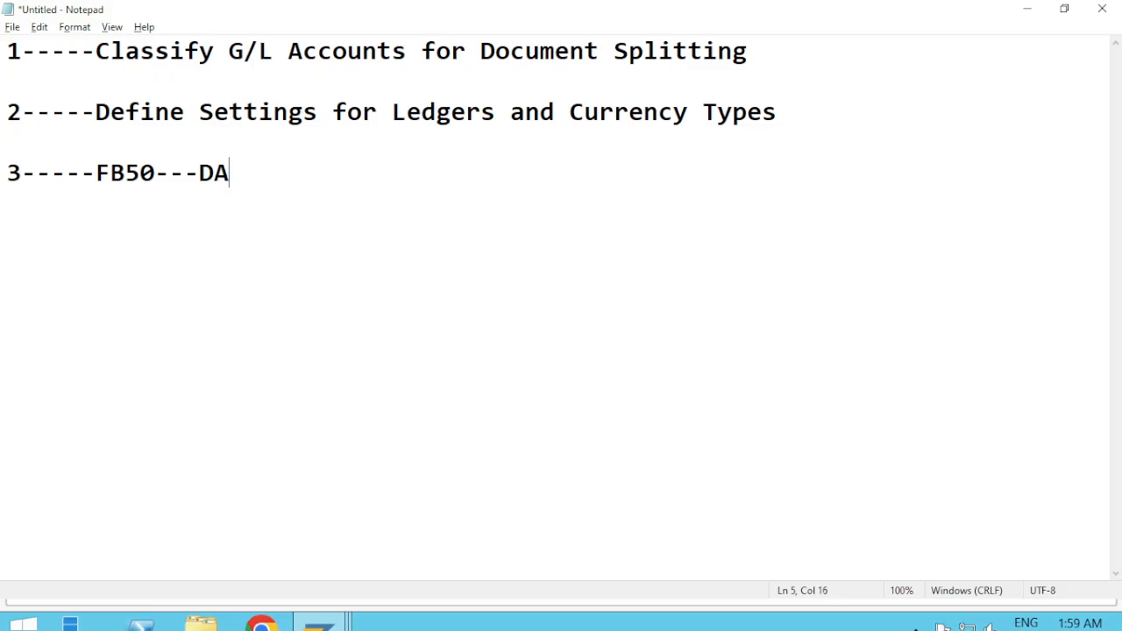
{"action": "type", "text": "Y TO DAY TR"}
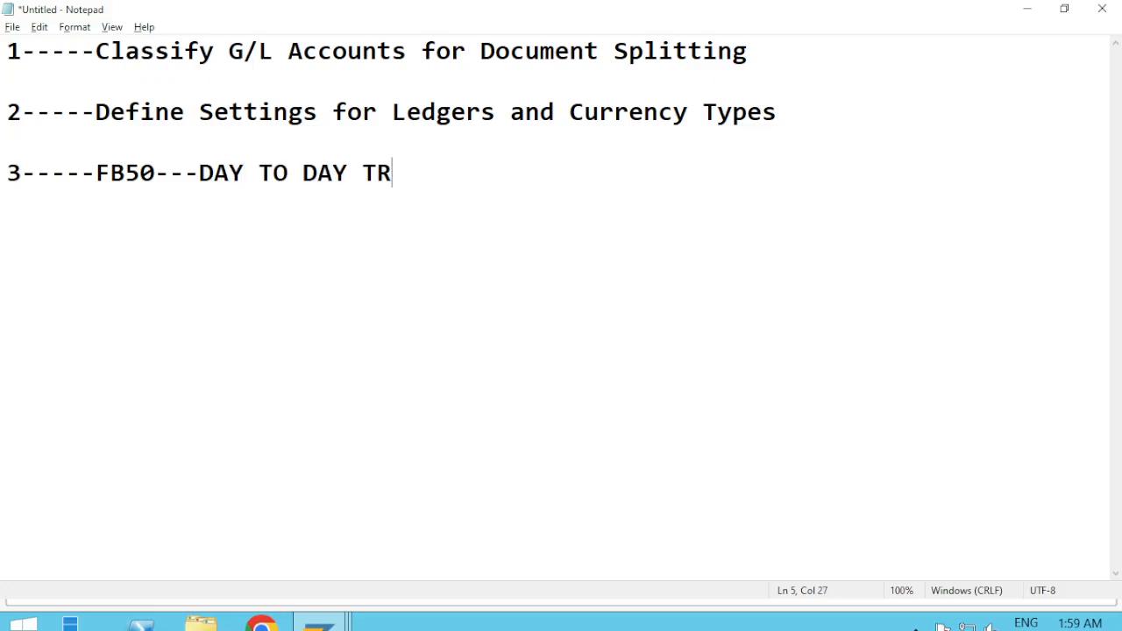
{"action": "type", "text": "ANSACTION "}
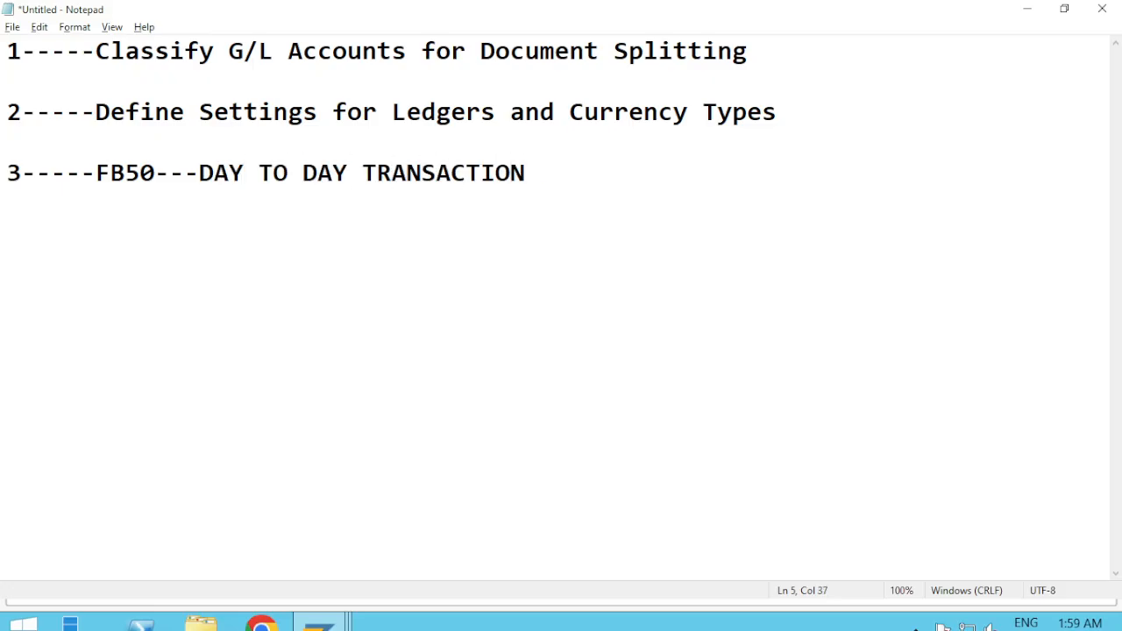
{"action": "type", "text": "ENTRY"}
{"action": "key", "text": "Return"}
{"action": "key", "text": "Return"}
{"action": "type", "text": "4"}
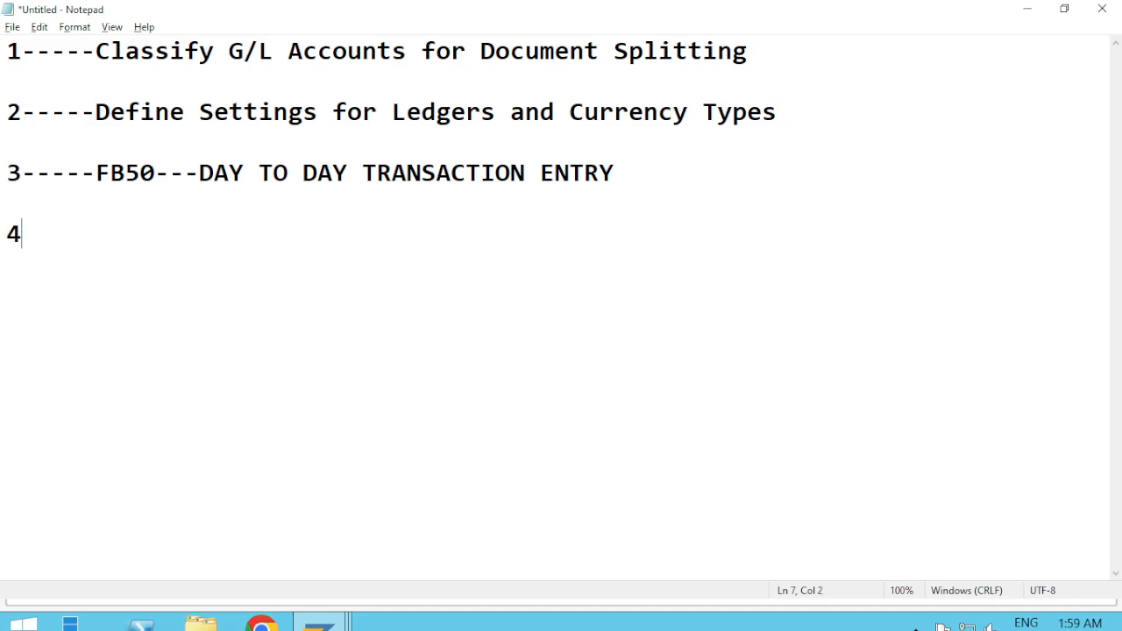
{"action": "type", "text": "-----"}
Step: Return to SAP, start transaction FB50 and set the company code to SHIP
{"action": "left_click", "coordinate": [59, 106]}
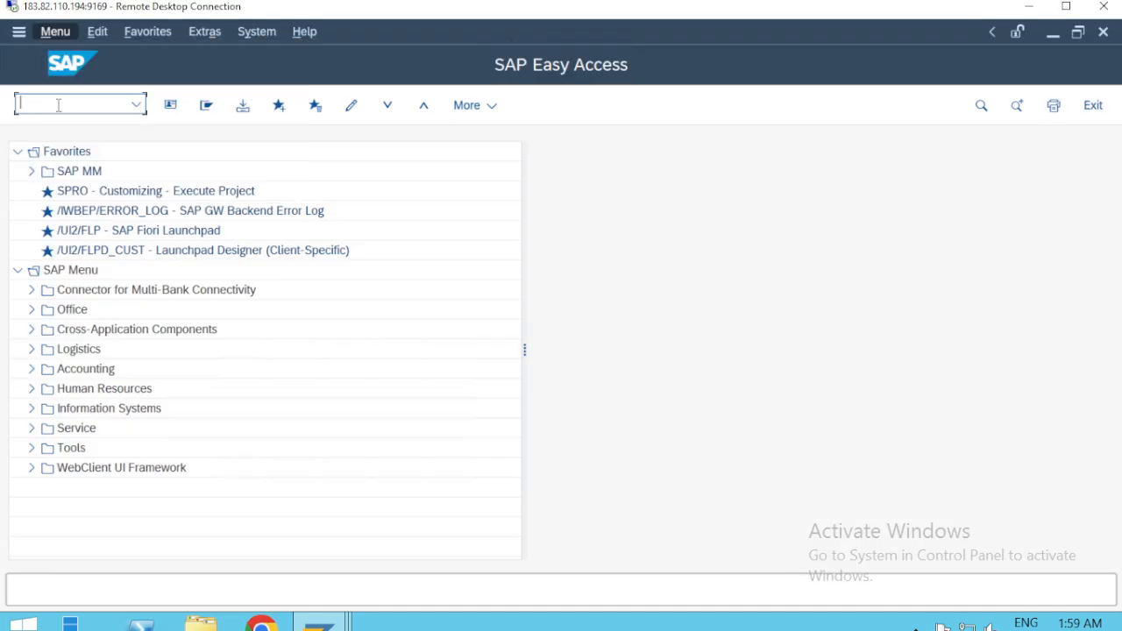
{"action": "type", "text": "FB50"}
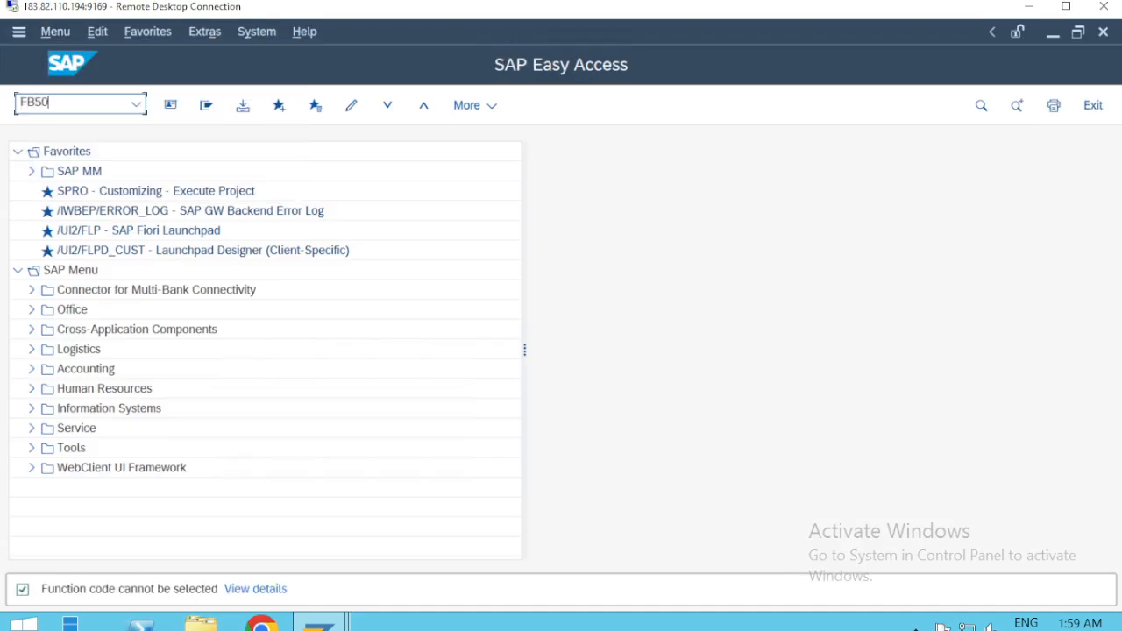
{"action": "key", "text": "Return"}
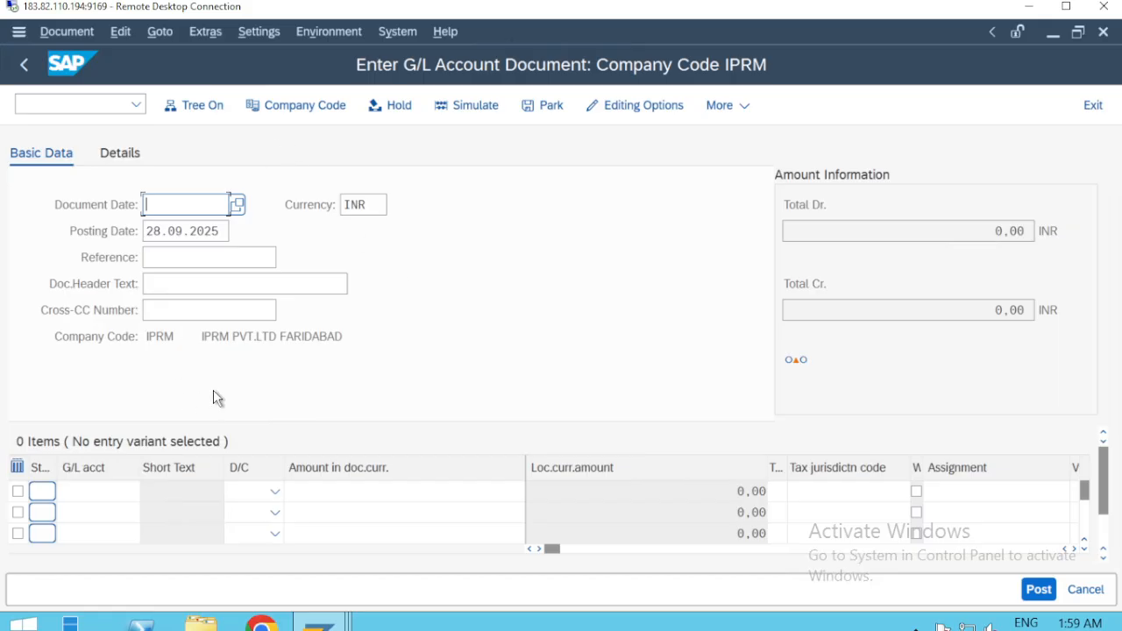
{"action": "left_click", "coordinate": [305, 108]}
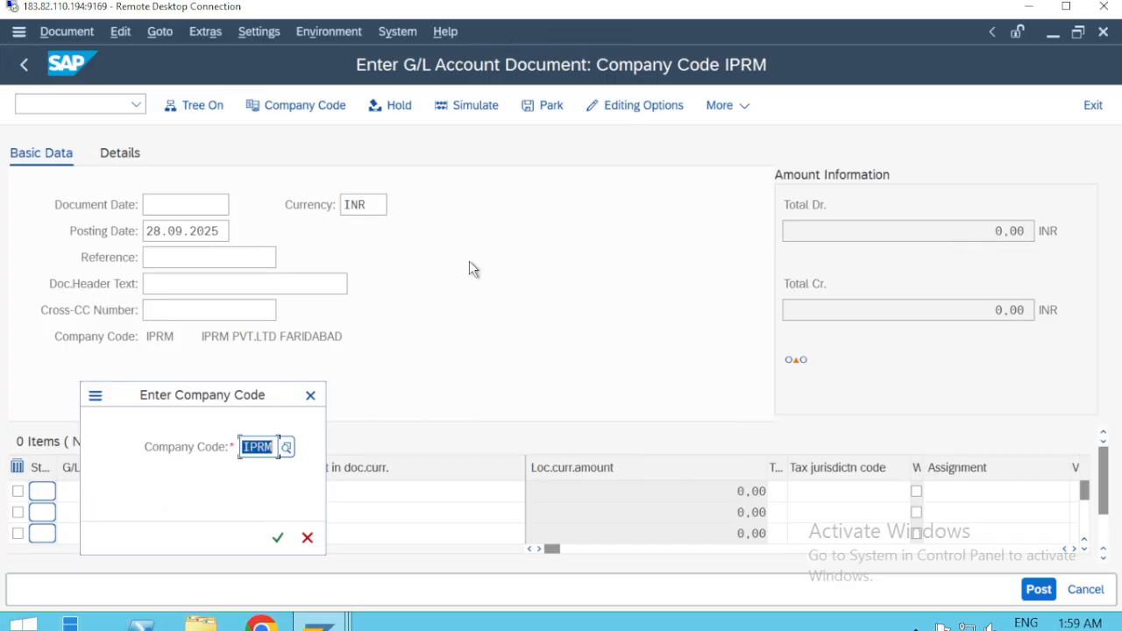
{"action": "type", "text": "SHIP"}
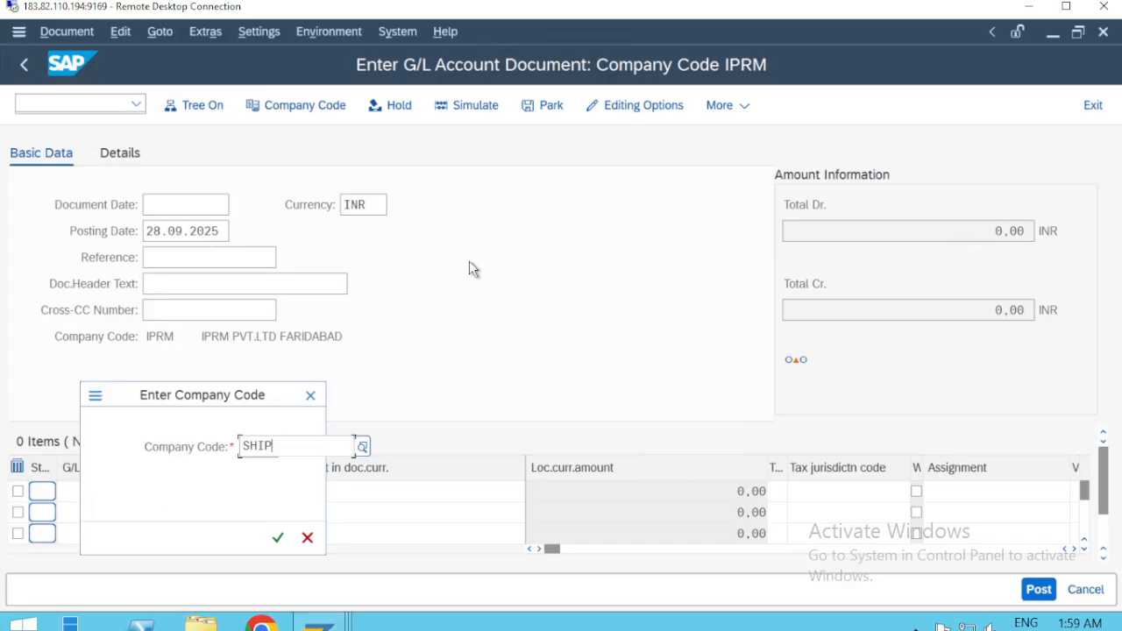
{"action": "key", "text": "Return"}
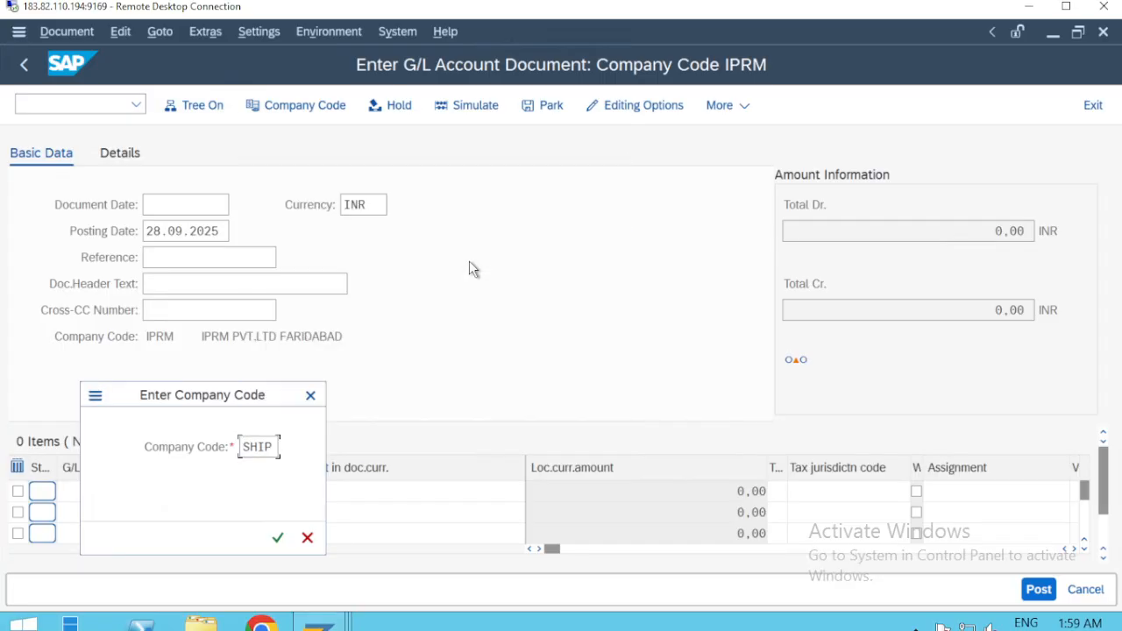
{"action": "key", "text": "Return"}
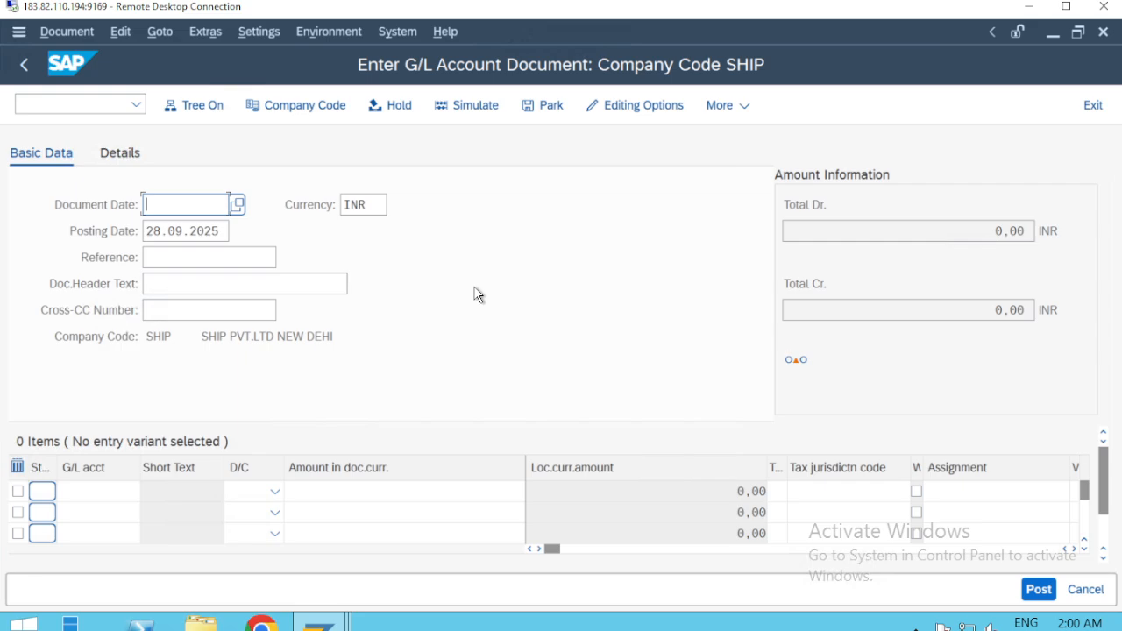
Step: Set the document date to 28.09.2025 and mark the first line item as Debit and the second as Credit
{"action": "left_click", "coordinate": [238, 204]}
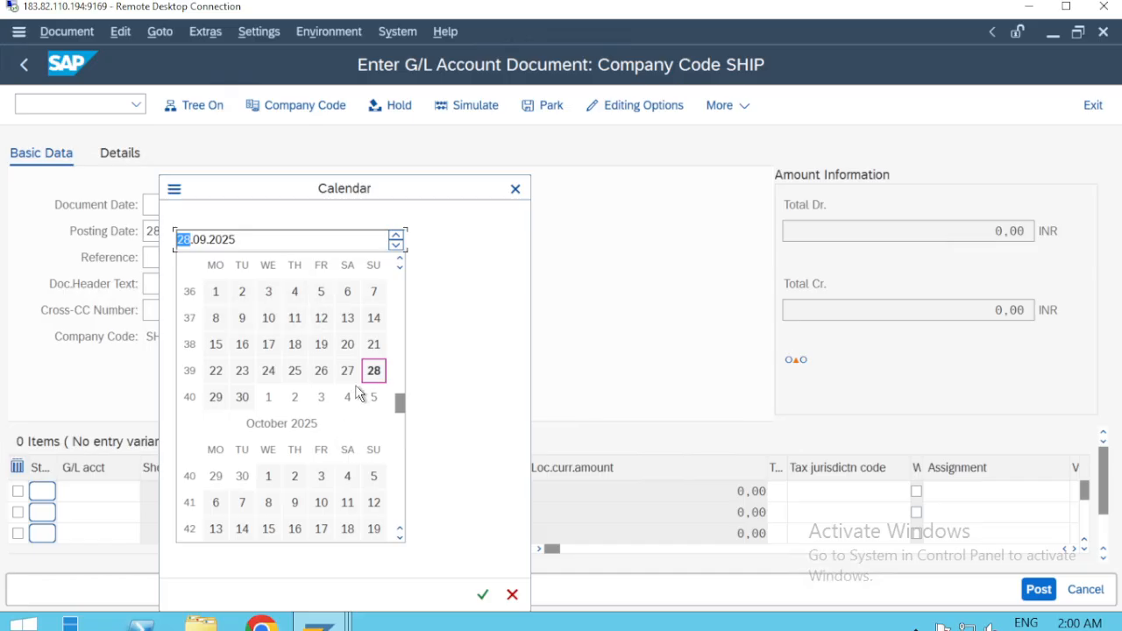
{"action": "double_click", "coordinate": [374, 371]}
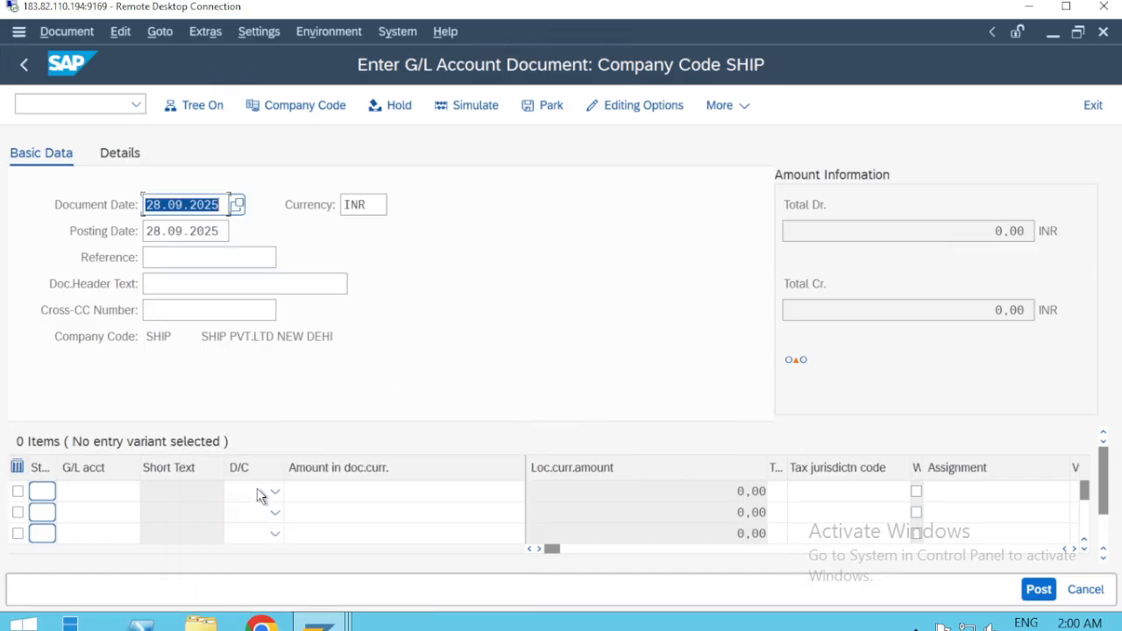
{"action": "left_click", "coordinate": [259, 496]}
{"action": "left_click", "coordinate": [250, 536]}
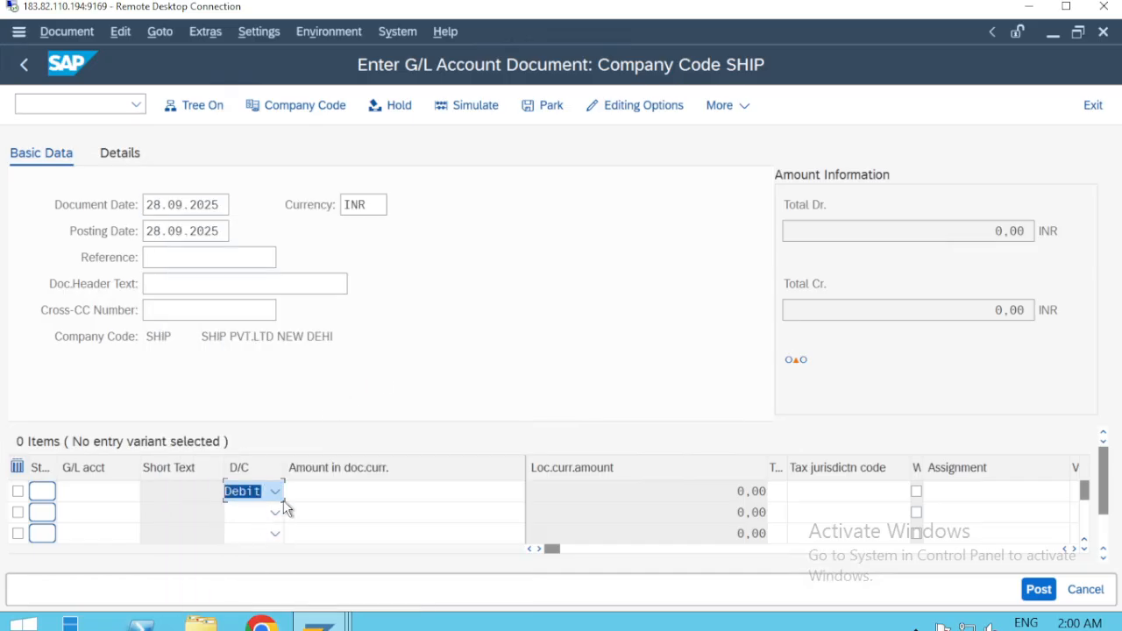
{"action": "left_click", "coordinate": [251, 513]}
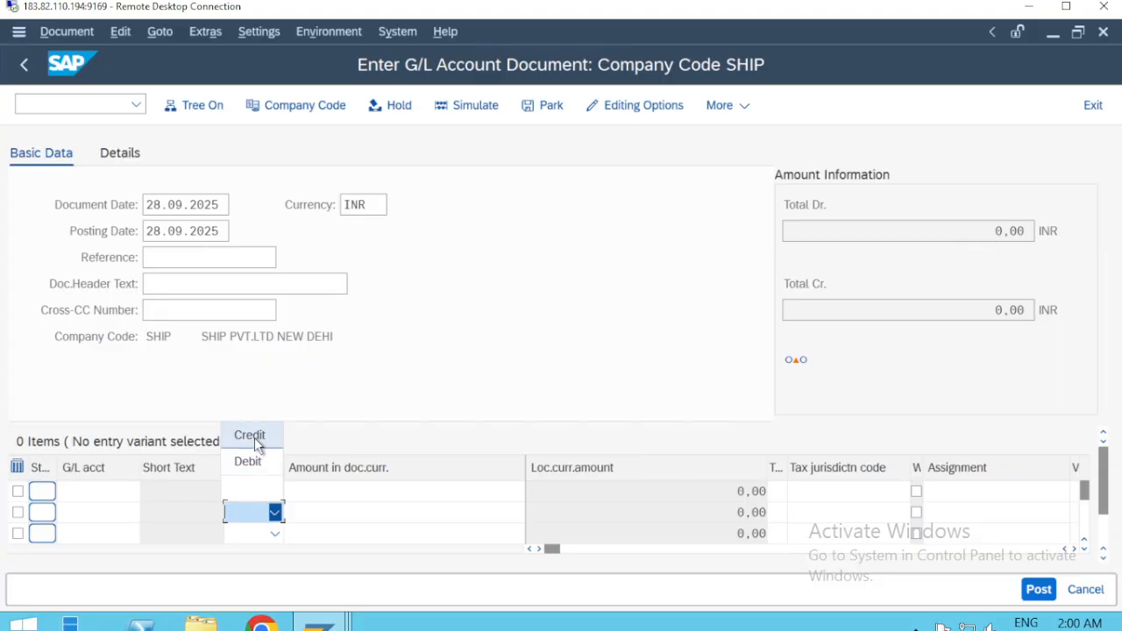
{"action": "left_click", "coordinate": [254, 436]}
Step: Enter 6400 as the document currency amount on both the debit and the credit line
{"action": "left_click", "coordinate": [351, 488]}
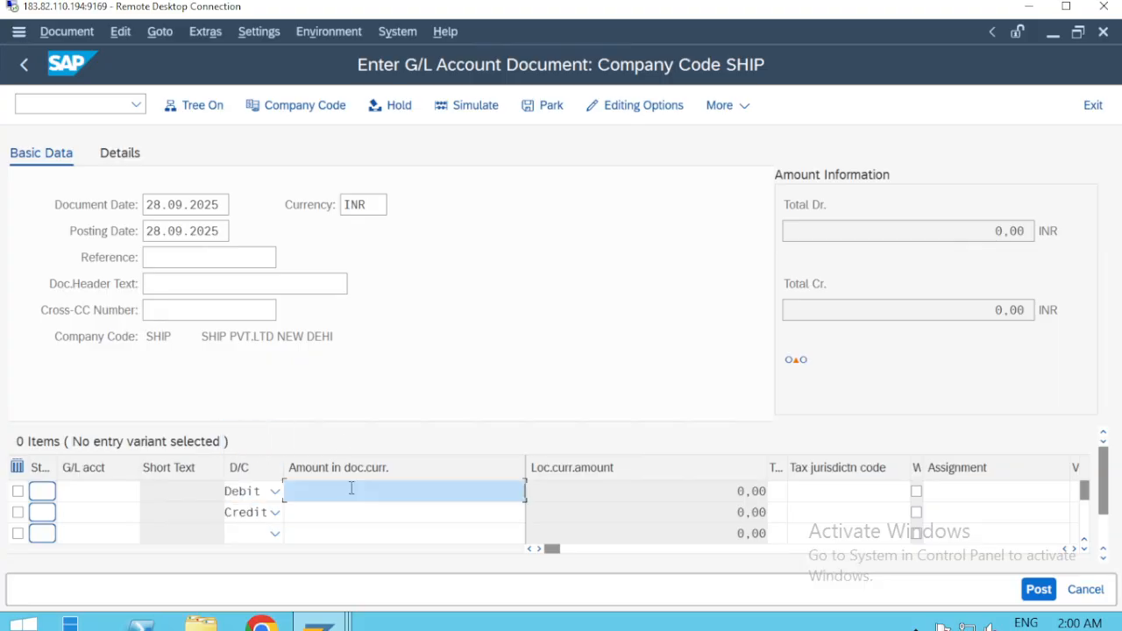
{"action": "type", "text": "6400"}
{"action": "key", "text": "Down"}
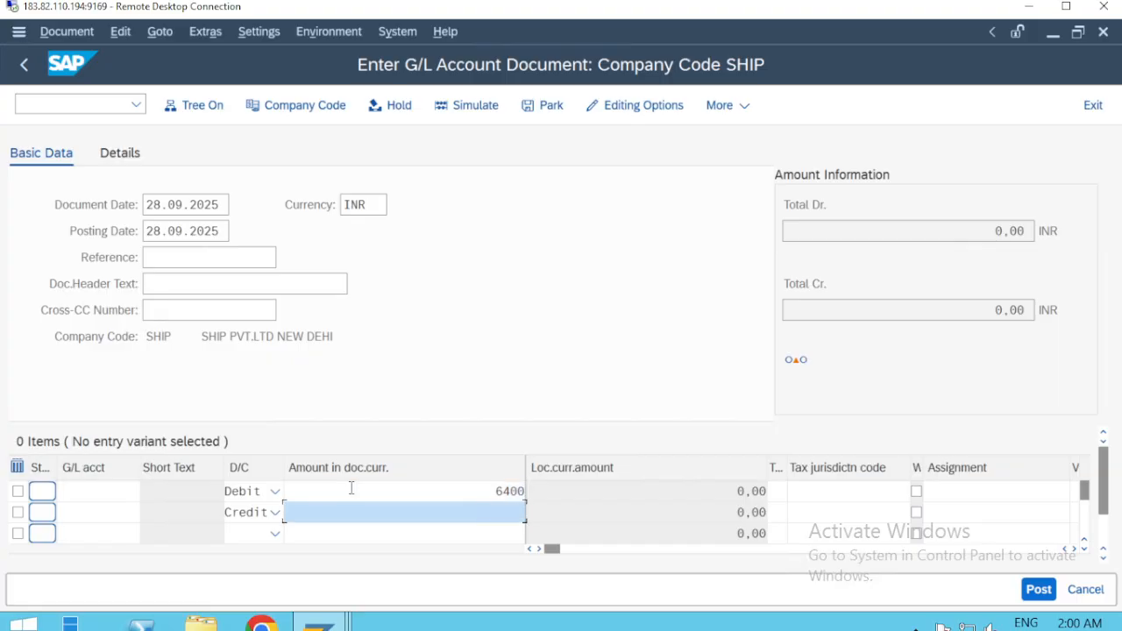
{"action": "type", "text": "6400"}
Step: Look up the SHIP chart's G/L accounts and assign RENT PAID A/C (300) to the debit line
{"action": "left_click", "coordinate": [102, 490]}
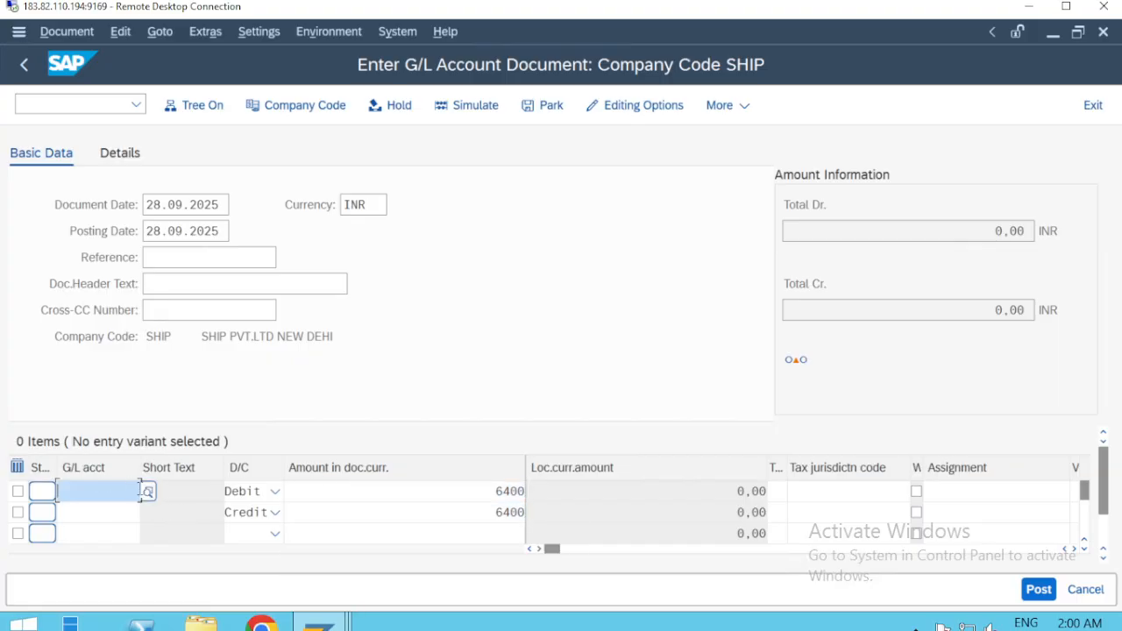
{"action": "left_click", "coordinate": [148, 492]}
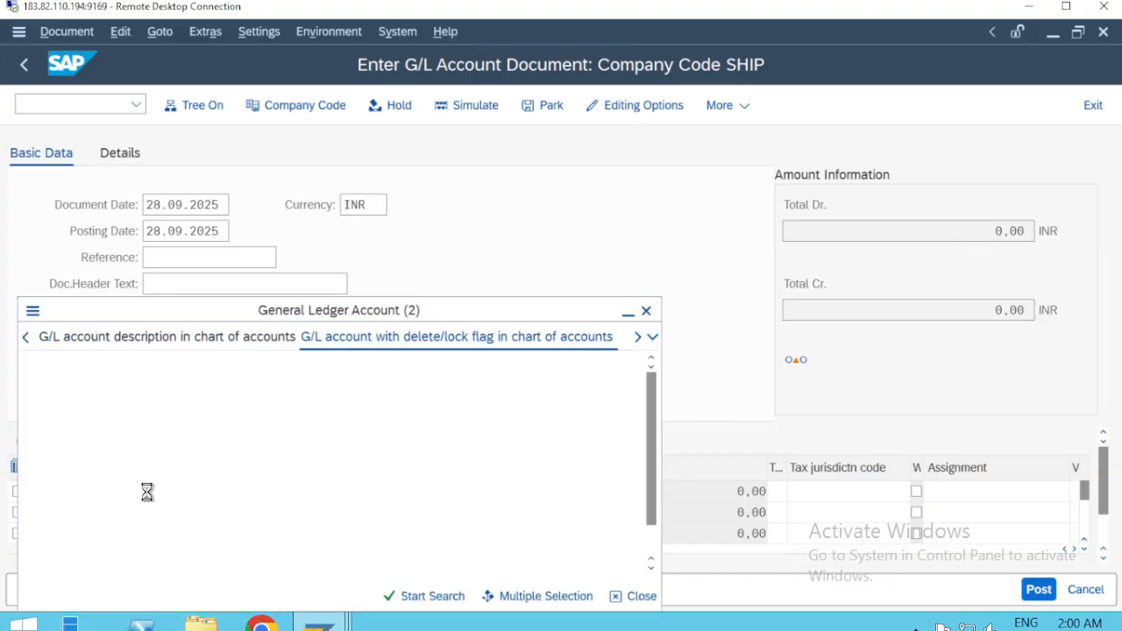
{"action": "key", "text": "Return"}
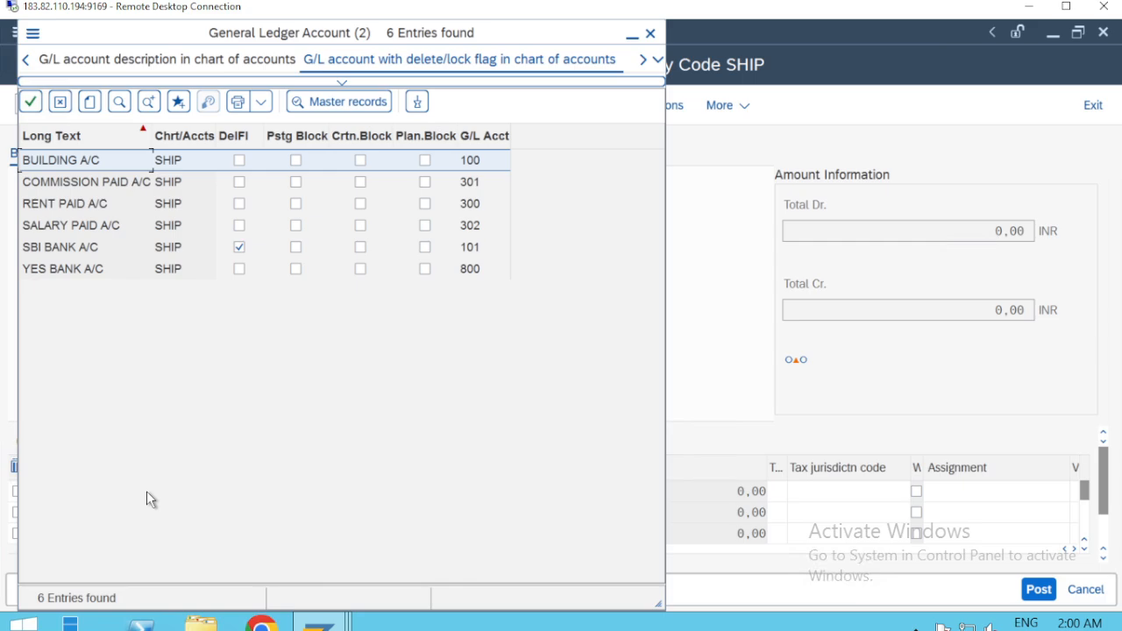
{"action": "key", "text": "Down"}
{"action": "key", "text": "Down"}
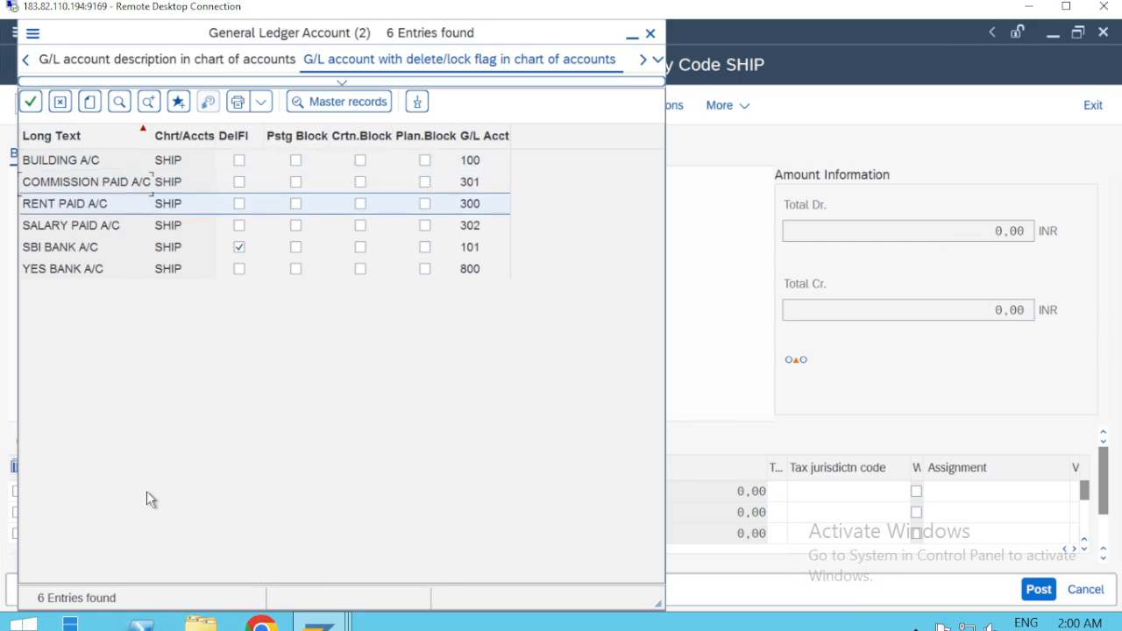
{"action": "key", "text": "Down"}
{"action": "key", "text": "Down"}
{"action": "key", "text": "Up"}
{"action": "key", "text": "Up"}
{"action": "key", "text": "Return"}
{"action": "key", "text": "Down"}
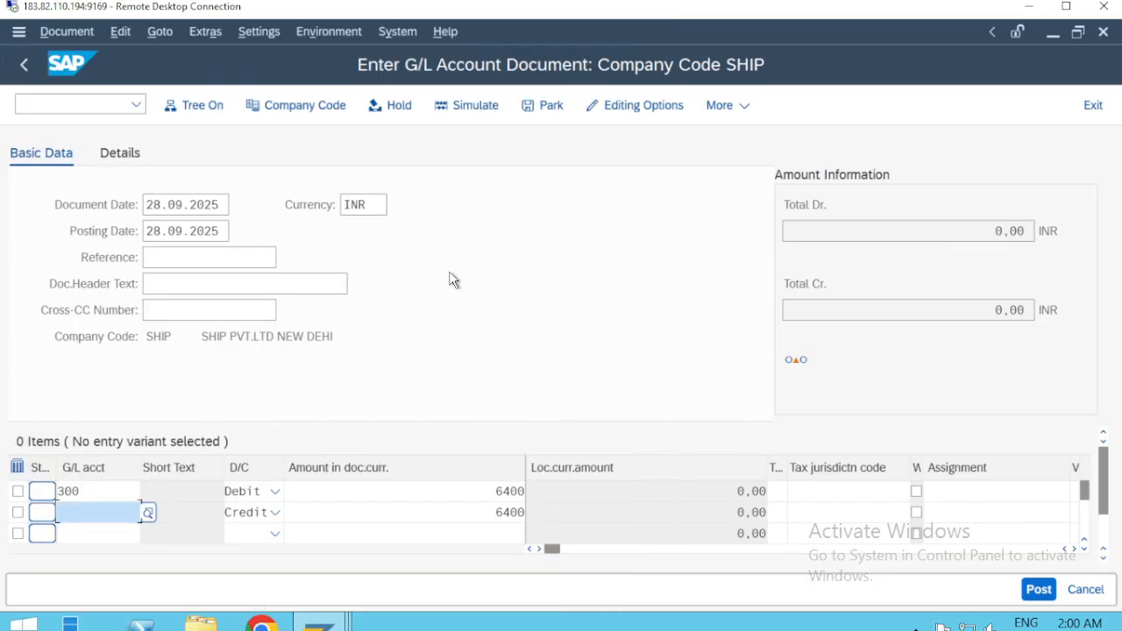
Step: Look up the G/L accounts and assign SBI BANK A/C (101) to the credit line
{"action": "left_click", "coordinate": [148, 512]}
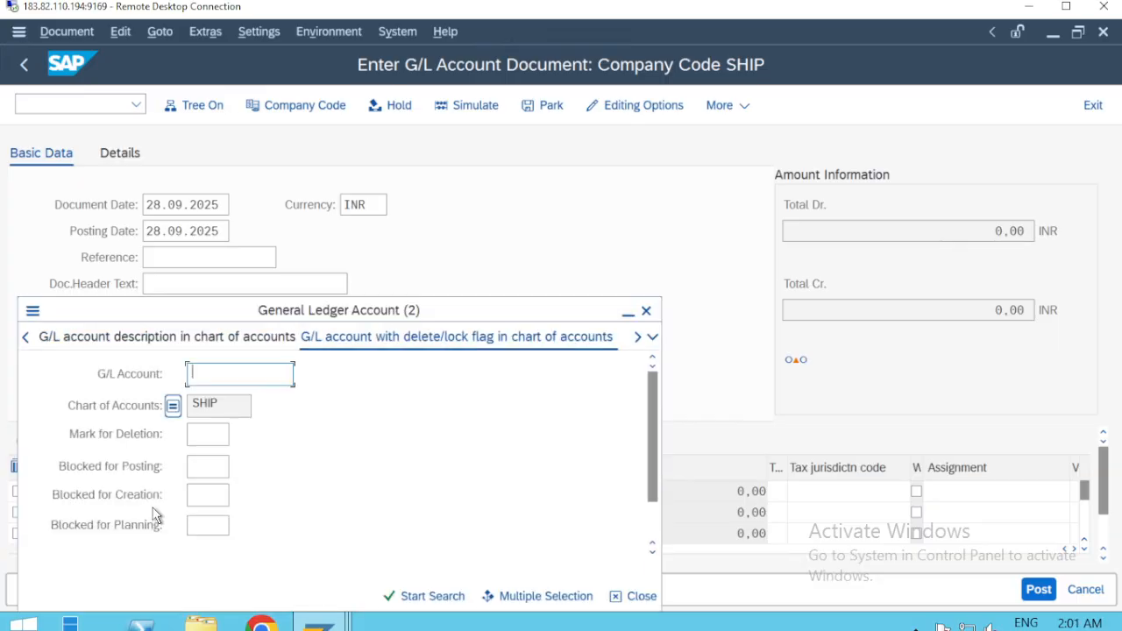
{"action": "key", "text": "Down"}
{"action": "key", "text": "Down"}
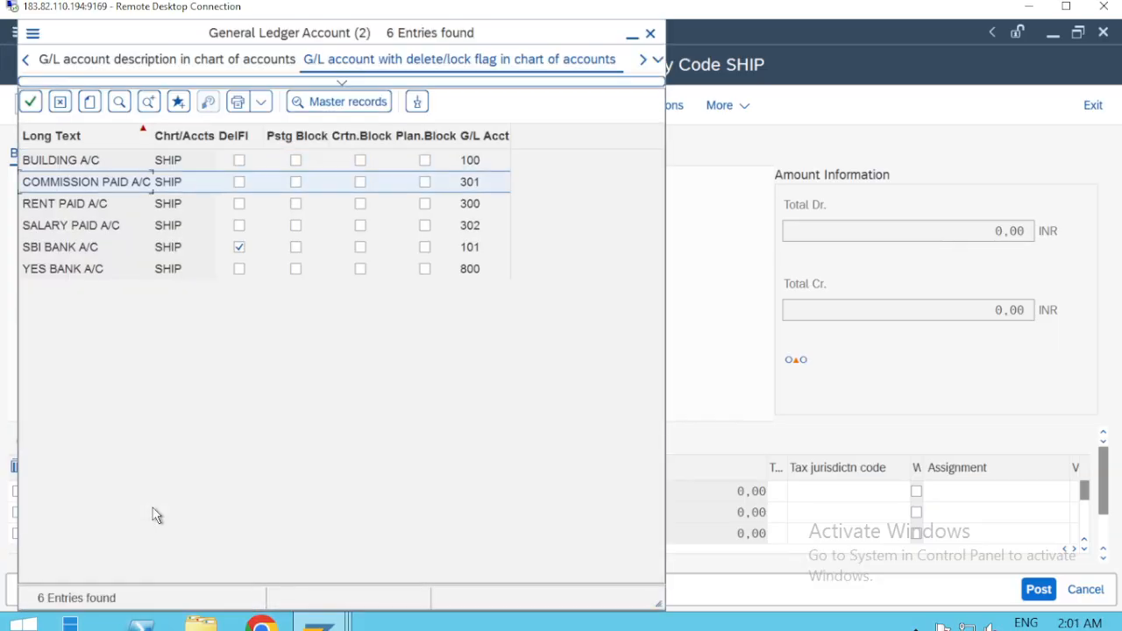
{"action": "key", "text": "Down"}
{"action": "key", "text": "Down"}
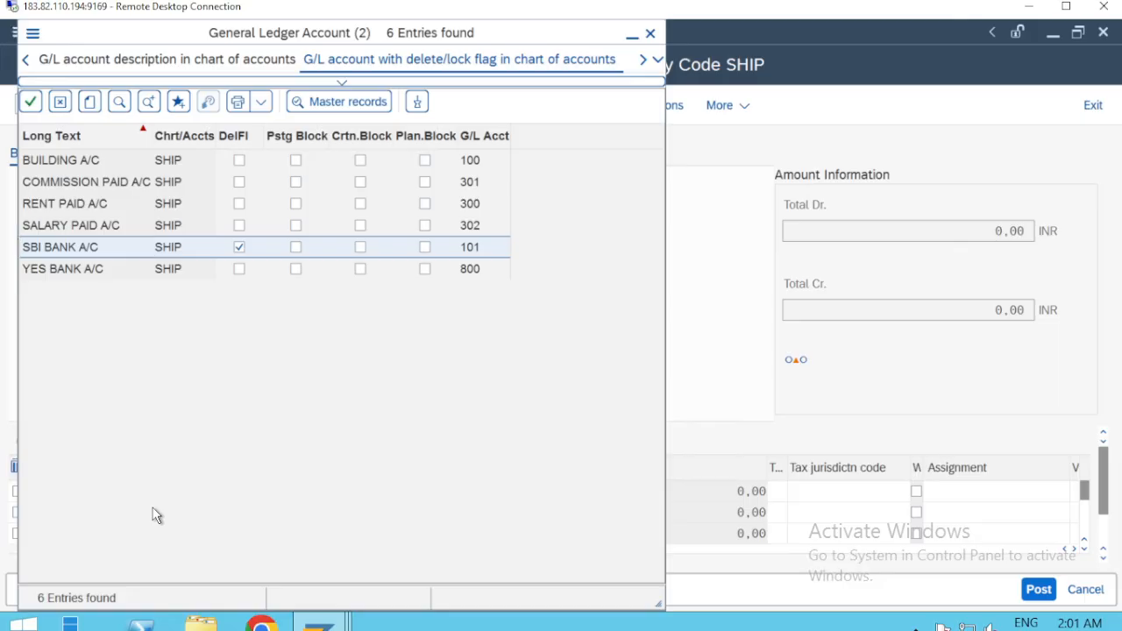
{"action": "key", "text": "Return"}
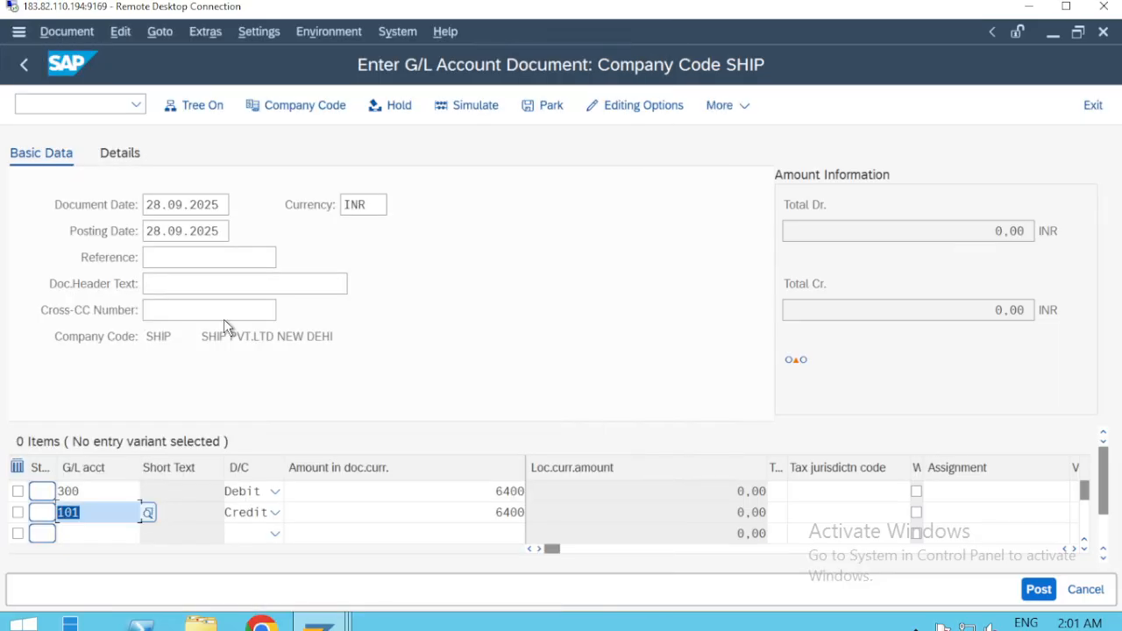
Step: Enter BEING RENT PAID as the document header text and switch back to the Notepad step list
{"action": "left_click", "coordinate": [258, 282]}
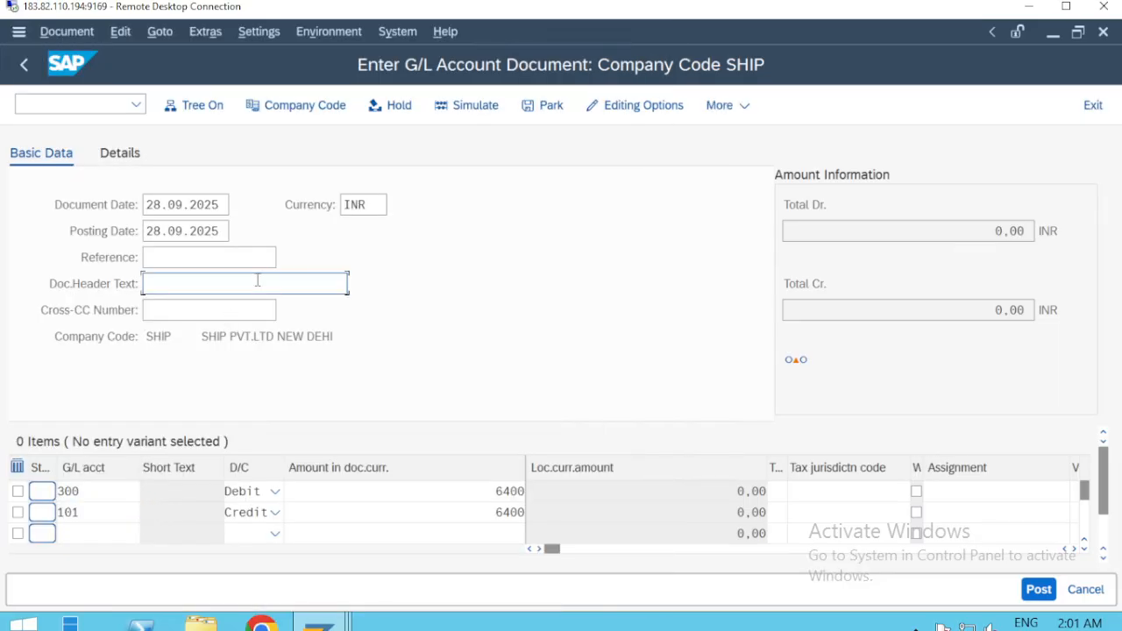
{"action": "type", "text": "BEING RENT PAID"}
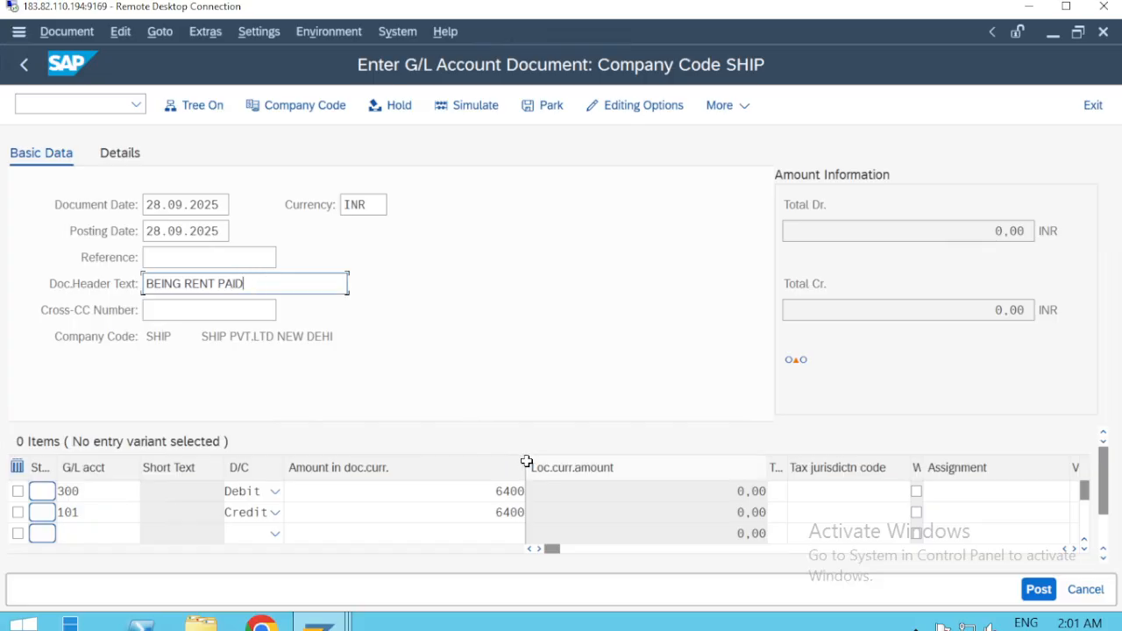
{"action": "left_click_drag", "start_coordinate": [526, 461], "coordinate": [393, 472]}
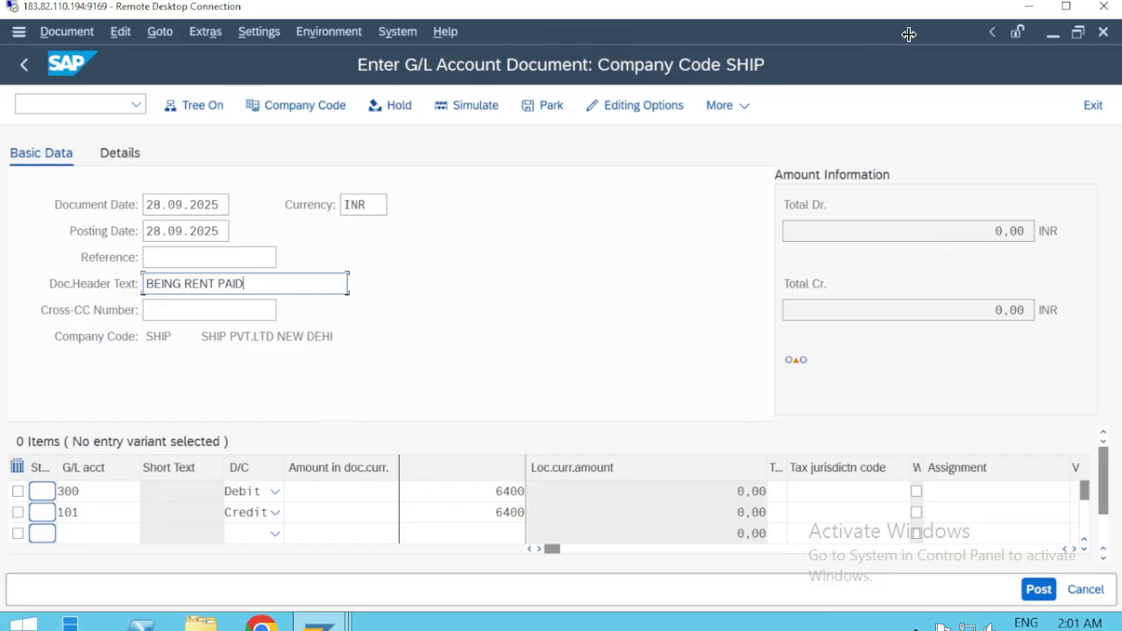
{"action": "left_click", "coordinate": [1031, 10]}
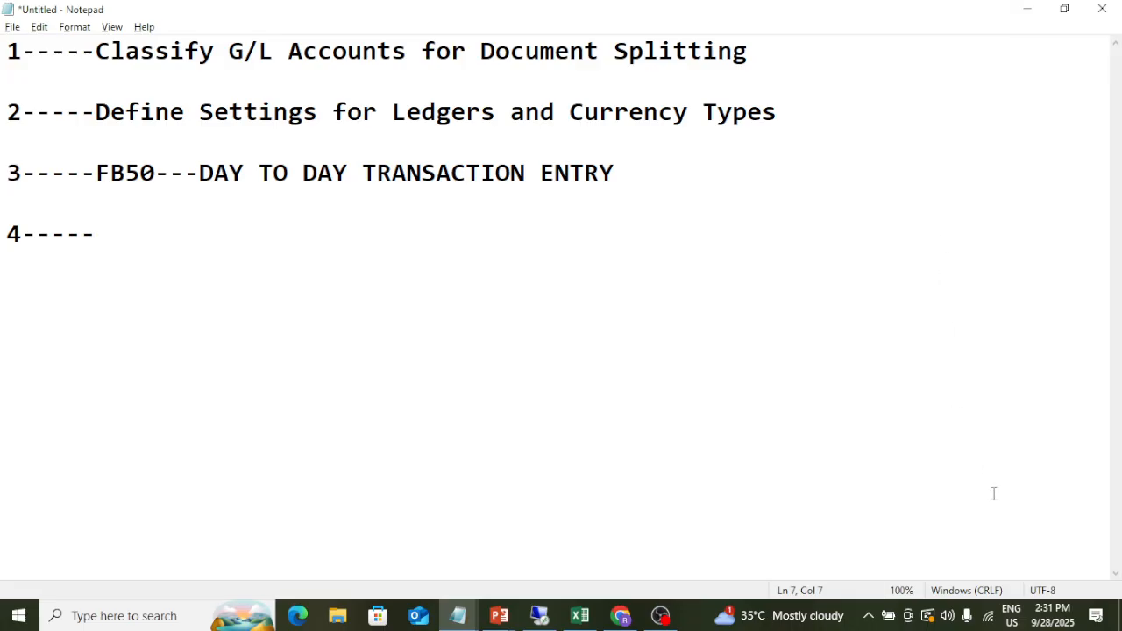
Step: Try the Basement Wi-Fi network, and connect the computer to the Airtel_basement network instead
{"action": "left_click", "coordinate": [988, 617]}
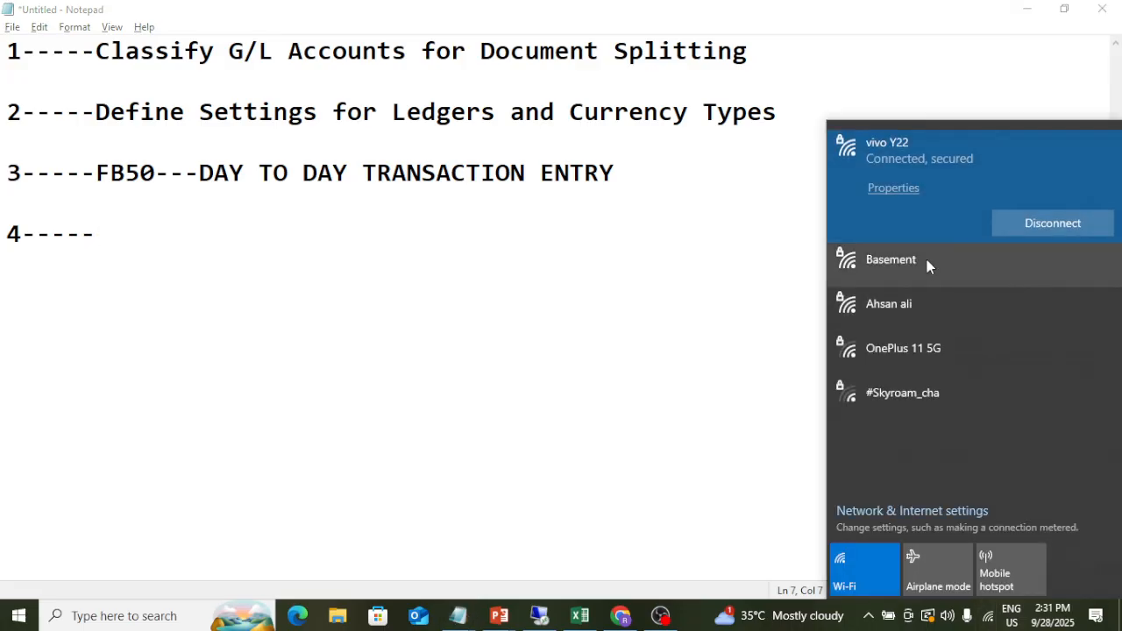
{"action": "left_click", "coordinate": [928, 259]}
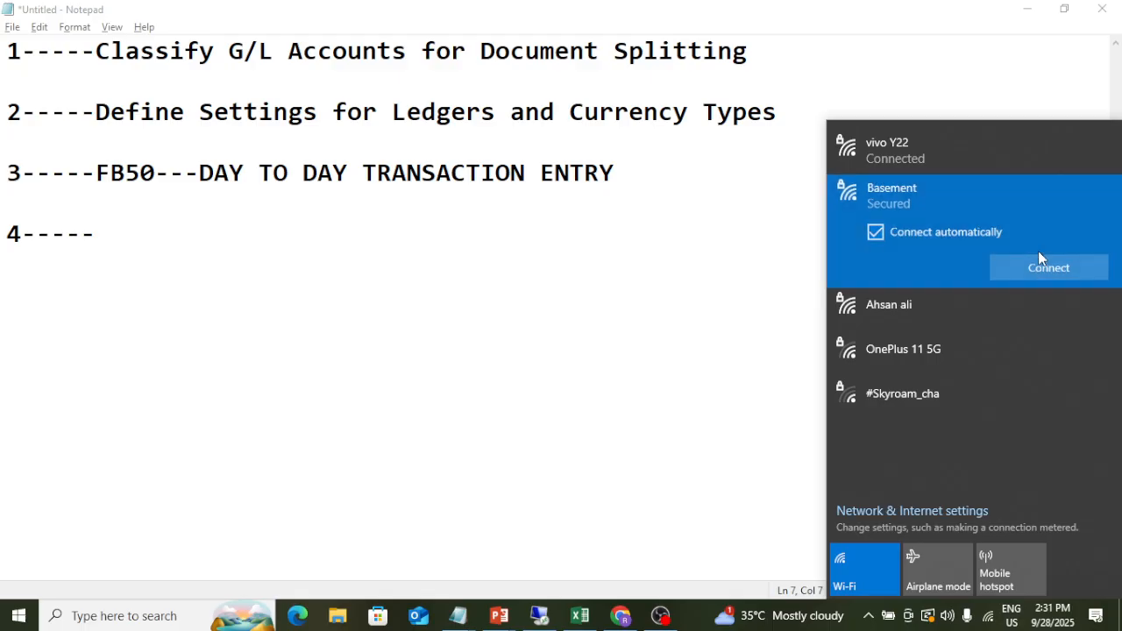
{"action": "left_click", "coordinate": [1030, 272]}
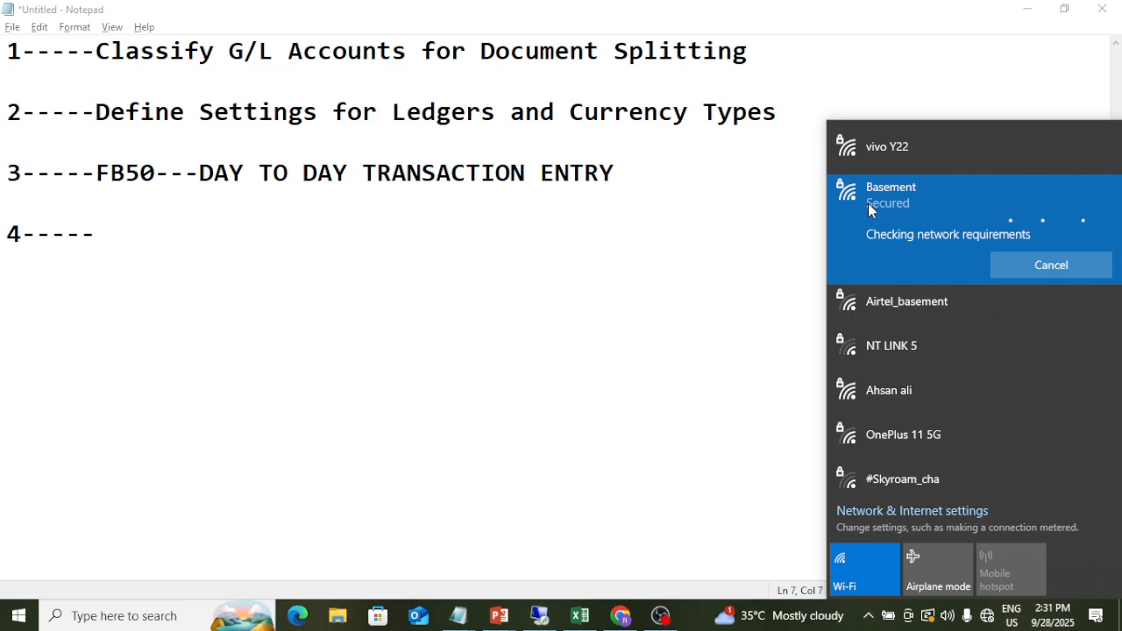
{"action": "left_click", "coordinate": [950, 305]}
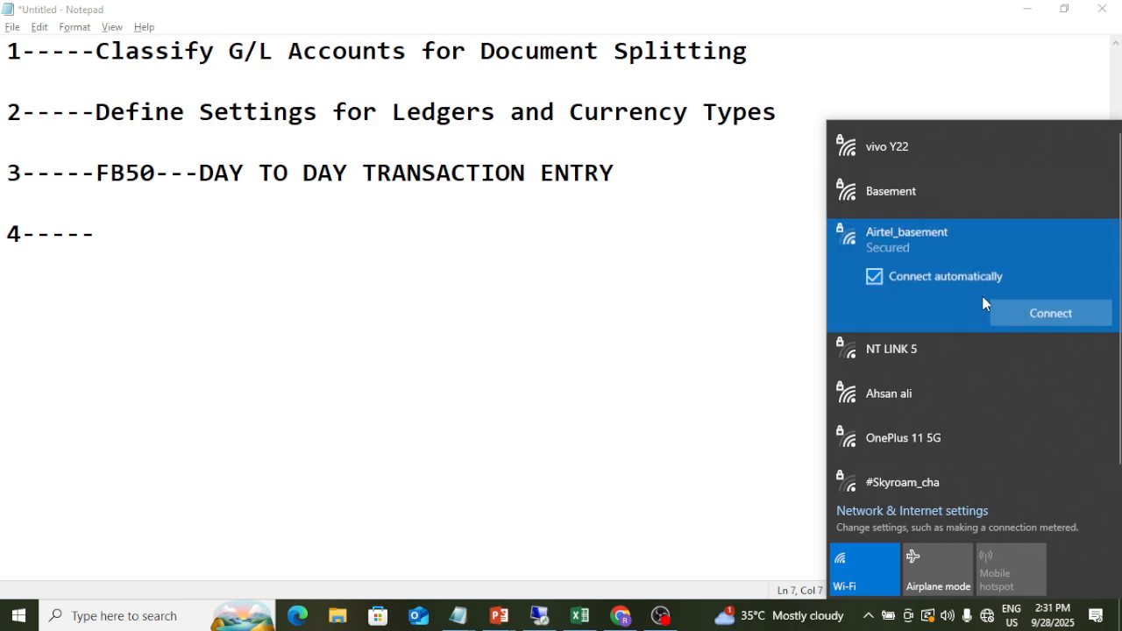
{"action": "left_click", "coordinate": [1044, 313]}
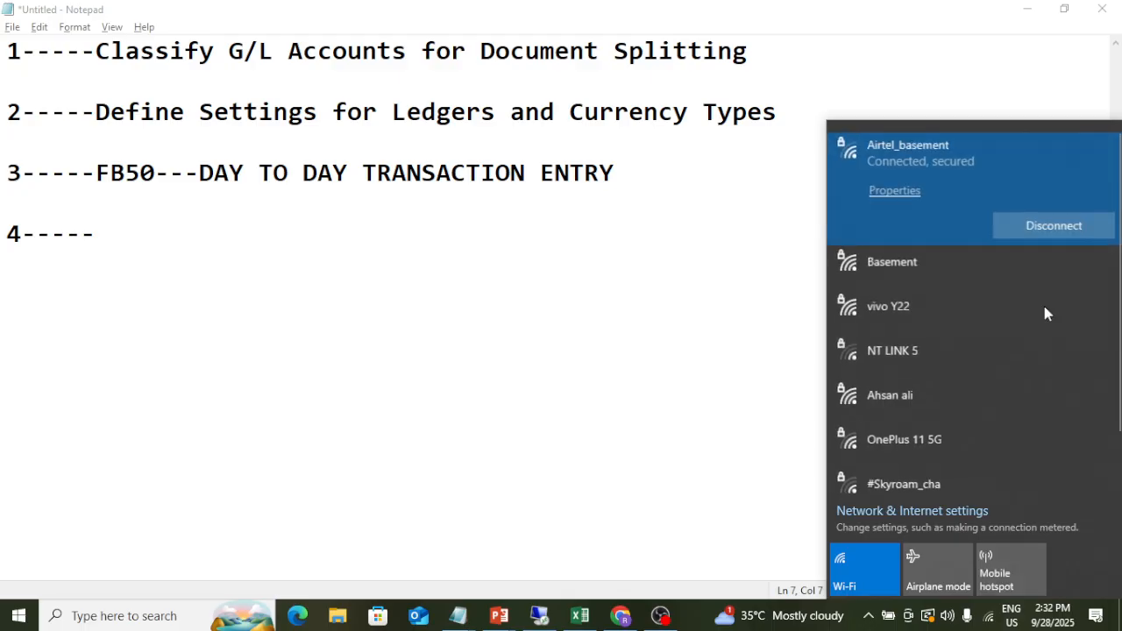
{"action": "left_click", "coordinate": [684, 313]}
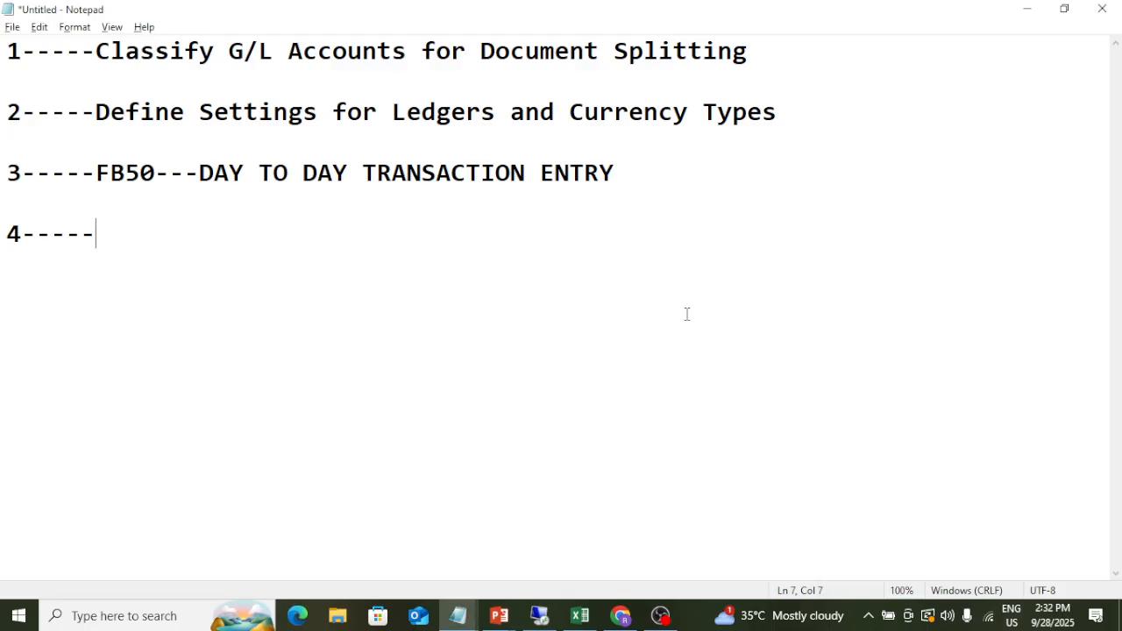
Step: Switch back to the FB50 document entry in the Remote Desktop SAP session
{"action": "key", "text": "alt+Tab"}
{"action": "key", "text": "Escape"}
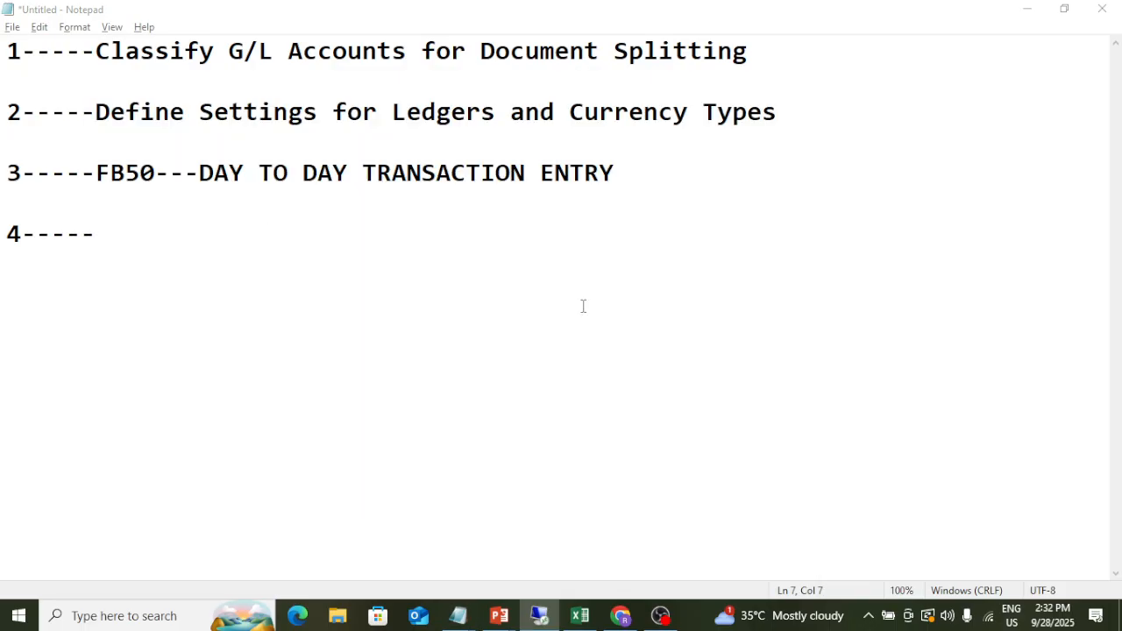
{"action": "left_click", "coordinate": [540, 615]}
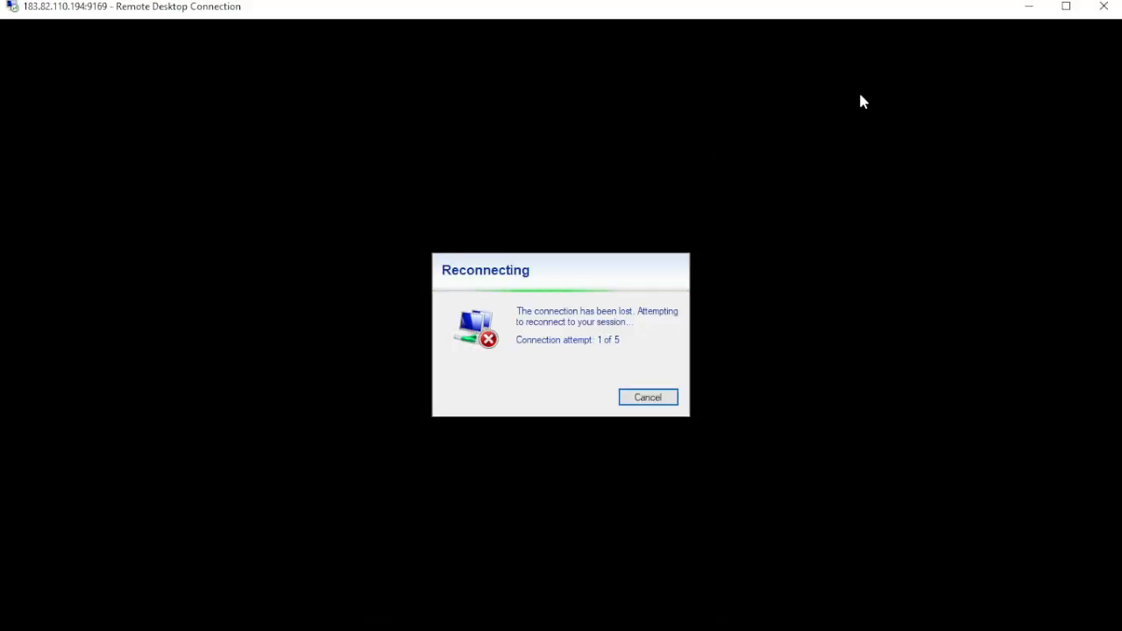
{"action": "key", "text": "super"}
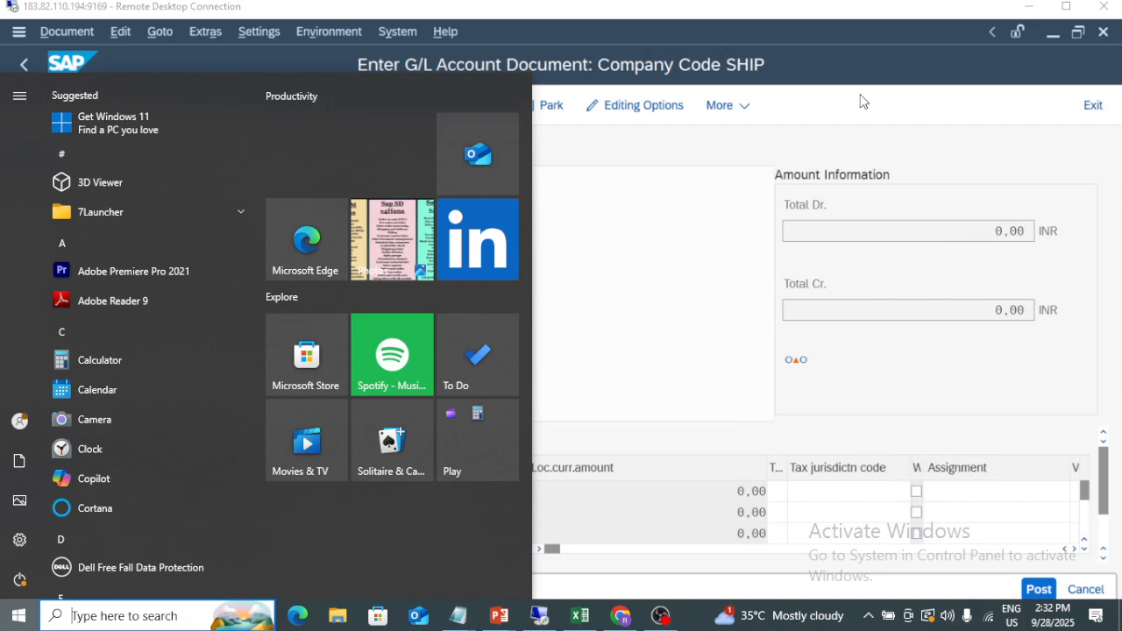
{"action": "left_click", "coordinate": [668, 278]}
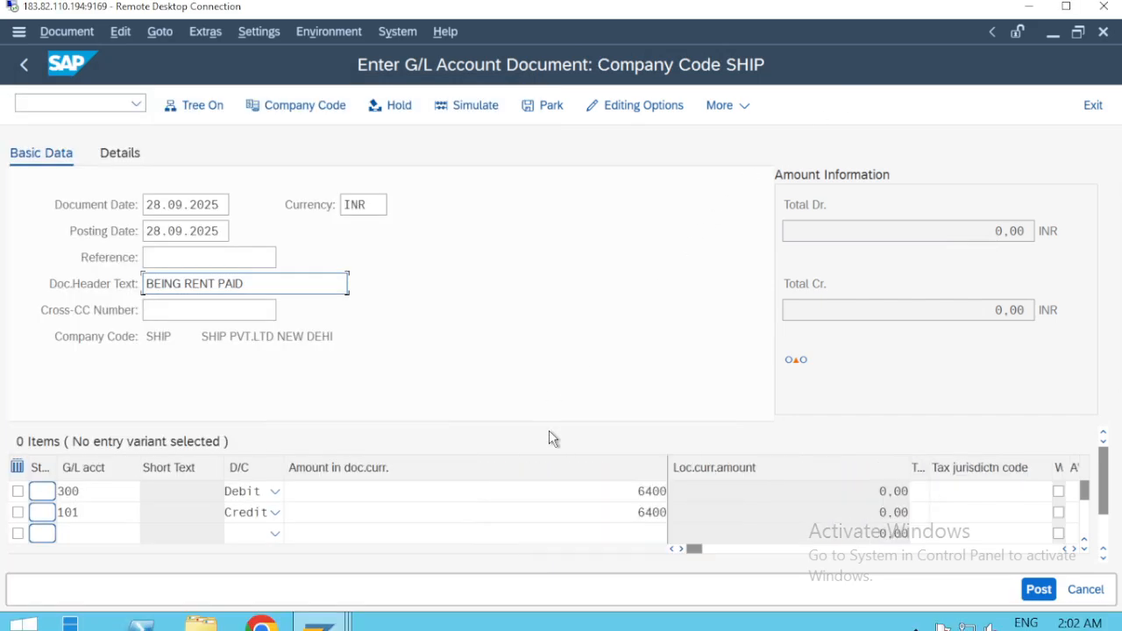
Step: Narrow the document and local currency amount columns and enter BEING RENT PAID as the debit line's text
{"action": "left_click_drag", "start_coordinate": [667, 470], "coordinate": [401, 473]}
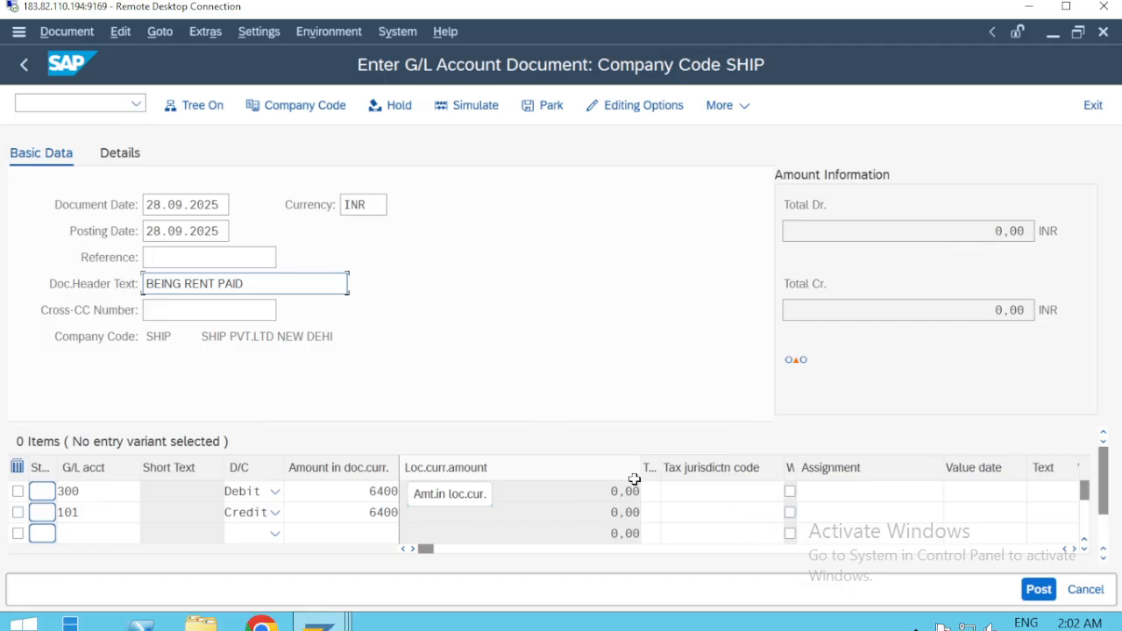
{"action": "left_click_drag", "start_coordinate": [640, 471], "coordinate": [499, 473]}
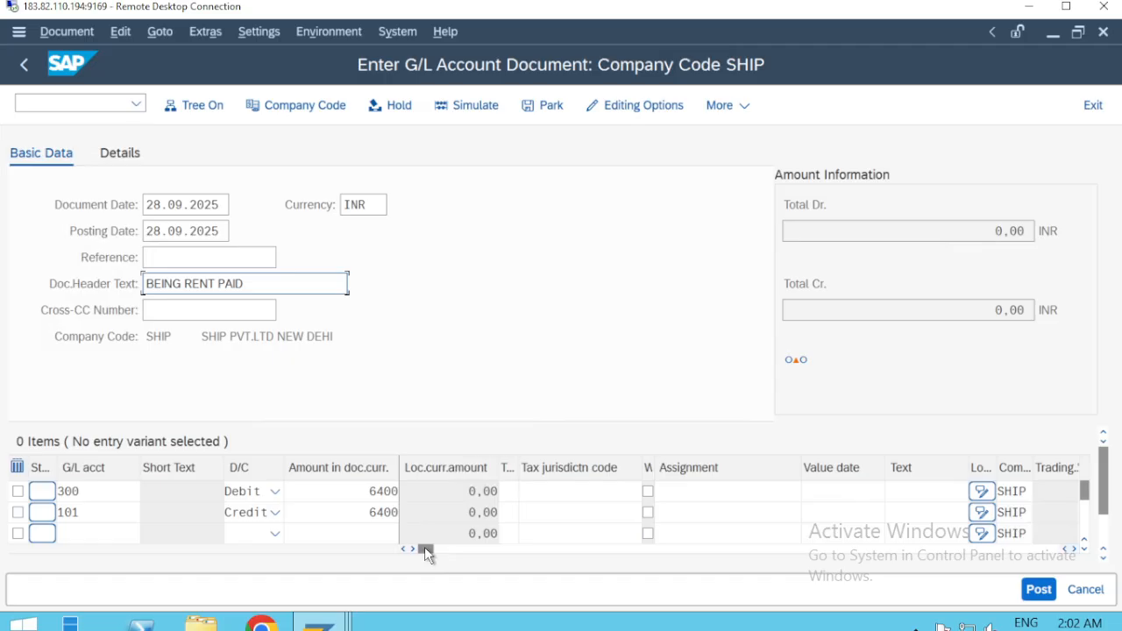
{"action": "left_click_drag", "start_coordinate": [424, 549], "coordinate": [488, 551]}
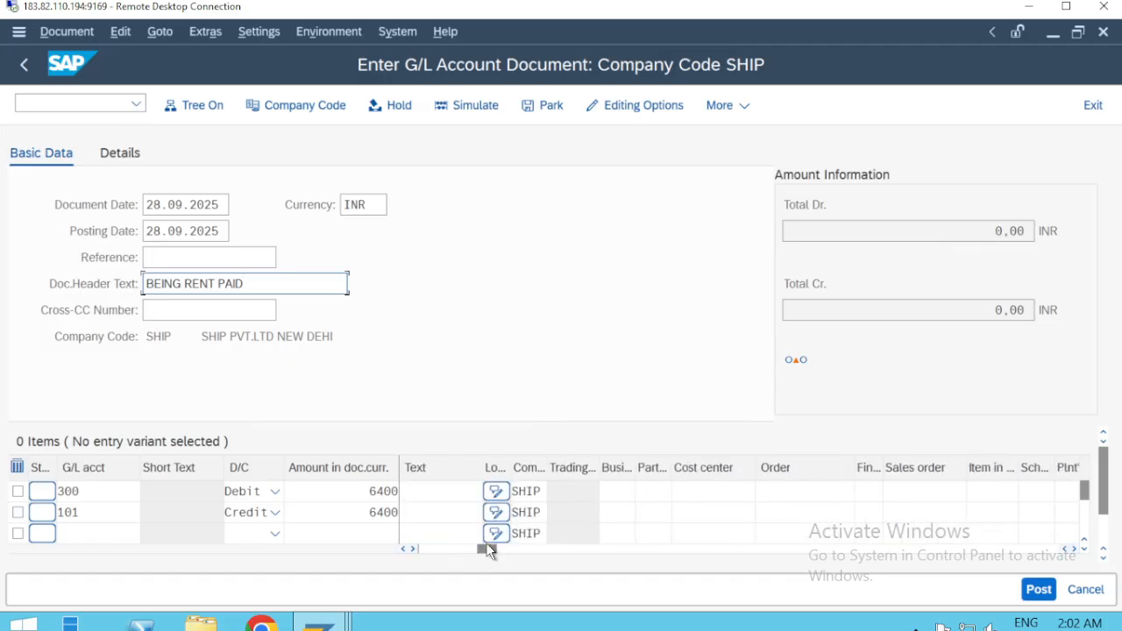
{"action": "left_click", "coordinate": [437, 493]}
{"action": "type", "text": "BEI"}
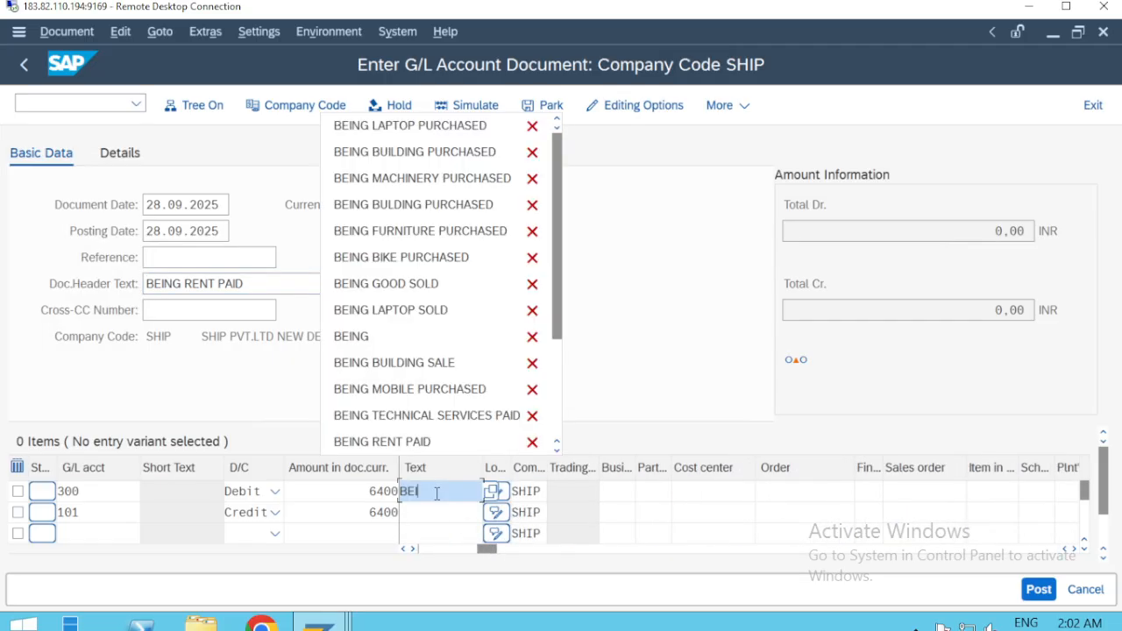
{"action": "type", "text": "NG RENT"}
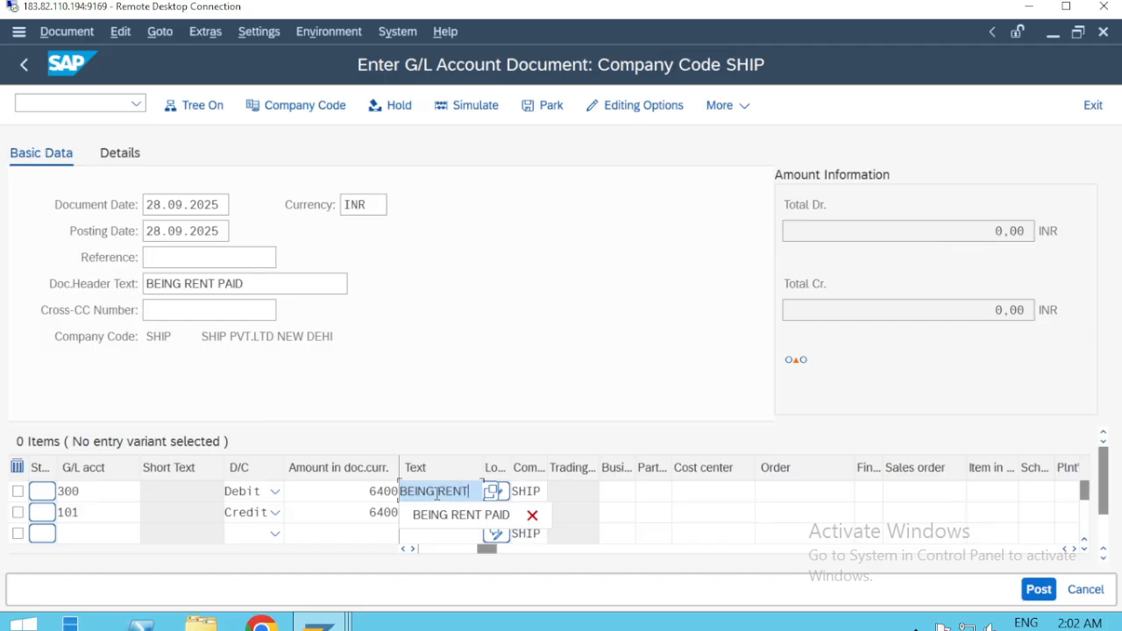
{"action": "type", "text": " PAID"}
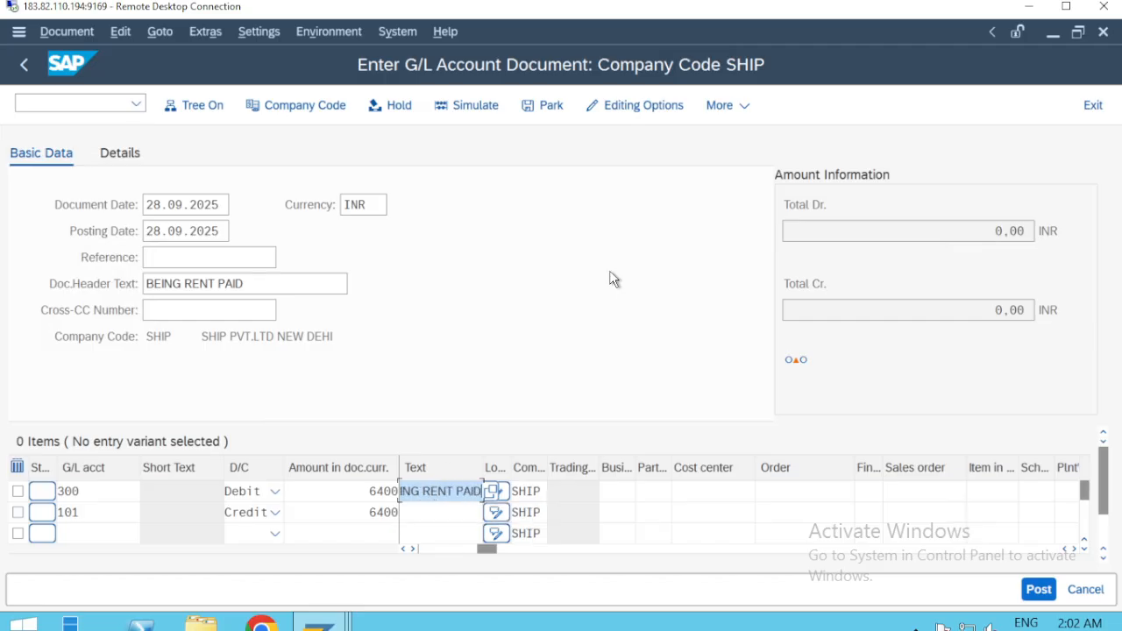
{"action": "left_click_drag", "start_coordinate": [499, 556], "coordinate": [422, 556]}
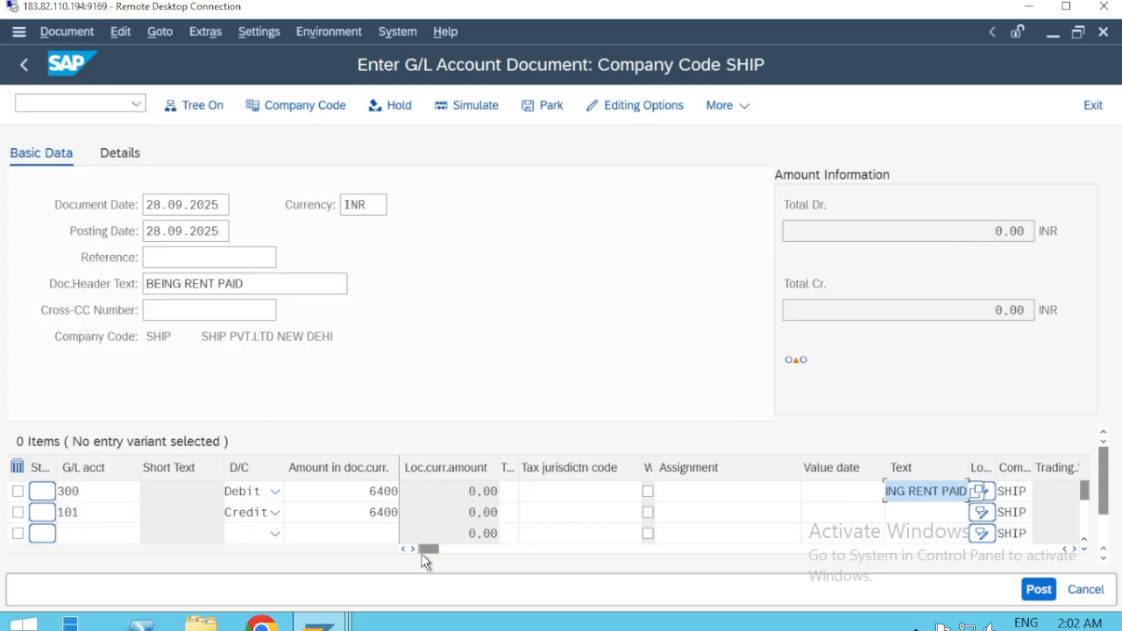
Step: Note HOLD as step 4 in the Notepad list, start line 5, and switch back to SAP
{"action": "key", "text": "alt+Tab"}
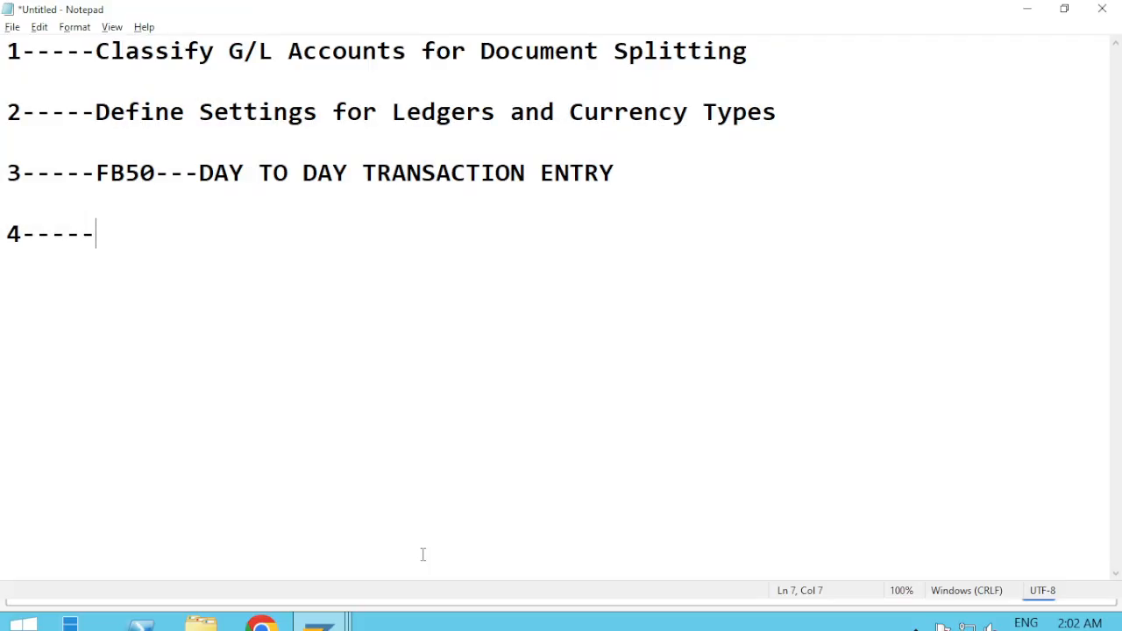
{"action": "type", "text": "HOLD"}
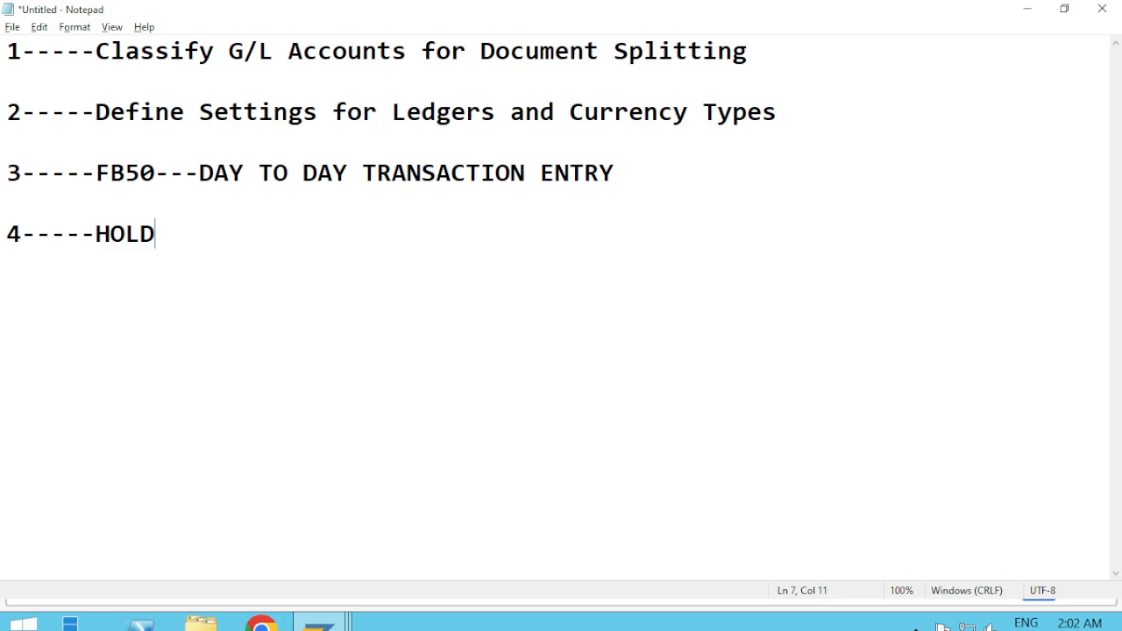
{"action": "key", "text": "Return"}
{"action": "key", "text": "Return"}
{"action": "type", "text": "5-----"}
{"action": "key", "text": "alt+Tab"}
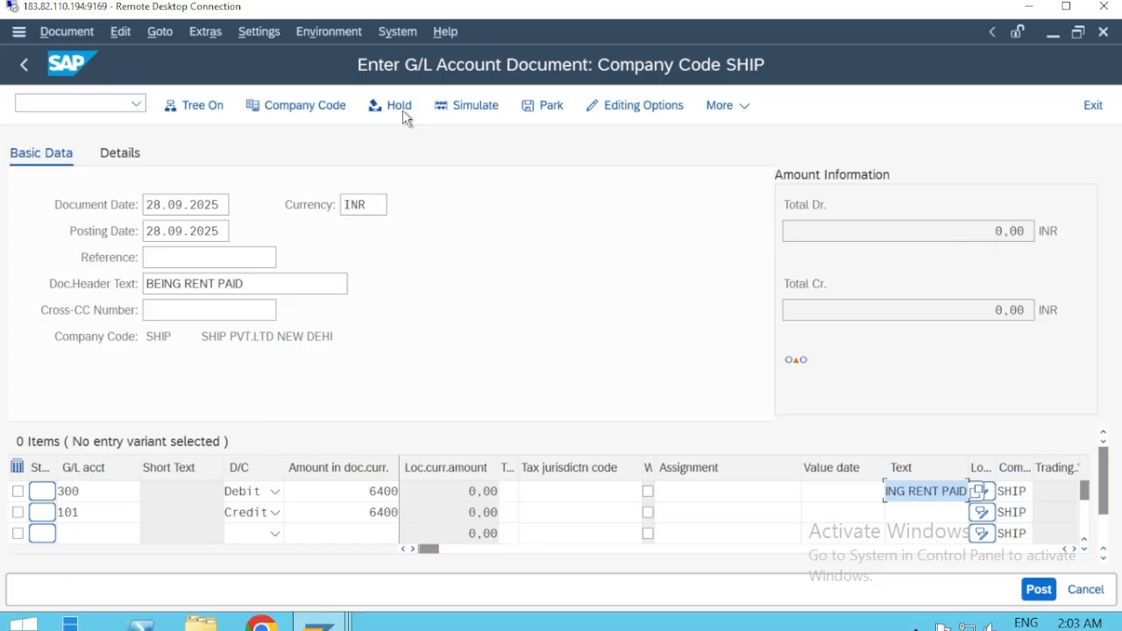
Step: Switch to Chrome, search Google for speed test in a new tab, and minimise the browser
{"action": "key", "text": "super"}
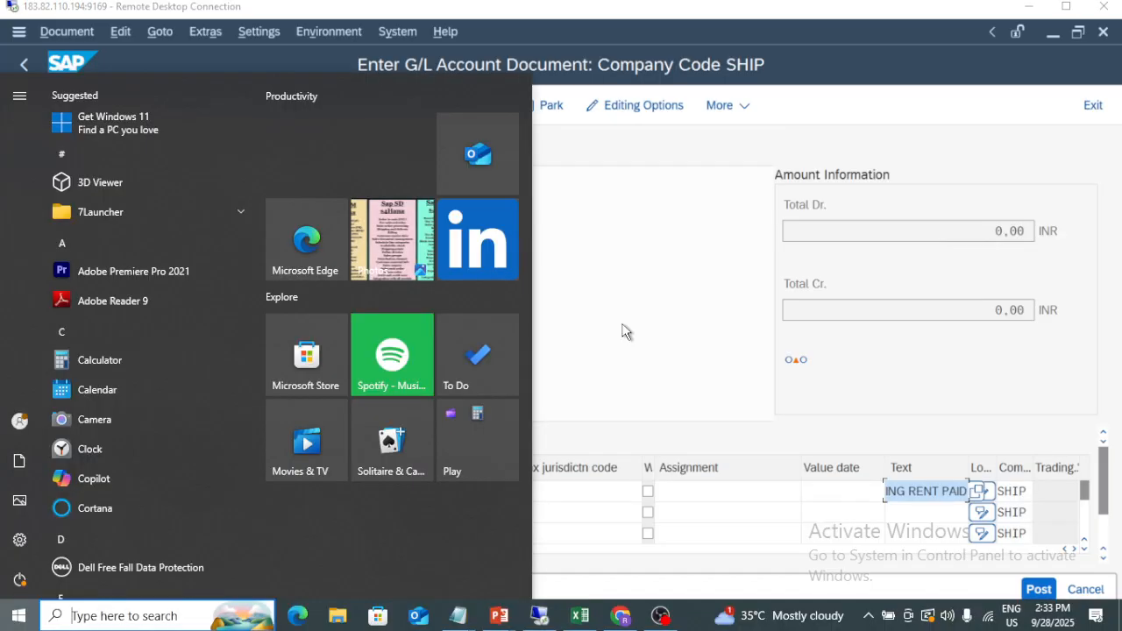
{"action": "left_click", "coordinate": [623, 325]}
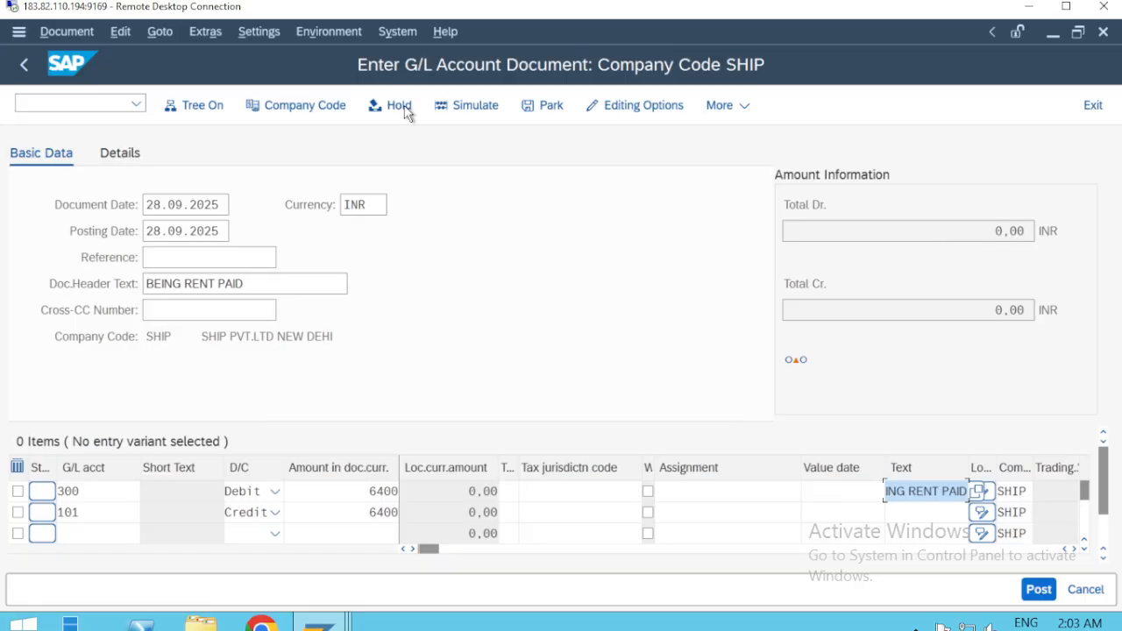
{"action": "key", "text": "super"}
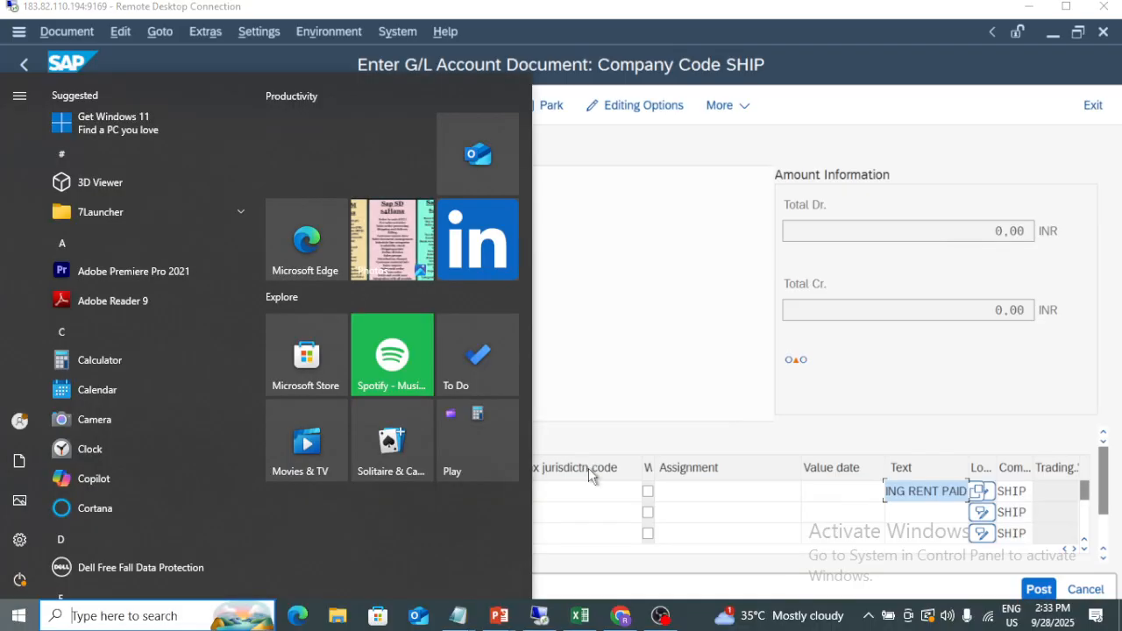
{"action": "left_click", "coordinate": [621, 615]}
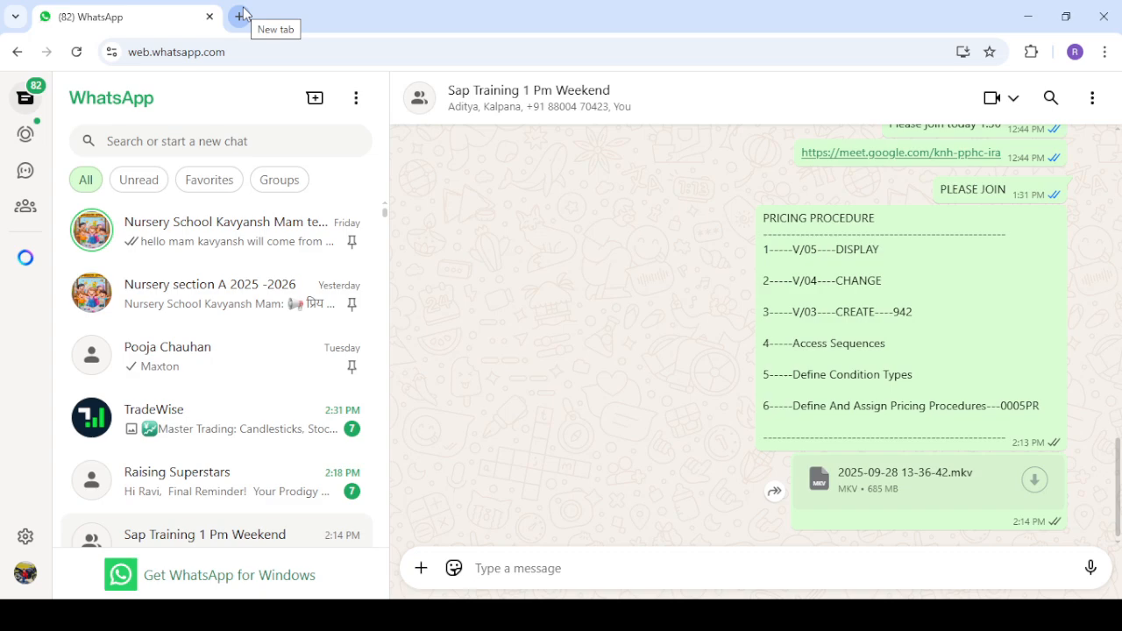
{"action": "scroll", "coordinate": [223, 313], "scroll_direction": "down", "scroll_amount": 1}
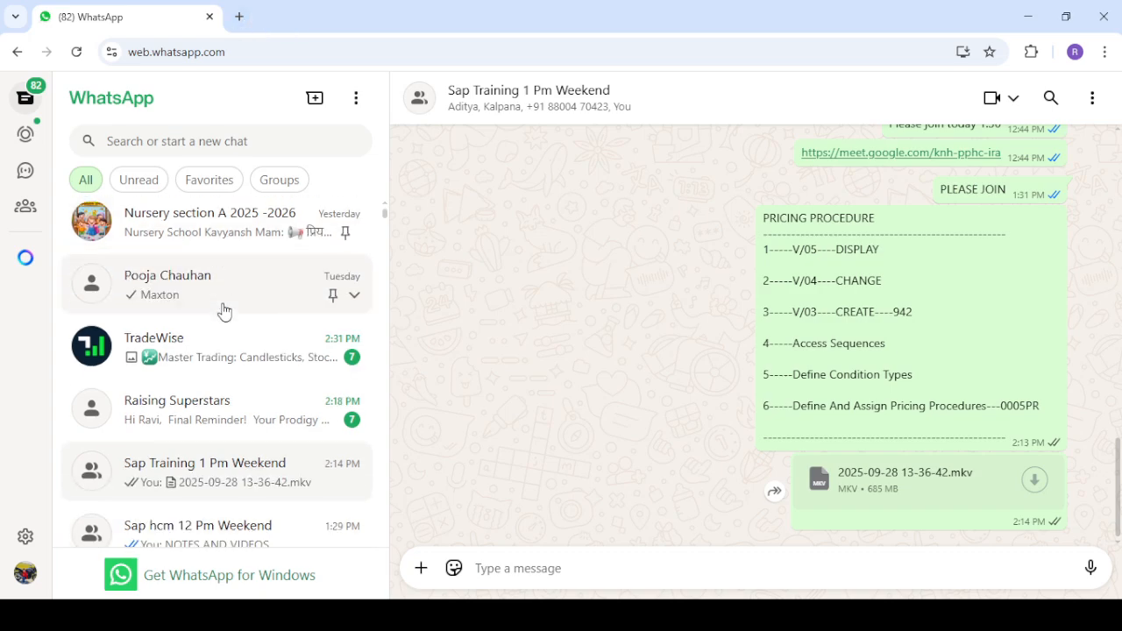
{"action": "left_click", "coordinate": [238, 19]}
{"action": "type", "text": "SP"}
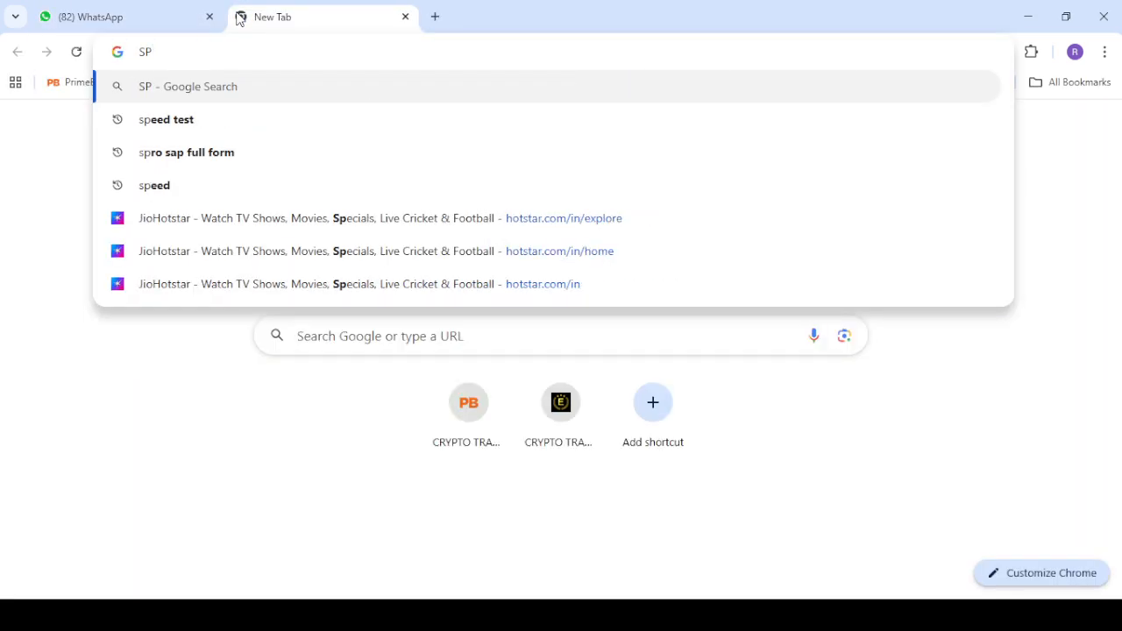
{"action": "key", "text": "Down"}
{"action": "key", "text": "Return"}
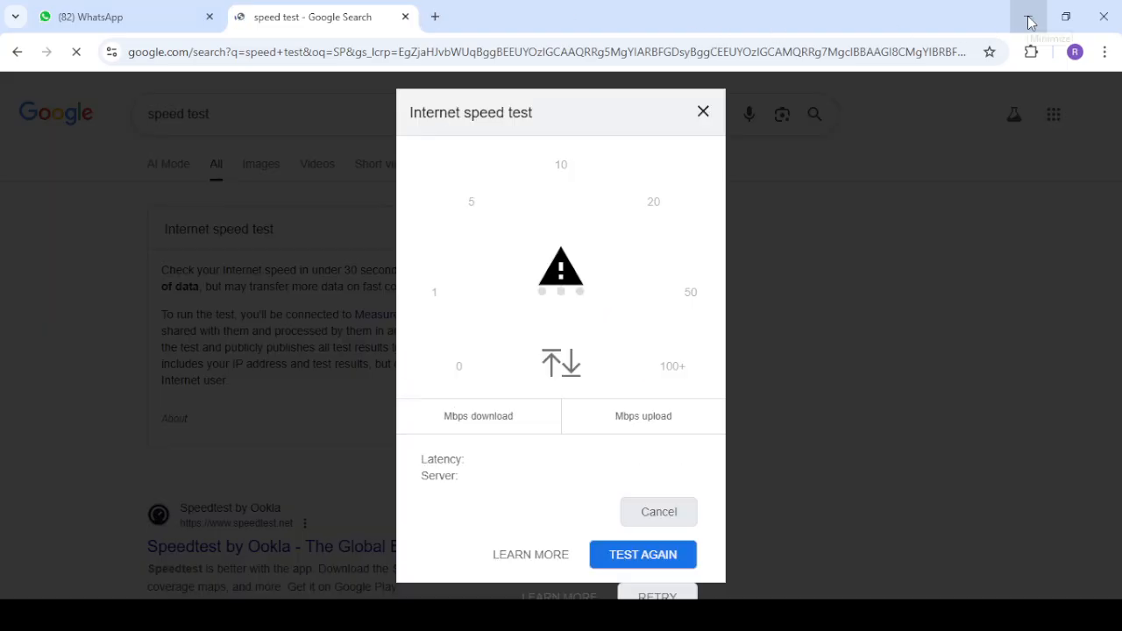
{"action": "left_click", "coordinate": [1029, 17]}
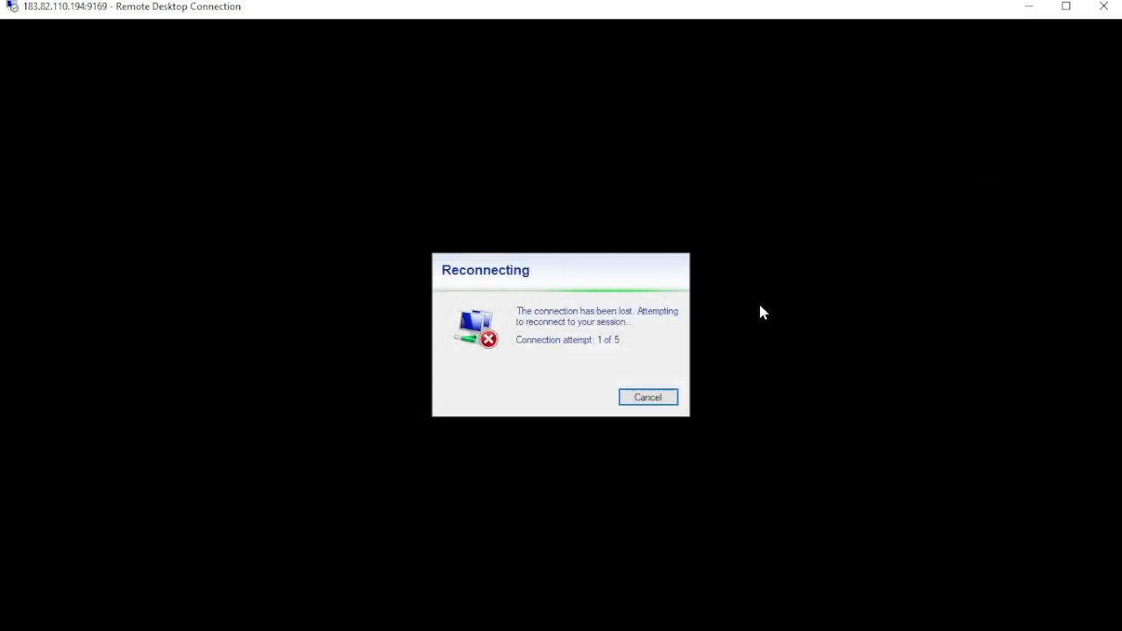
Step: Check the Wi-Fi connection and the list of available networks, and return to the SAP document
{"action": "key", "text": "super"}
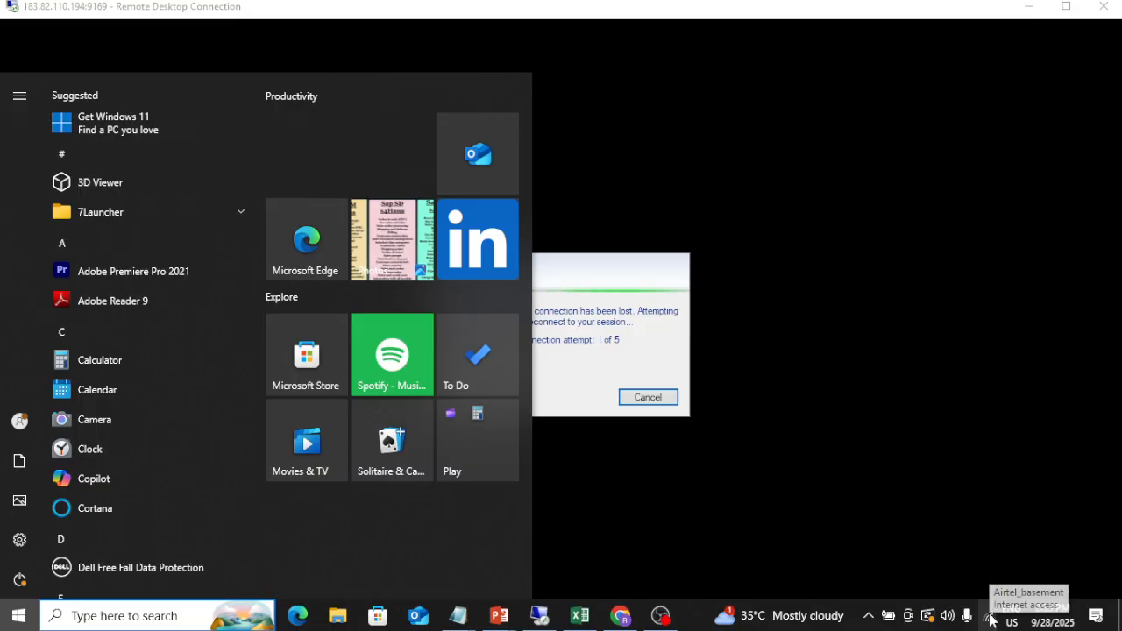
{"action": "left_click", "coordinate": [989, 620]}
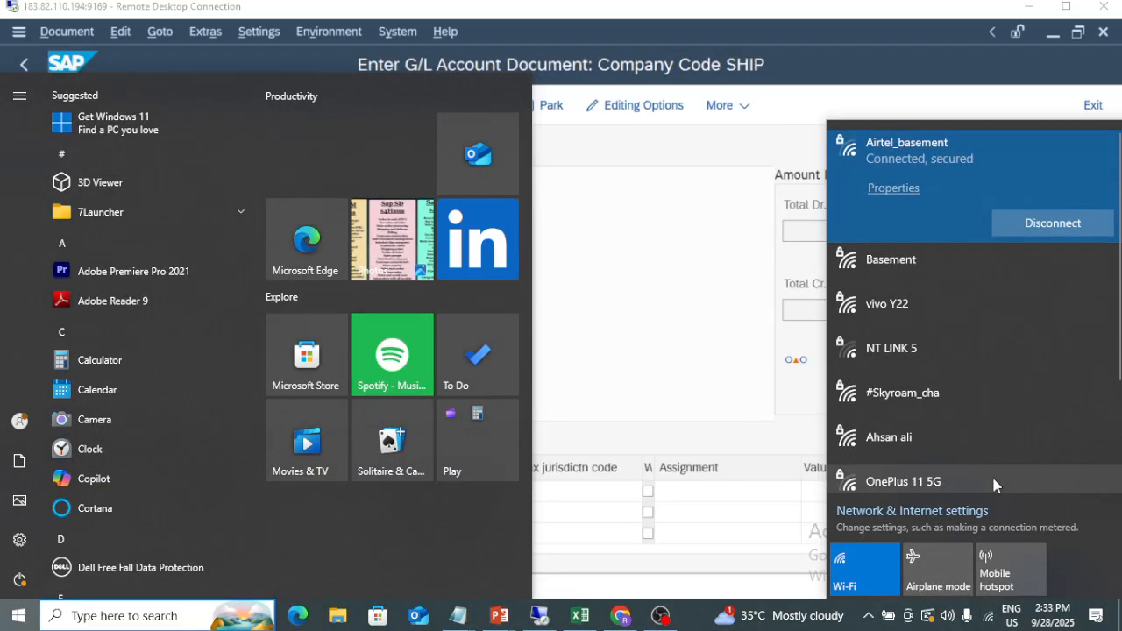
{"action": "scroll", "coordinate": [930, 390], "scroll_direction": "down", "scroll_amount": 4}
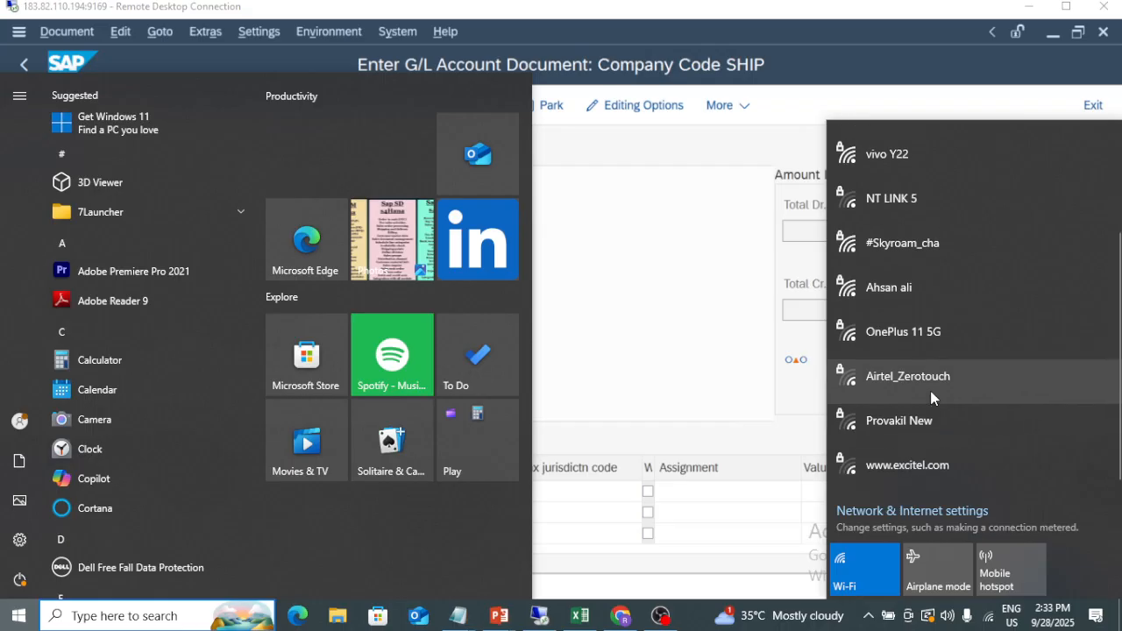
{"action": "scroll", "coordinate": [956, 466], "scroll_direction": "up", "scroll_amount": 3}
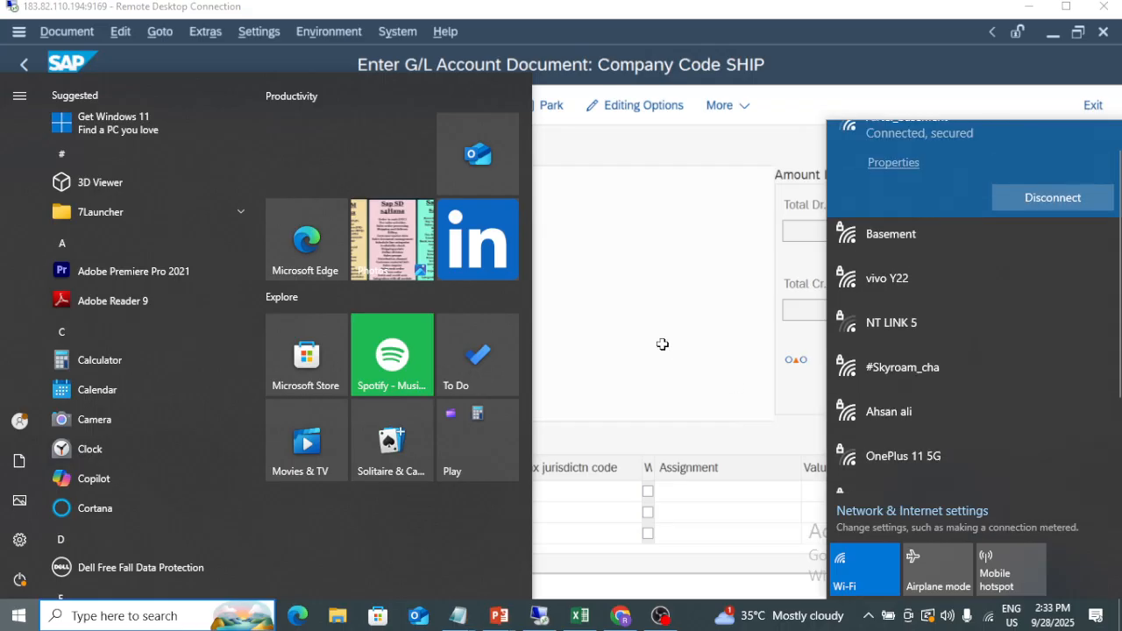
{"action": "left_click", "coordinate": [599, 308]}
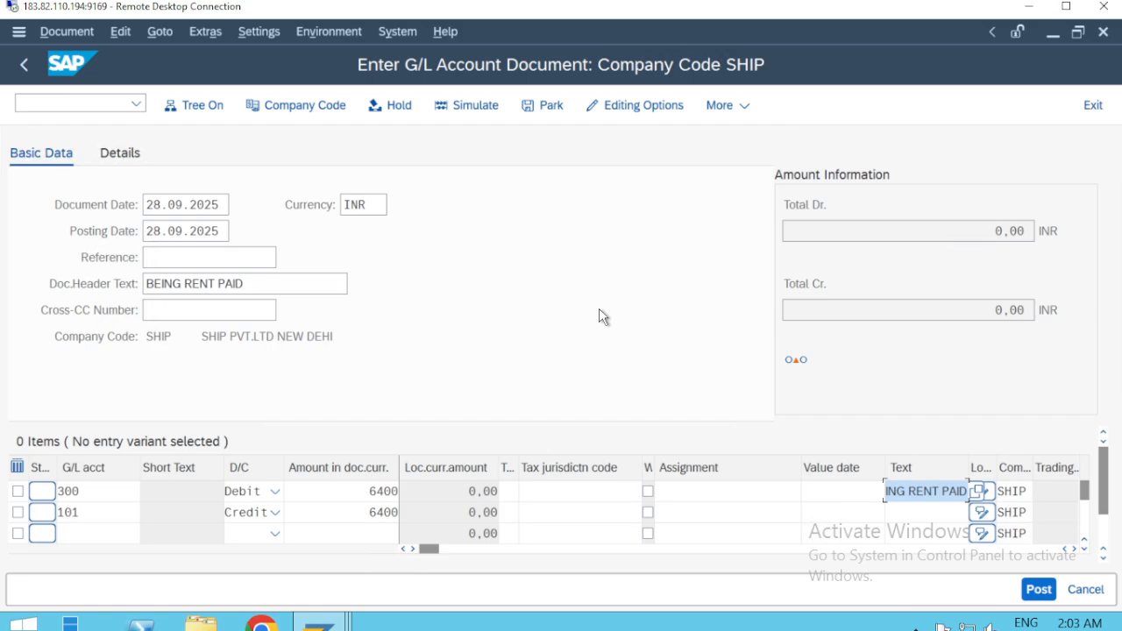
Step: Hold the rent payment document under the temporary document number INV-SHIP-1
{"action": "left_click", "coordinate": [397, 107]}
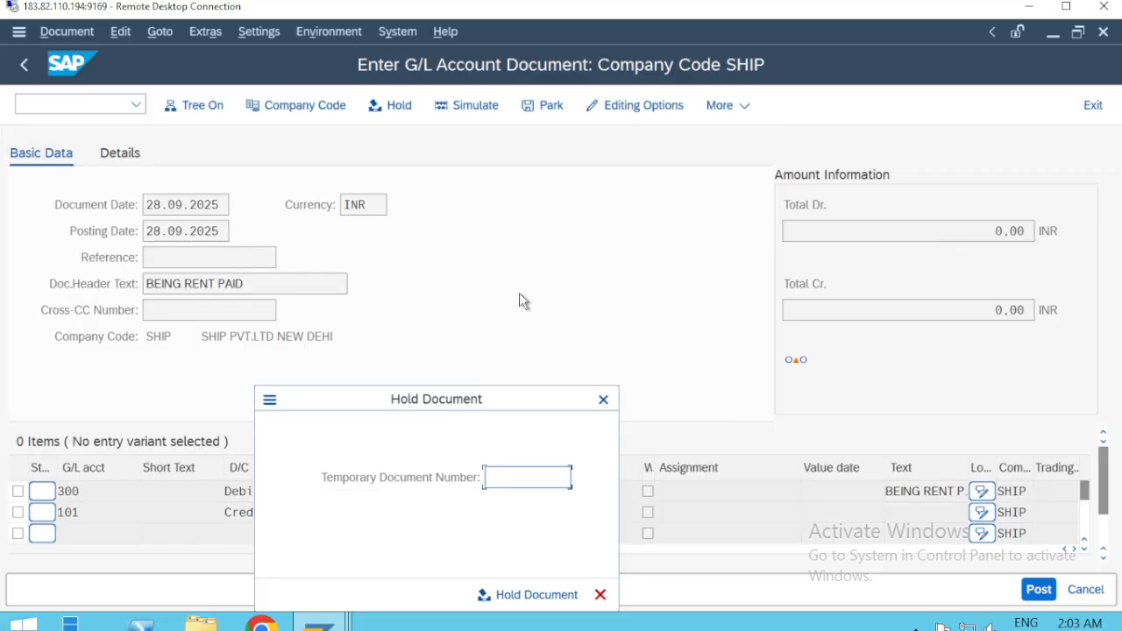
{"action": "type", "text": "INV-SHIP-1"}
{"action": "key", "text": "Return"}
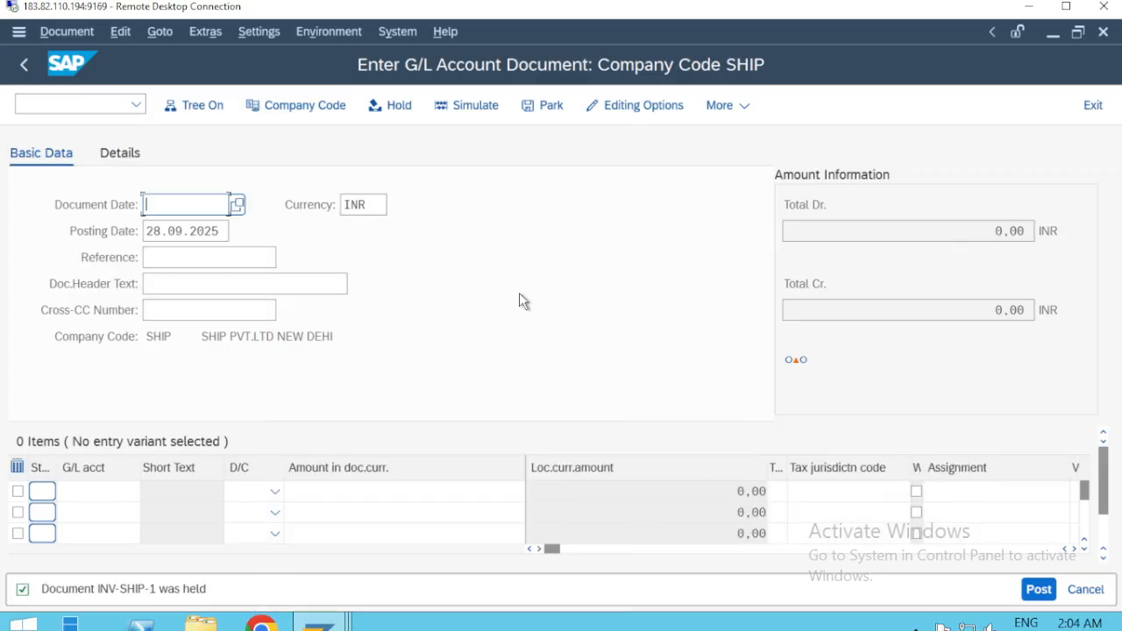
Step: Switch to Chrome, close the speed test tab, and close the browser to return to the SAP document
{"action": "key", "text": "alt+Tab"}
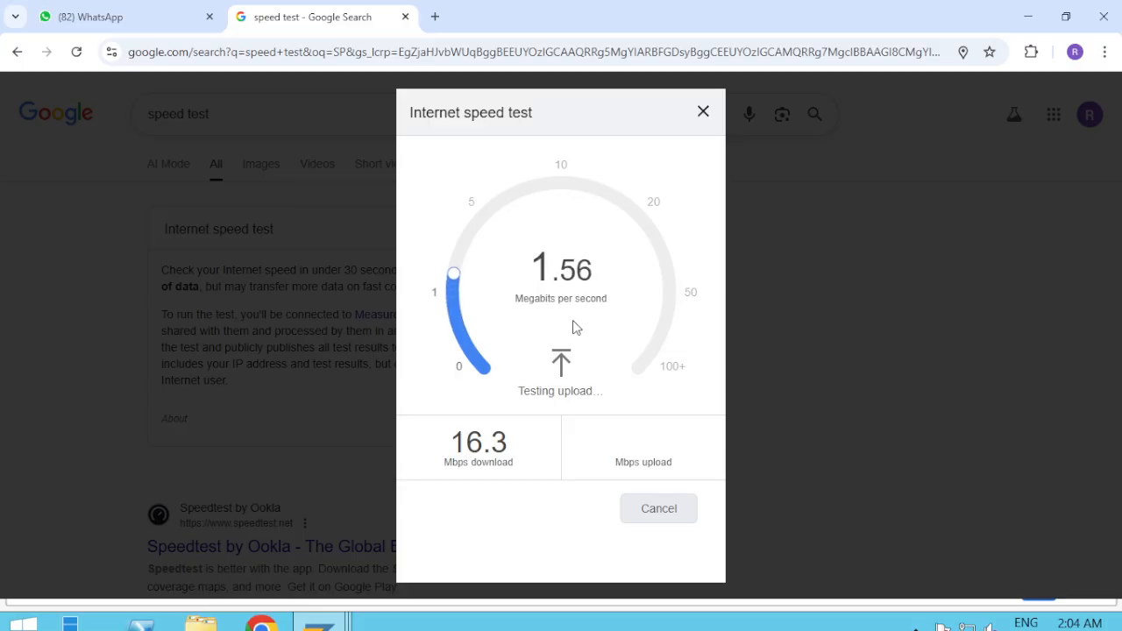
{"action": "left_click", "coordinate": [407, 18]}
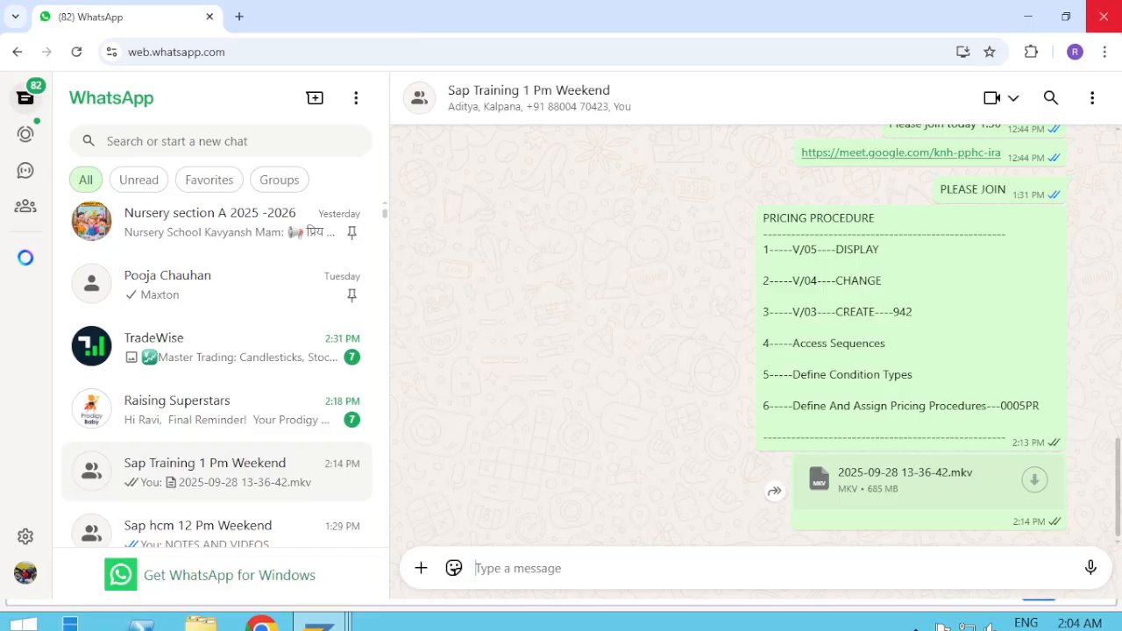
{"action": "left_click", "coordinate": [1104, 15]}
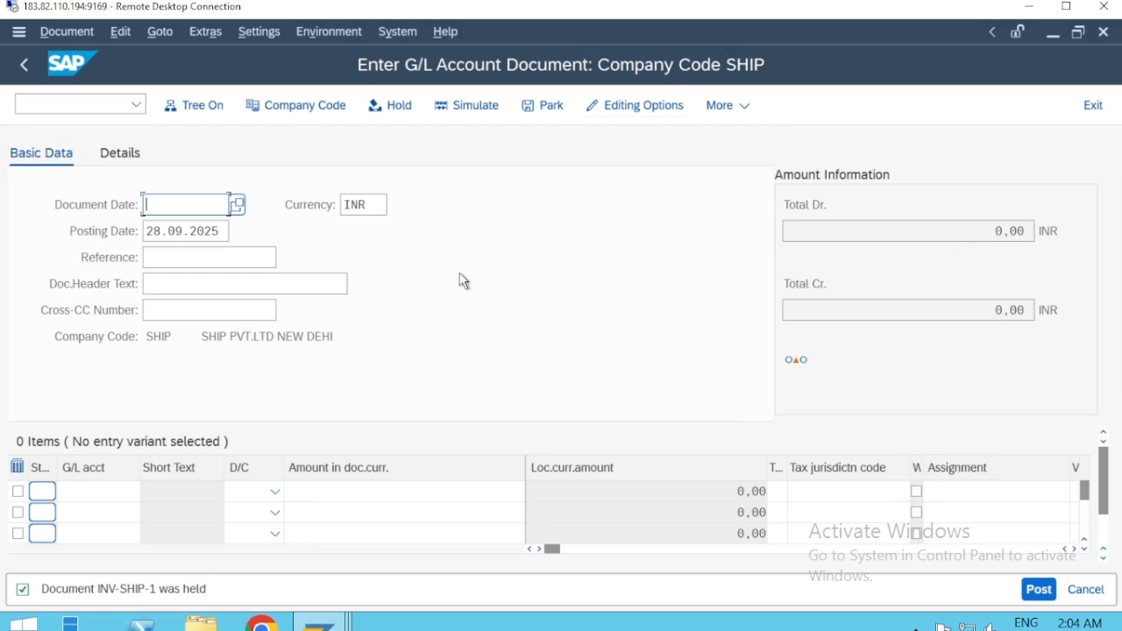
Step: Switch to Notepad, note TREE ON as step 5, and start line 6 of the list
{"action": "key", "text": "alt+Tab"}
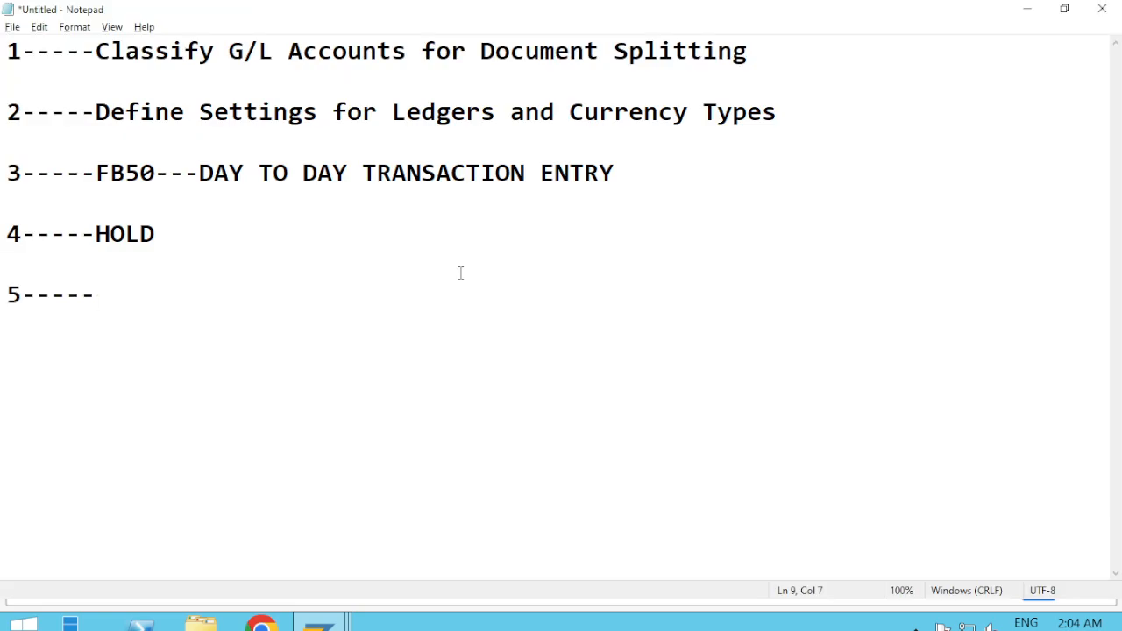
{"action": "type", "text": "TREE ON"}
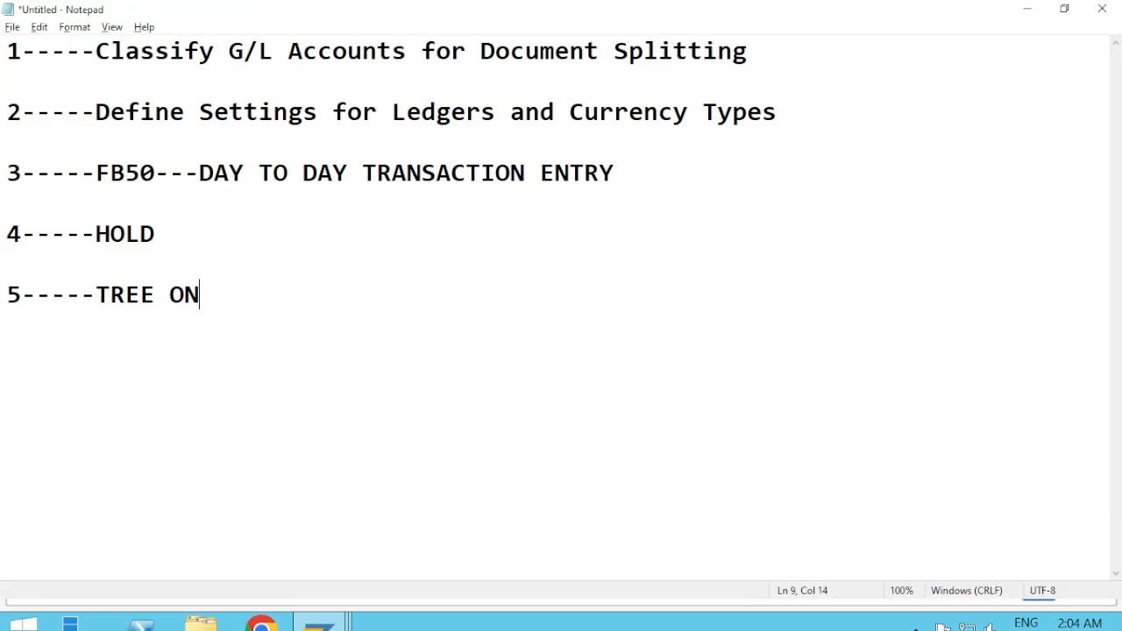
{"action": "key", "text": "Return"}
{"action": "key", "text": "Return"}
{"action": "type", "text": "6-----"}
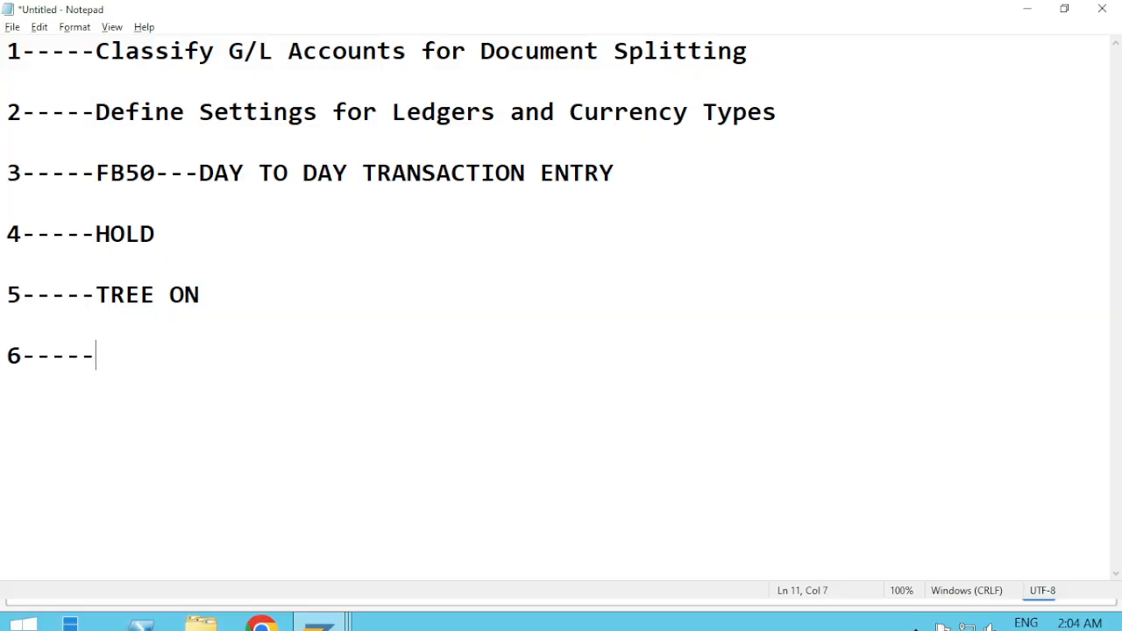
Step: Switch back to SAP, load the held document INV-SHIP-1 from the held documents tree, and hide the tree
{"action": "key", "text": "alt+Tab"}
{"action": "left_click", "coordinate": [186, 108]}
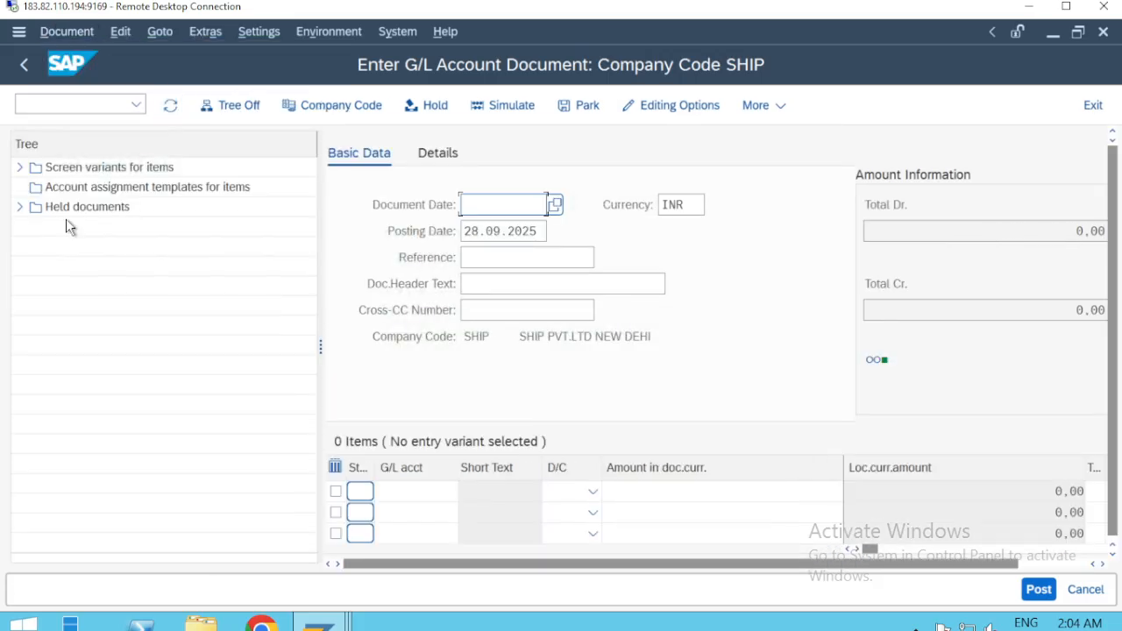
{"action": "left_click", "coordinate": [19, 207]}
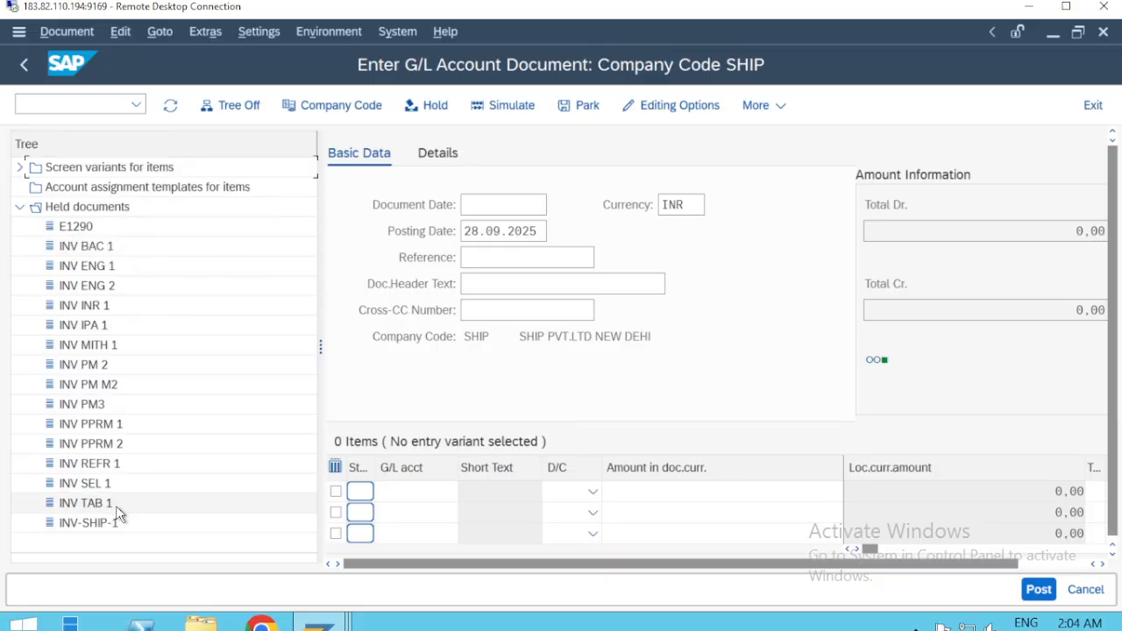
{"action": "left_click", "coordinate": [91, 522]}
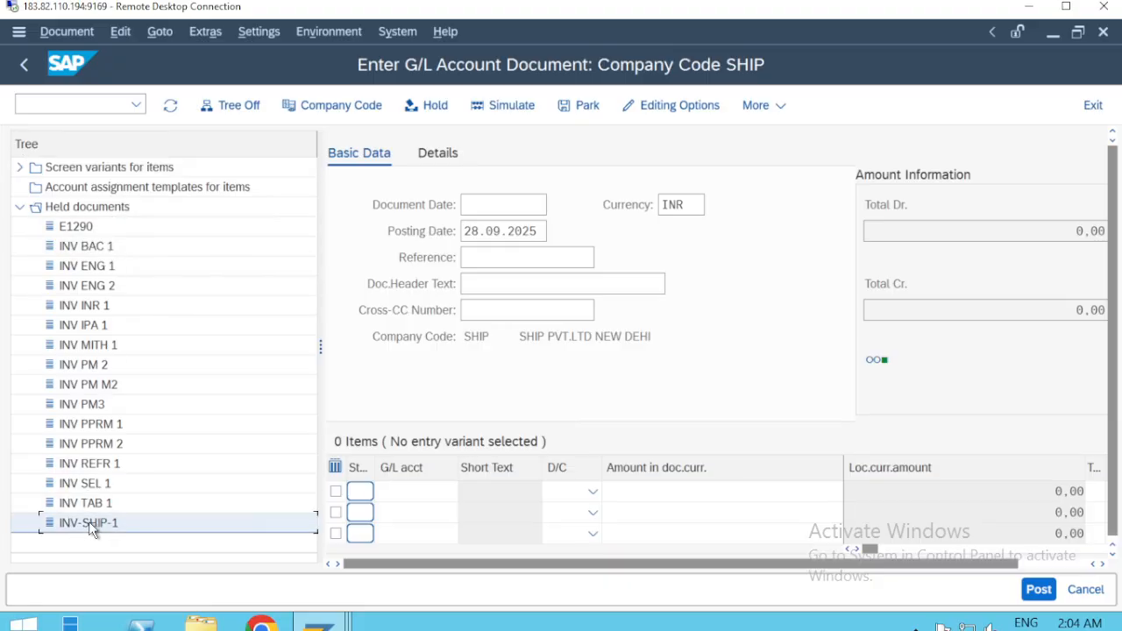
{"action": "double_click", "coordinate": [93, 522]}
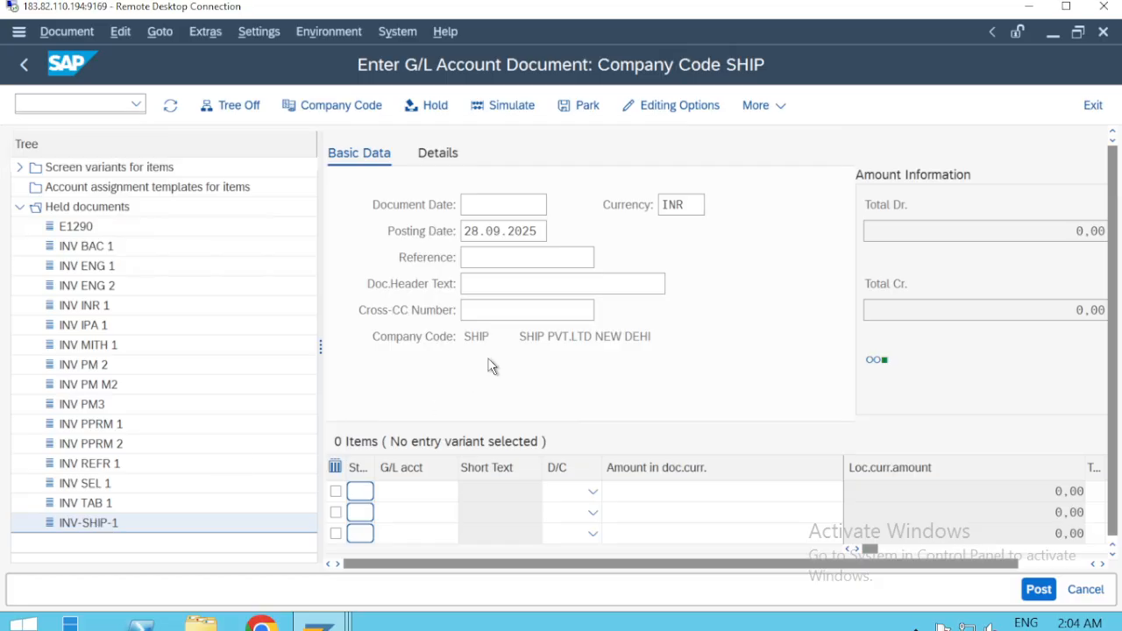
{"action": "left_click", "coordinate": [228, 106]}
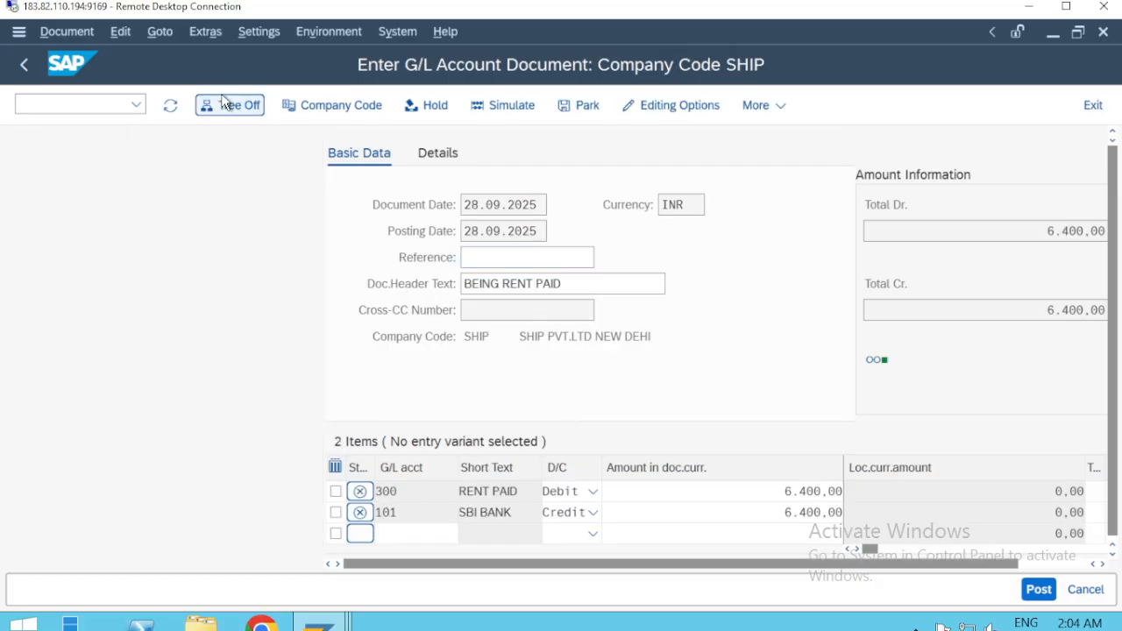
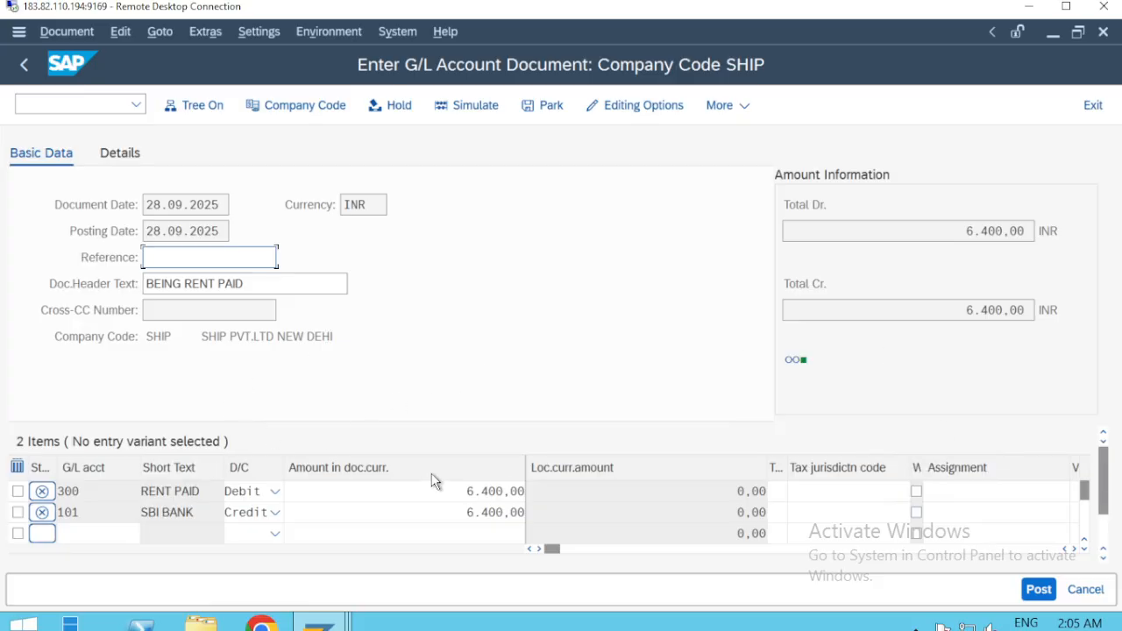
{"action": "left_click", "coordinate": [98, 533]}
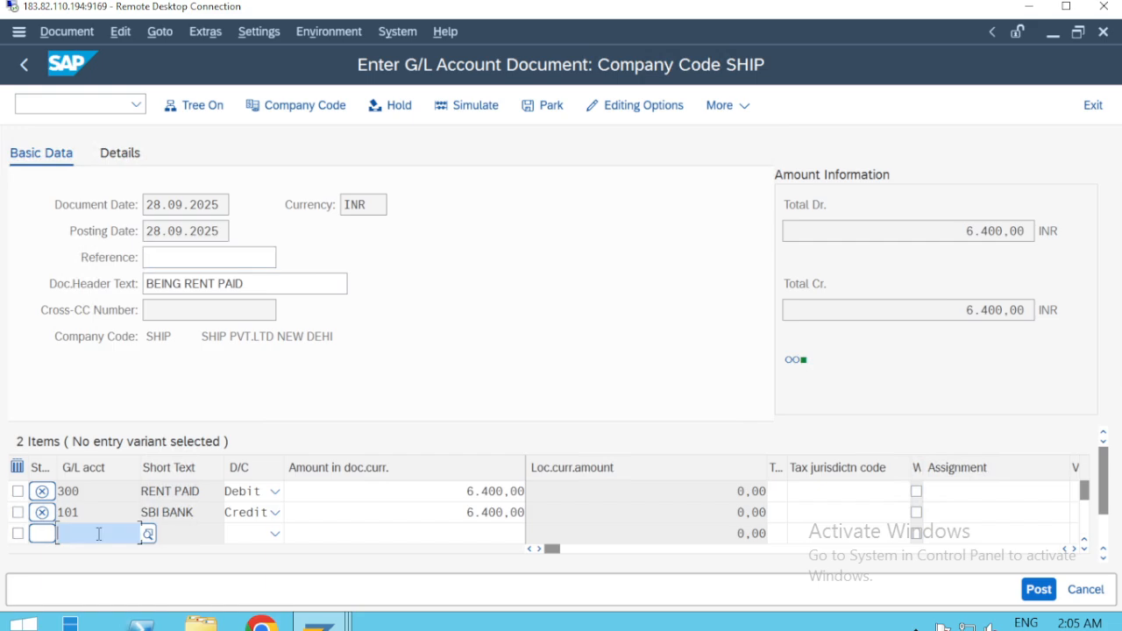
{"action": "type", "text": "CASH"}
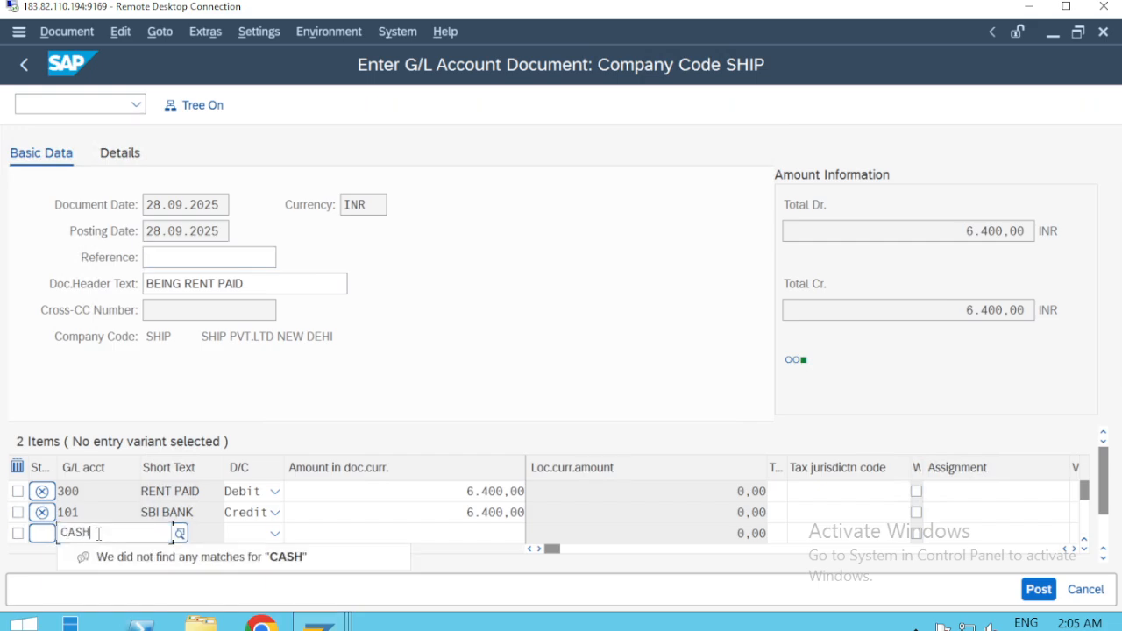
{"action": "key", "text": "BackSpace"}
{"action": "key", "text": "BackSpace"}
{"action": "key", "text": "BackSpace"}
{"action": "key", "text": "BackSpace"}
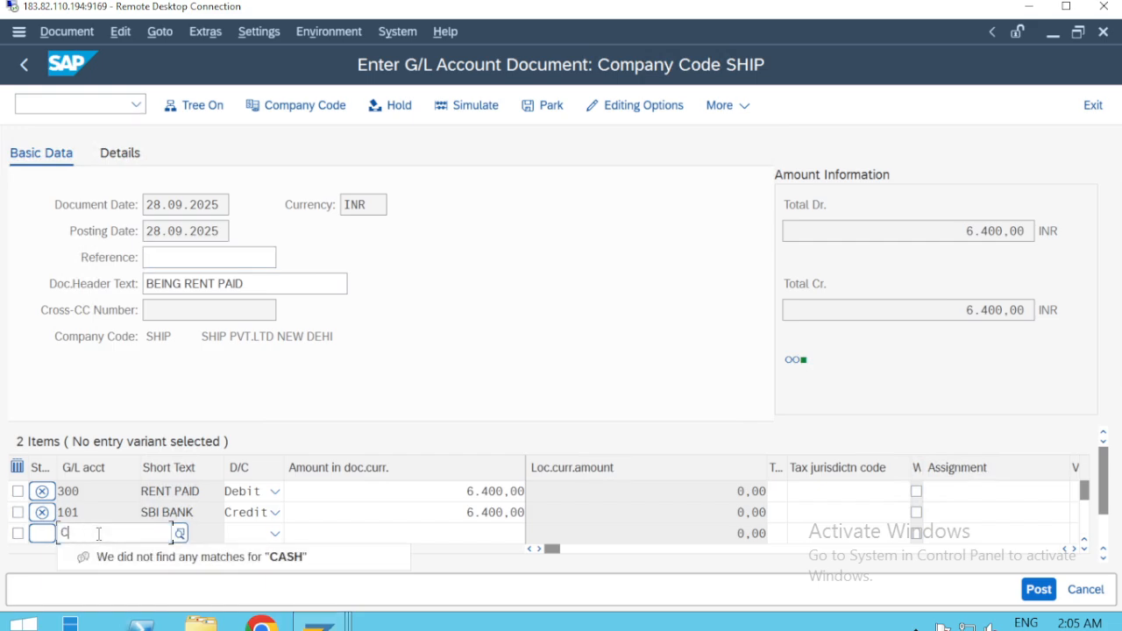
{"action": "type", "text": "BUIL"}
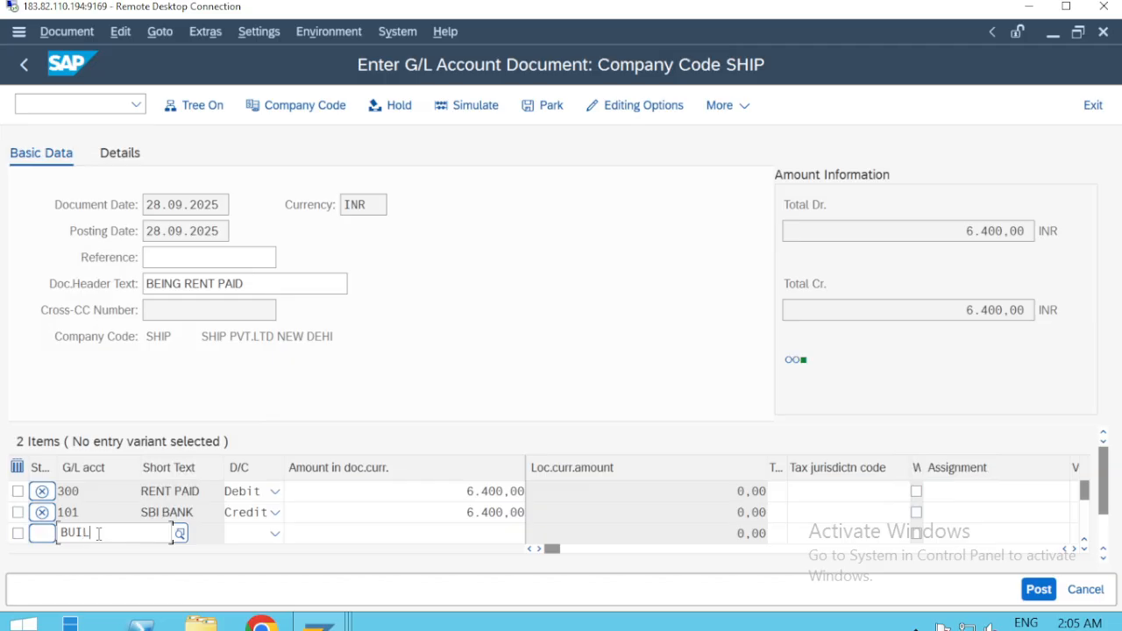
{"action": "key", "text": "BackSpace"}
{"action": "key", "text": "BackSpace"}
{"action": "key", "text": "BackSpace"}
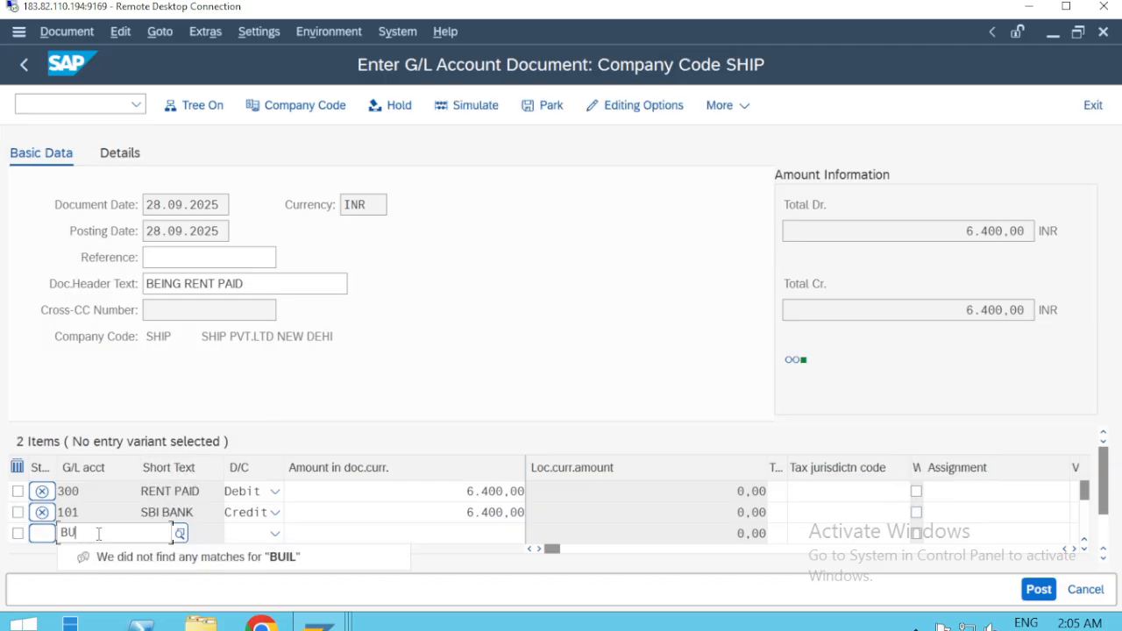
{"action": "key", "text": "BackSpace"}
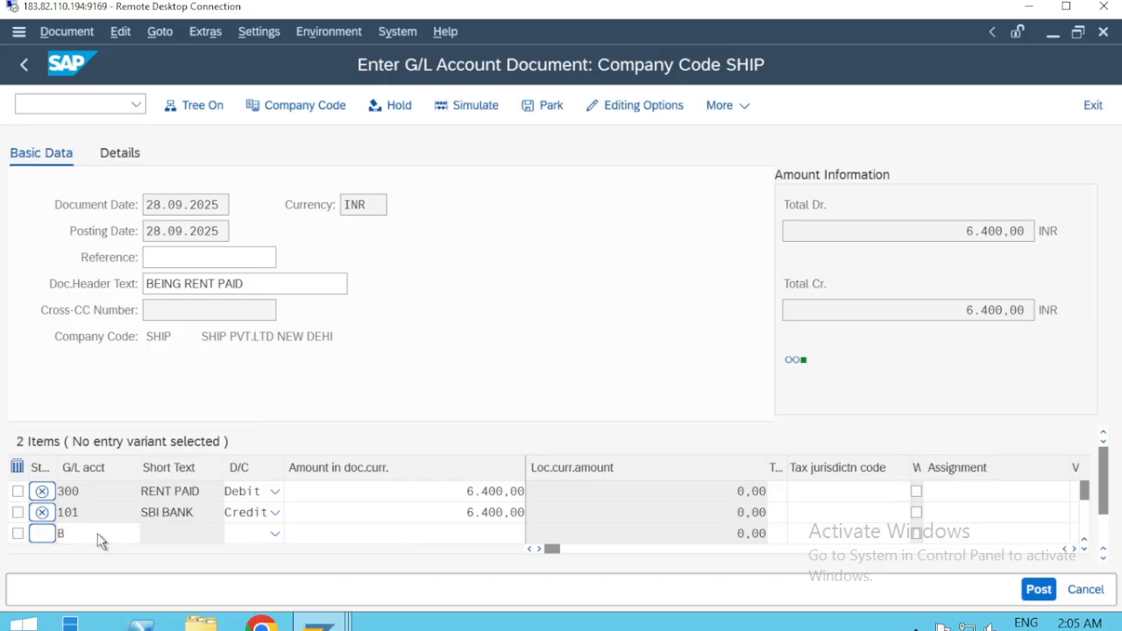
{"action": "type", "text": "BANK"}
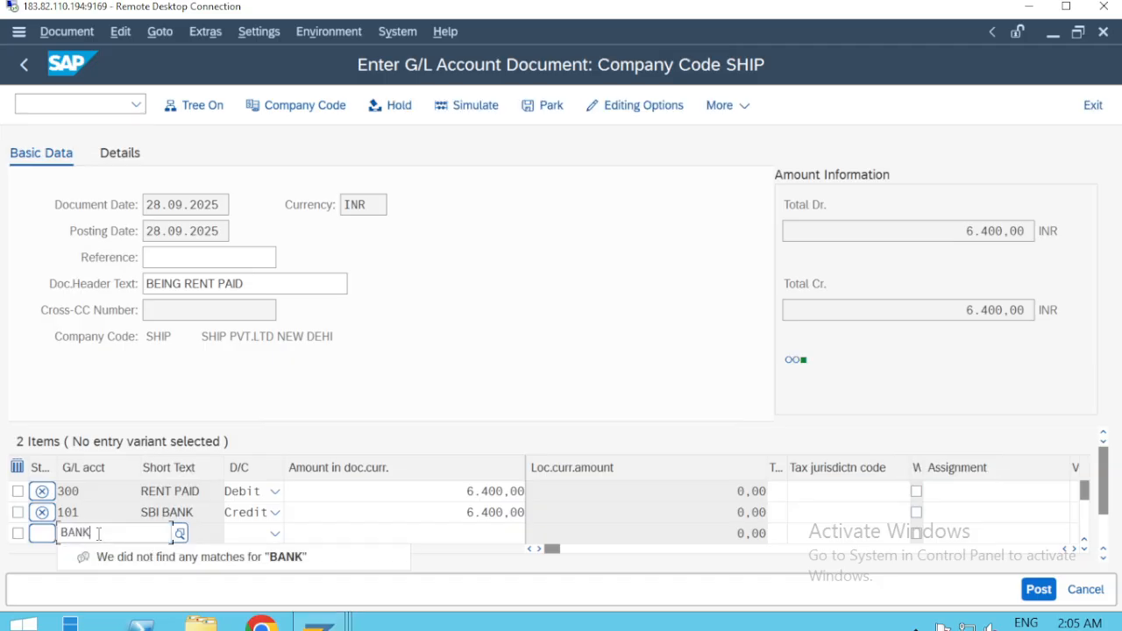
{"action": "key", "text": "BackSpace"}
{"action": "key", "text": "BackSpace"}
{"action": "key", "text": "BackSpace"}
{"action": "key", "text": "BackSpace"}
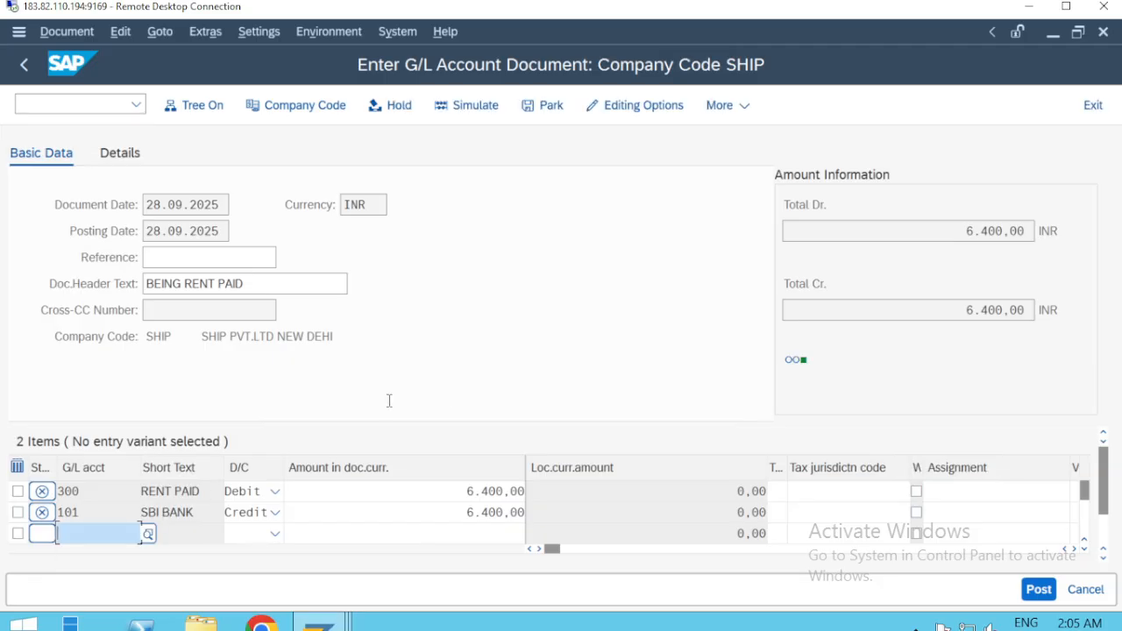
Step: Maximise the remote session, validate the rent document's line items, and simulate the posting, accepting the account warnings
{"action": "left_click", "coordinate": [1063, 8]}
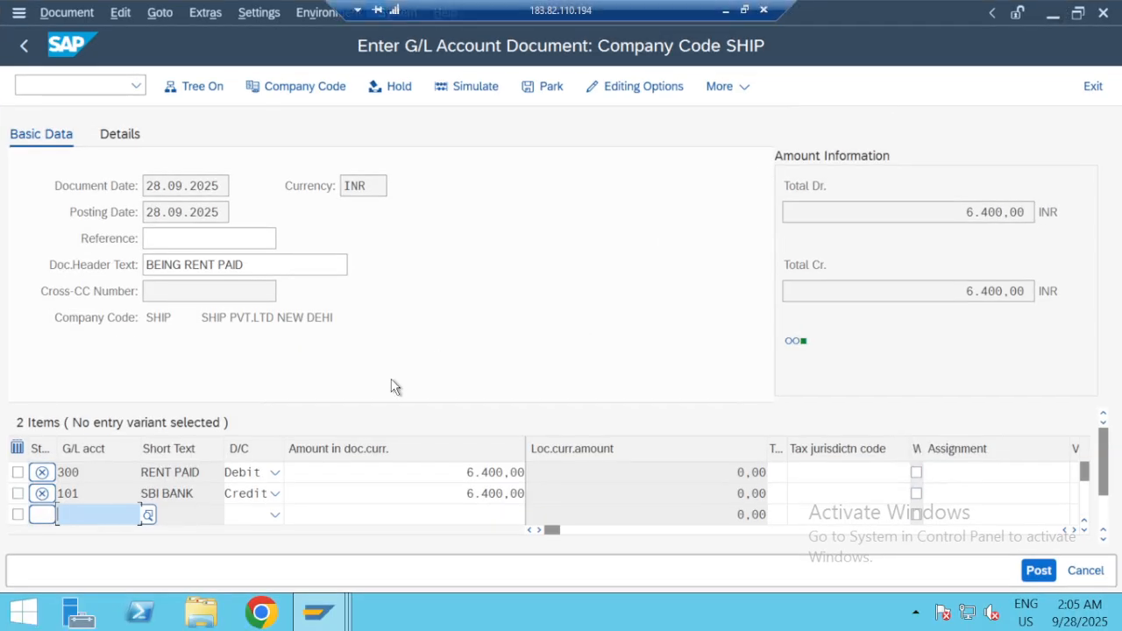
{"action": "left_click", "coordinate": [435, 485]}
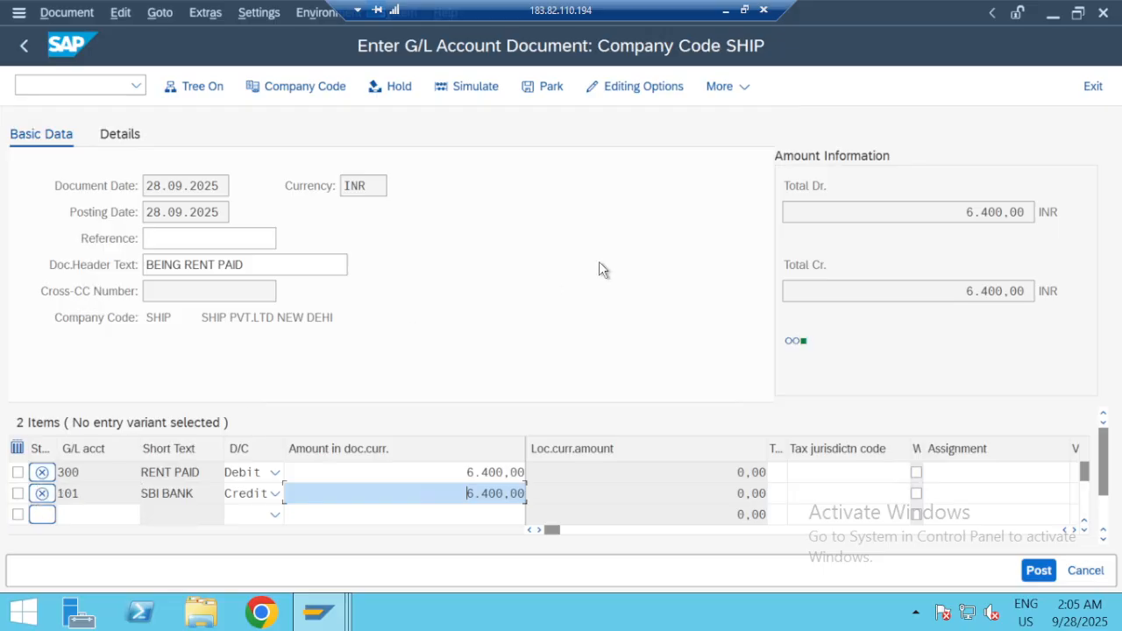
{"action": "key", "text": "Return"}
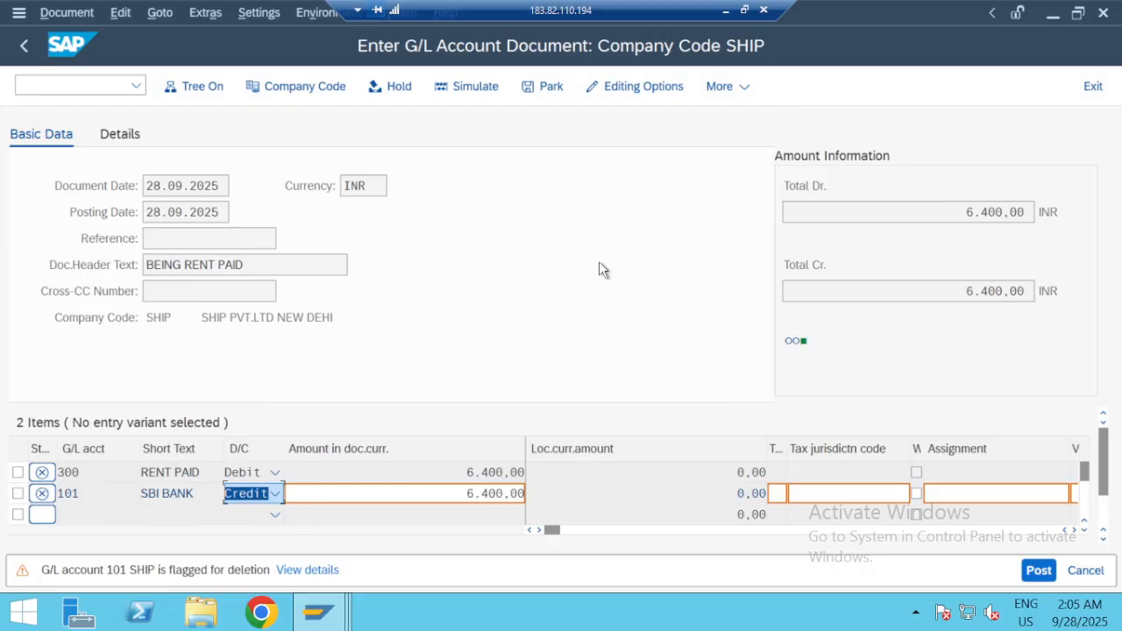
{"action": "key", "text": "Return"}
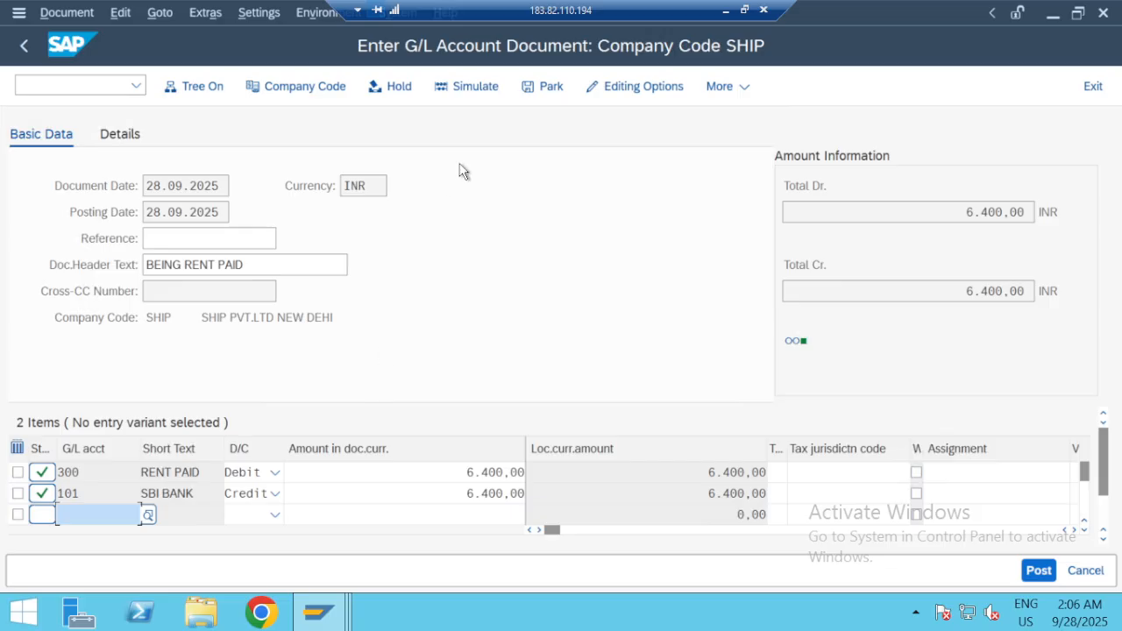
{"action": "left_click", "coordinate": [474, 88]}
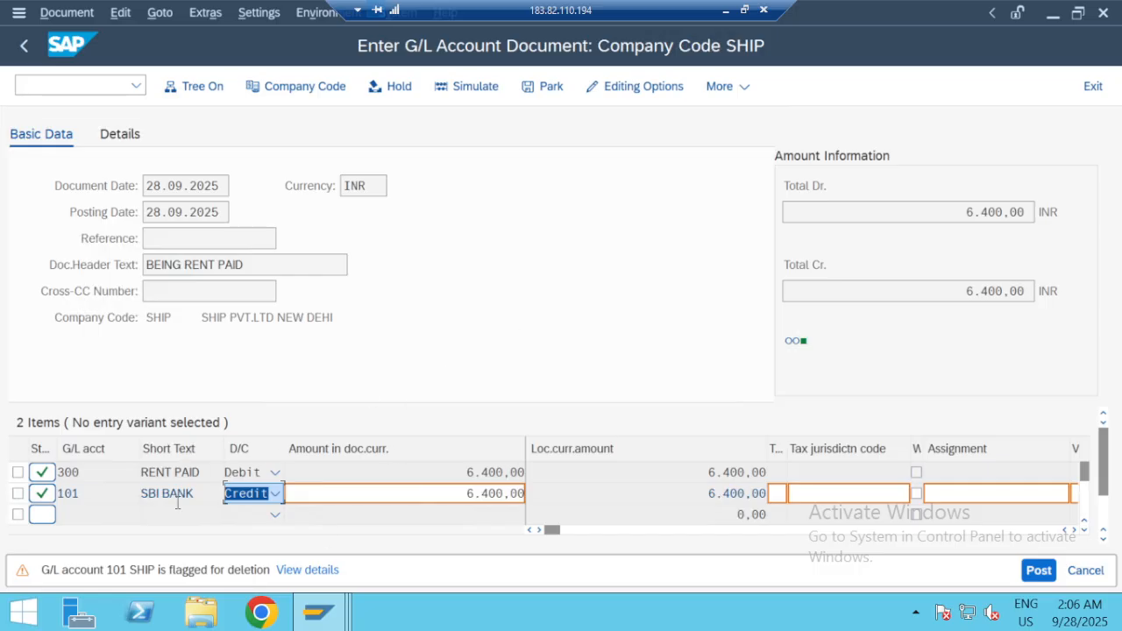
{"action": "key", "text": "Return"}
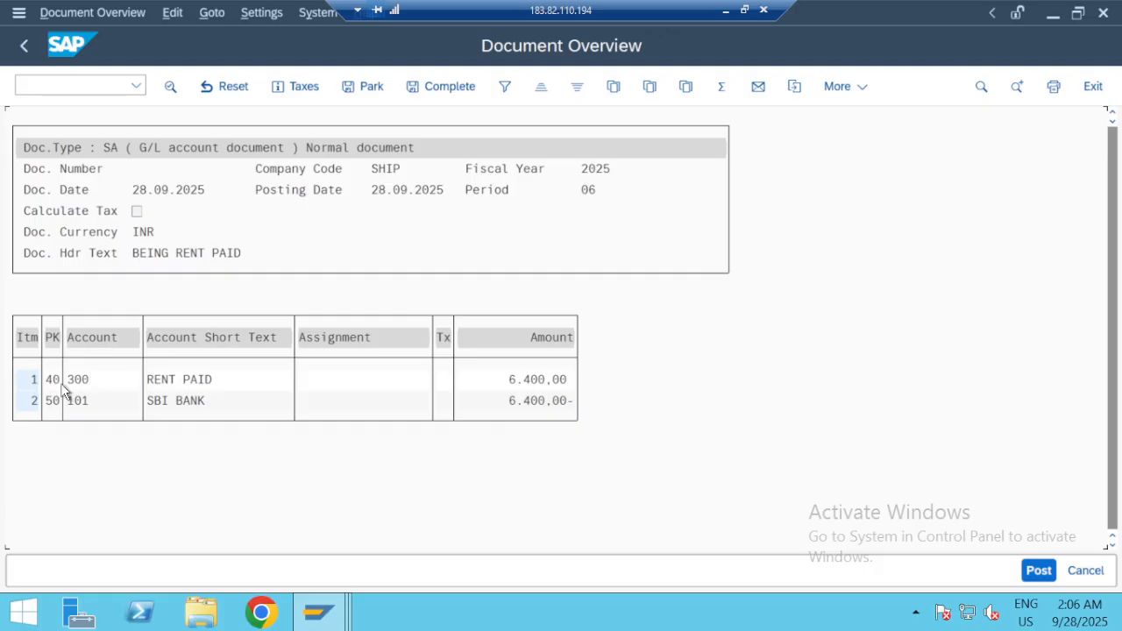
Step: Restore the remote session window, switch to Notepad, and add a long dashed separator below line 6
{"action": "left_click", "coordinate": [745, 10]}
{"action": "key", "text": "alt+Tab"}
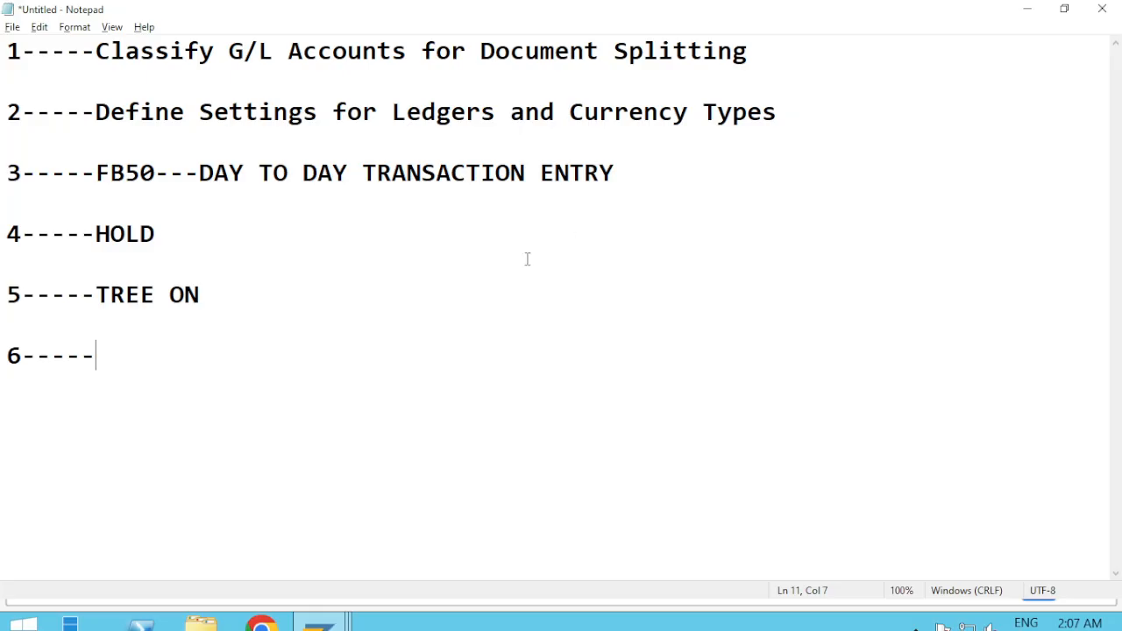
{"action": "key", "text": "Return"}
{"action": "key", "text": "Return"}
{"action": "type", "text": "---------------------------------------------------------"}
{"action": "key", "text": "Return"}
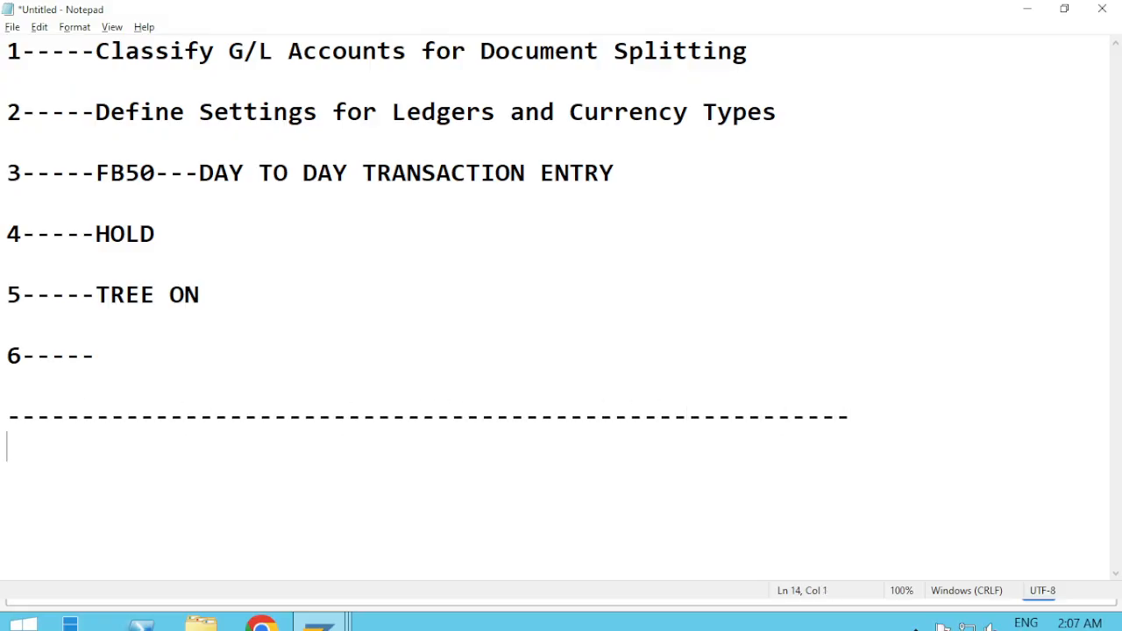
Step: Note 40---DR and 50---CR on two consecutive lines below the long separator, leaving one blank line above them
{"action": "key", "text": "Return"}
{"action": "type", "text": "4-"}
{"action": "key", "text": "BackSpace"}
{"action": "type", "text": "0"}
{"action": "key", "text": "Return"}
{"action": "type", "text": "5"}
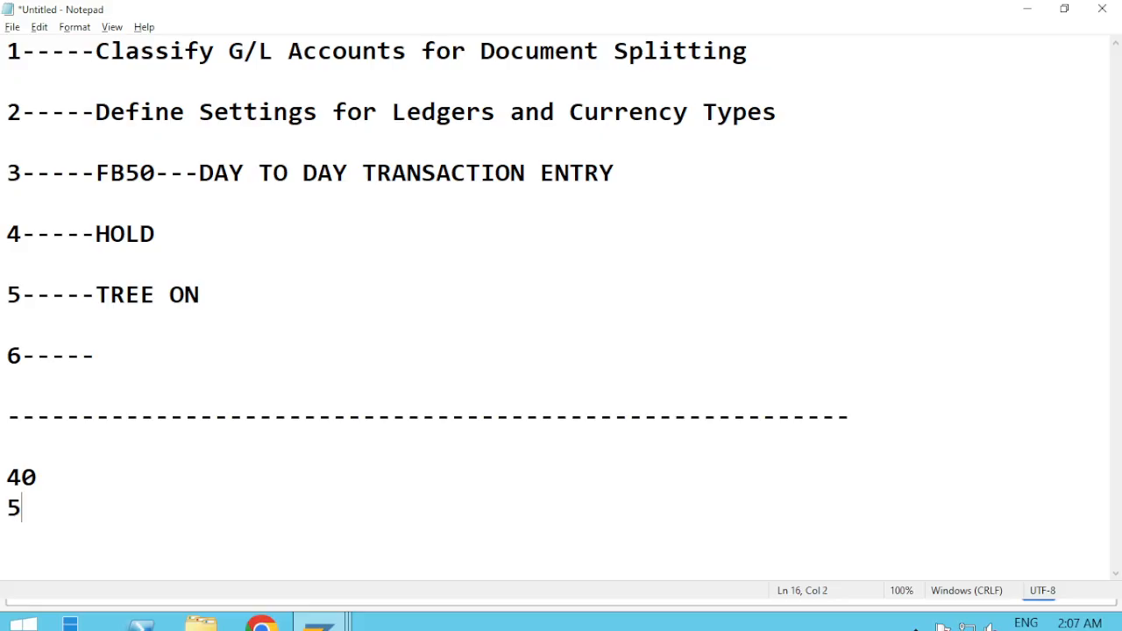
{"action": "type", "text": "0"}
{"action": "key", "text": "Up"}
{"action": "type", "text": "---"}
{"action": "key", "text": "Down"}
{"action": "type", "text": "---"}
{"action": "key", "text": "Up"}
{"action": "type", "text": "DR"}
{"action": "key", "text": "Down"}
{"action": "type", "text": "CR"}
{"action": "key", "text": "Up"}
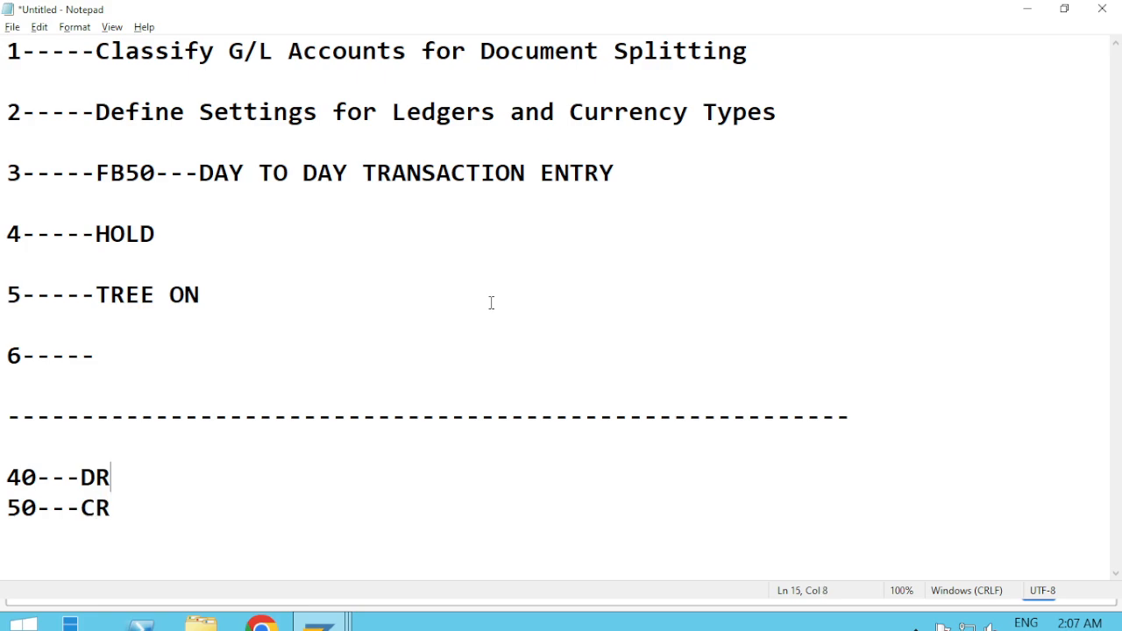
Step: Add the heading POSTING KEY above the 40 and 50 lines and a short dashed separator beneath them
{"action": "key", "text": "Up"}
{"action": "type", "text": "POSTI"}
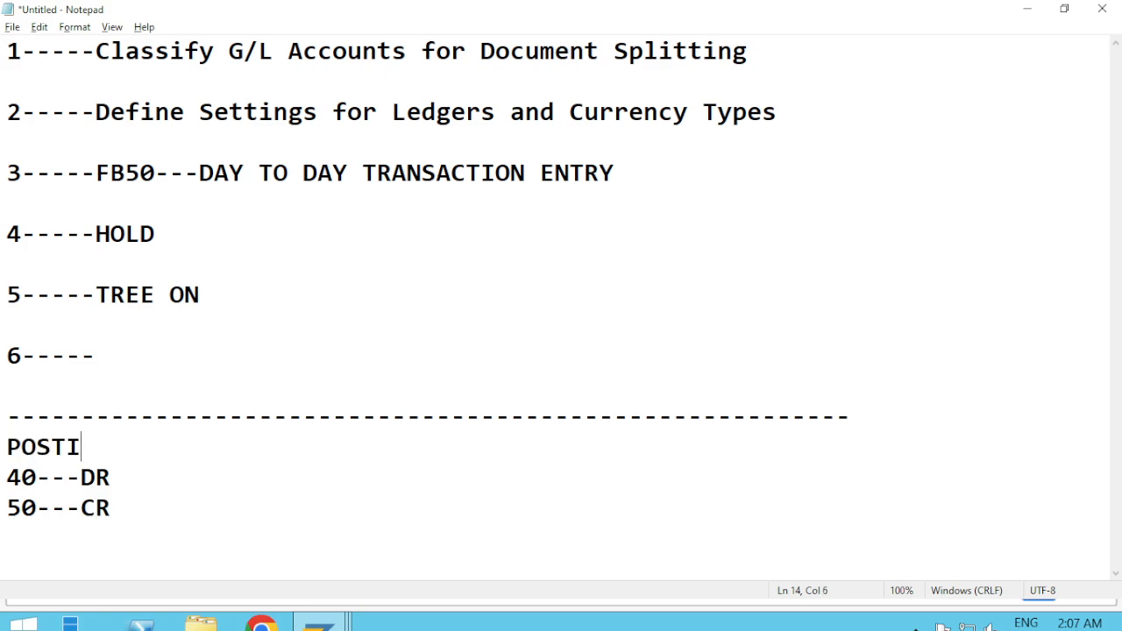
{"action": "type", "text": "NG KEY"}
{"action": "key", "text": "Down"}
{"action": "key", "text": "Down"}
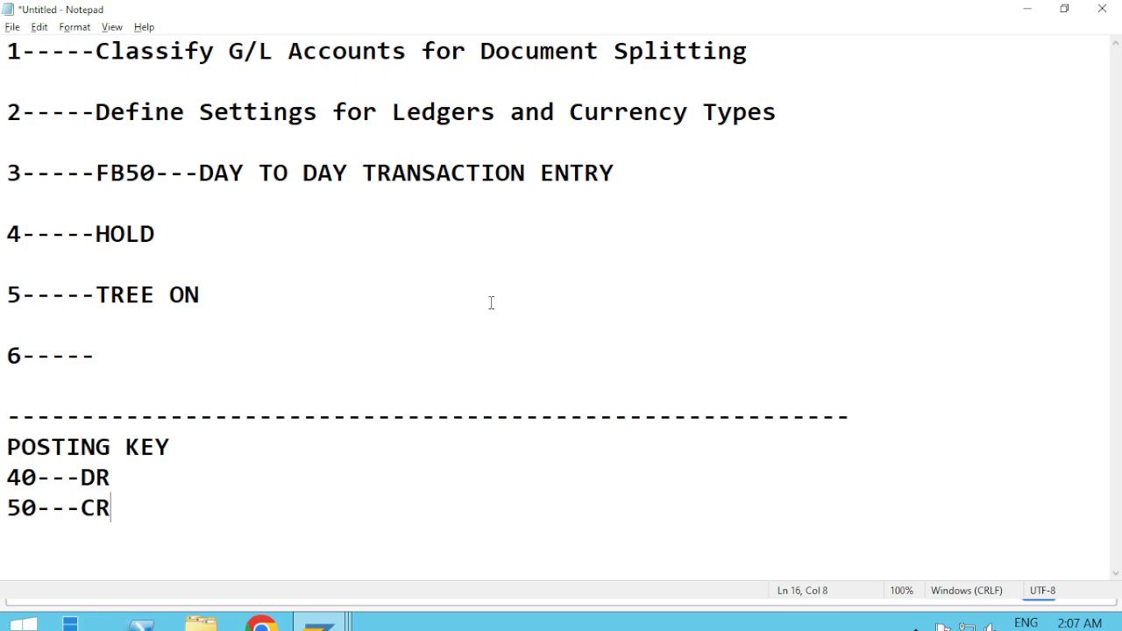
{"action": "key", "text": "Return"}
{"action": "type", "text": "-------------------"}
Step: Add the heading DOCUMENT TYPES directly beneath the short dashed separator that closes the POSTING KEY notes
{"action": "key", "text": "Return"}
{"action": "key", "text": "Return"}
{"action": "key", "text": "Return"}
{"action": "key", "text": "Return"}
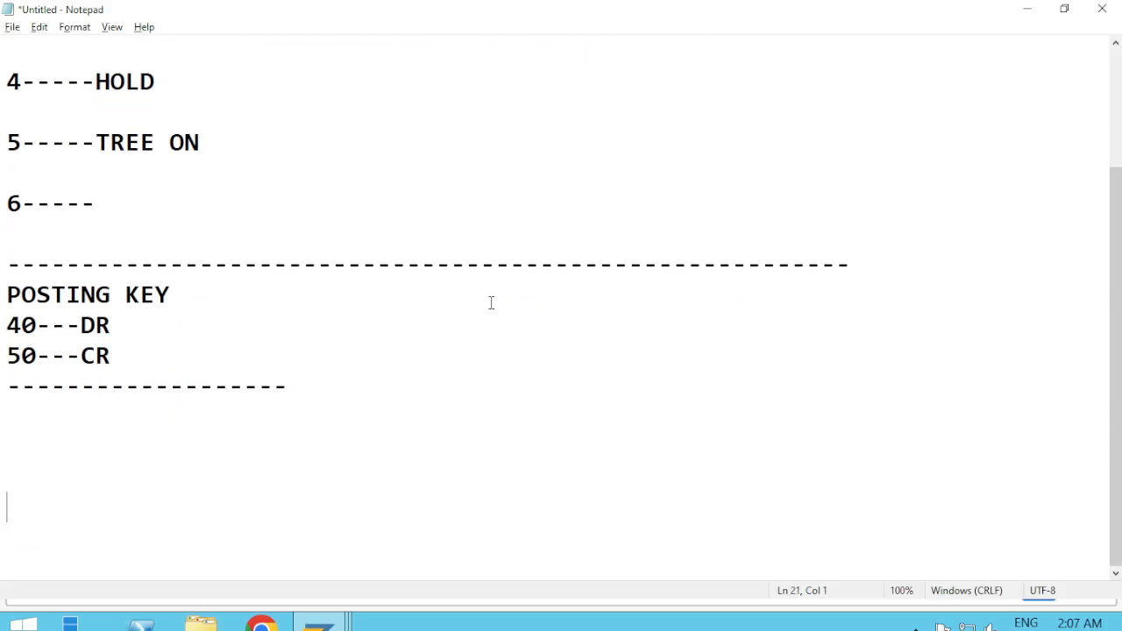
{"action": "key", "text": "Up"}
{"action": "key", "text": "Up"}
{"action": "key", "text": "Up"}
{"action": "key", "text": "Up"}
{"action": "key", "text": "Down"}
{"action": "type", "text": "DOCUMENT TYPES"}
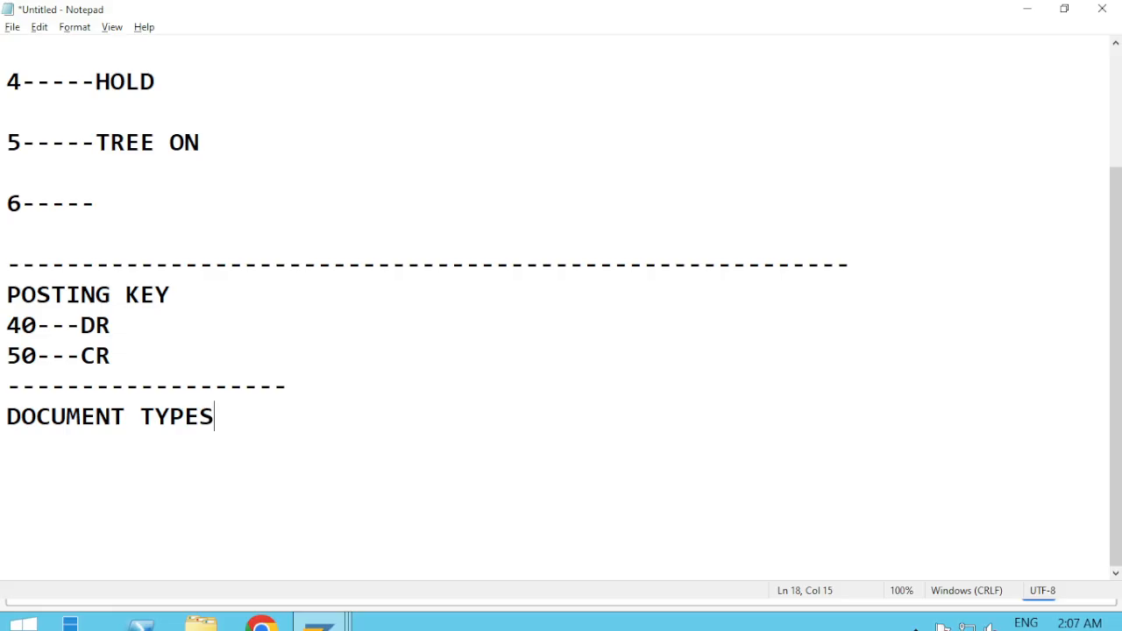
Step: Note SA under the DOCUMENT TYPES heading and close the section with a short dashed separator
{"action": "key", "text": "Return"}
{"action": "type", "text": "SA"}
{"action": "key", "text": "Return"}
{"action": "type", "text": "----"}
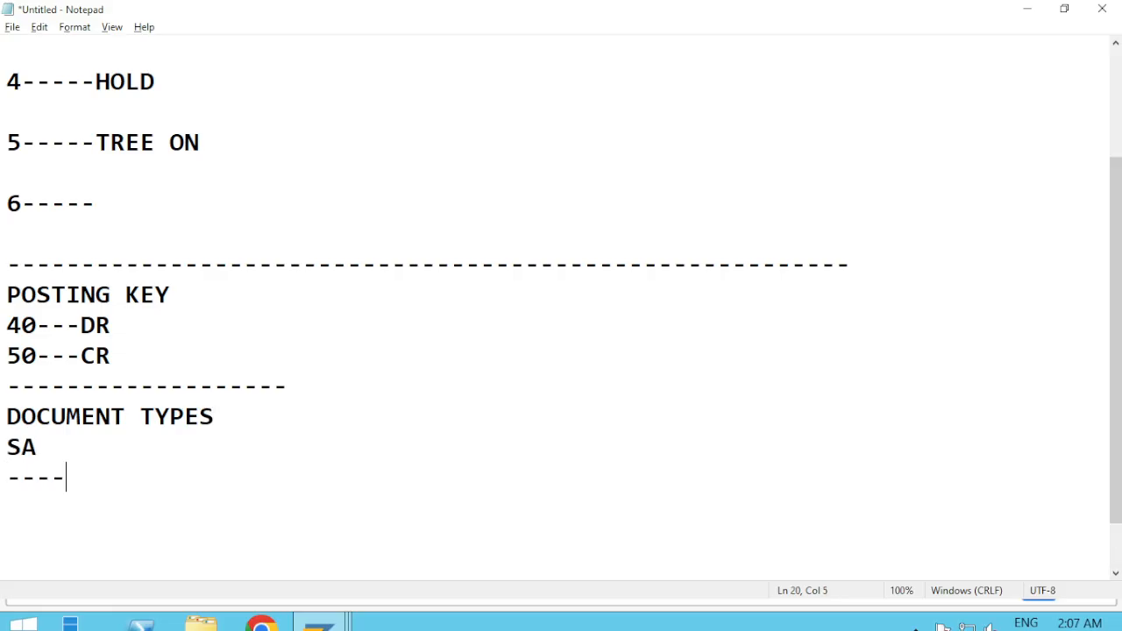
{"action": "type", "text": "---------------"}
Step: Switch to the SAP remote session, post the simulated rent document, and highlight the document number in the status message
{"action": "key", "text": "alt+Tab"}
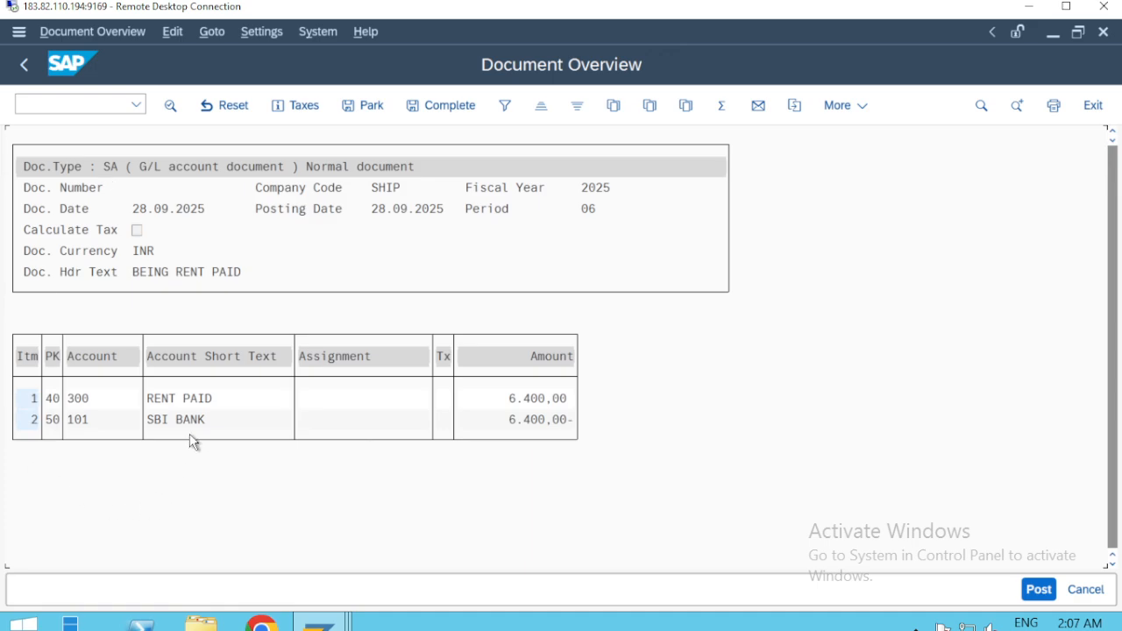
{"action": "left_click", "coordinate": [1052, 594]}
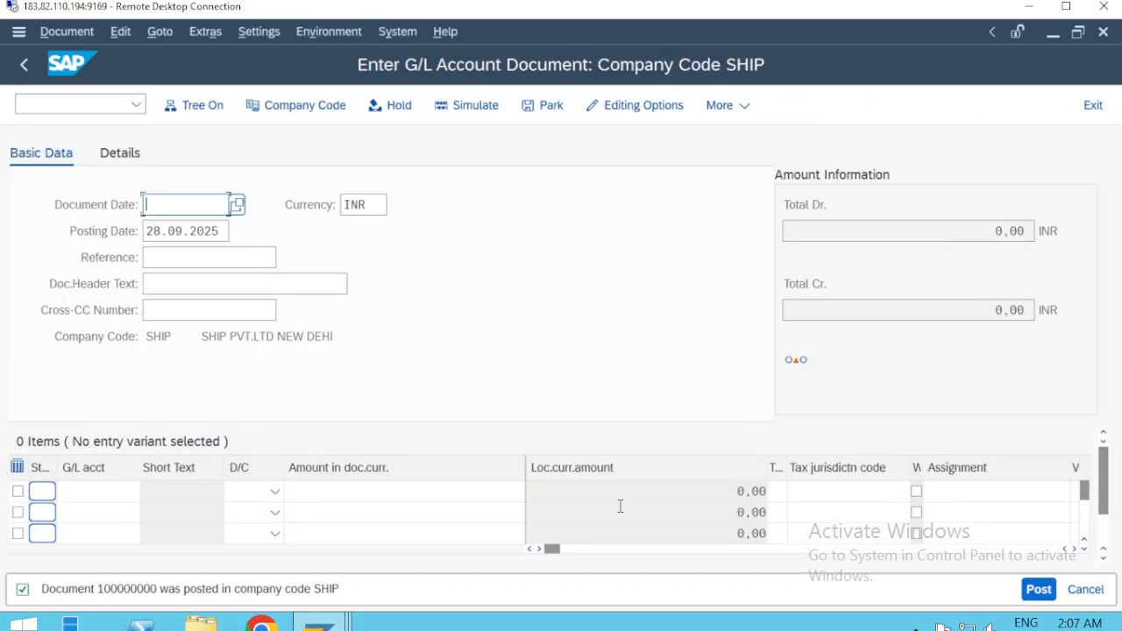
{"action": "double_click", "coordinate": [149, 590]}
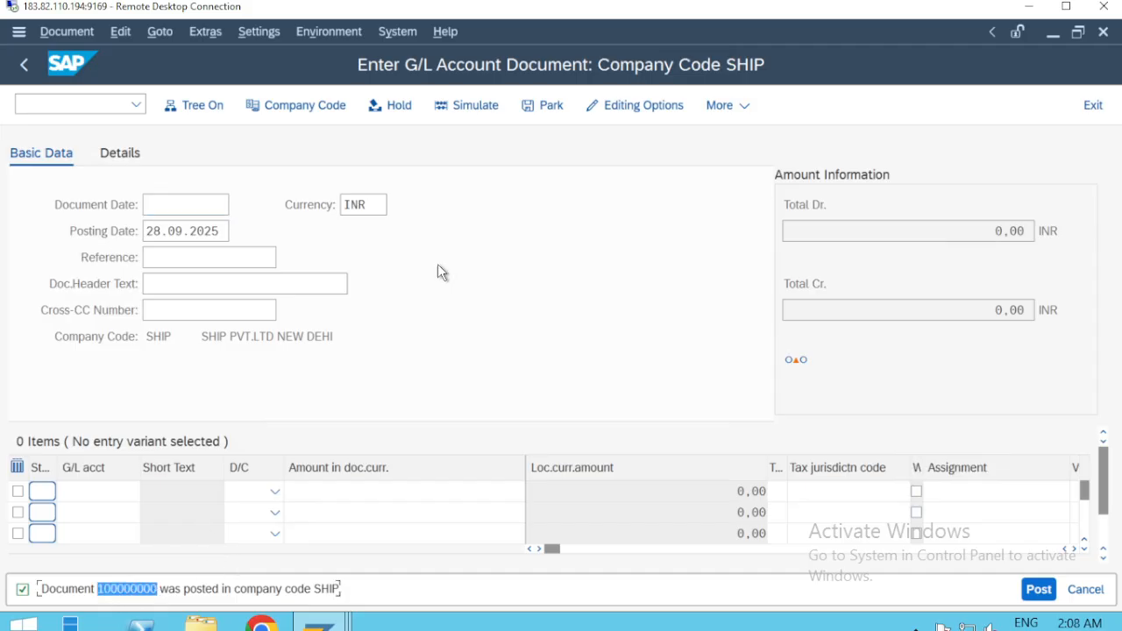
Step: Minimise the remote session to return to Notepad and complete line 6 with SIMULATE
{"action": "left_click", "coordinate": [1023, 8]}
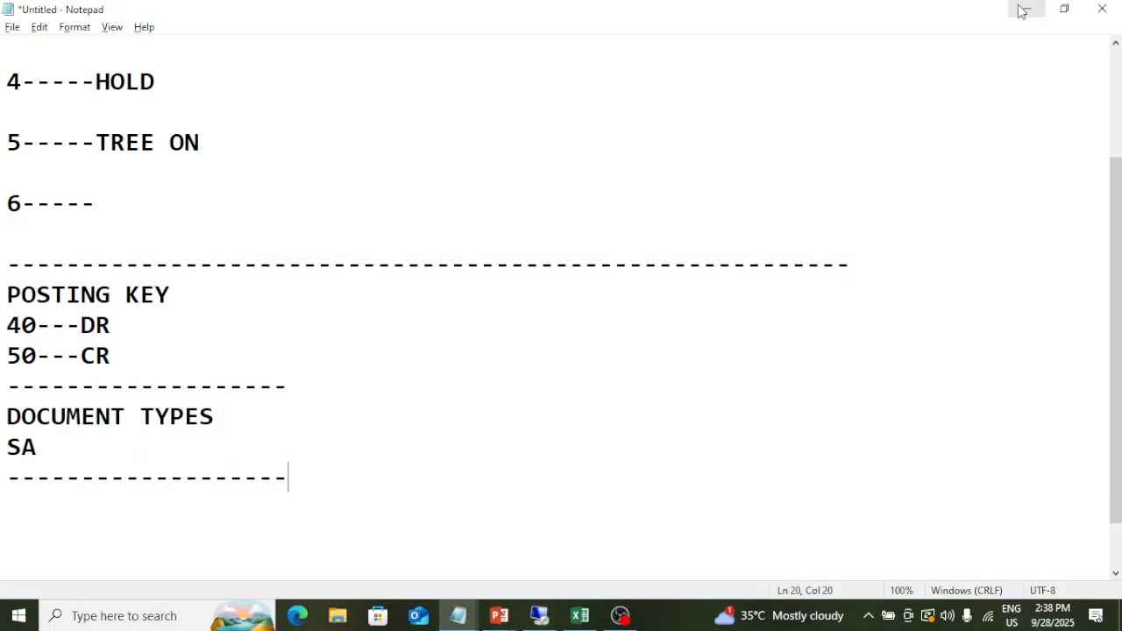
{"action": "scroll", "coordinate": [208, 316], "scroll_direction": "up", "scroll_amount": 2}
{"action": "left_click", "coordinate": [141, 361]}
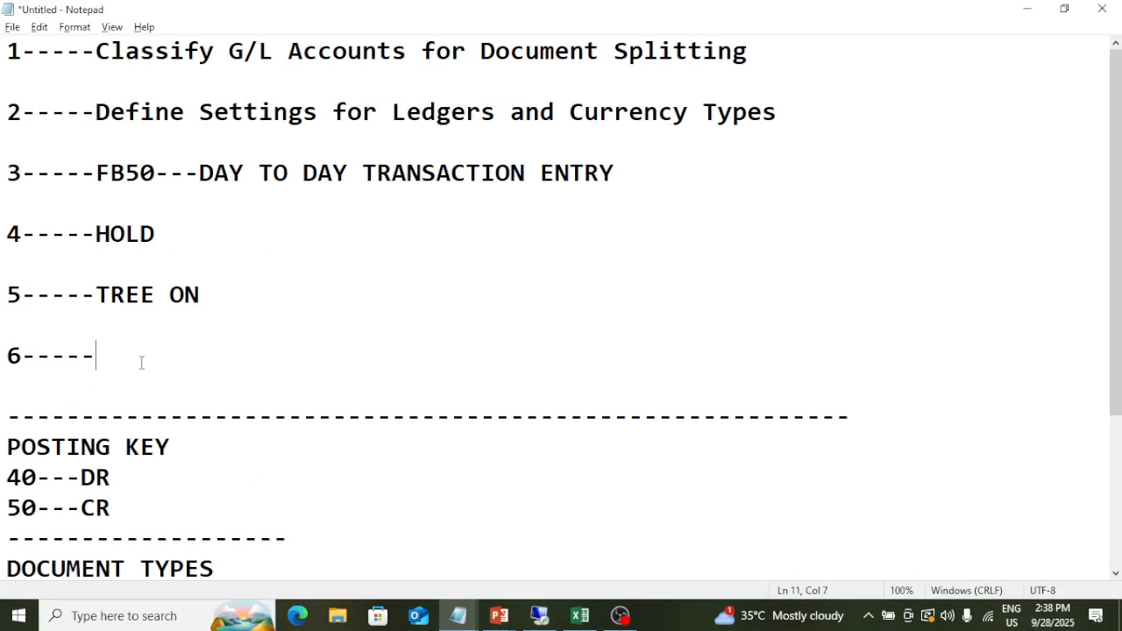
{"action": "type", "text": "SIMULATE"}
Step: Add line 7-----POST--- followed by the posted document number, leaving a blank line above, and switch back to the SAP session
{"action": "key", "text": "Return"}
{"action": "key", "text": "Return"}
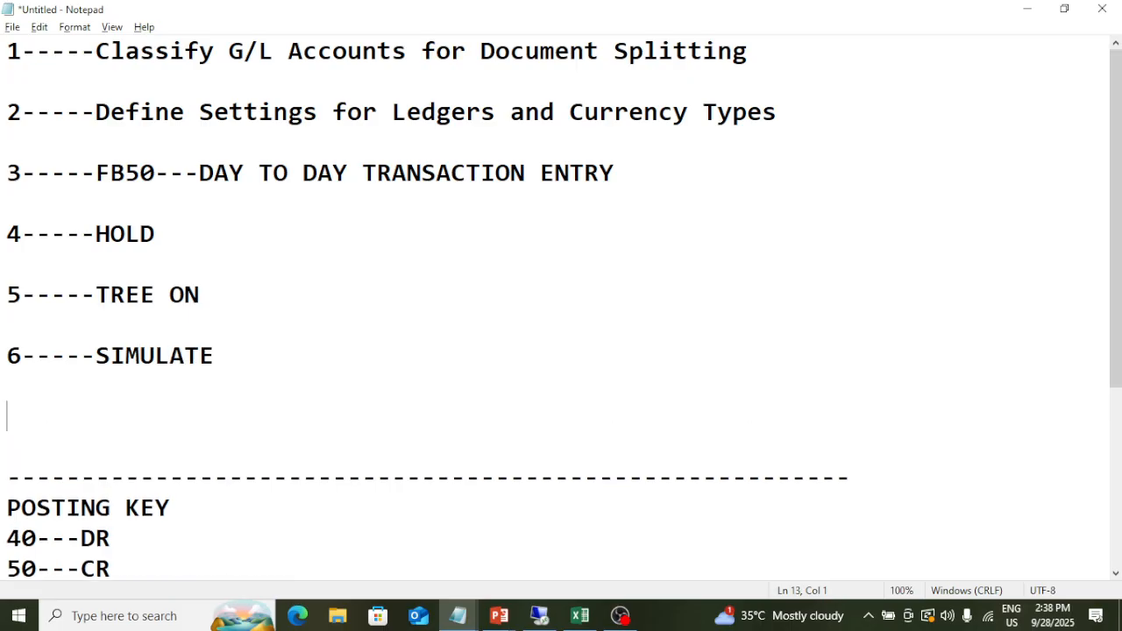
{"action": "type", "text": "7-----POST---100000000"}
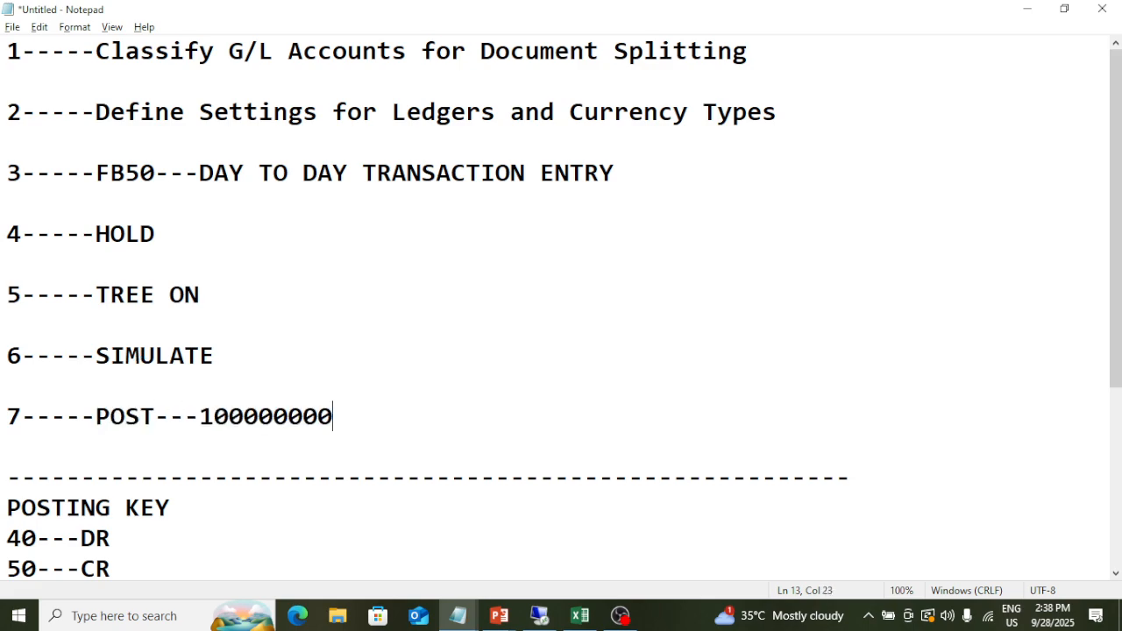
{"action": "key", "text": "alt+Tab"}
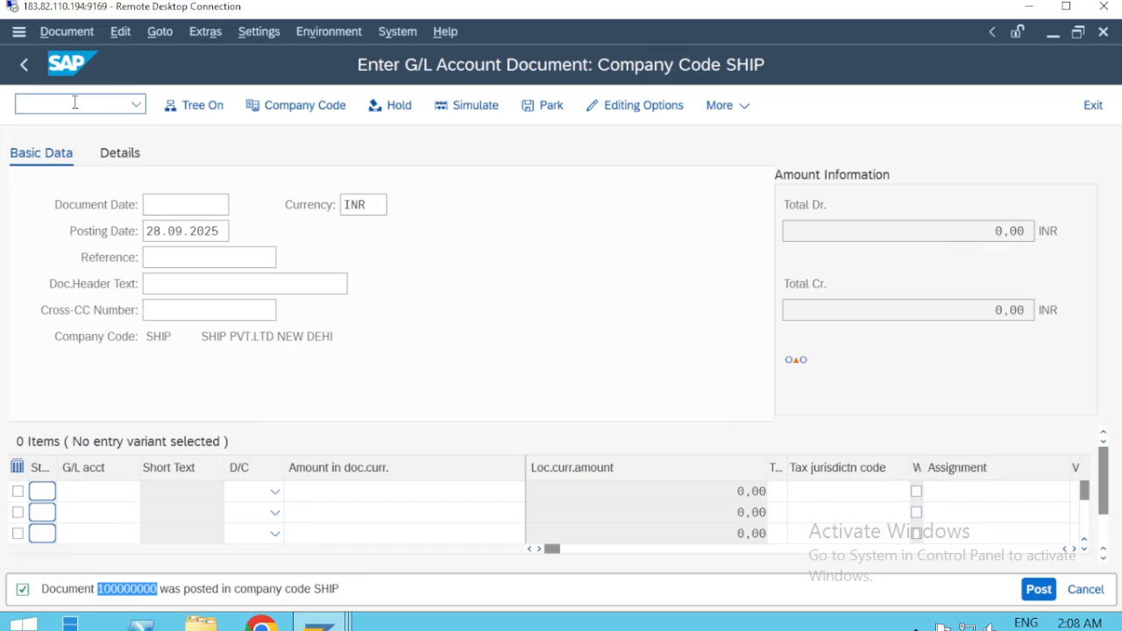
Step: Leave the G/L document entry and start transaction FBN1 for accounting document number ranges
{"action": "left_click", "coordinate": [75, 103]}
{"action": "type", "text": "/n"}
{"action": "key", "text": "Return"}
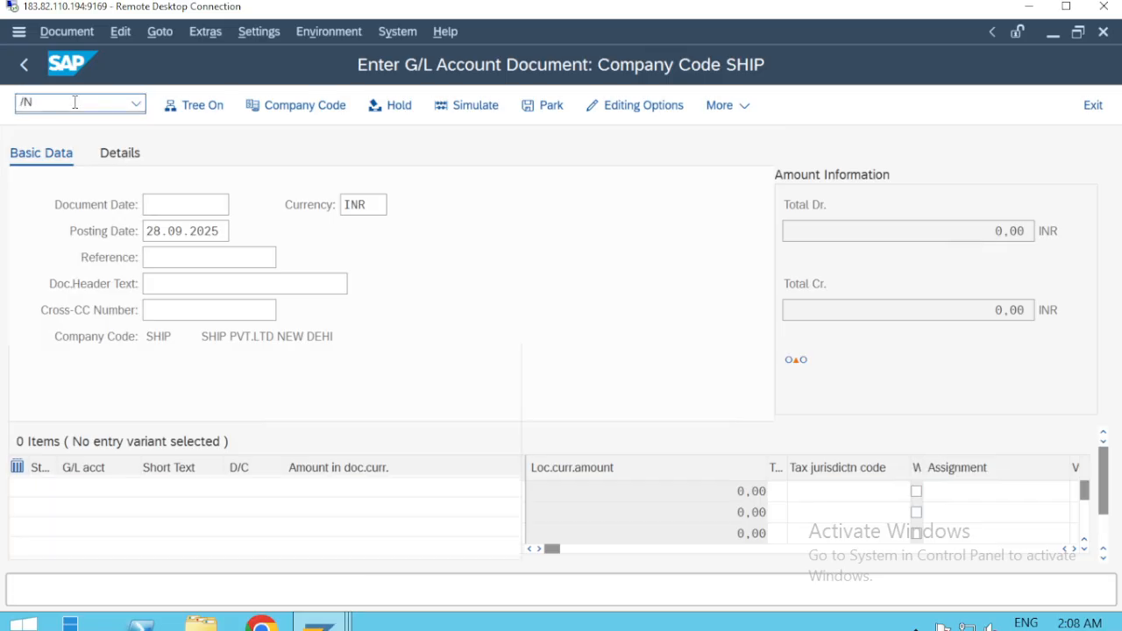
{"action": "type", "text": "FBN"}
{"action": "key", "text": "BackSpace"}
{"action": "key", "text": "BackSpace"}
{"action": "key", "text": "BackSpace"}
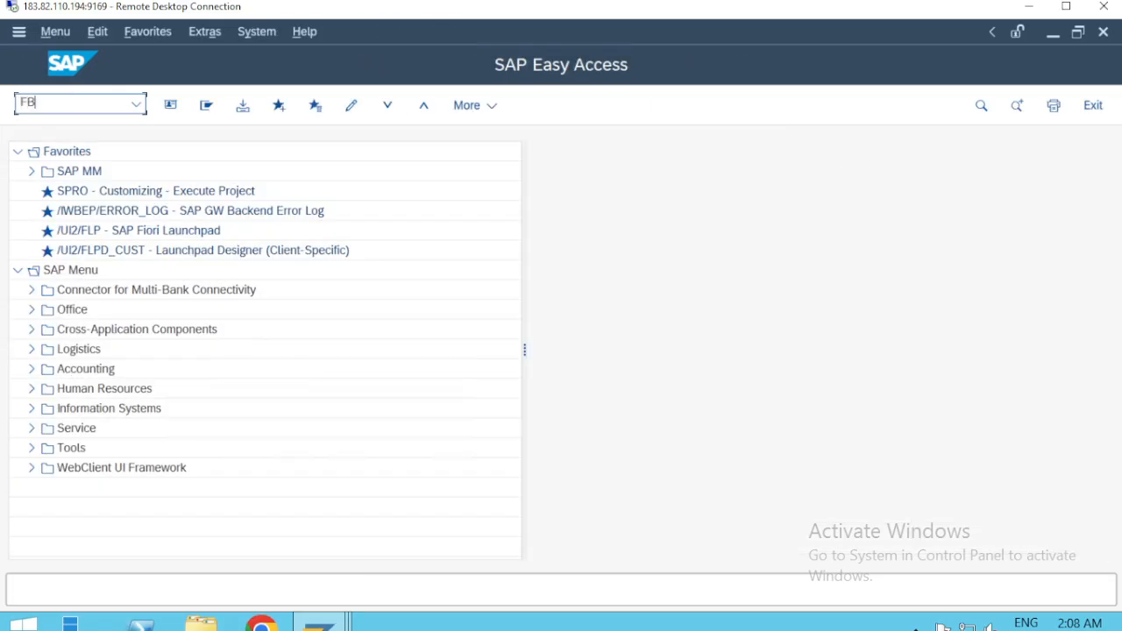
{"action": "type", "text": "FBN1"}
{"action": "key", "text": "Return"}
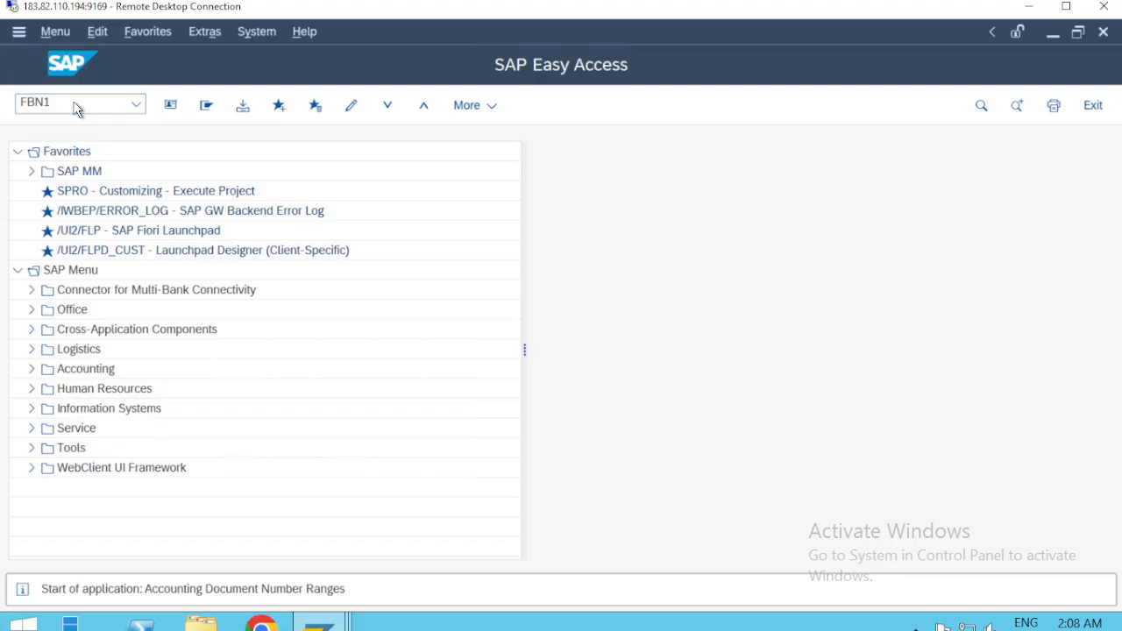
Step: Open the number range intervals of company code SHIP in change mode and examine the 2025 interval 01 and its number status
{"action": "type", "text": "SHI"}
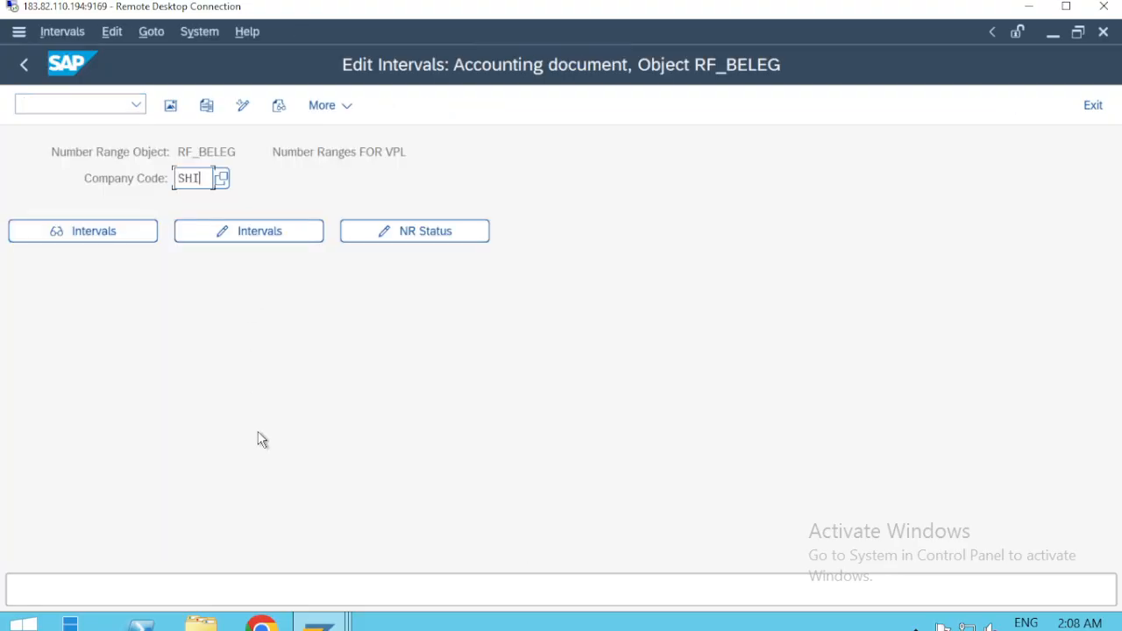
{"action": "type", "text": "P"}
{"action": "left_click", "coordinate": [254, 226]}
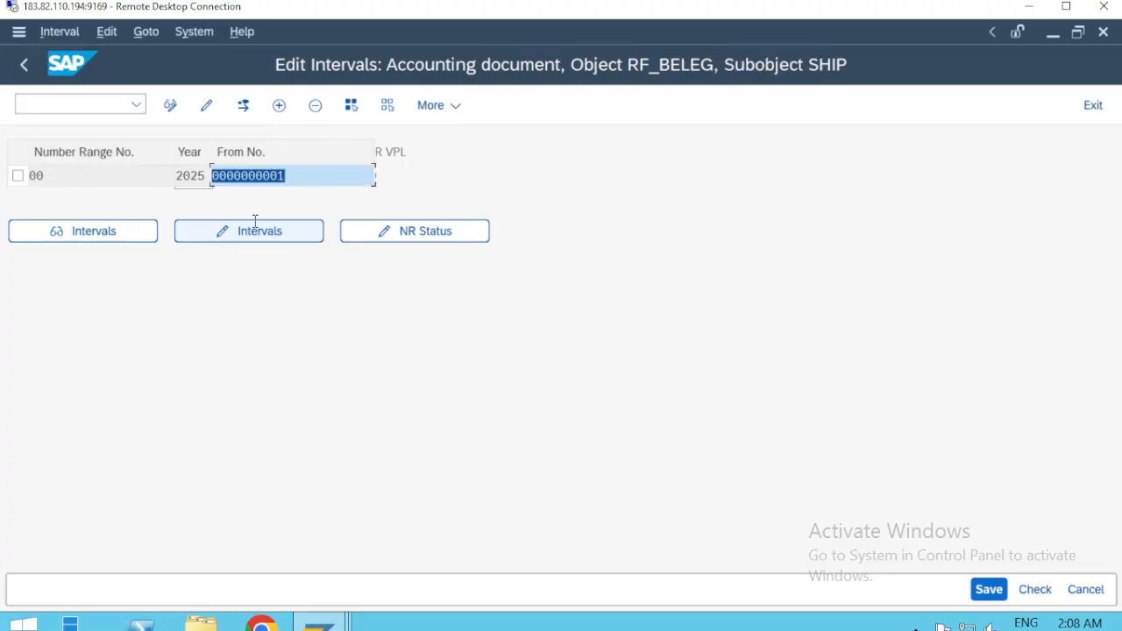
{"action": "left_click", "coordinate": [499, 218]}
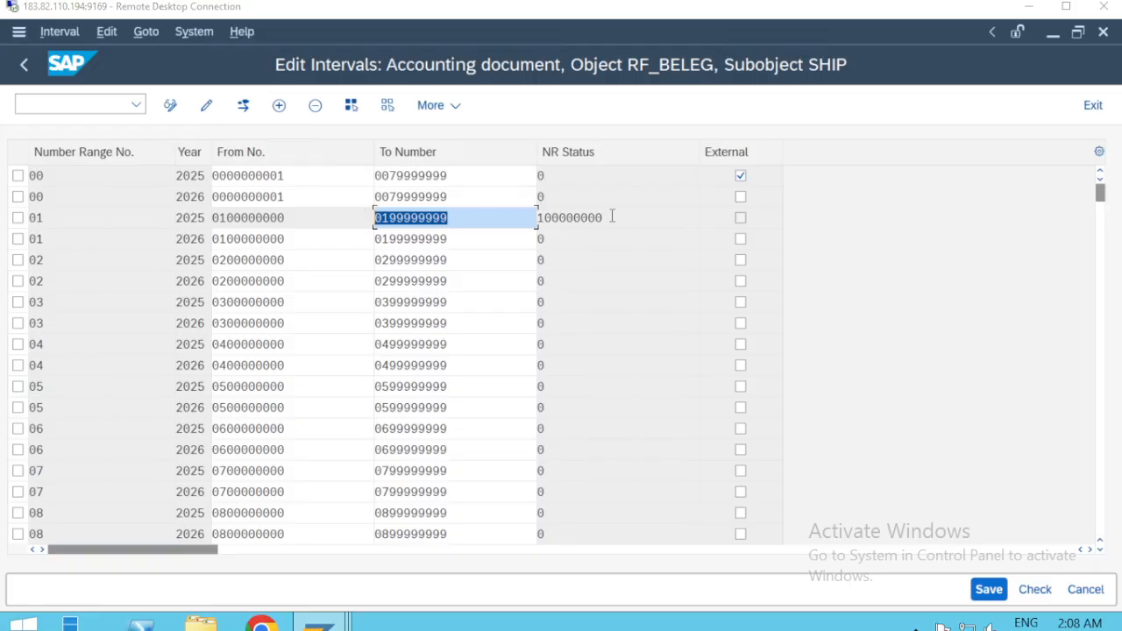
{"action": "key", "text": "alt+Tab"}
{"action": "key", "text": "alt+Tab"}
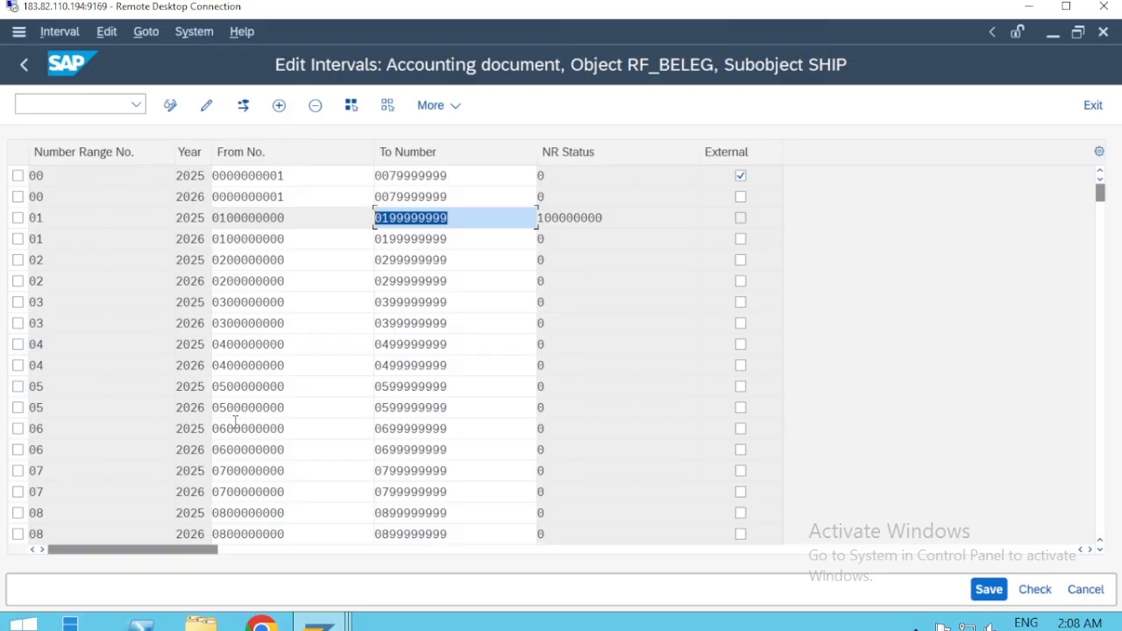
Step: Exit interval editing without saving and start transaction OBA7 for document types
{"action": "key", "text": "Escape"}
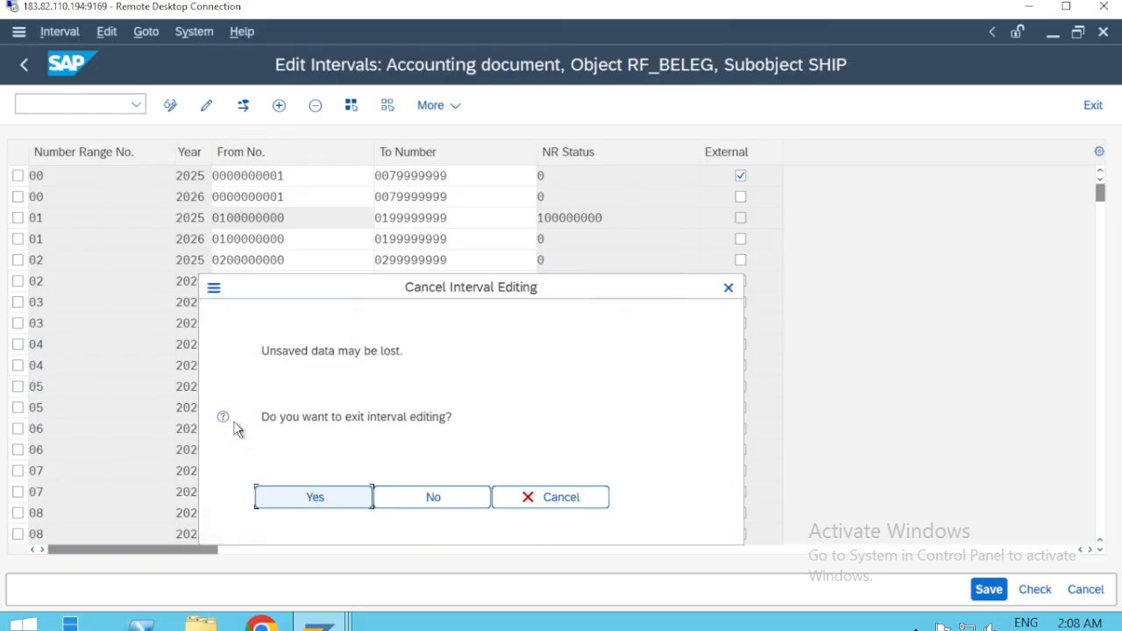
{"action": "key", "text": "Return"}
{"action": "key", "text": "F3"}
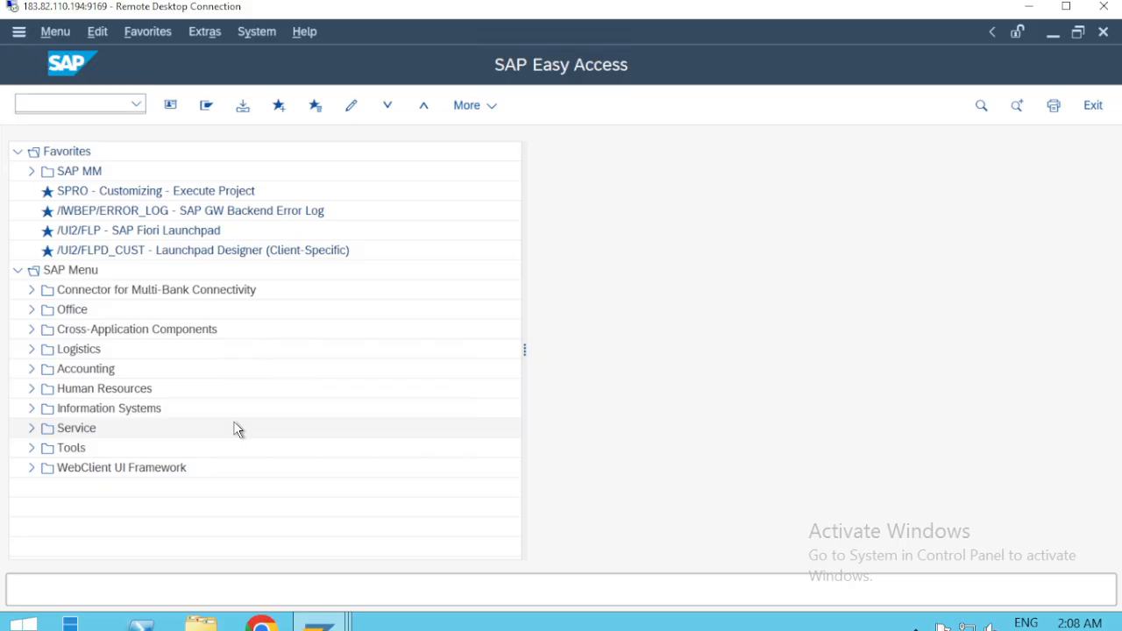
{"action": "type", "text": "OB67"}
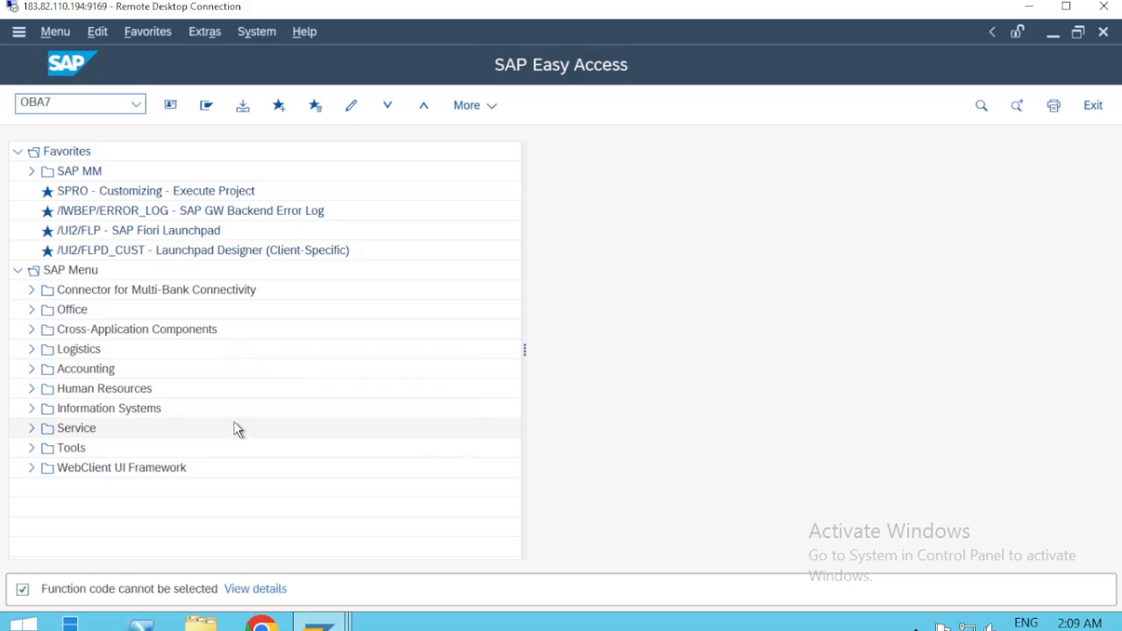
{"action": "key", "text": "Return"}
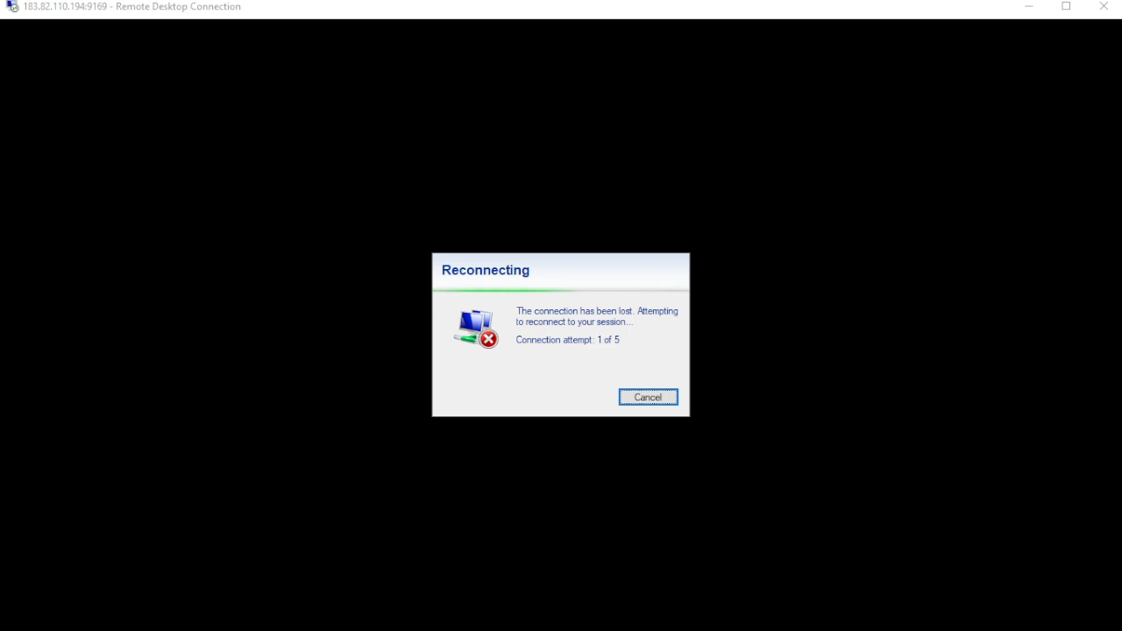
Step: Minimize the disconnected remote session, check the computer's Wi-Fi connection, and return to the SAP session
{"action": "key", "text": "super"}
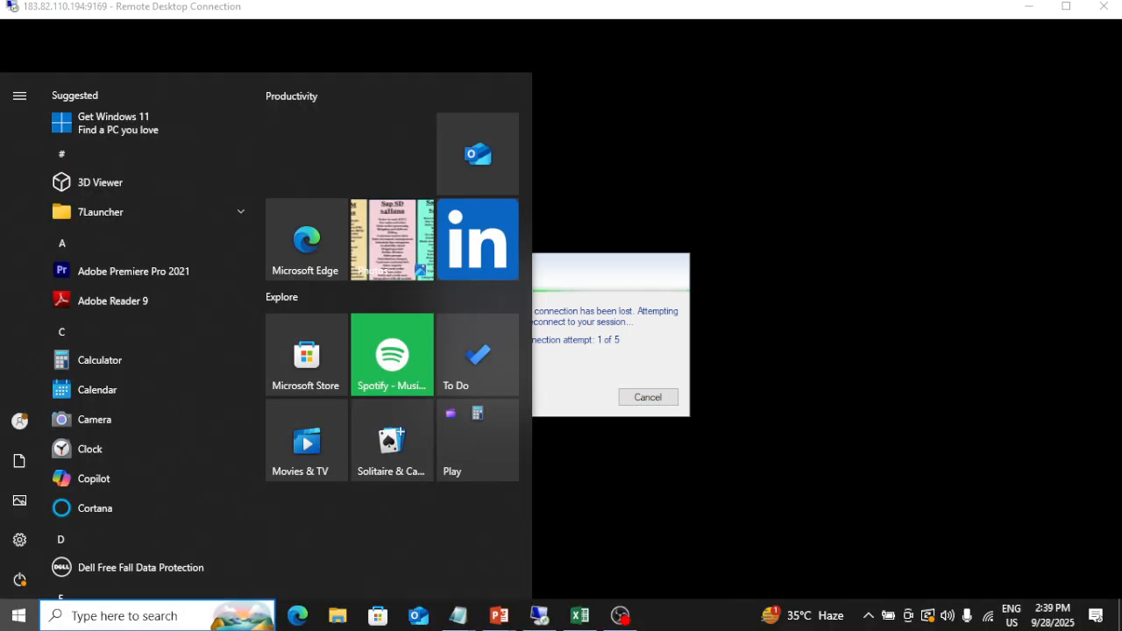
{"action": "left_click", "coordinate": [1027, 7]}
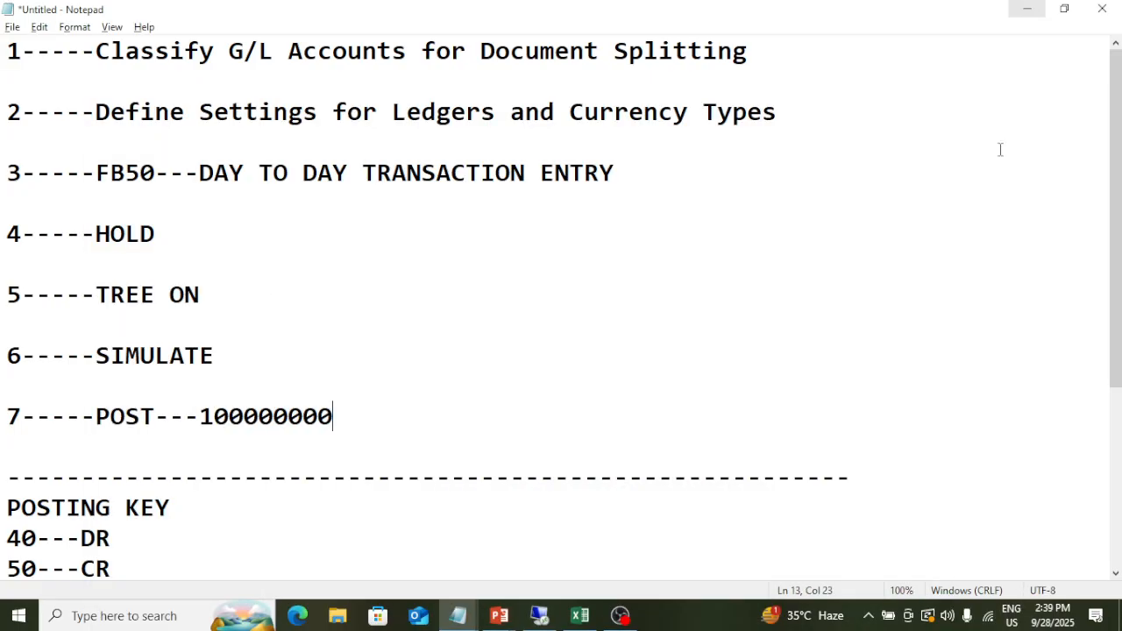
{"action": "left_click", "coordinate": [992, 623]}
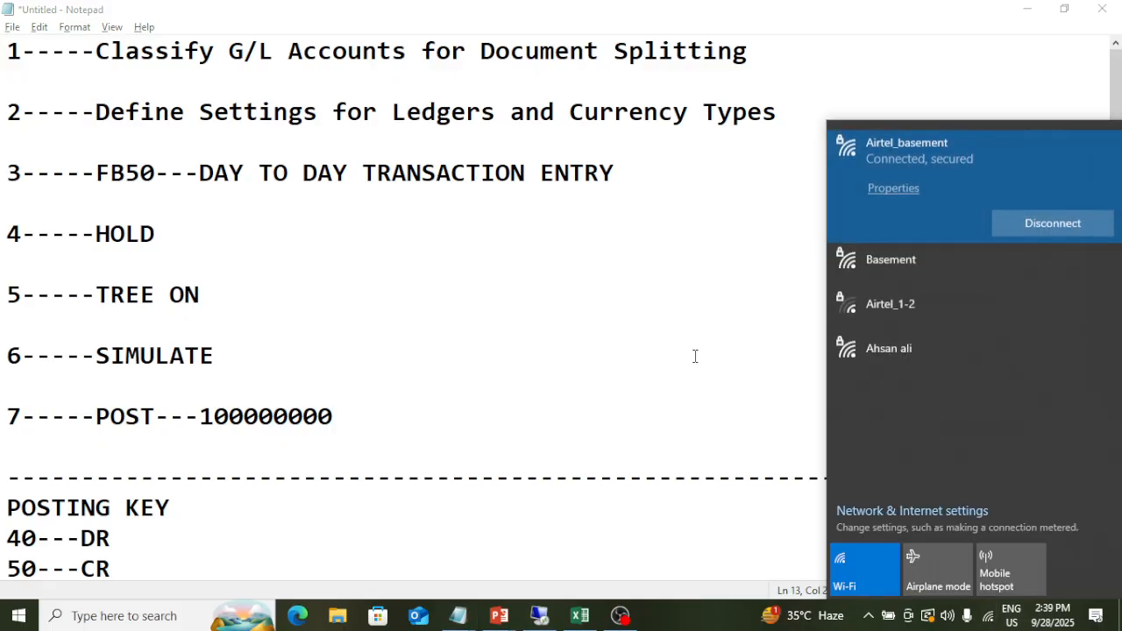
{"action": "left_click", "coordinate": [1023, 267]}
{"action": "left_click", "coordinate": [656, 320]}
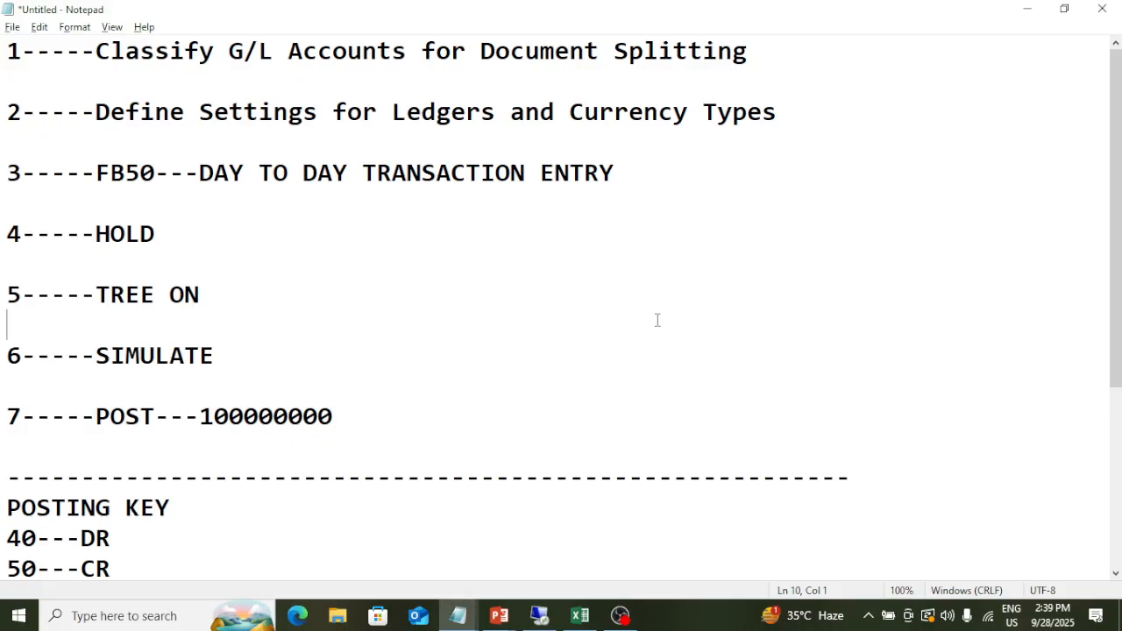
{"action": "key", "text": "alt+Tab"}
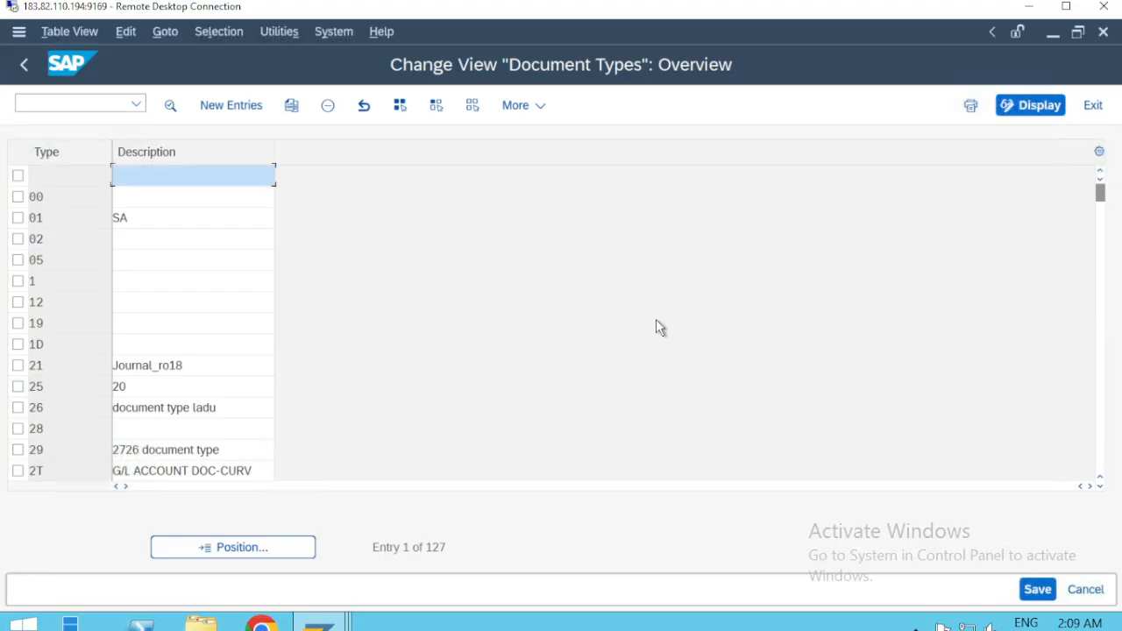
Step: Look through the document types list past the G/L account entries and return to SAP Easy Access
{"action": "left_click", "coordinate": [208, 296]}
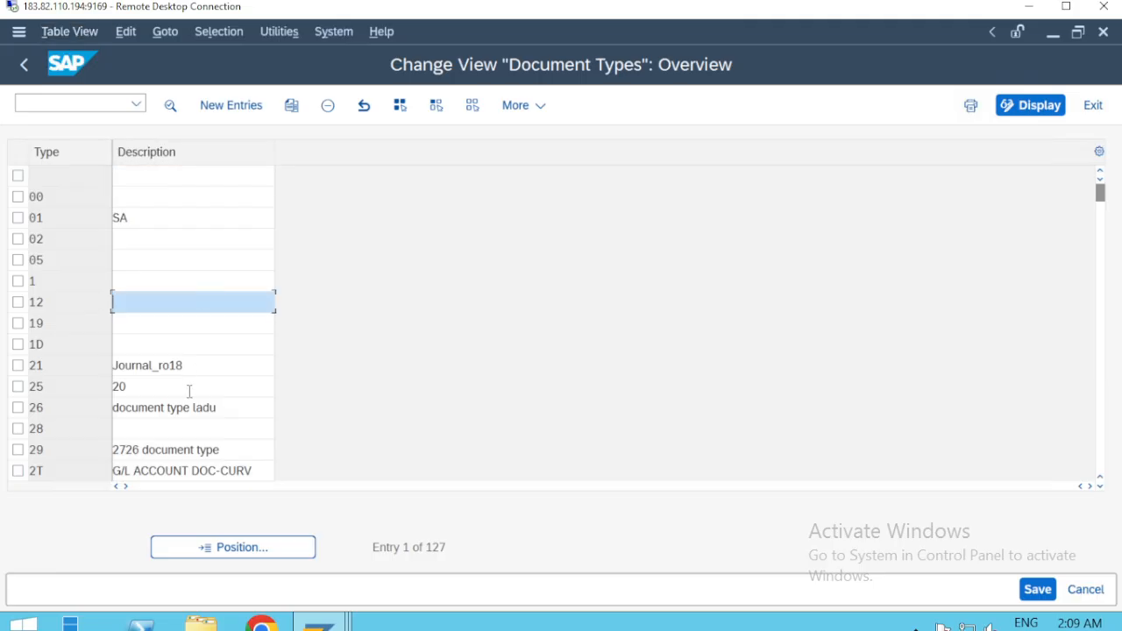
{"action": "scroll", "coordinate": [188, 393], "scroll_direction": "down", "scroll_amount": 1}
{"action": "scroll", "coordinate": [187, 392], "scroll_direction": "down", "scroll_amount": 12}
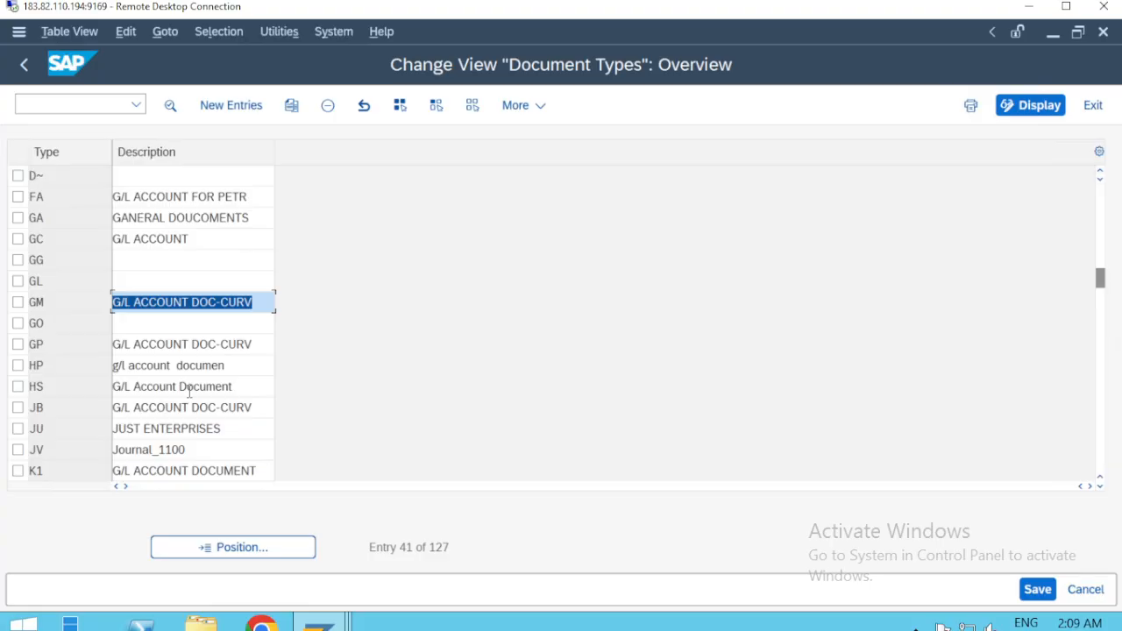
{"action": "scroll", "coordinate": [530, 325], "scroll_direction": "down", "scroll_amount": 2}
{"action": "key", "text": "alt+Tab"}
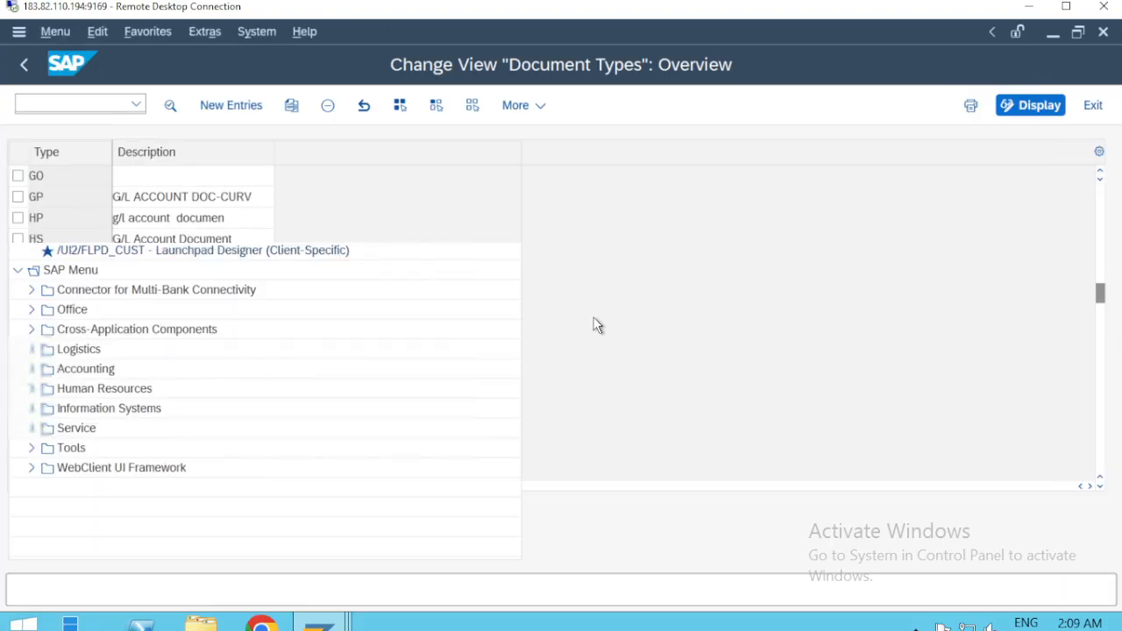
Step: Switch to the Notepad notes and insert a dashed separator line above the first item
{"action": "key", "text": "alt+Tab"}
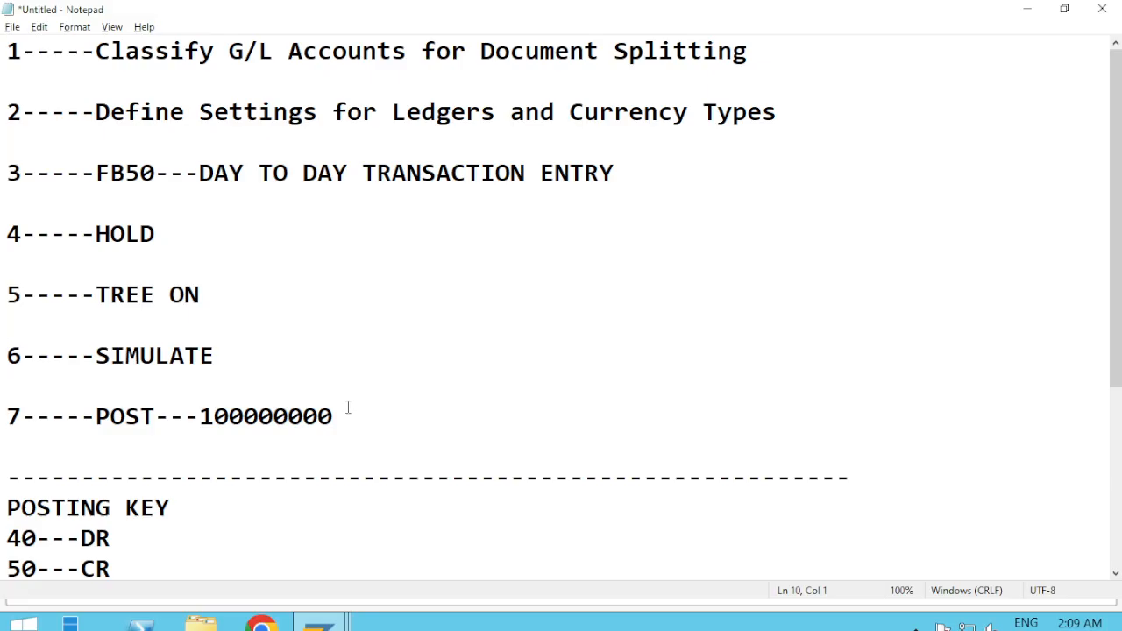
{"action": "left_click", "coordinate": [4, 69]}
{"action": "key", "text": "Return"}
{"action": "key", "text": "Up"}
{"action": "type", "text": "-"}
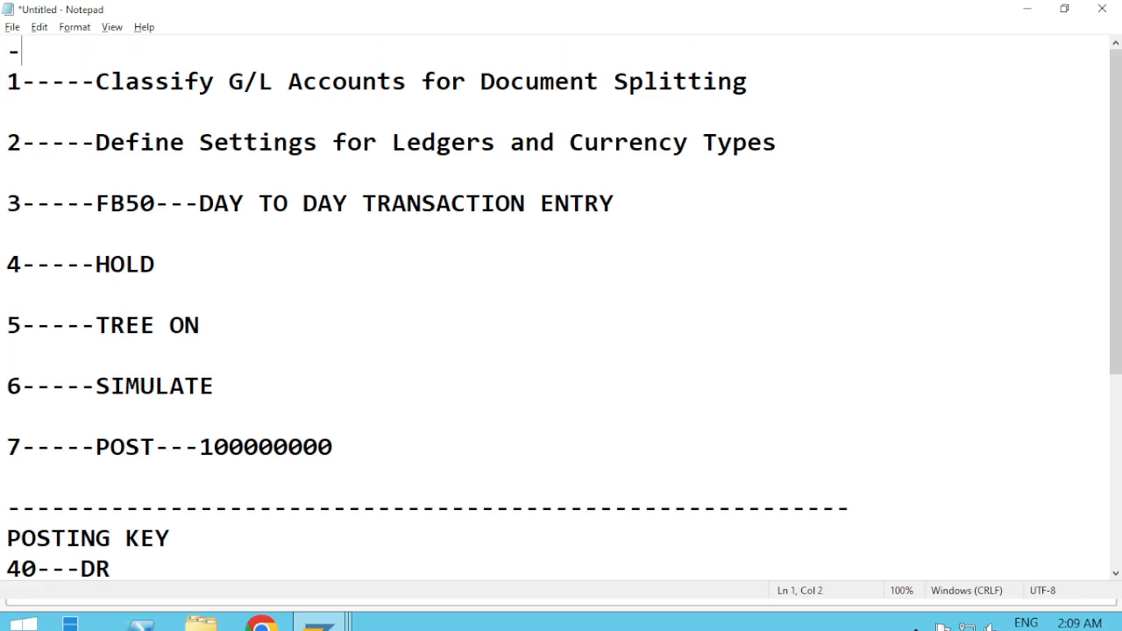
{"action": "type", "text": "----------------------------------------------------"}
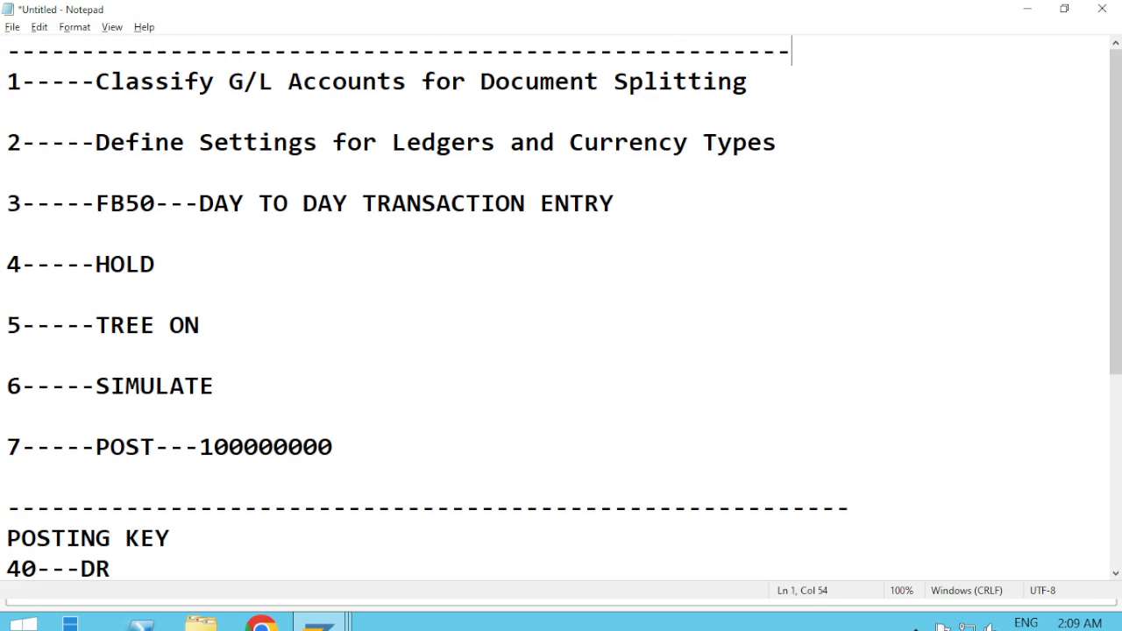
{"action": "type", "text": "----"}
Step: Add the line "8-----REPORTING---FBL3N" to the notes below the POST item, with a blank line between them
{"action": "left_click", "coordinate": [382, 445]}
{"action": "key", "text": "alt+Tab"}
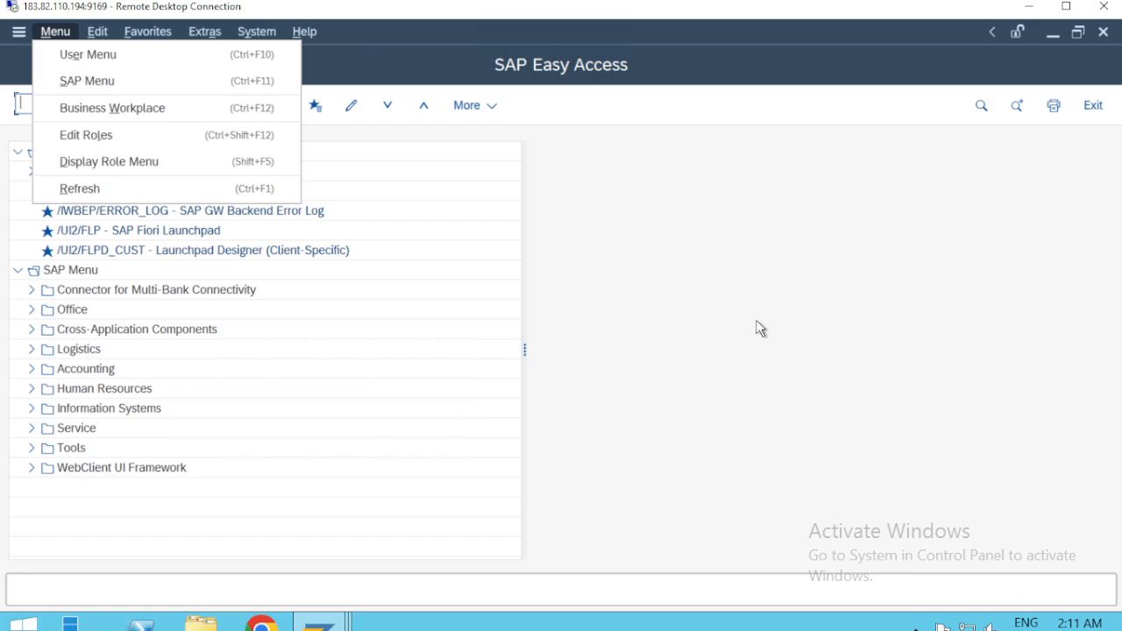
{"action": "key", "text": "alt+Tab"}
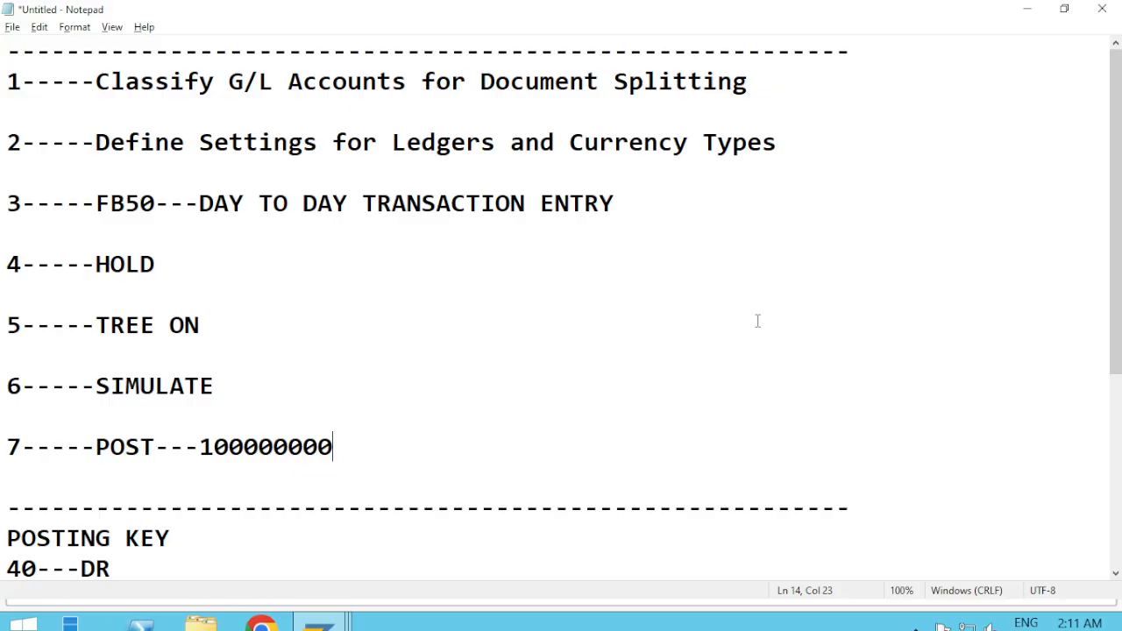
{"action": "key", "text": "Return"}
{"action": "key", "text": "Return"}
{"action": "type", "text": "8--"}
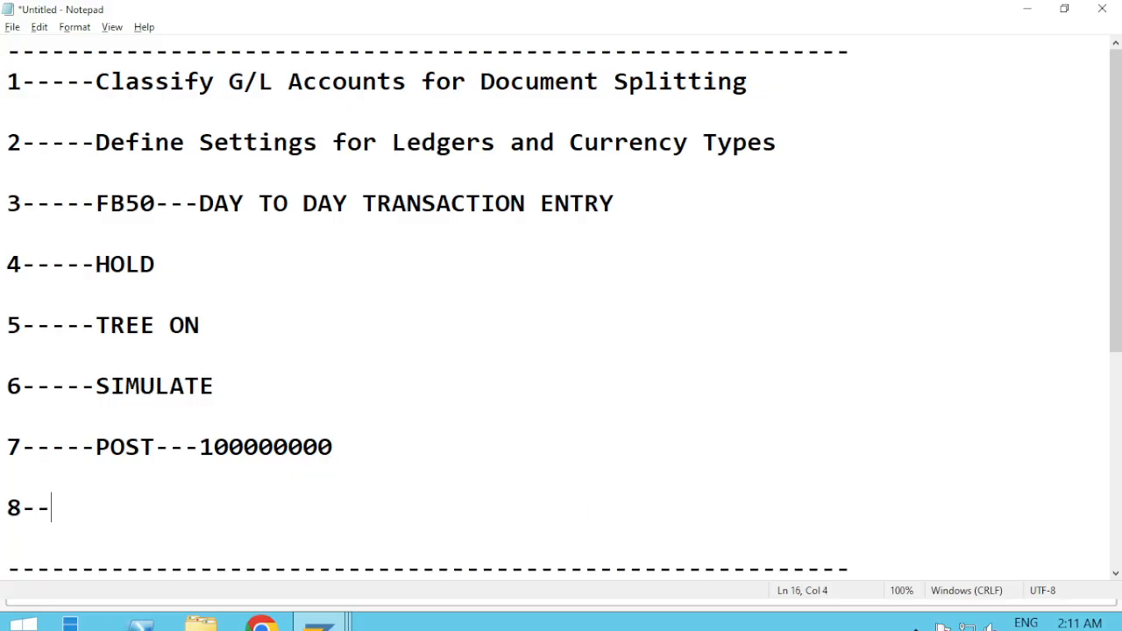
{"action": "type", "text": "---REP"}
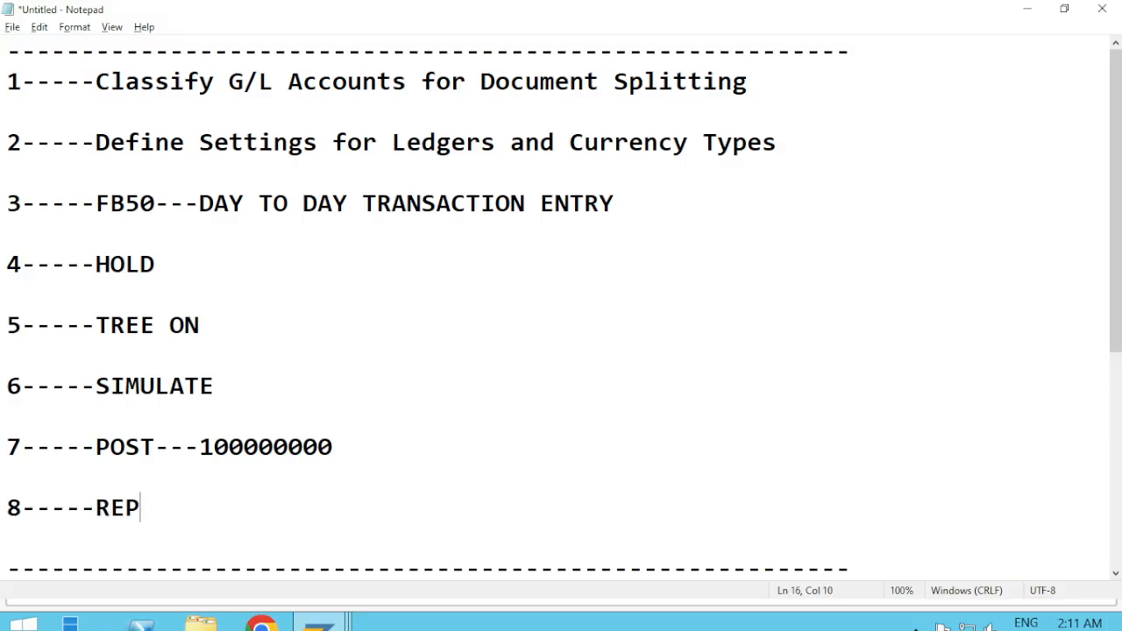
{"action": "type", "text": "ORTING---"}
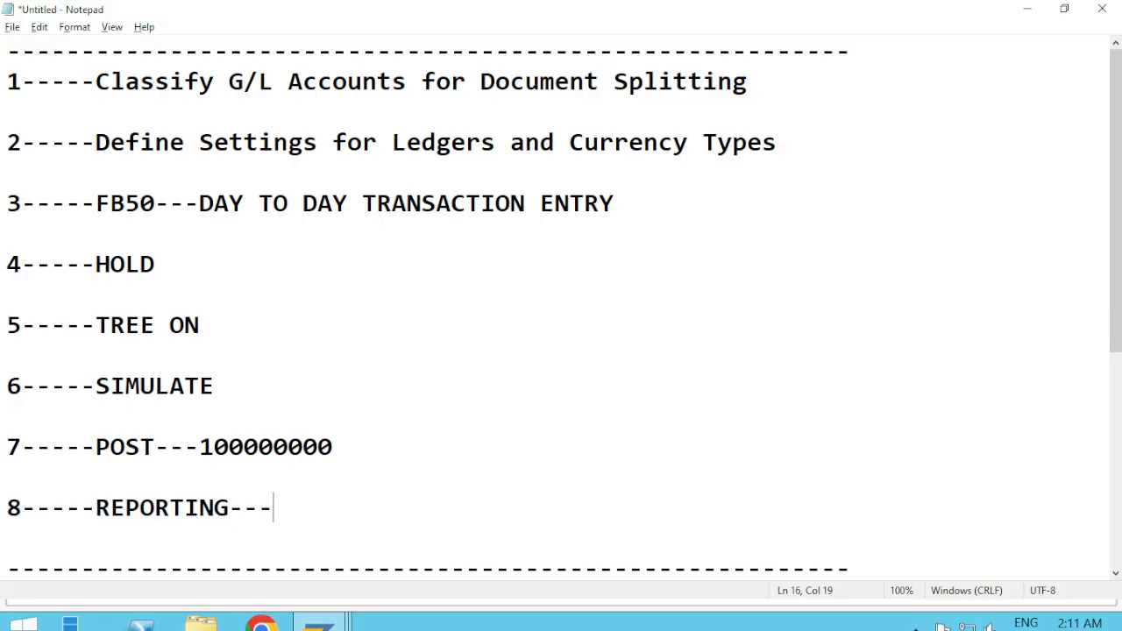
{"action": "type", "text": "FBL"}
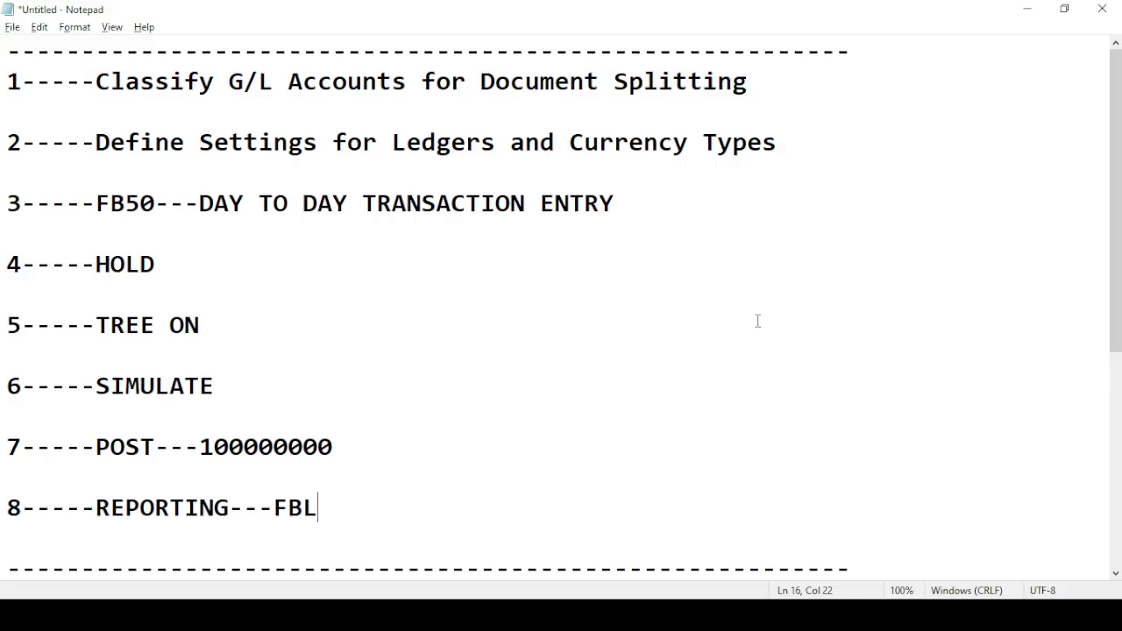
{"action": "type", "text": "3N"}
{"action": "key", "text": "Down"}
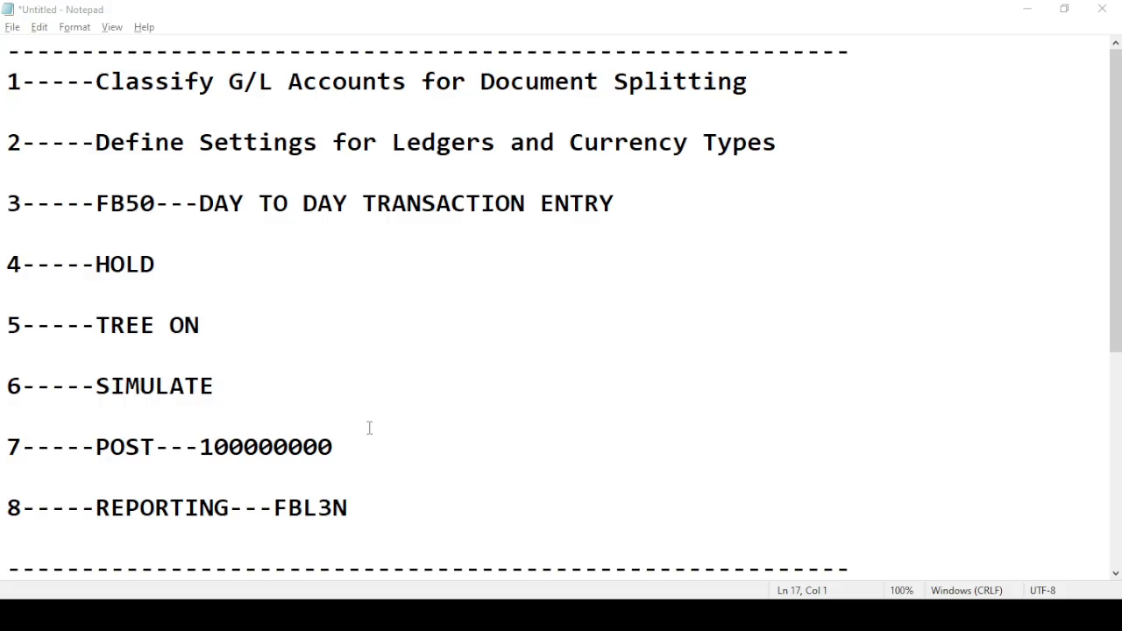
{"action": "left_click", "coordinate": [342, 447]}
{"action": "left_click_drag", "start_coordinate": [342, 447], "coordinate": [198, 447]}
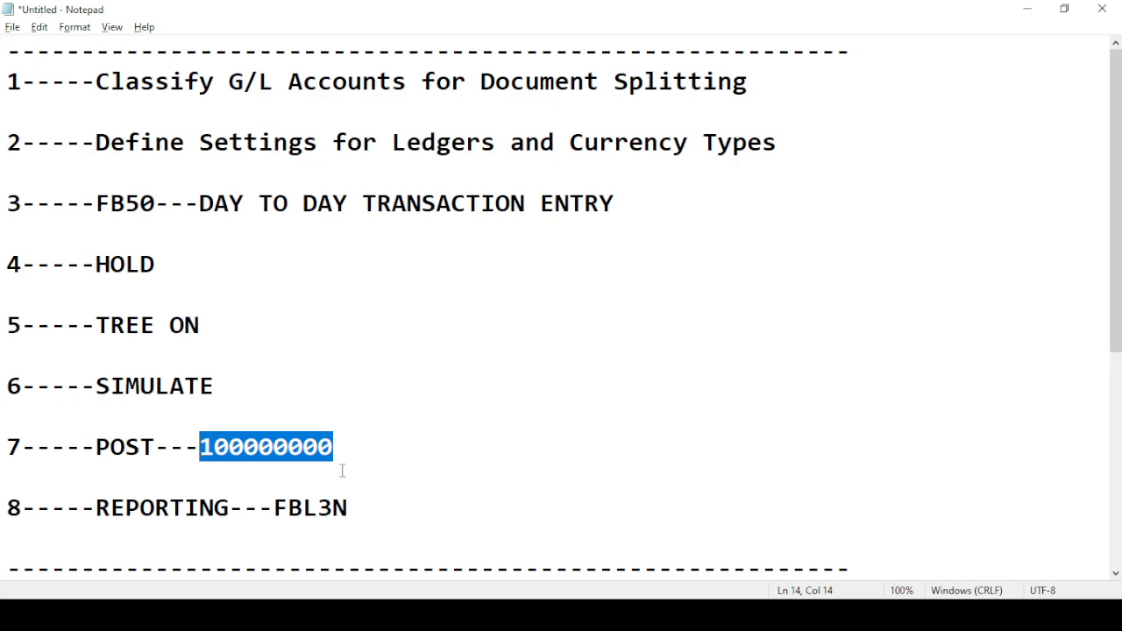
{"action": "left_click", "coordinate": [357, 445]}
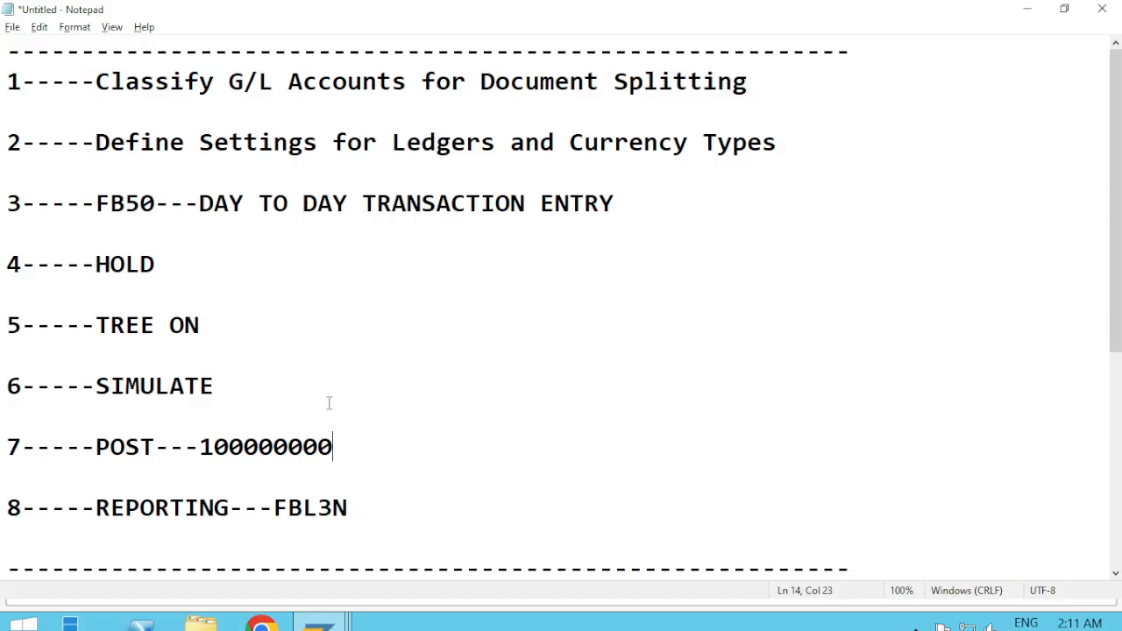
Step: Switch to SAP, start the G/L account line item display with FBL3N, and try to run it for account 102 in company code SHIP
{"action": "key", "text": "alt+Tab"}
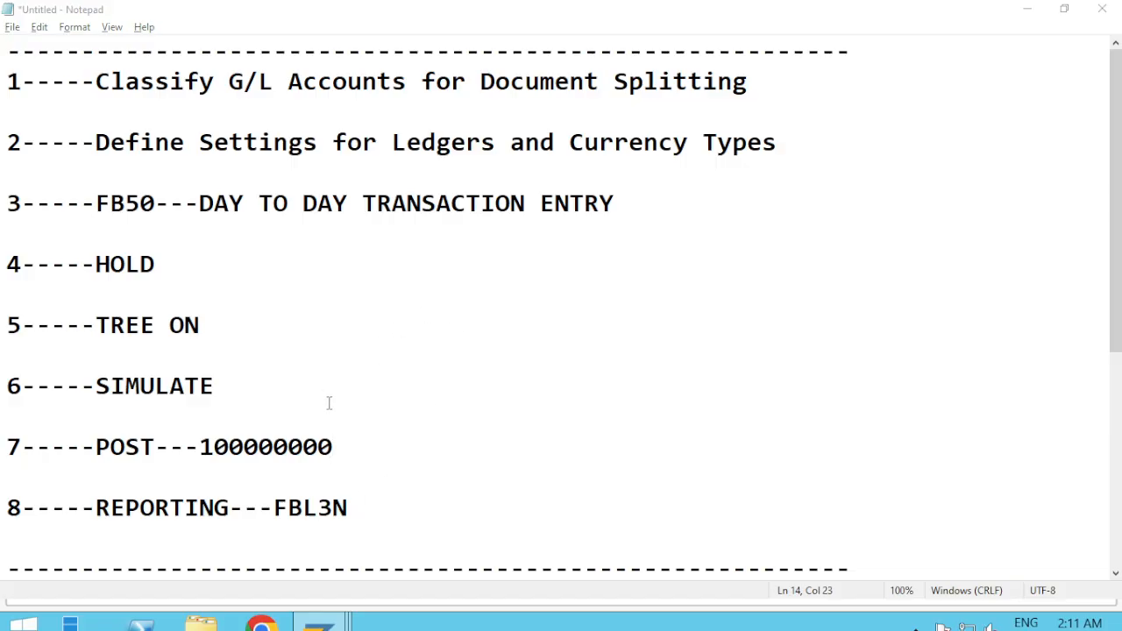
{"action": "type", "text": "FBL"}
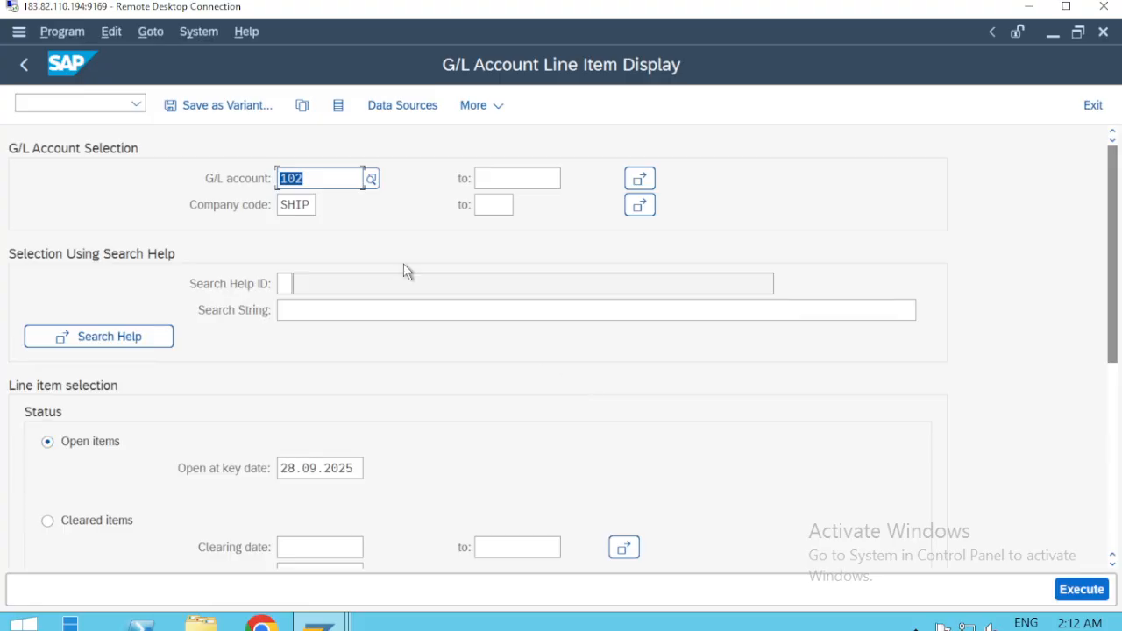
{"action": "left_click", "coordinate": [1081, 590]}
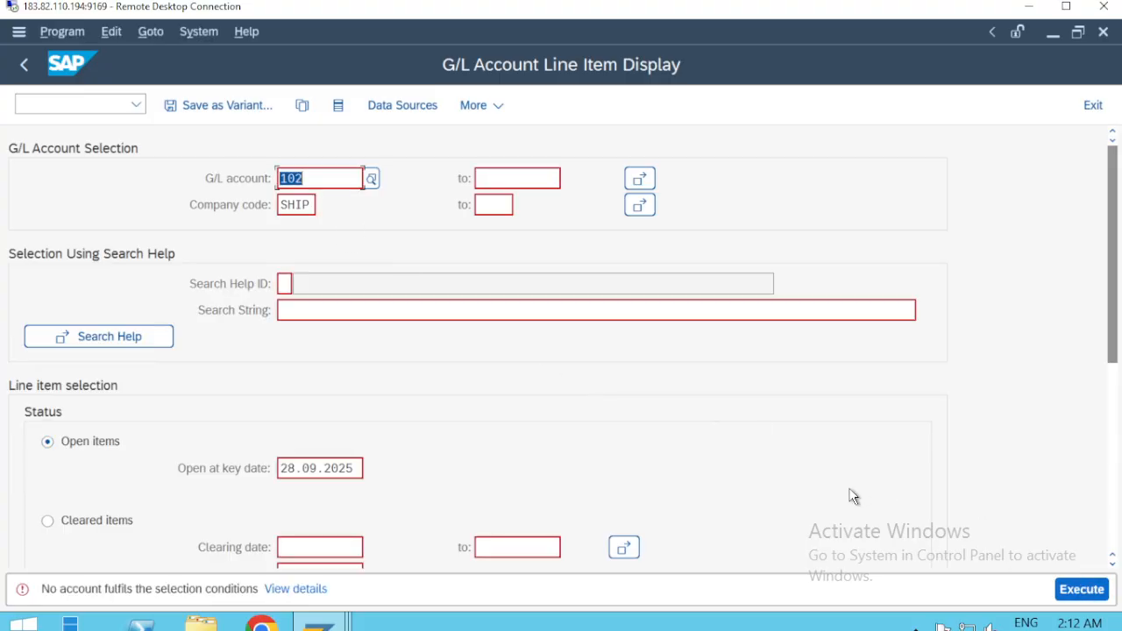
Step: Clear the G/L account selection, run the open items report for all accounts of company code SHIP, and look through the line items
{"action": "key", "text": "Delete"}
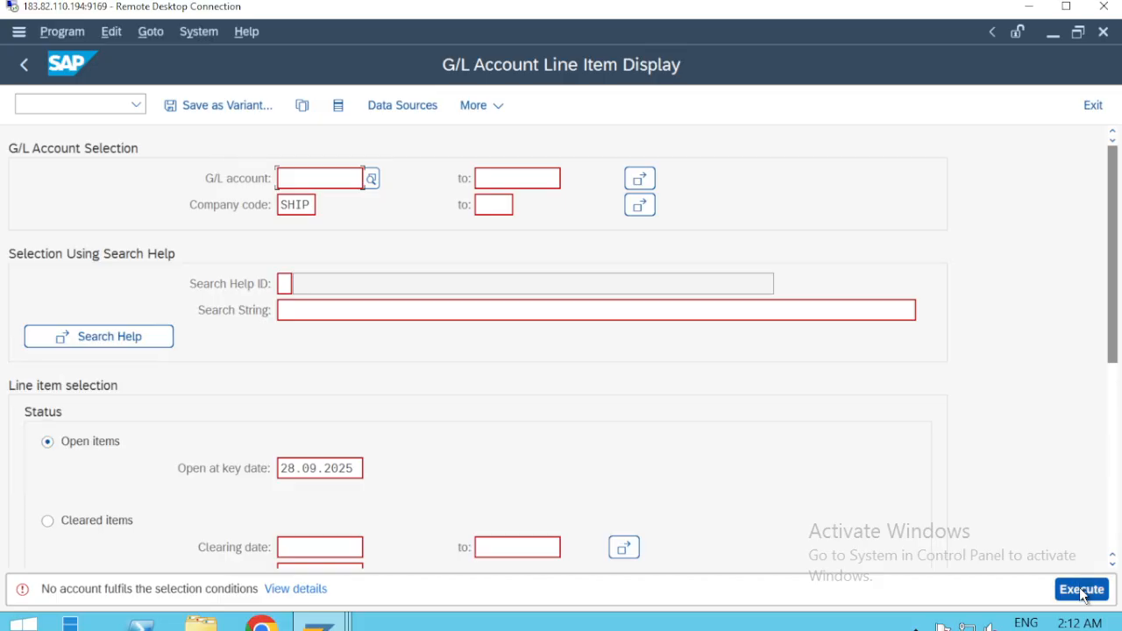
{"action": "left_click", "coordinate": [1082, 590]}
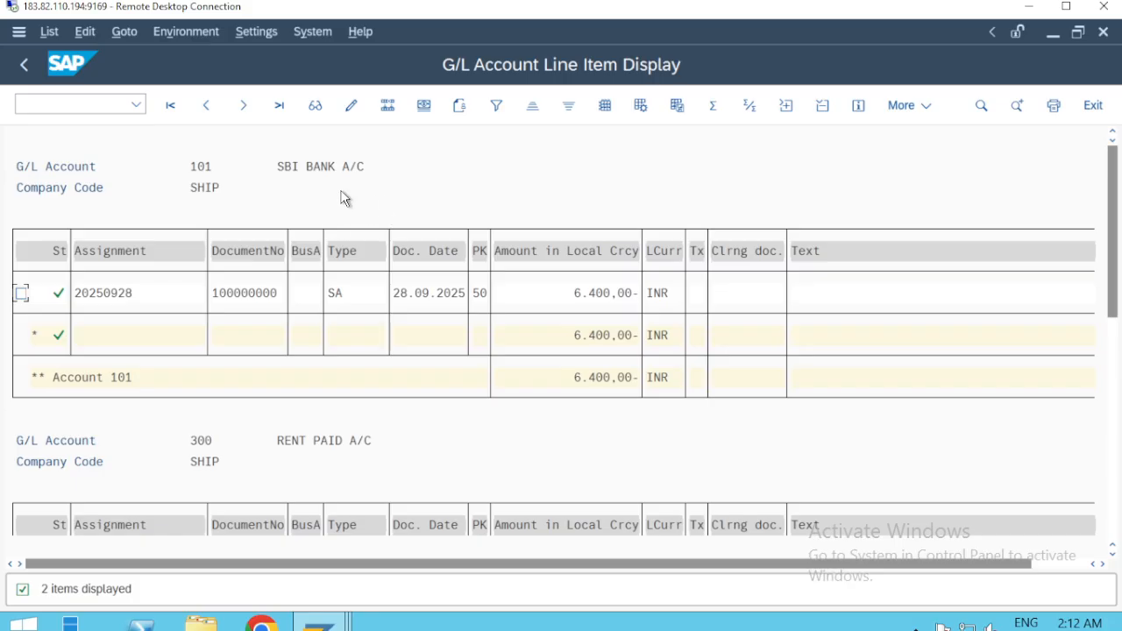
{"action": "scroll", "coordinate": [448, 365], "scroll_direction": "down", "scroll_amount": 1}
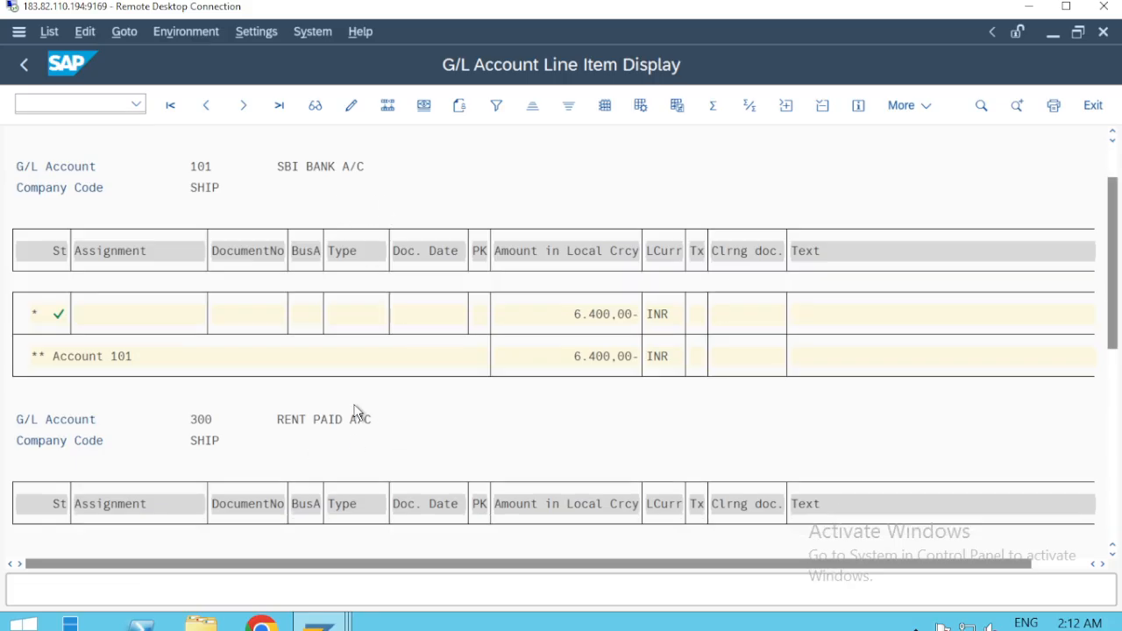
{"action": "scroll", "coordinate": [397, 457], "scroll_direction": "down", "scroll_amount": 1}
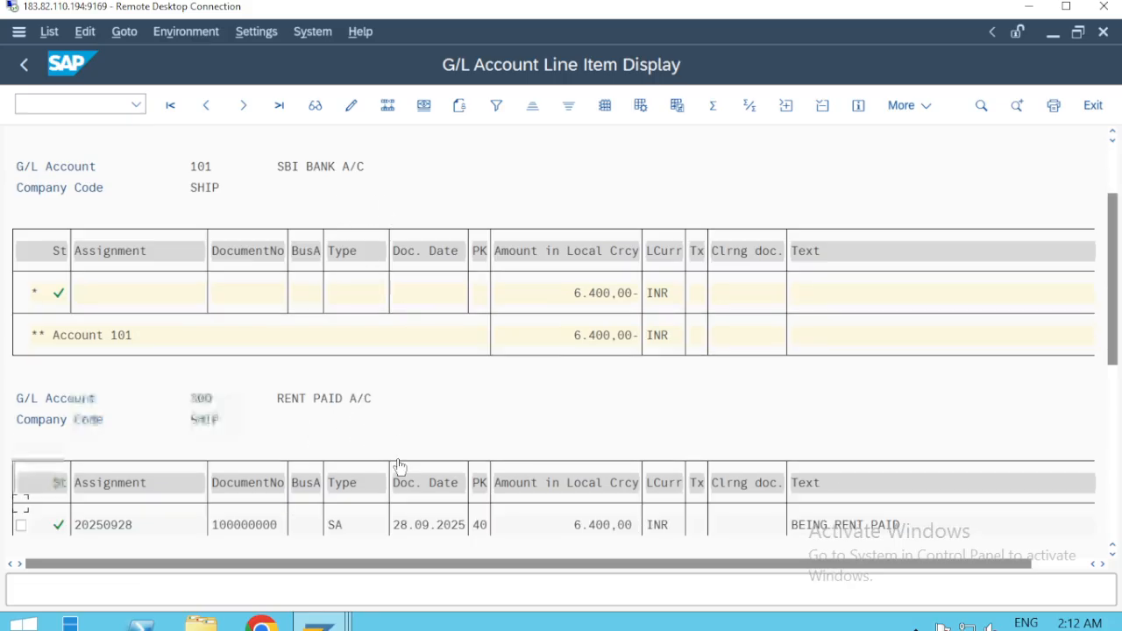
{"action": "scroll", "coordinate": [399, 464], "scroll_direction": "down", "scroll_amount": 1}
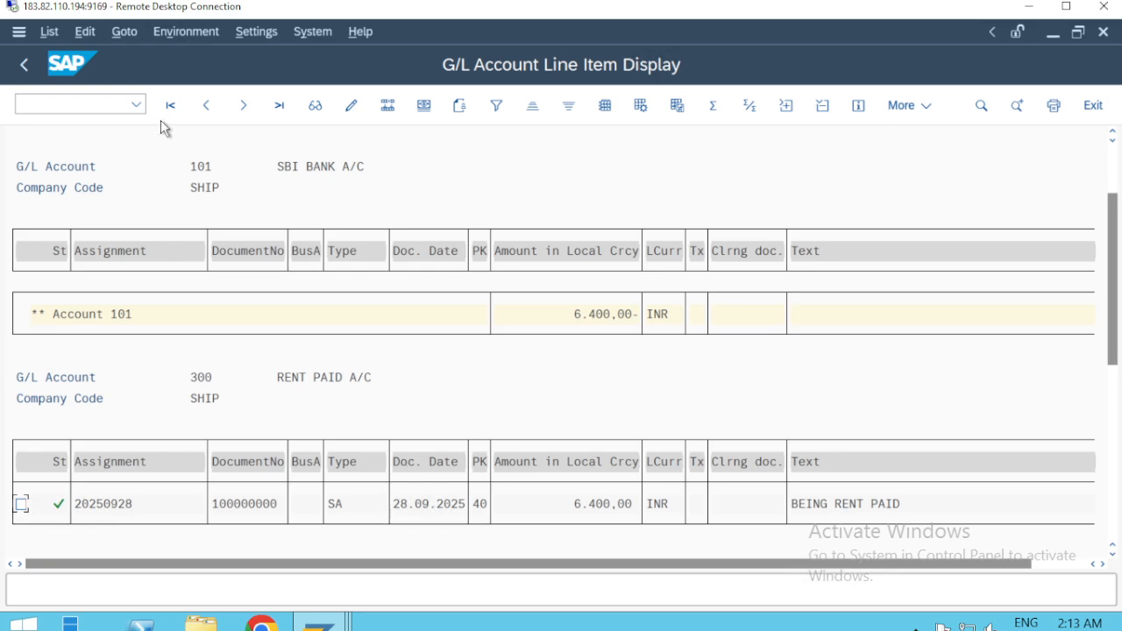
Step: Leave the line item report for SAP Easy Access, check the Notepad notes, and return to SAP
{"action": "left_click", "coordinate": [25, 68]}
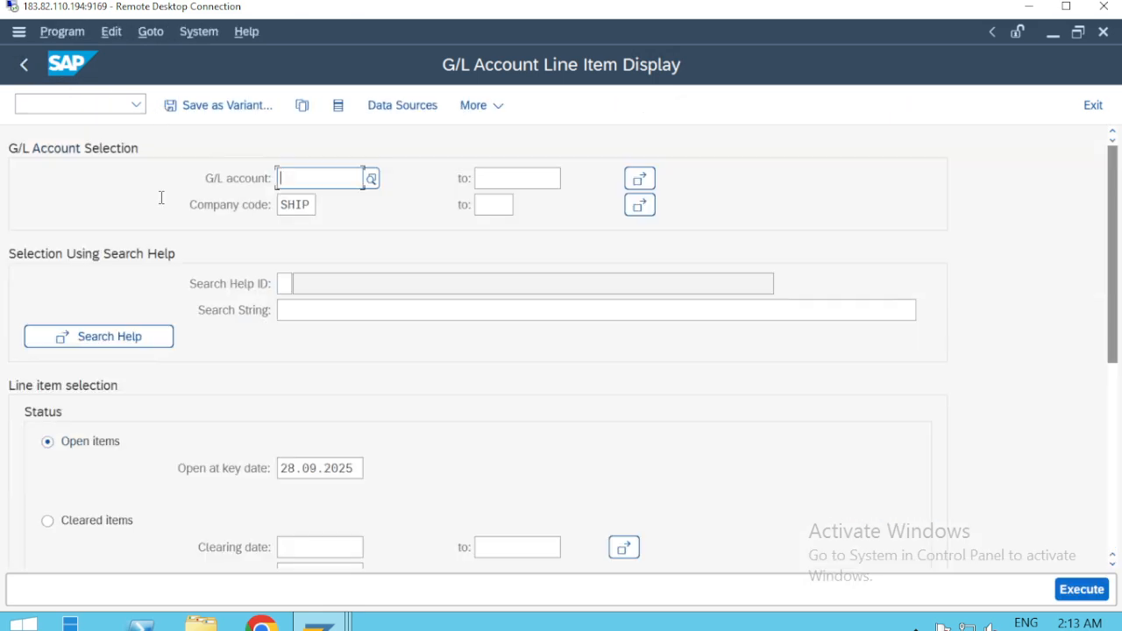
{"action": "key", "text": "F3"}
{"action": "key", "text": "alt+Tab"}
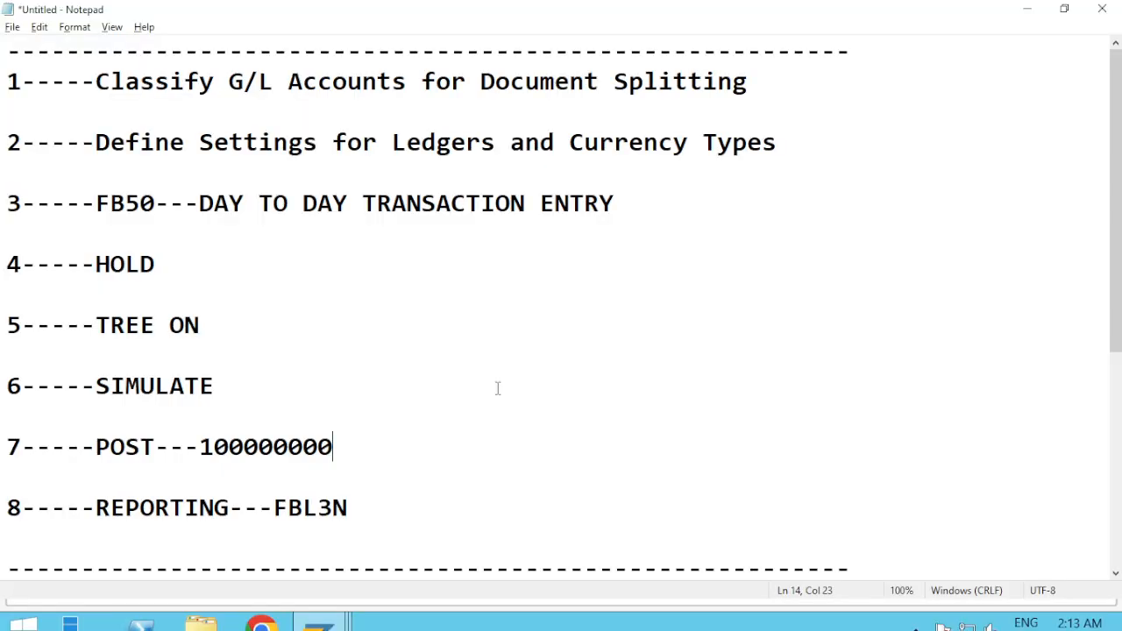
{"action": "key", "text": "alt+Tab"}
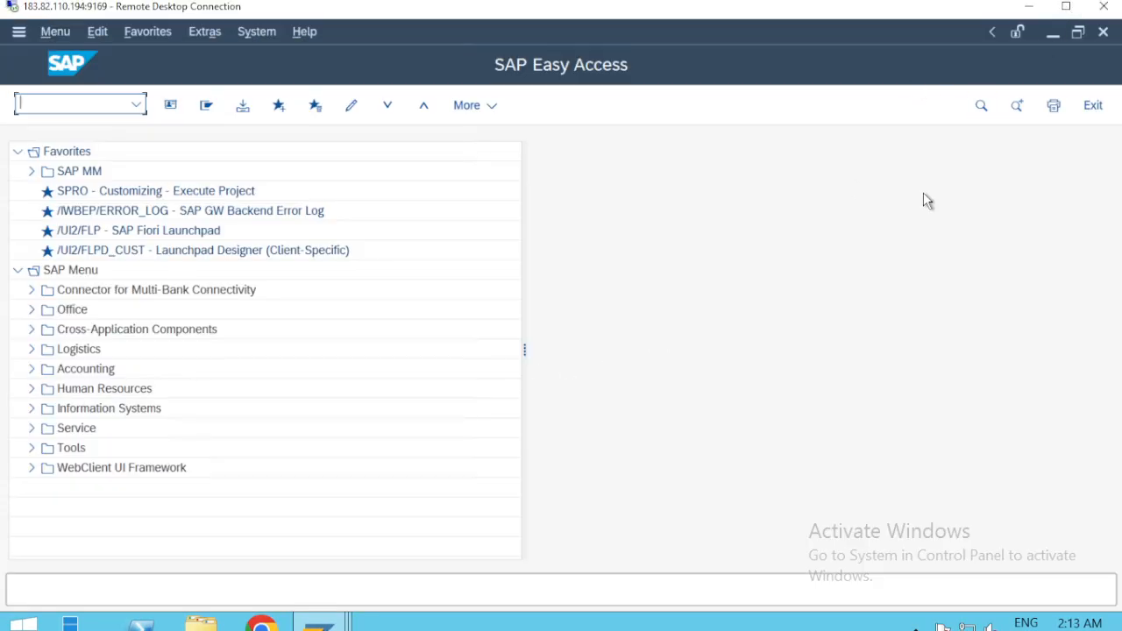
Step: Start G/L account document entry with transaction FB50 and set the document date to 28.09.2025
{"action": "type", "text": "FB50"}
{"action": "key", "text": "Return"}
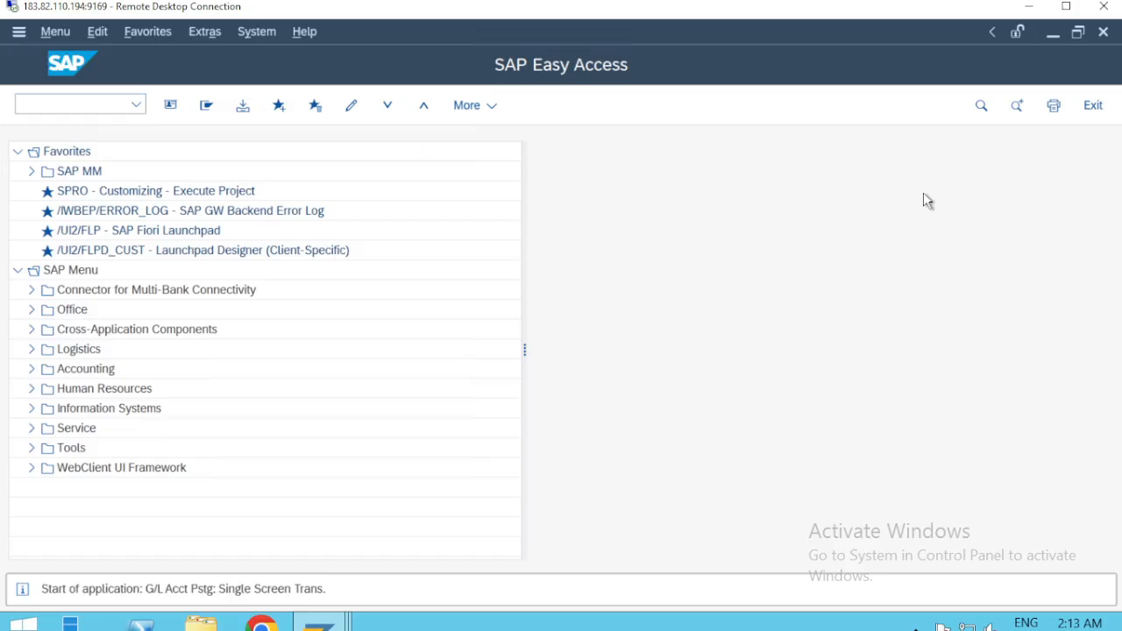
{"action": "key", "text": "Down"}
{"action": "key", "text": "Down"}
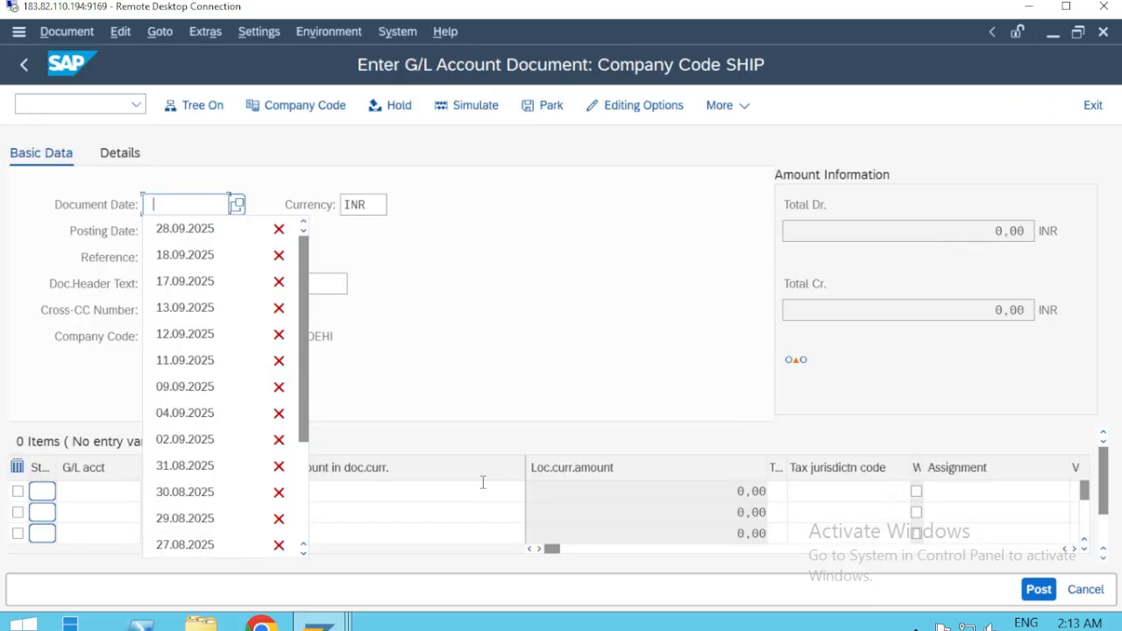
{"action": "key", "text": "Return"}
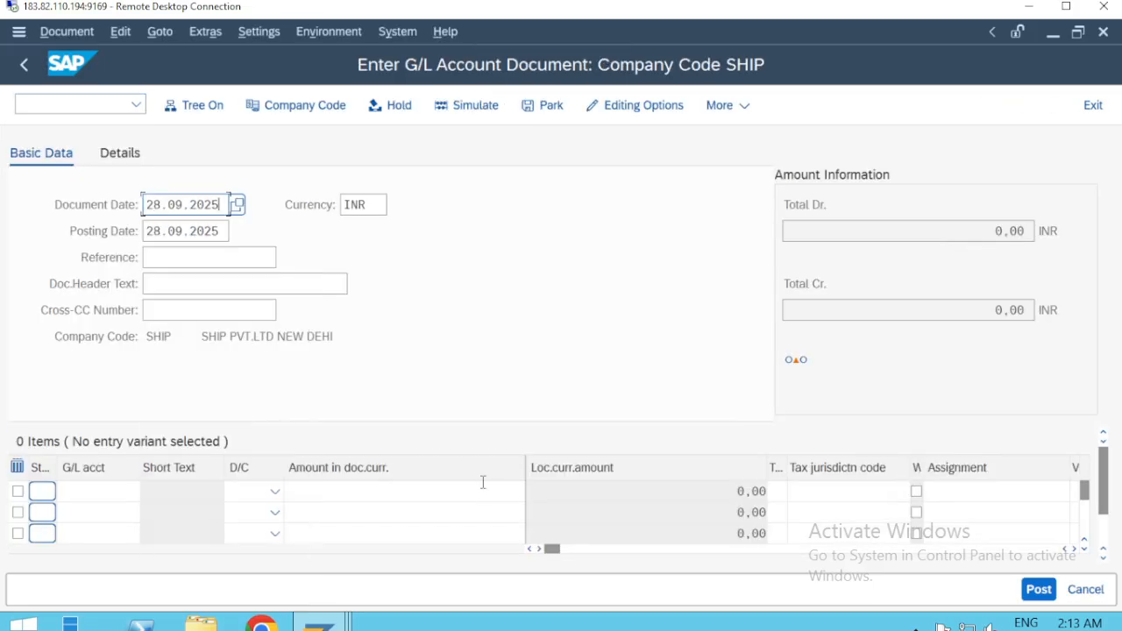
Step: Enter document currency amounts of 7000, 3000 and 10000 in the first three item lines
{"action": "left_click", "coordinate": [369, 495]}
{"action": "type", "text": "7300"}
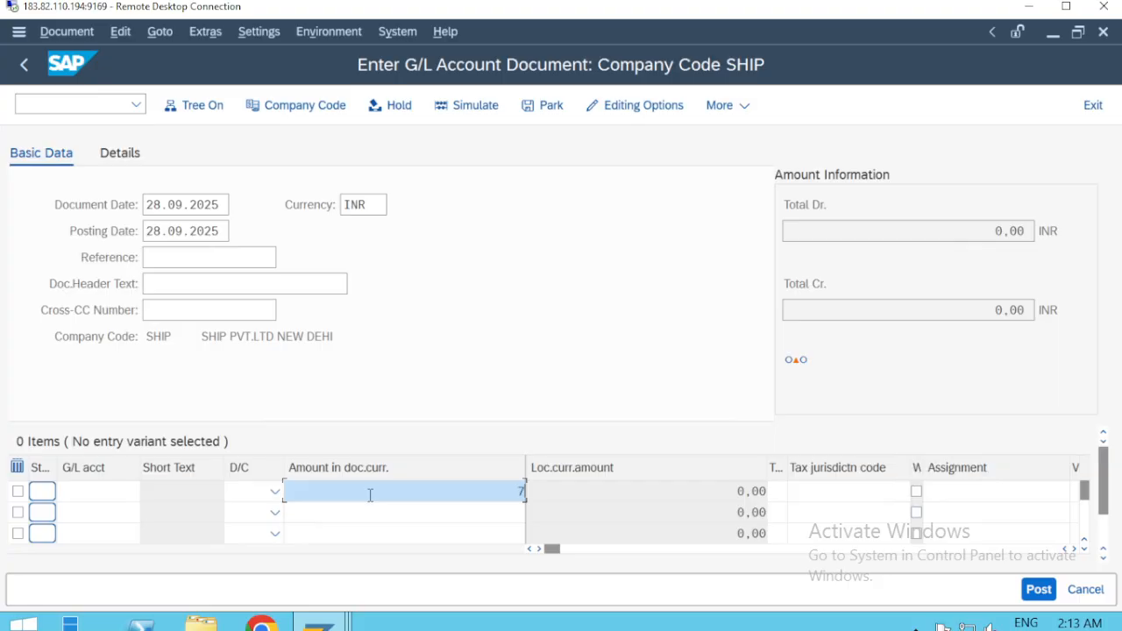
{"action": "key", "text": "BackSpace"}
{"action": "key", "text": "BackSpace"}
{"action": "key", "text": "BackSpace"}
{"action": "type", "text": "000"}
{"action": "key", "text": "Down"}
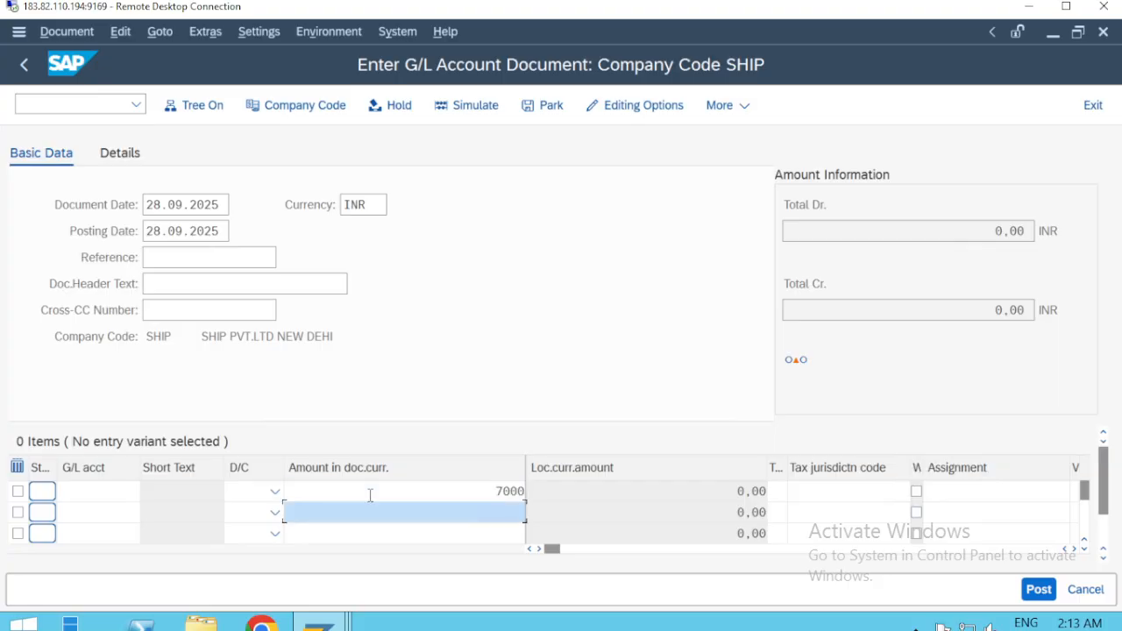
{"action": "type", "text": "3000"}
{"action": "key", "text": "Down"}
{"action": "type", "text": "10000"}
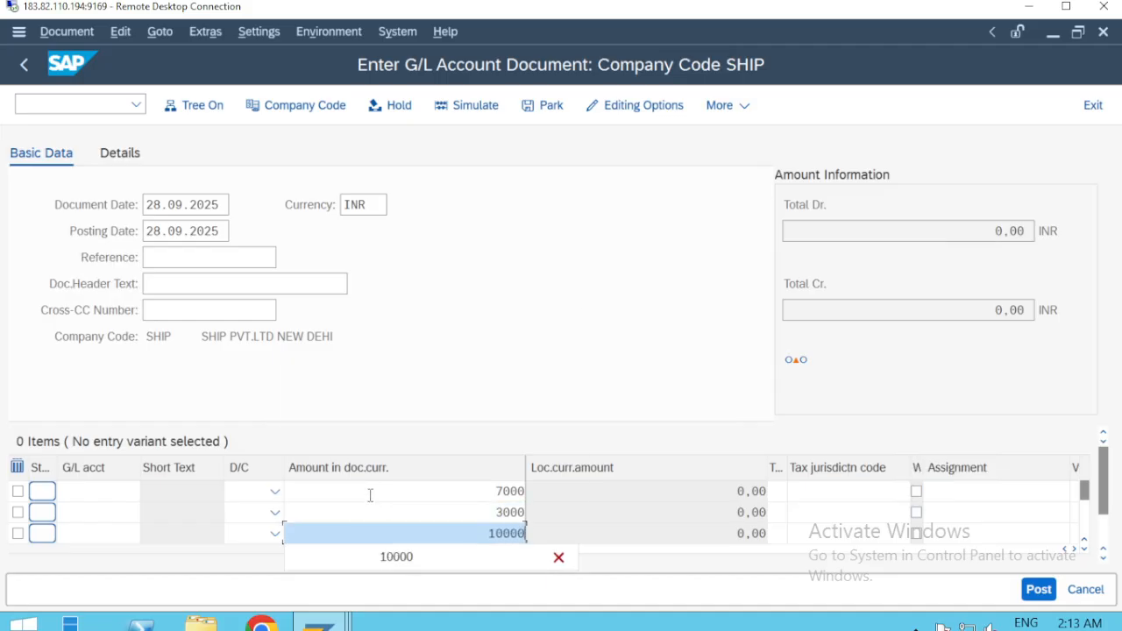
Step: Mark the 7000 and 3000 lines as Debit and the 10000 line as Credit
{"action": "left_click", "coordinate": [268, 492]}
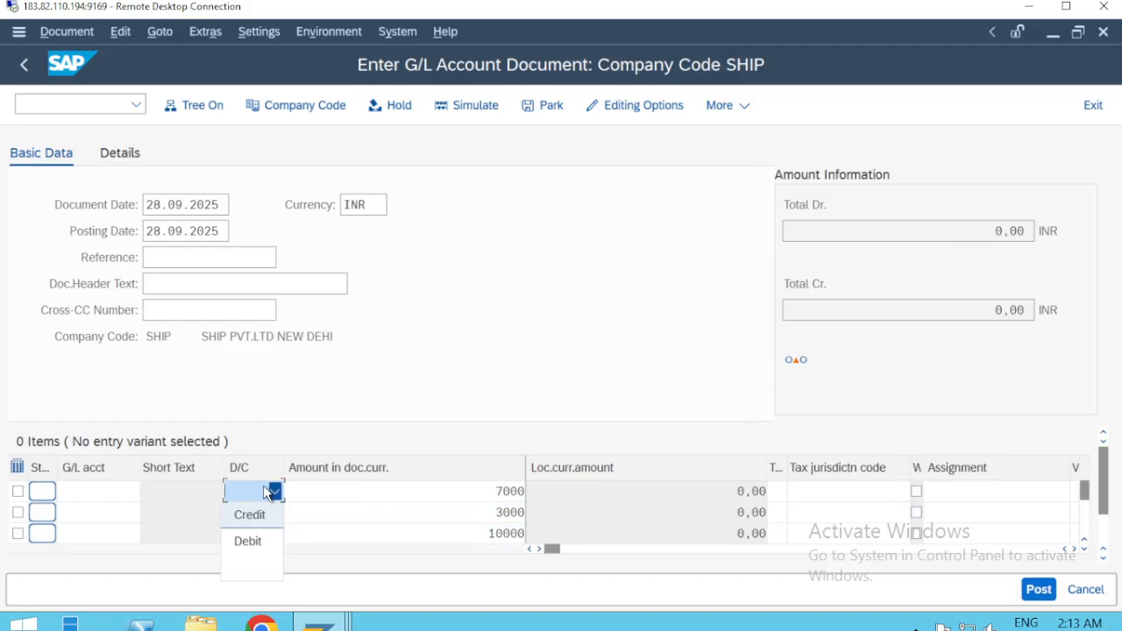
{"action": "left_click", "coordinate": [249, 540]}
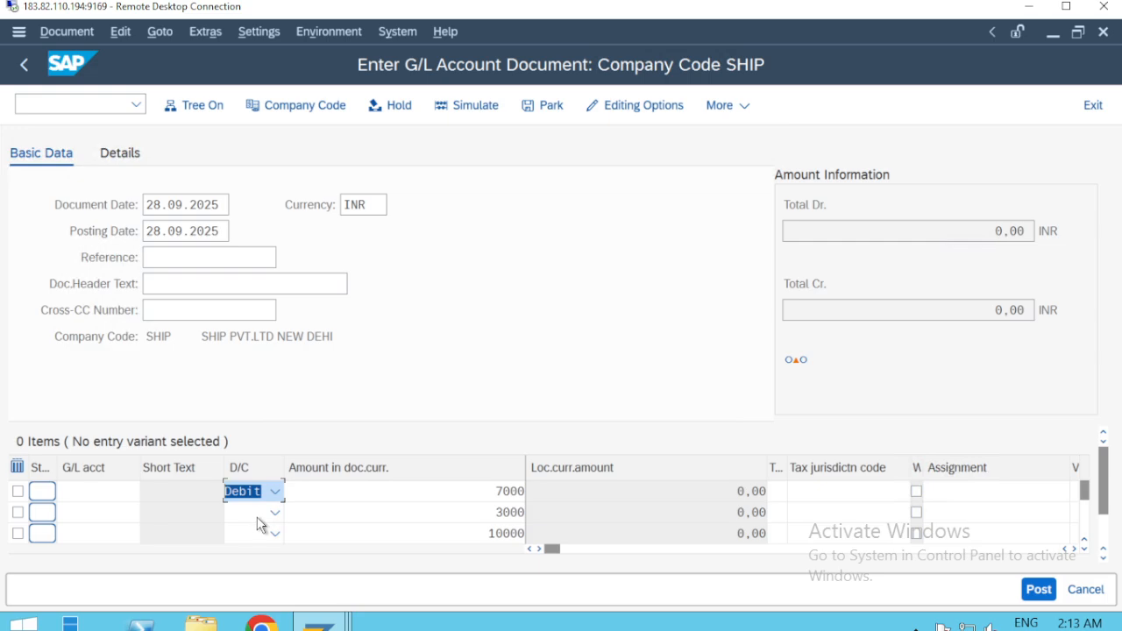
{"action": "left_click", "coordinate": [257, 514]}
{"action": "left_click", "coordinate": [248, 462]}
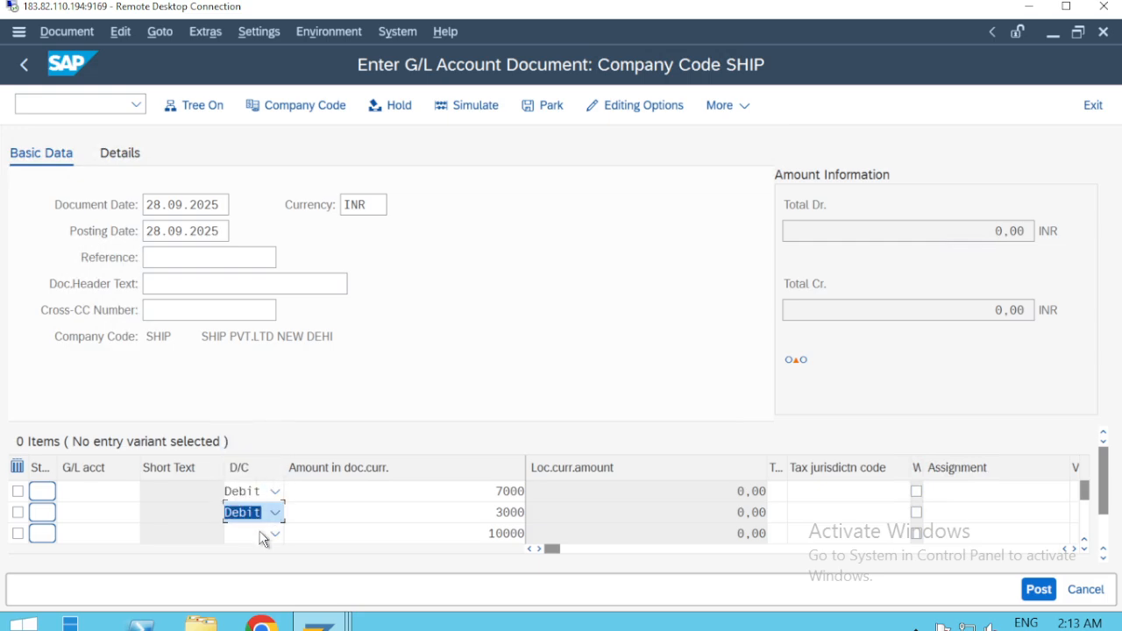
{"action": "left_click", "coordinate": [250, 538]}
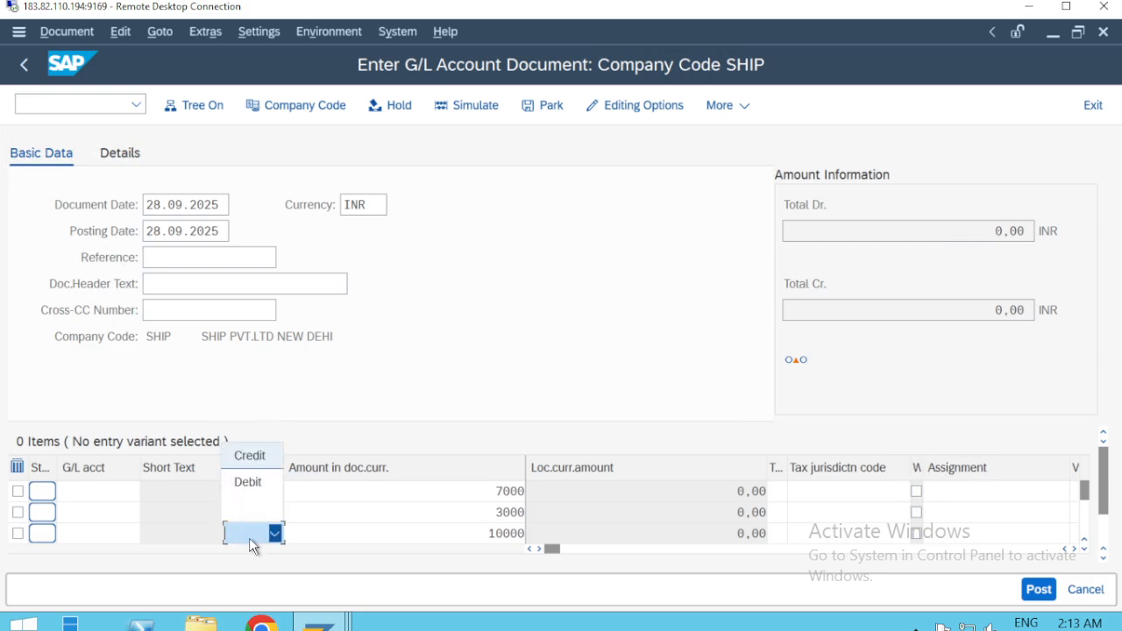
{"action": "left_click", "coordinate": [251, 452]}
Step: Search the G/L accounts and assign RENT PAID A/C (300) to the 7000 debit line
{"action": "left_click", "coordinate": [110, 491]}
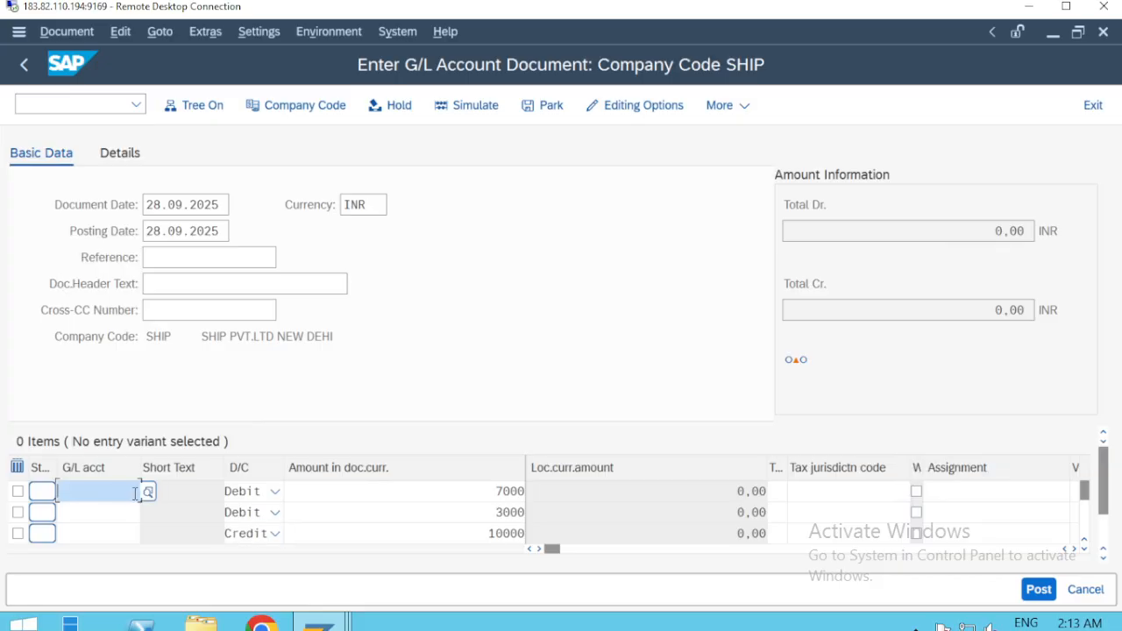
{"action": "left_click", "coordinate": [147, 492]}
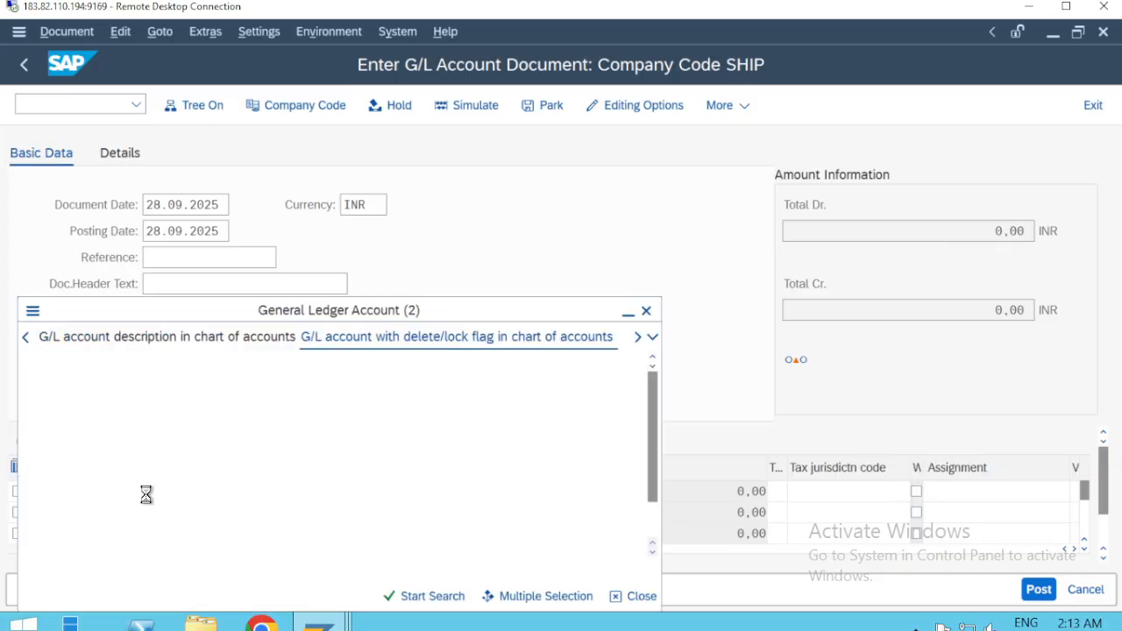
{"action": "key", "text": "Return"}
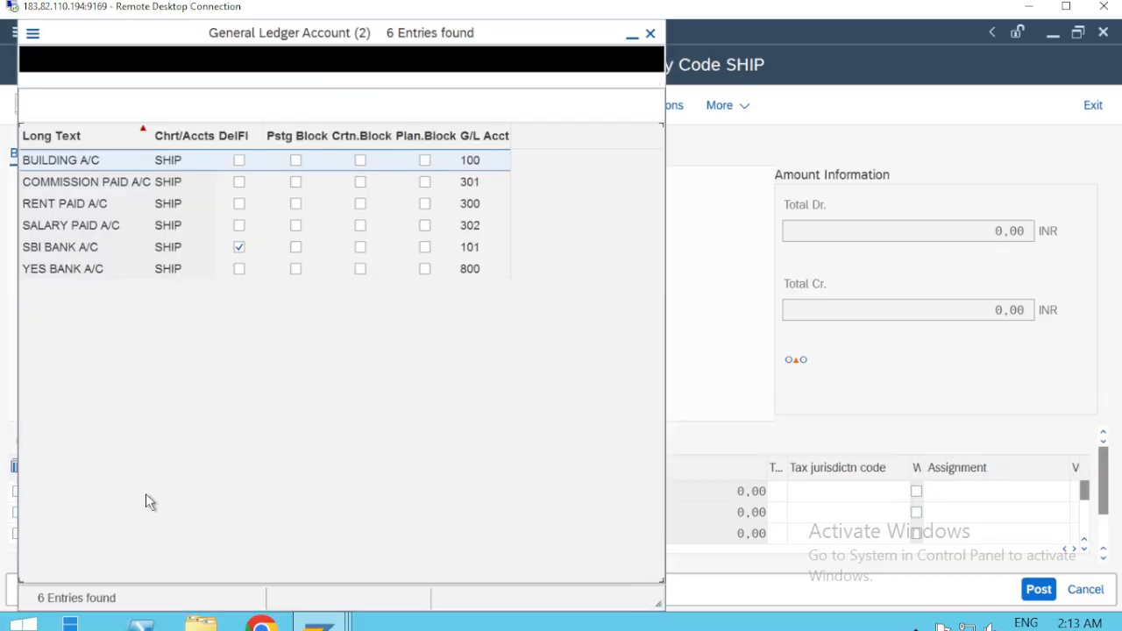
{"action": "key", "text": "Down"}
{"action": "key", "text": "Down"}
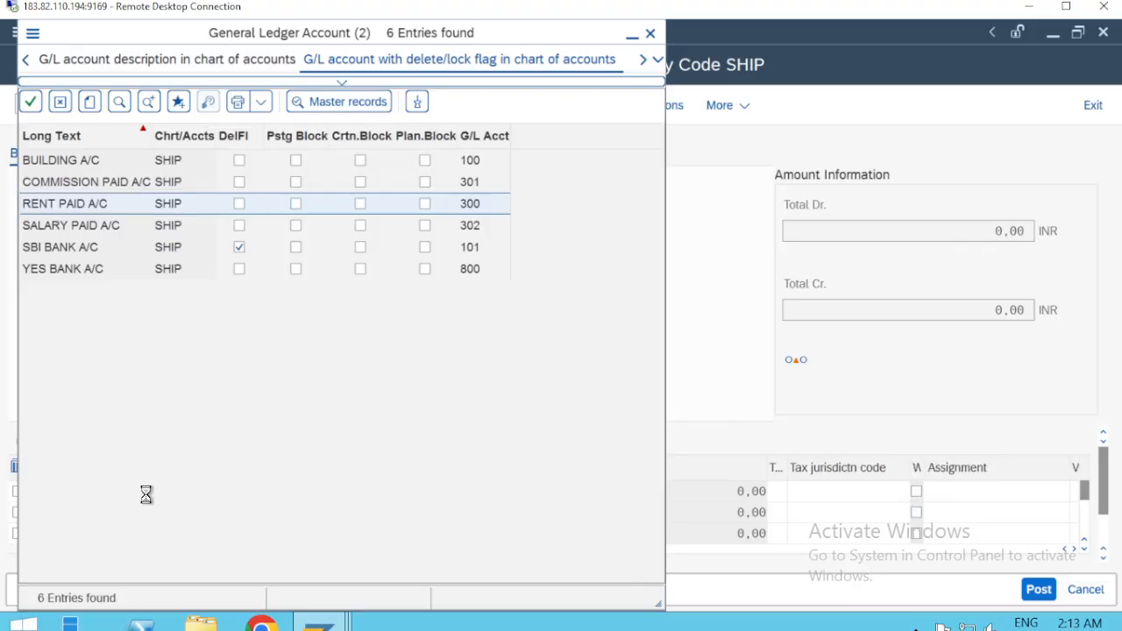
{"action": "key", "text": "Return"}
Step: Search the G/L accounts and assign COMMISSION PAID A/C (301) to the 3000 debit line
{"action": "key", "text": "Down"}
{"action": "left_click", "coordinate": [149, 511]}
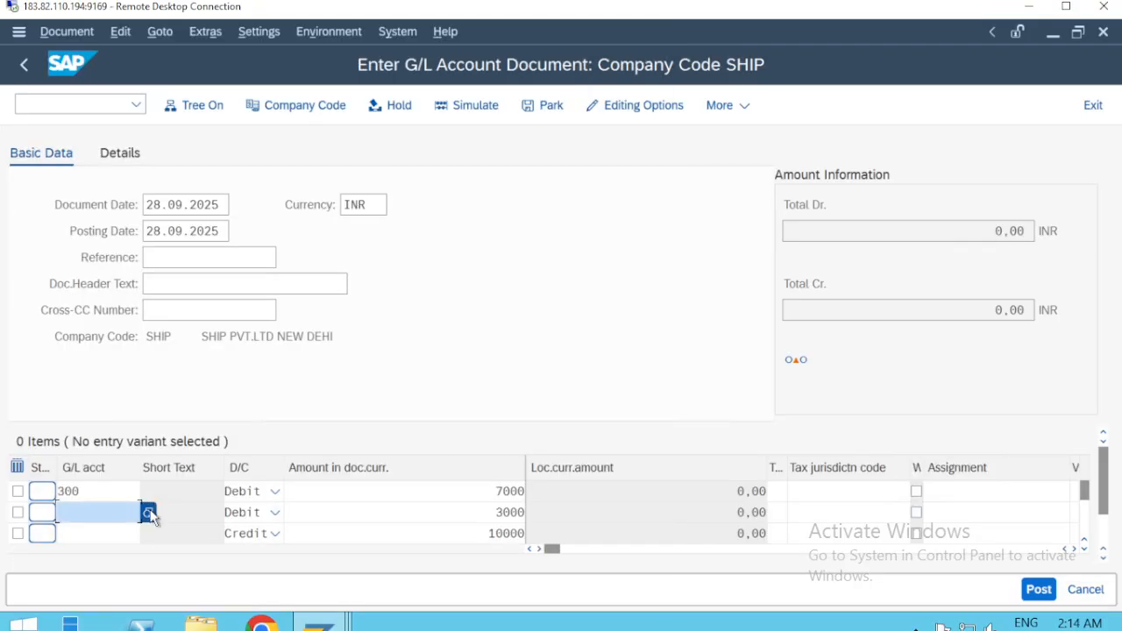
{"action": "key", "text": "Return"}
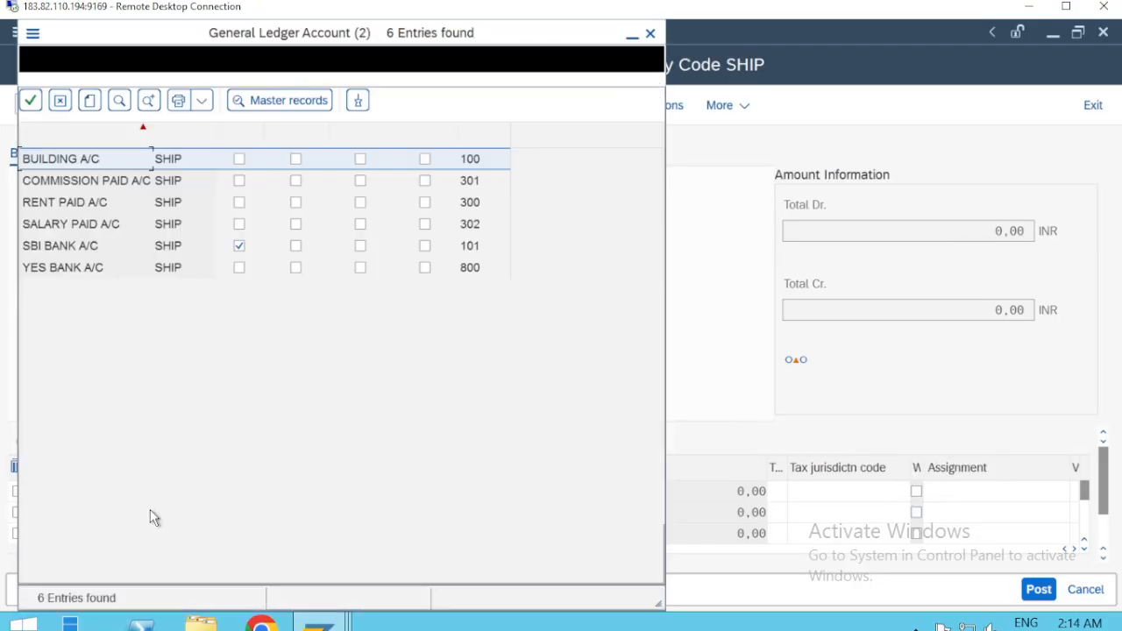
{"action": "key", "text": "Return"}
Step: Assign SBI BANK A/C (101) to the 10000 credit line from the account search and accept the entered items
{"action": "key", "text": "Down"}
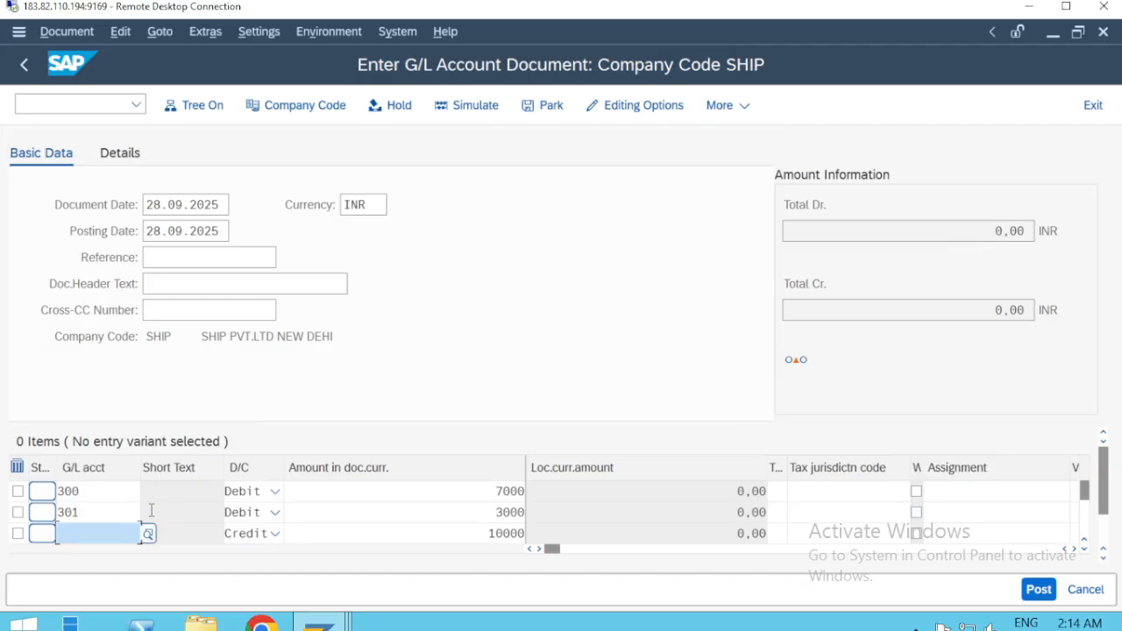
{"action": "left_click", "coordinate": [147, 534]}
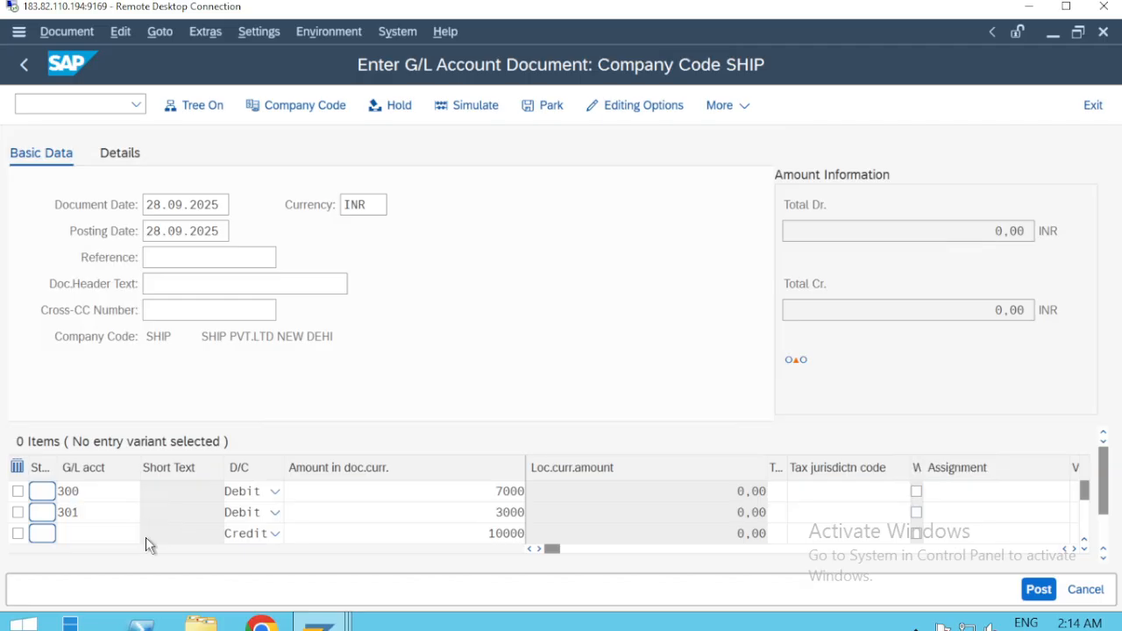
{"action": "key", "text": "Return"}
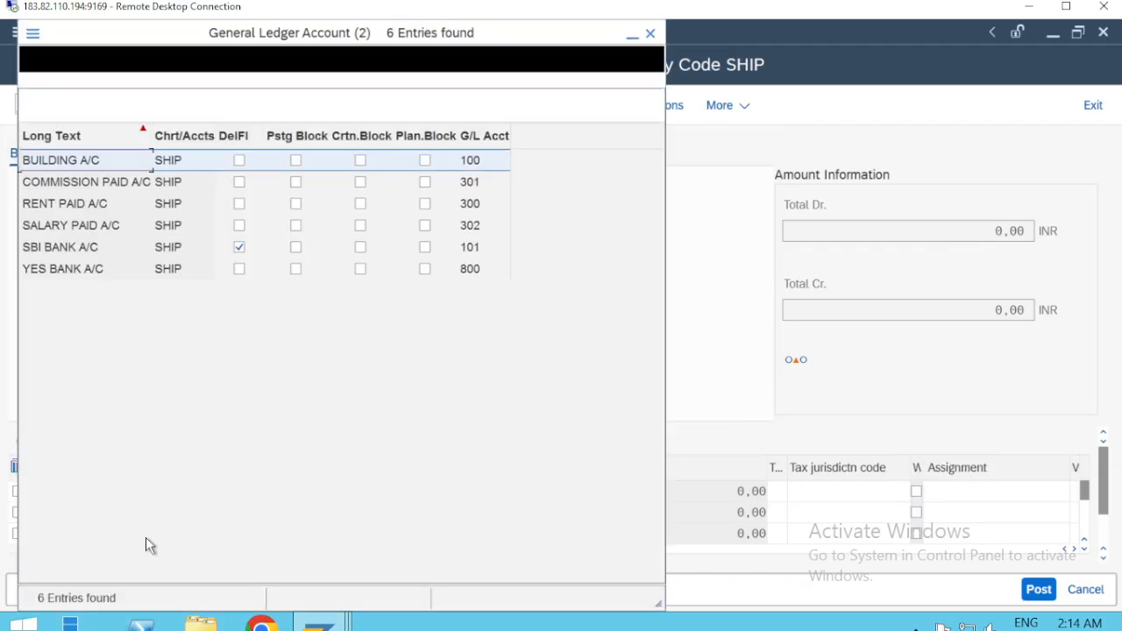
{"action": "key", "text": "Down"}
{"action": "key", "text": "Return"}
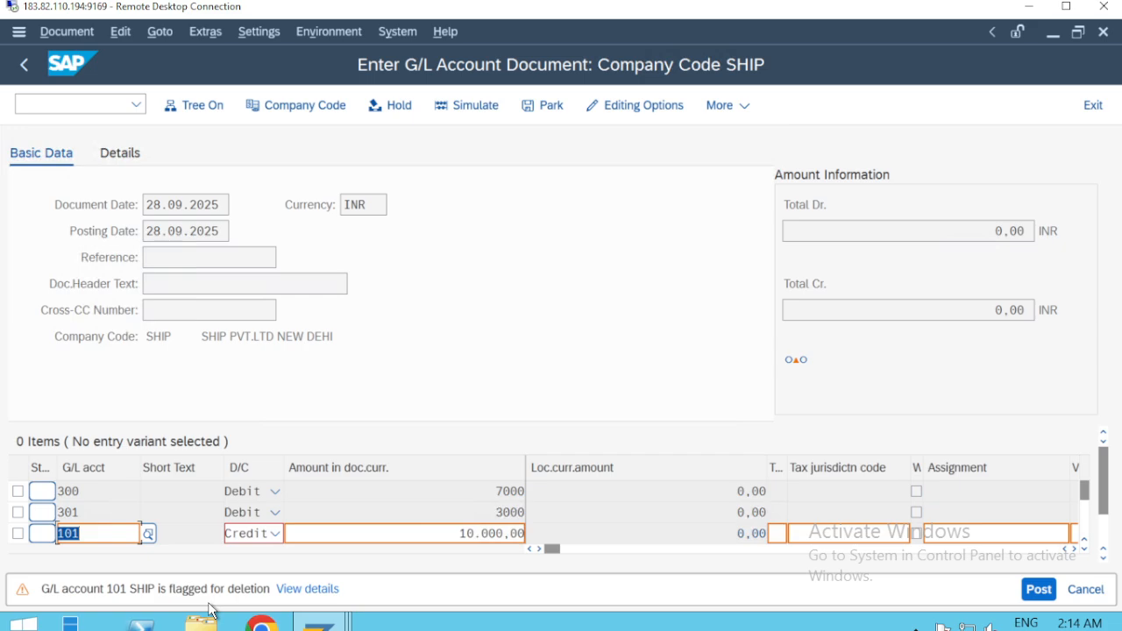
{"action": "key", "text": "Return"}
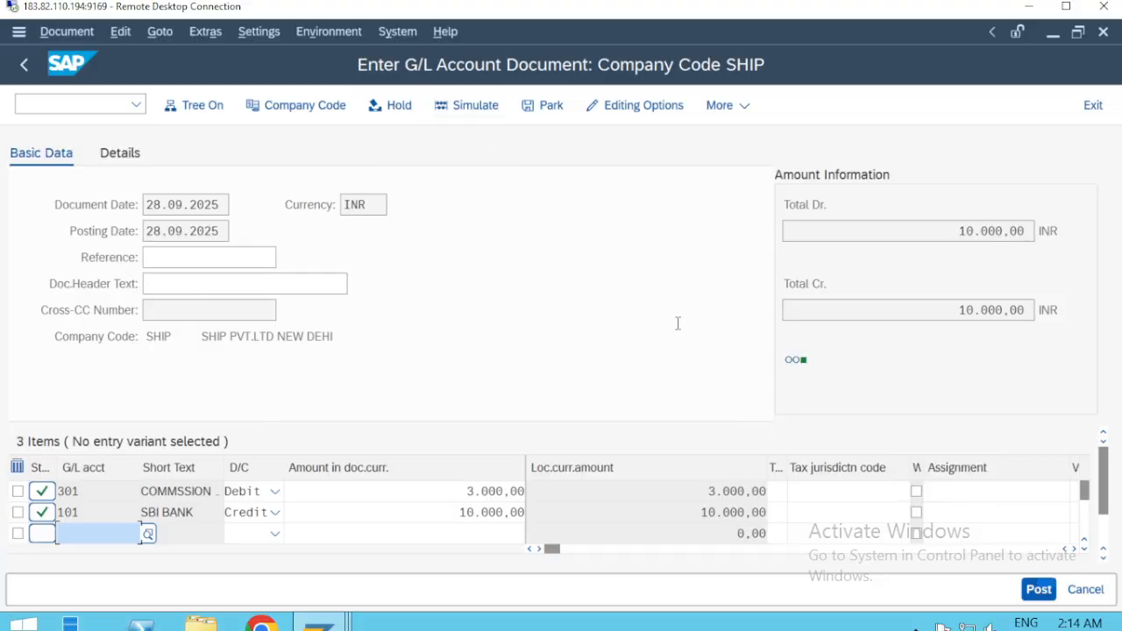
Step: Simulate the G/L document past the account warning and post it in company code SHIP
{"action": "left_click", "coordinate": [462, 108]}
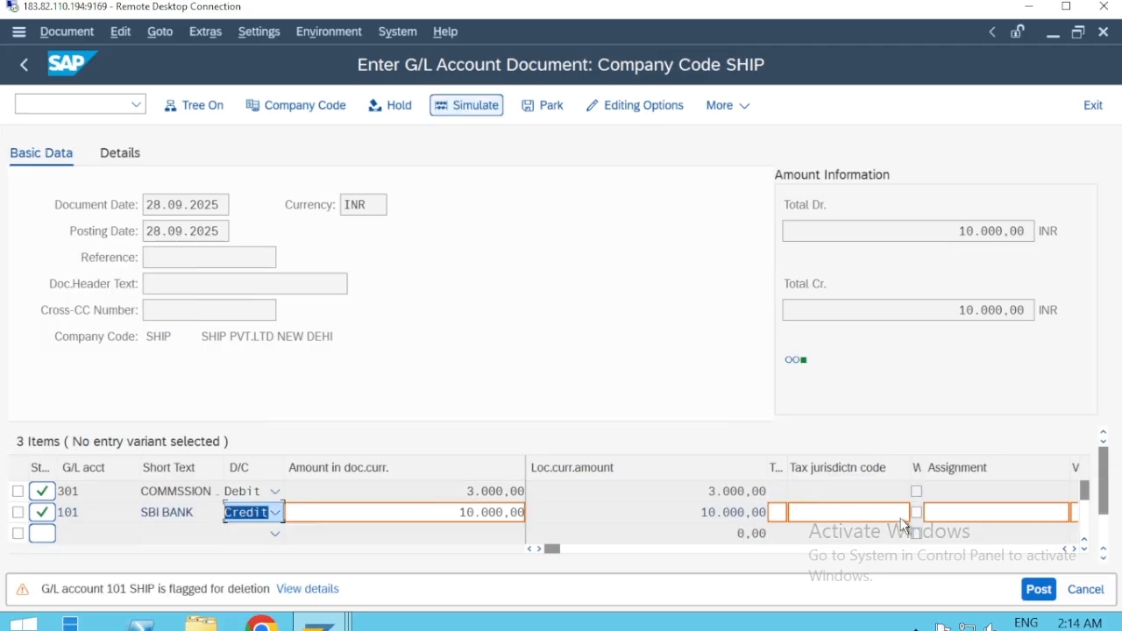
{"action": "left_click", "coordinate": [1039, 589]}
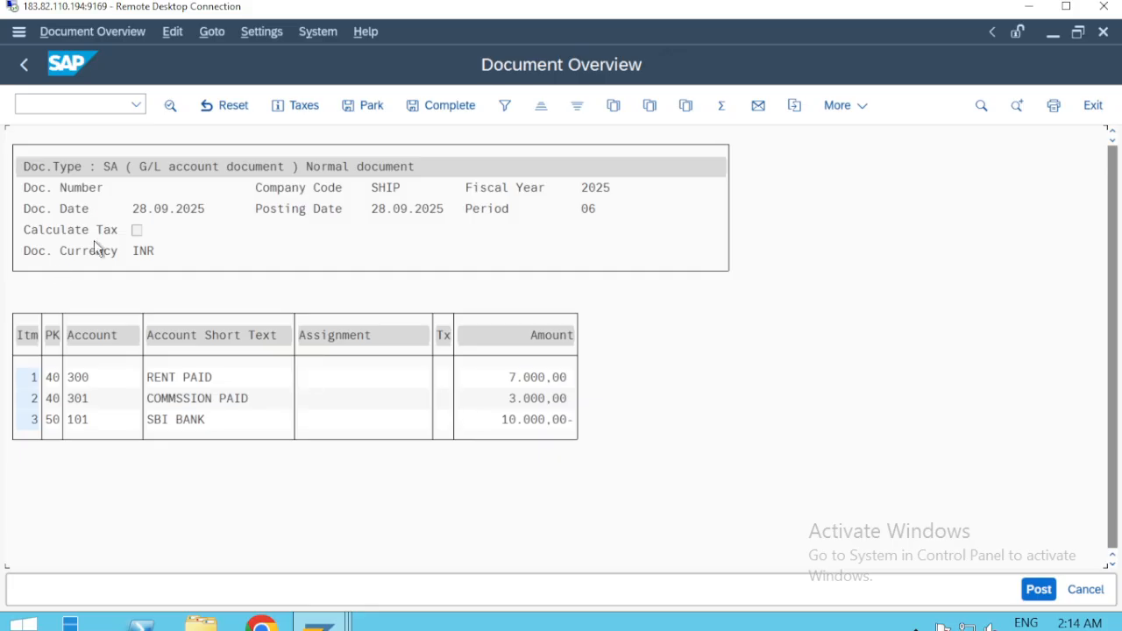
{"action": "left_click", "coordinate": [1034, 590]}
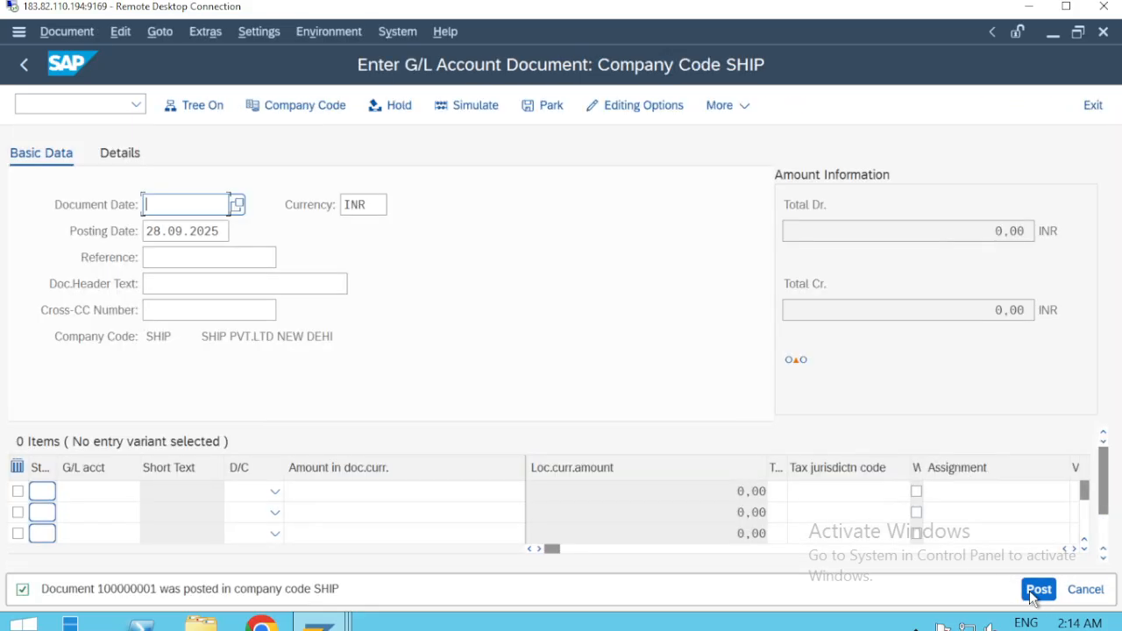
Step: Leave the G/L document entry and start transaction FBL3N for the G/L account line item display
{"action": "left_click", "coordinate": [88, 103]}
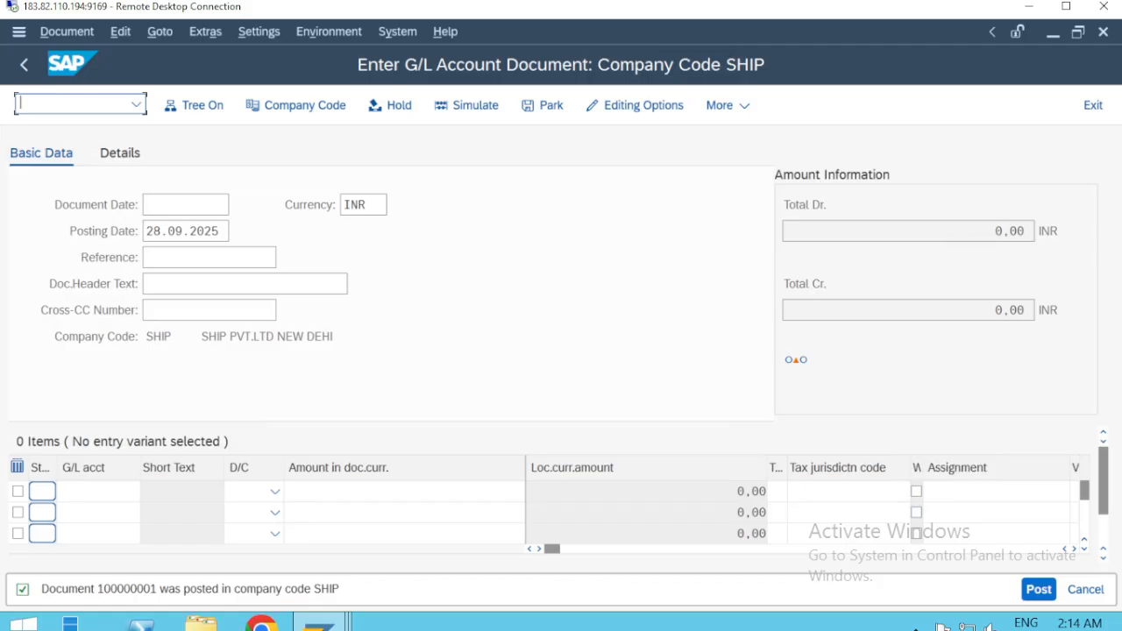
{"action": "type", "text": "/n"}
{"action": "key", "text": "Return"}
{"action": "type", "text": "FBL"}
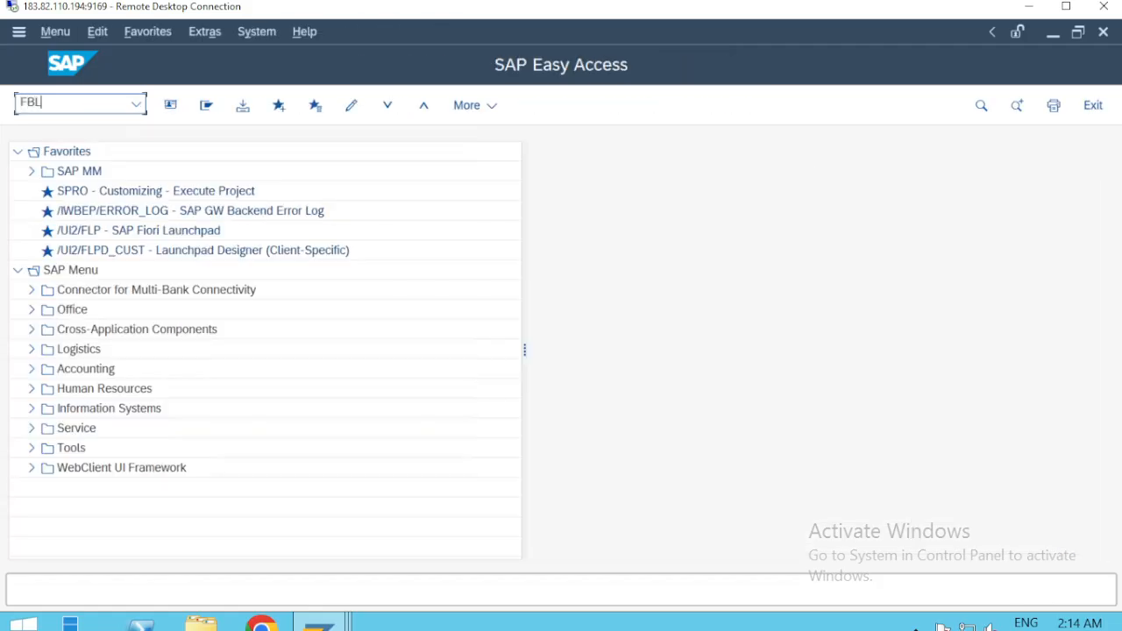
{"action": "type", "text": "3N"}
{"action": "key", "text": "Return"}
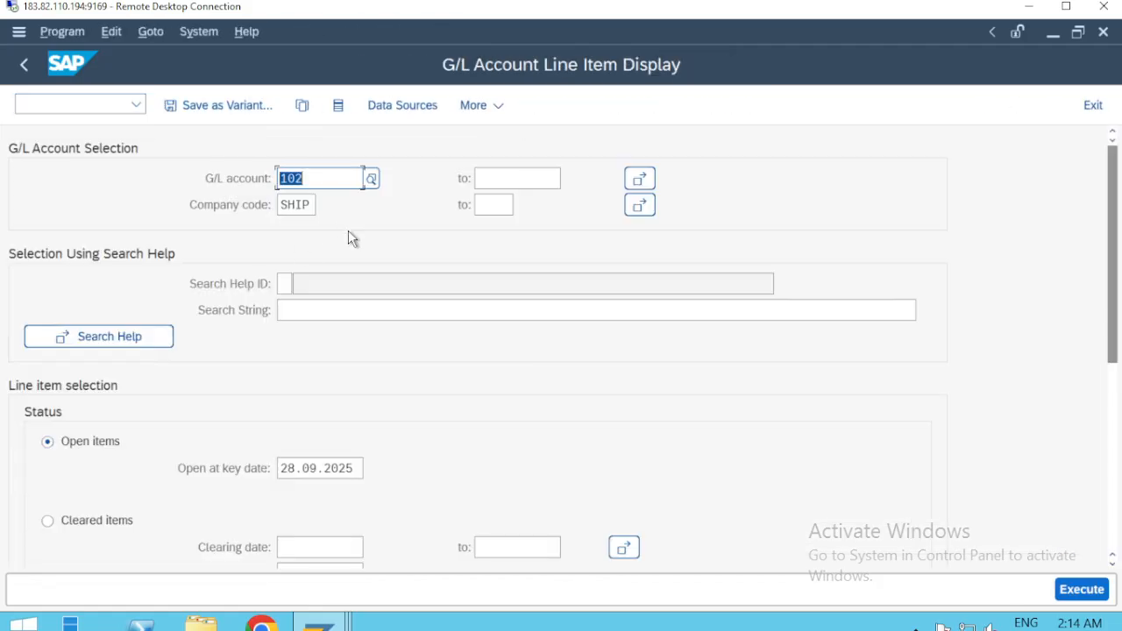
Step: Clear the G/L account filter and display the open line items of all accounts in company code SHIP, then return to the selection
{"action": "key", "text": "Delete"}
{"action": "left_click", "coordinate": [1080, 590]}
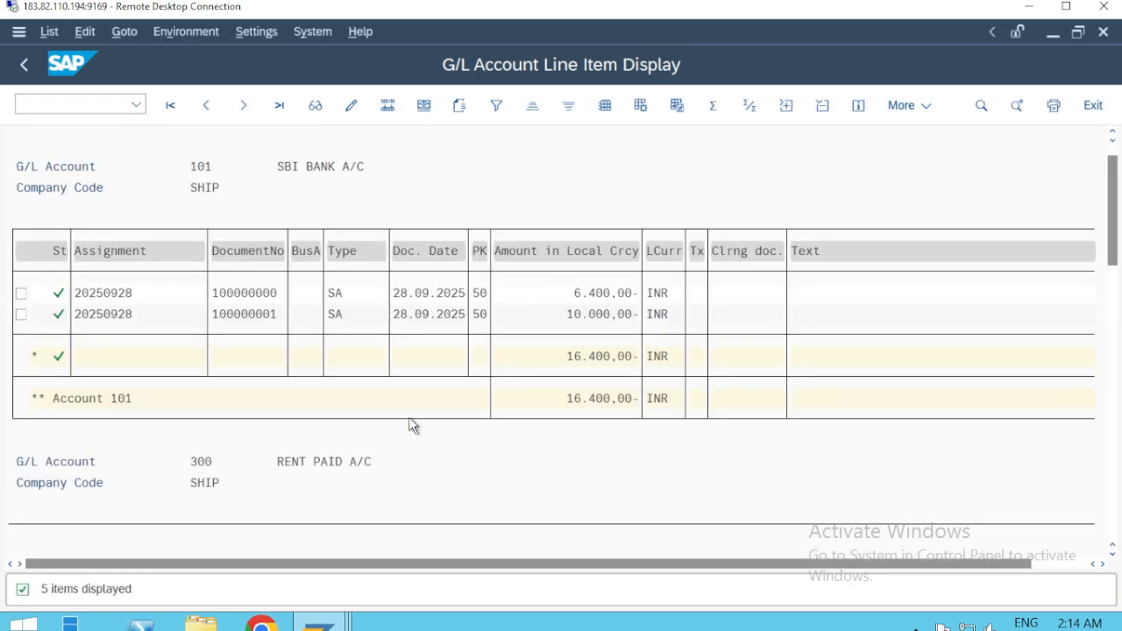
{"action": "scroll", "coordinate": [372, 425], "scroll_direction": "down", "scroll_amount": 1}
{"action": "scroll", "coordinate": [420, 453], "scroll_direction": "down", "scroll_amount": 2}
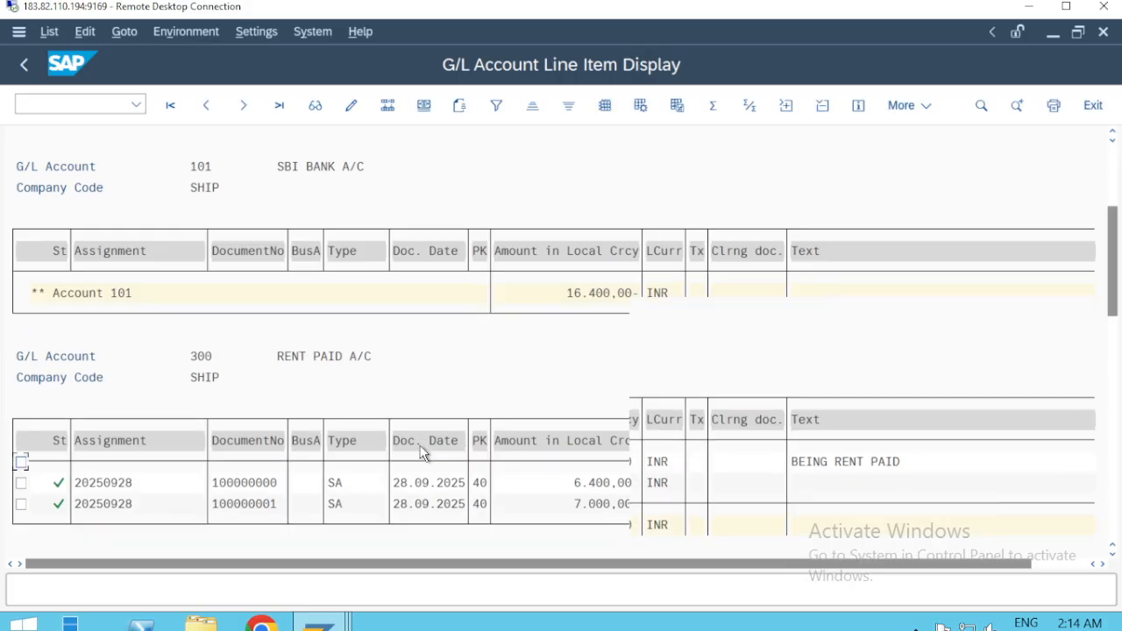
{"action": "scroll", "coordinate": [421, 453], "scroll_direction": "down", "scroll_amount": 3}
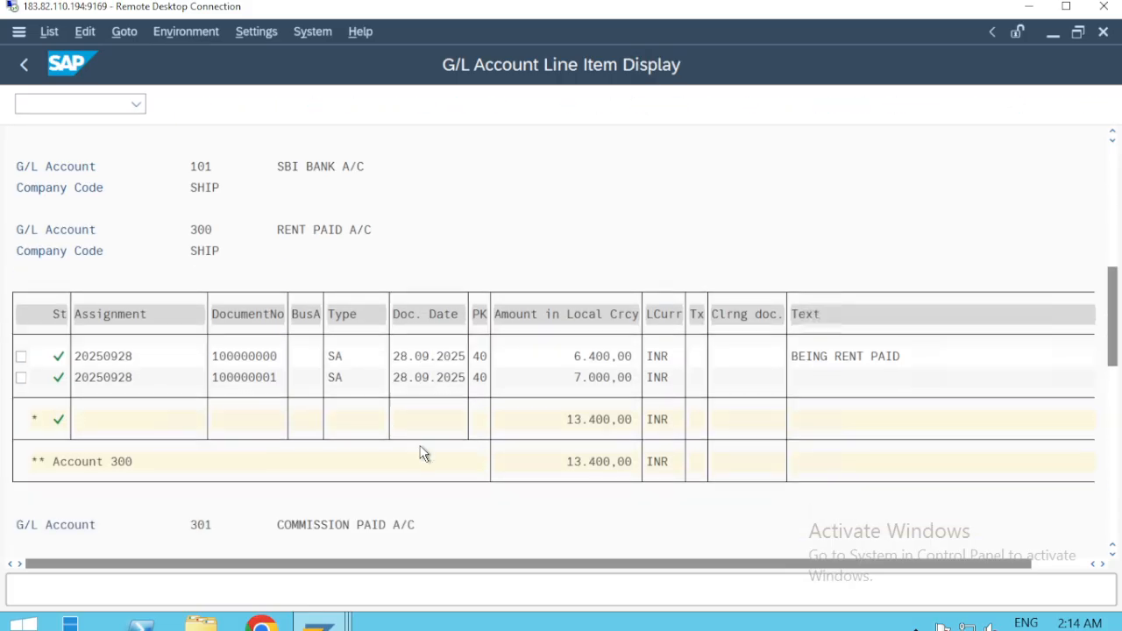
{"action": "scroll", "coordinate": [420, 453], "scroll_direction": "down", "scroll_amount": 2}
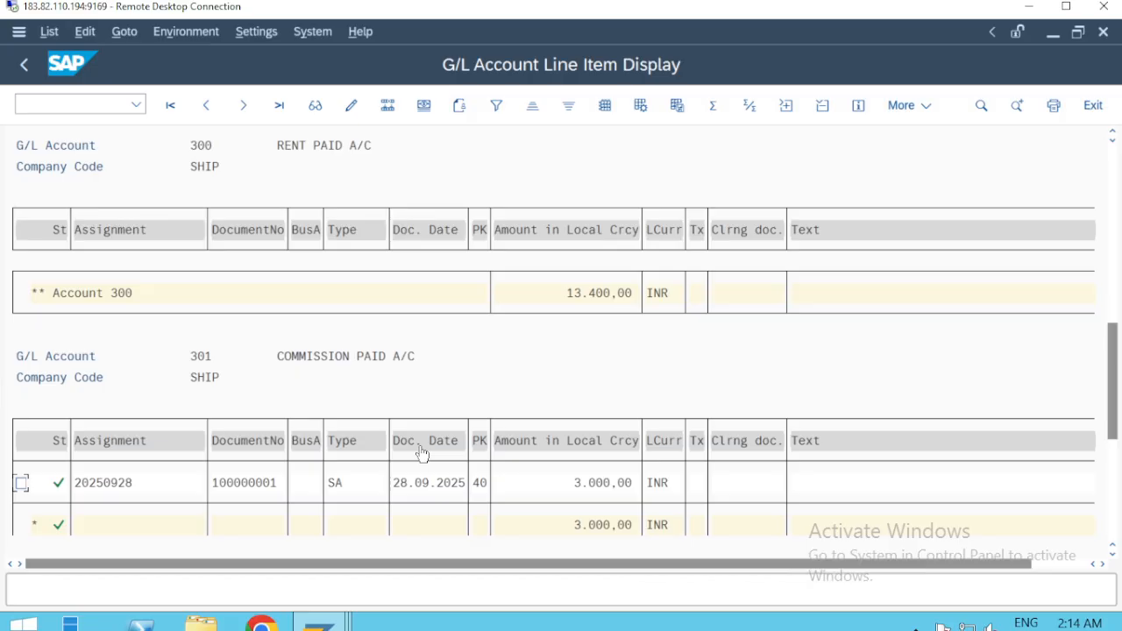
{"action": "key", "text": "F3"}
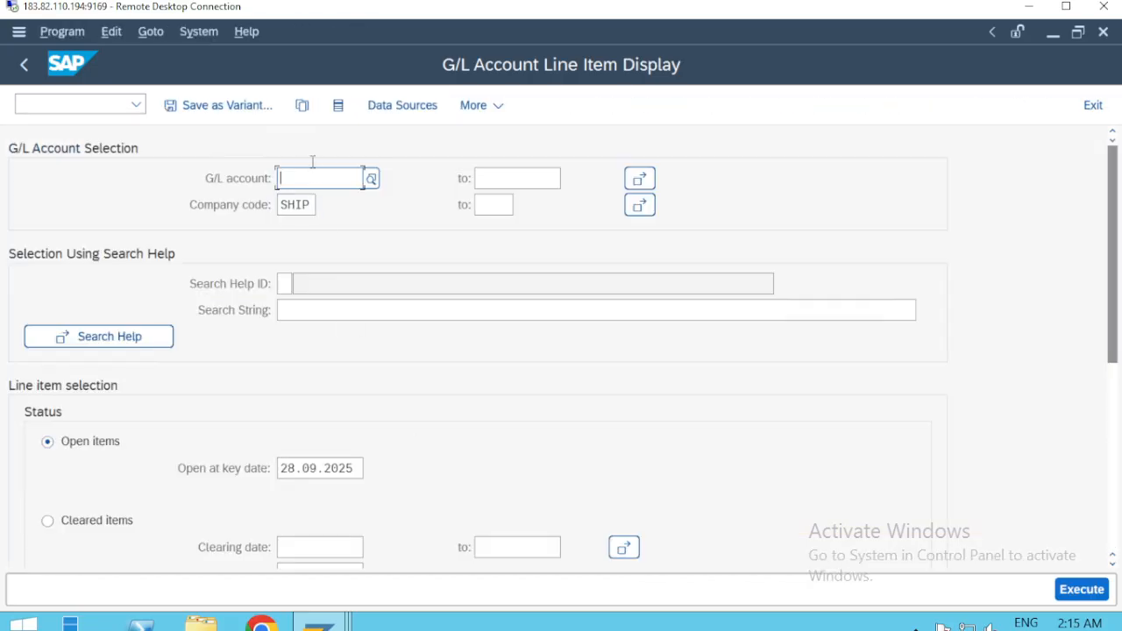
Step: Choose COMMISSION PAID A/C (301) from the account search, display its open line items and return to the selection
{"action": "left_click", "coordinate": [373, 183]}
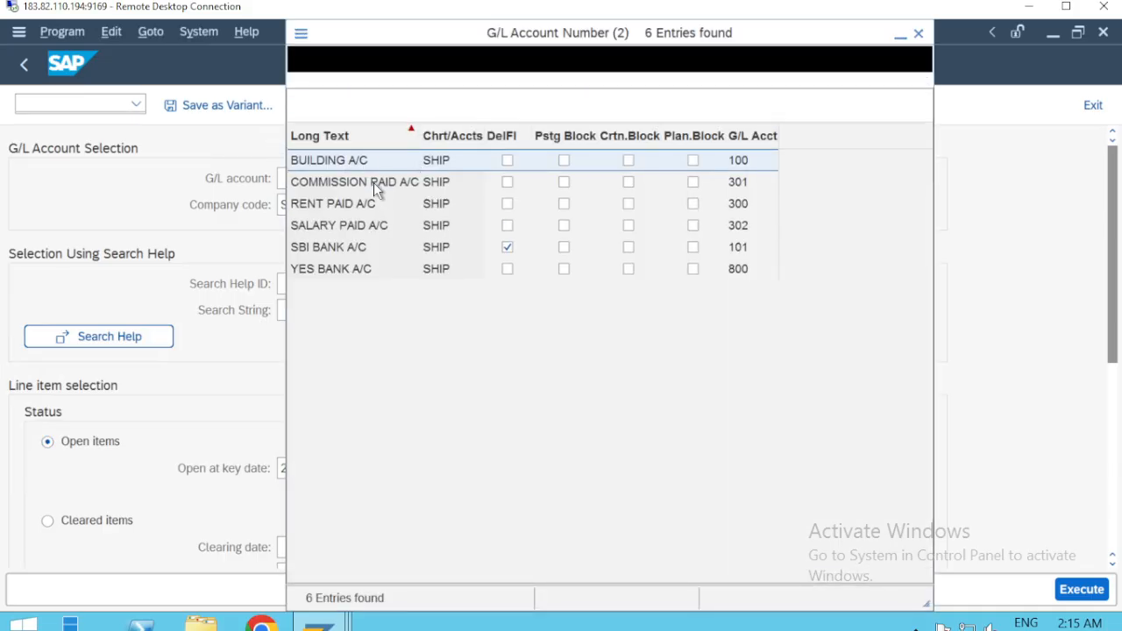
{"action": "double_click", "coordinate": [373, 183]}
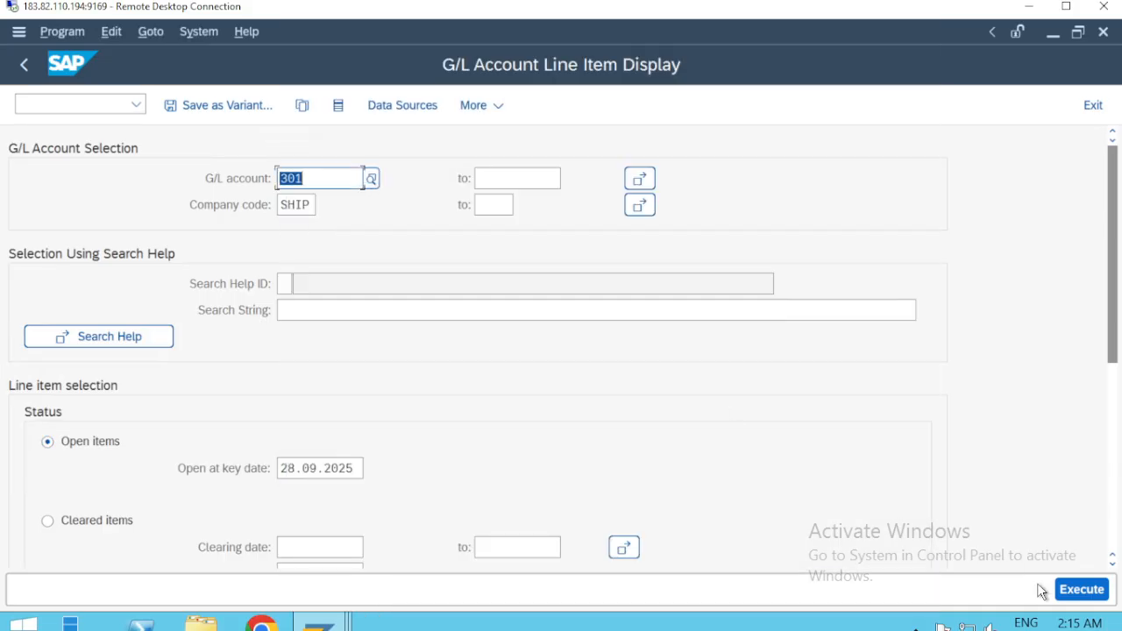
{"action": "left_click", "coordinate": [1083, 594]}
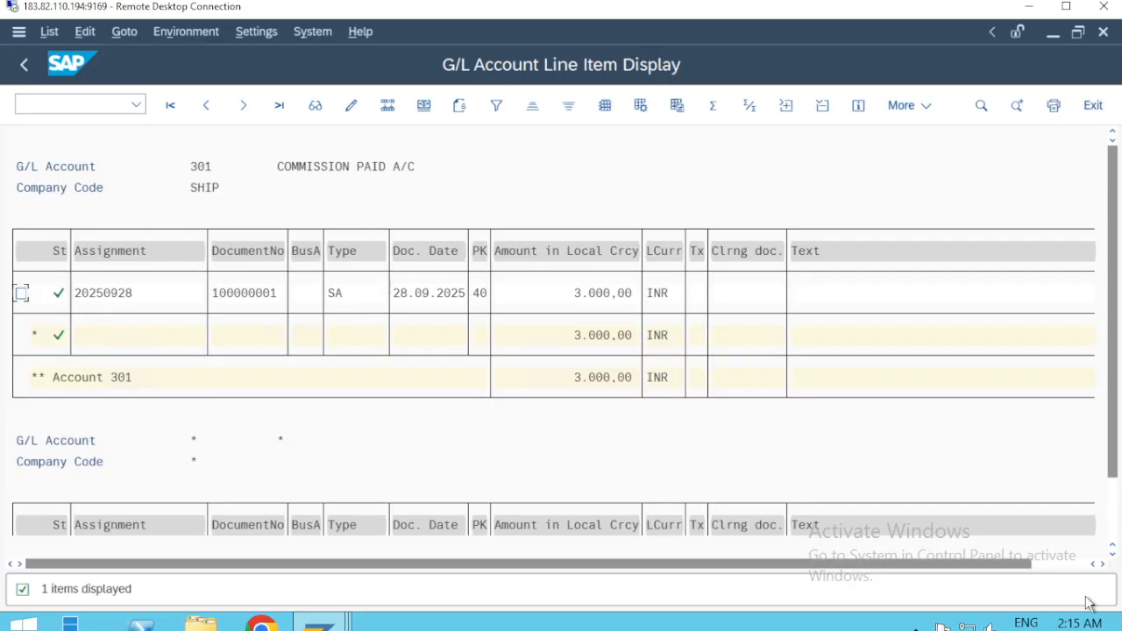
{"action": "scroll", "coordinate": [896, 403], "scroll_direction": "down", "scroll_amount": 2}
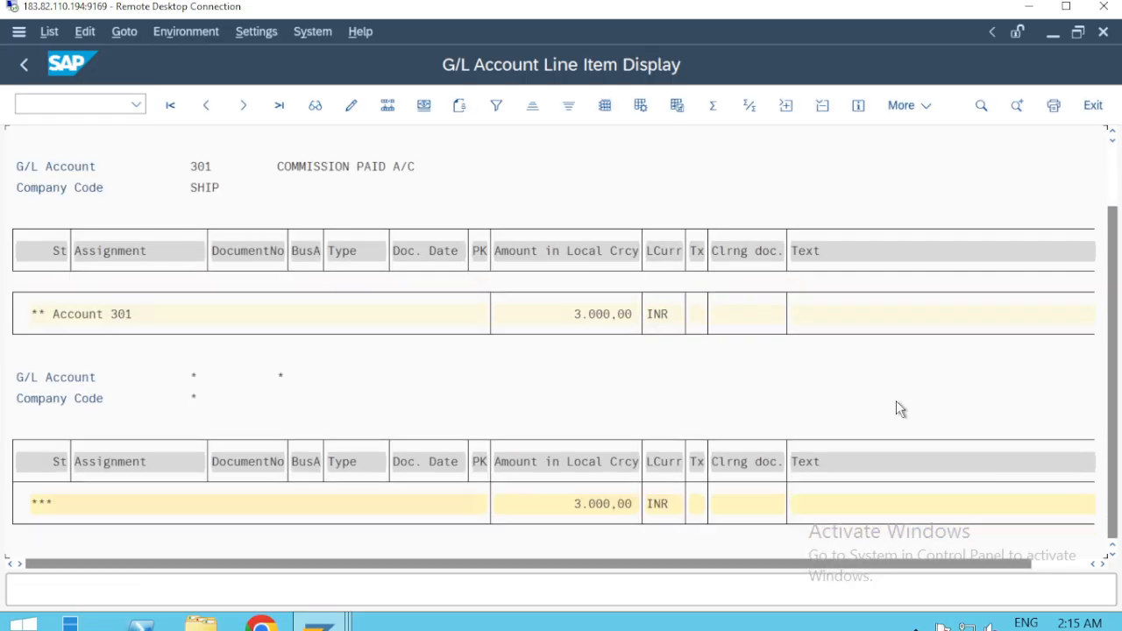
{"action": "scroll", "coordinate": [896, 402], "scroll_direction": "up", "scroll_amount": 2}
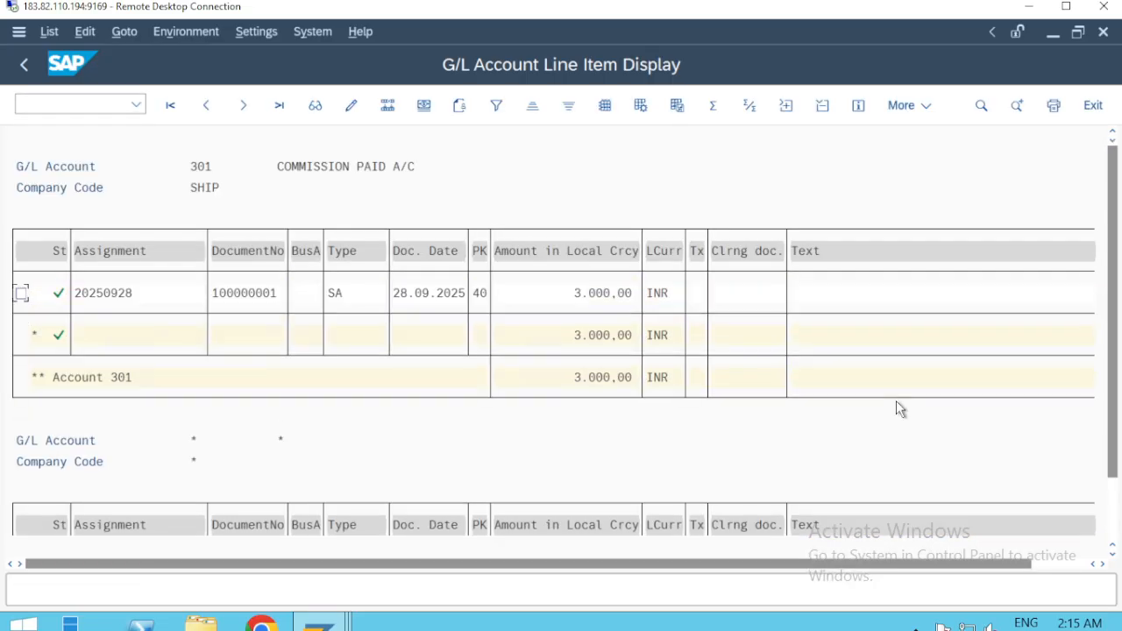
{"action": "key", "text": "F3"}
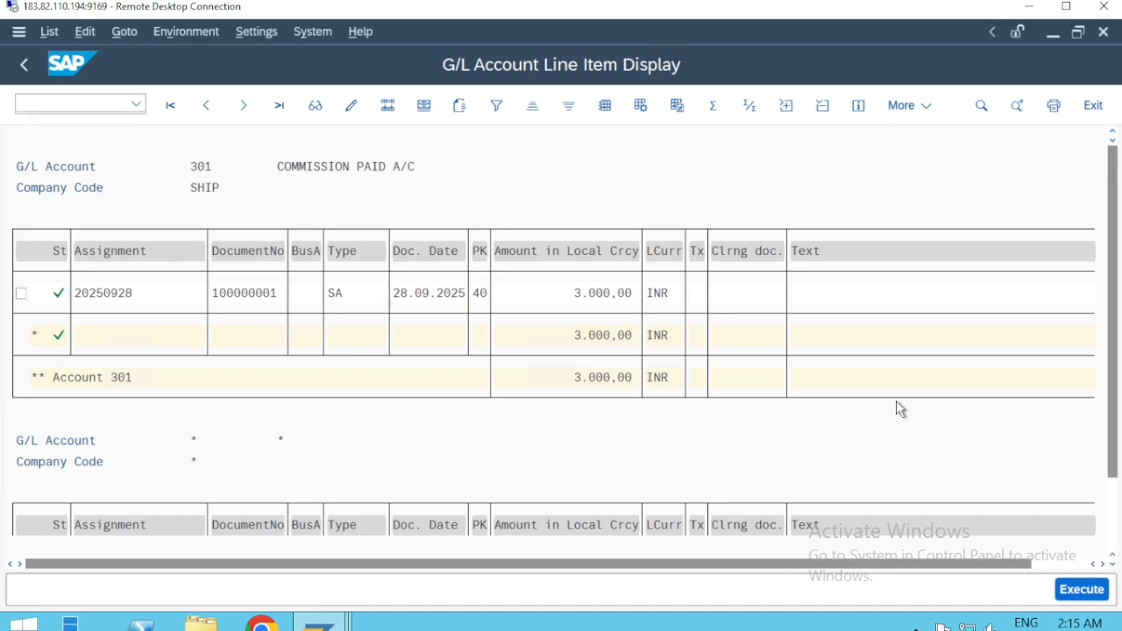
Step: Replace the account filter with RENT PAID A/C (300), display its open line items, and exit to SAP Easy Access
{"action": "key", "text": "Delete"}
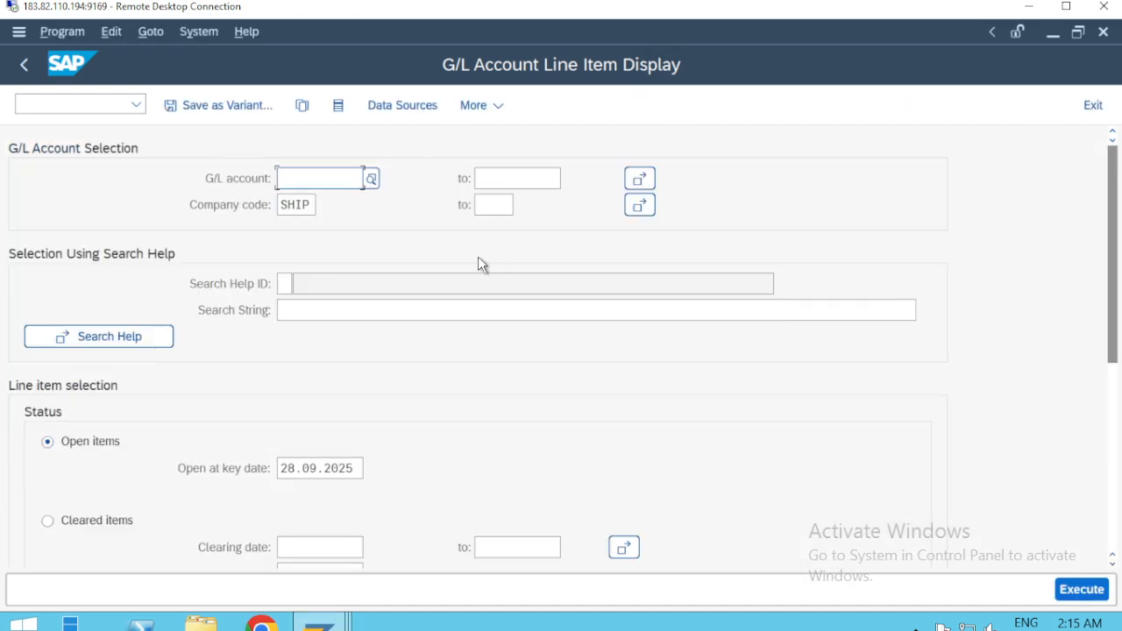
{"action": "left_click", "coordinate": [374, 178]}
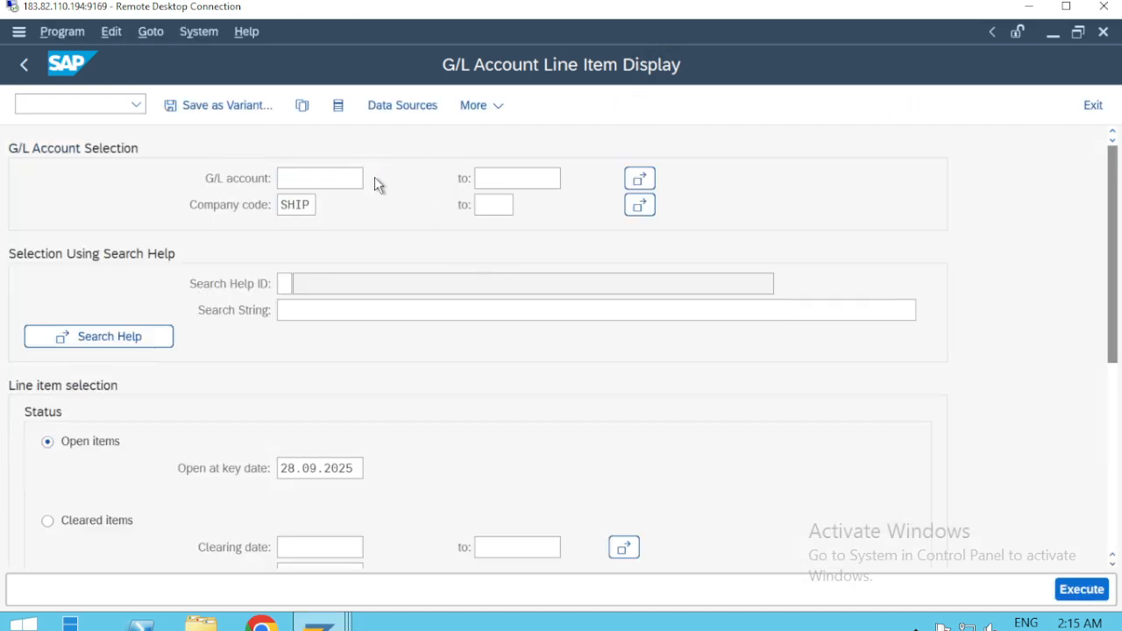
{"action": "key", "text": "Return"}
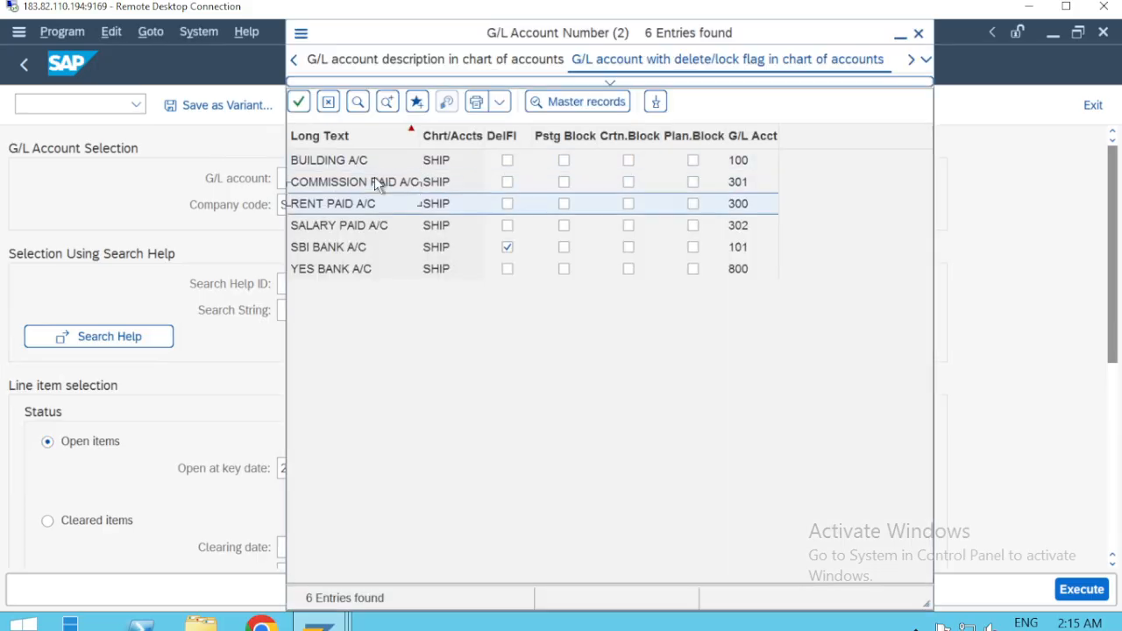
{"action": "key", "text": "Return"}
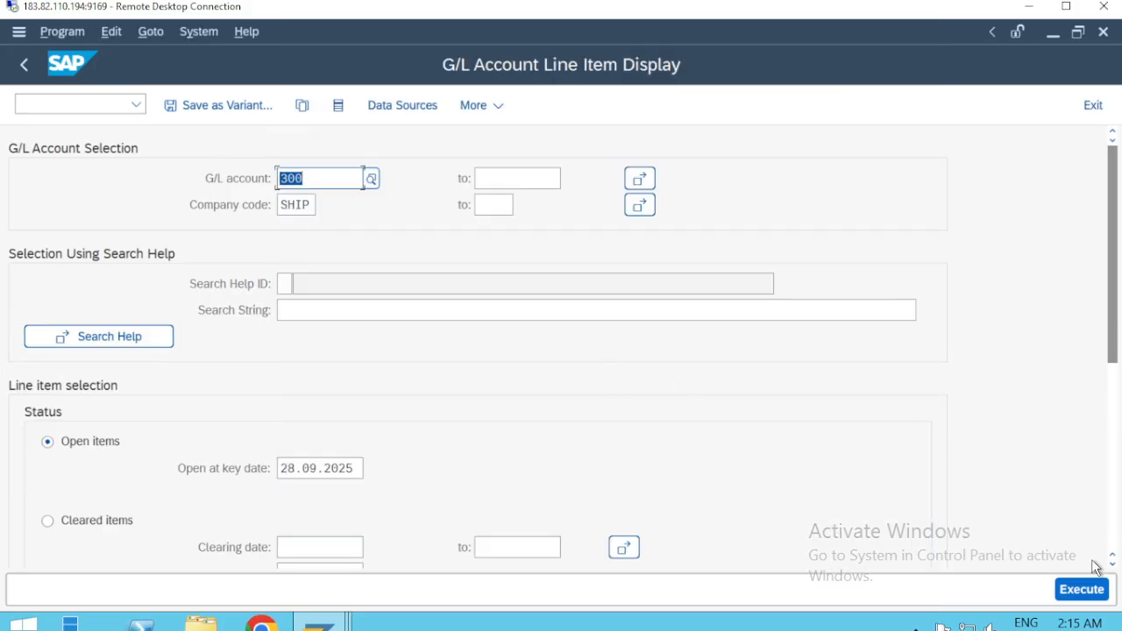
{"action": "left_click", "coordinate": [1082, 591]}
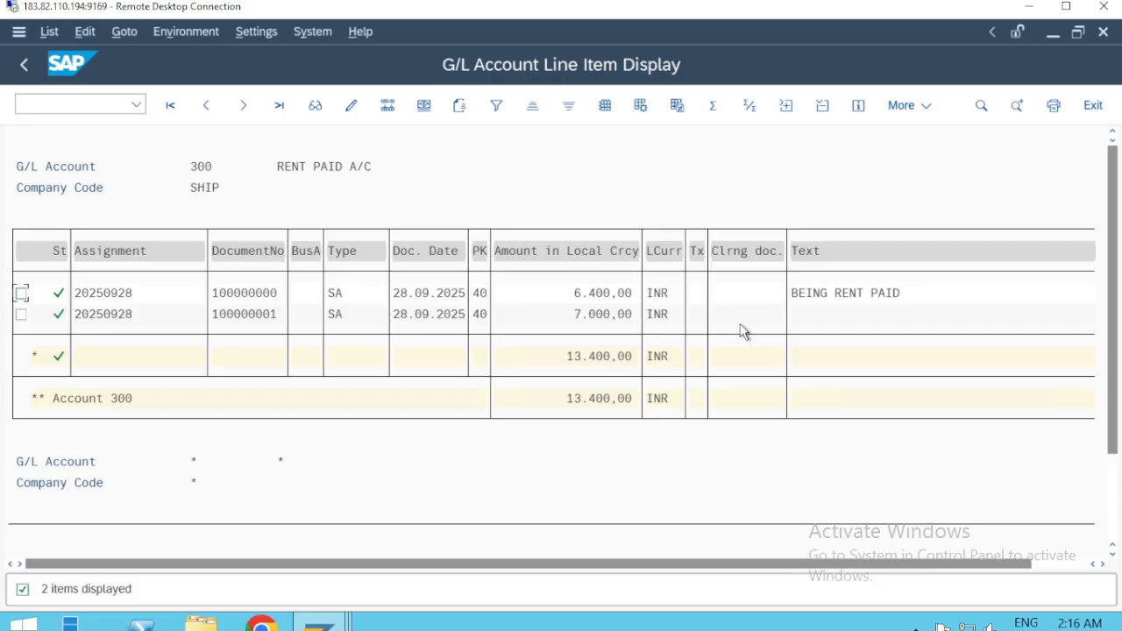
{"action": "key", "text": "F3"}
{"action": "key", "text": "F3"}
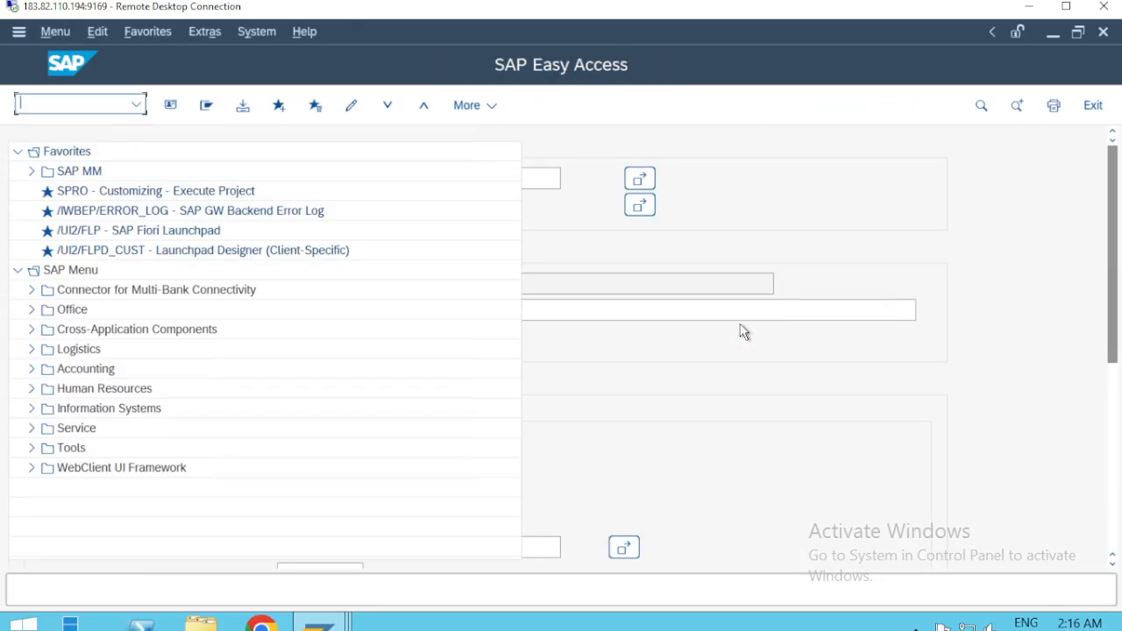
Step: Switch to the Notepad notes and add the line "9-----MULTPLE ENTRY" below the REPORTING---FBL3N line
{"action": "key", "text": "alt+Tab"}
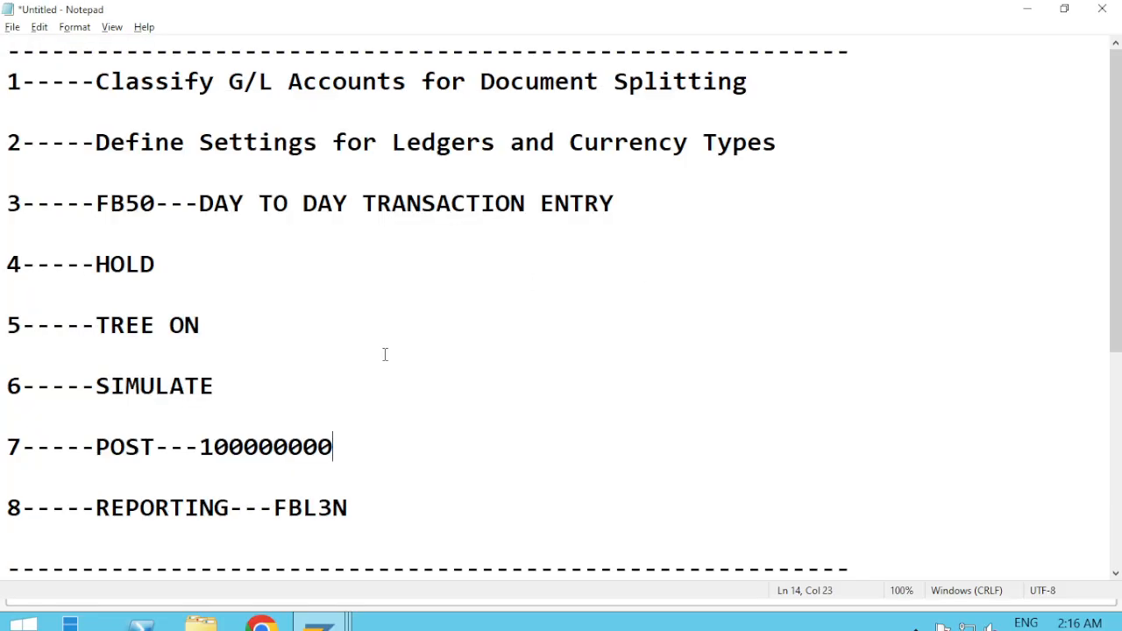
{"action": "scroll", "coordinate": [385, 354], "scroll_direction": "down", "scroll_amount": 1}
{"action": "left_click", "coordinate": [383, 320]}
{"action": "key", "text": "Return"}
{"action": "key", "text": "Return"}
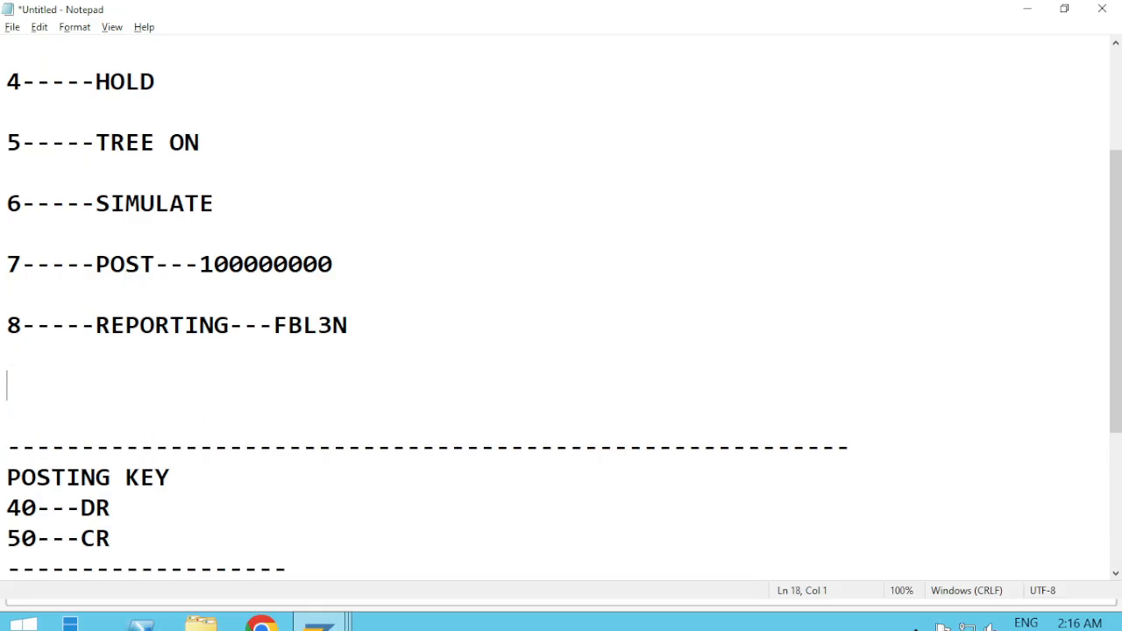
{"action": "type", "text": "9-----"}
{"action": "scroll", "coordinate": [309, 400], "scroll_direction": "down", "scroll_amount": 3}
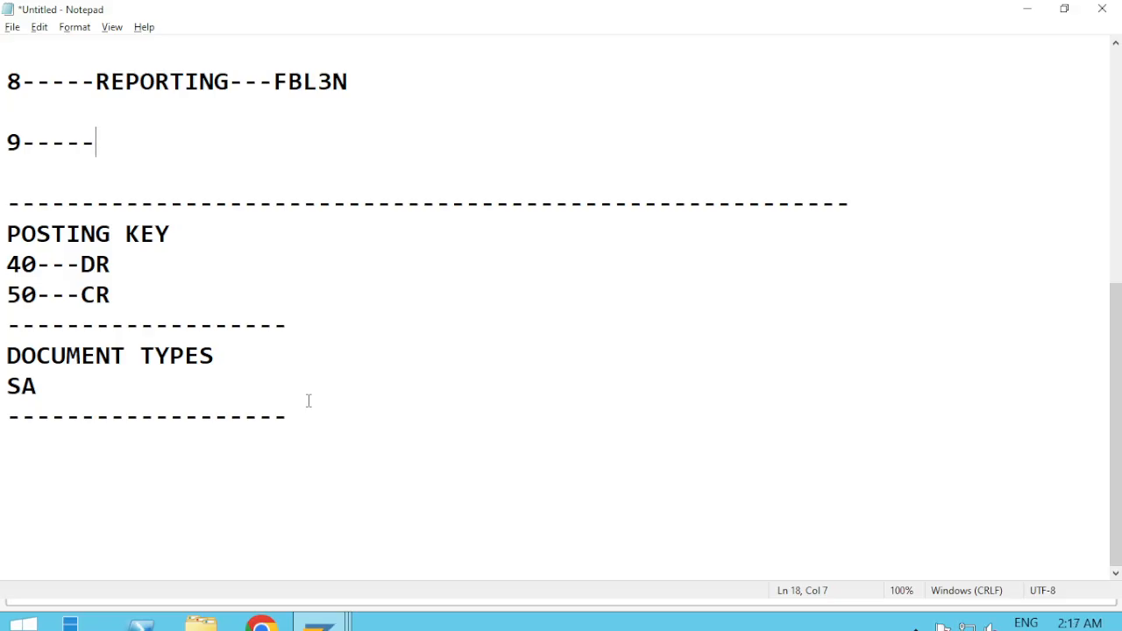
{"action": "scroll", "coordinate": [309, 401], "scroll_direction": "up", "scroll_amount": 2}
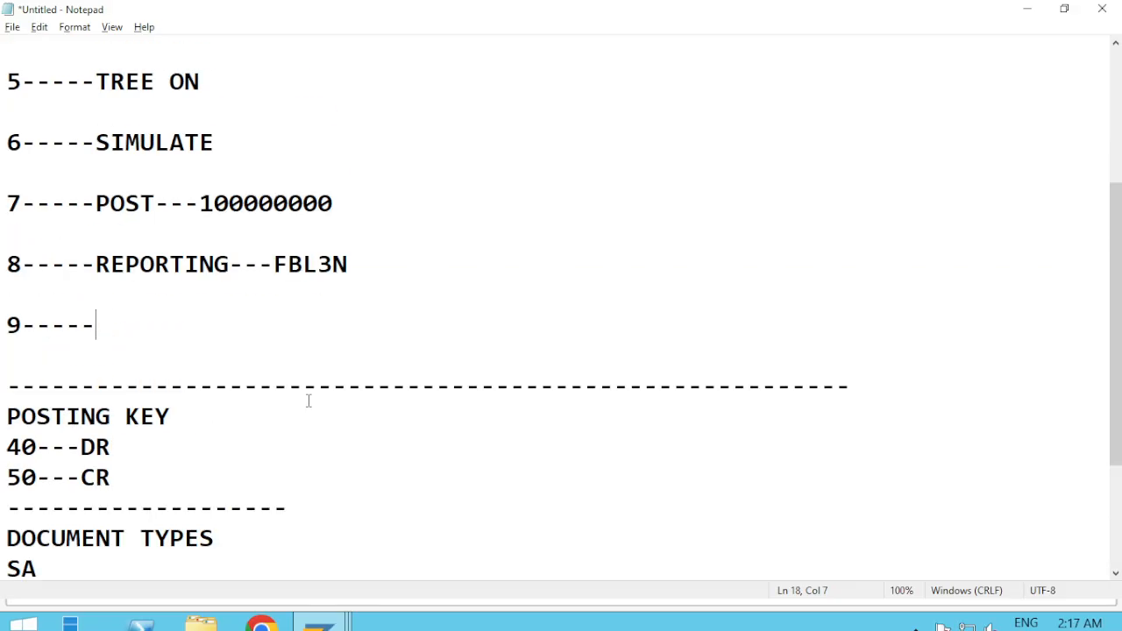
{"action": "type", "text": "F"}
{"action": "key", "text": "BackSpace"}
{"action": "type", "text": "MULTPL"}
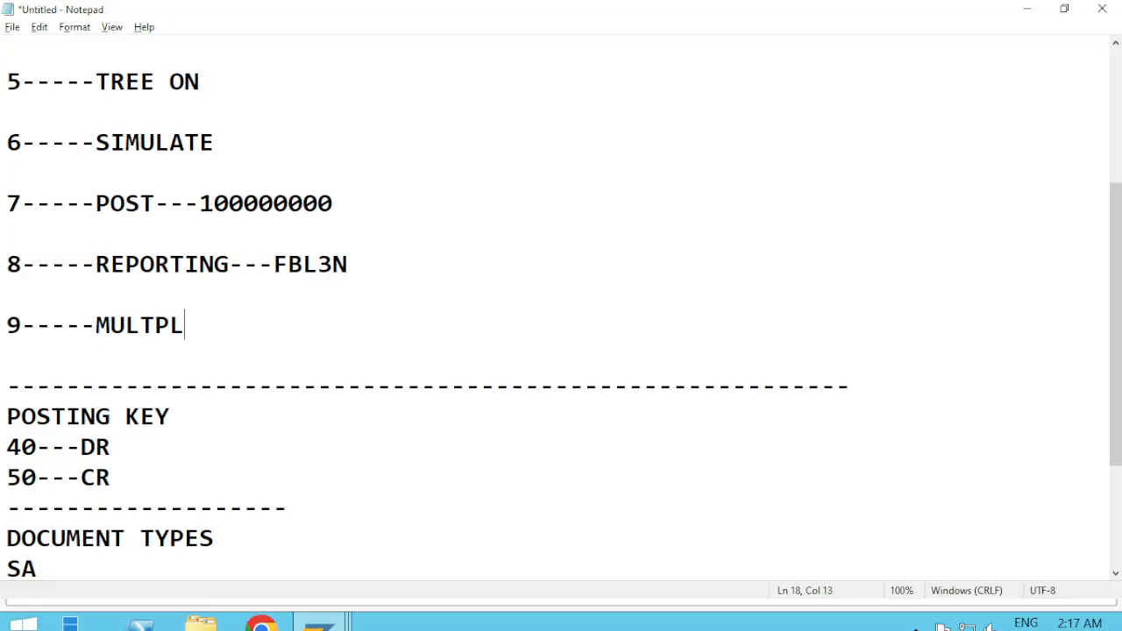
{"action": "type", "text": "E ENTRY"}
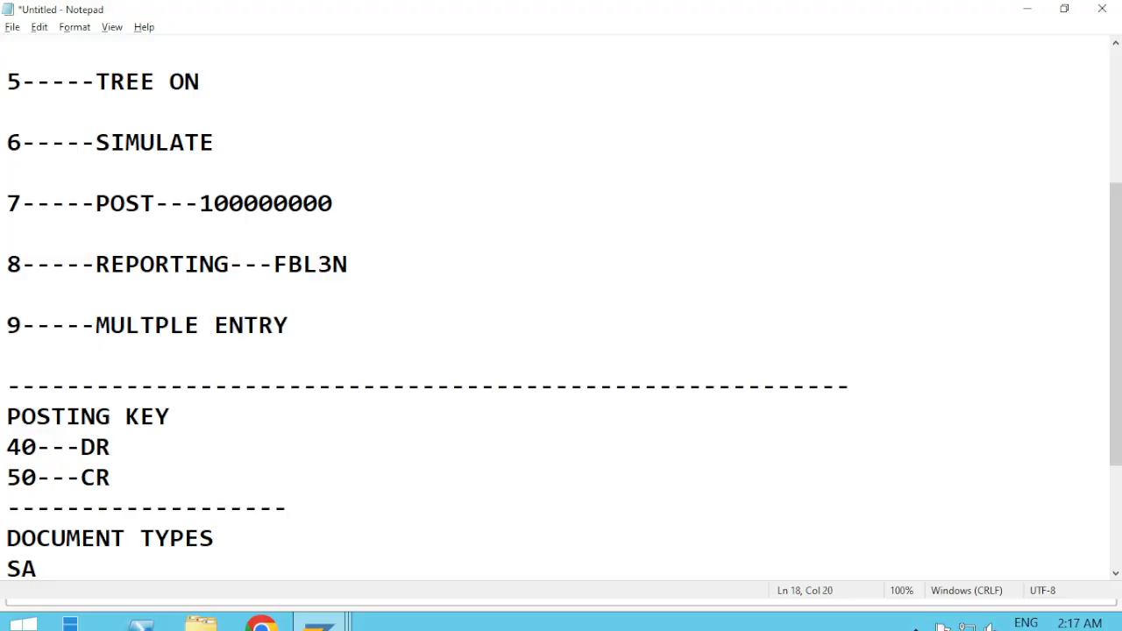
Step: Add the line "10----REVERSE ENTRY" below the ninth item, separated by a blank line
{"action": "key", "text": "Return"}
{"action": "key", "text": "Return"}
{"action": "type", "text": "10-"}
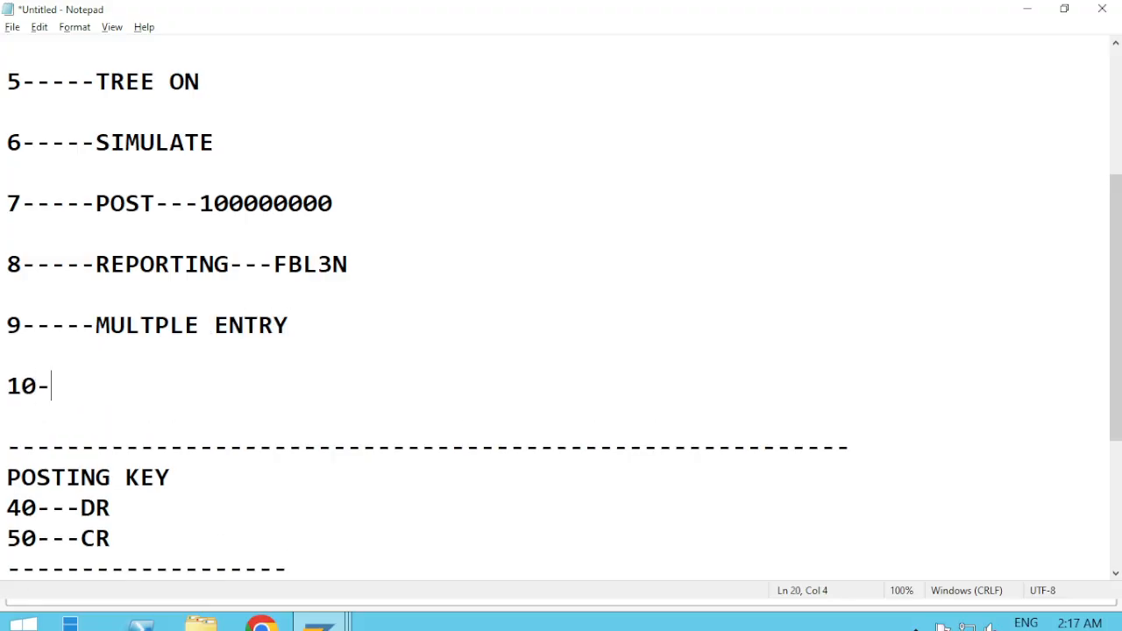
{"action": "type", "text": "---REVE"}
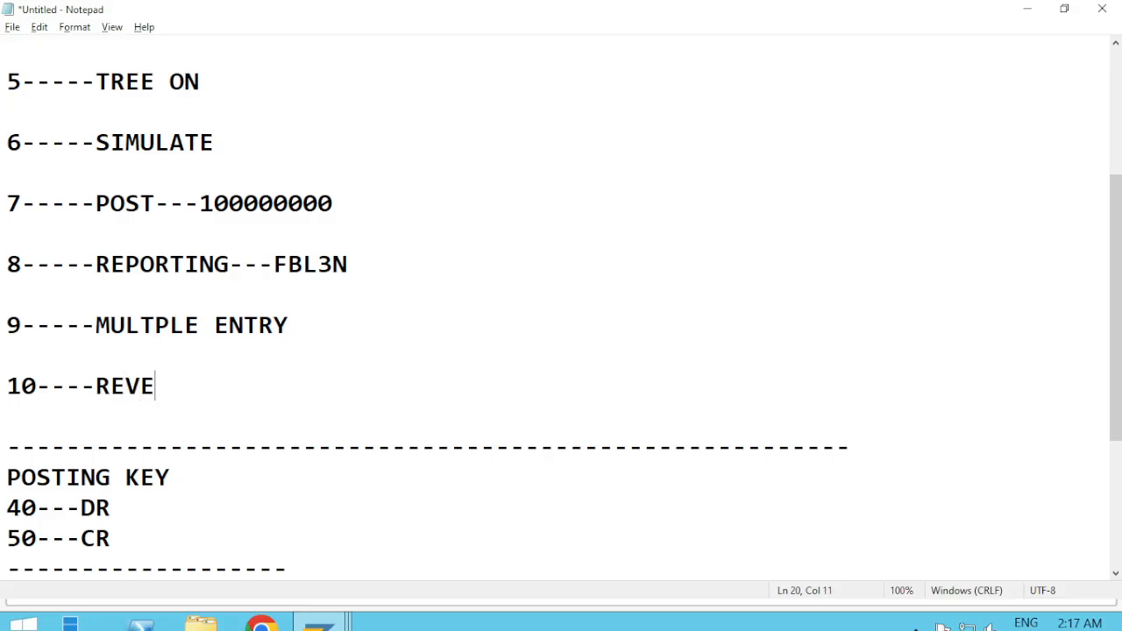
{"action": "type", "text": "RSE ENTRY"}
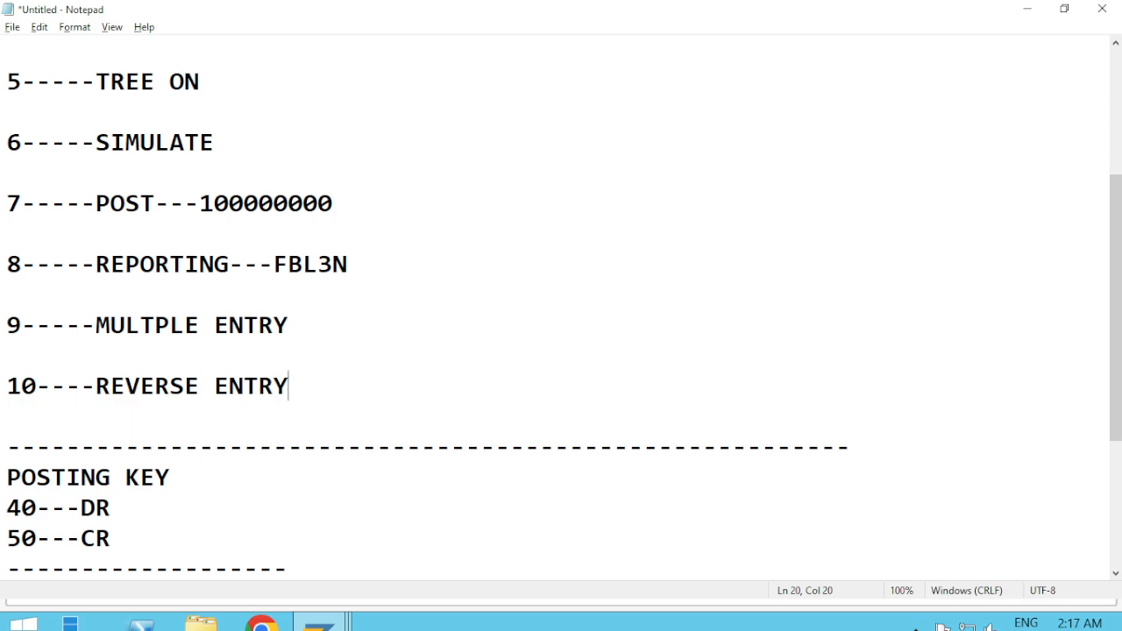
Step: Append ",100000001" to the POST line after 100000000, reusing a copy of the first document number
{"action": "left_click", "coordinate": [368, 182]}
{"action": "left_click", "coordinate": [348, 201]}
{"action": "key", "text": "alt+Tab"}
{"action": "key", "text": "alt+Tab"}
{"action": "left_click_drag", "start_coordinate": [341, 201], "coordinate": [196, 205]}
{"action": "key", "text": "ctrl+c"}
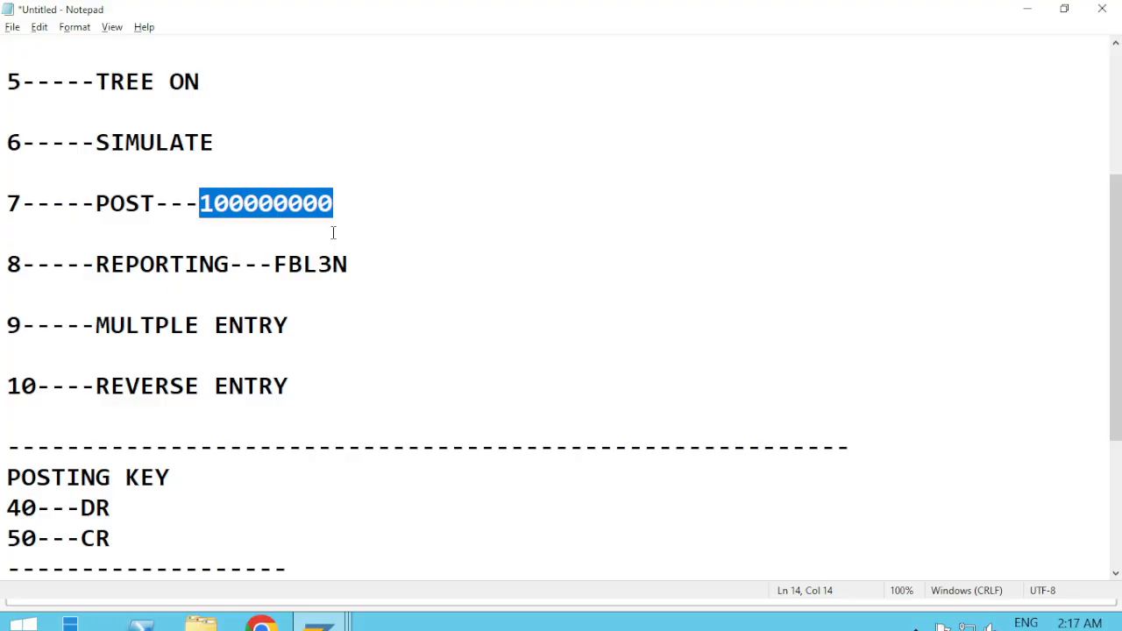
{"action": "left_click", "coordinate": [361, 203]}
{"action": "type", "text": ","}
{"action": "key", "text": "ctrl+v"}
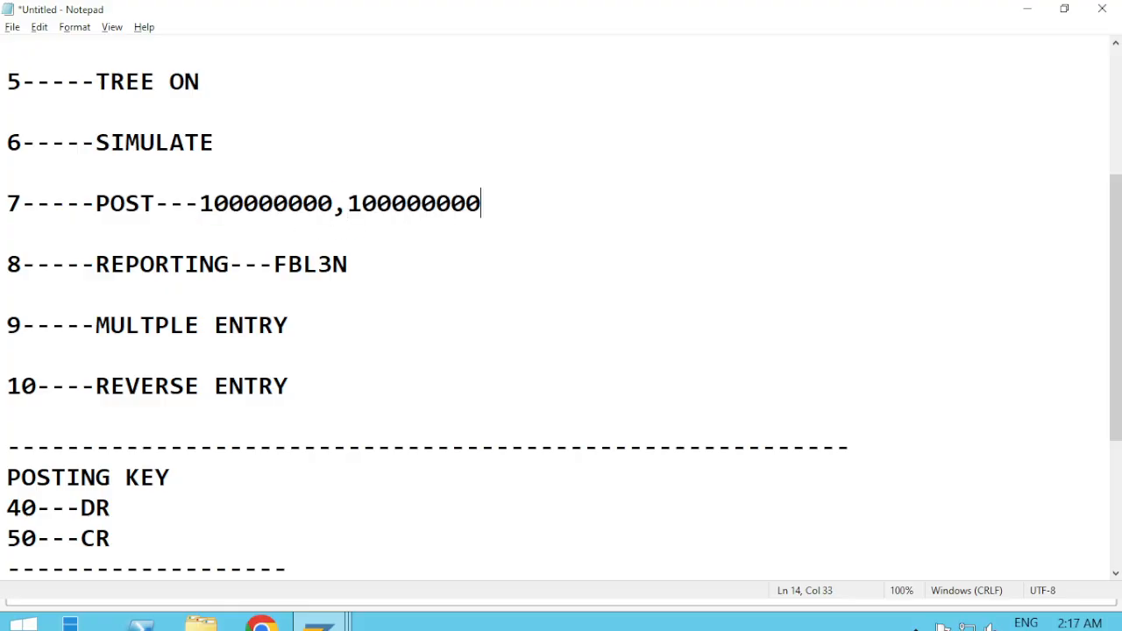
{"action": "key", "text": "BackSpace"}
{"action": "type", "text": "1"}
{"action": "scroll", "coordinate": [388, 282], "scroll_direction": "up", "scroll_amount": 1}
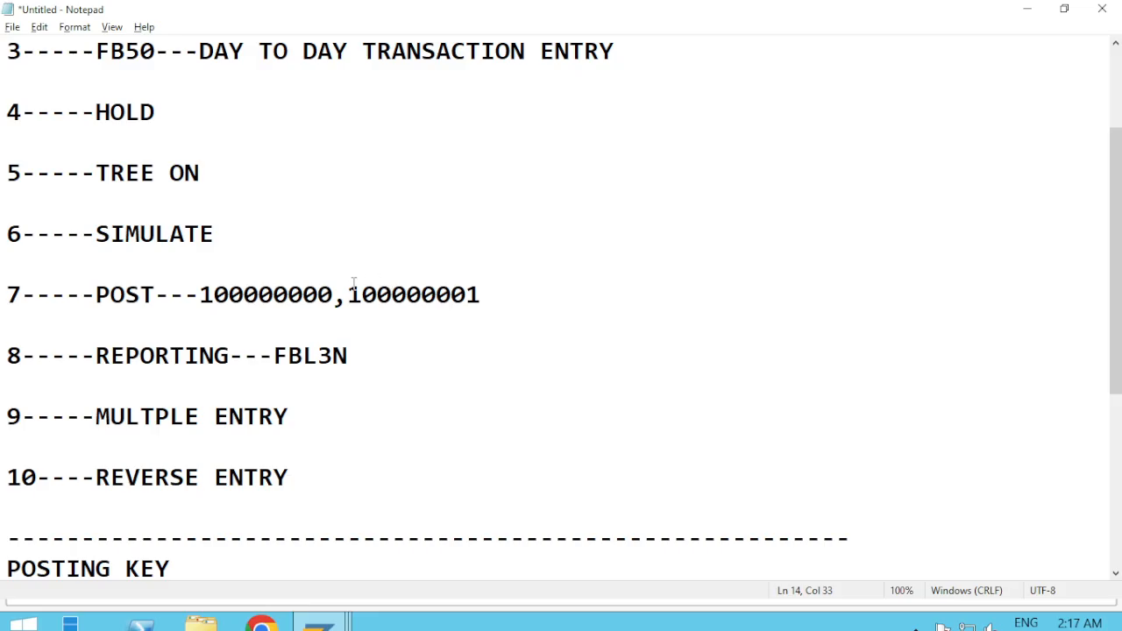
{"action": "left_click_drag", "start_coordinate": [333, 295], "coordinate": [200, 295]}
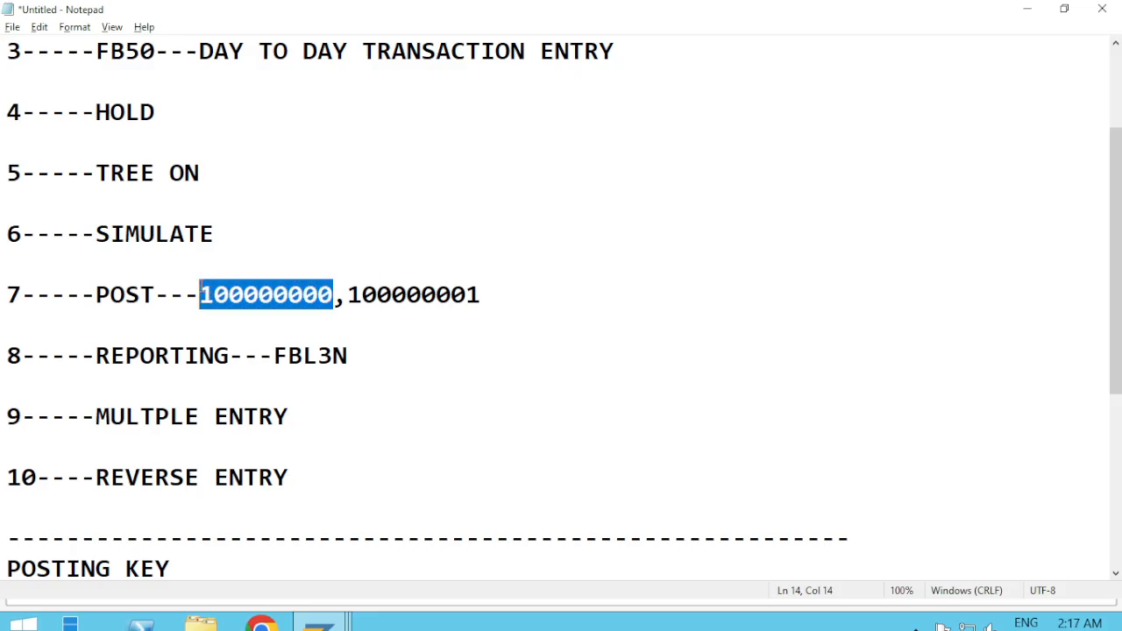
{"action": "left_click_drag", "start_coordinate": [349, 295], "coordinate": [484, 295]}
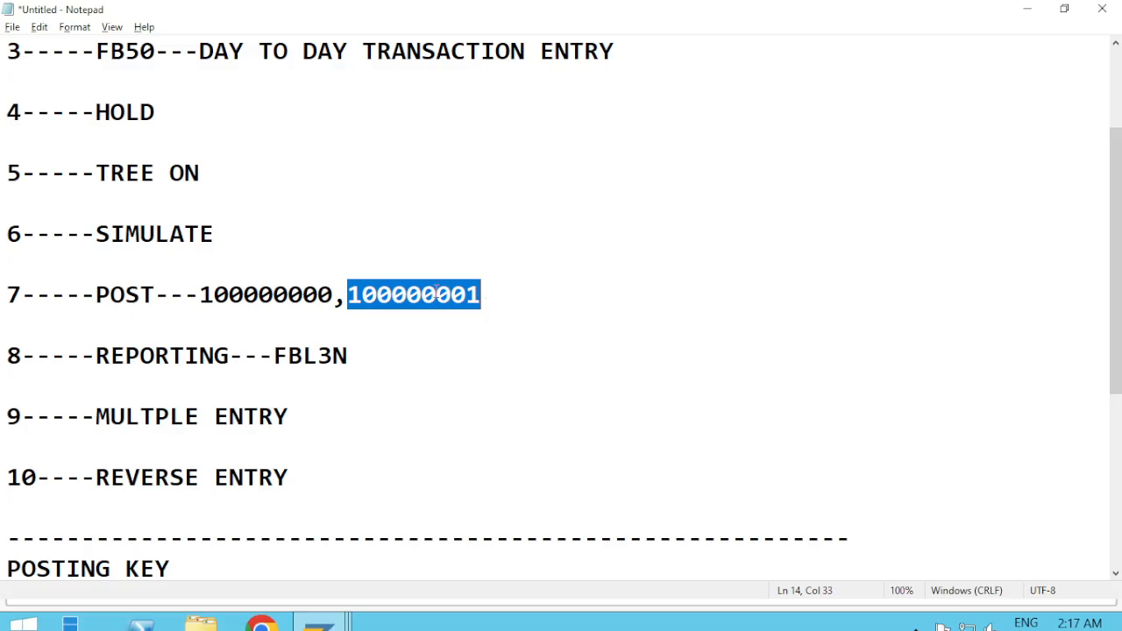
{"action": "left_click_drag", "start_coordinate": [333, 294], "coordinate": [200, 295]}
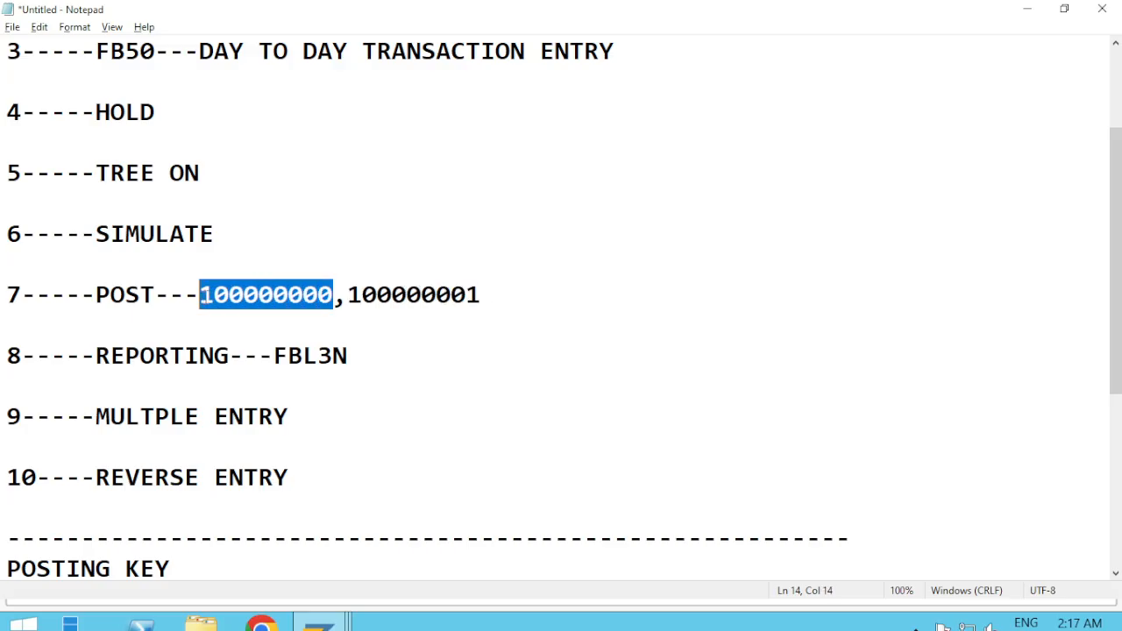
Step: Switch to SAP and open the G/L account line item display with transaction FBL3N
{"action": "key", "text": "alt+Tab"}
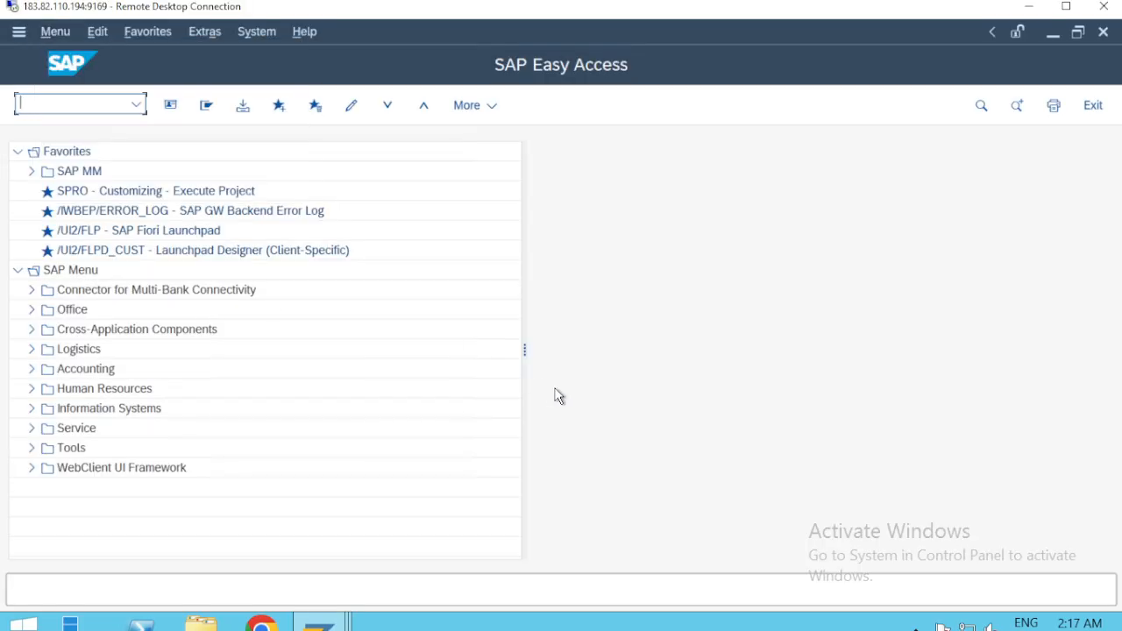
{"action": "type", "text": "FBL3"}
{"action": "key", "text": "Return"}
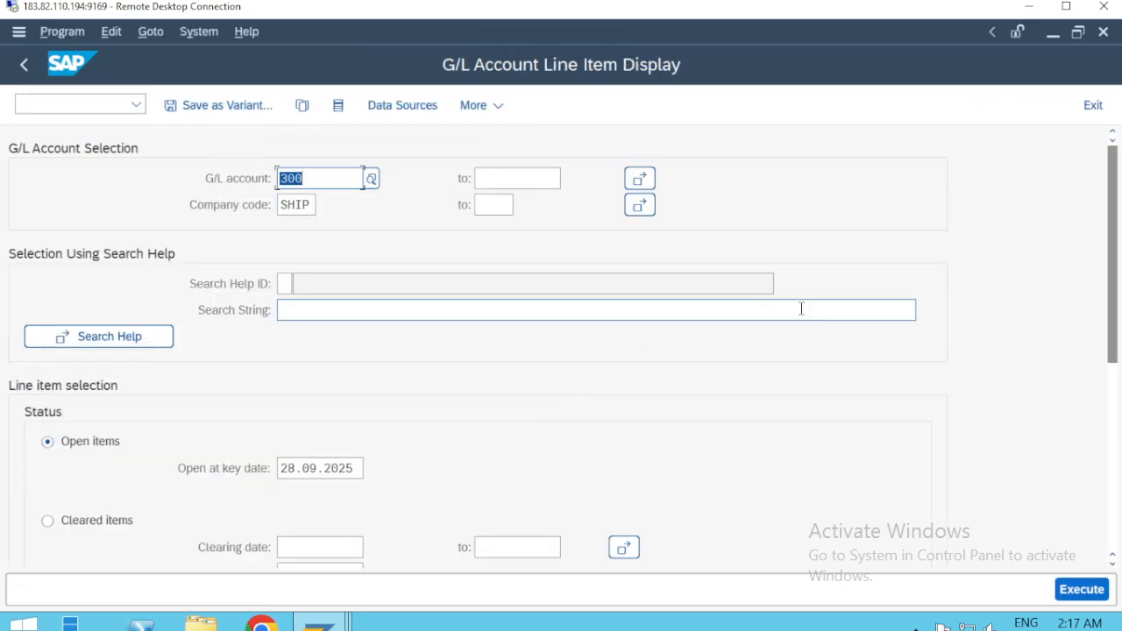
Step: Replace the G/L account with YES BANK A/C (800) from the account search list
{"action": "key", "text": "BackSpace"}
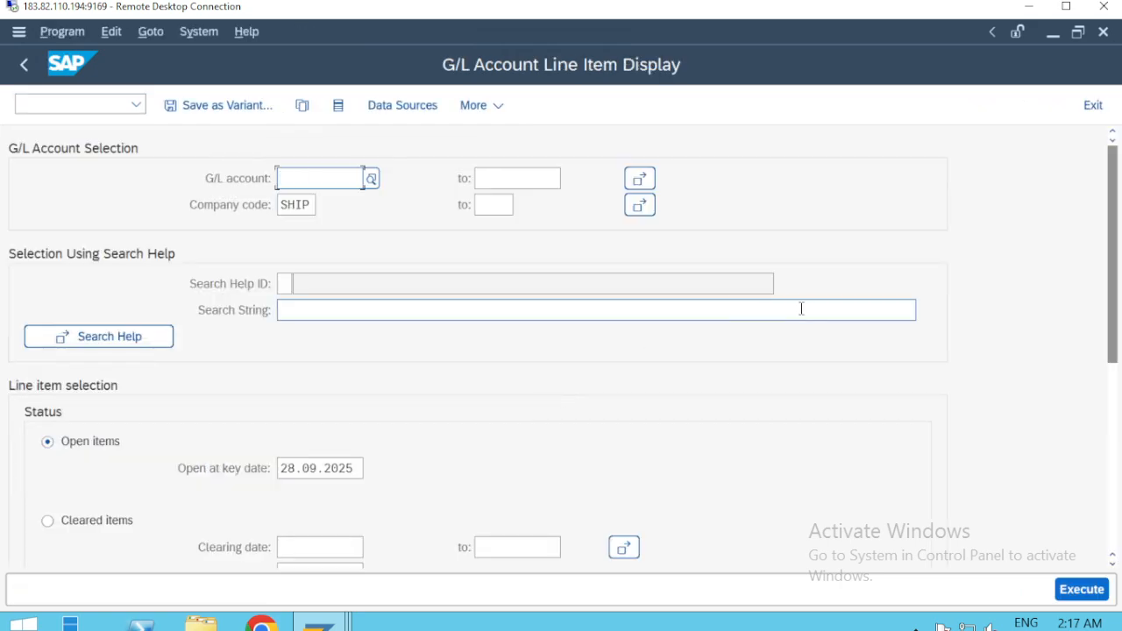
{"action": "left_click", "coordinate": [371, 179]}
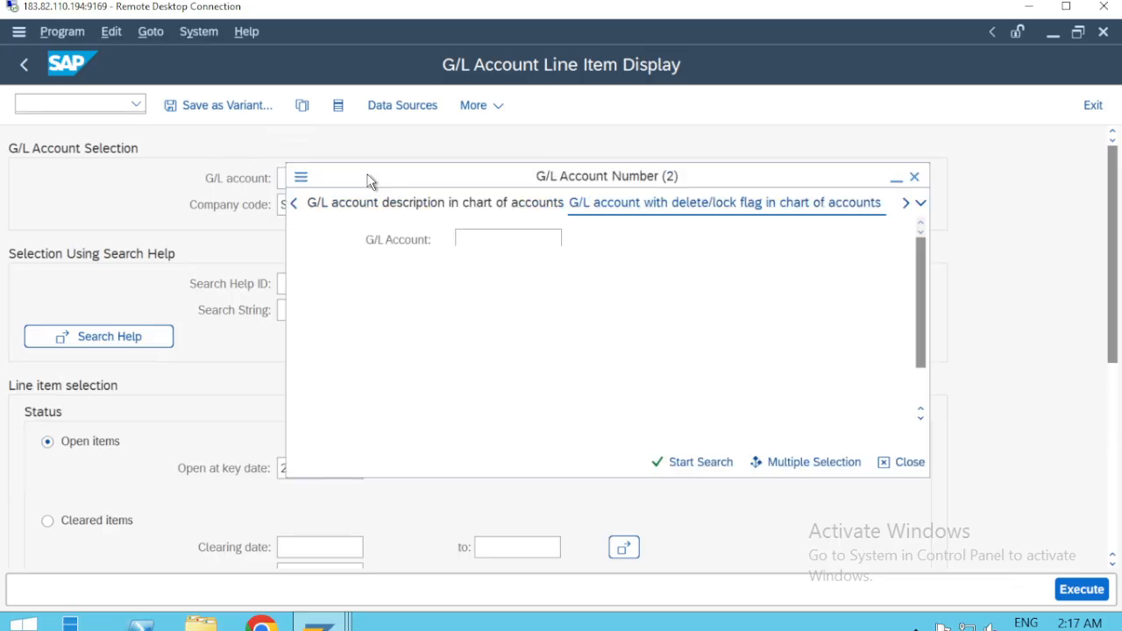
{"action": "key", "text": "Return"}
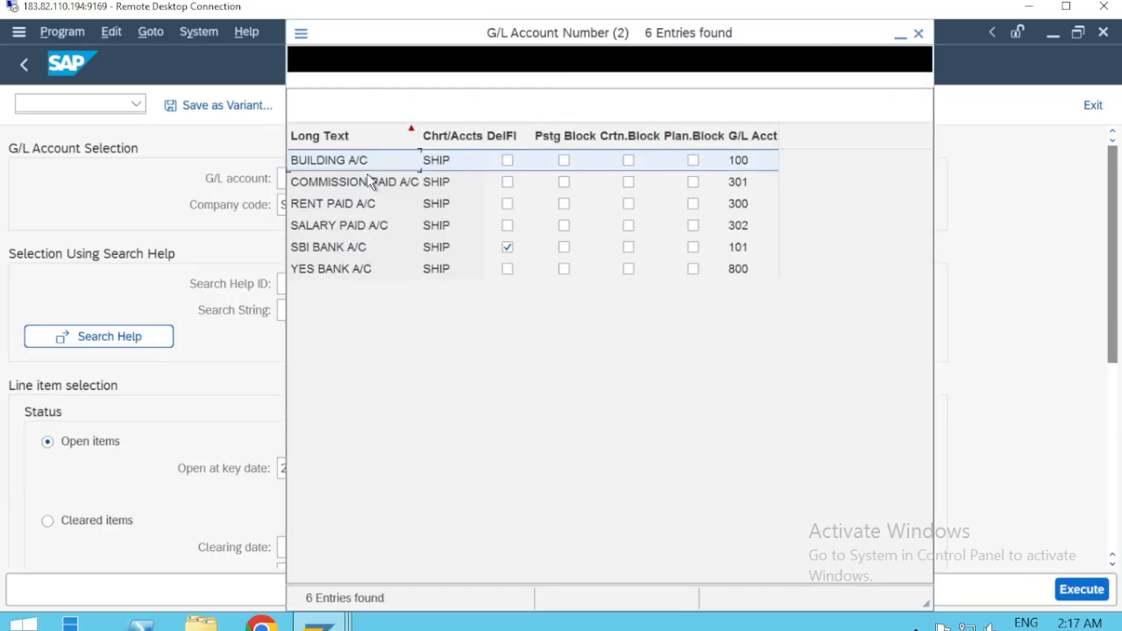
{"action": "key", "text": "Down"}
{"action": "key", "text": "Down"}
{"action": "key", "text": "Down"}
{"action": "key", "text": "Down"}
{"action": "key", "text": "Down"}
{"action": "key", "text": "Escape"}
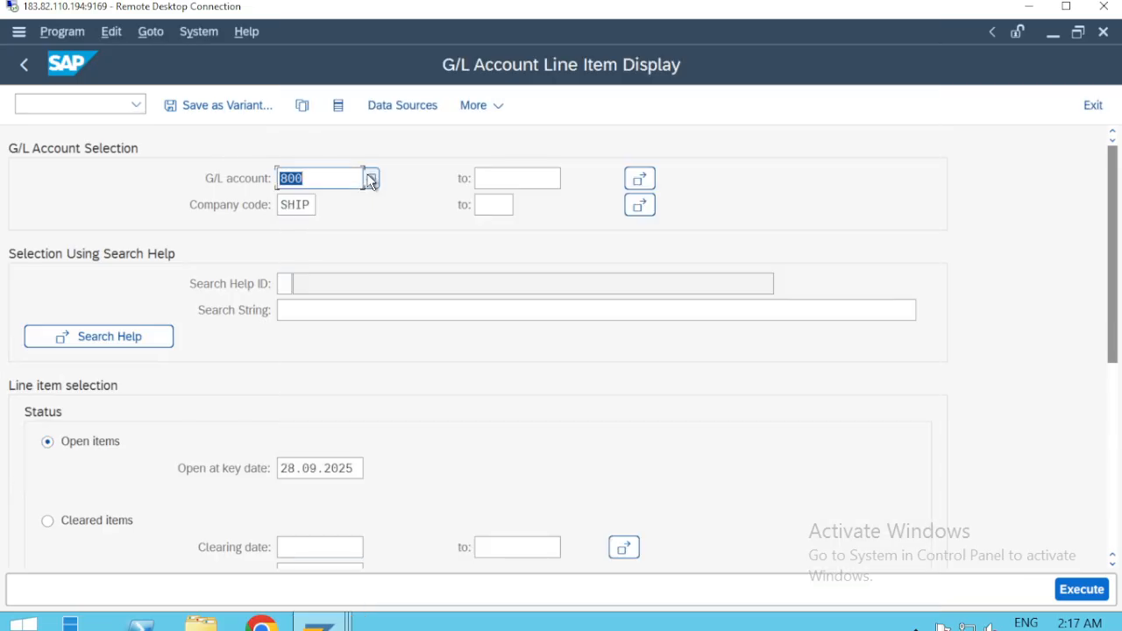
Step: Set the G/L account to SBI BANK A/C (101) from the account search and display its open line items
{"action": "left_click", "coordinate": [372, 180]}
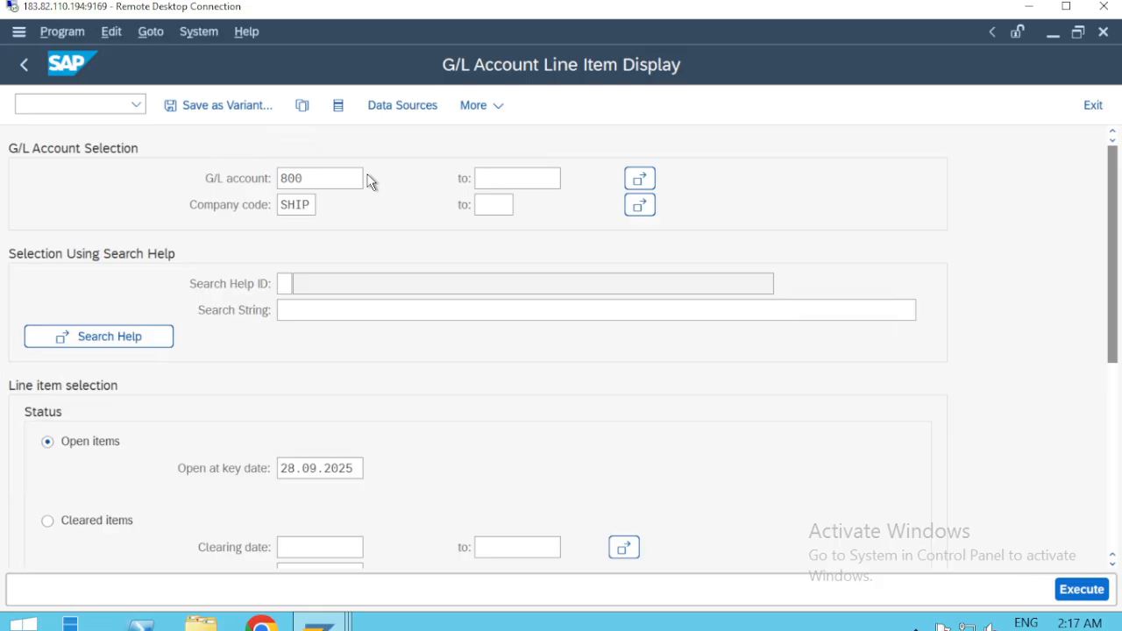
{"action": "key", "text": "Return"}
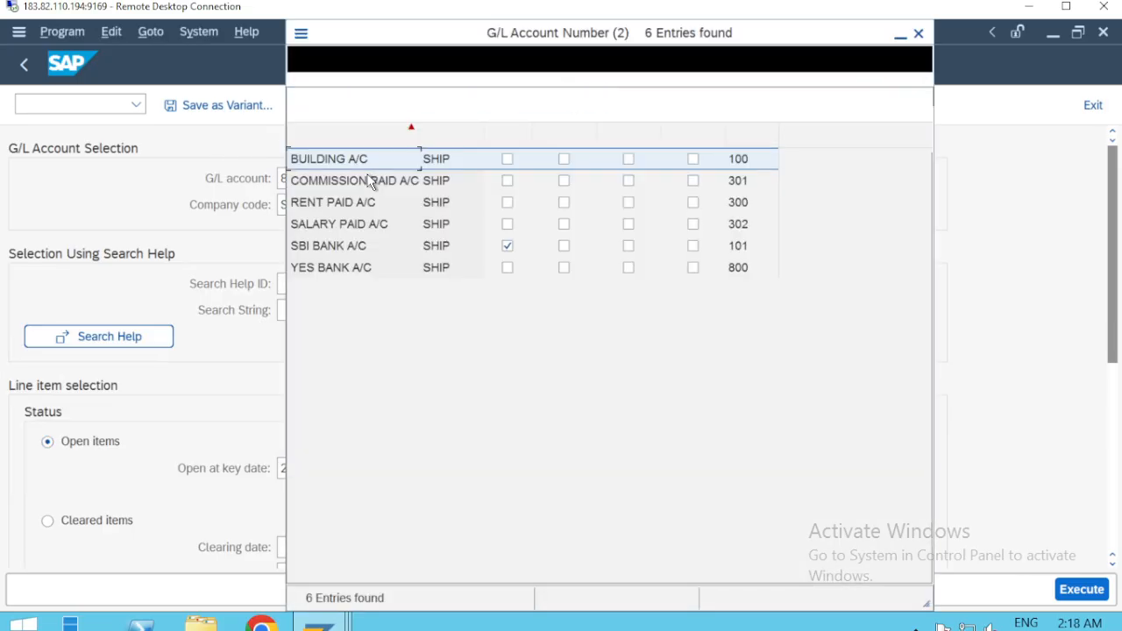
{"action": "key", "text": "Down"}
{"action": "key", "text": "Down"}
{"action": "key", "text": "Down"}
{"action": "key", "text": "Down"}
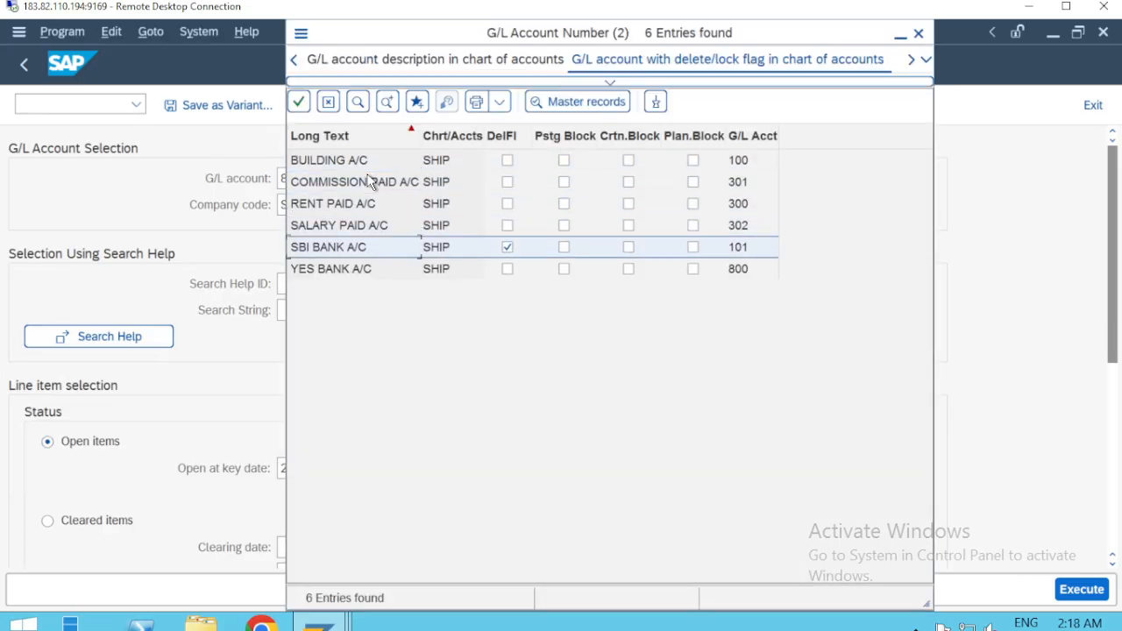
{"action": "key", "text": "Return"}
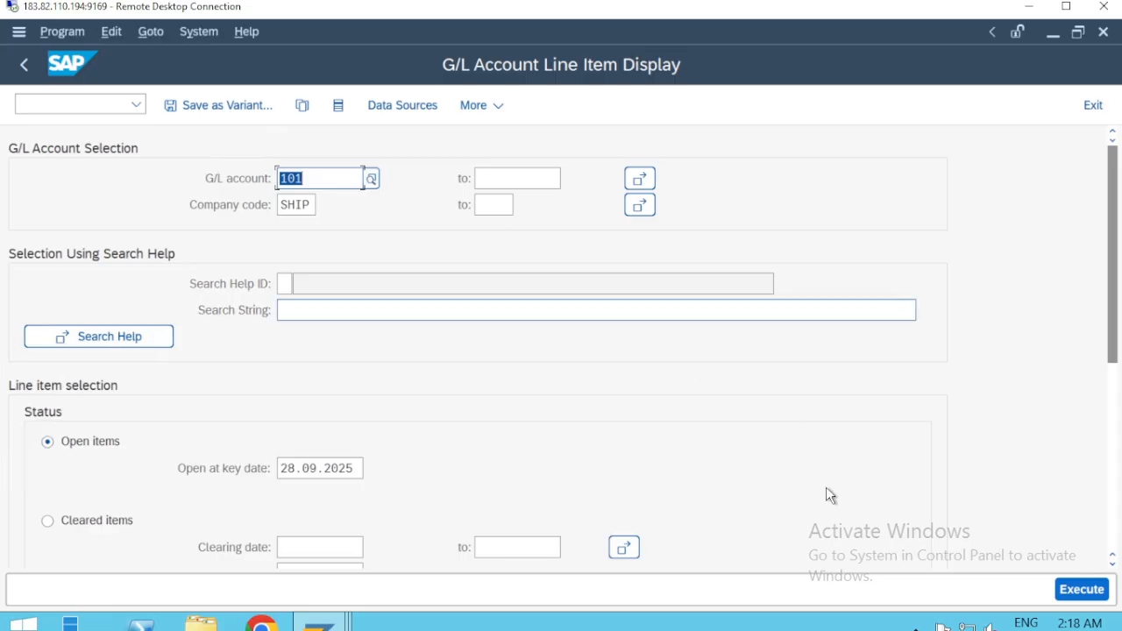
{"action": "left_click", "coordinate": [1082, 591]}
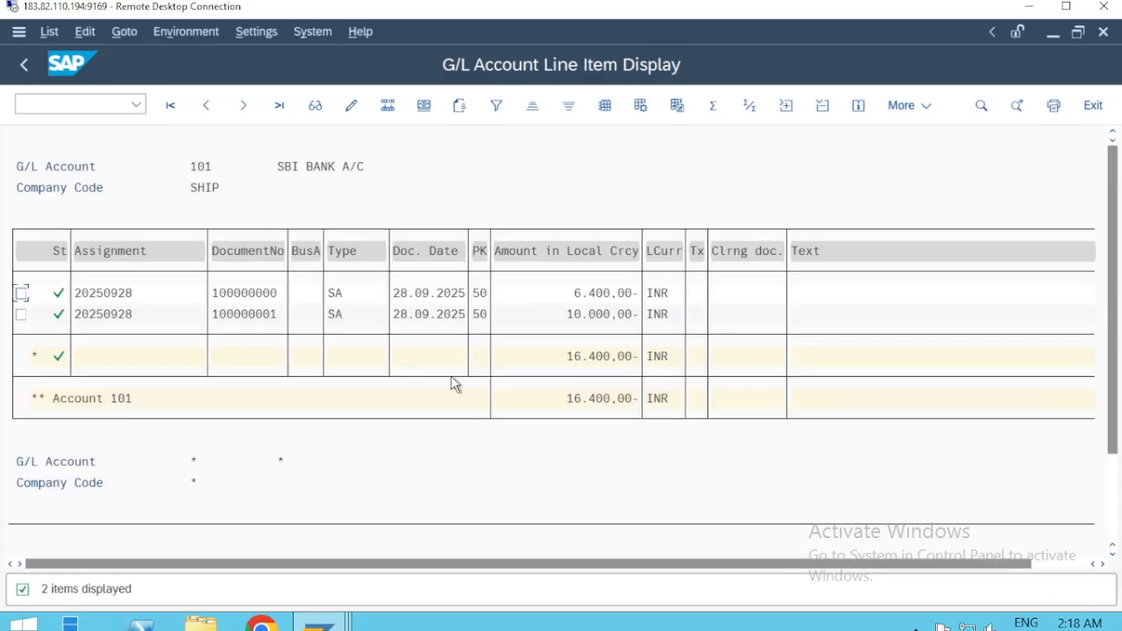
{"action": "left_click", "coordinate": [259, 293]}
{"action": "left_click", "coordinate": [1066, 6]}
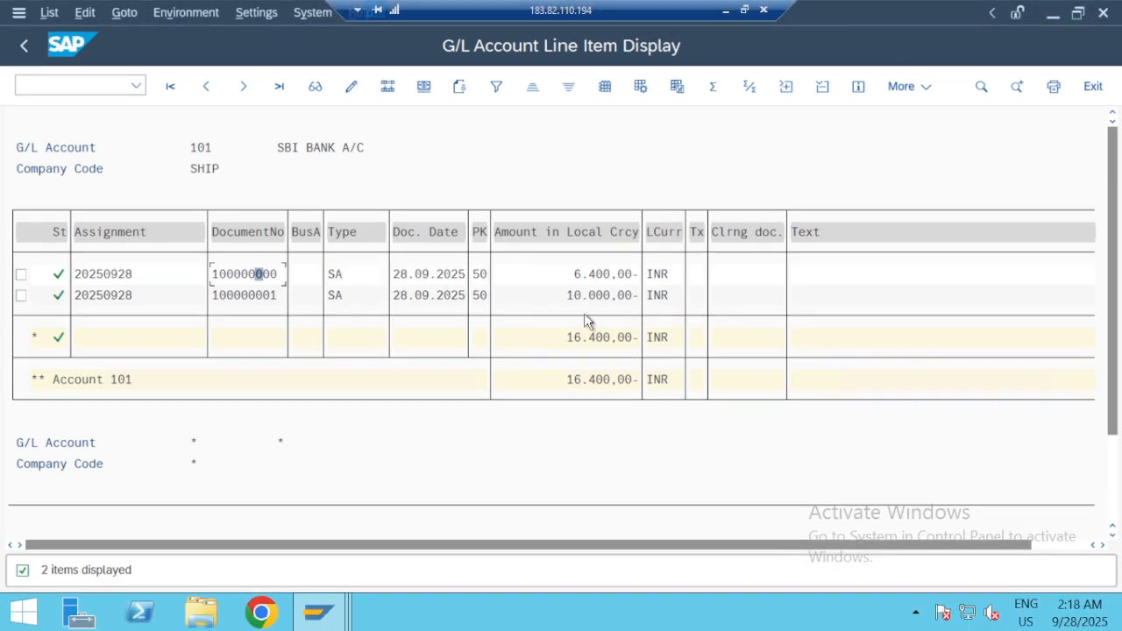
Step: Switch to the other SAP session, leave the G/L account groups overview, and open transaction FB08
{"action": "key", "text": "alt+Tab"}
{"action": "key", "text": "F3"}
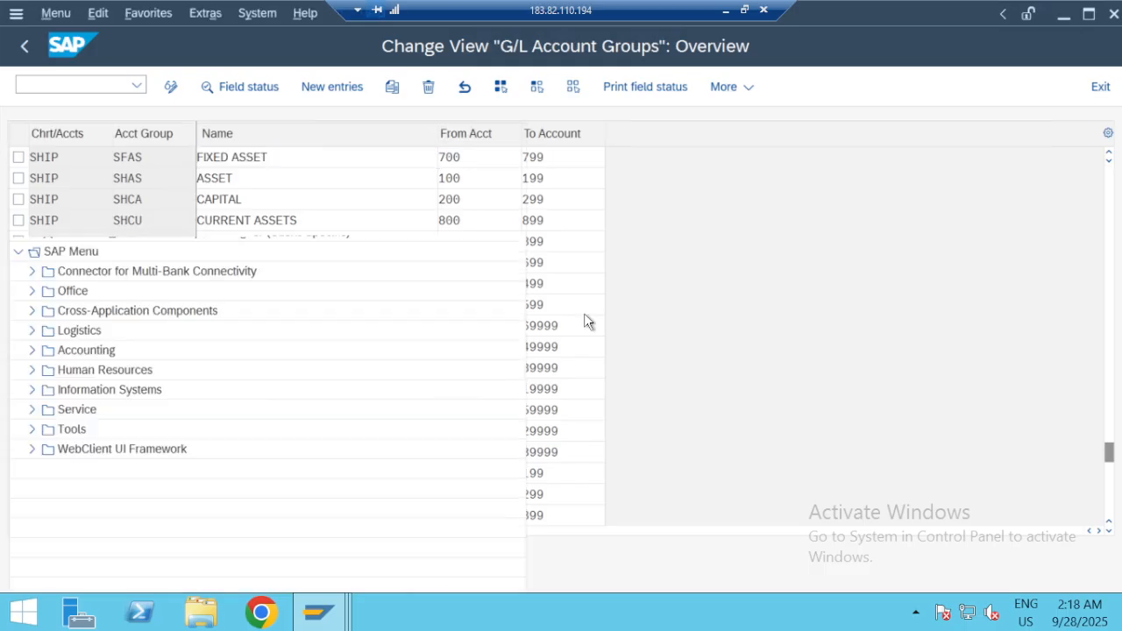
{"action": "type", "text": "FB08"}
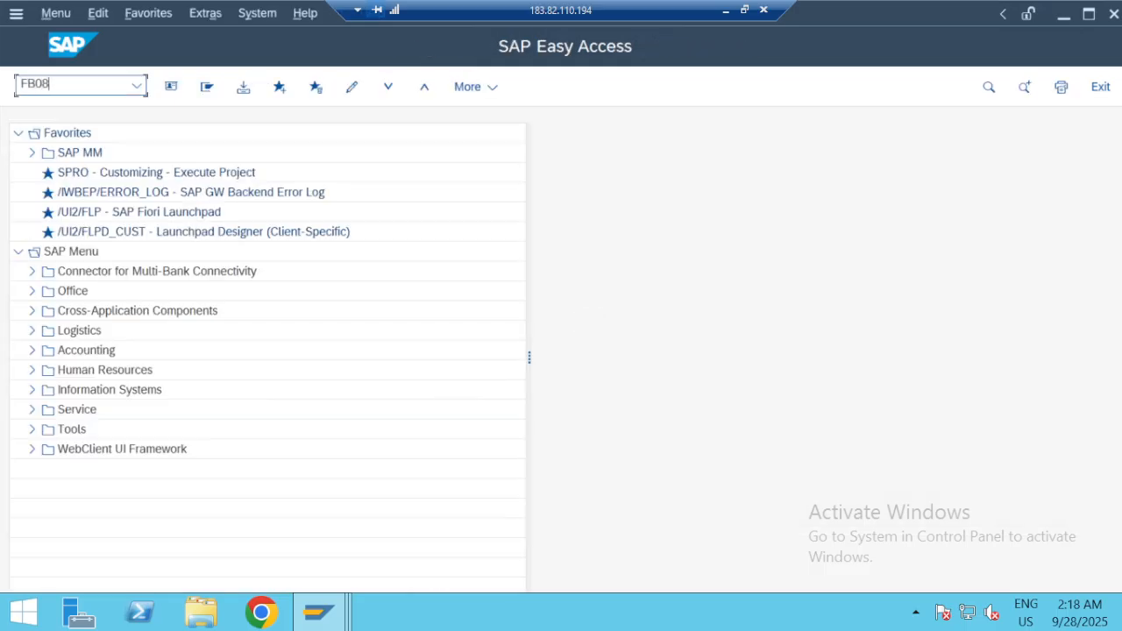
{"action": "key", "text": "Return"}
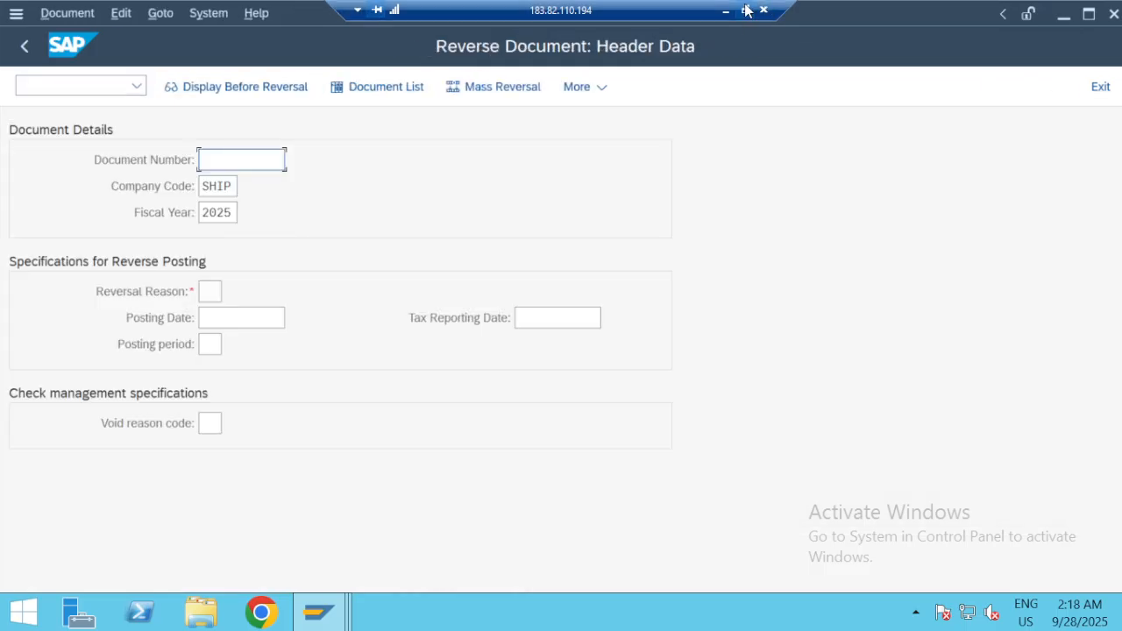
Step: Switch to the Notepad notes, append "--FB08" to the REVERSE ENTRY line, and return to SAP
{"action": "key", "text": "alt+Tab"}
{"action": "left_click", "coordinate": [319, 473]}
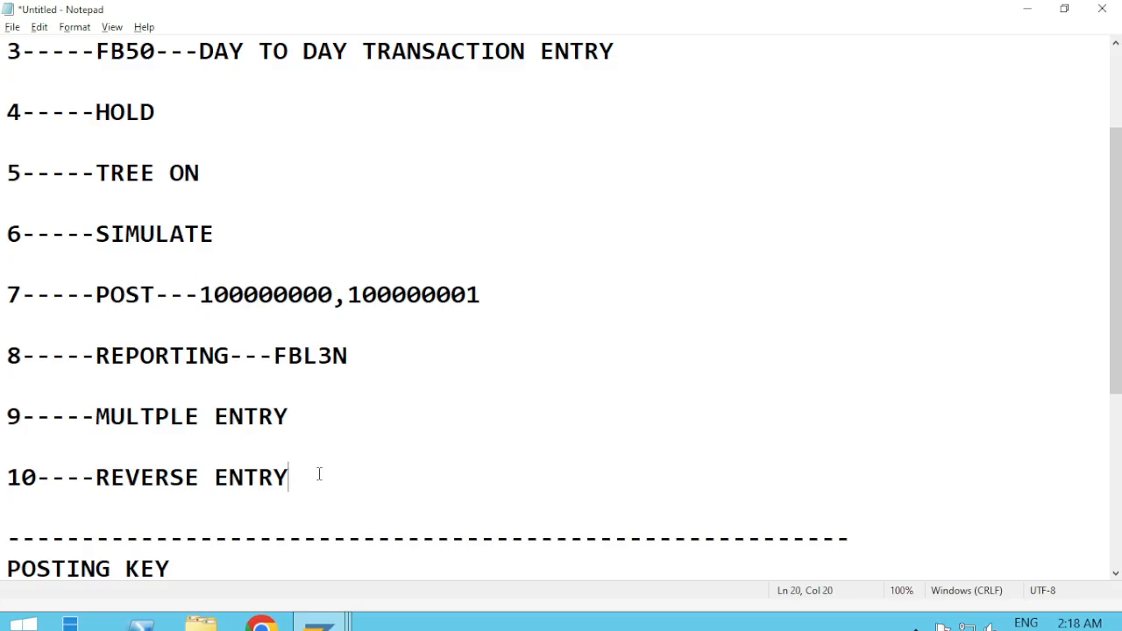
{"action": "type", "text": "--FB08"}
{"action": "key", "text": "alt+Tab"}
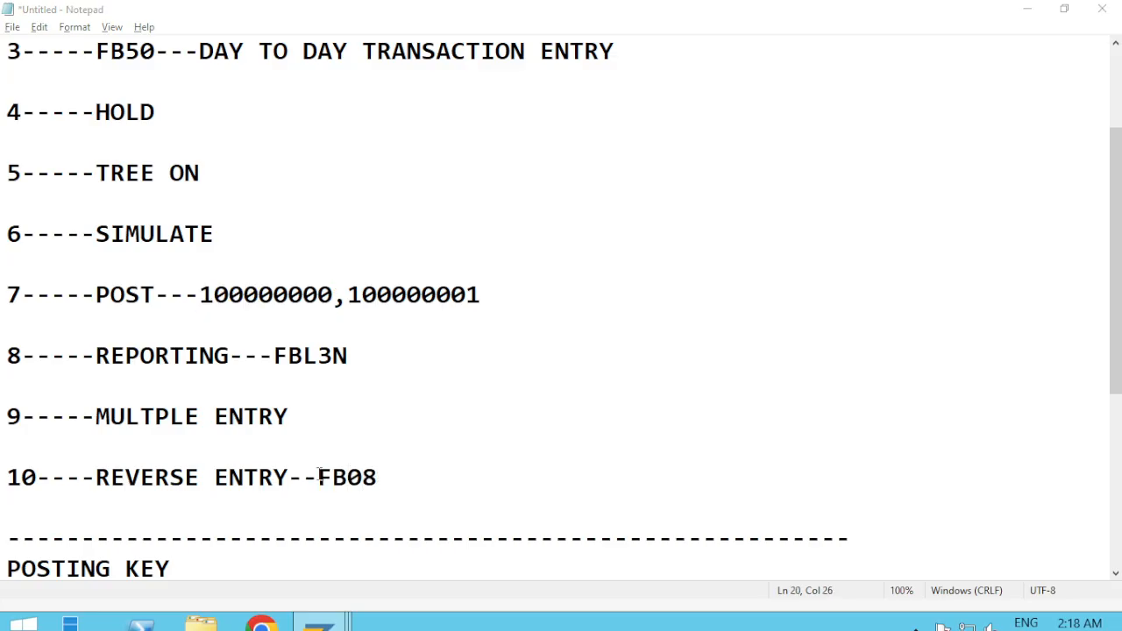
Step: Copy document number 100000000 from the SBI BANK A/C line items into the Document Number of the FB08 reversal
{"action": "left_click", "coordinate": [265, 174]}
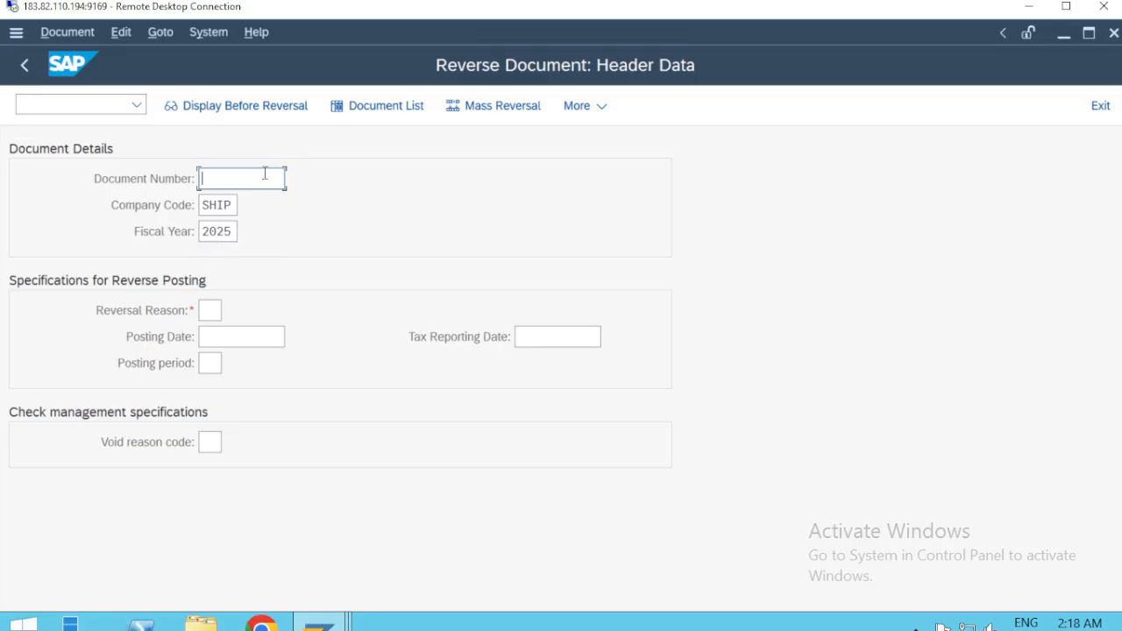
{"action": "key", "text": "alt+Tab"}
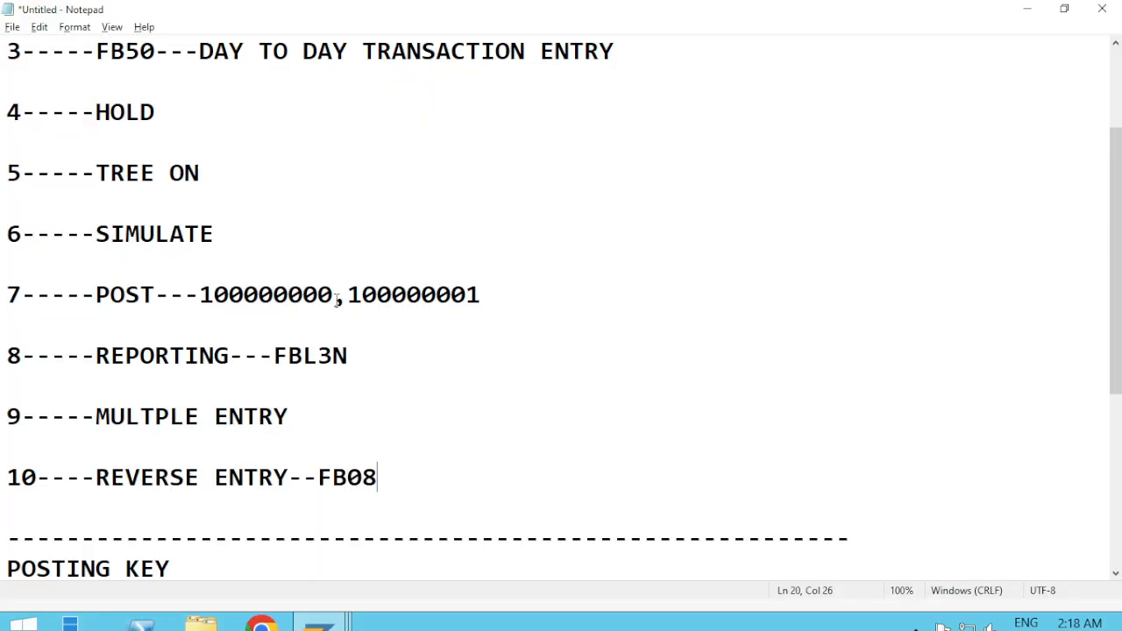
{"action": "left_click_drag", "start_coordinate": [334, 294], "coordinate": [210, 291]}
{"action": "key", "text": "alt+Tab"}
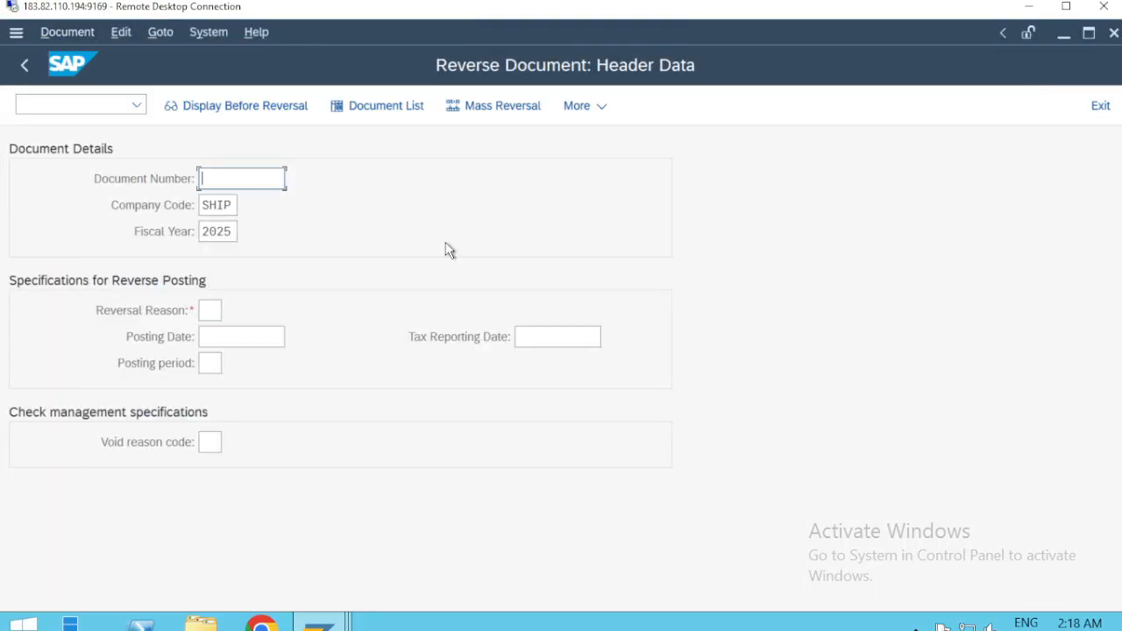
{"action": "left_click", "coordinate": [1063, 7]}
{"action": "key", "text": "alt+Tab"}
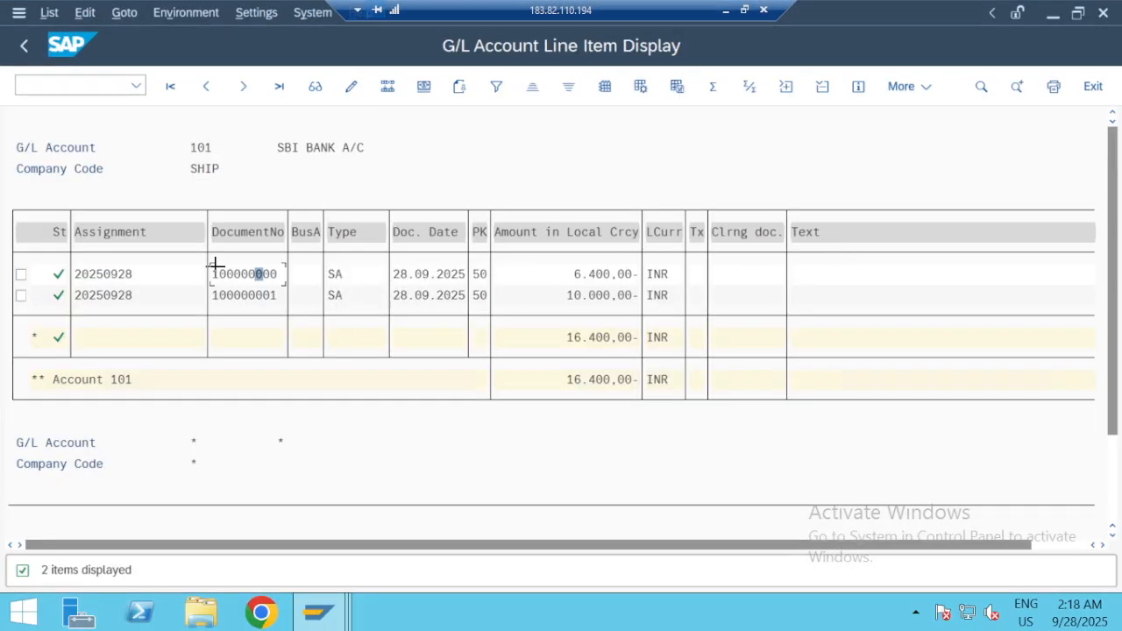
{"action": "left_click_drag", "start_coordinate": [210, 272], "coordinate": [285, 272]}
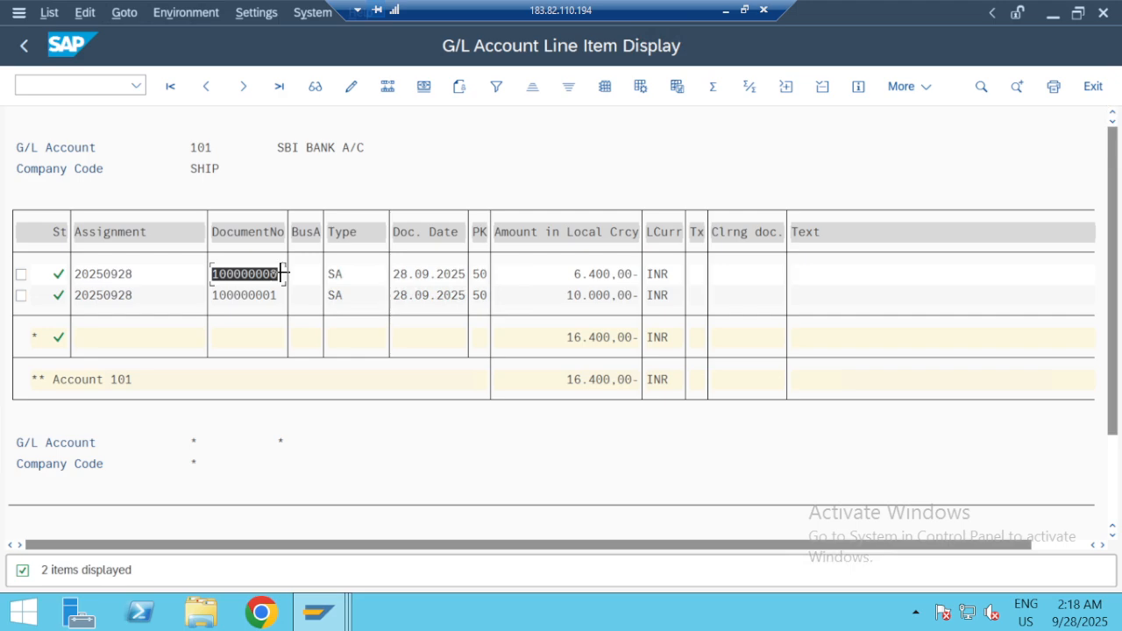
{"action": "key", "text": "ctrl+c"}
{"action": "key", "text": "alt+Tab"}
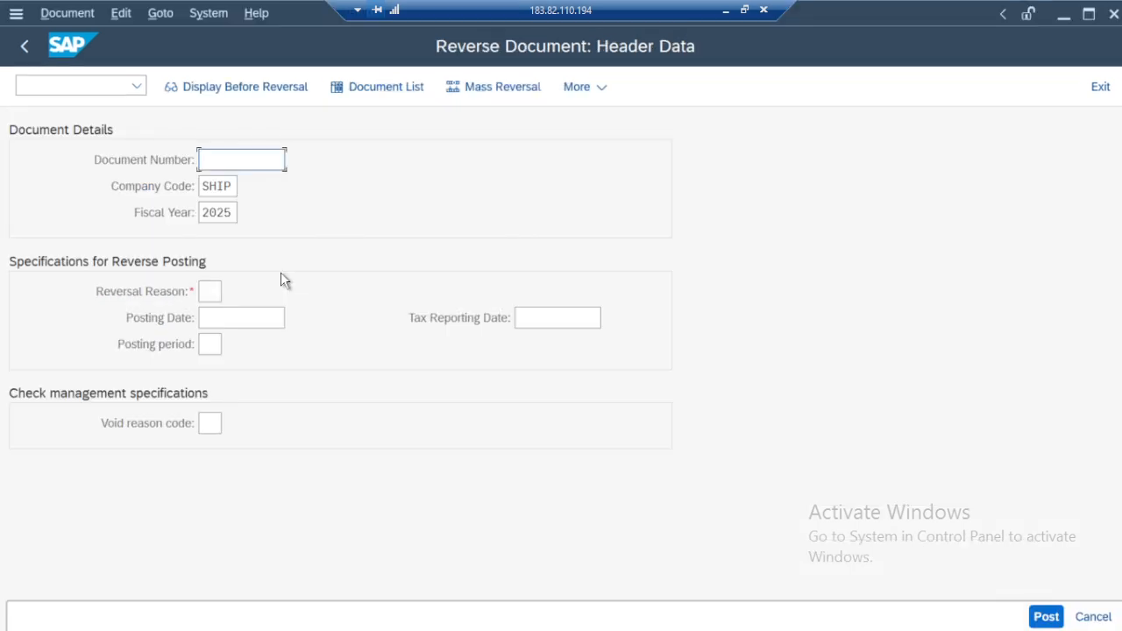
{"action": "key", "text": "ctrl+v"}
Step: Set the reversal reason to @1 (Wrong posting) from the list of reasons
{"action": "left_click", "coordinate": [211, 291]}
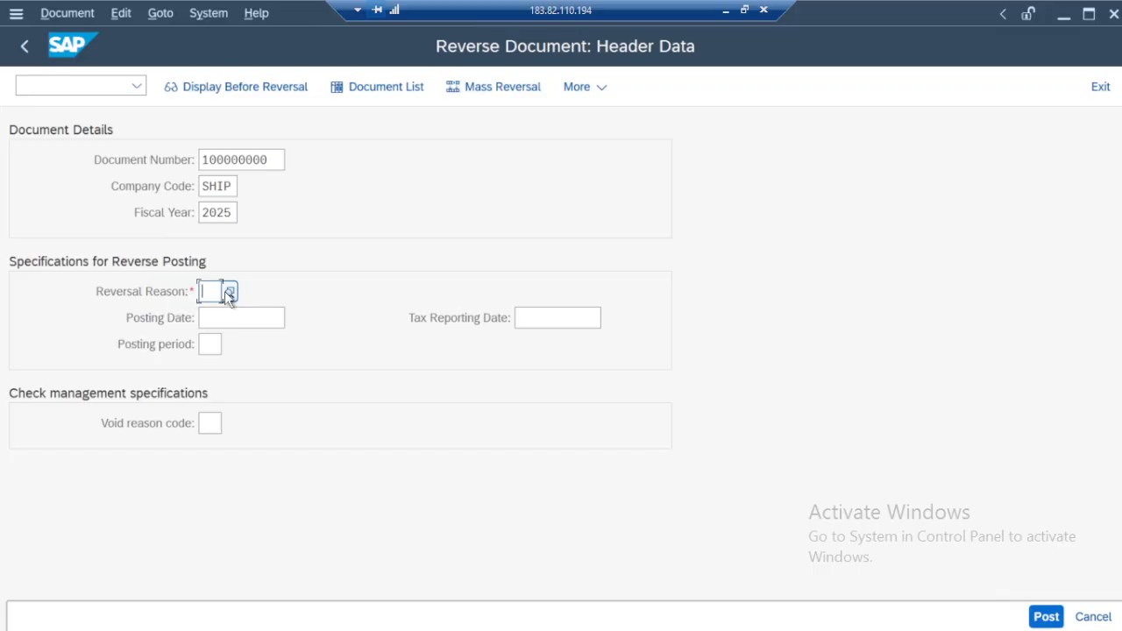
{"action": "left_click", "coordinate": [228, 292]}
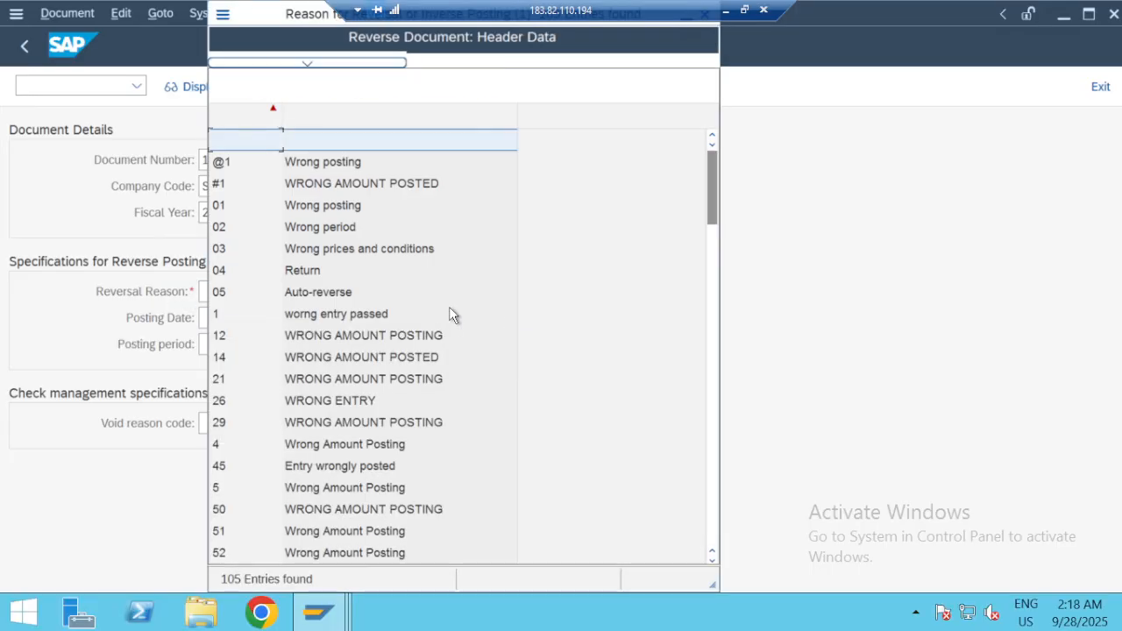
{"action": "left_click", "coordinate": [324, 167]}
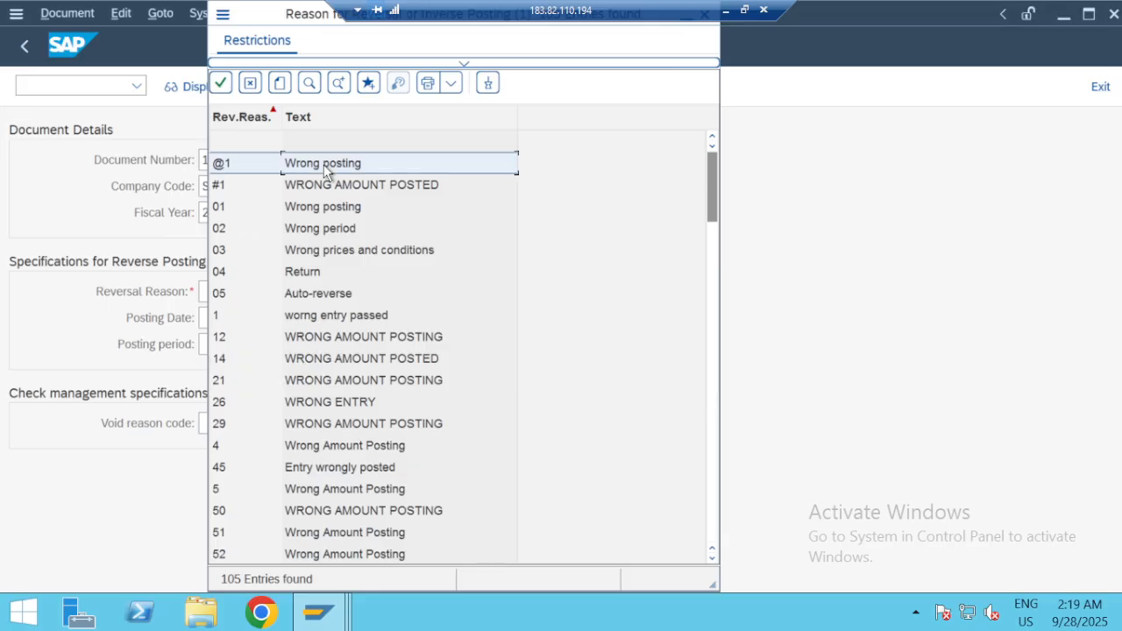
{"action": "double_click", "coordinate": [324, 171]}
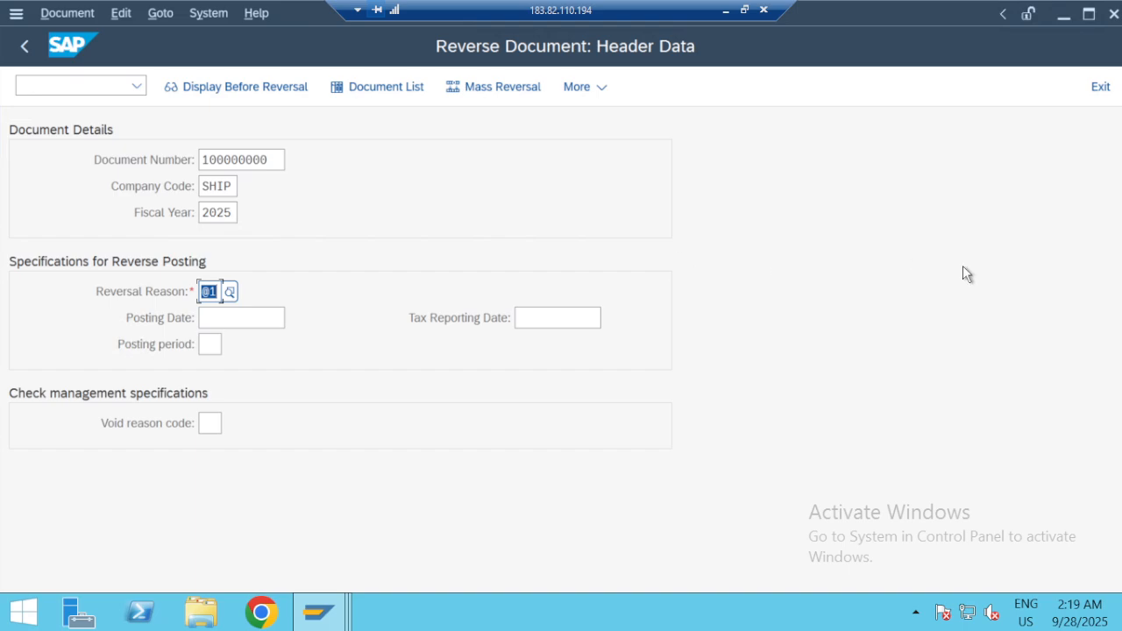
Step: Leave the posting date empty and post the reversal of document 100000000 in company code SHIP
{"action": "double_click", "coordinate": [275, 159]}
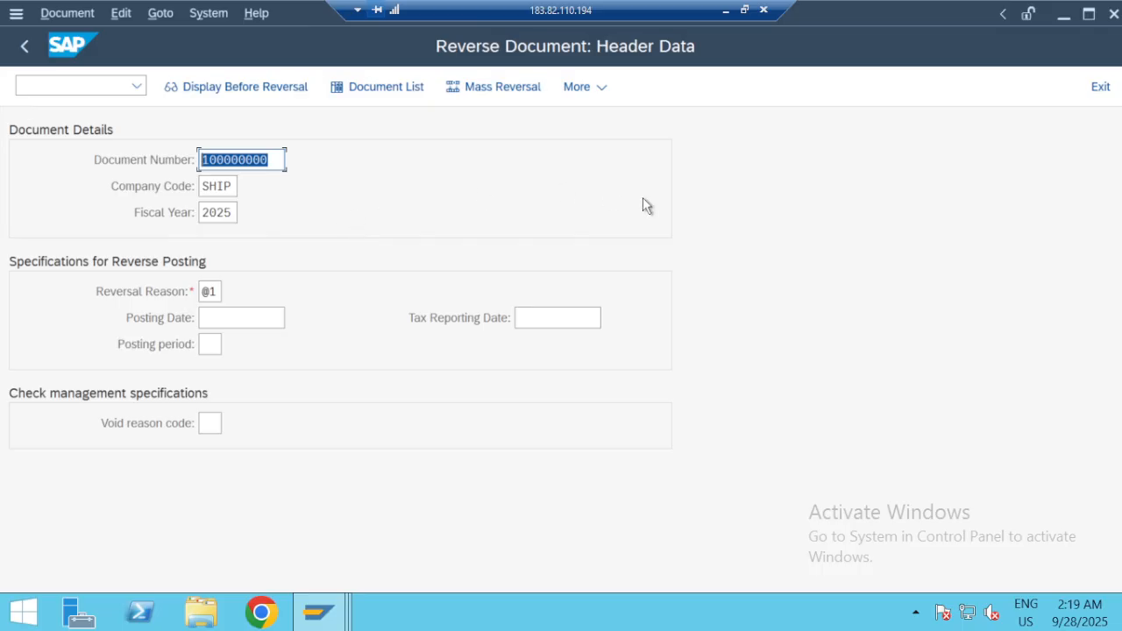
{"action": "left_click", "coordinate": [1087, 16]}
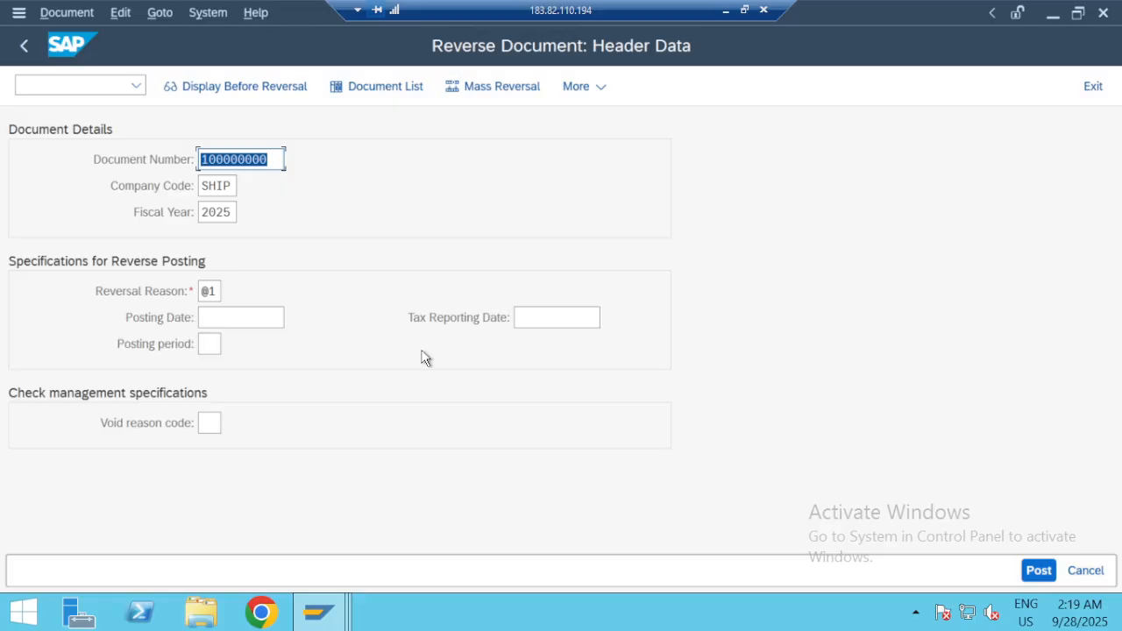
{"action": "left_click", "coordinate": [239, 317]}
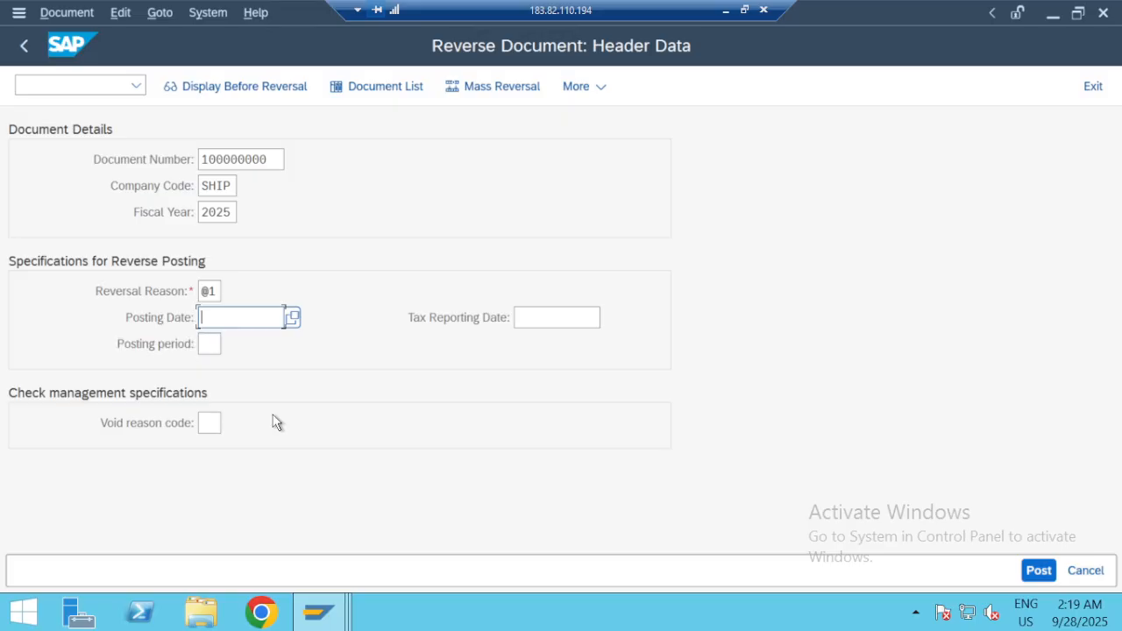
{"action": "left_click", "coordinate": [1038, 570]}
{"action": "left_click", "coordinate": [1039, 571]}
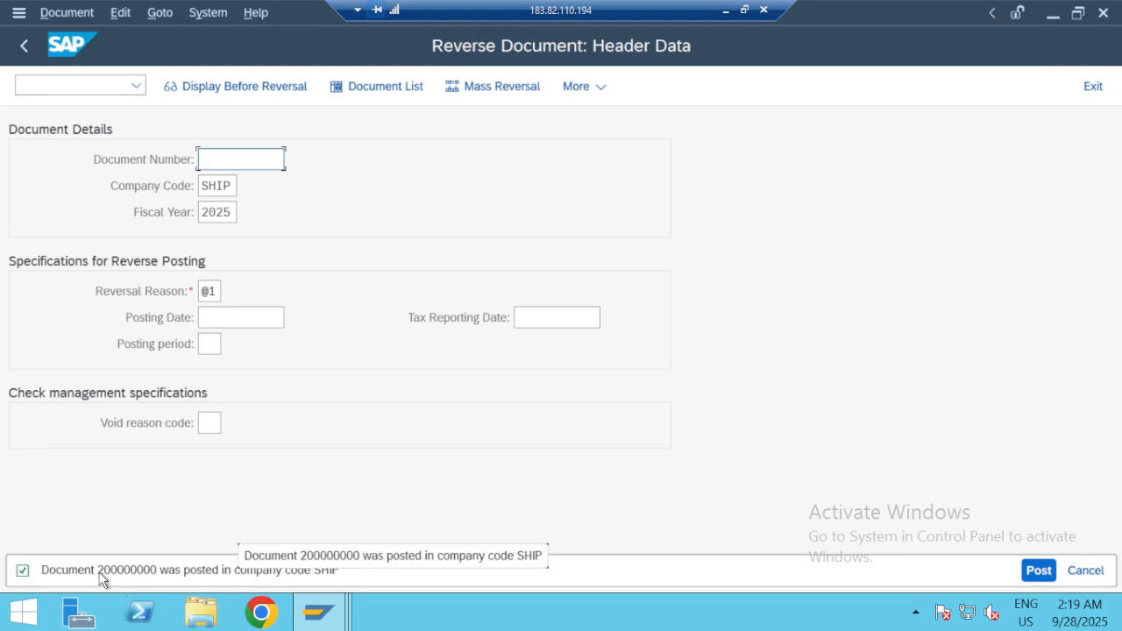
Step: Copy the reversal document number from the status message and append "--200000000" to the REVERSE ENTRY line in Notepad
{"action": "left_click_drag", "start_coordinate": [99, 579], "coordinate": [156, 583]}
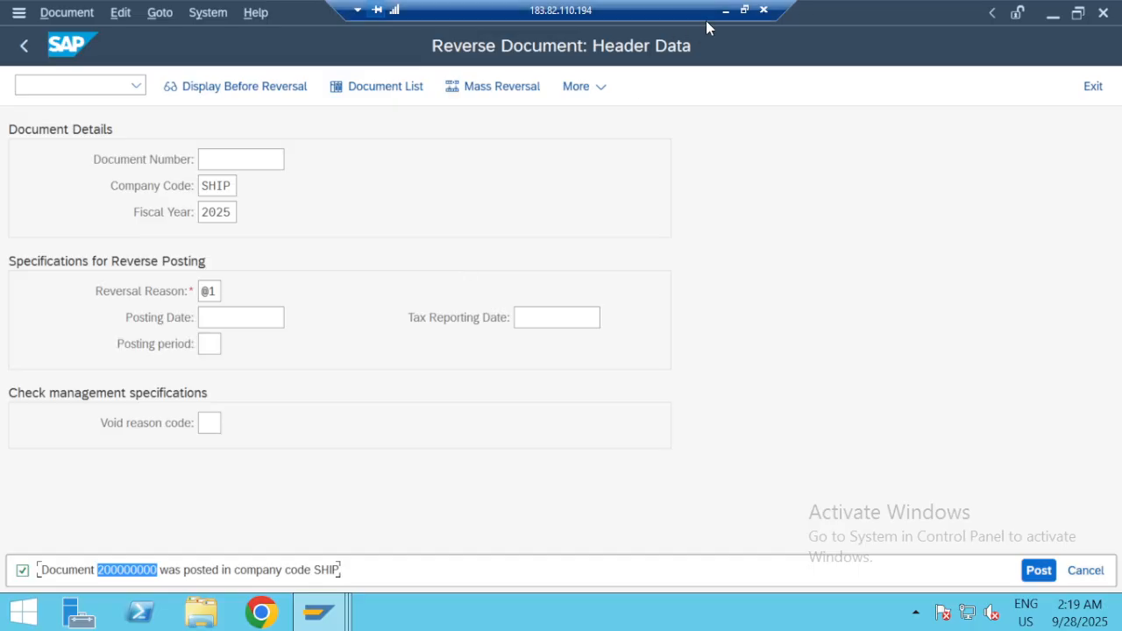
{"action": "left_click", "coordinate": [727, 10]}
{"action": "left_click", "coordinate": [510, 296]}
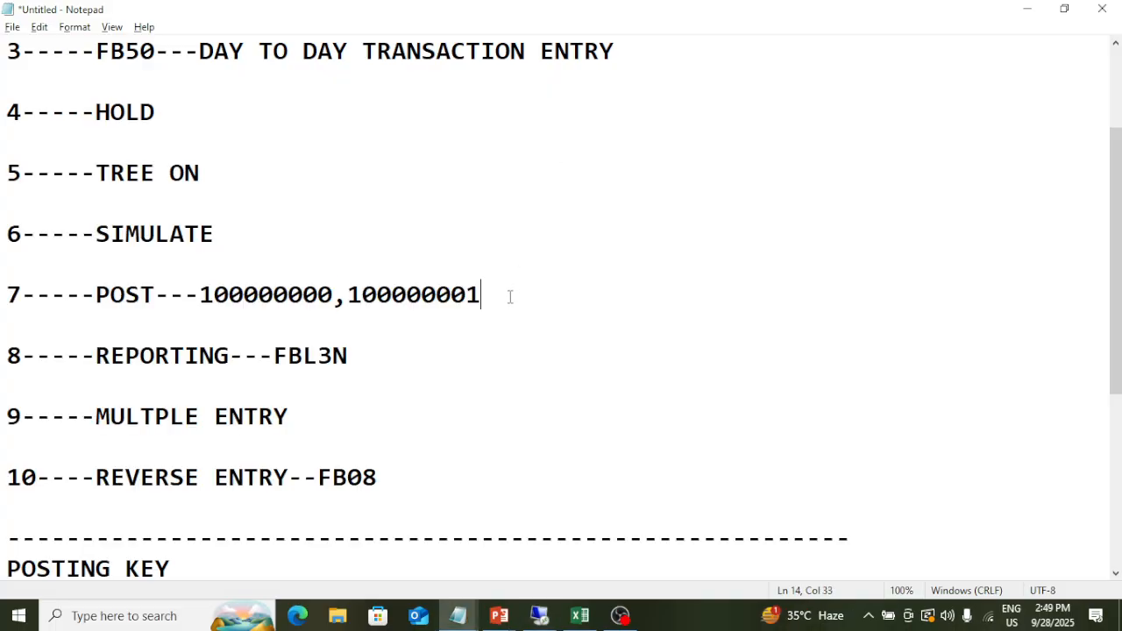
{"action": "left_click", "coordinate": [391, 477]}
{"action": "type", "text": "--2"}
{"action": "key", "text": "ctrl+v"}
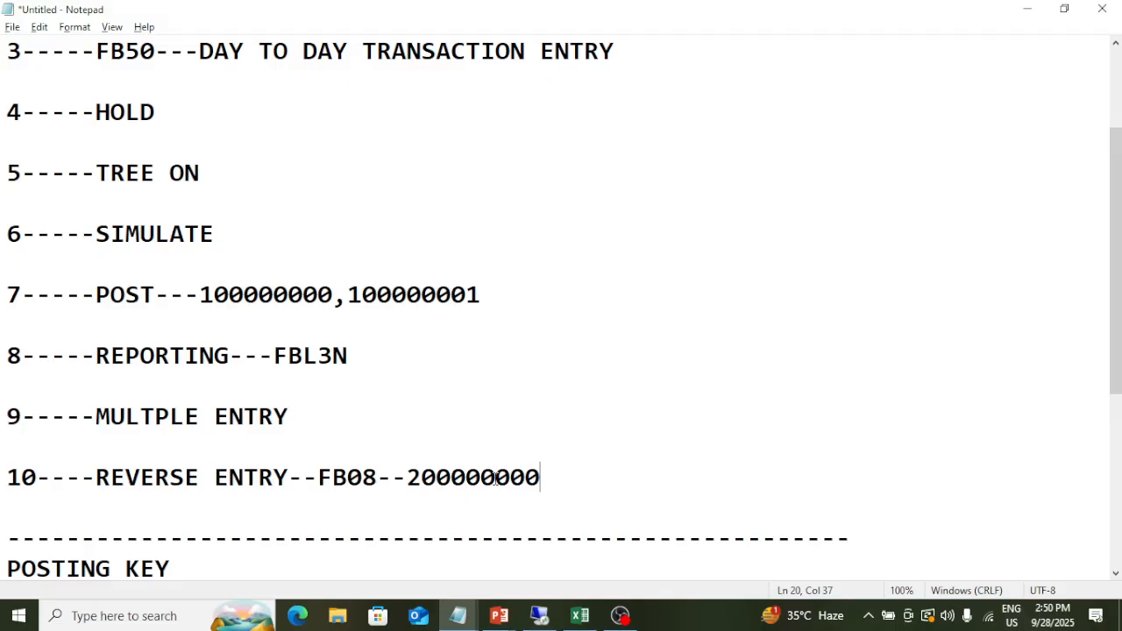
{"action": "scroll", "coordinate": [615, 472], "scroll_direction": "down", "scroll_amount": 3}
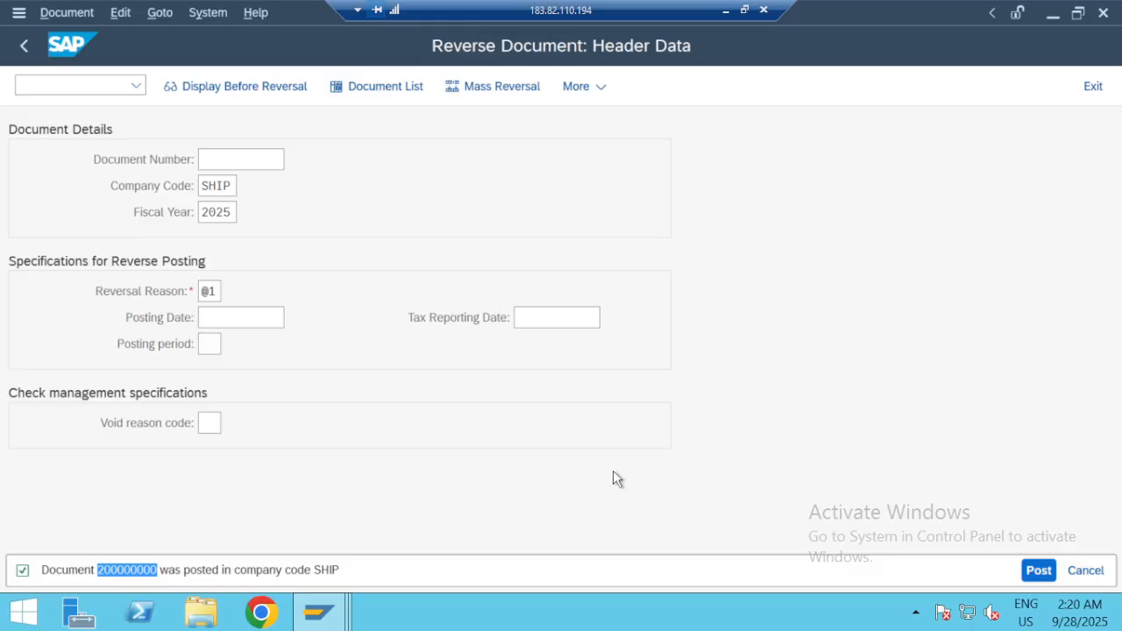
Step: Review the numbered topic list in Notepad, from document splitting to the reverse entry, and return to the SAP reversal session
{"action": "left_click", "coordinate": [107, 569]}
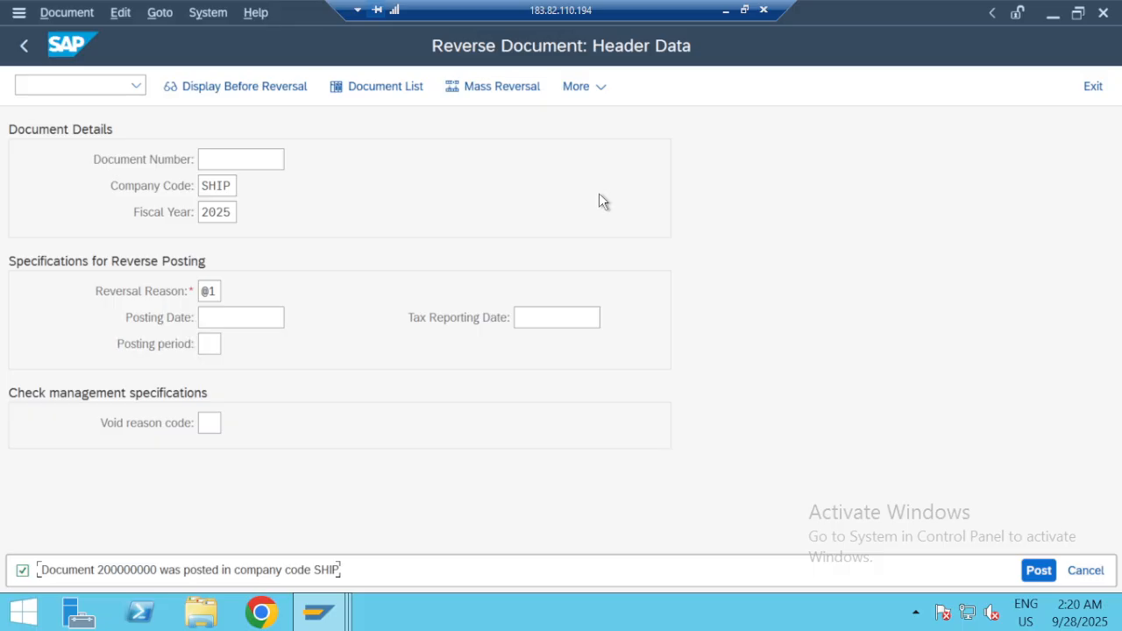
{"action": "left_click", "coordinate": [725, 10]}
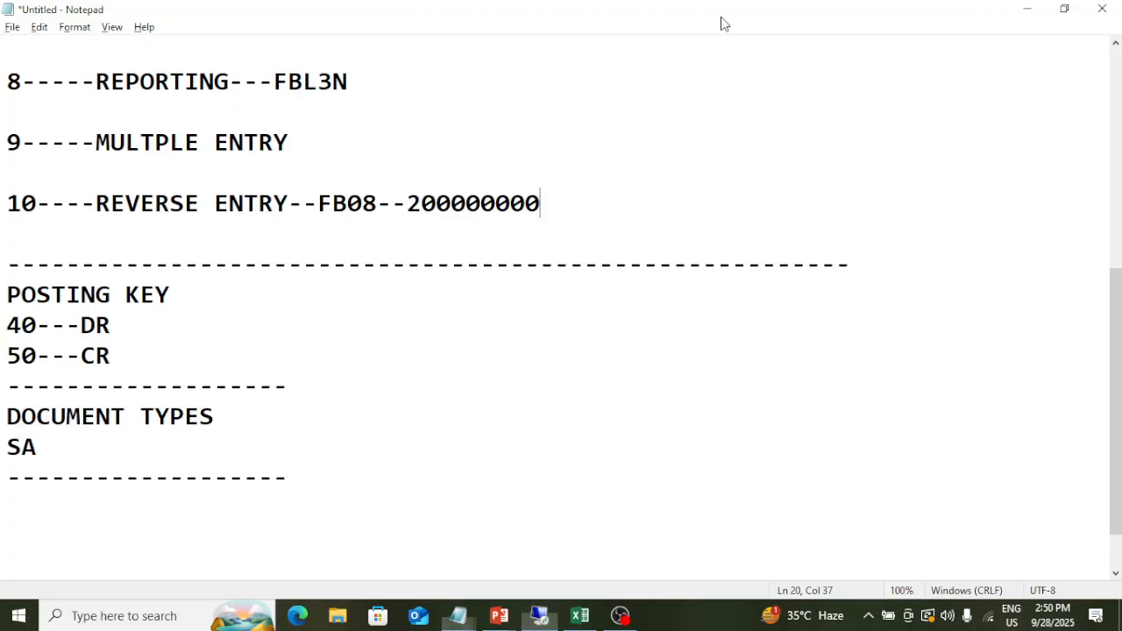
{"action": "scroll", "coordinate": [298, 235], "scroll_direction": "up", "scroll_amount": 5}
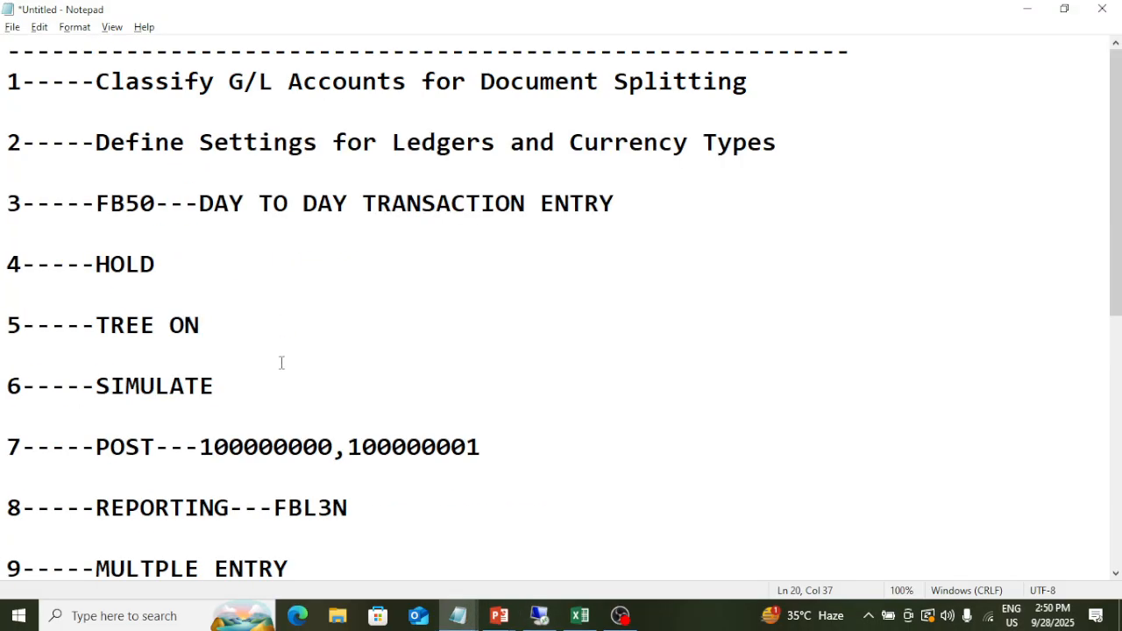
{"action": "scroll", "coordinate": [281, 362], "scroll_direction": "down", "scroll_amount": 5}
{"action": "key", "text": "alt+Tab"}
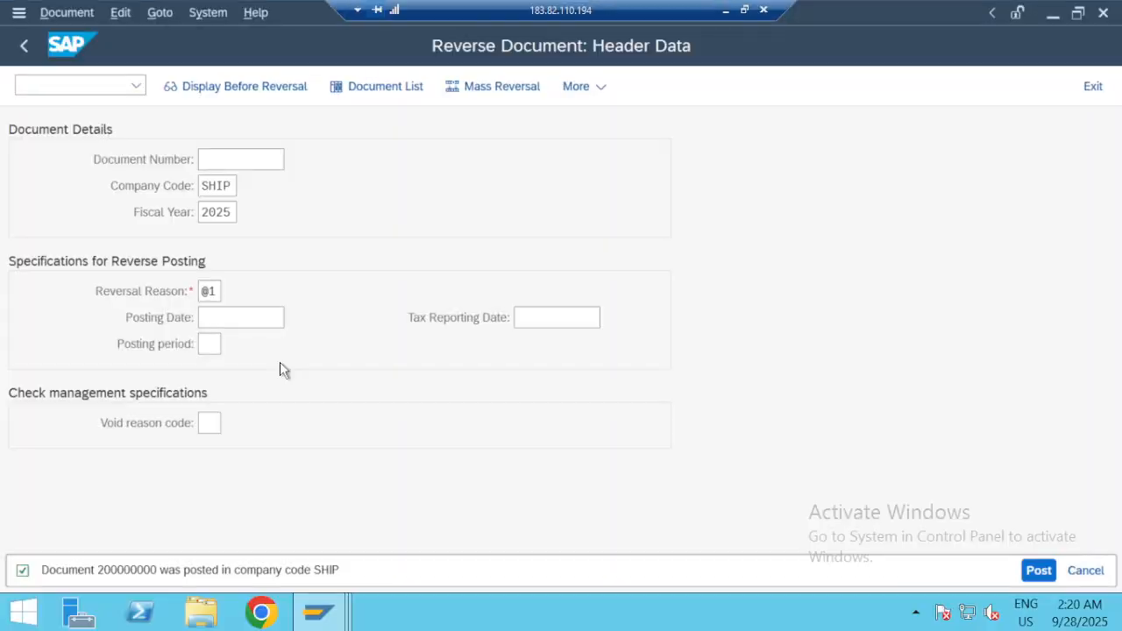
Step: Leave the document reversal and open transaction FBN1 for the accounting document number ranges
{"action": "left_click", "coordinate": [76, 82]}
{"action": "type", "text": "/n"}
{"action": "key", "text": "Return"}
{"action": "type", "text": "OB"}
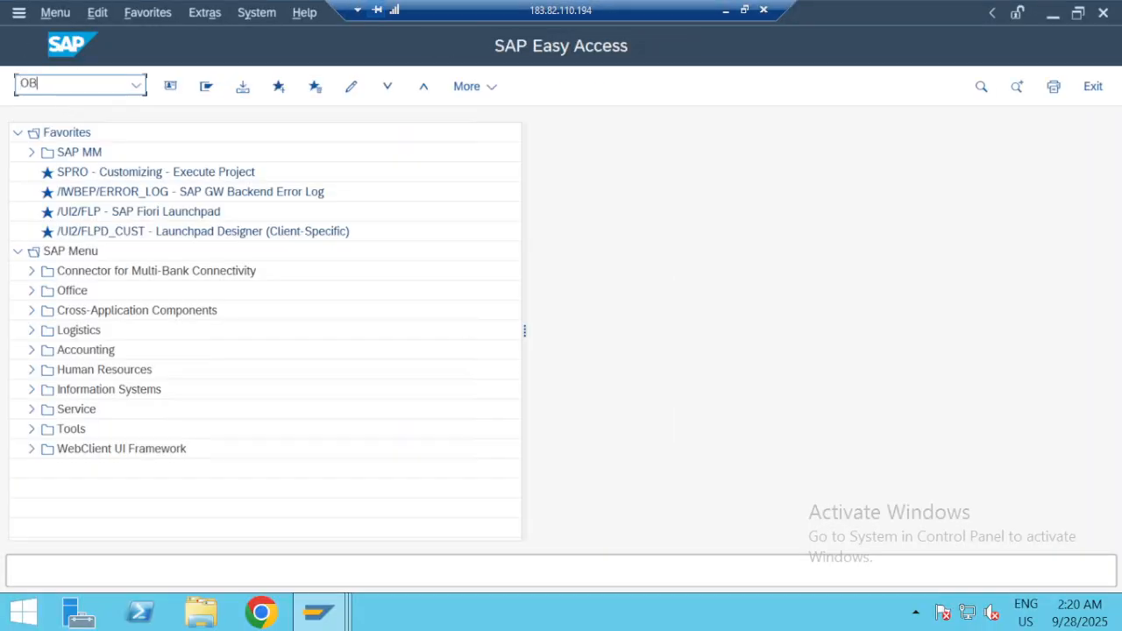
{"action": "type", "text": "Y"}
{"action": "key", "text": "BackSpace"}
{"action": "key", "text": "BackSpace"}
{"action": "key", "text": "BackSpace"}
{"action": "type", "text": "FBN1"}
{"action": "key", "text": "Return"}
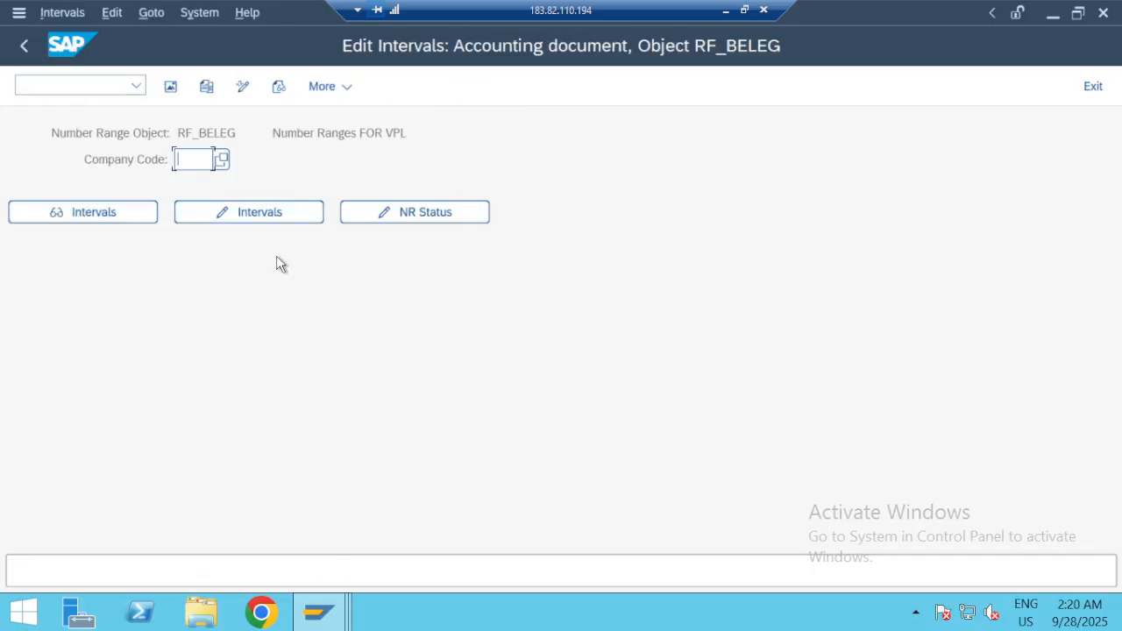
Step: Open the intervals of company code SHIP in change mode and examine number range 02 for 2025
{"action": "key", "text": "Down"}
{"action": "key", "text": "Down"}
{"action": "key", "text": "Return"}
{"action": "left_click", "coordinate": [280, 213]}
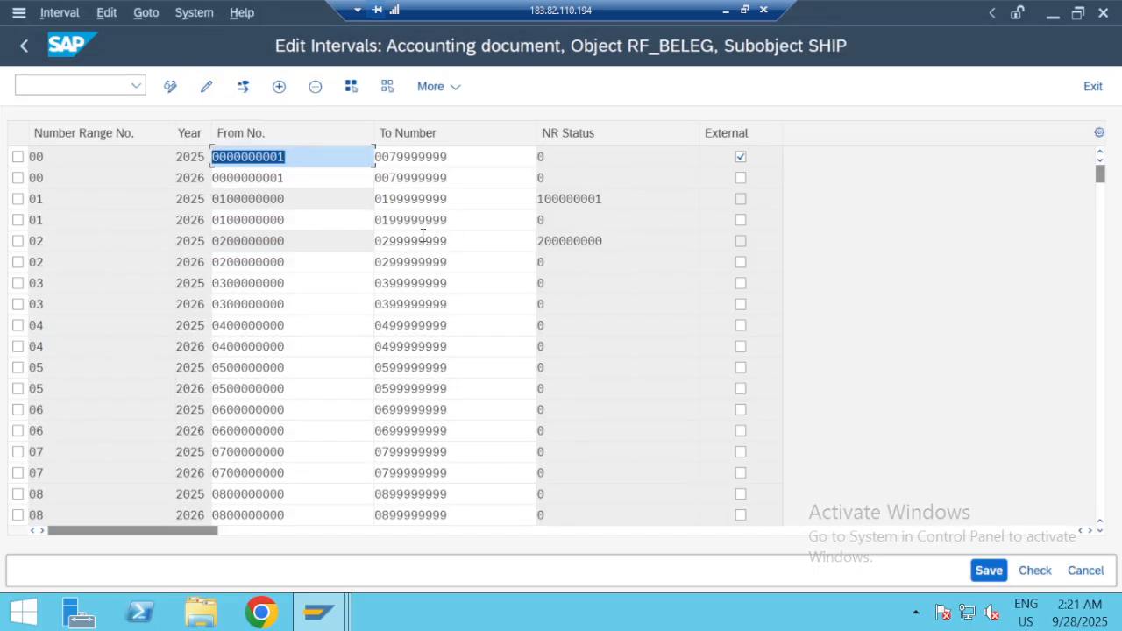
{"action": "left_click_drag", "start_coordinate": [286, 242], "coordinate": [218, 237]}
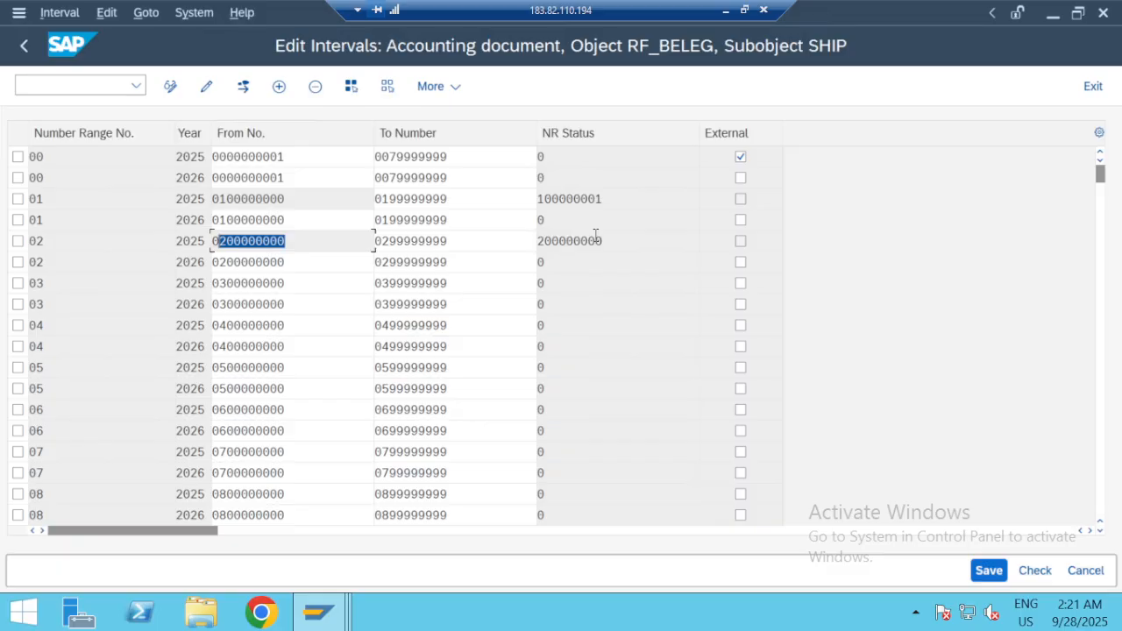
Step: Leave the number range intervals and open transaction OBA7 for the document types
{"action": "left_click", "coordinate": [56, 85]}
{"action": "type", "text": "/N"}
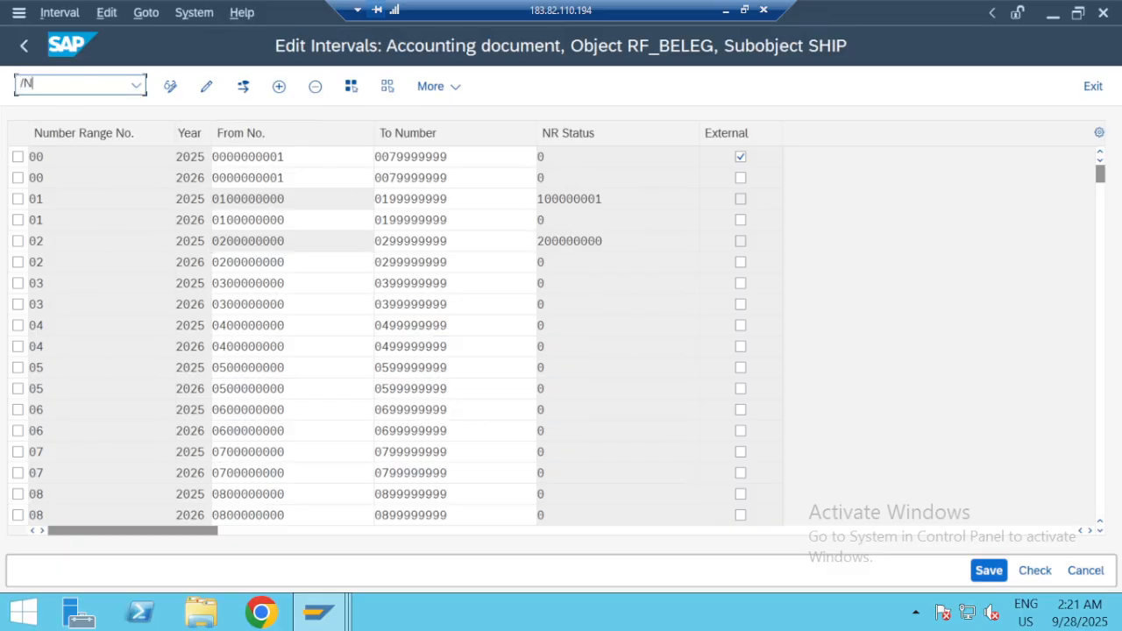
{"action": "key", "text": "Return"}
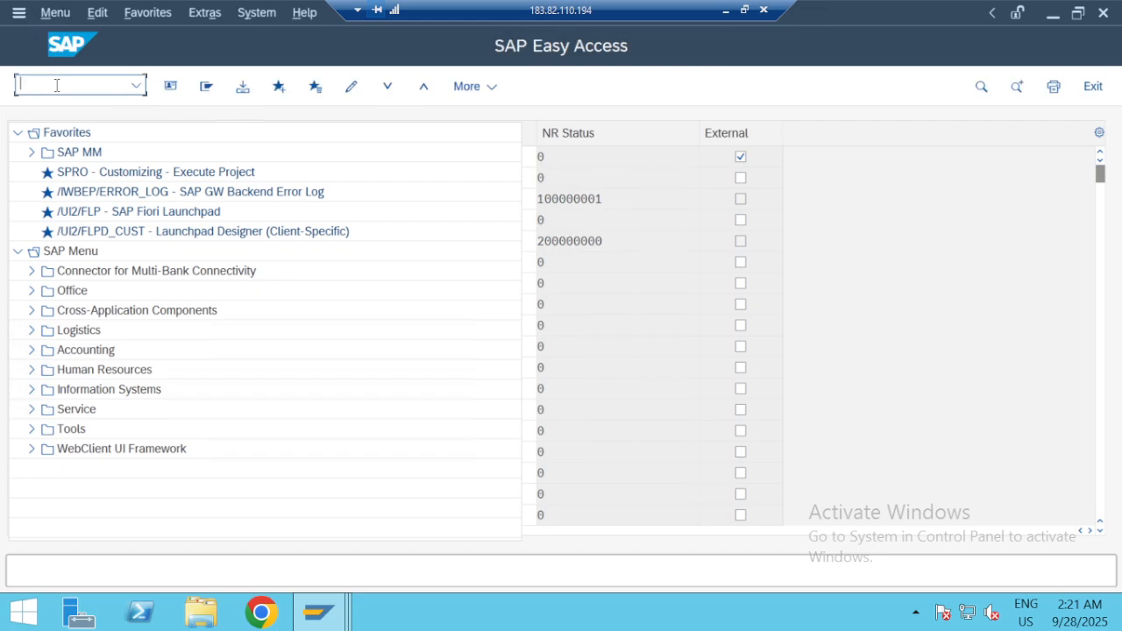
{"action": "type", "text": "OBA7"}
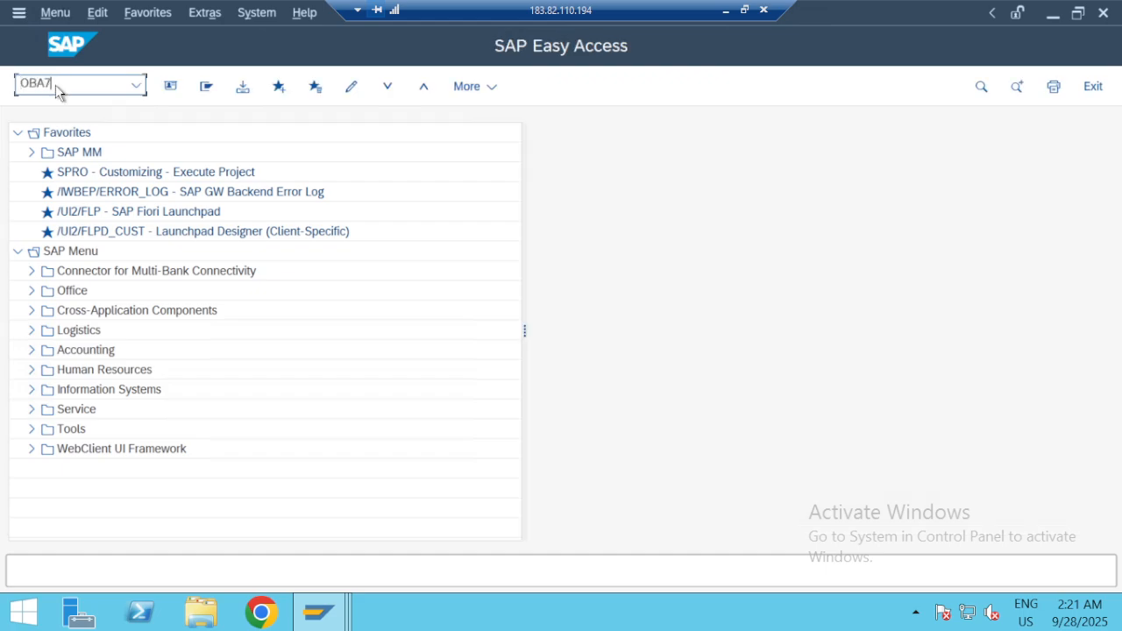
{"action": "key", "text": "Return"}
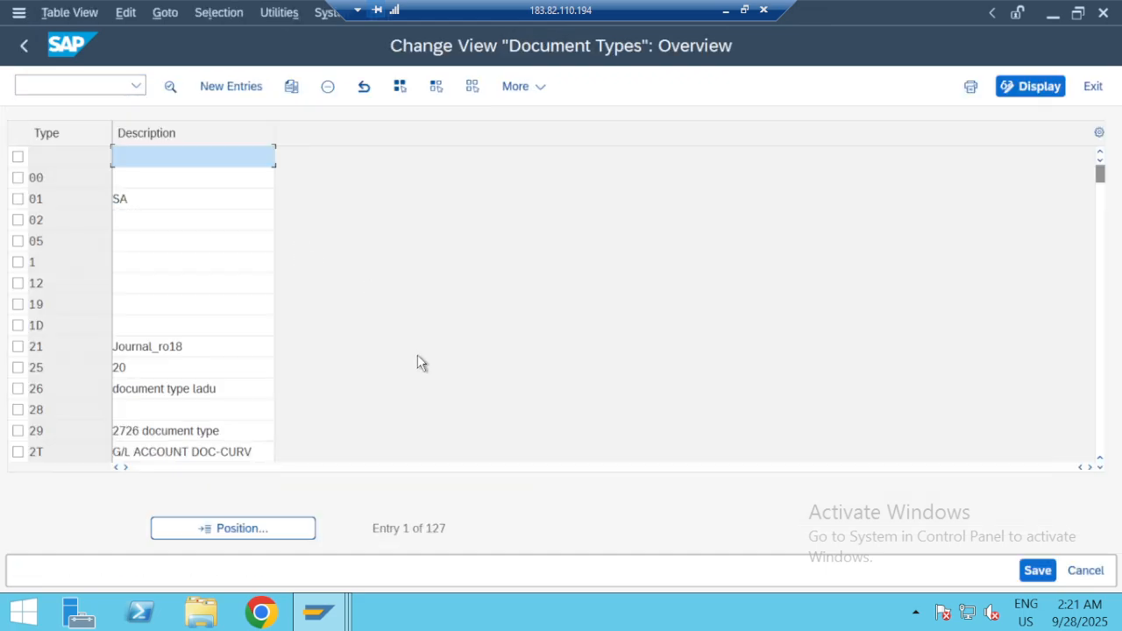
Step: Position the document type list at SA and open its details to check the number range and reverse document type
{"action": "left_click", "coordinate": [273, 531]}
{"action": "type", "text": "SA"}
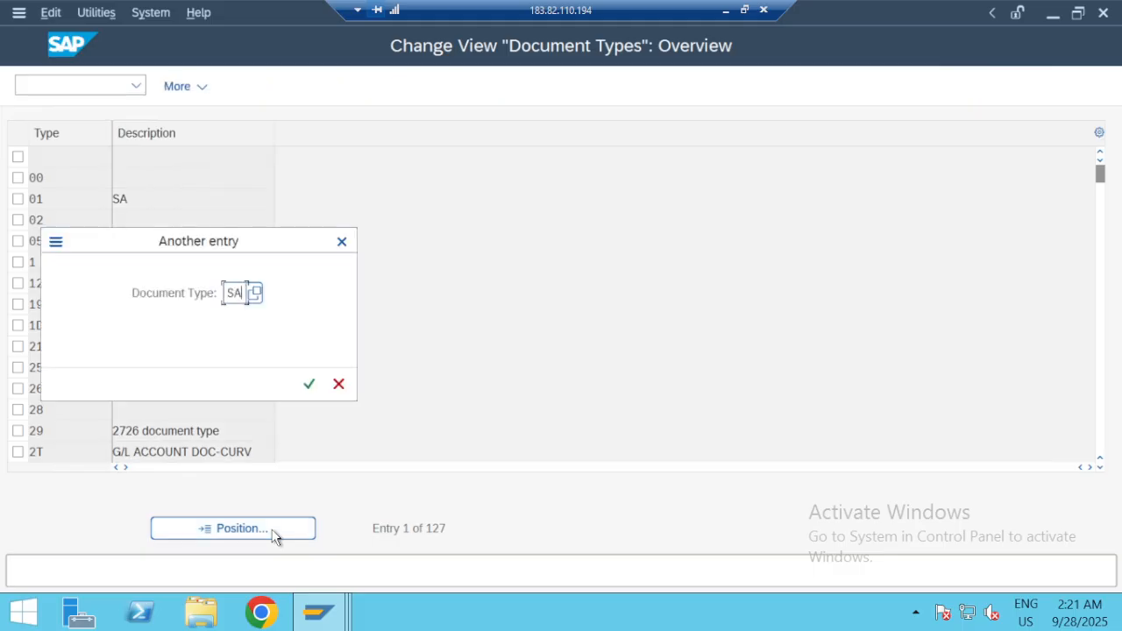
{"action": "key", "text": "Return"}
{"action": "double_click", "coordinate": [190, 158]}
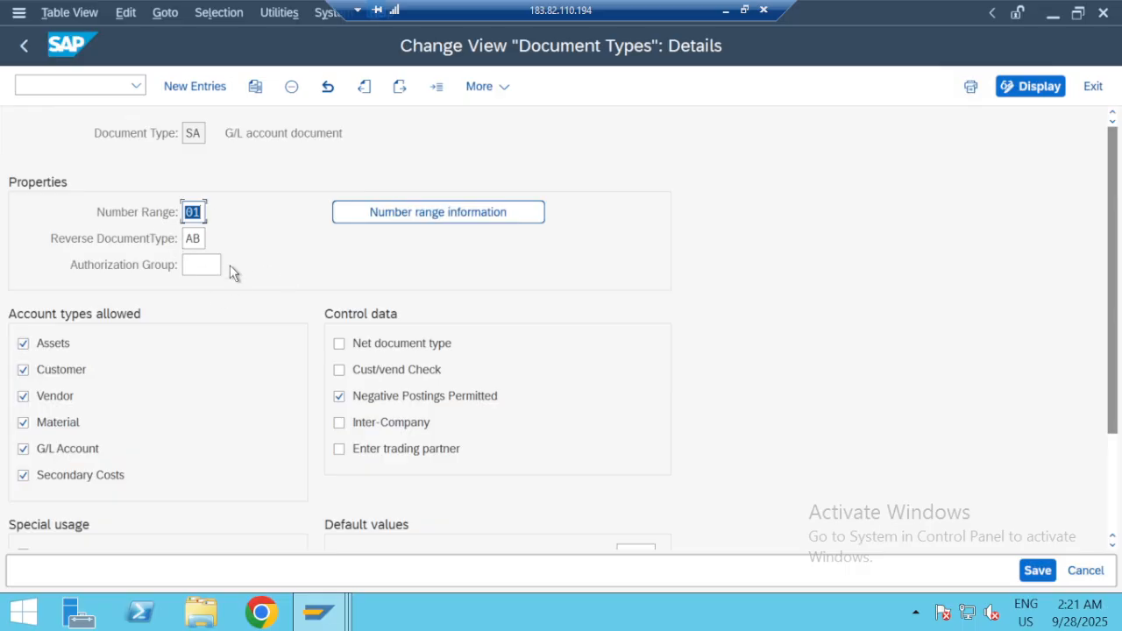
Step: Check the number range intervals of company code SHIP from the SA number range information, then return to the document type overview
{"action": "left_click", "coordinate": [368, 211]}
{"action": "key", "text": "space"}
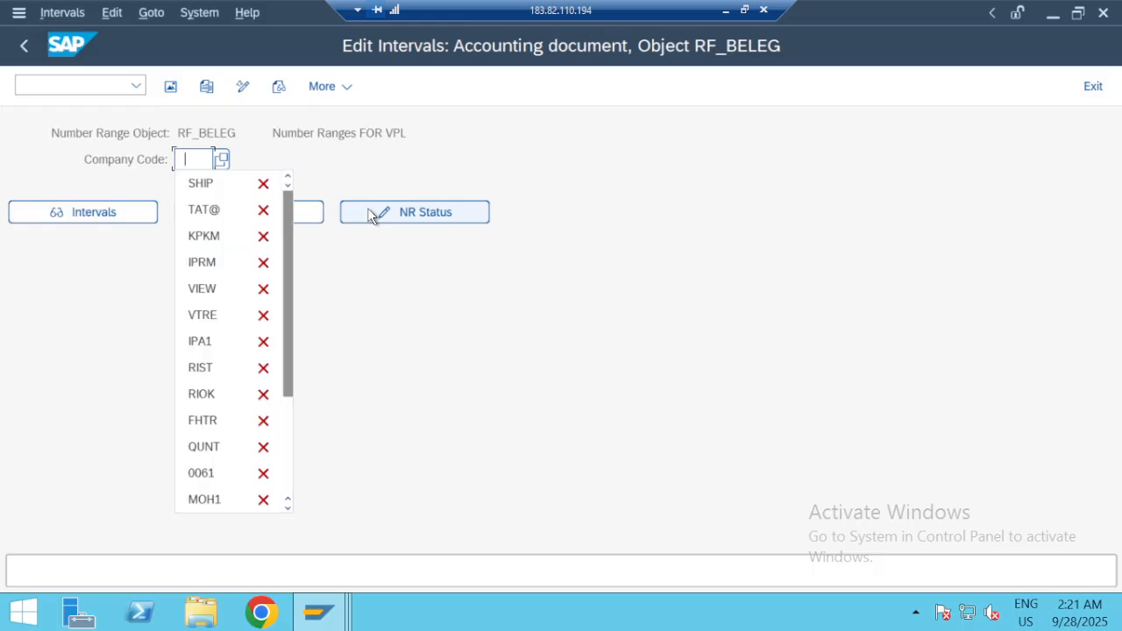
{"action": "key", "text": "Down"}
{"action": "key", "text": "Return"}
{"action": "left_click", "coordinate": [306, 213]}
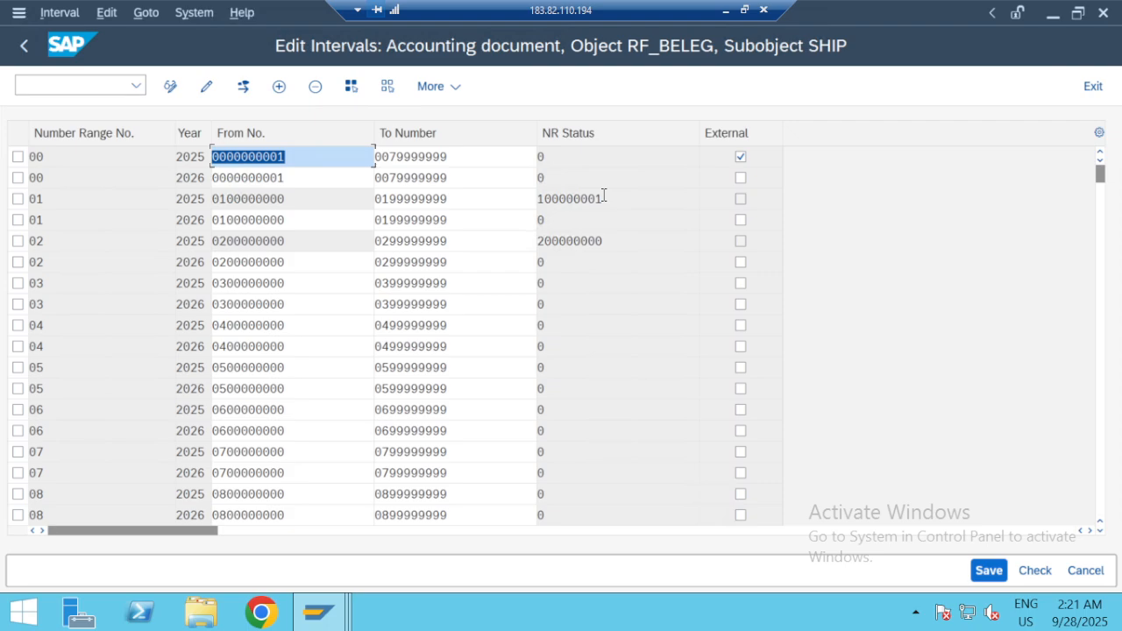
{"action": "key", "text": "F12"}
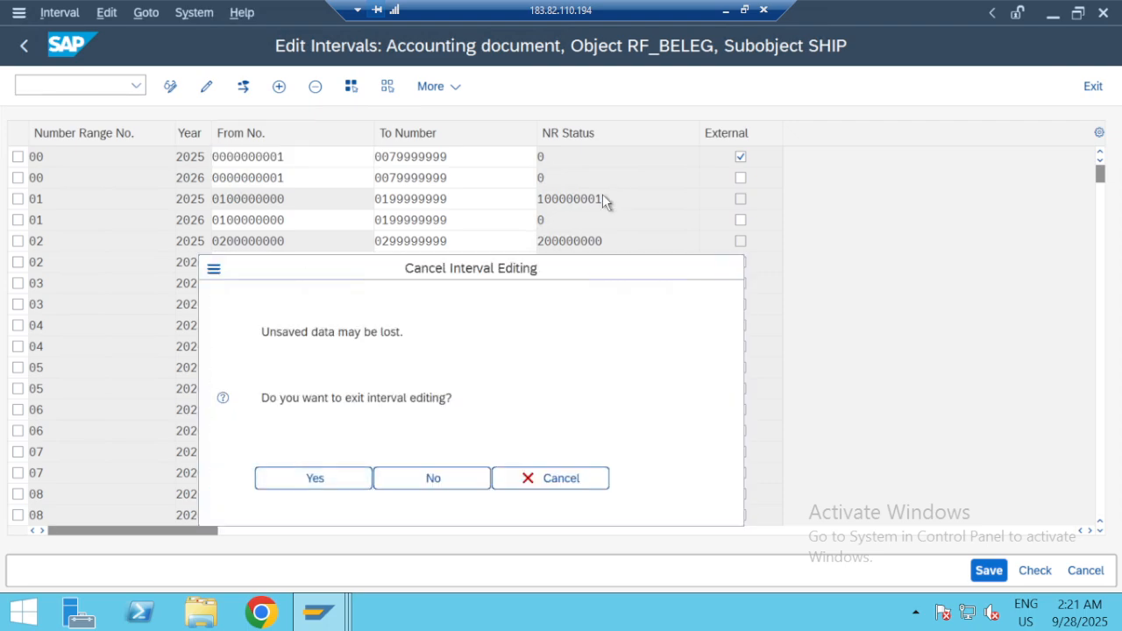
{"action": "key", "text": "Return"}
{"action": "key", "text": "F12"}
{"action": "key", "text": "F12"}
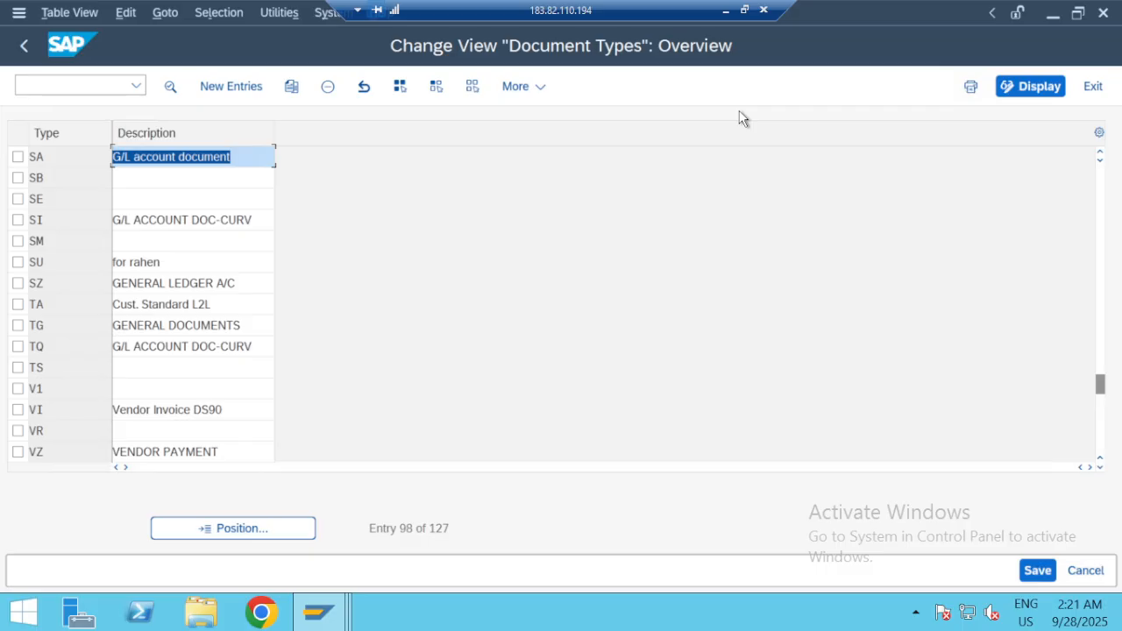
Step: Position the list at document type AA, examine its number range and reverse document type, and exit to SAP Easy Access
{"action": "left_click", "coordinate": [269, 535]}
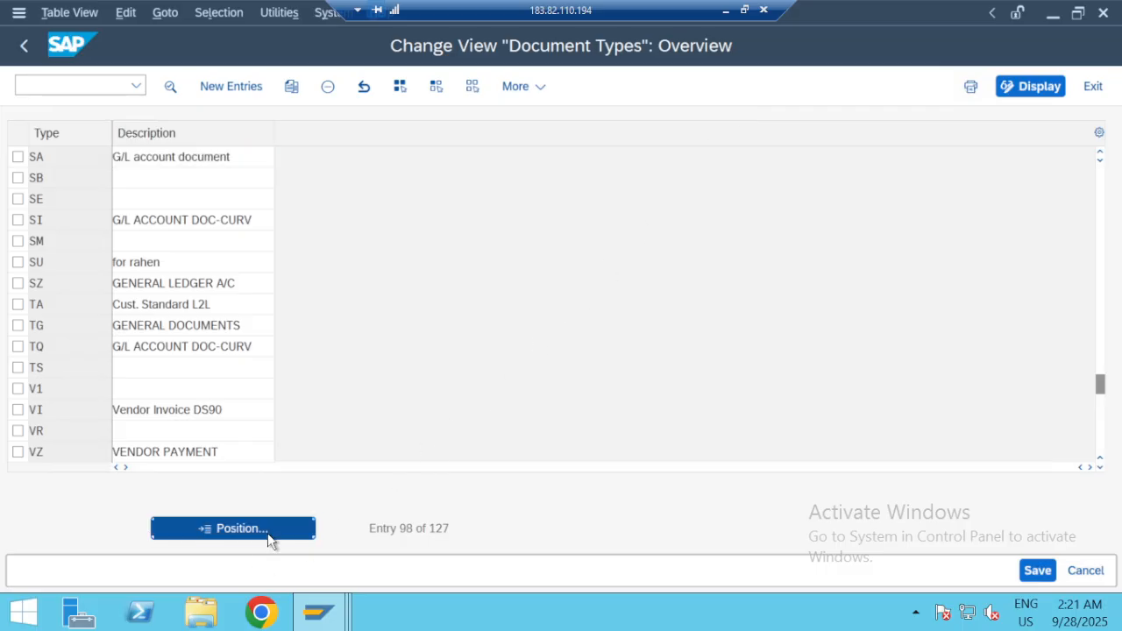
{"action": "type", "text": "AA"}
{"action": "key", "text": "Return"}
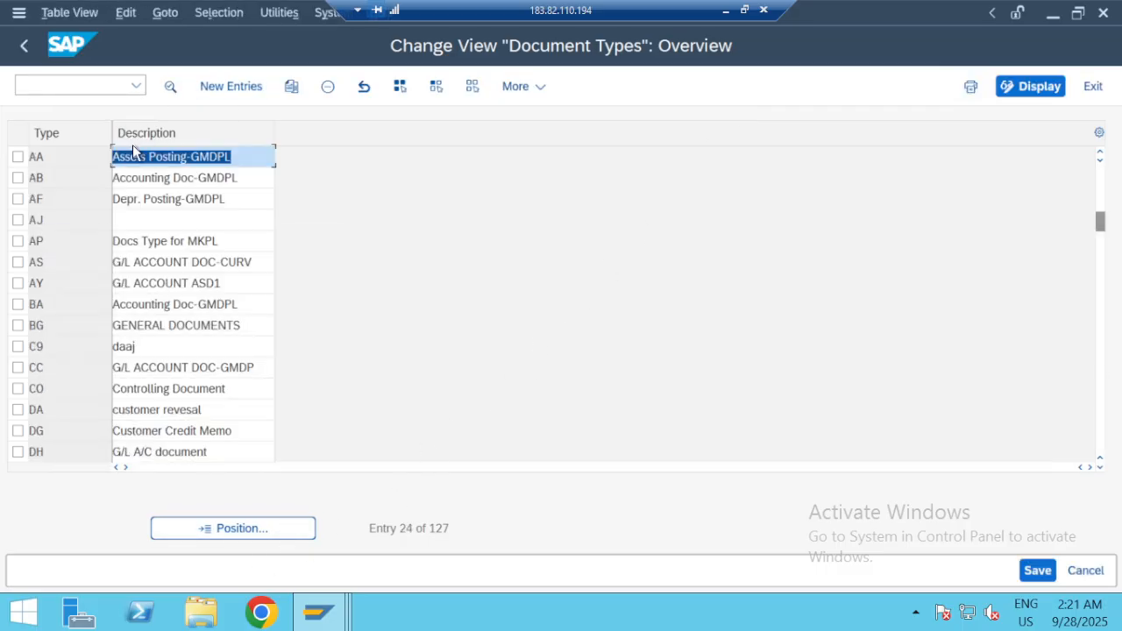
{"action": "double_click", "coordinate": [144, 154]}
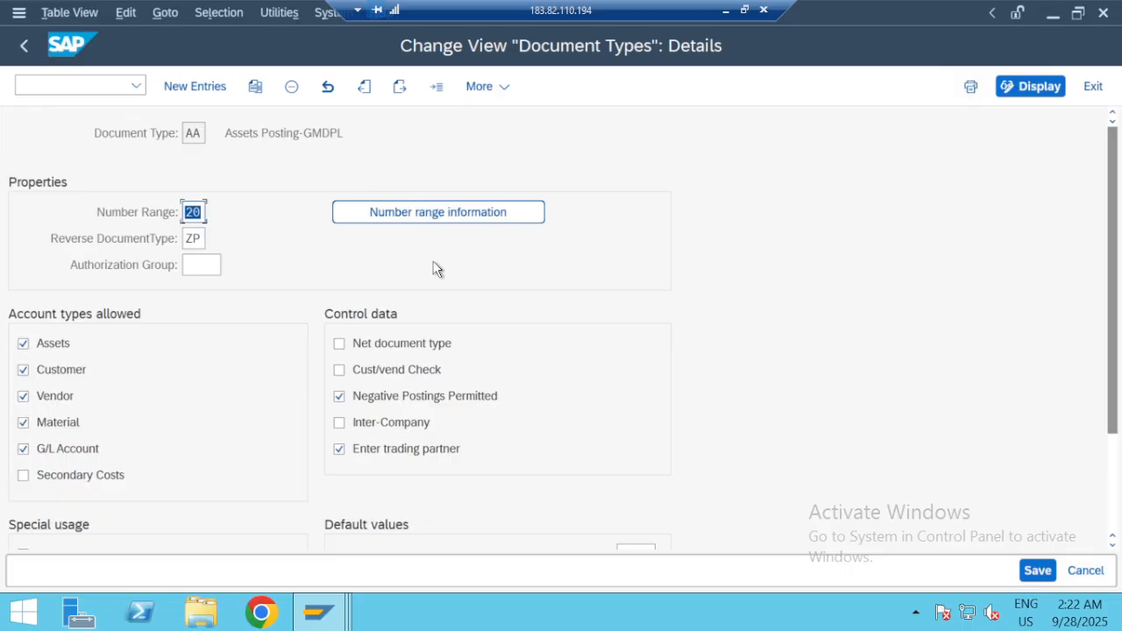
{"action": "key", "text": "F3"}
{"action": "key", "text": "F3"}
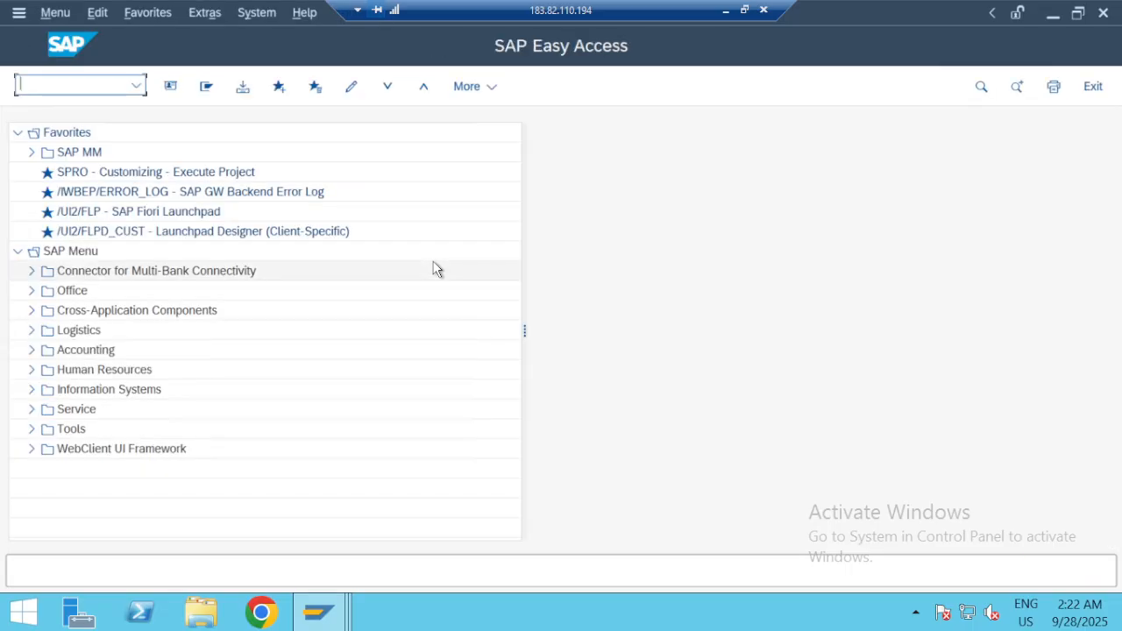
{"action": "left_click", "coordinate": [745, 12]}
{"action": "key", "text": "alt+Tab"}
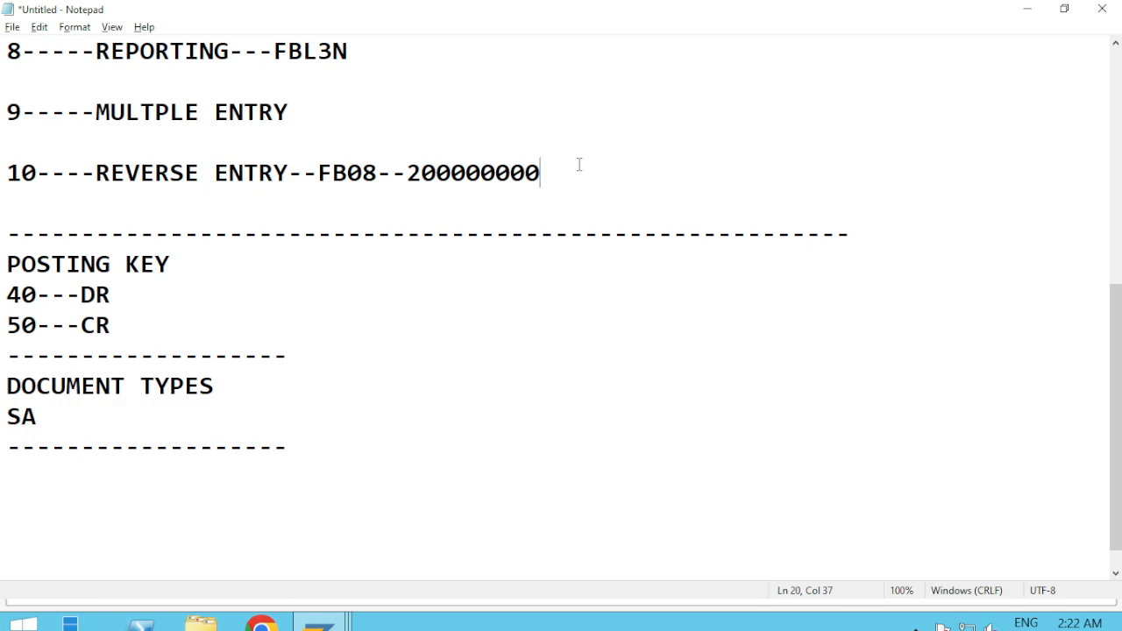
{"action": "key", "text": "alt+Tab"}
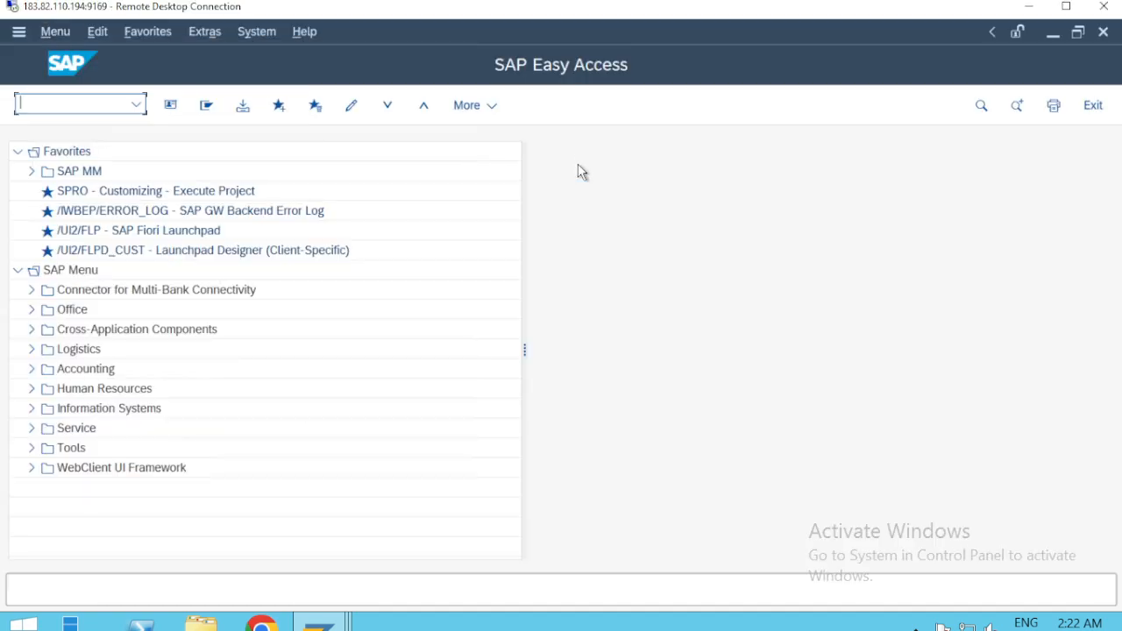
{"action": "left_click", "coordinate": [1066, 6]}
Step: Switch to the SBI BANK A/C line item session and refresh the list to include the reversal
{"action": "key", "text": "alt+Tab"}
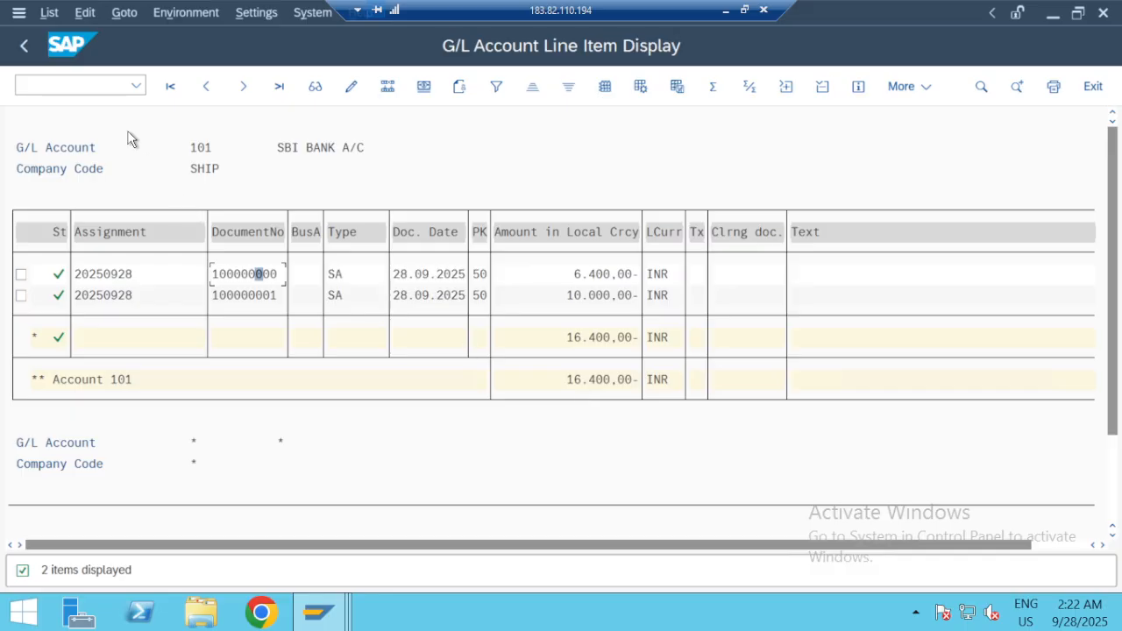
{"action": "left_click", "coordinate": [47, 14]}
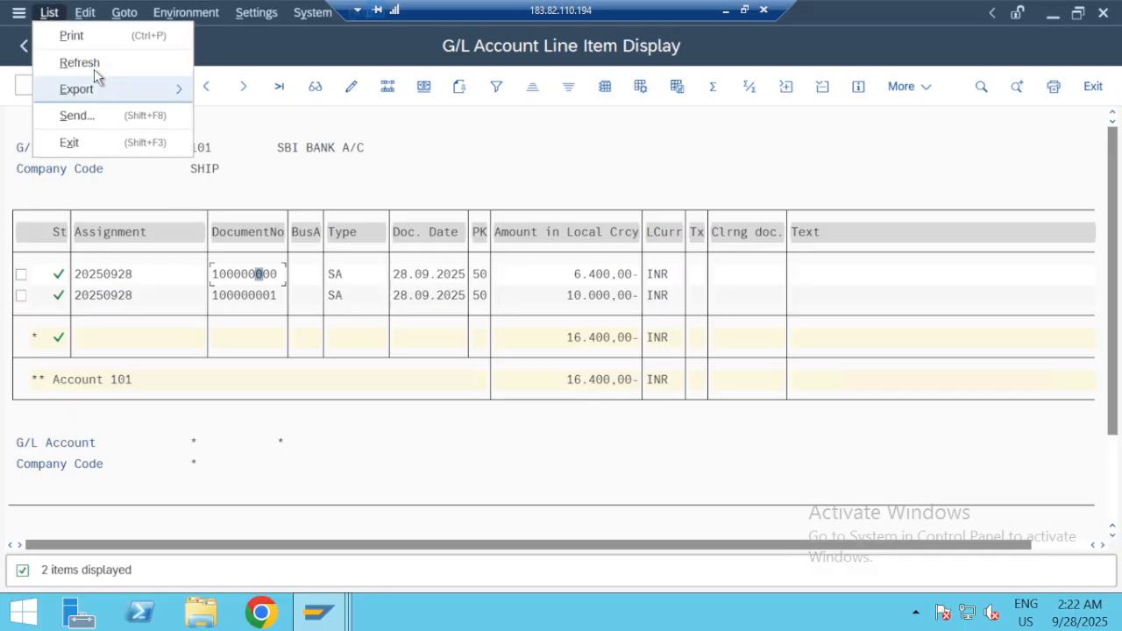
{"action": "left_click", "coordinate": [80, 63]}
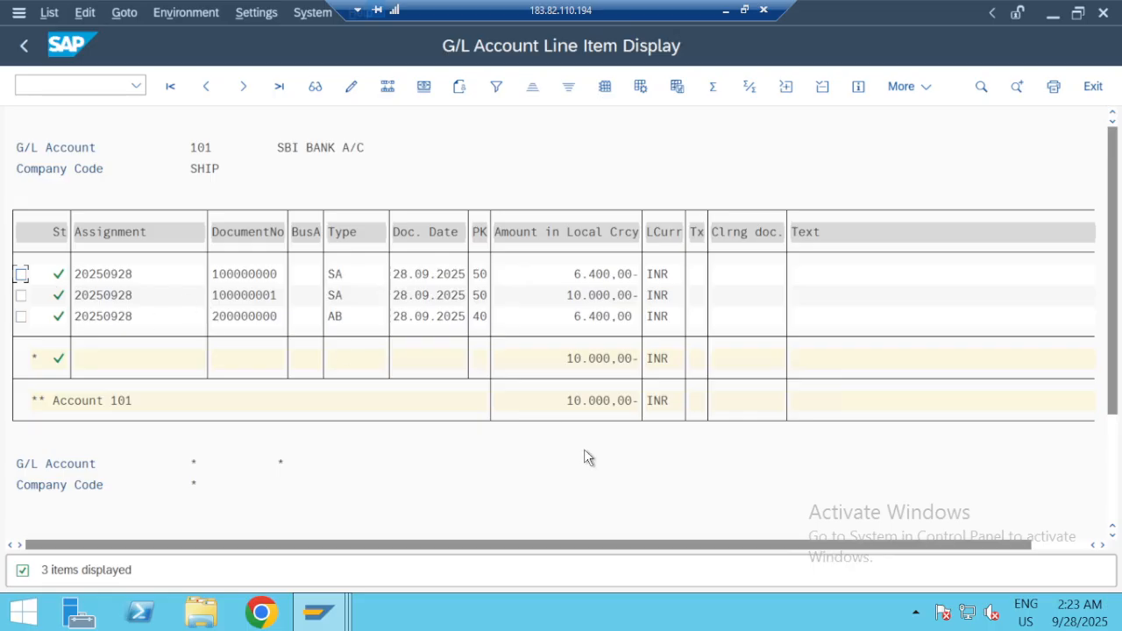
Step: Leave the line item display, open transaction FB50 and set the document date to 28.09.2025
{"action": "left_click", "coordinate": [42, 82]}
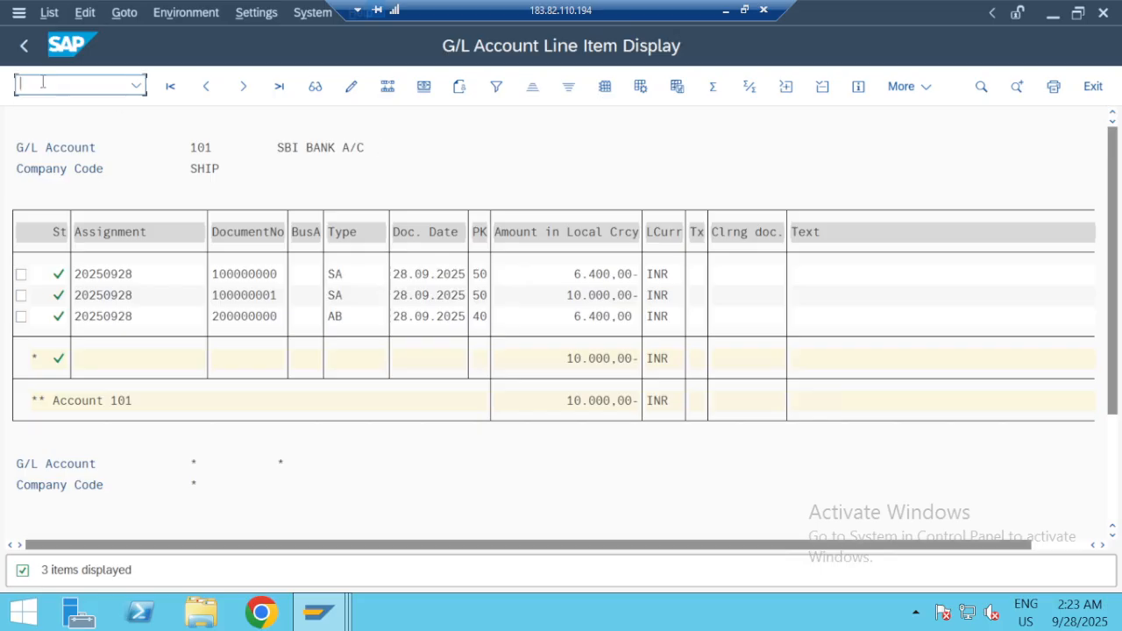
{"action": "type", "text": "/n"}
{"action": "key", "text": "Return"}
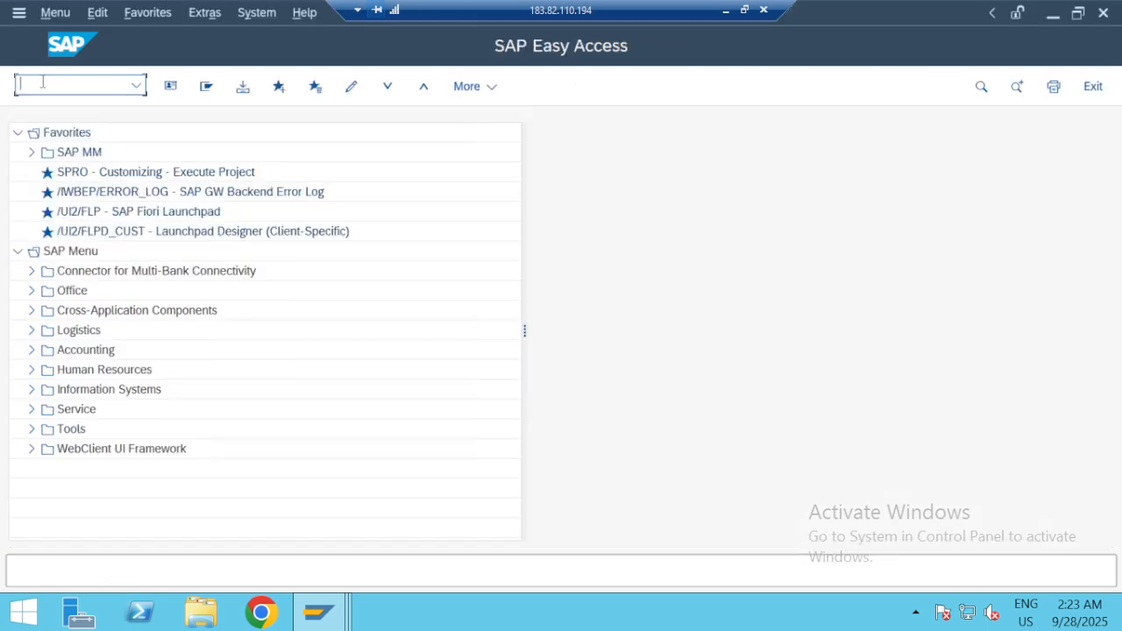
{"action": "type", "text": "FB50"}
{"action": "key", "text": "Return"}
{"action": "key", "text": "BackSpace"}
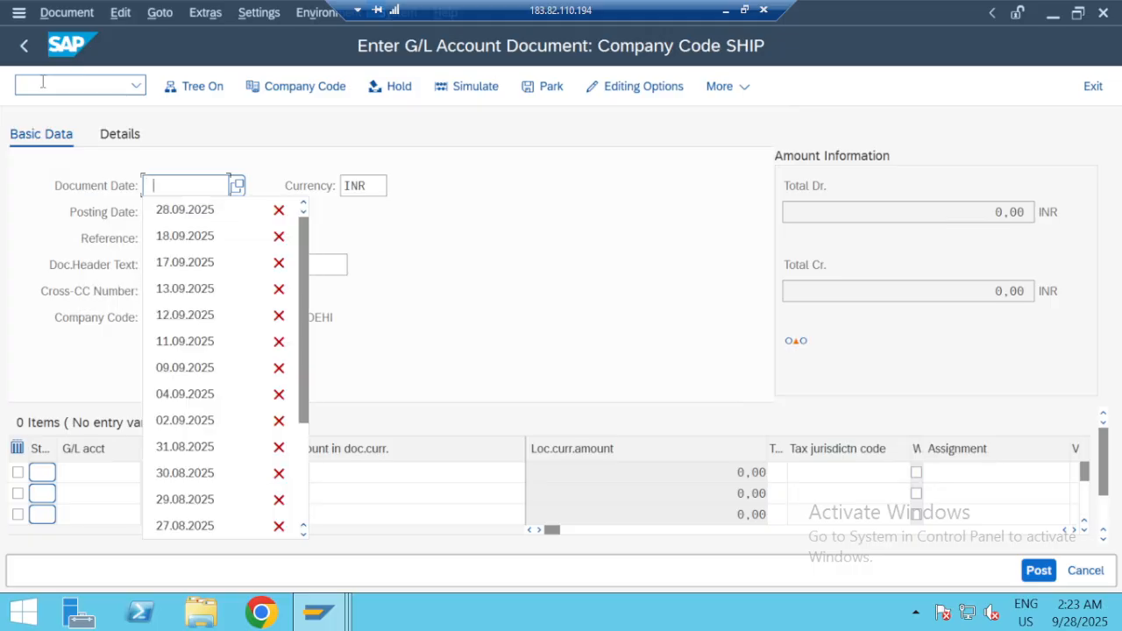
{"action": "key", "text": "Down"}
{"action": "key", "text": "Return"}
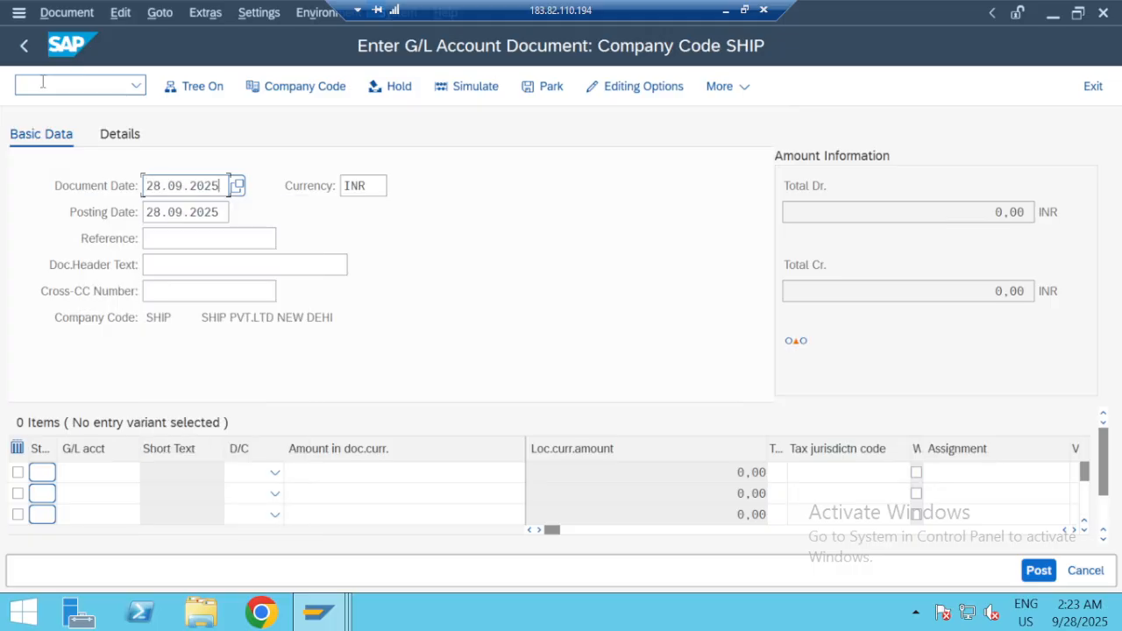
Step: Set the first line item to Debit and the second to Credit, each with an amount of 3100
{"action": "left_click", "coordinate": [250, 471]}
{"action": "left_click", "coordinate": [251, 524]}
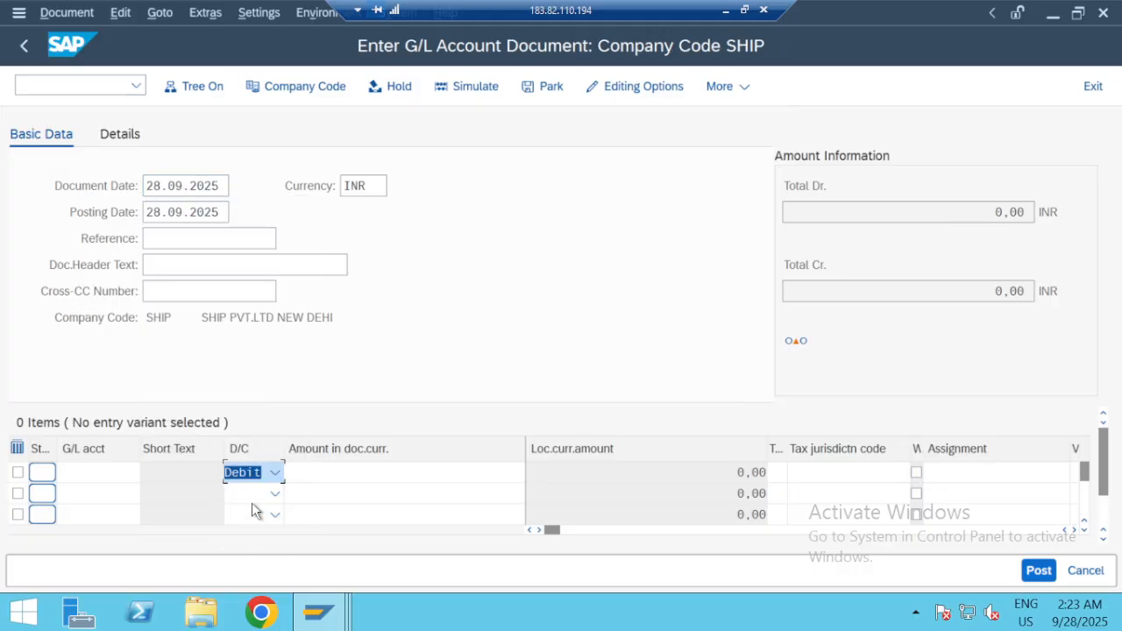
{"action": "left_click", "coordinate": [255, 492]}
{"action": "left_click", "coordinate": [254, 417]}
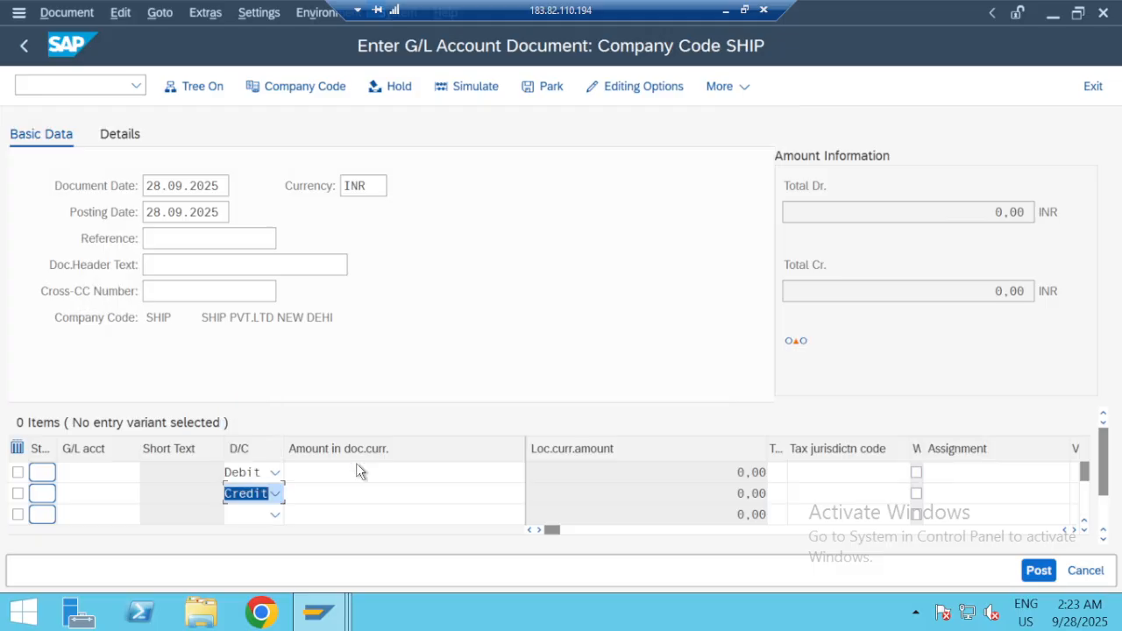
{"action": "left_click", "coordinate": [360, 472]}
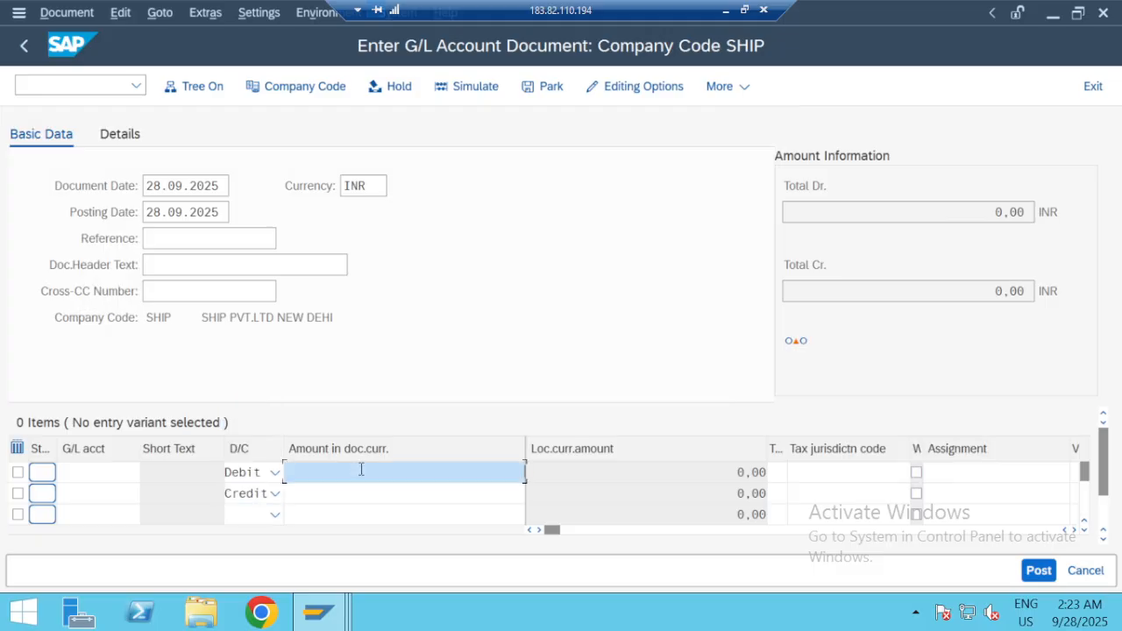
{"action": "type", "text": "3100"}
{"action": "key", "text": "Down"}
{"action": "type", "text": "3100"}
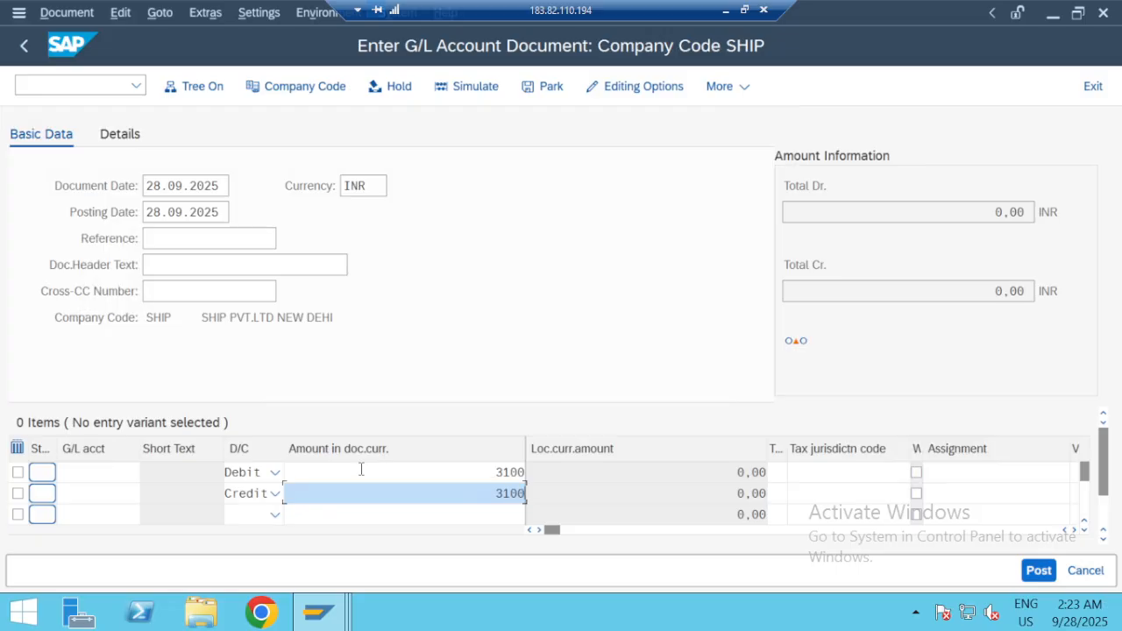
Step: Assign G/L account 100, BUILDING A/C, to the first (debit) line item using the account search
{"action": "left_click", "coordinate": [84, 474]}
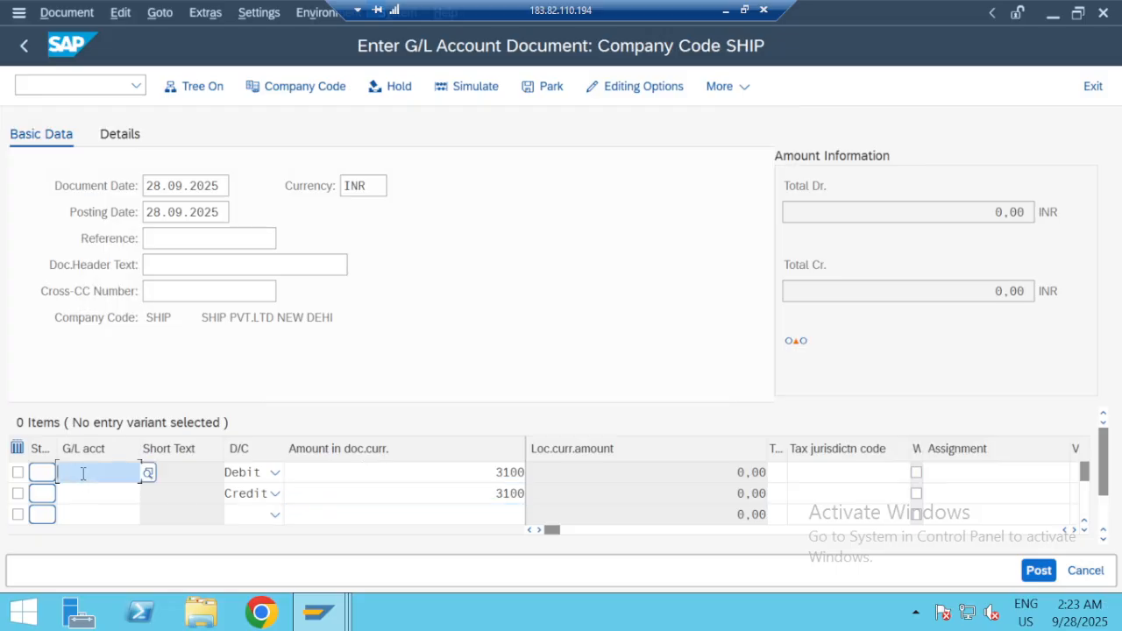
{"action": "left_click", "coordinate": [148, 472]}
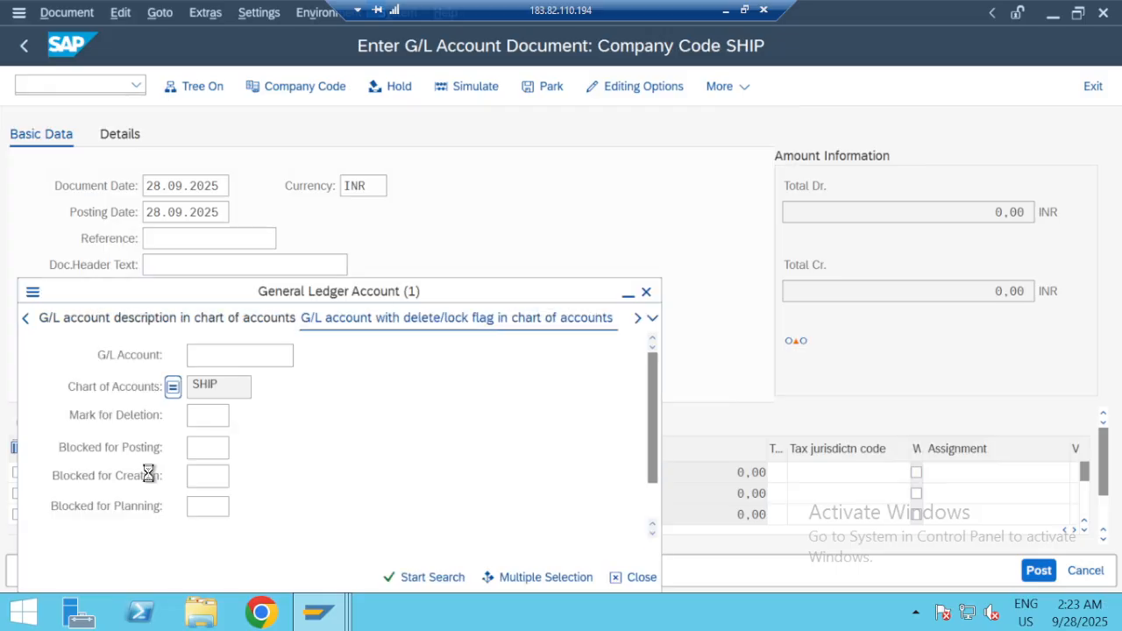
{"action": "key", "text": "Return"}
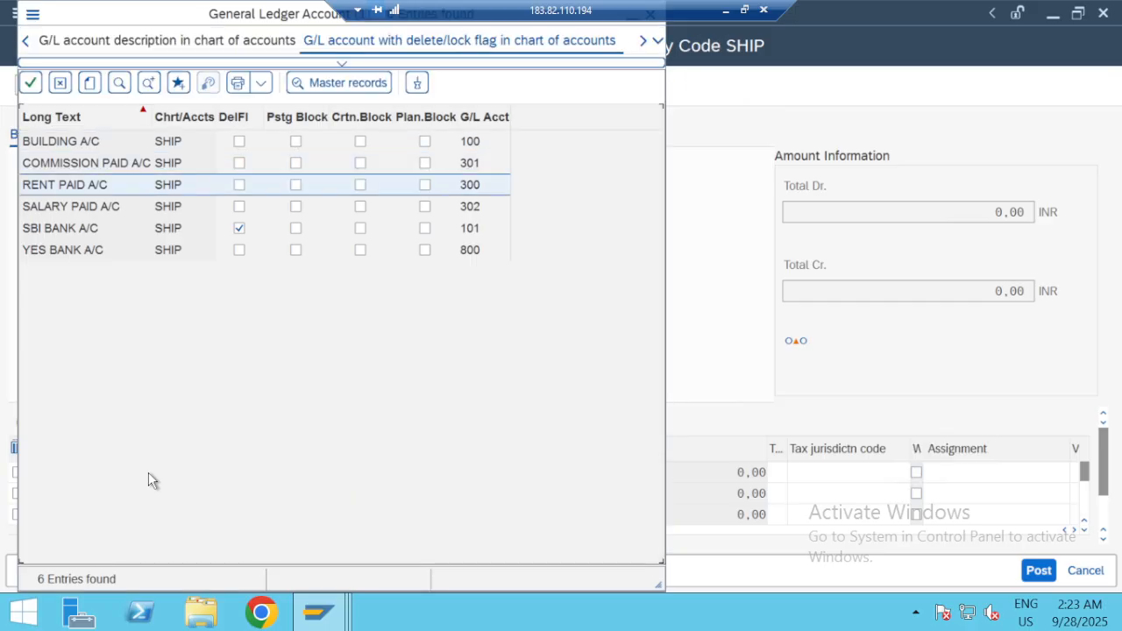
{"action": "key", "text": "Down"}
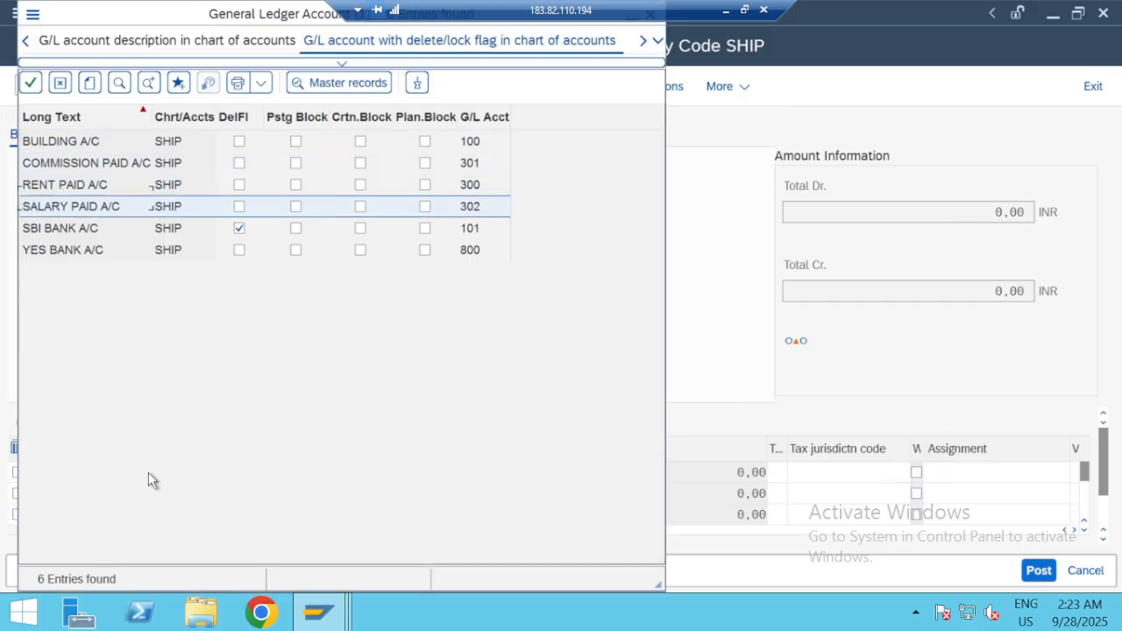
{"action": "key", "text": "Up"}
{"action": "key", "text": "Up"}
{"action": "key", "text": "Up"}
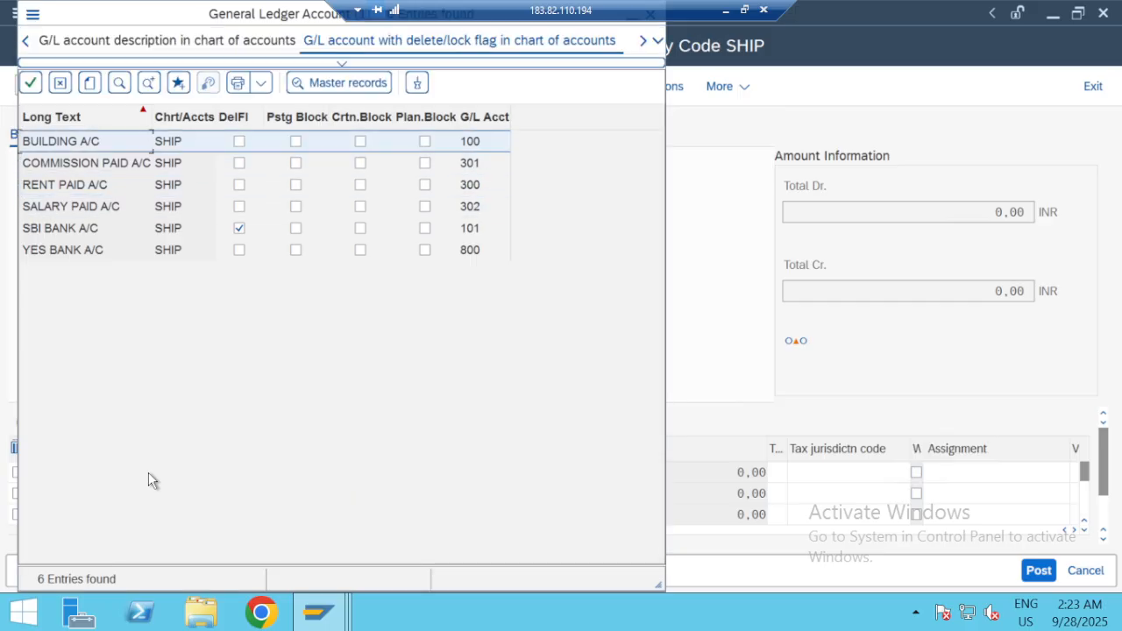
{"action": "key", "text": "Return"}
Step: Assign G/L account 101, SBI BANK A/C, to the second (credit) line item and post the document
{"action": "key", "text": "Down"}
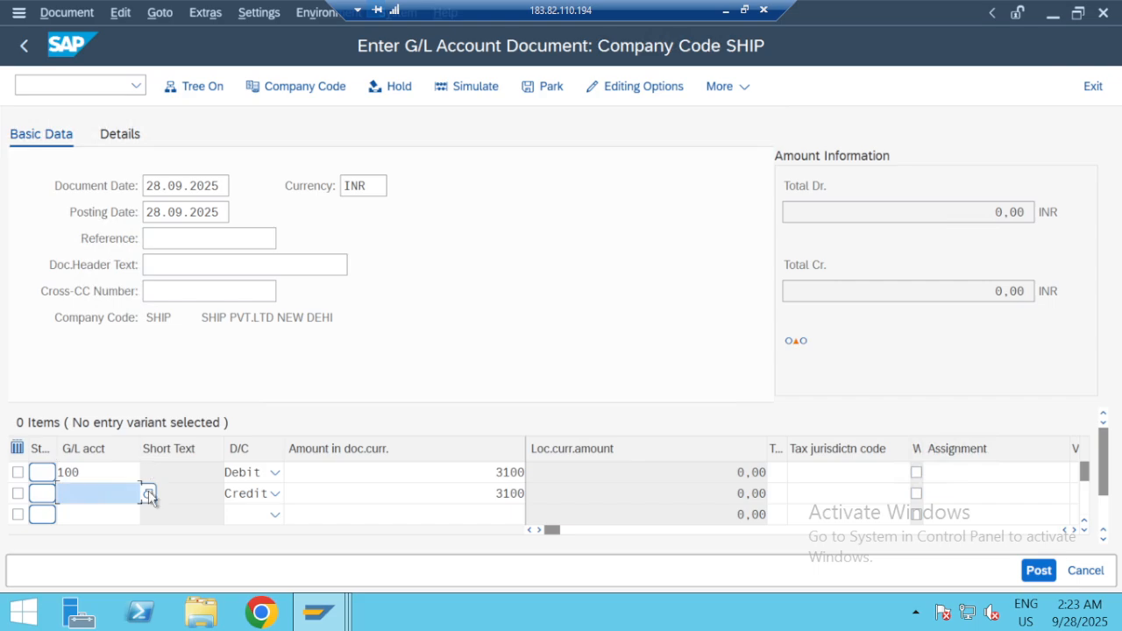
{"action": "left_click", "coordinate": [148, 494]}
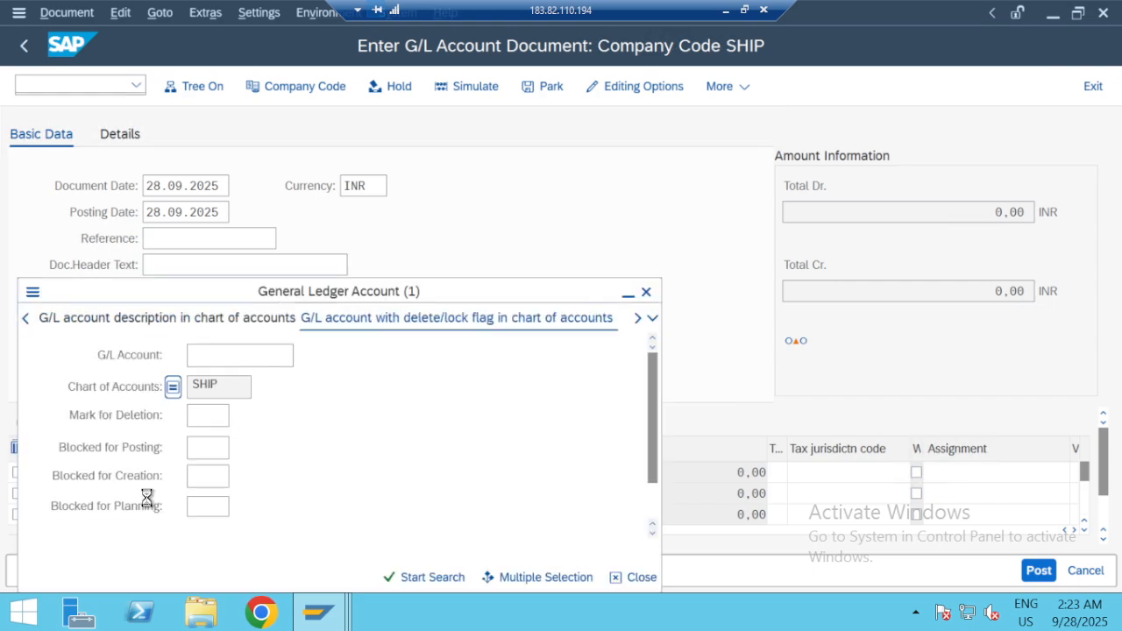
{"action": "key", "text": "Return"}
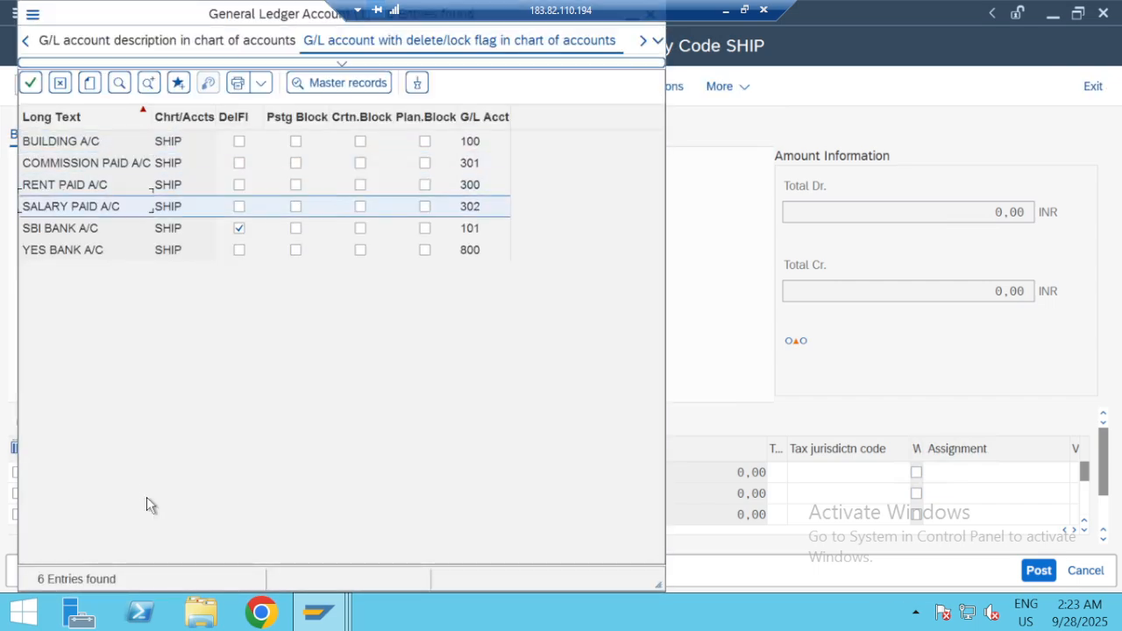
{"action": "key", "text": "Down"}
{"action": "key", "text": "Return"}
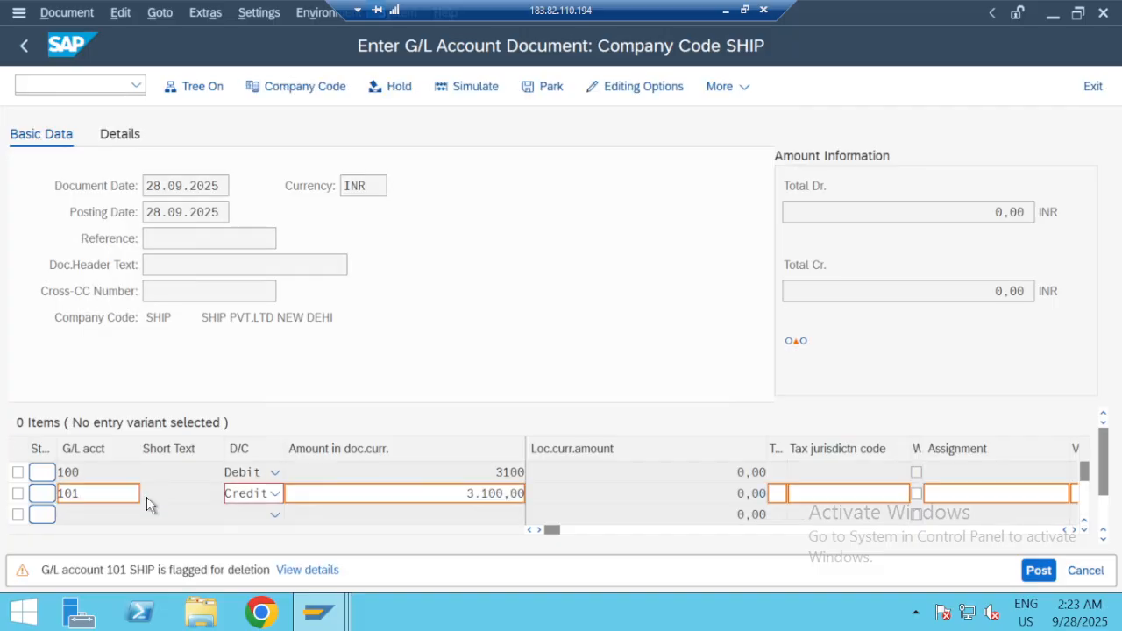
{"action": "key", "text": "Return"}
{"action": "key", "text": "Return"}
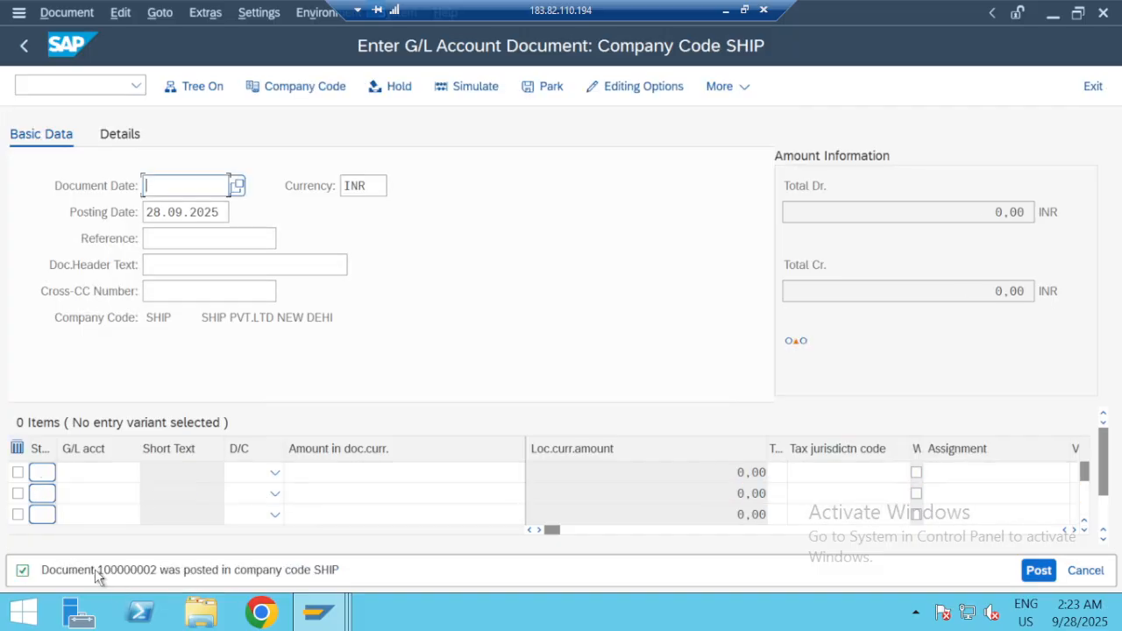
Step: Copy the posted document's number and add it, separated by commas, to the REVERSE ENTRY--FB08 line of the Notepad notes
{"action": "left_click_drag", "start_coordinate": [98, 574], "coordinate": [156, 578]}
{"action": "key", "text": "ctrl+c"}
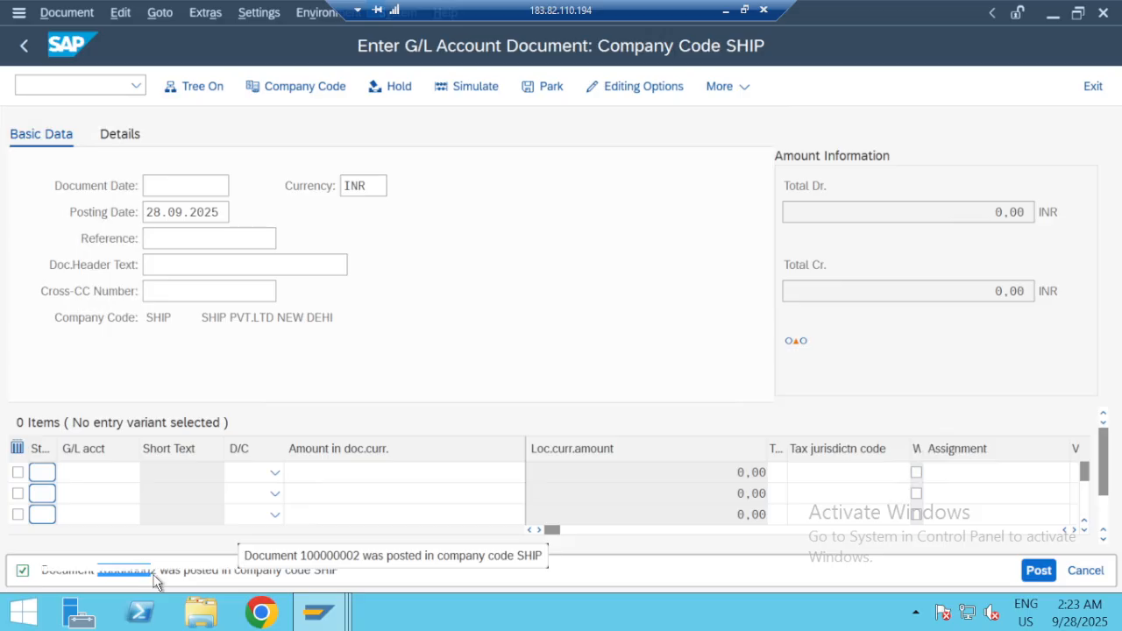
{"action": "key", "text": "alt+Tab"}
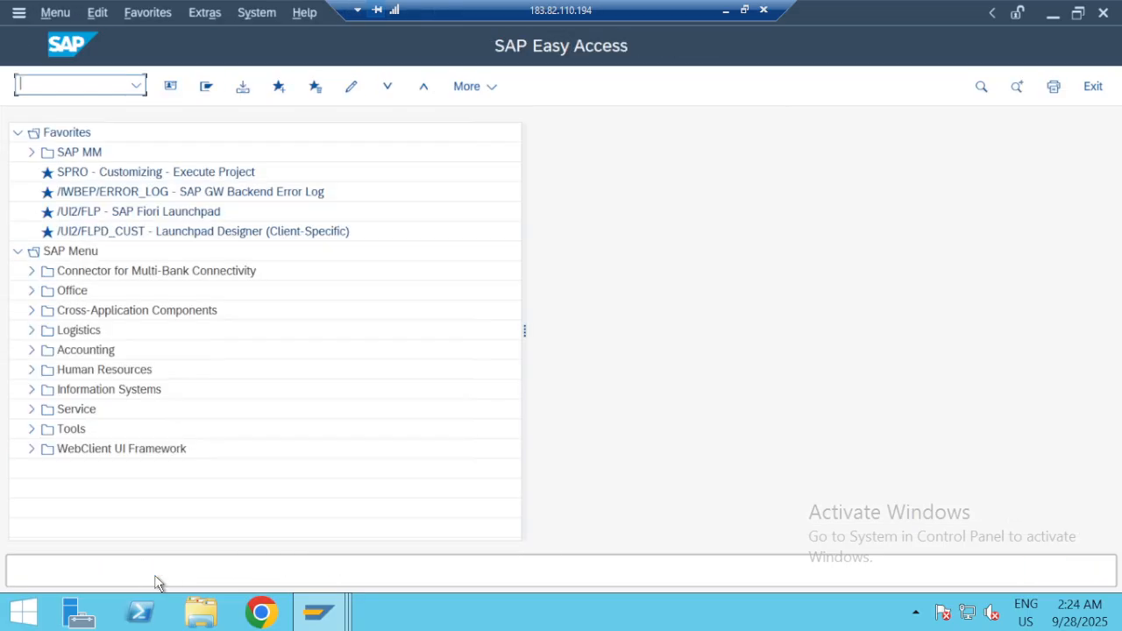
{"action": "key", "text": "alt+Tab"}
{"action": "left_click", "coordinate": [728, 8]}
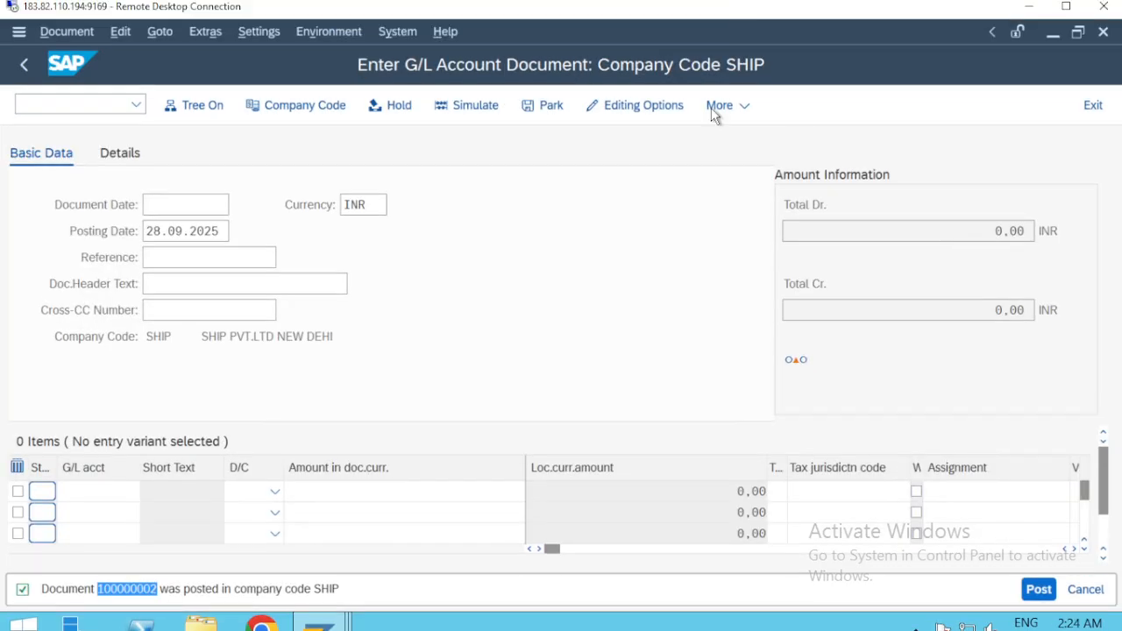
{"action": "type", "text": ","}
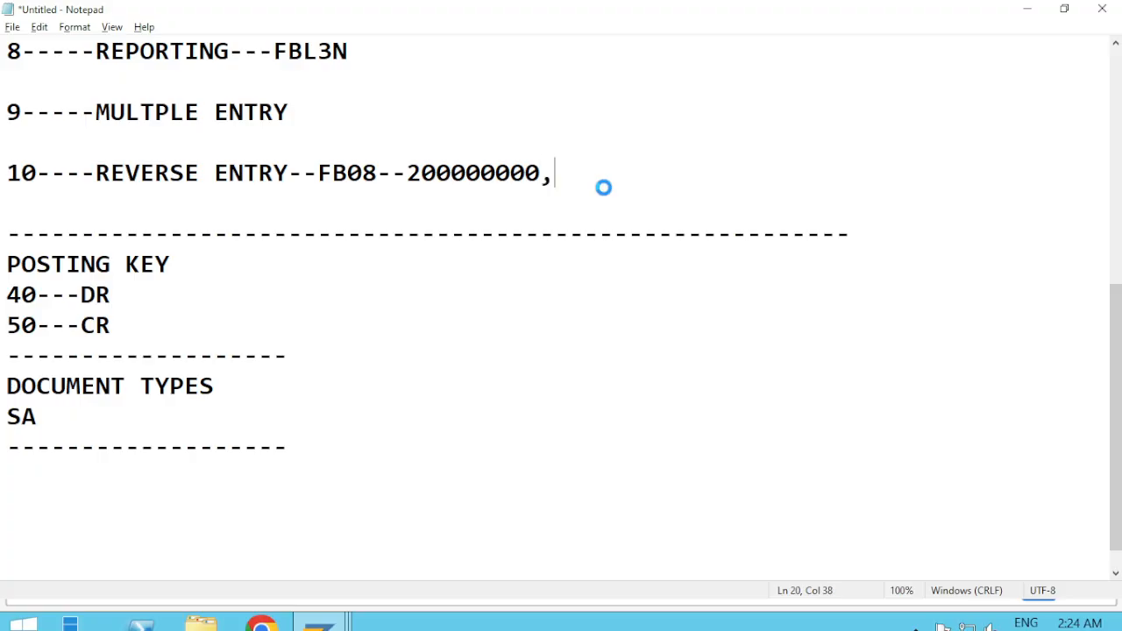
{"action": "key", "text": "ctrl+v"}
{"action": "type", "text": ","}
Step: Switch back to the SAP G/L document entry and set the document date to 28.09.2025
{"action": "key", "text": "alt+Tab"}
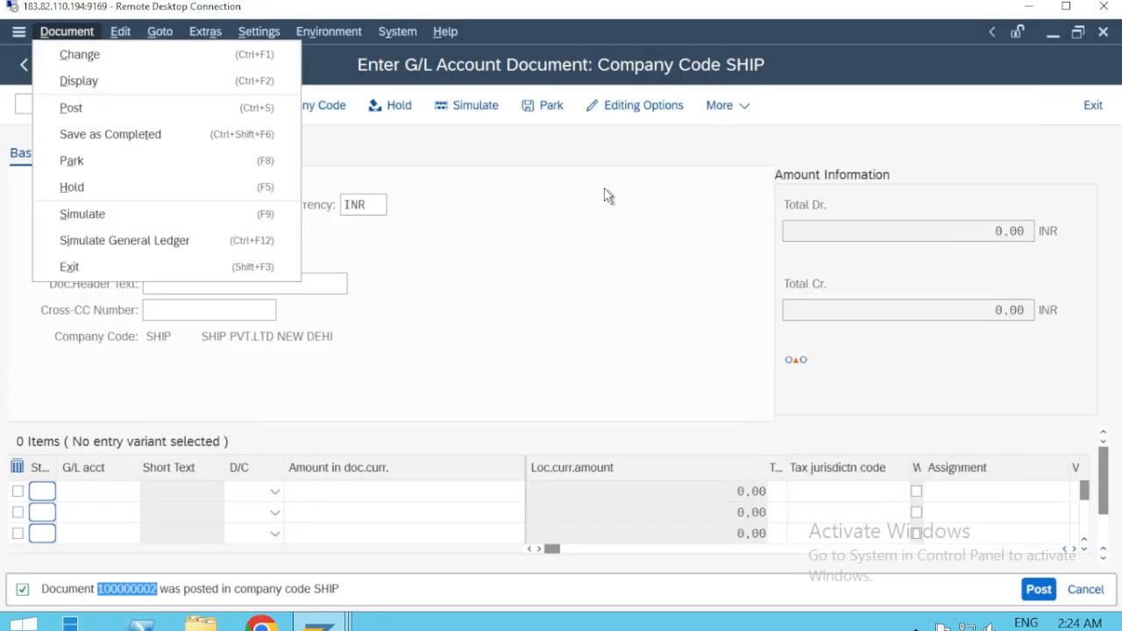
{"action": "left_click", "coordinate": [518, 268]}
{"action": "key", "text": "Down"}
{"action": "key", "text": "Down"}
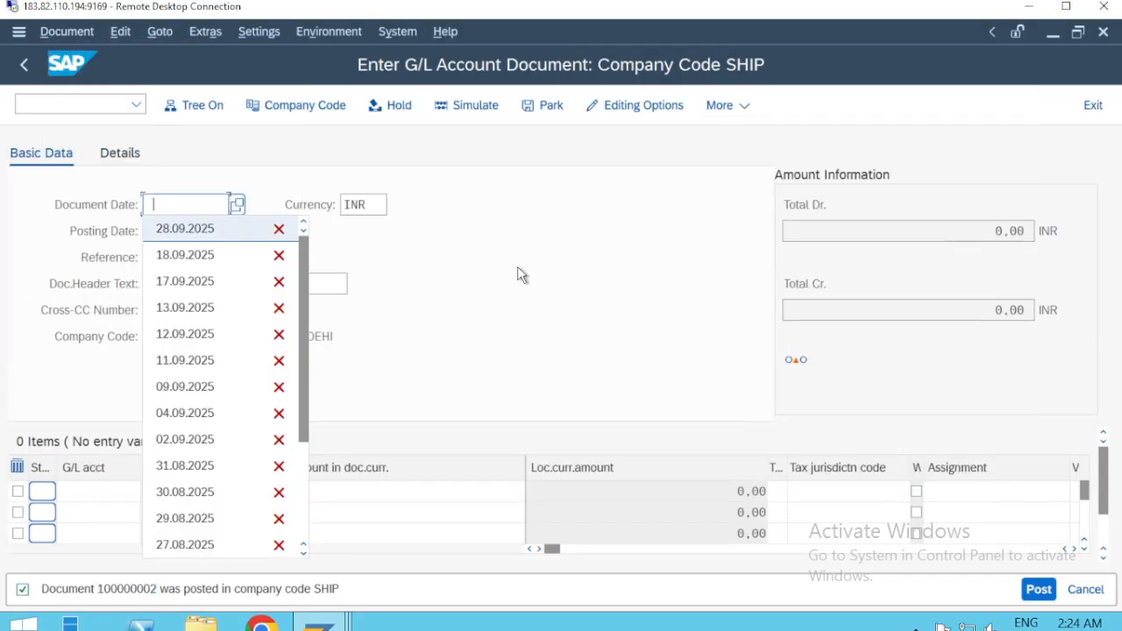
{"action": "key", "text": "Return"}
Step: Set the first line item to Debit and the second to Credit, each with an amount of 6900
{"action": "left_click", "coordinate": [274, 491]}
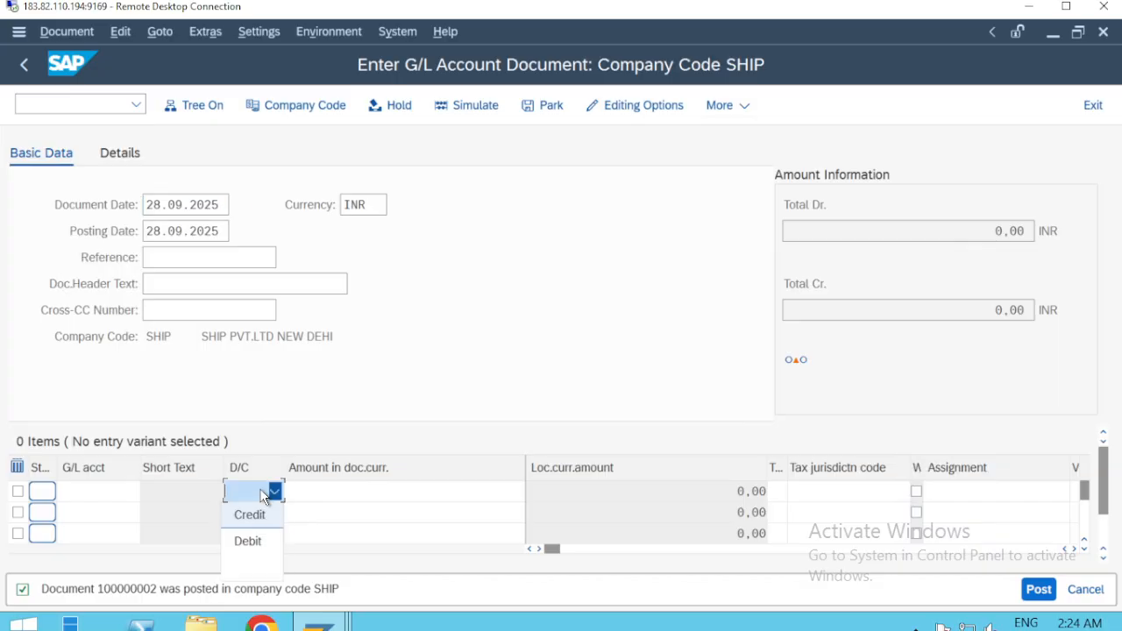
{"action": "left_click", "coordinate": [248, 543]}
{"action": "left_click", "coordinate": [250, 518]}
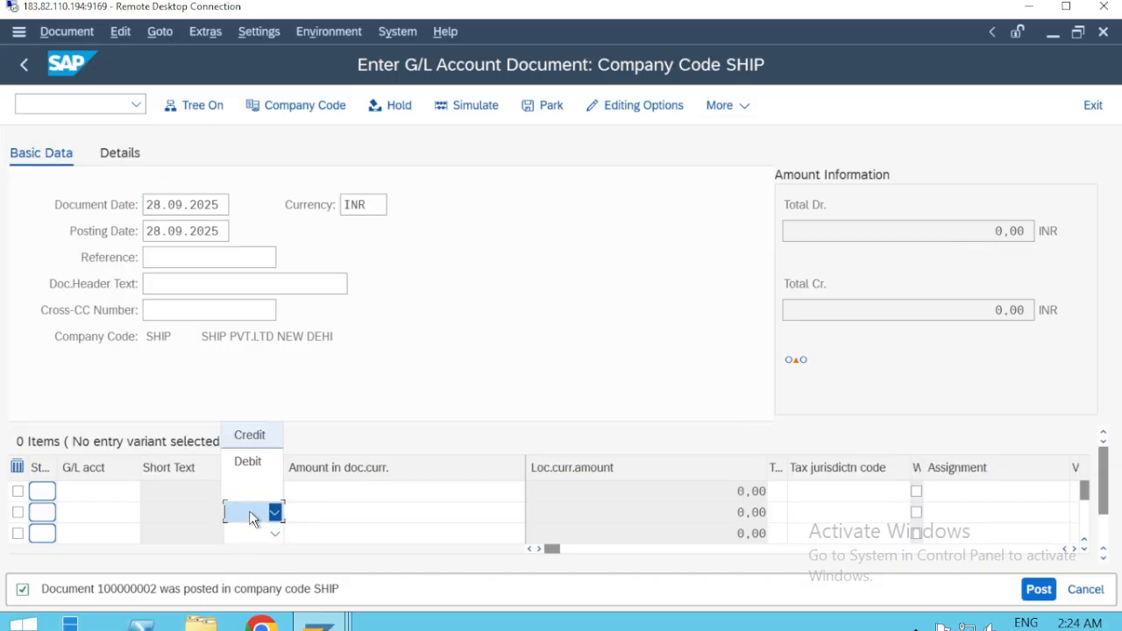
{"action": "left_click", "coordinate": [250, 436]}
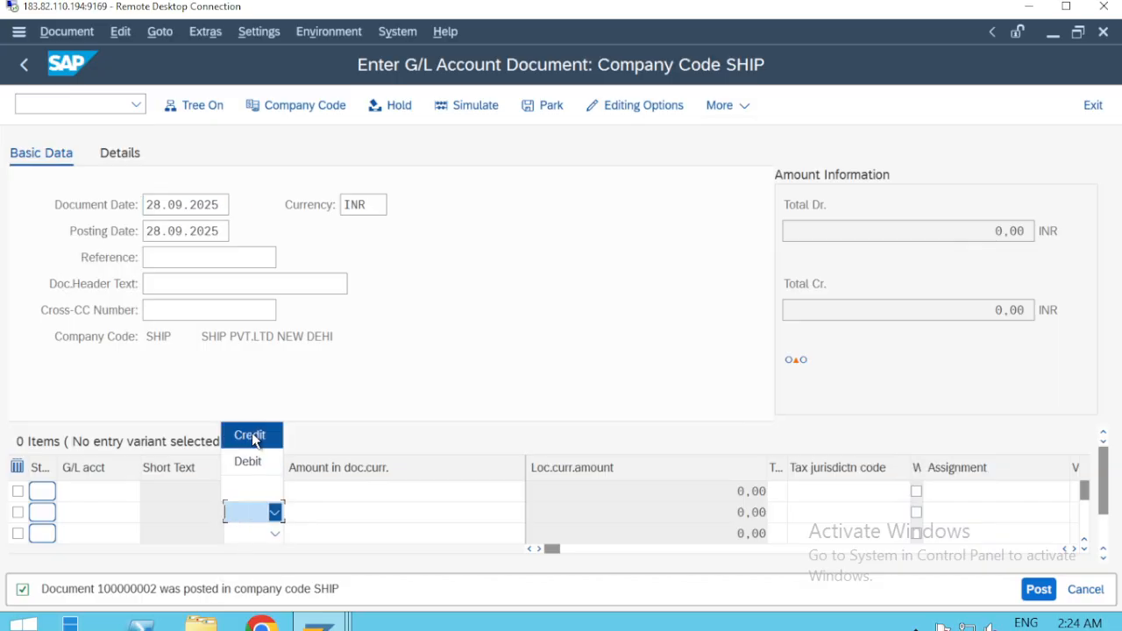
{"action": "left_click", "coordinate": [331, 492]}
{"action": "type", "text": "6900"}
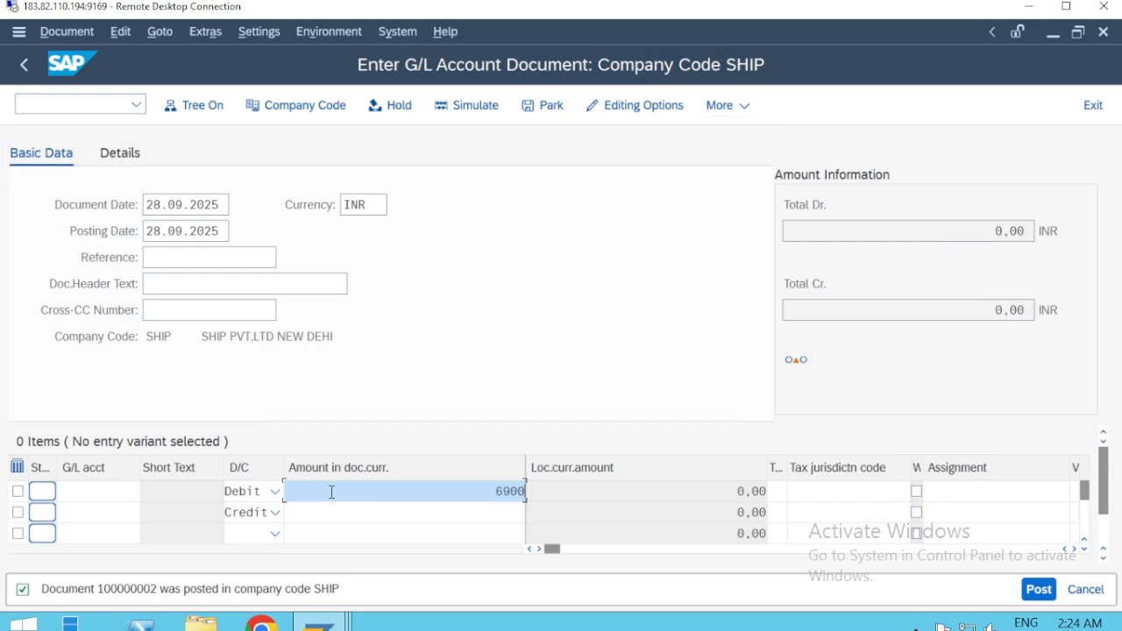
{"action": "key", "text": "Down"}
{"action": "type", "text": "6900"}
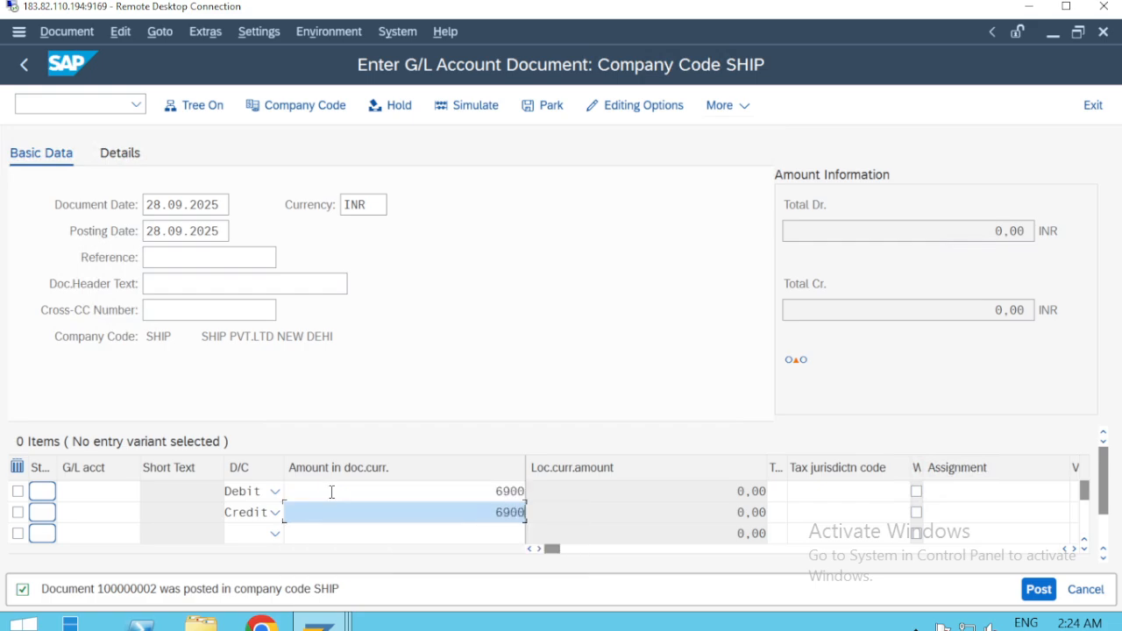
Step: Assign G/L account 300, RENT PAID A/C, to the first (debit) line item using the account search
{"action": "left_click", "coordinate": [131, 492]}
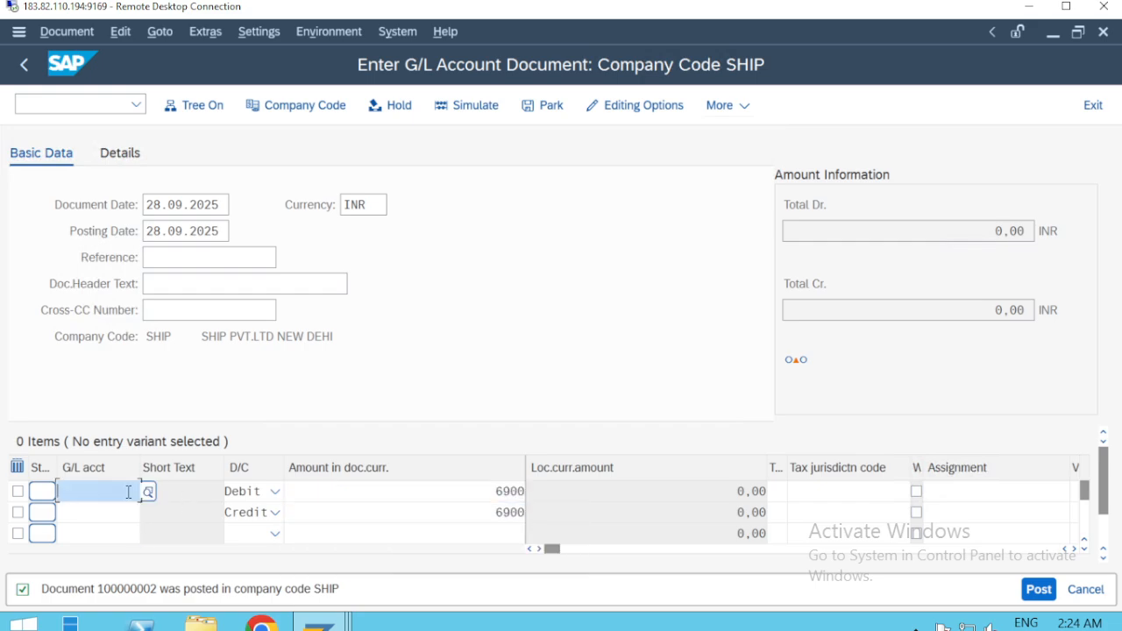
{"action": "left_click", "coordinate": [149, 492]}
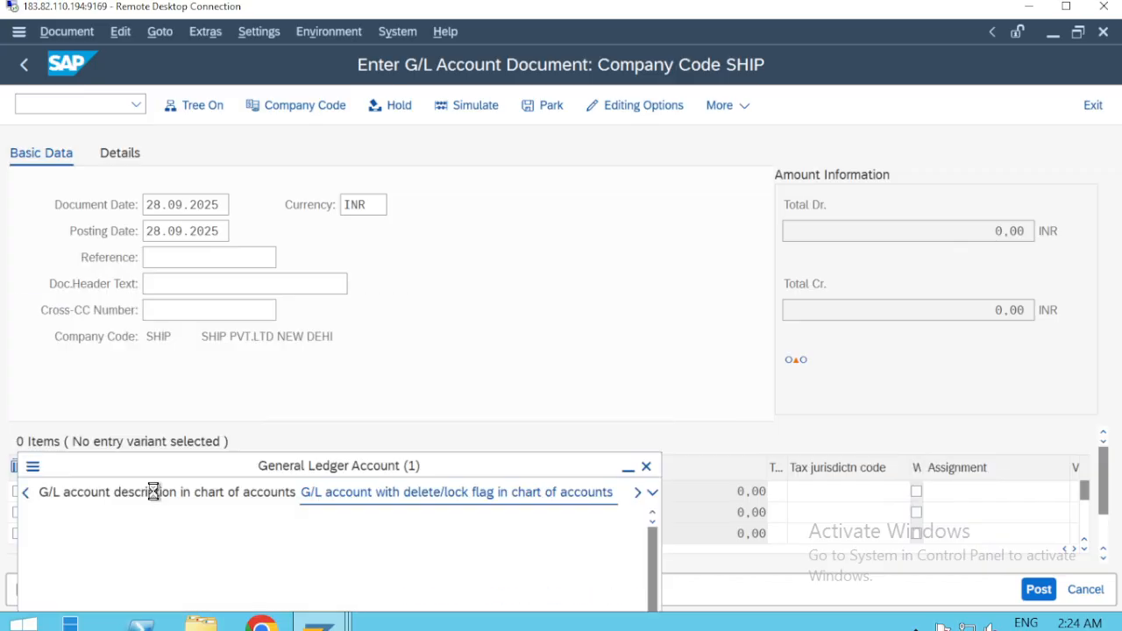
{"action": "key", "text": "Return"}
{"action": "key", "text": "Down"}
{"action": "key", "text": "Down"}
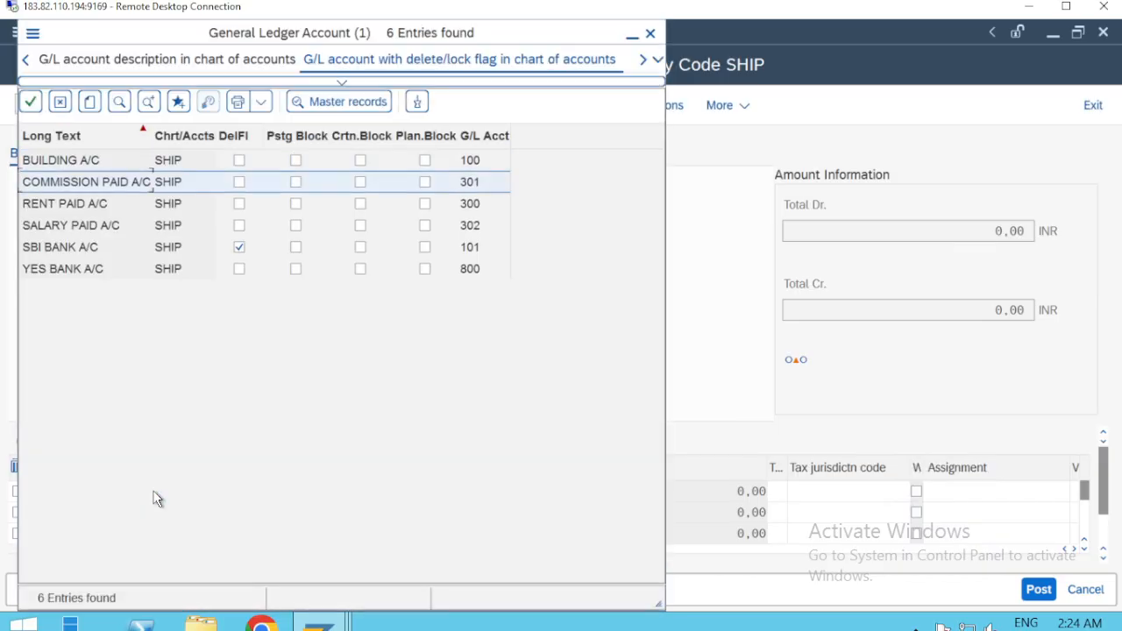
{"action": "key", "text": "Down"}
{"action": "key", "text": "Up"}
{"action": "key", "text": "Return"}
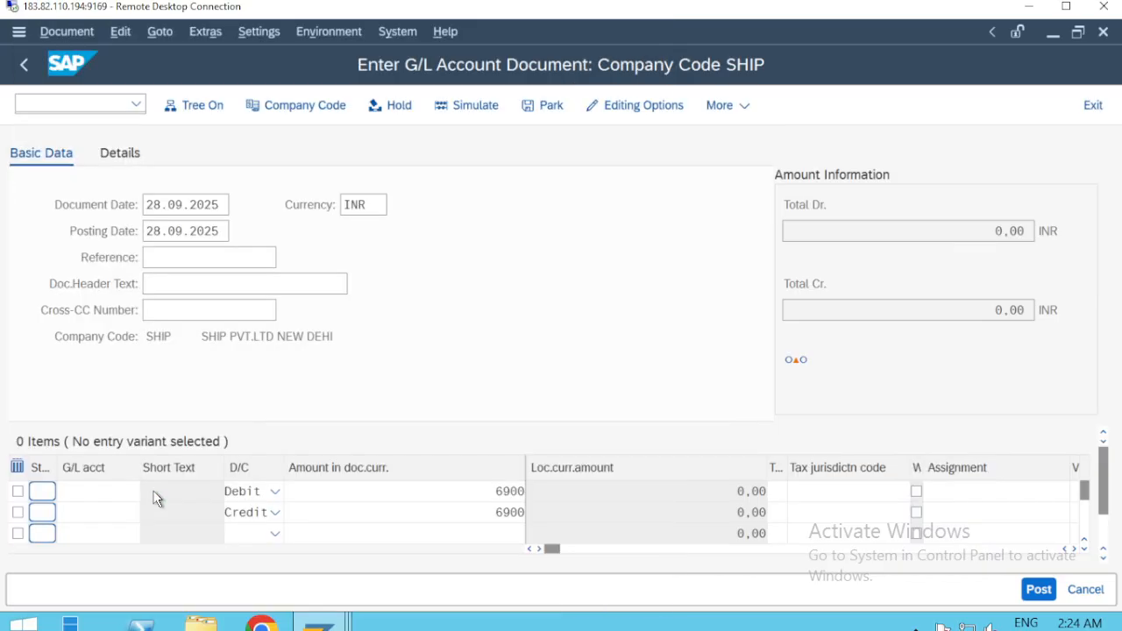
Step: Assign G/L account 101, SBI BANK A/C, to the 6900 credit line item and post the rent document
{"action": "key", "text": "Down"}
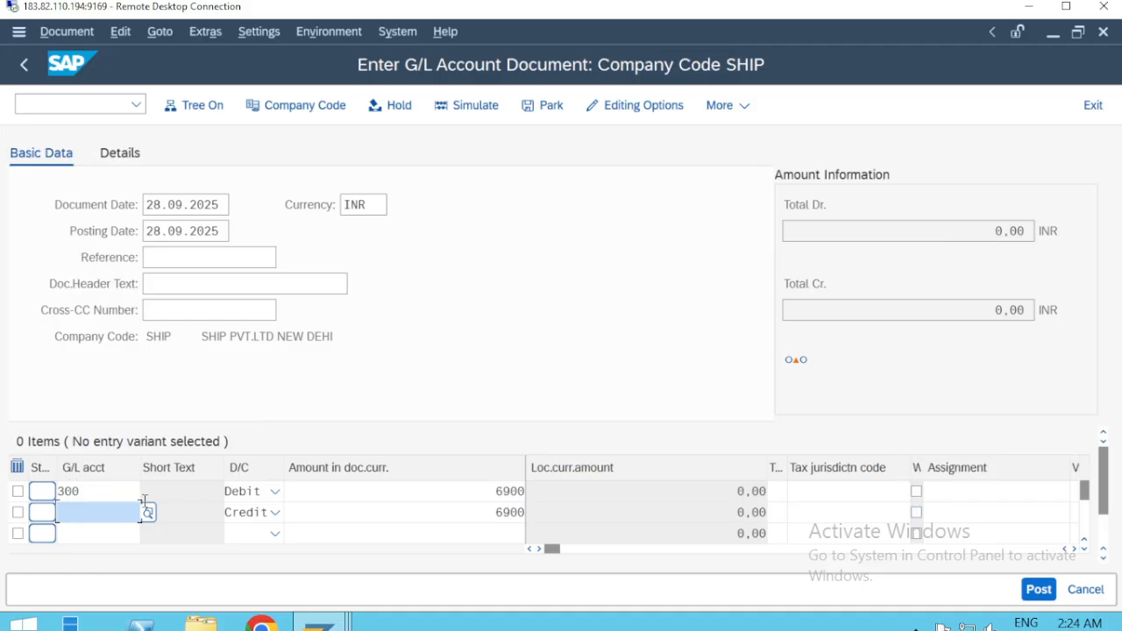
{"action": "left_click", "coordinate": [148, 511]}
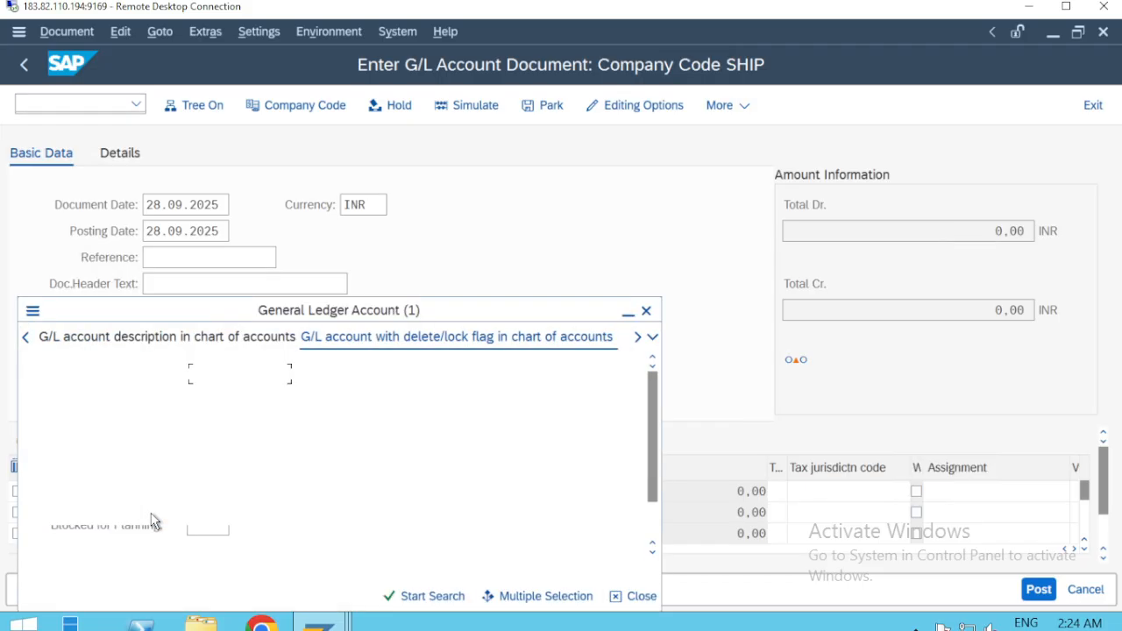
{"action": "key", "text": "Down"}
{"action": "key", "text": "Down"}
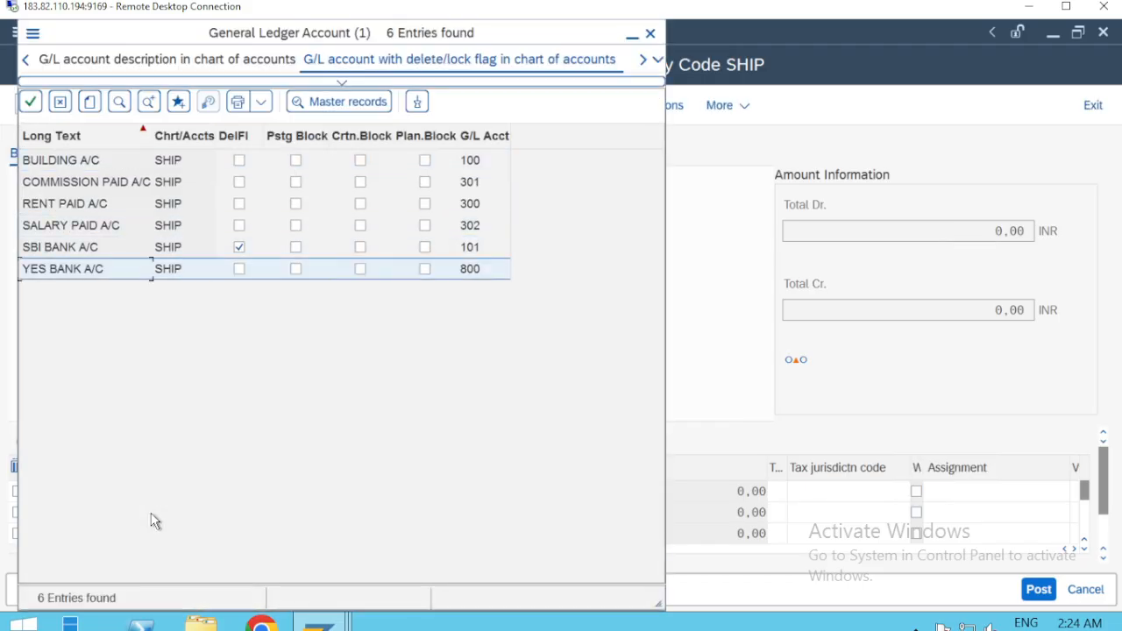
{"action": "key", "text": "Up"}
{"action": "key", "text": "Return"}
{"action": "key", "text": "Return"}
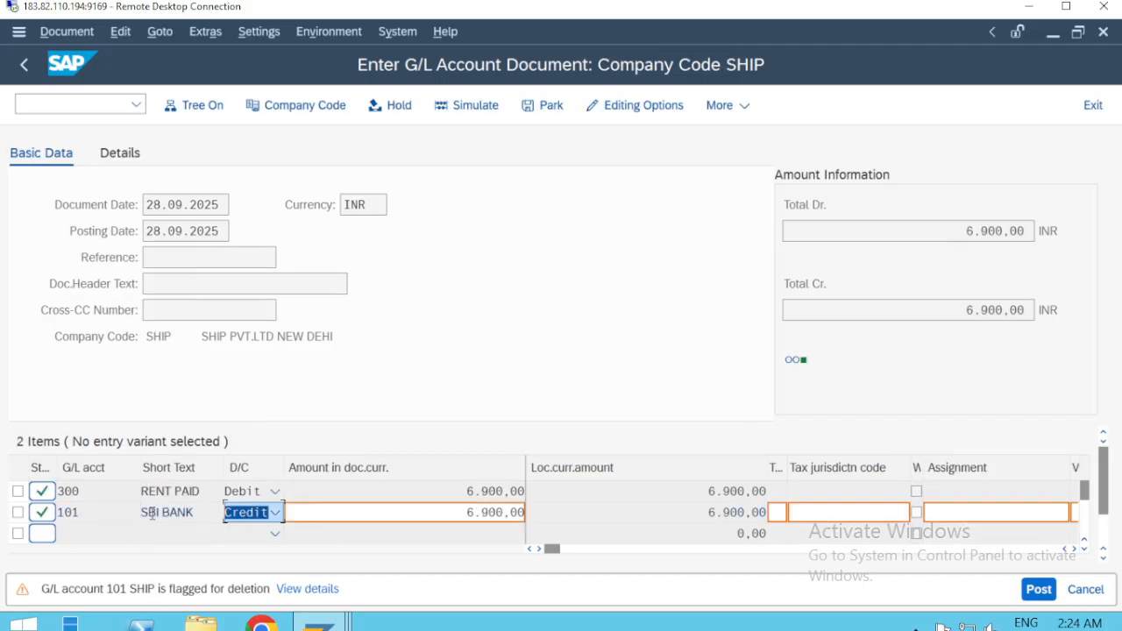
{"action": "key", "text": "ctrl+s"}
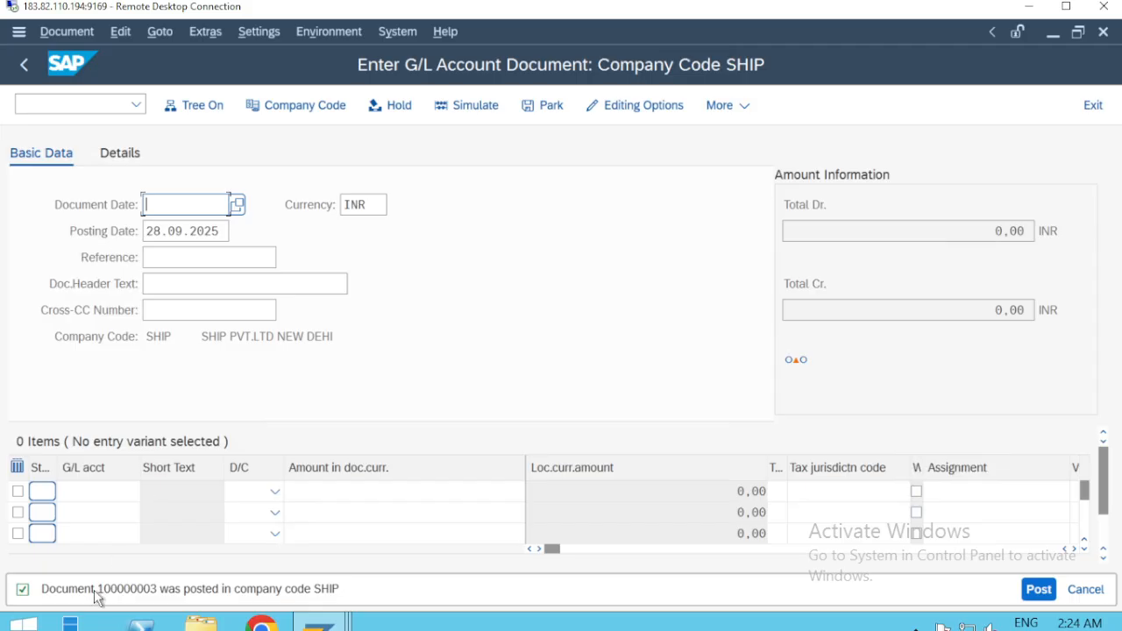
Step: Copy the newly posted rent document's number and append it to the REVERSE ENTRY--FB08 line in Notepad
{"action": "left_click_drag", "start_coordinate": [99, 593], "coordinate": [159, 596]}
{"action": "key", "text": "ctrl+c"}
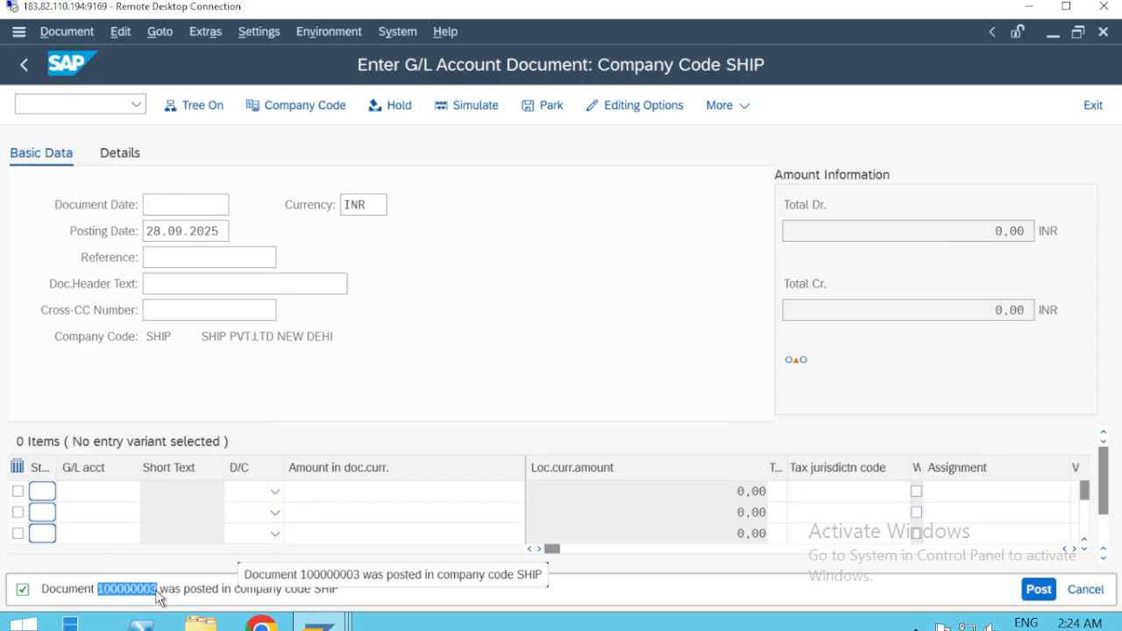
{"action": "key", "text": "alt+Tab"}
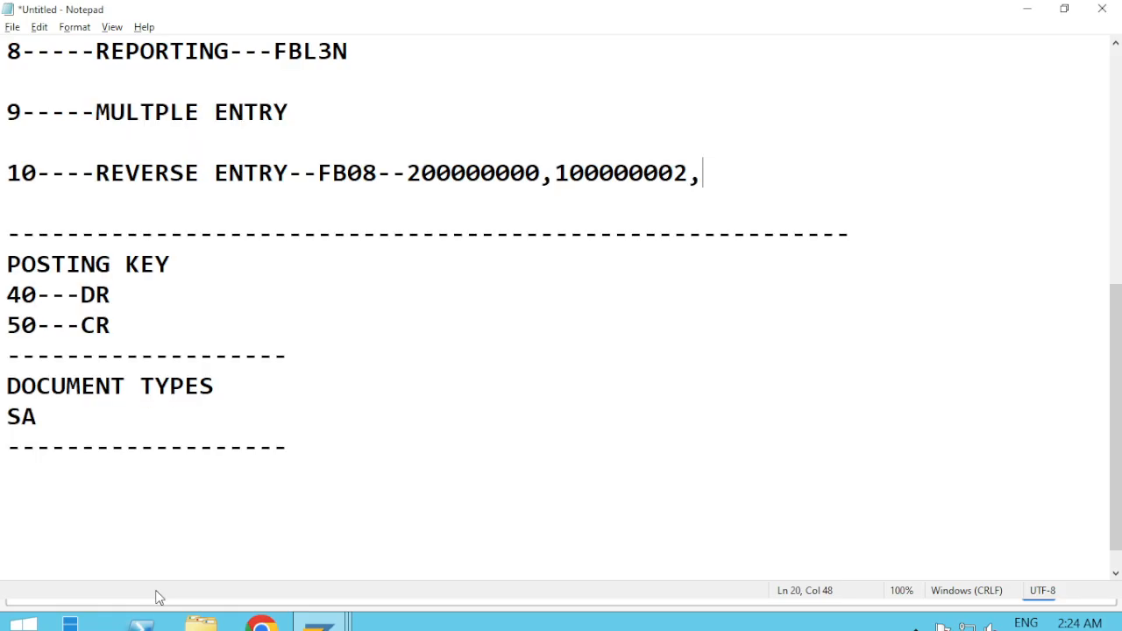
{"action": "key", "text": "ctrl+v"}
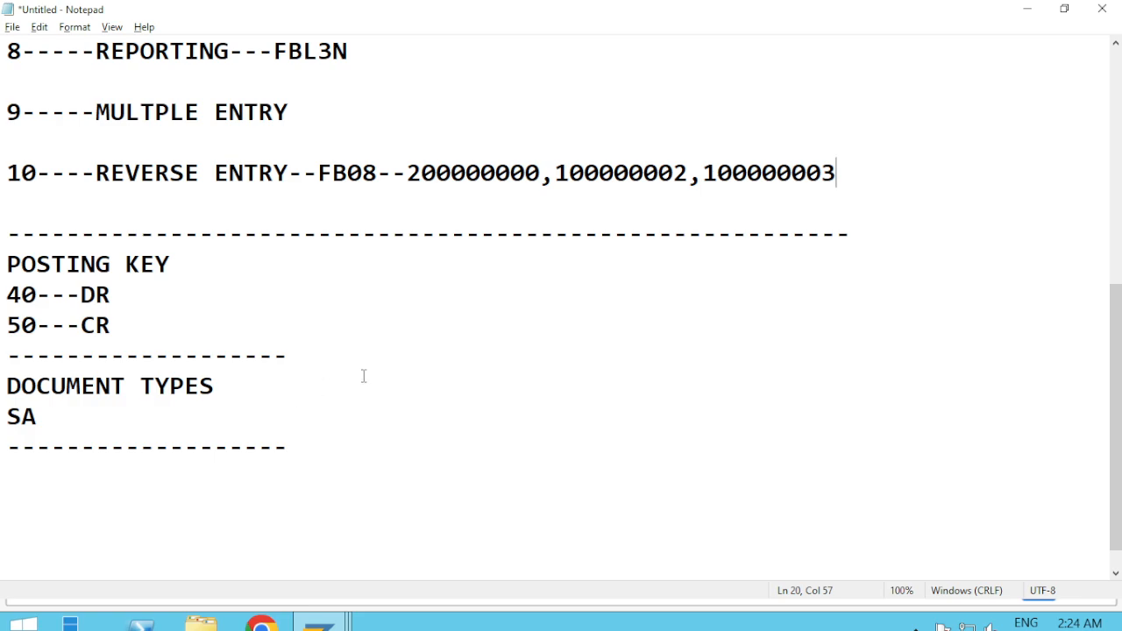
Step: Move document numbers 100000002,100000003 from the REVERSE ENTRY--FB08 line to the end of the POST line, separated by a comma
{"action": "scroll", "coordinate": [650, 132], "scroll_direction": "up", "scroll_amount": 2}
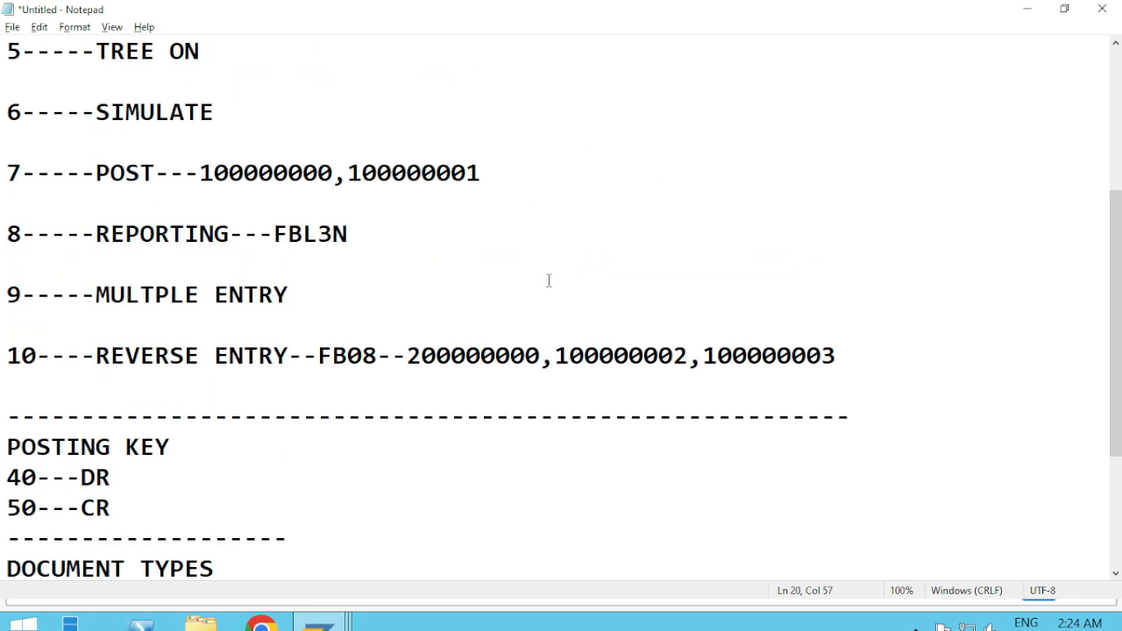
{"action": "left_click_drag", "start_coordinate": [555, 355], "coordinate": [841, 357]}
{"action": "key", "text": "ctrl+c"}
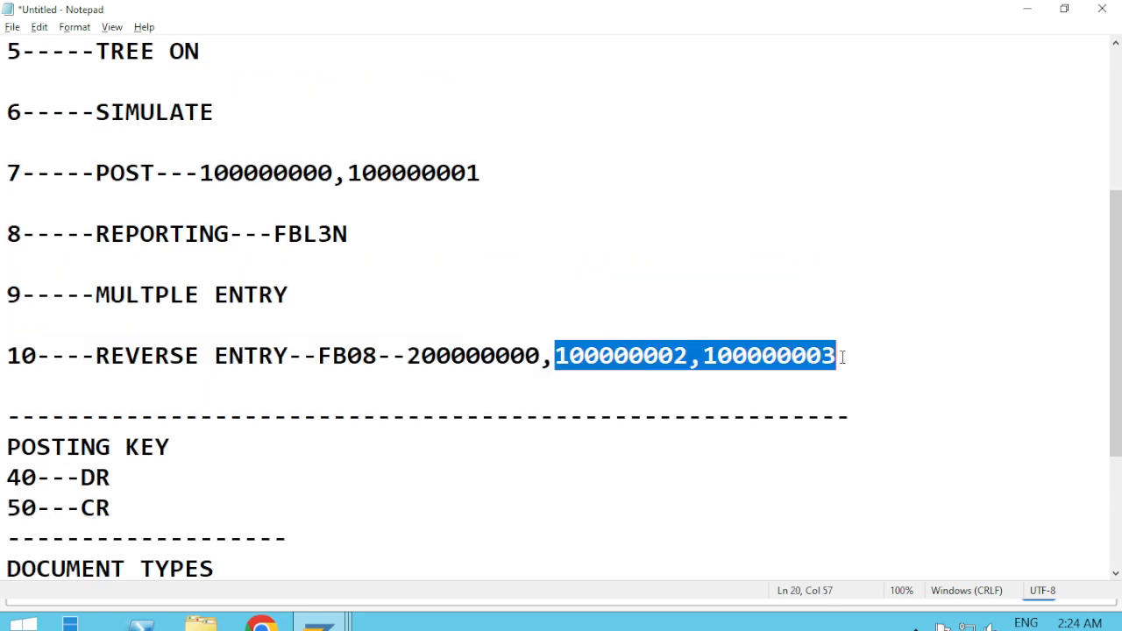
{"action": "key", "text": "Delete"}
{"action": "left_click", "coordinate": [505, 185]}
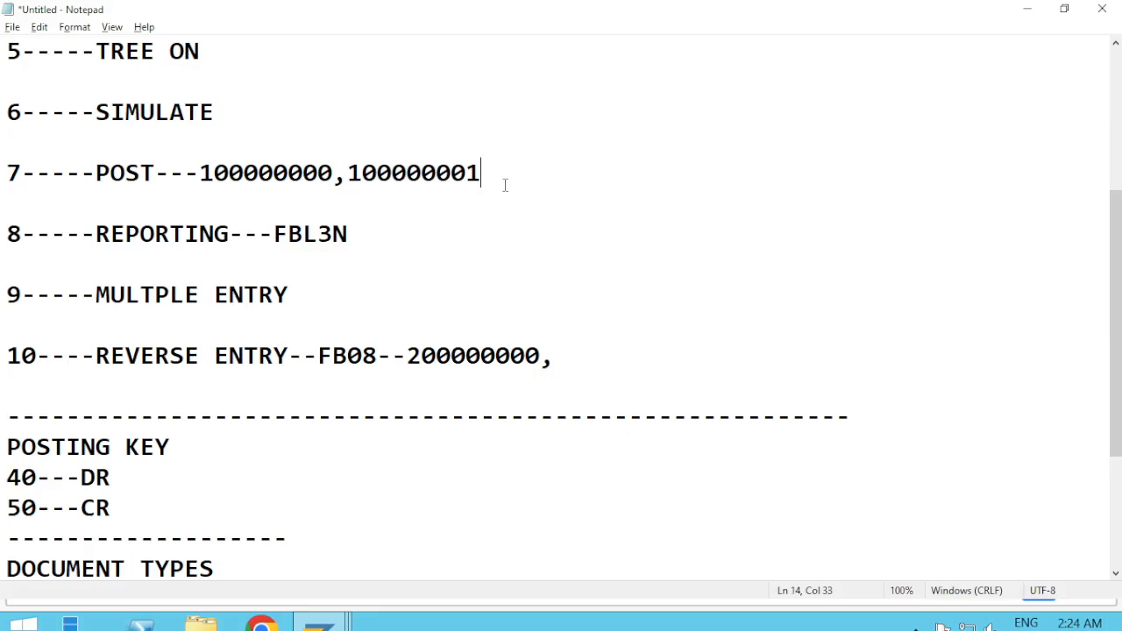
{"action": "type", "text": ","}
{"action": "key", "text": "ctrl+v"}
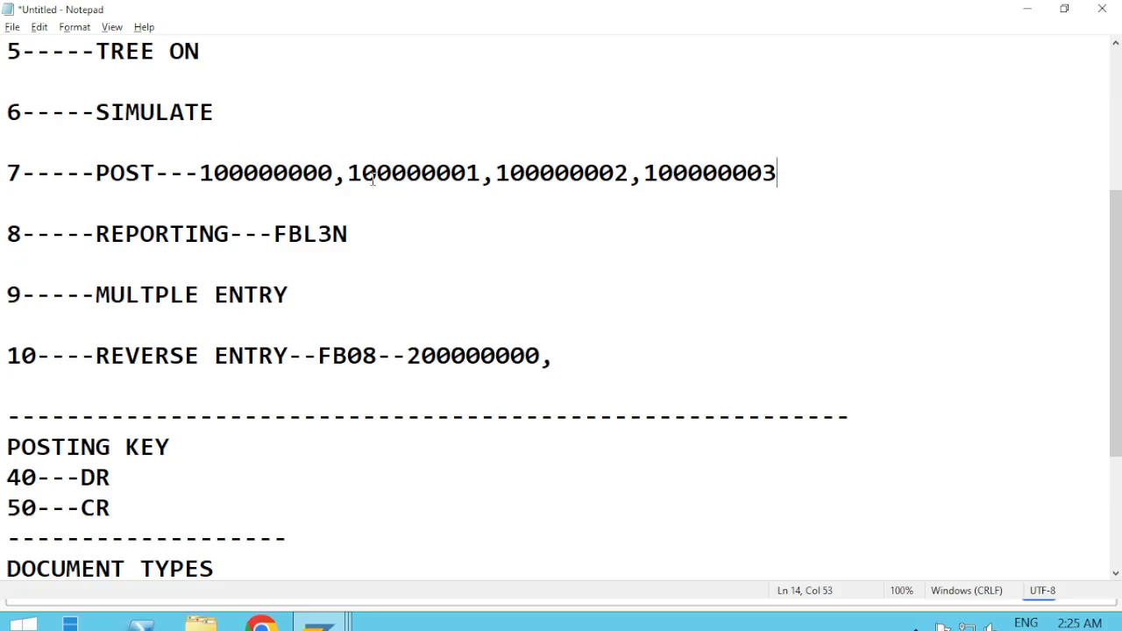
Step: Switch to SAP and open the document reversal transaction FB08
{"action": "left_click_drag", "start_coordinate": [349, 173], "coordinate": [817, 170]}
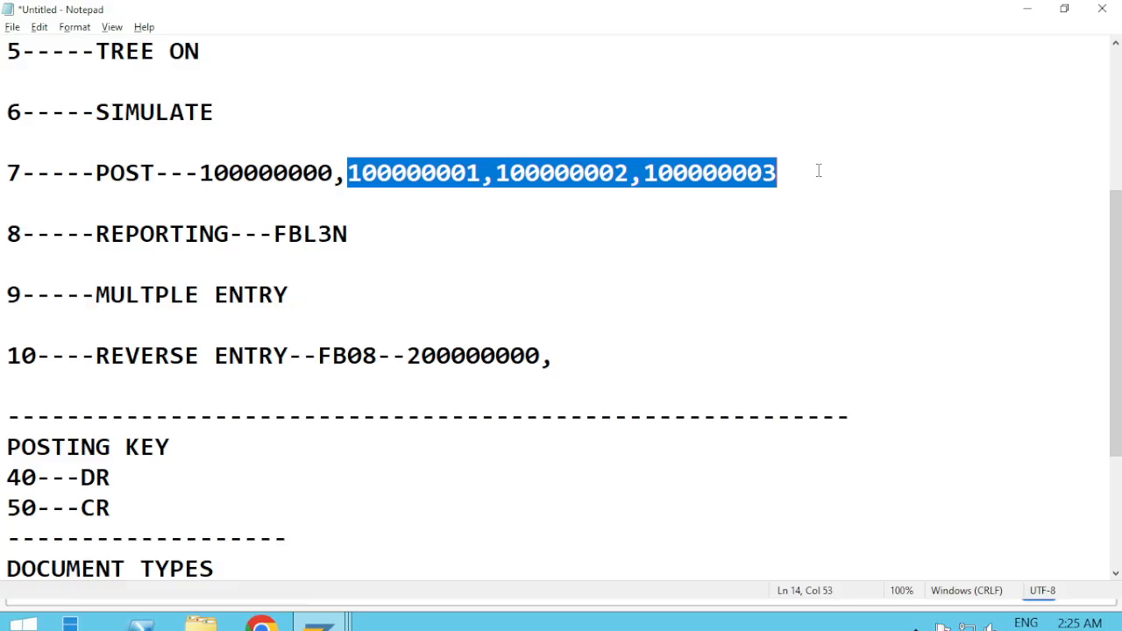
{"action": "key", "text": "alt+Tab"}
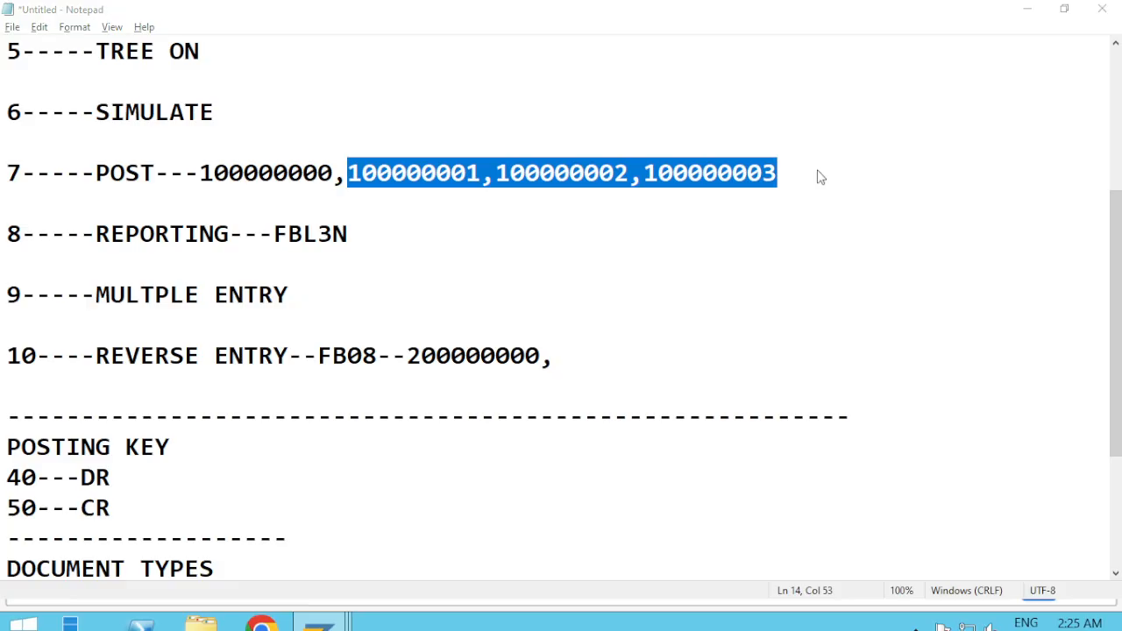
{"action": "key", "text": "alt+Tab"}
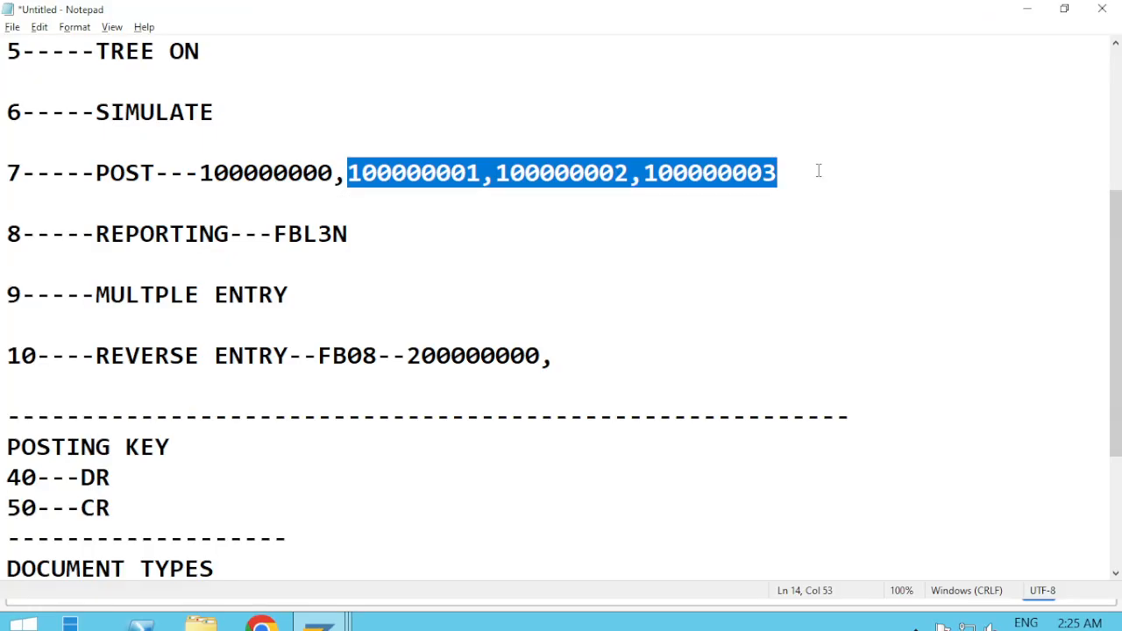
{"action": "key", "text": "alt+Tab"}
{"action": "left_click", "coordinate": [1065, 7]}
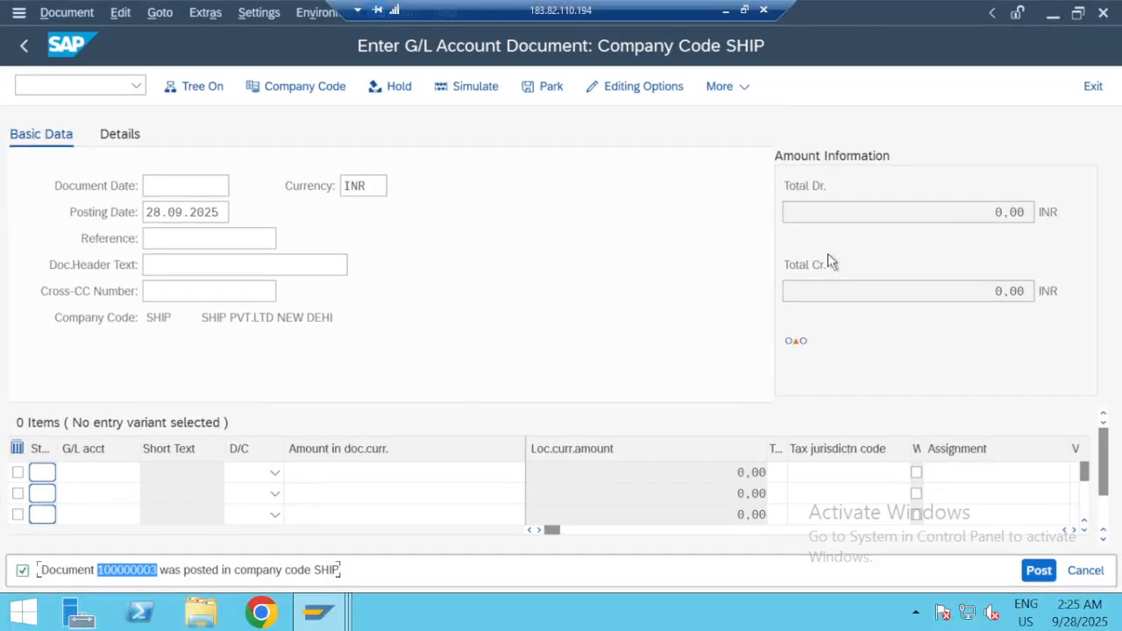
{"action": "type", "text": "FB08"}
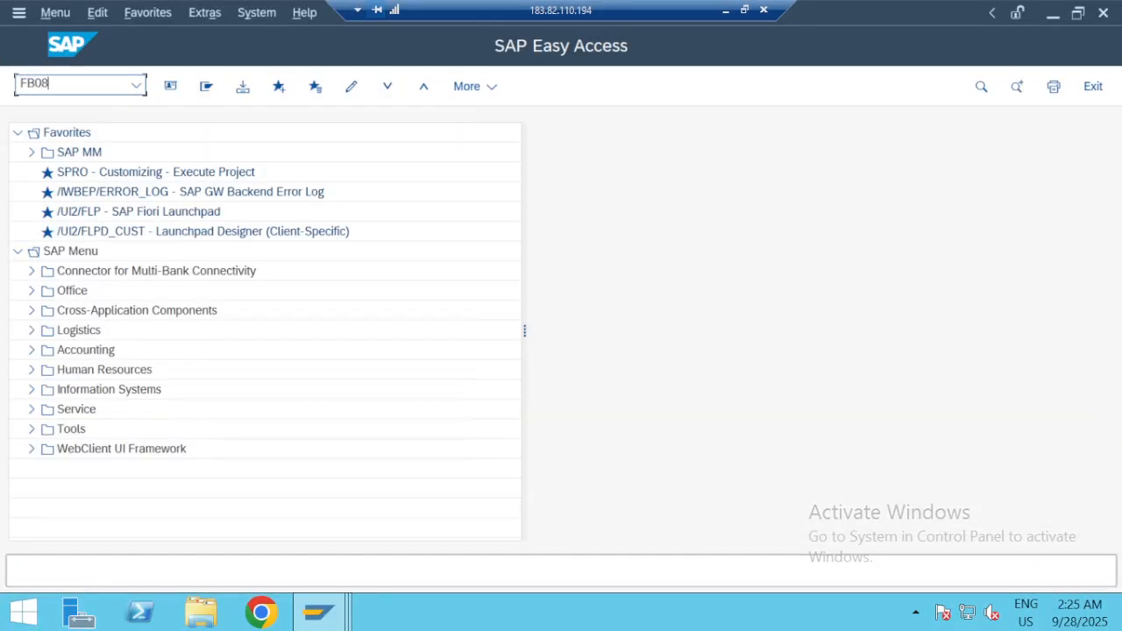
{"action": "key", "text": "Return"}
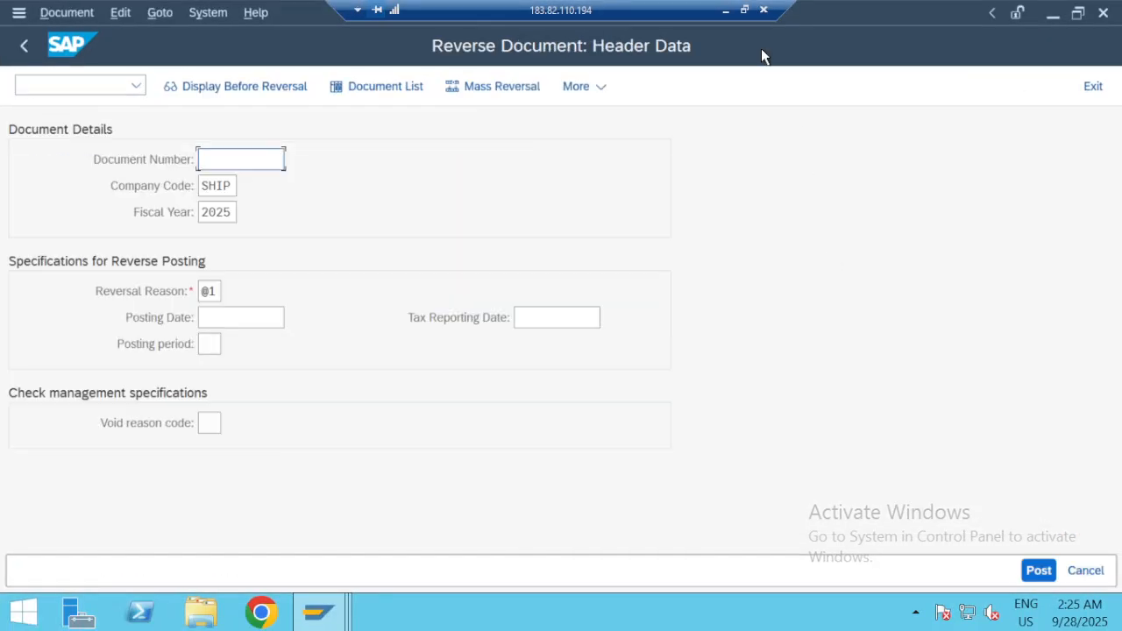
Step: Switch to Notepad and add the line 11----MASS REVERSAL below the REVERSE ENTRY line, leaving a blank line between them
{"action": "left_click", "coordinate": [726, 13]}
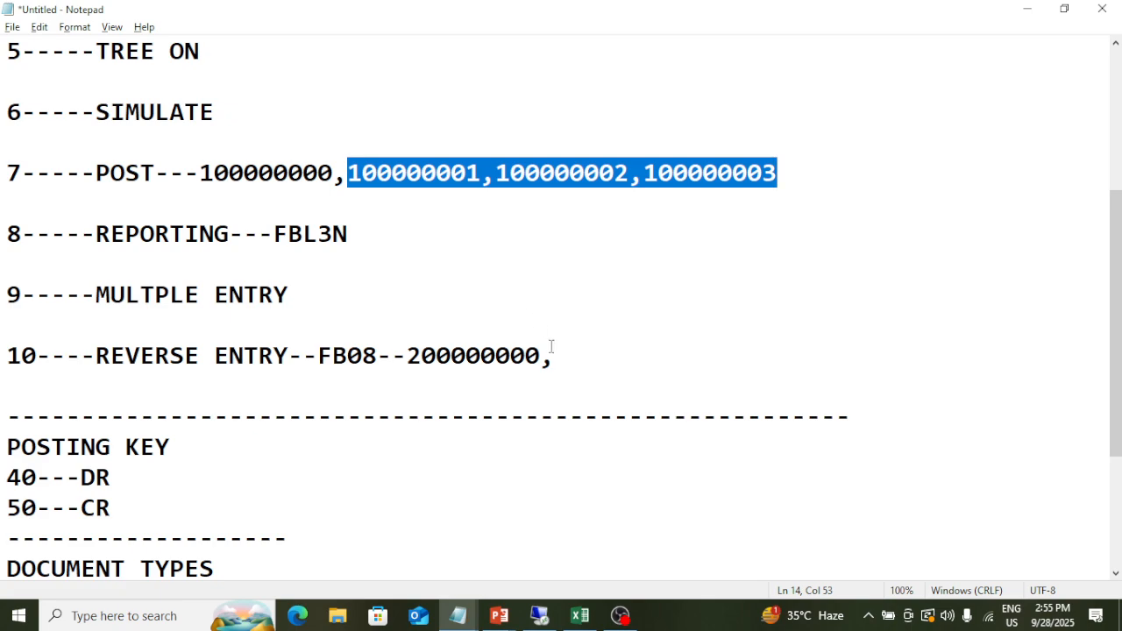
{"action": "left_click", "coordinate": [579, 357]}
{"action": "key", "text": "Return"}
{"action": "key", "text": "Return"}
{"action": "type", "text": "11"}
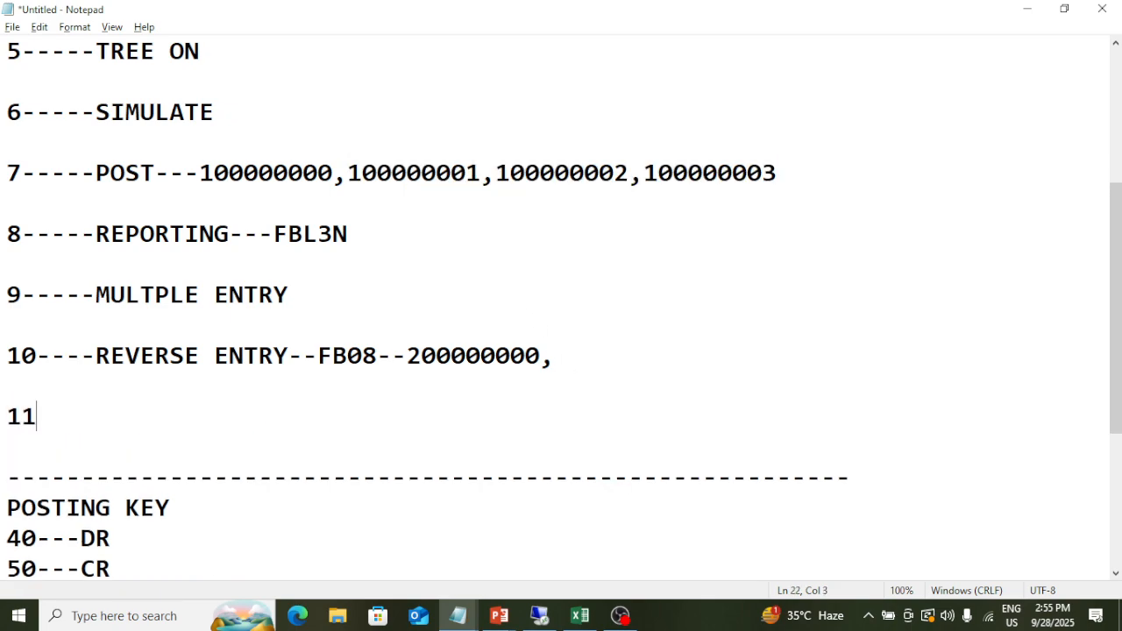
{"action": "type", "text": "----MASS "}
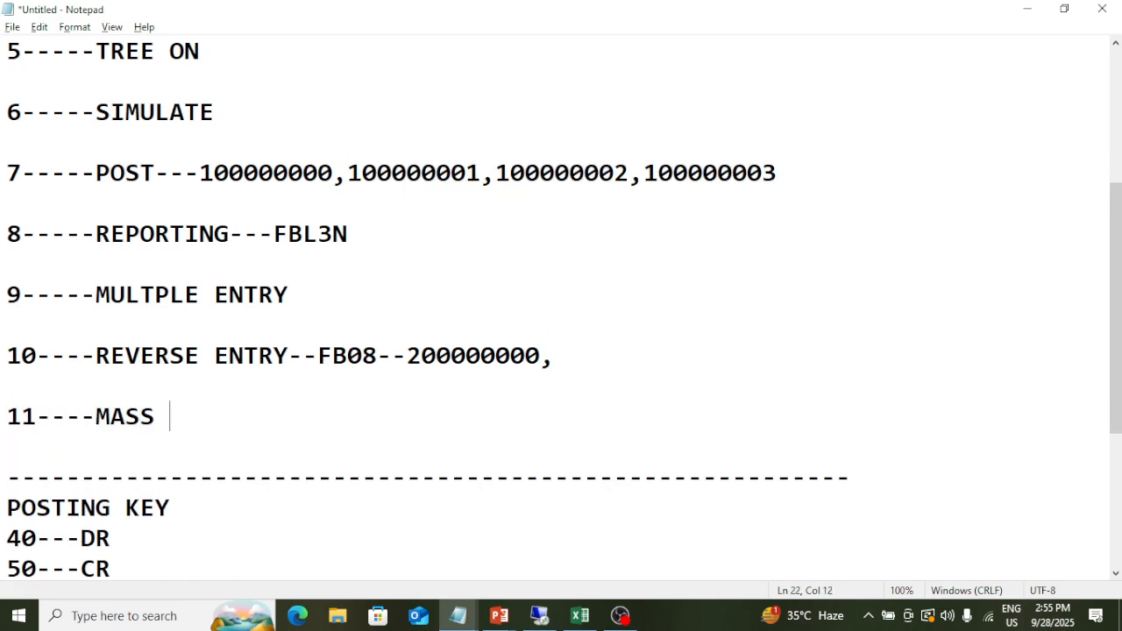
{"action": "type", "text": "REVERSAL"}
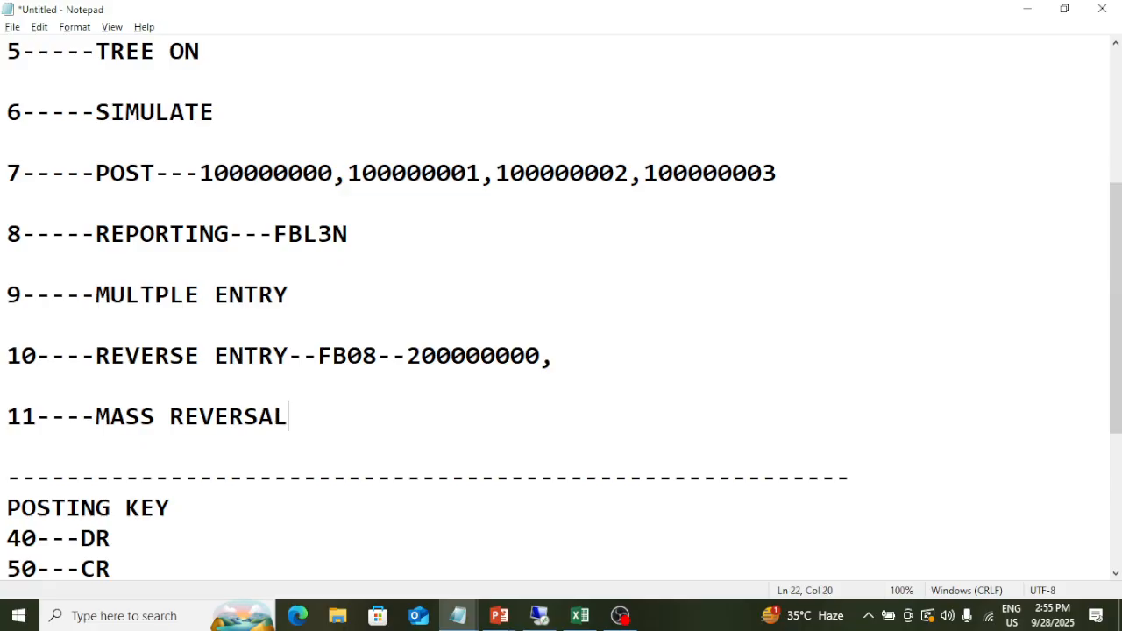
{"action": "key", "text": "Return"}
Step: Switch to SAP, open Mass Reversal from the reverse document screen and enter company code SHIP
{"action": "key", "text": "alt+Tab"}
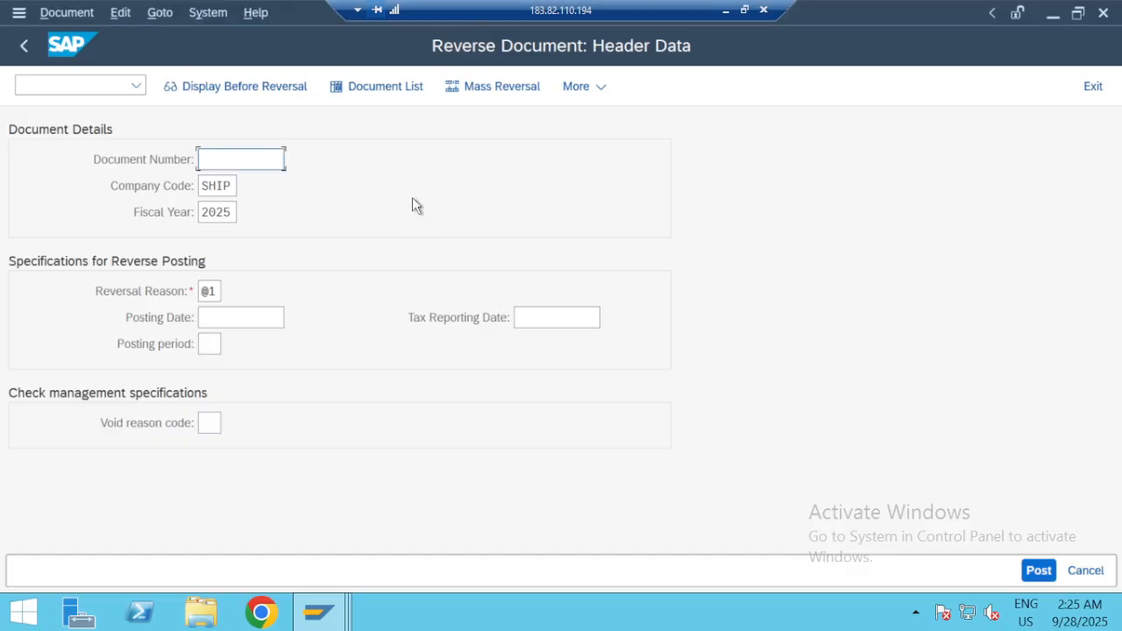
{"action": "left_click", "coordinate": [236, 163]}
{"action": "left_click", "coordinate": [496, 85]}
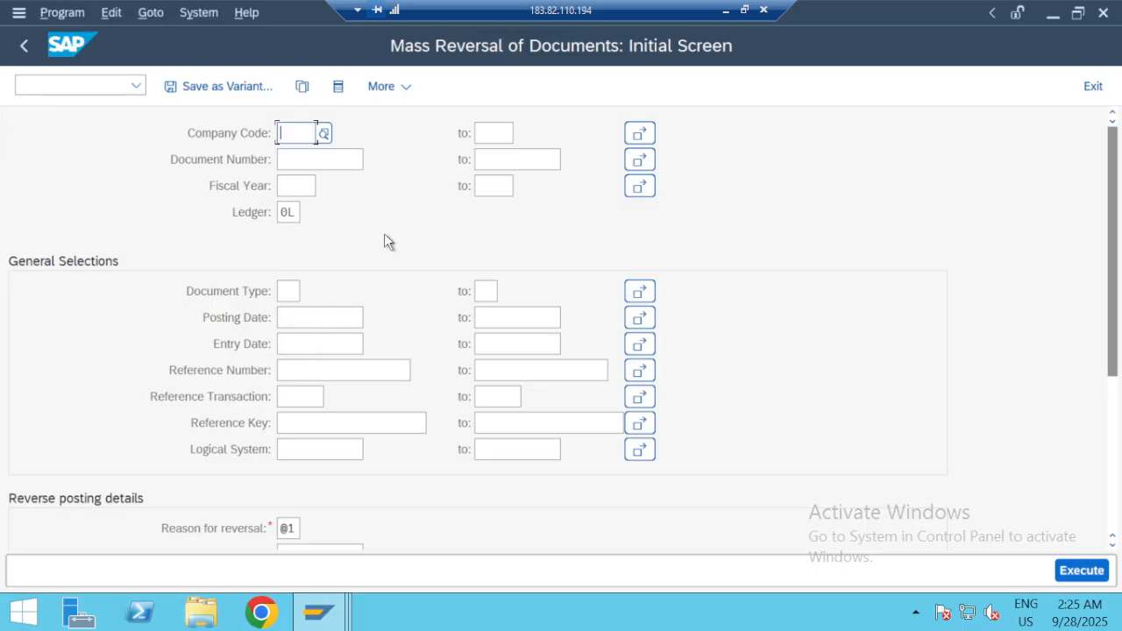
{"action": "type", "text": "SHIP"}
{"action": "key", "text": "Tab"}
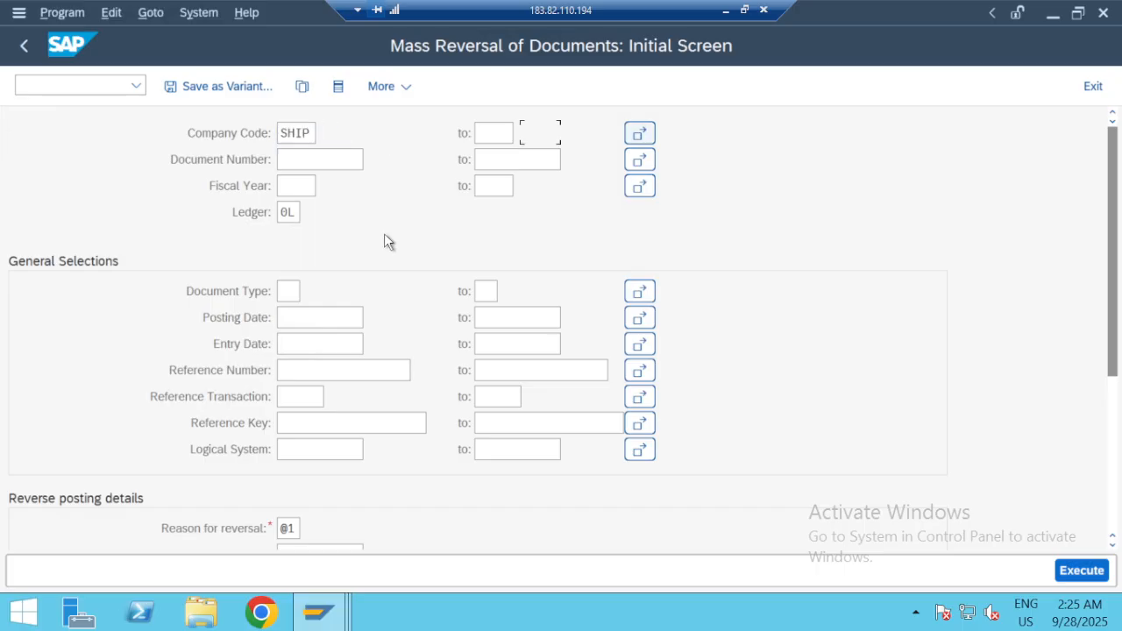
Step: Copy document number 100000001 from Notepad's POST line into the start of the mass reversal's document number range
{"action": "key", "text": "alt+Tab"}
{"action": "key", "text": "alt+Tab"}
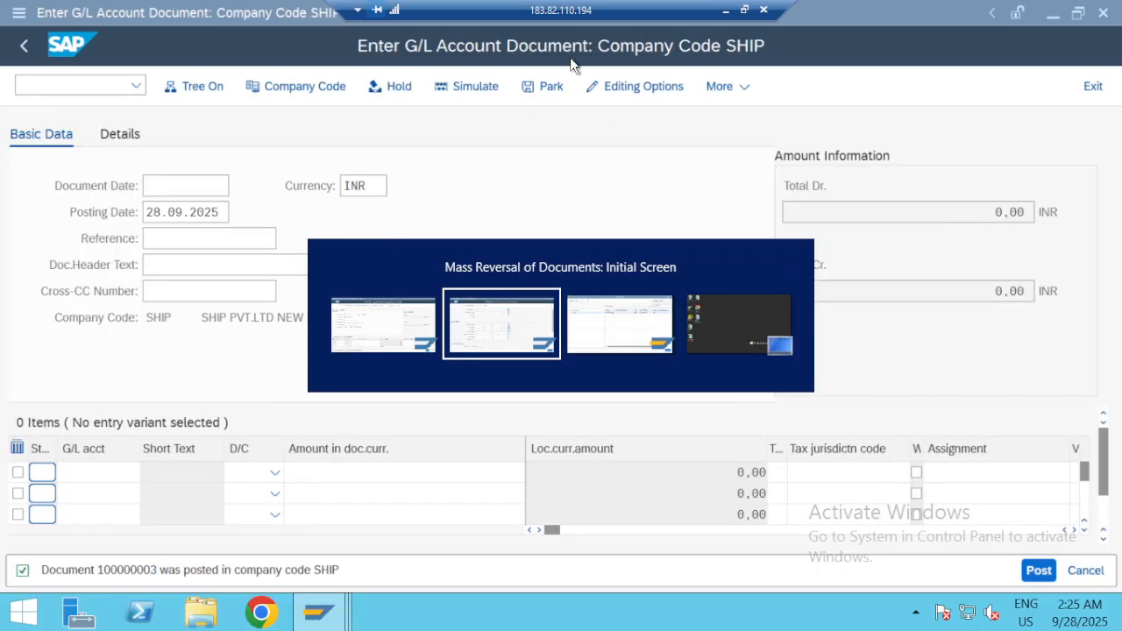
{"action": "left_click", "coordinate": [743, 10]}
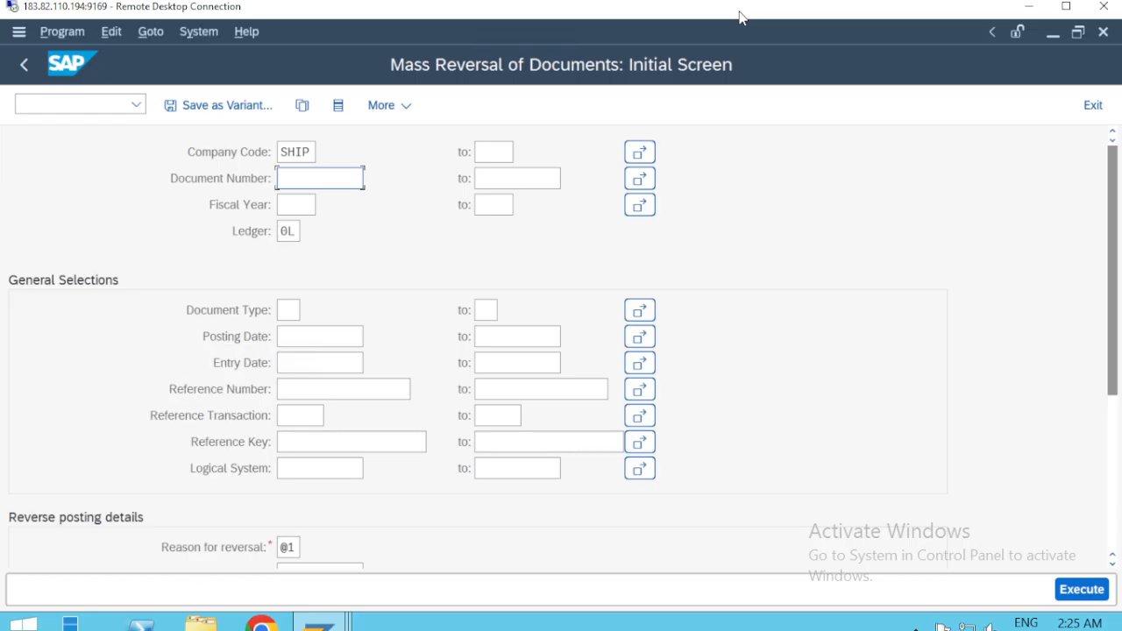
{"action": "left_click", "coordinate": [1031, 7]}
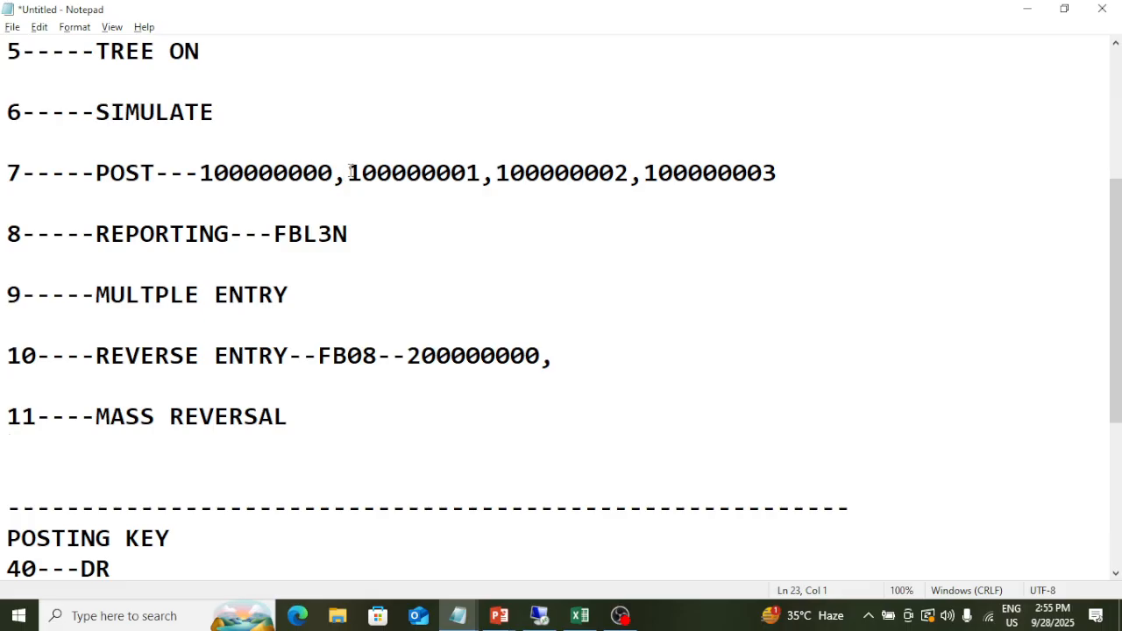
{"action": "left_click_drag", "start_coordinate": [348, 173], "coordinate": [481, 173]}
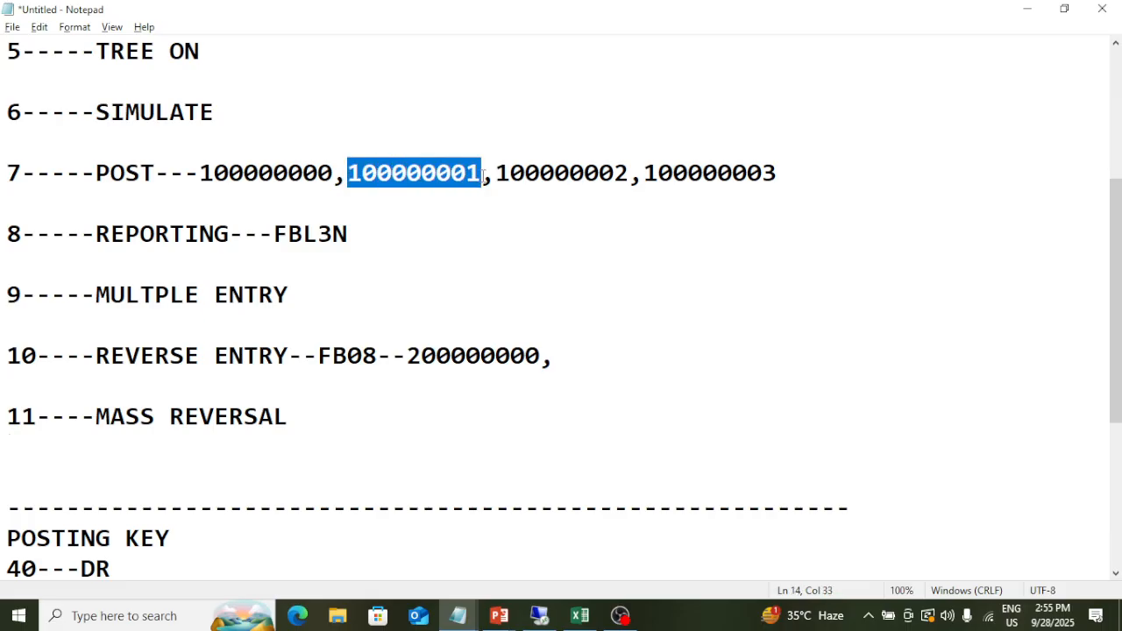
{"action": "key", "text": "ctrl+c"}
{"action": "key", "text": "alt+Tab"}
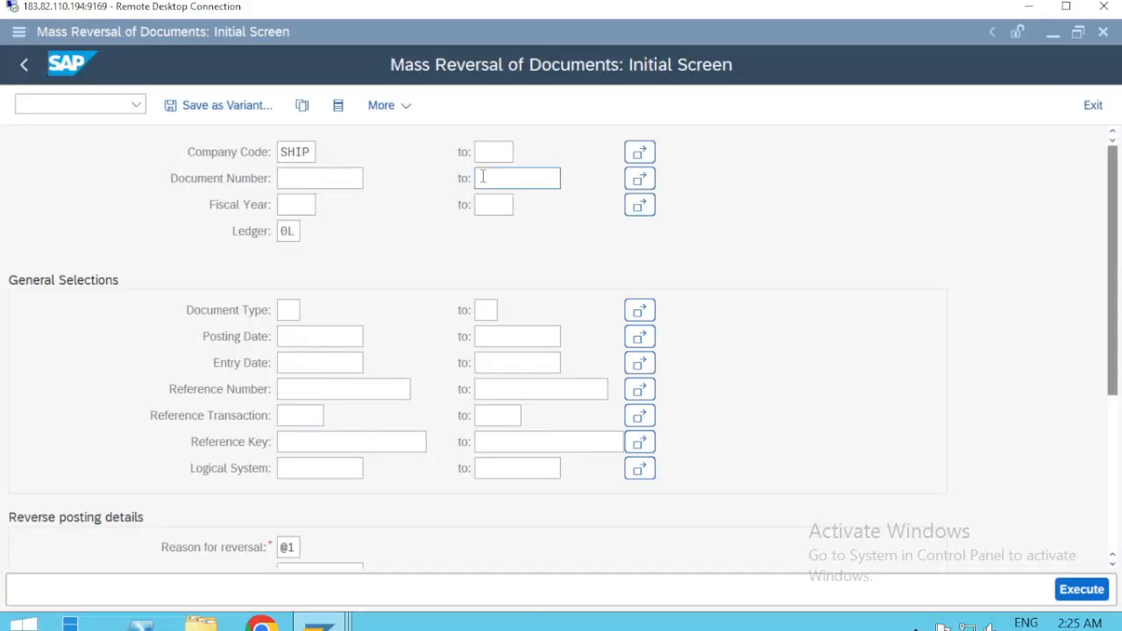
{"action": "key", "text": "ctrl+v"}
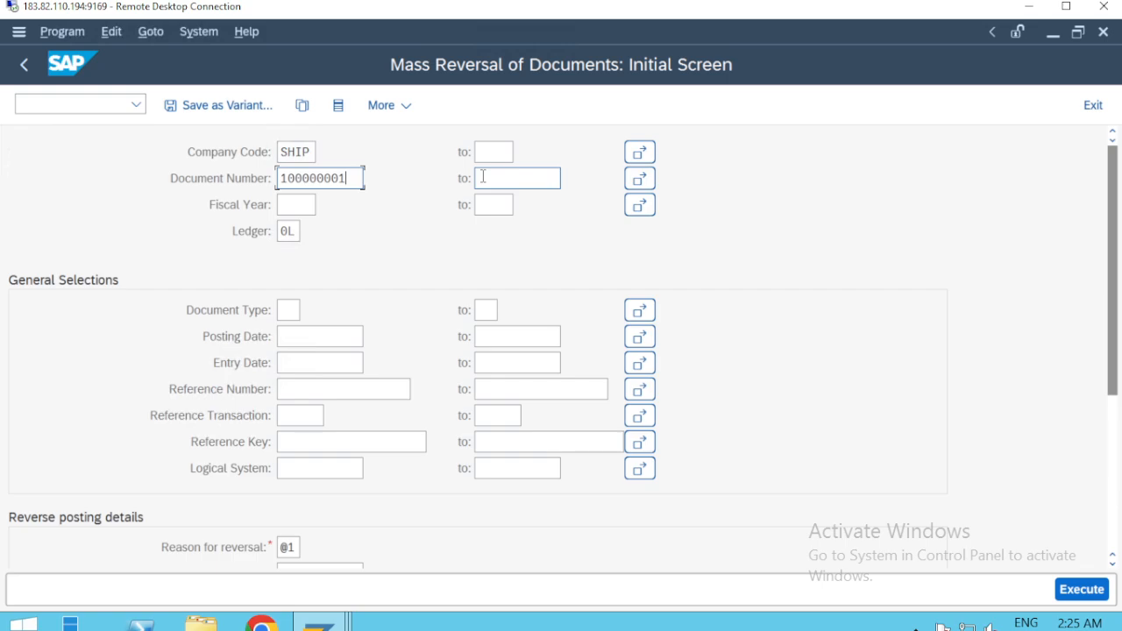
Step: Set the end of the document number range to 100000003
{"action": "left_click", "coordinate": [482, 177]}
{"action": "key", "text": "ctrl+v"}
{"action": "key", "text": "BackSpace"}
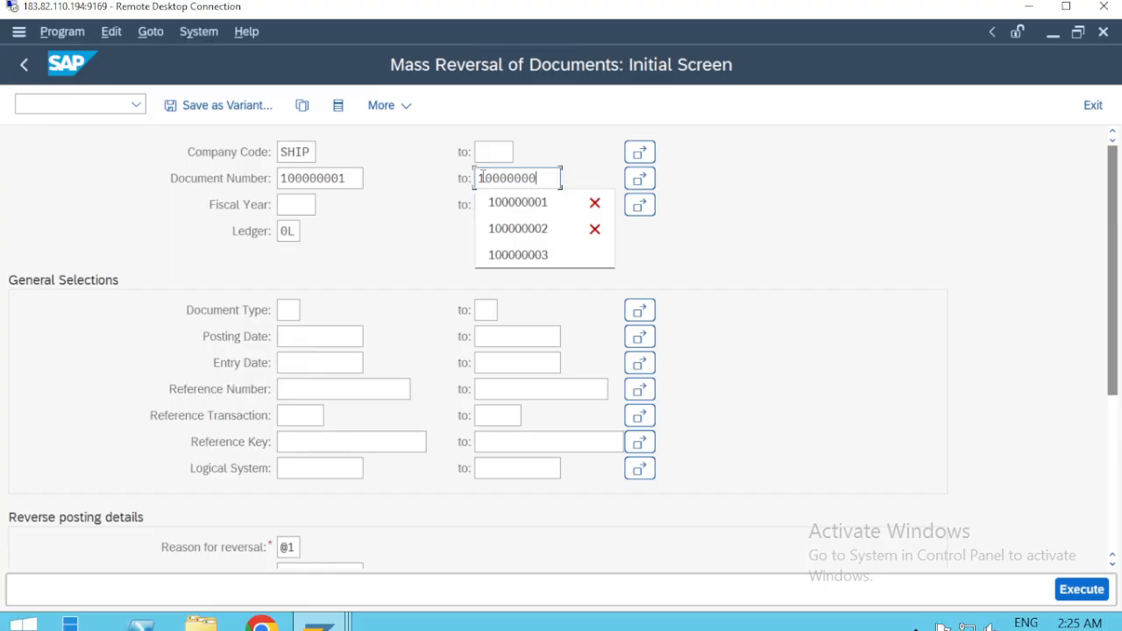
{"action": "type", "text": "3"}
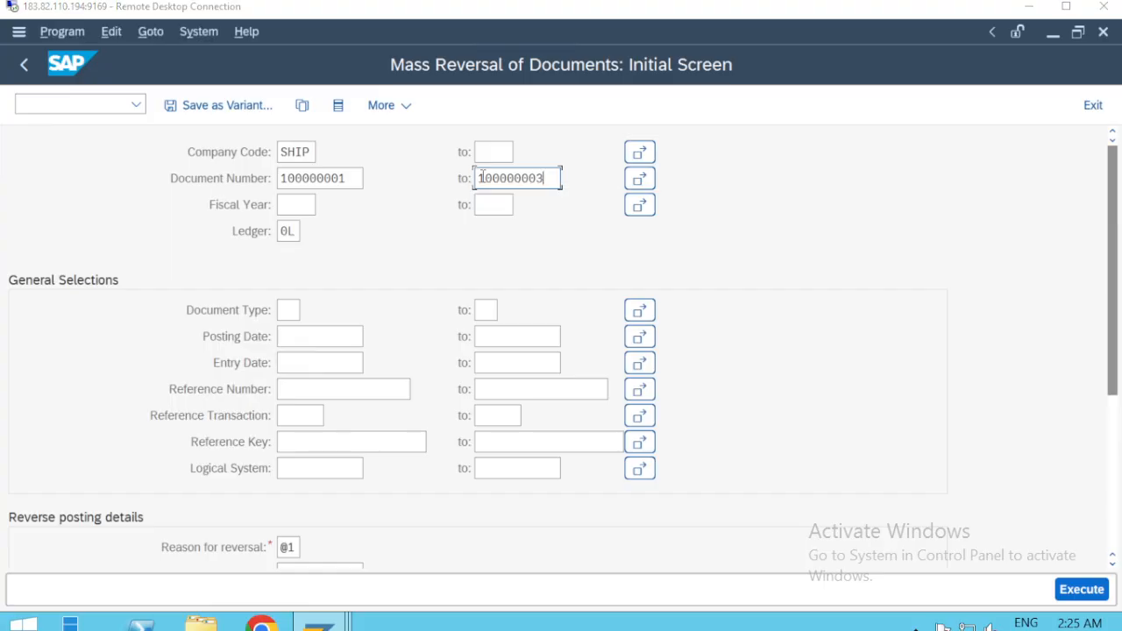
{"action": "key", "text": "alt+Tab"}
{"action": "key", "text": "alt+Tab"}
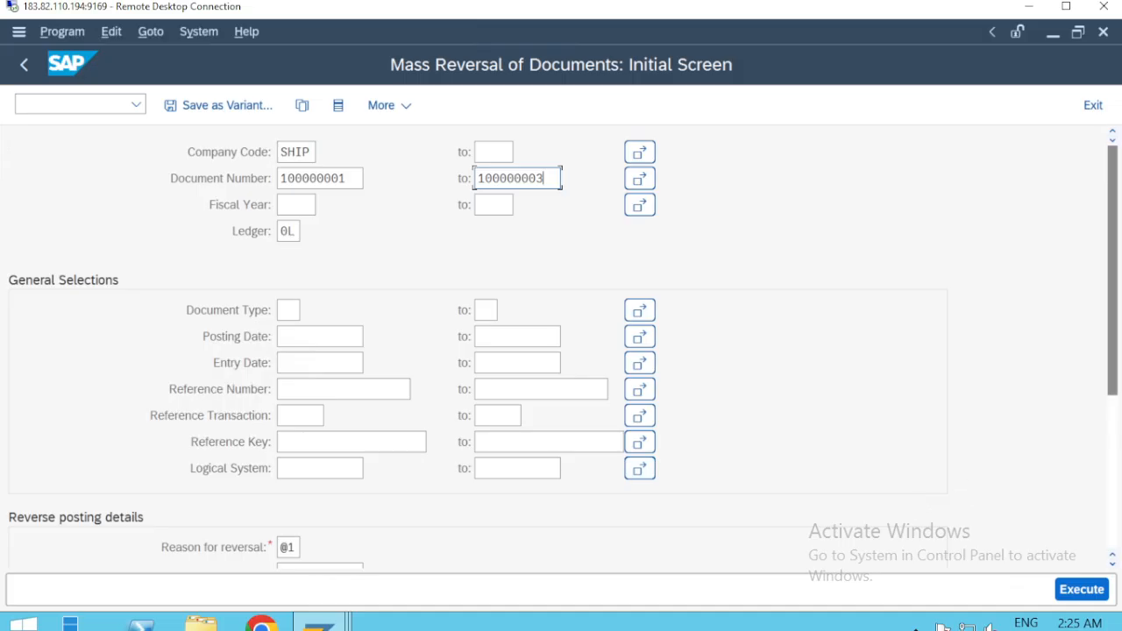
Step: Execute the mass reversal as a test run without a fiscal year, check which documents are reversible, and return to the initial screen
{"action": "left_click_drag", "start_coordinate": [1110, 291], "coordinate": [1115, 409]}
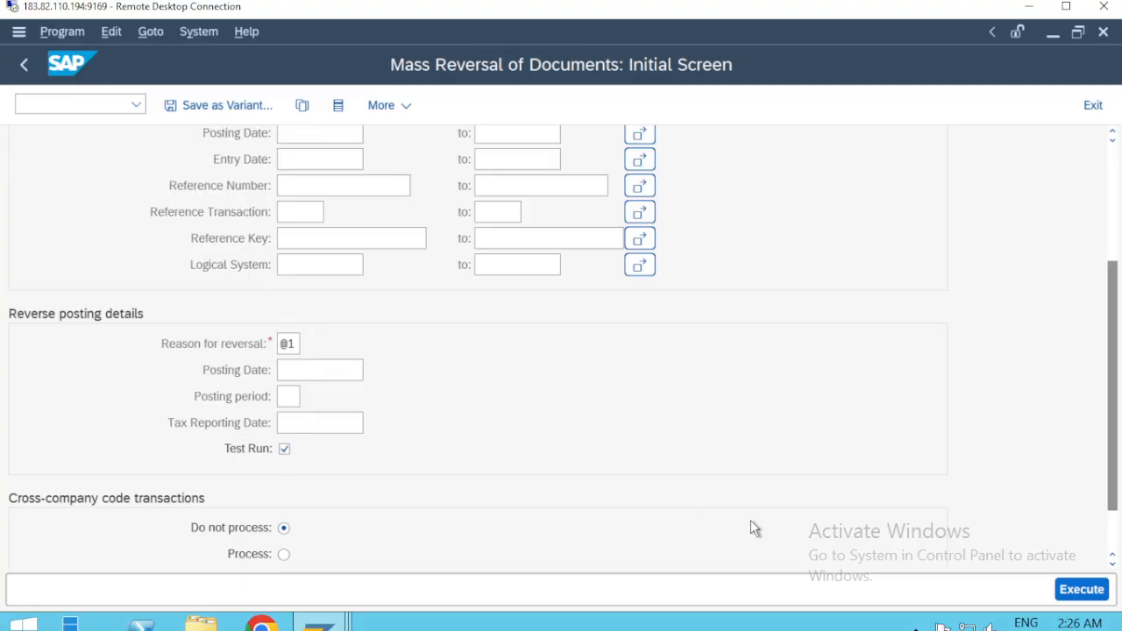
{"action": "left_click", "coordinate": [1081, 591]}
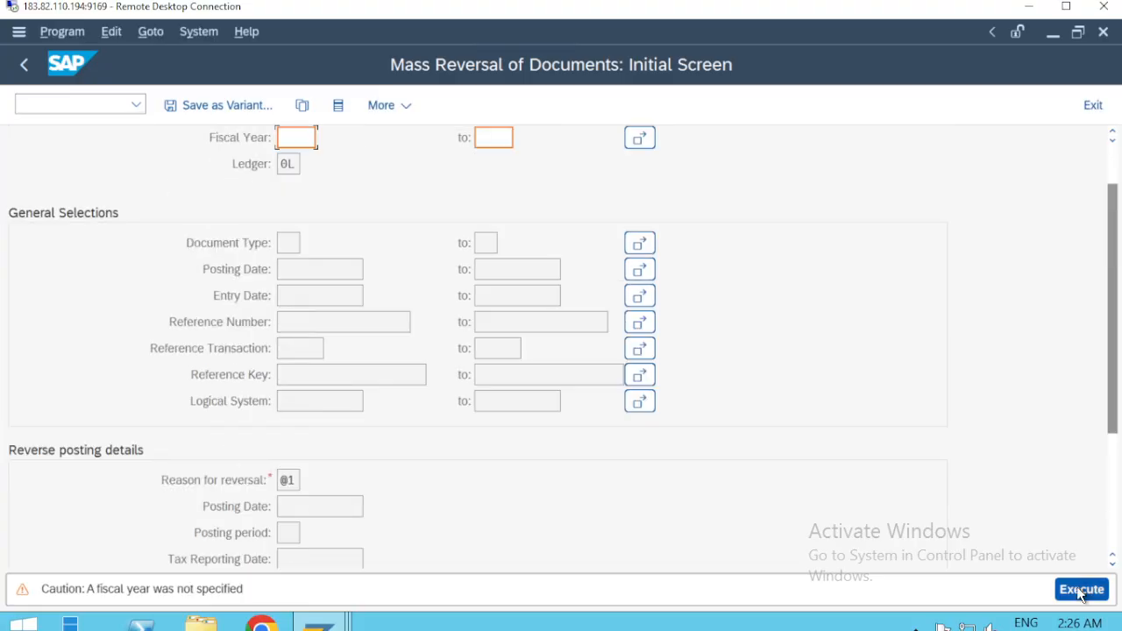
{"action": "left_click", "coordinate": [1080, 591]}
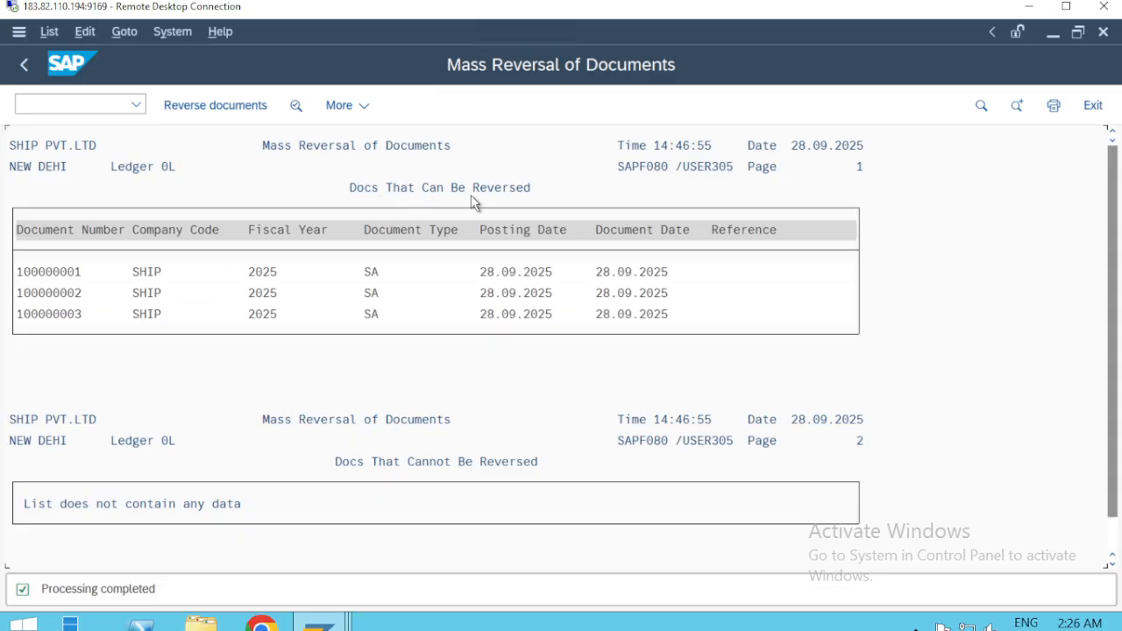
{"action": "key", "text": "F3"}
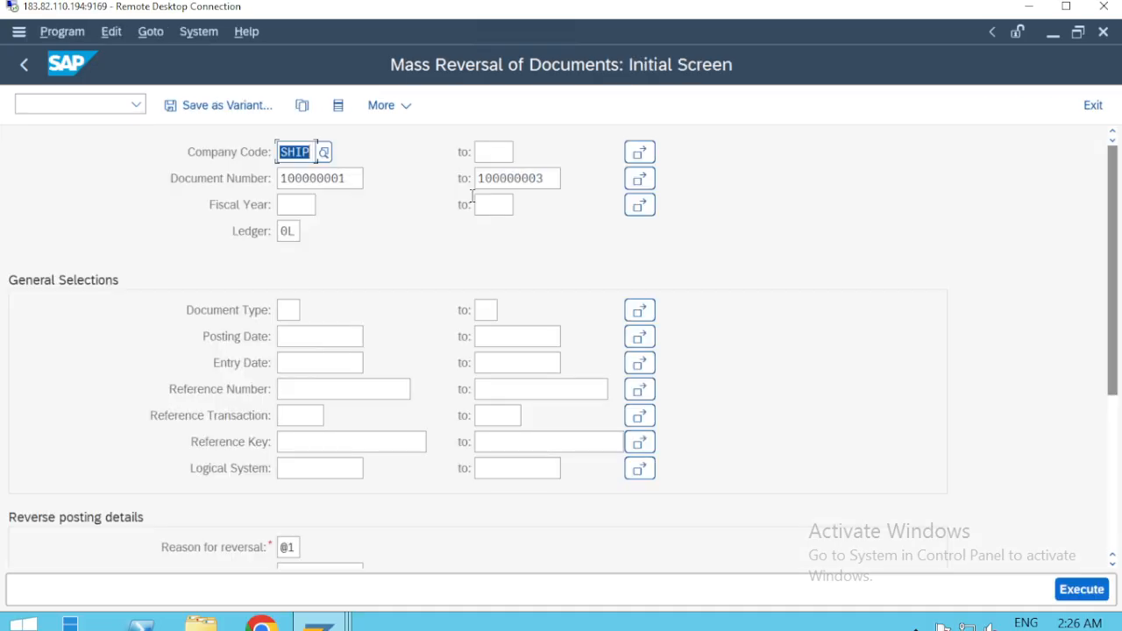
Step: Replace the start of the document number range with 100000000, copied from Notepad's POST line
{"action": "key", "text": "alt+Tab"}
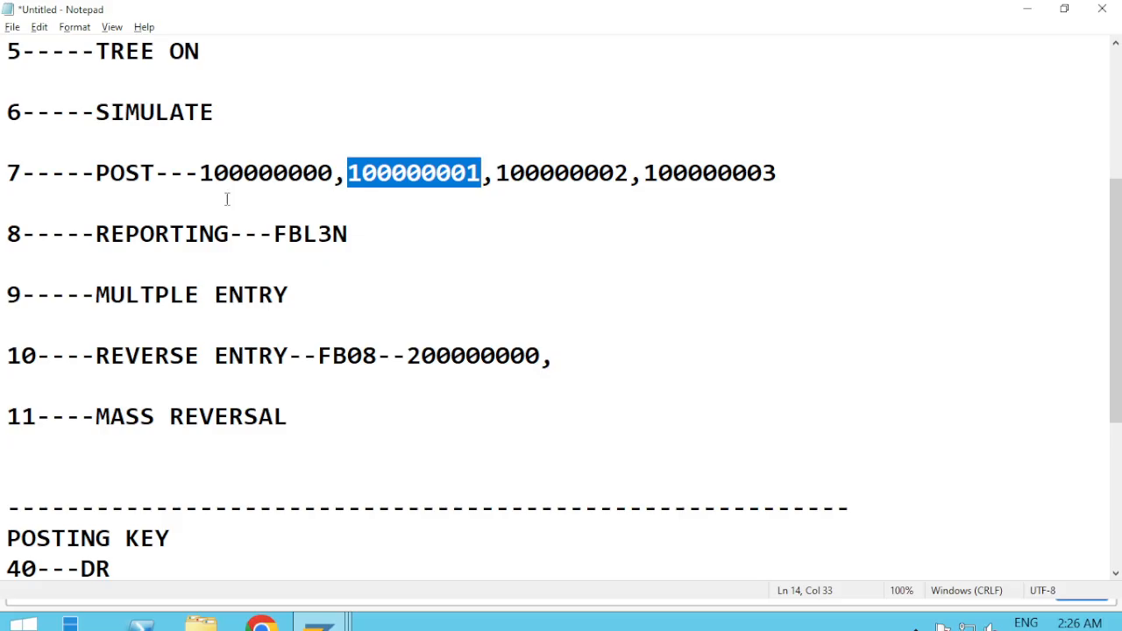
{"action": "left_click_drag", "start_coordinate": [203, 173], "coordinate": [822, 180]}
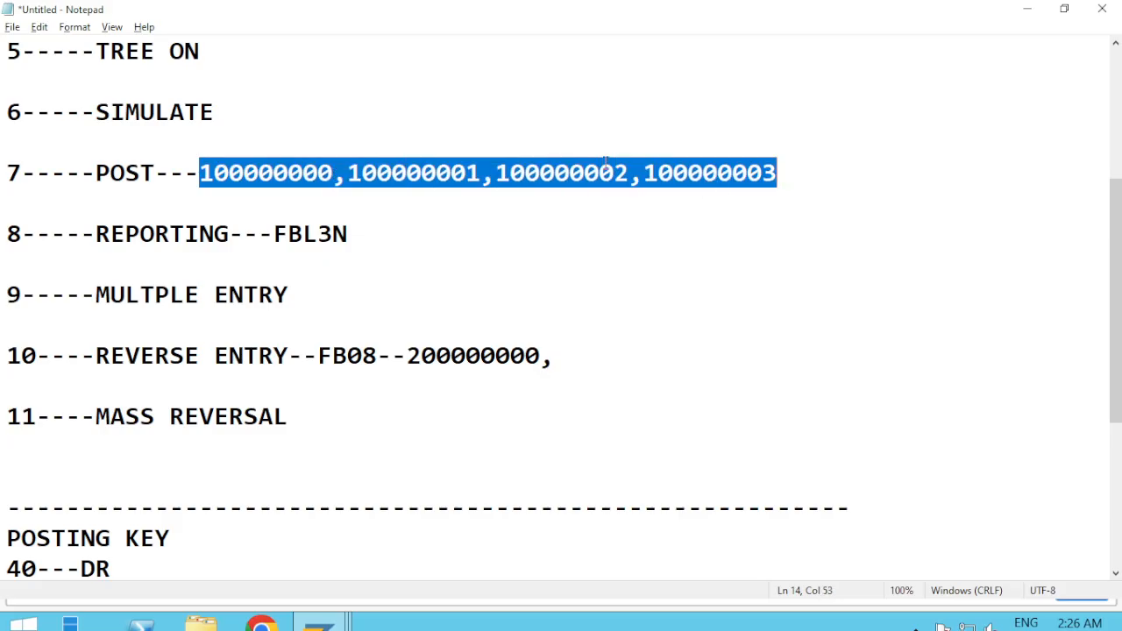
{"action": "left_click", "coordinate": [203, 172]}
{"action": "left_click_drag", "start_coordinate": [202, 173], "coordinate": [337, 175]}
{"action": "key", "text": "alt+Tab"}
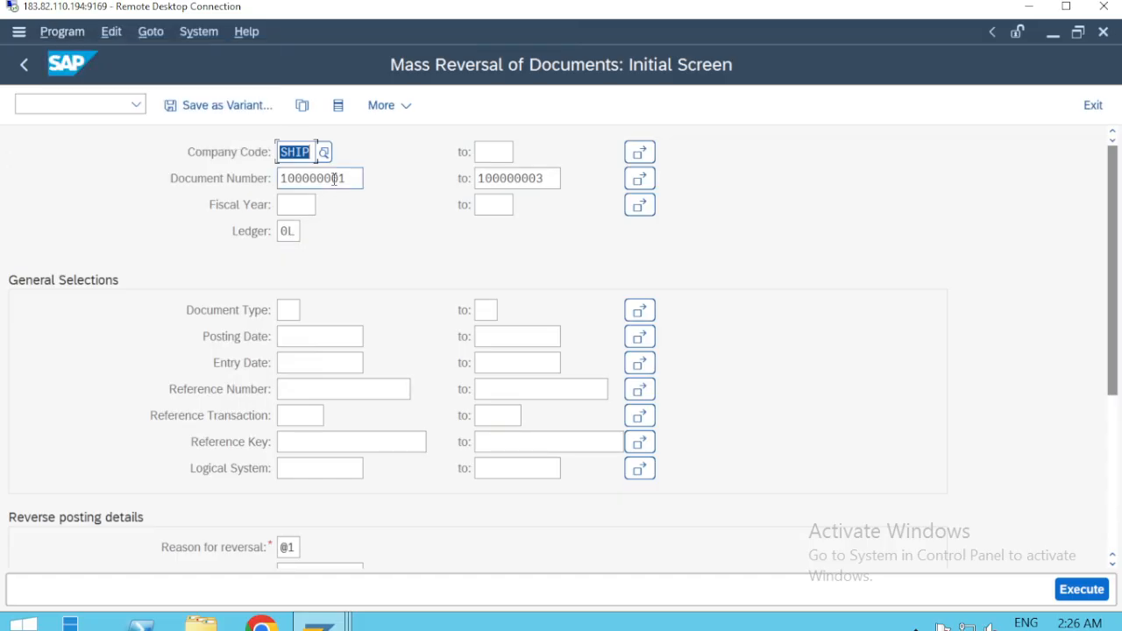
{"action": "left_click", "coordinate": [331, 181]}
{"action": "double_click", "coordinate": [332, 182]}
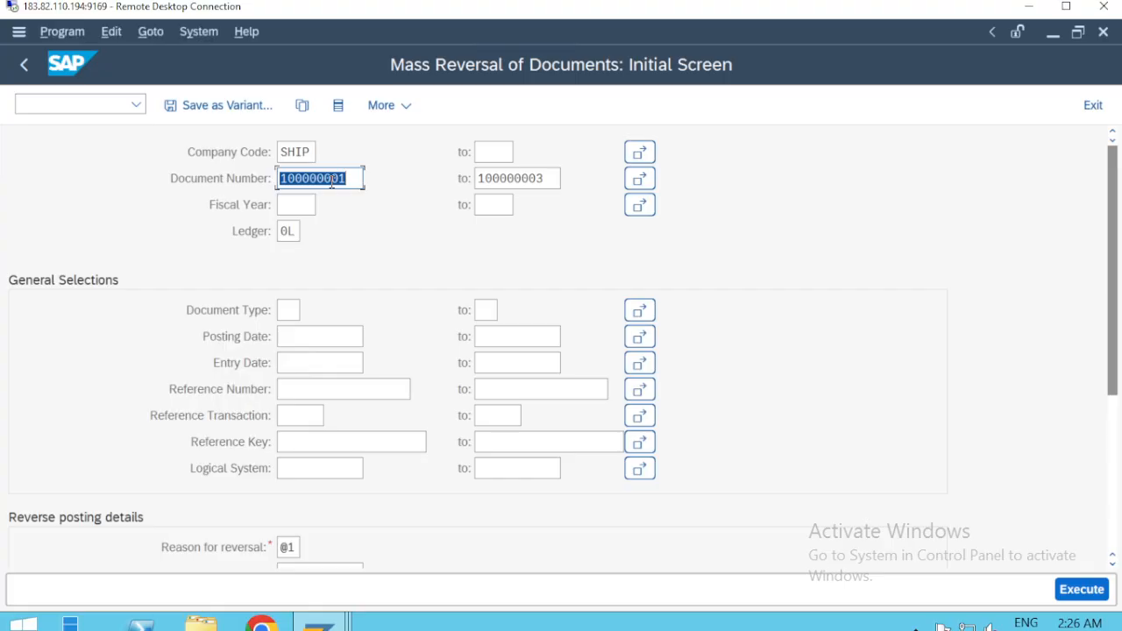
{"action": "key", "text": "ctrl+v"}
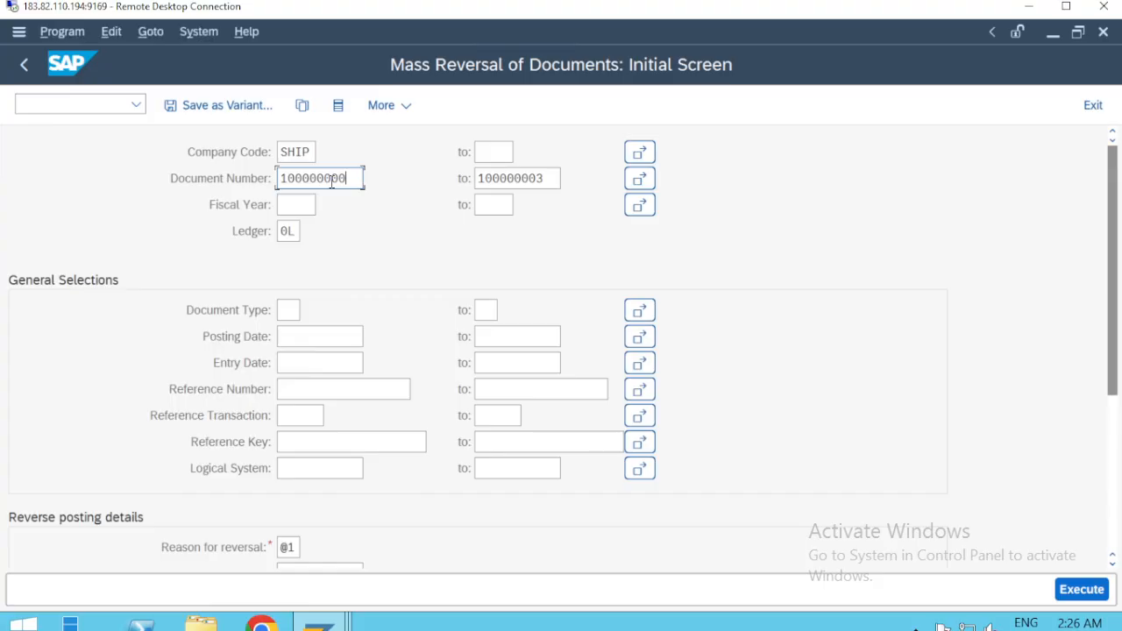
Step: Execute the mass reversal test run for documents 100000000 to 100000003, review both result lists, and return to the initial screen
{"action": "left_click", "coordinate": [1080, 593]}
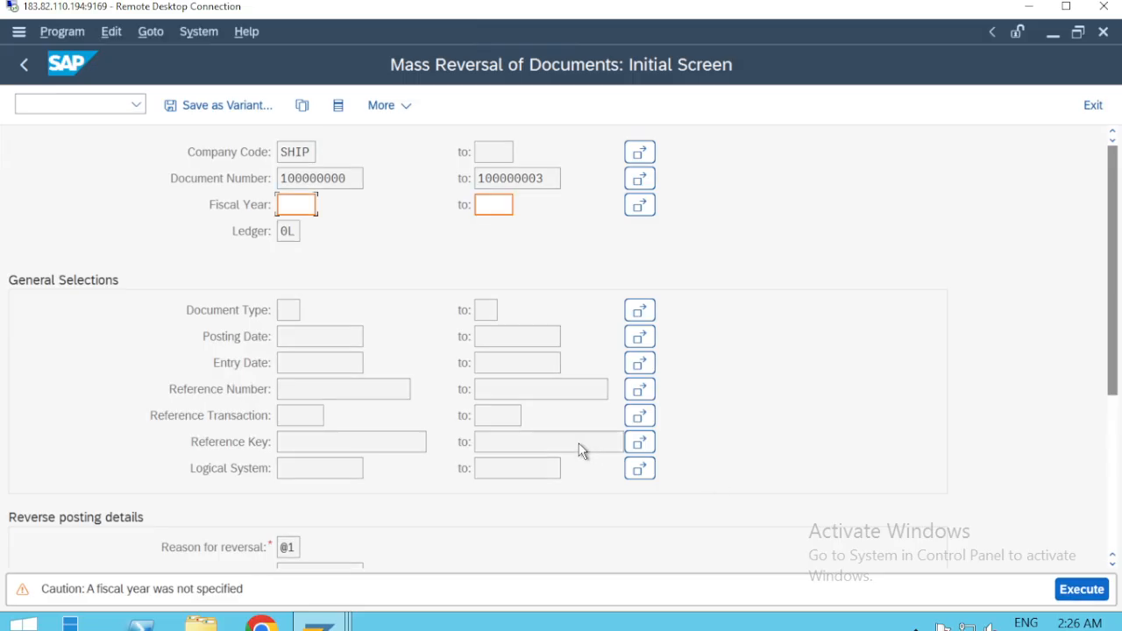
{"action": "key", "text": "Return"}
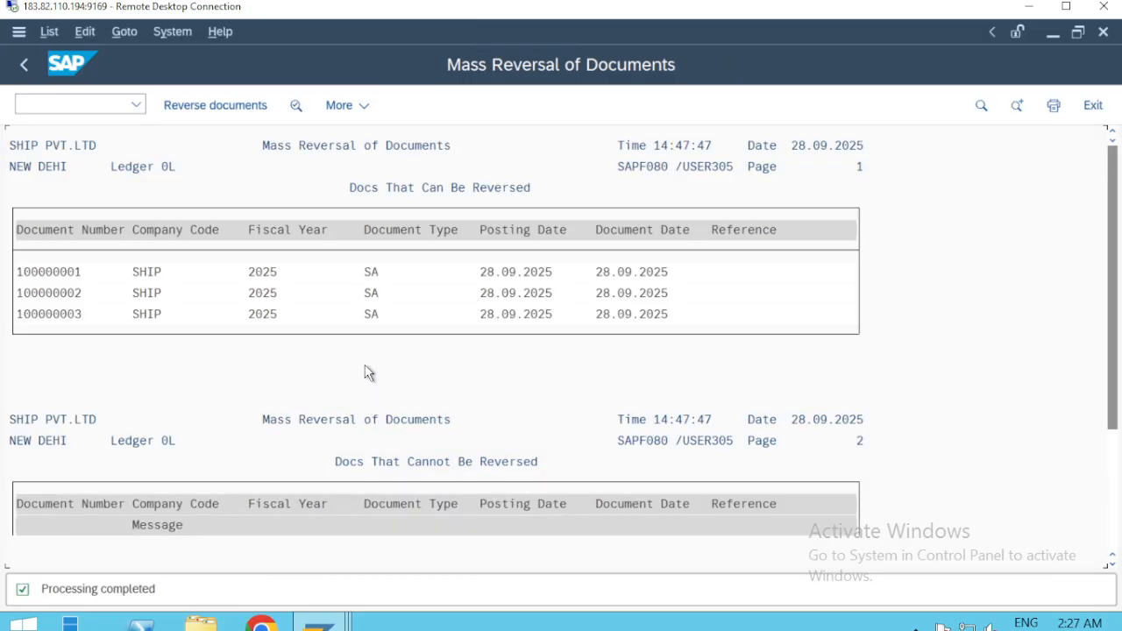
{"action": "scroll", "coordinate": [368, 372], "scroll_direction": "down", "scroll_amount": 4}
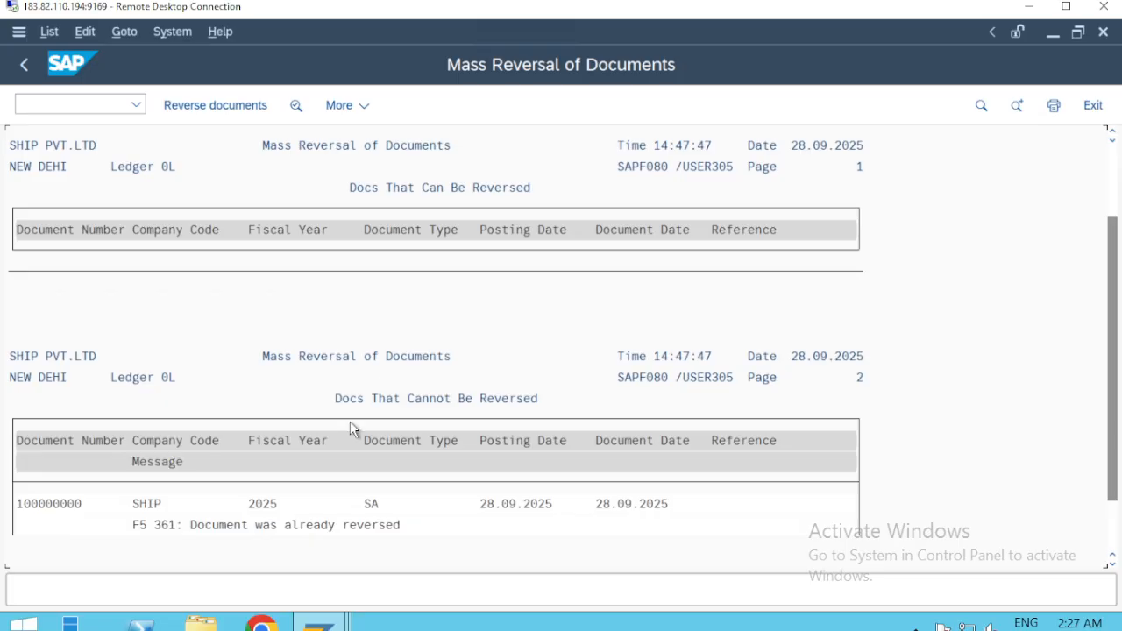
{"action": "scroll", "coordinate": [289, 482], "scroll_direction": "down", "scroll_amount": 2}
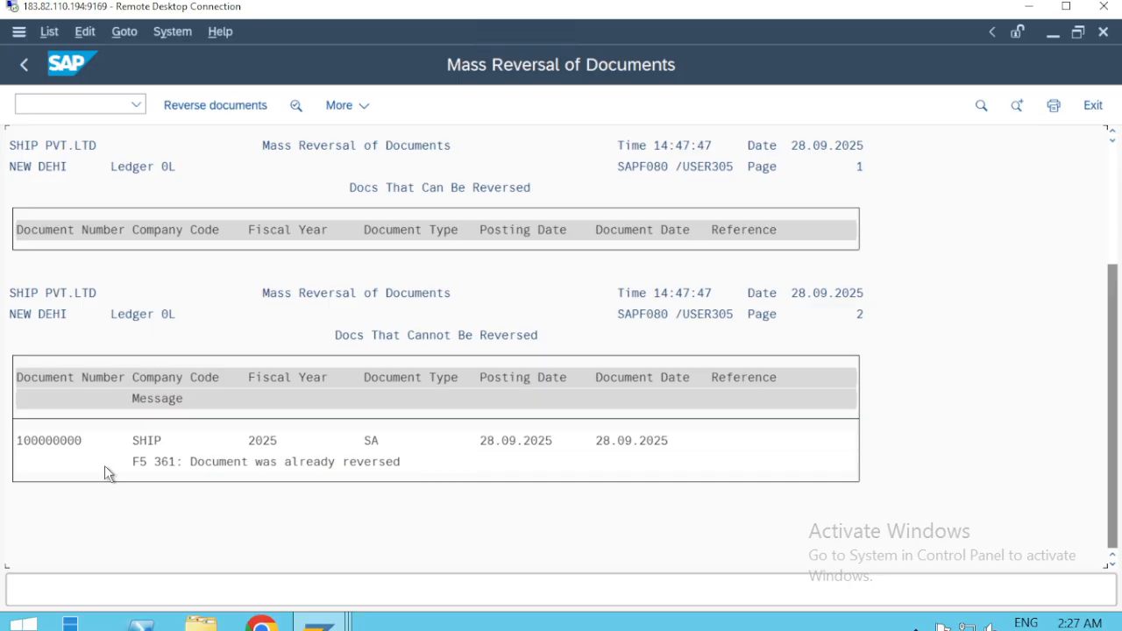
{"action": "scroll", "coordinate": [148, 344], "scroll_direction": "up", "scroll_amount": 3}
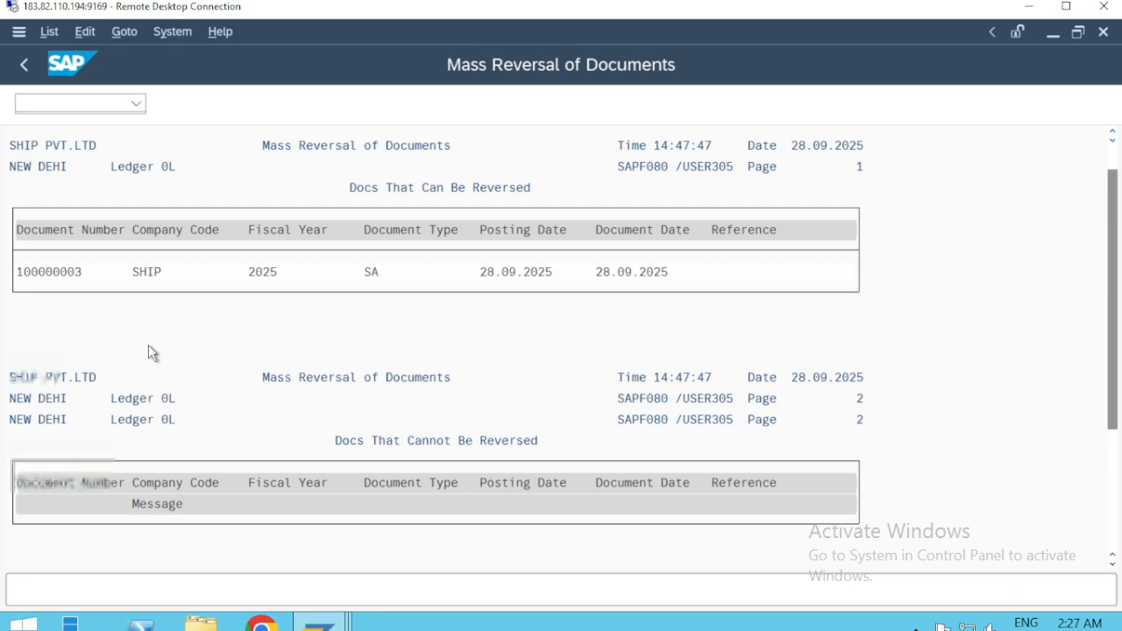
{"action": "key", "text": "F3"}
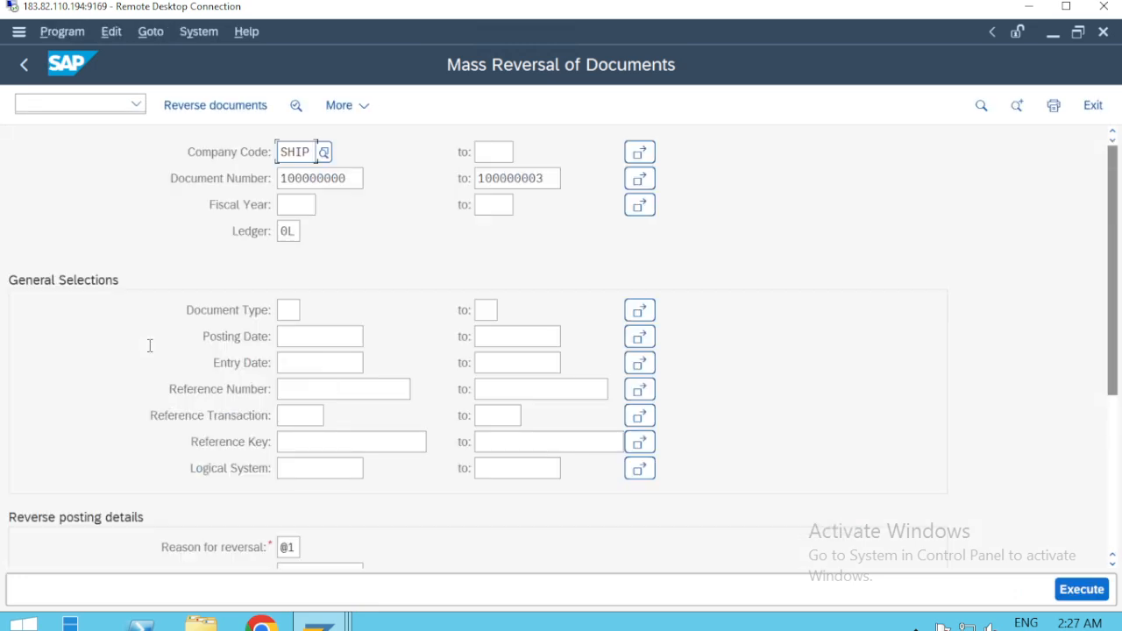
Step: Replace the start of the document number range with 100000001, copied from Notepad's POST line
{"action": "key", "text": "alt+Tab"}
{"action": "left_click", "coordinate": [465, 173]}
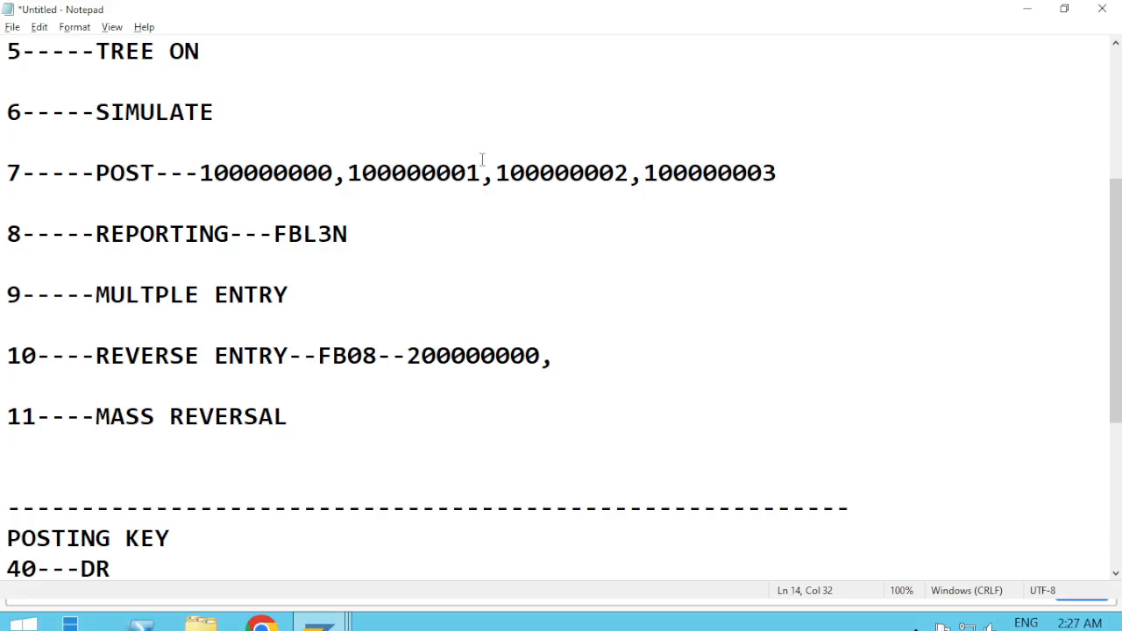
{"action": "left_click_drag", "start_coordinate": [481, 174], "coordinate": [347, 173]}
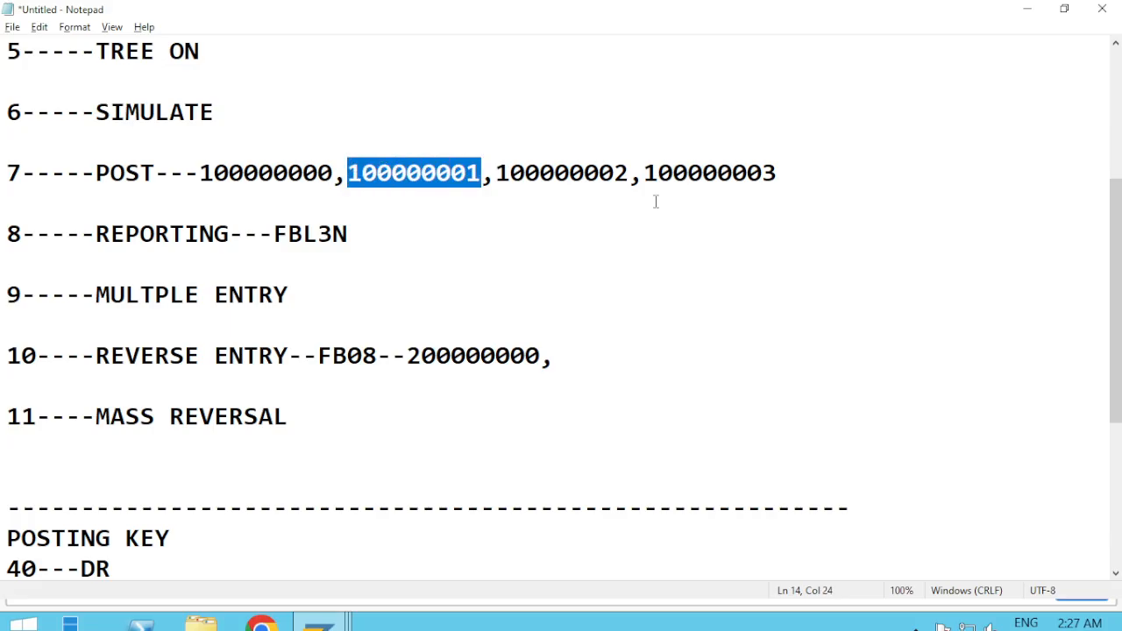
{"action": "left_click_drag", "start_coordinate": [783, 173], "coordinate": [645, 172]}
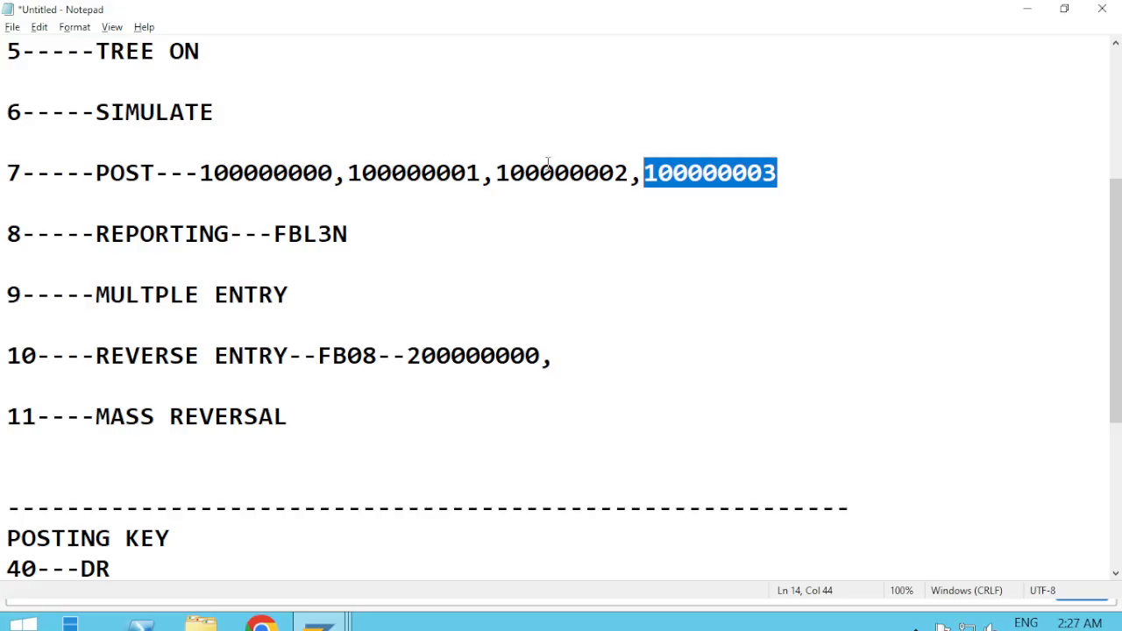
{"action": "left_click", "coordinate": [479, 170]}
{"action": "left_click_drag", "start_coordinate": [480, 170], "coordinate": [350, 172]}
{"action": "key", "text": "ctrl+c"}
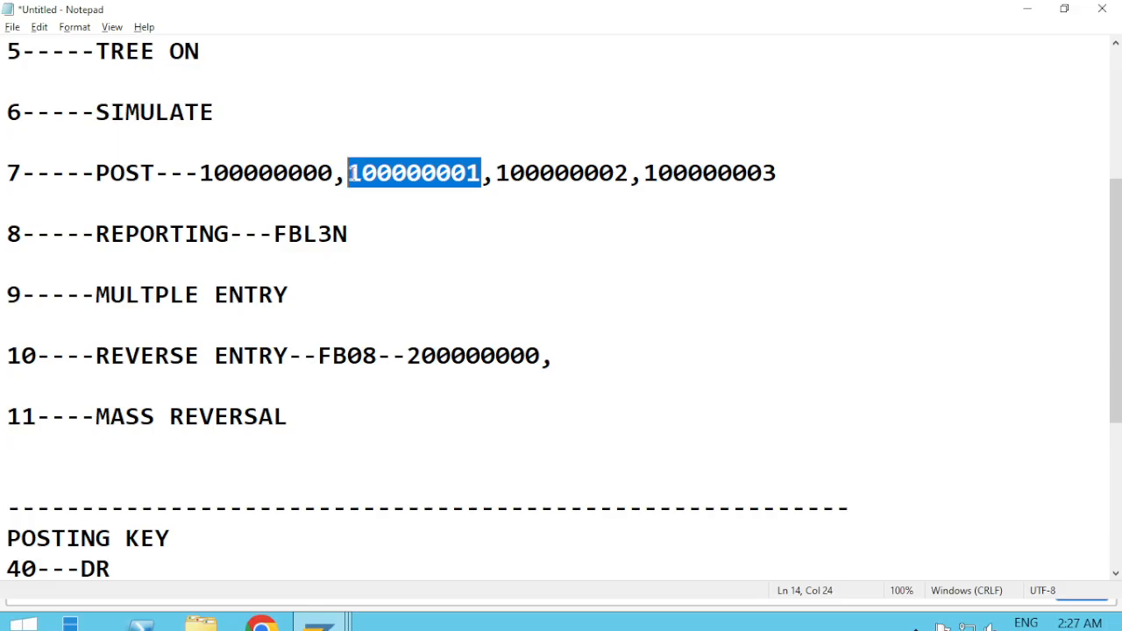
{"action": "key", "text": "alt+Tab"}
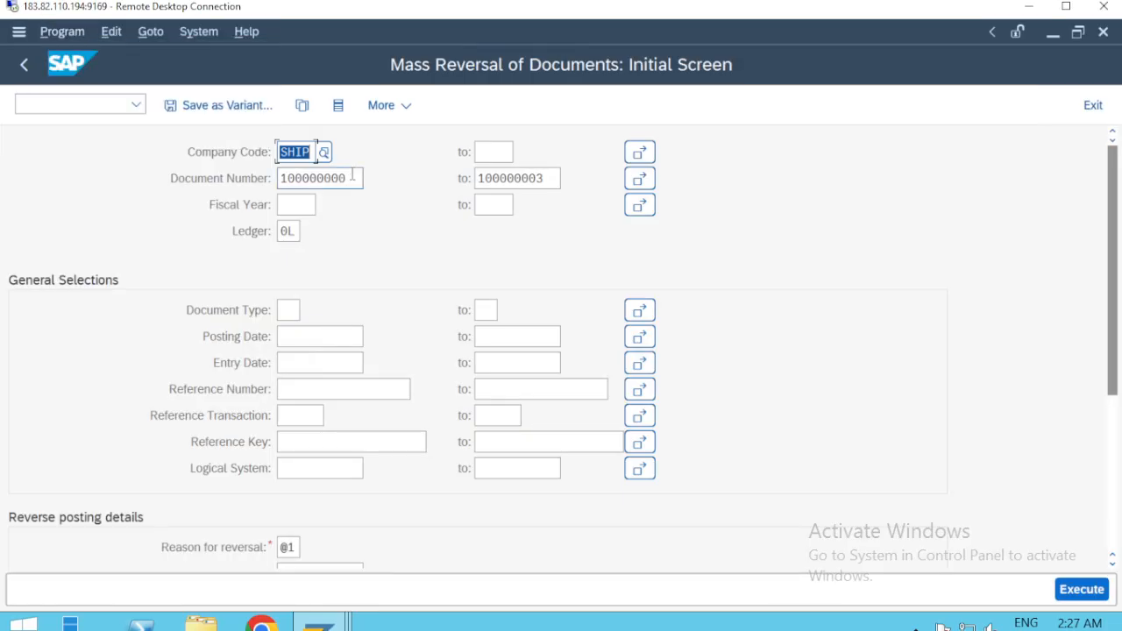
{"action": "left_click", "coordinate": [352, 176]}
{"action": "key", "text": "ctrl+a"}
{"action": "key", "text": "ctrl+BackSpace"}
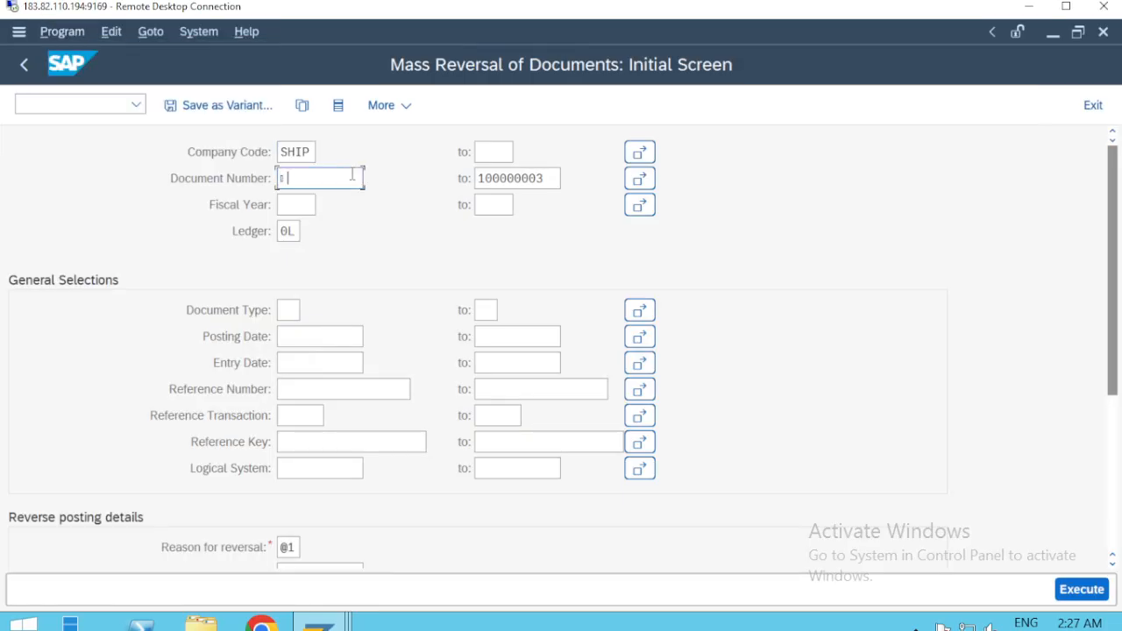
{"action": "key", "text": "BackSpace"}
{"action": "key", "text": "ctrl+v"}
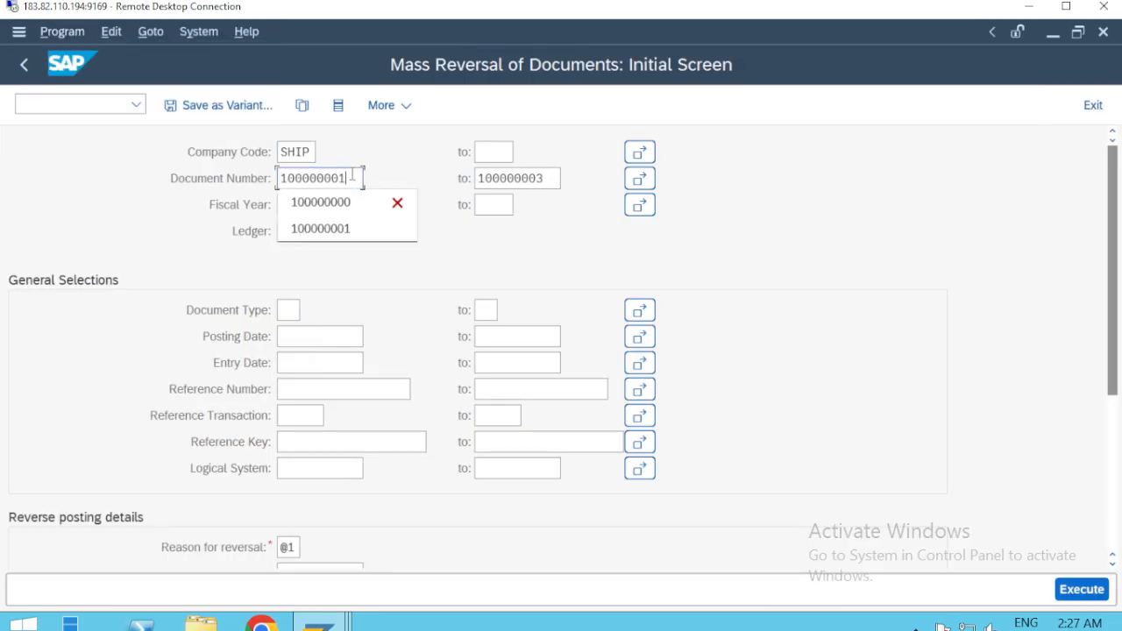
Step: Clear the end of the document number range so only the starting document number is selected
{"action": "left_click", "coordinate": [548, 176]}
{"action": "key", "text": "ctrl+a"}
{"action": "key", "text": "BackSpace"}
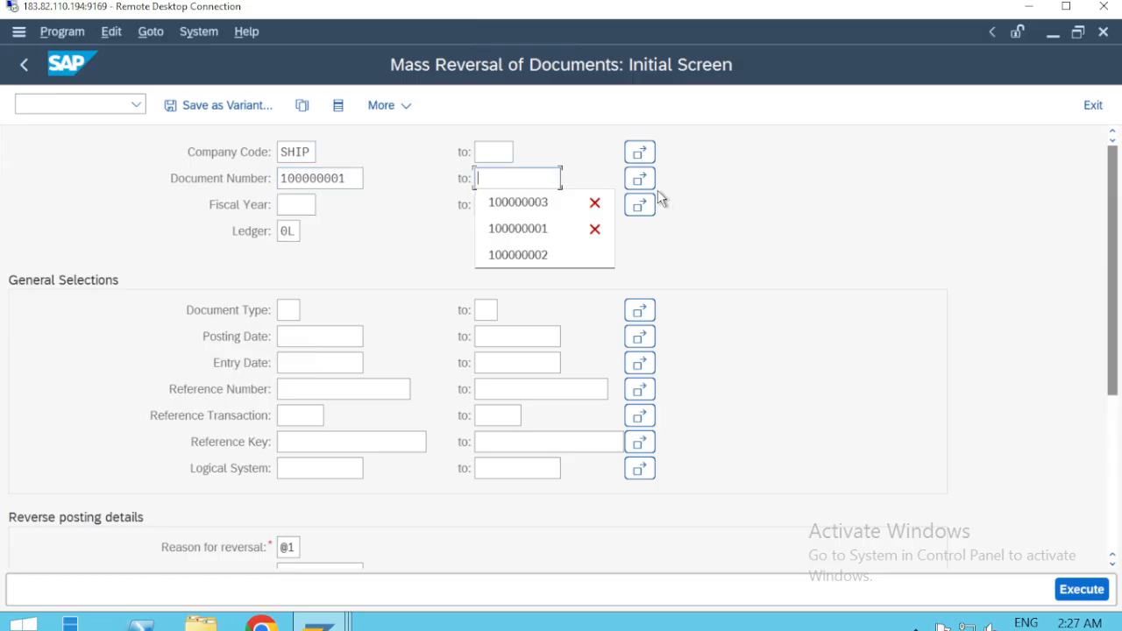
{"action": "left_click", "coordinate": [725, 231]}
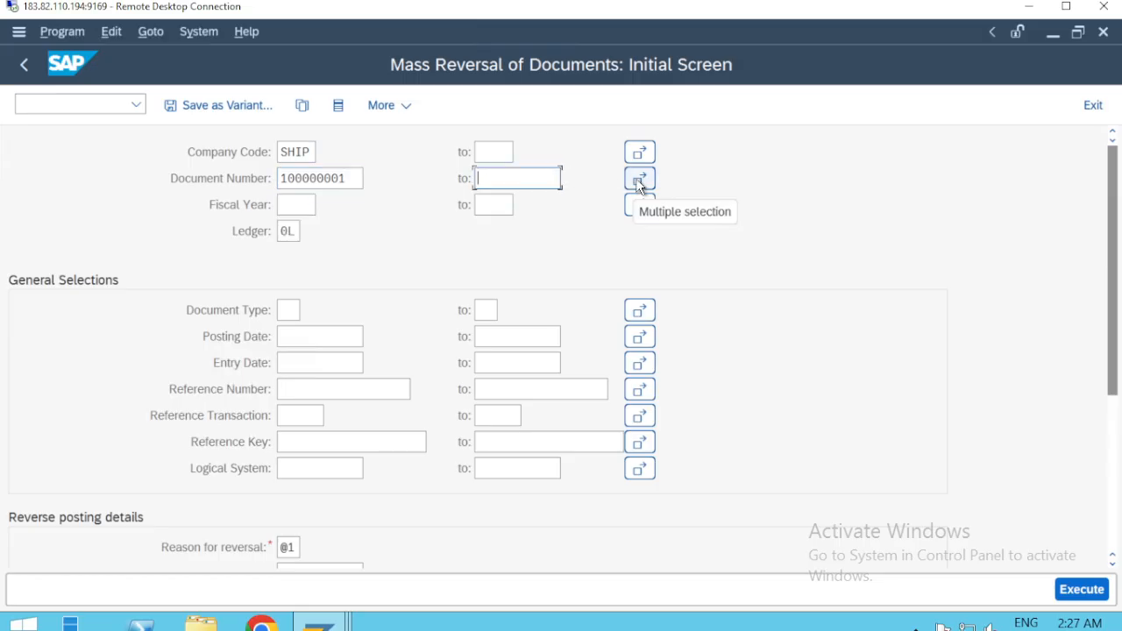
{"action": "key", "text": "Return"}
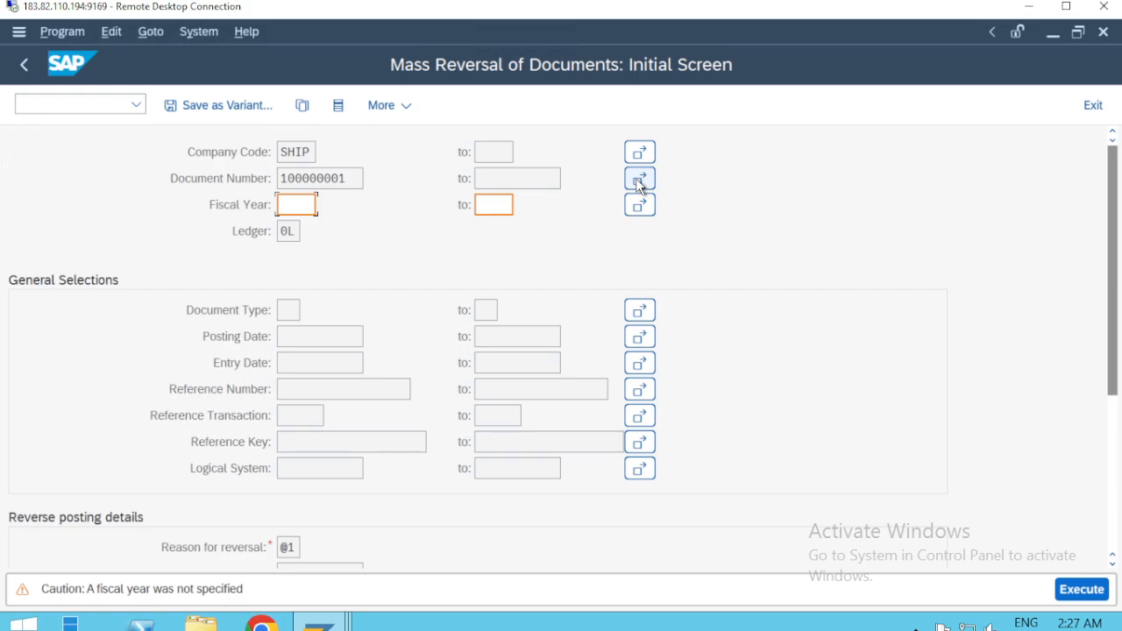
Step: Add 100000003, copied from Notepad's POST line, as the second single value in the document number's multiple selection
{"action": "left_click", "coordinate": [639, 180]}
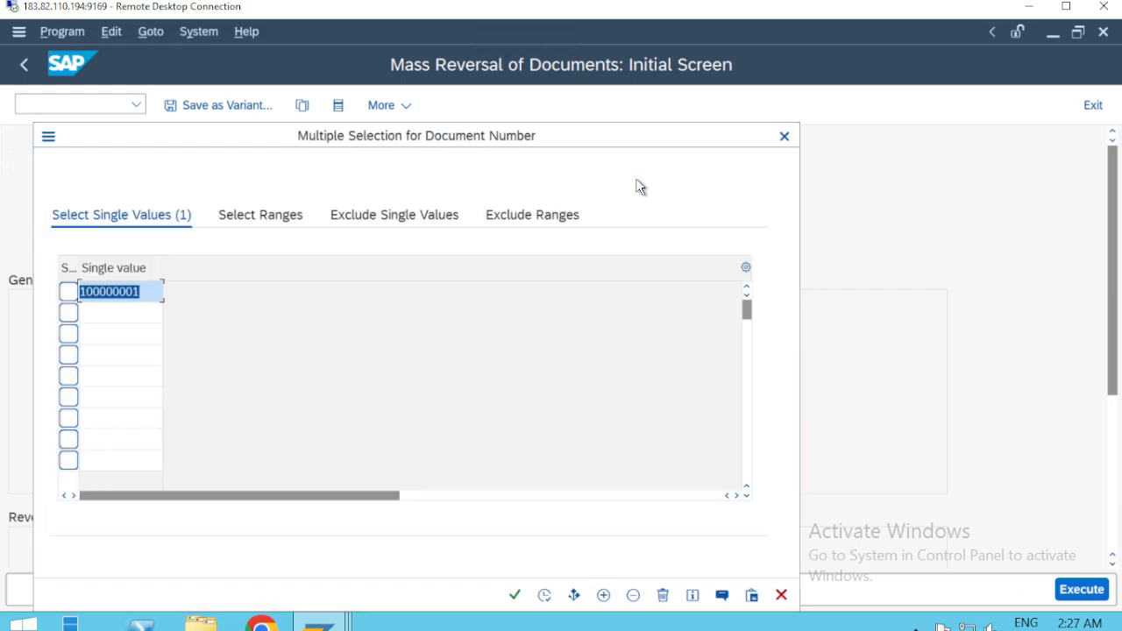
{"action": "key", "text": "Down"}
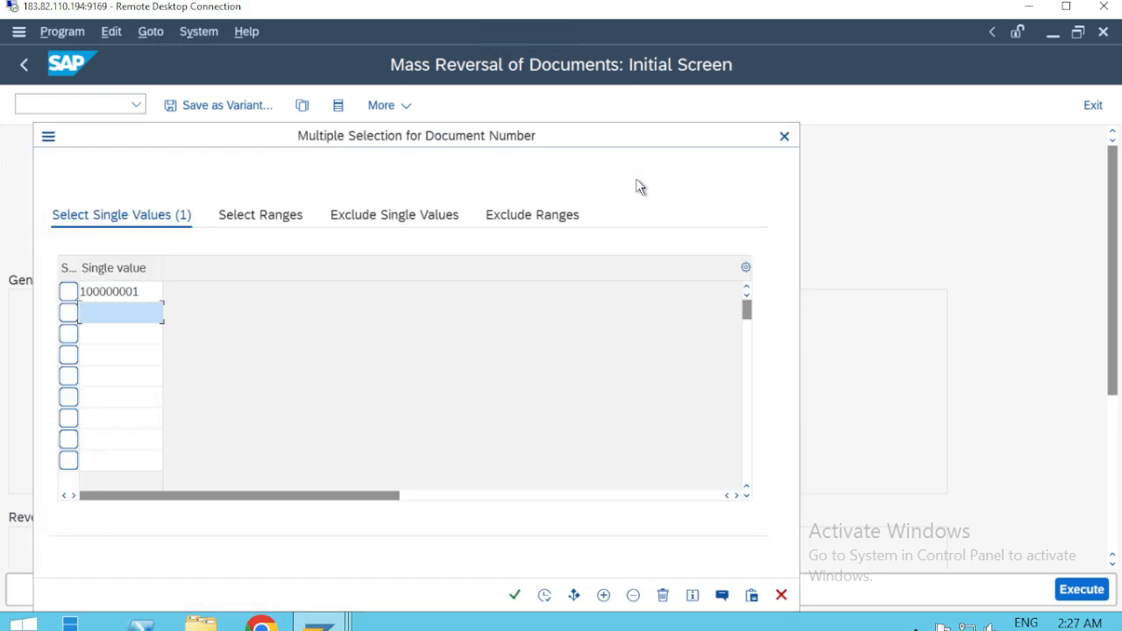
{"action": "key", "text": "alt+Tab"}
{"action": "left_click_drag", "start_coordinate": [645, 173], "coordinate": [801, 170]}
{"action": "key", "text": "ctrl+c"}
{"action": "key", "text": "alt+Tab"}
{"action": "key", "text": "ctrl+v"}
{"action": "key", "text": "Return"}
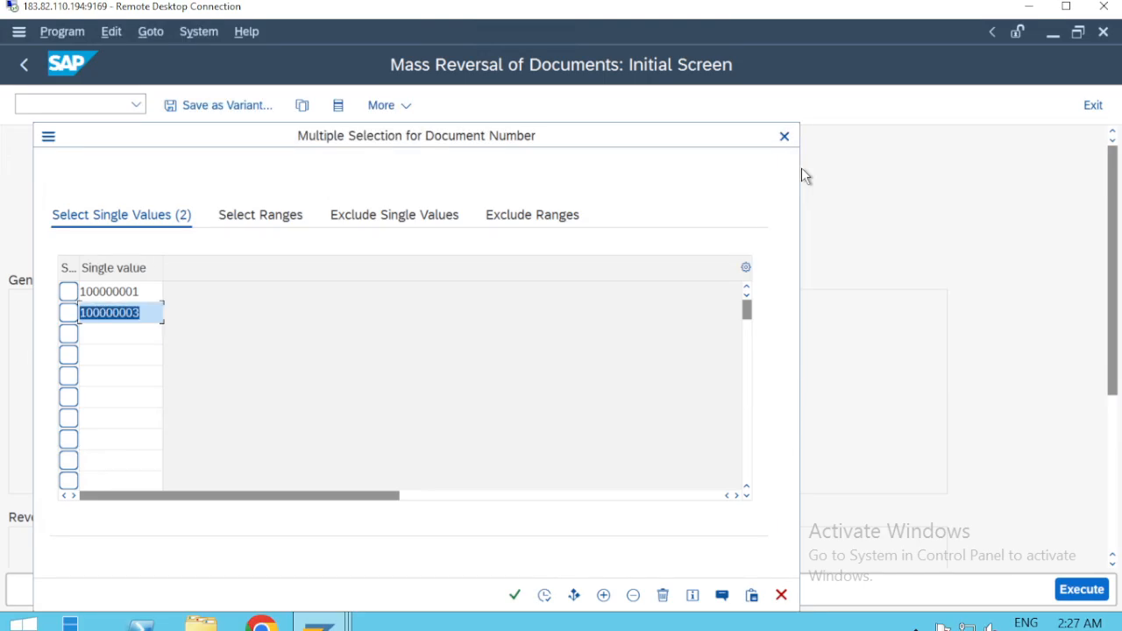
Step: Apply the single-value selection, execute the test run to review the reversible documents, and return to the initial screen
{"action": "left_click", "coordinate": [545, 595]}
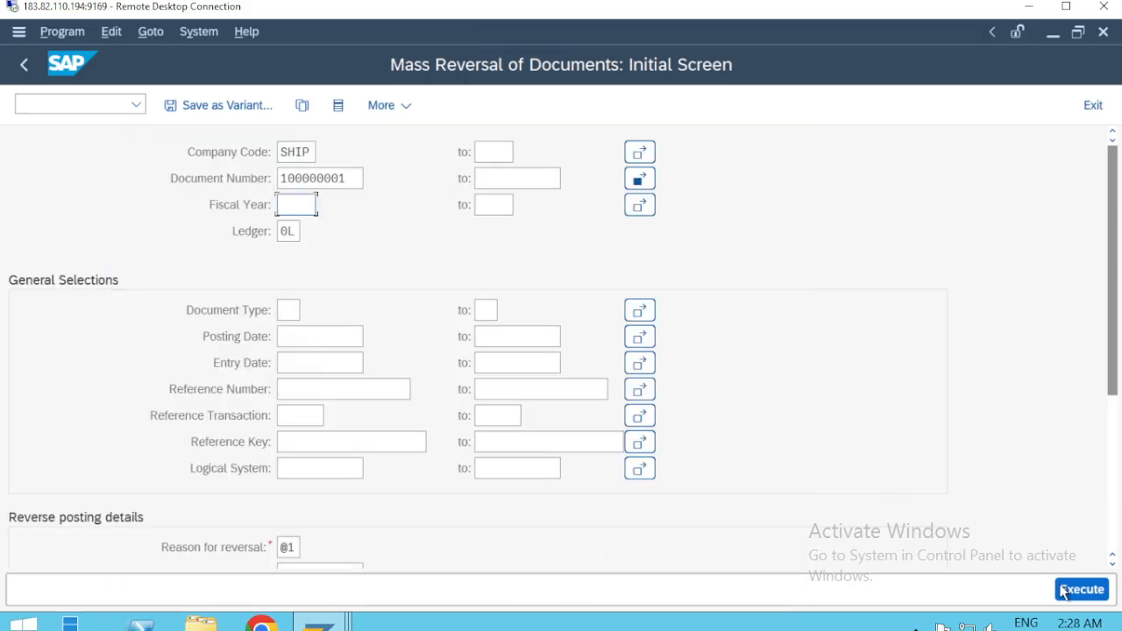
{"action": "left_click", "coordinate": [1080, 589]}
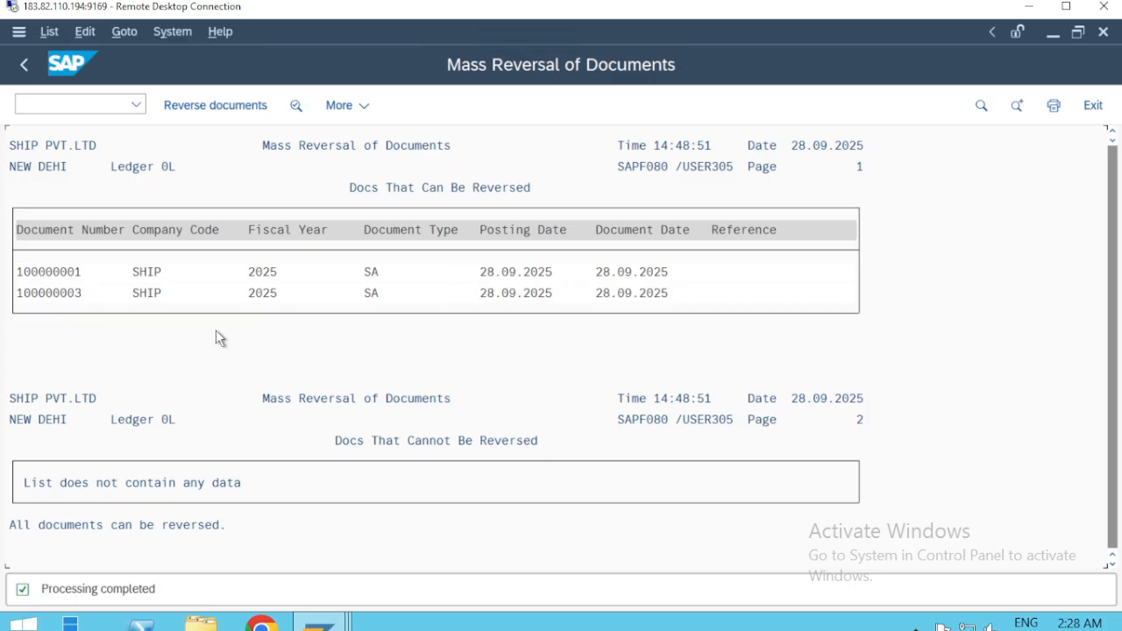
{"action": "key", "text": "F3"}
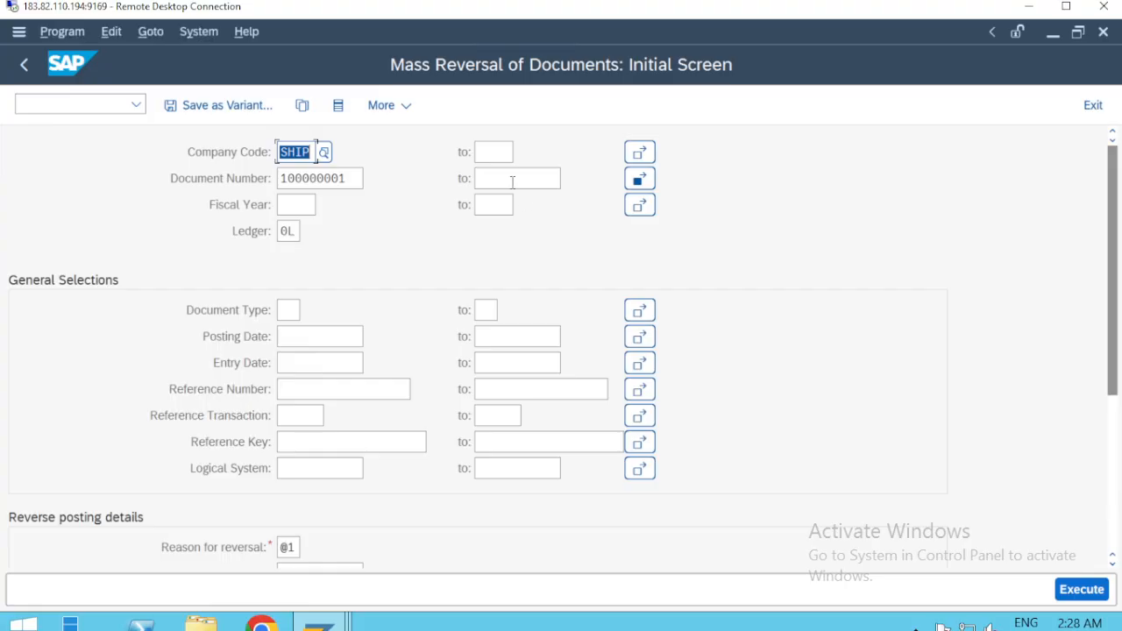
Step: Set the end of the document number range to 100000003, using the number copied from Notepad
{"action": "left_click", "coordinate": [511, 180]}
{"action": "key", "text": "alt+Tab"}
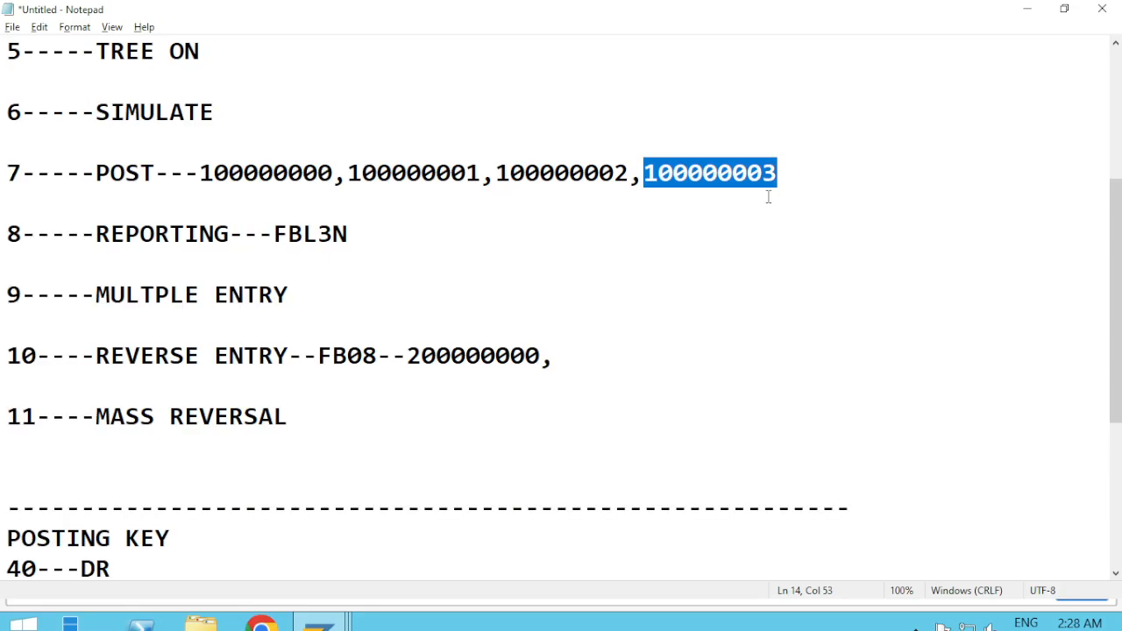
{"action": "key", "text": "alt+Tab"}
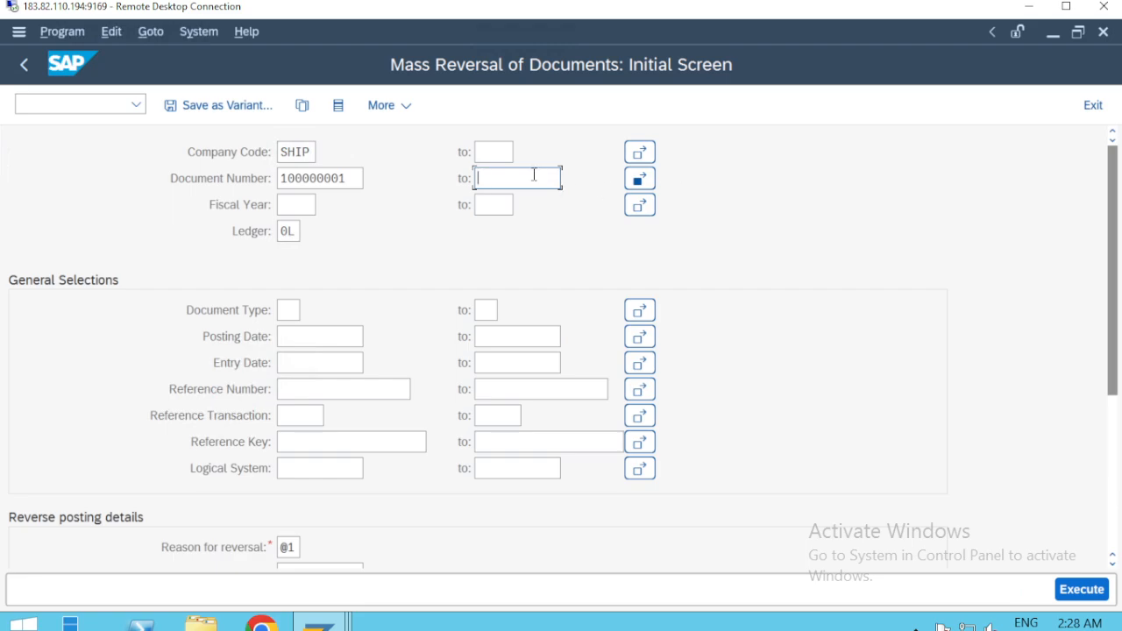
{"action": "key", "text": "ctrl+v"}
Step: Execute the test run for documents 100000001 to 100000003, review the results, and return to check the reverse posting details
{"action": "left_click", "coordinate": [1073, 597]}
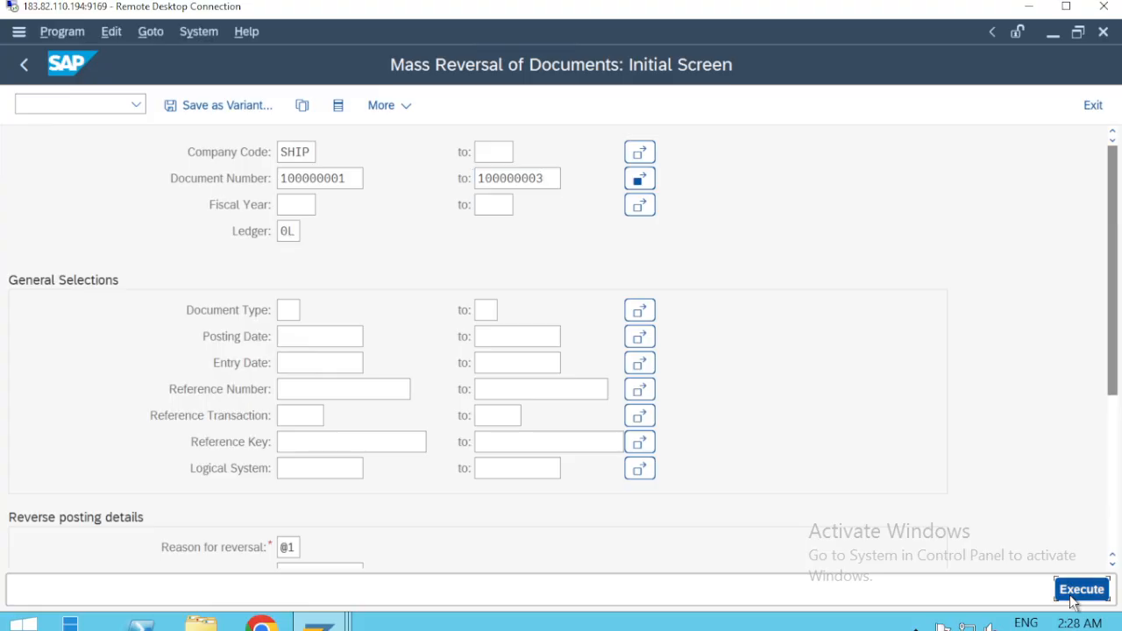
{"action": "left_click", "coordinate": [1073, 598]}
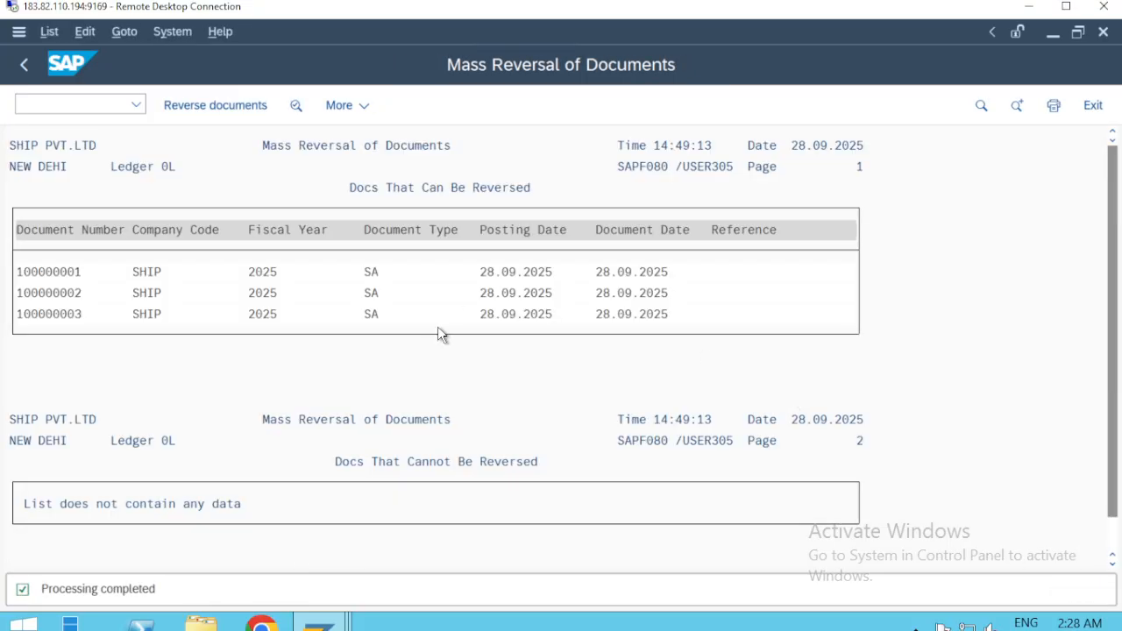
{"action": "scroll", "coordinate": [438, 327], "scroll_direction": "down", "scroll_amount": 2}
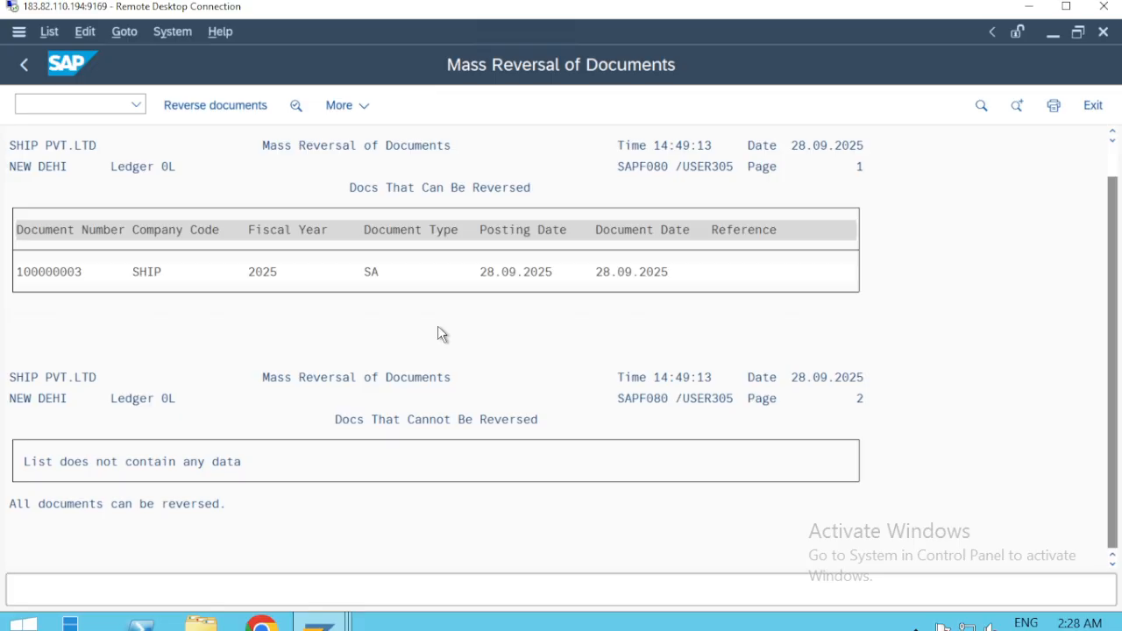
{"action": "scroll", "coordinate": [438, 327], "scroll_direction": "up", "scroll_amount": 2}
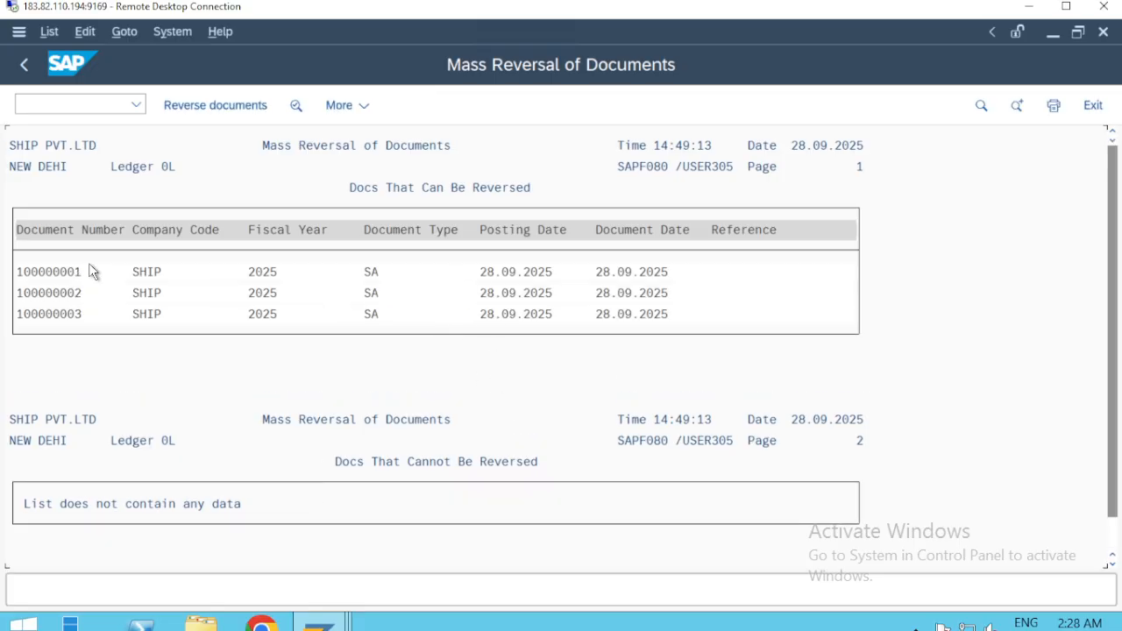
{"action": "key", "text": "F3"}
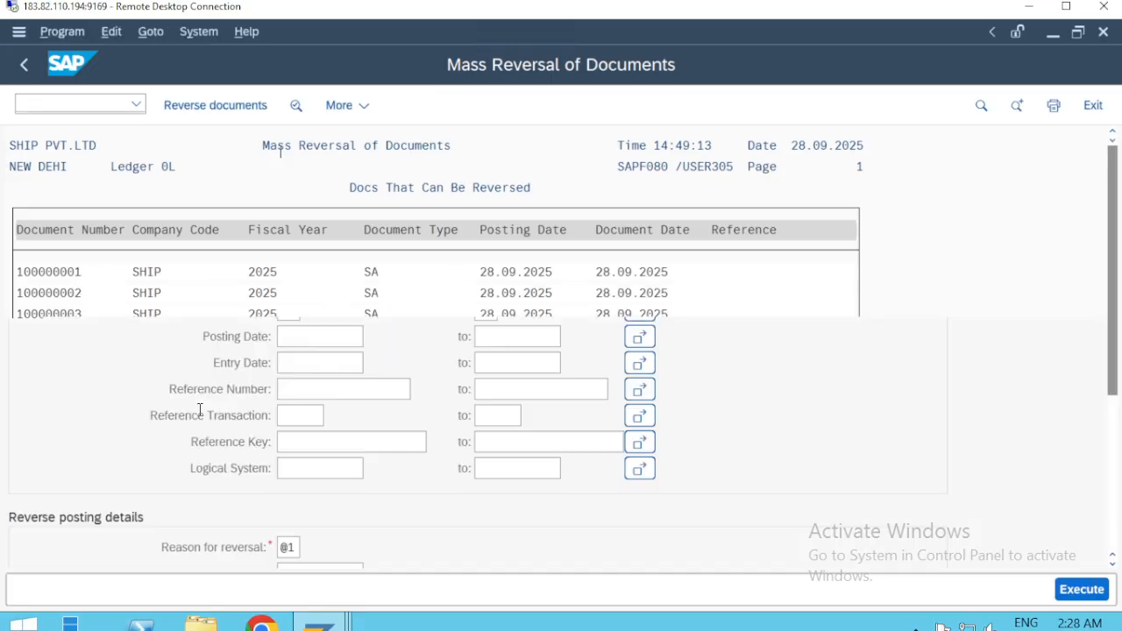
{"action": "scroll", "coordinate": [797, 381], "scroll_direction": "down", "scroll_amount": 1}
{"action": "scroll", "coordinate": [796, 381], "scroll_direction": "down", "scroll_amount": 2}
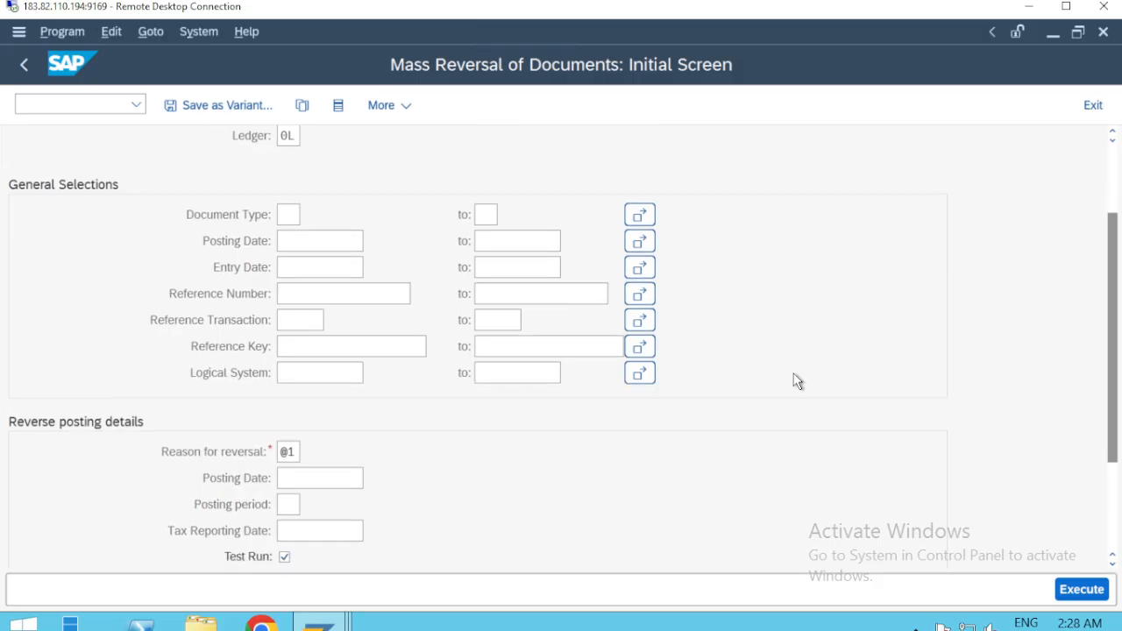
Step: Switch to the G/L document entry session, open transaction FBL3N instead, and display the open items of G/L account 101 in company code SHIP
{"action": "left_click", "coordinate": [1065, 7]}
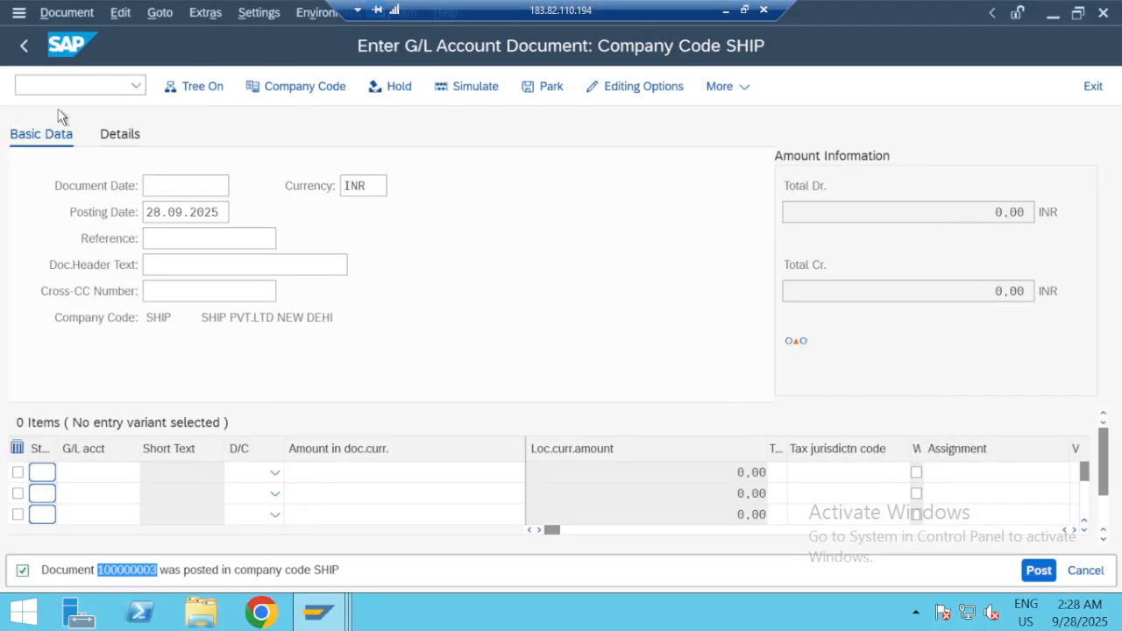
{"action": "left_click", "coordinate": [86, 83]}
{"action": "type", "text": "/n"}
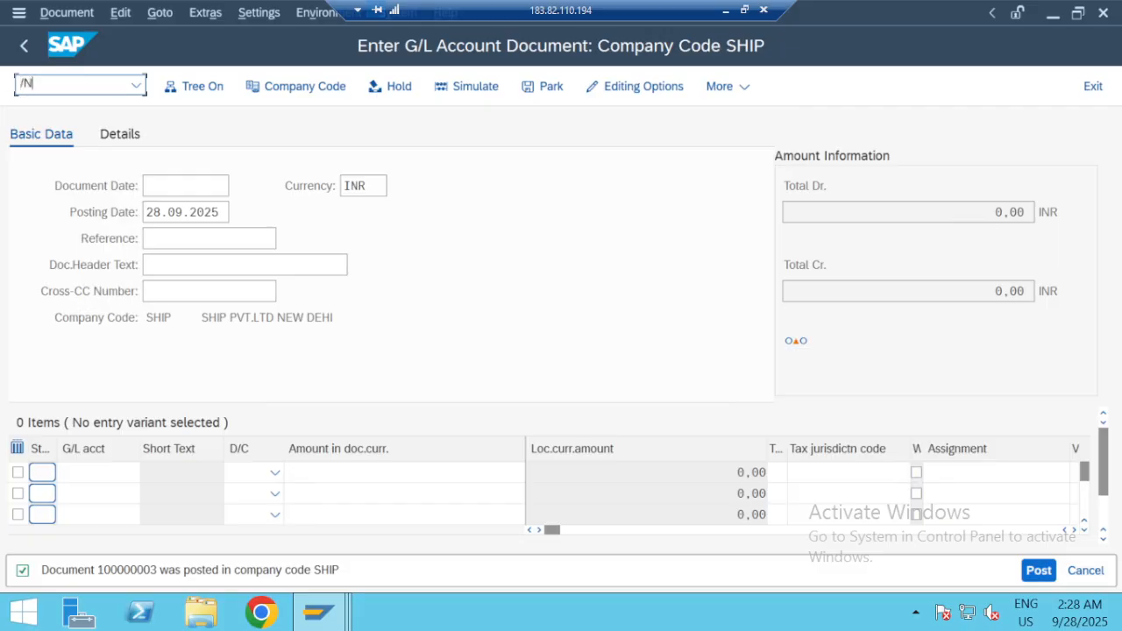
{"action": "key", "text": "Return"}
{"action": "type", "text": "FBL3N"}
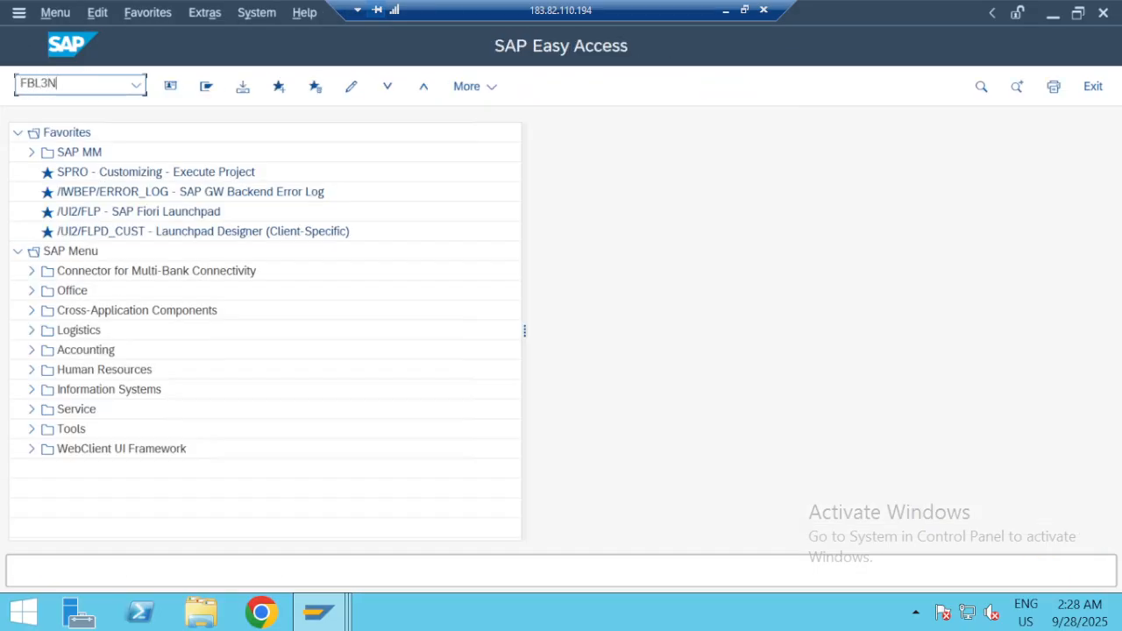
{"action": "key", "text": "Return"}
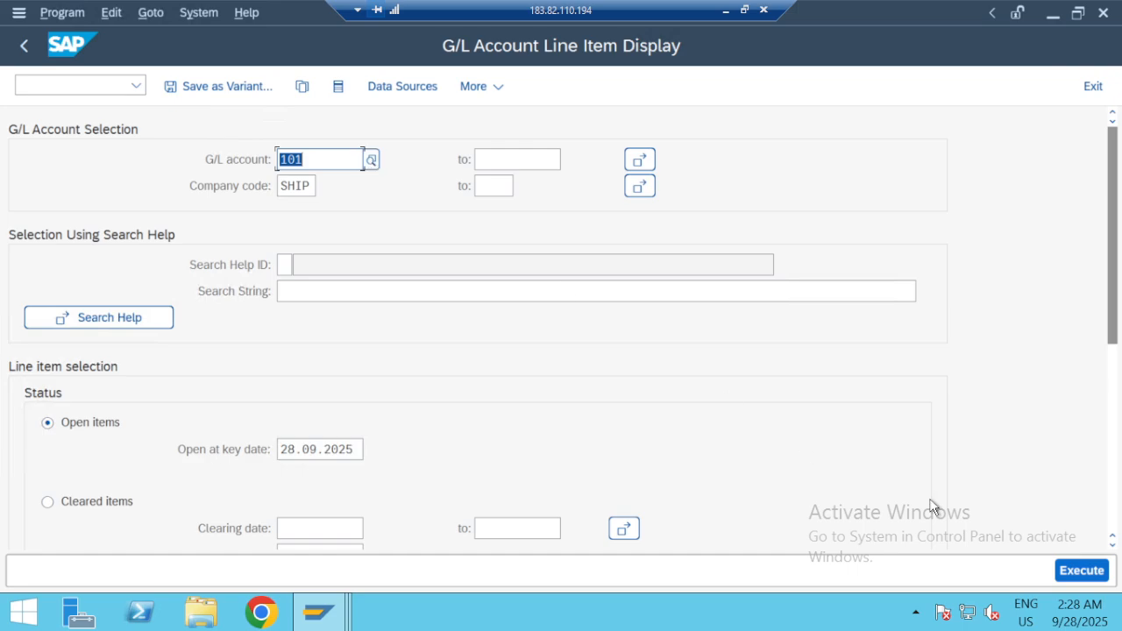
{"action": "left_click", "coordinate": [1073, 570]}
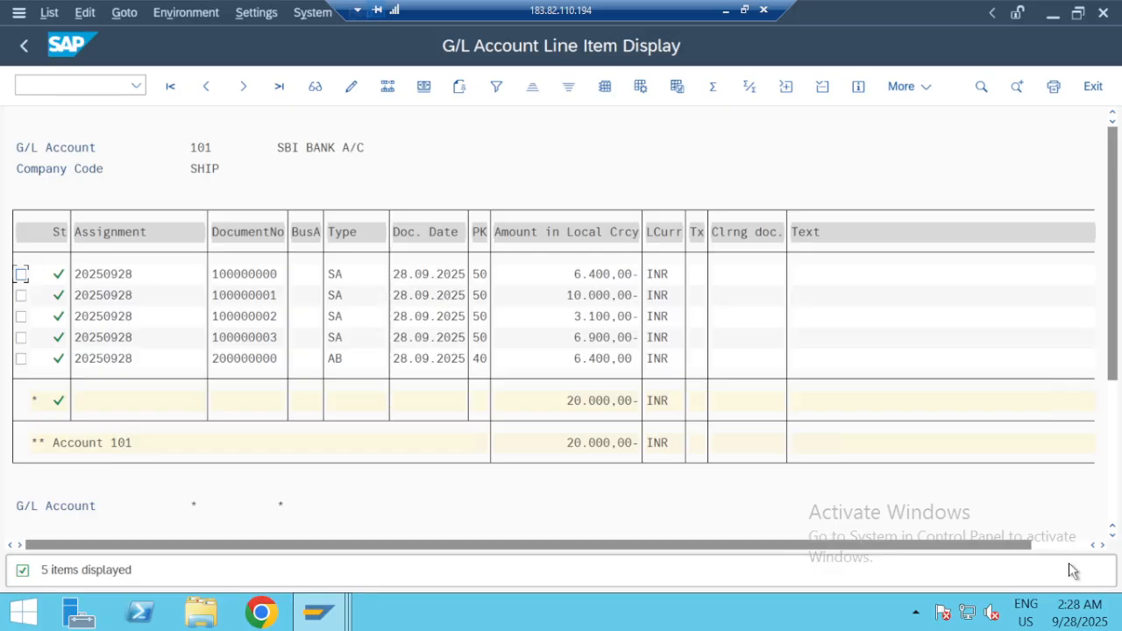
Step: Switch to the mass reversal session, turn off Test Run, execute the reversal of documents 100000001 to 100000003, and review the results
{"action": "key", "text": "alt+Tab"}
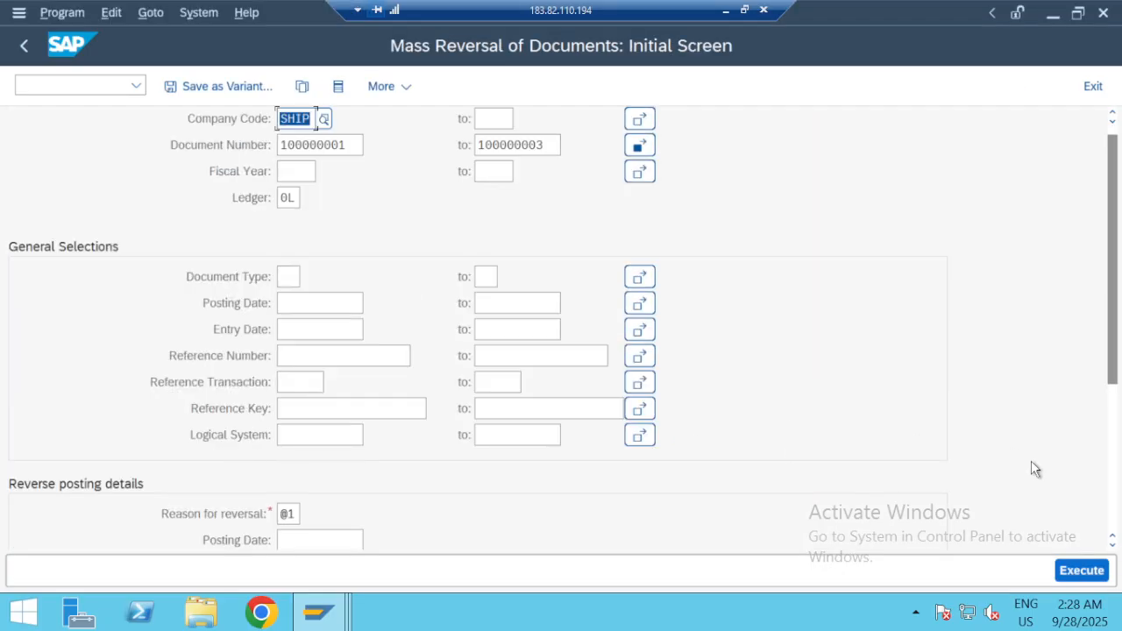
{"action": "scroll", "coordinate": [877, 421], "scroll_direction": "down", "scroll_amount": 5}
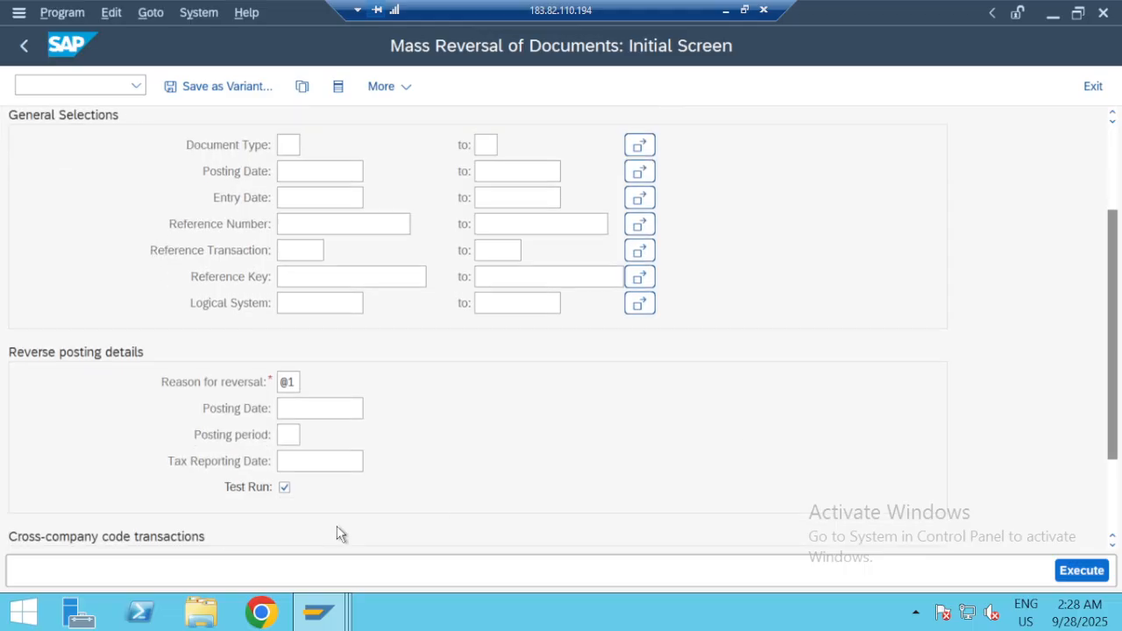
{"action": "left_click", "coordinate": [286, 488]}
{"action": "left_click", "coordinate": [1081, 570]}
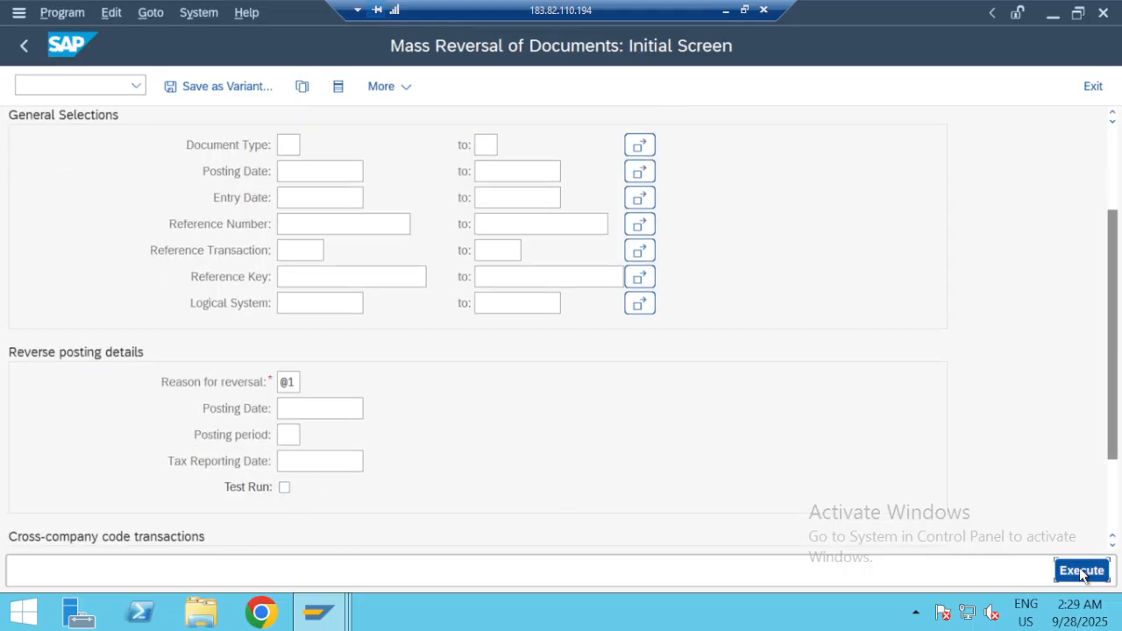
{"action": "key", "text": "Return"}
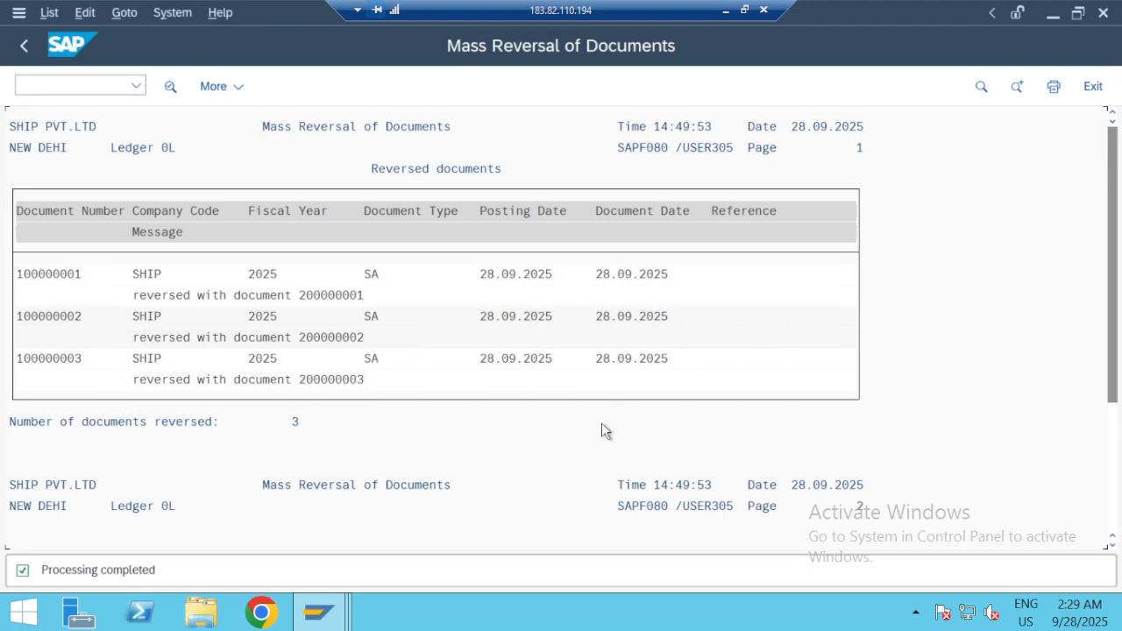
{"action": "scroll", "coordinate": [571, 436], "scroll_direction": "down", "scroll_amount": 1}
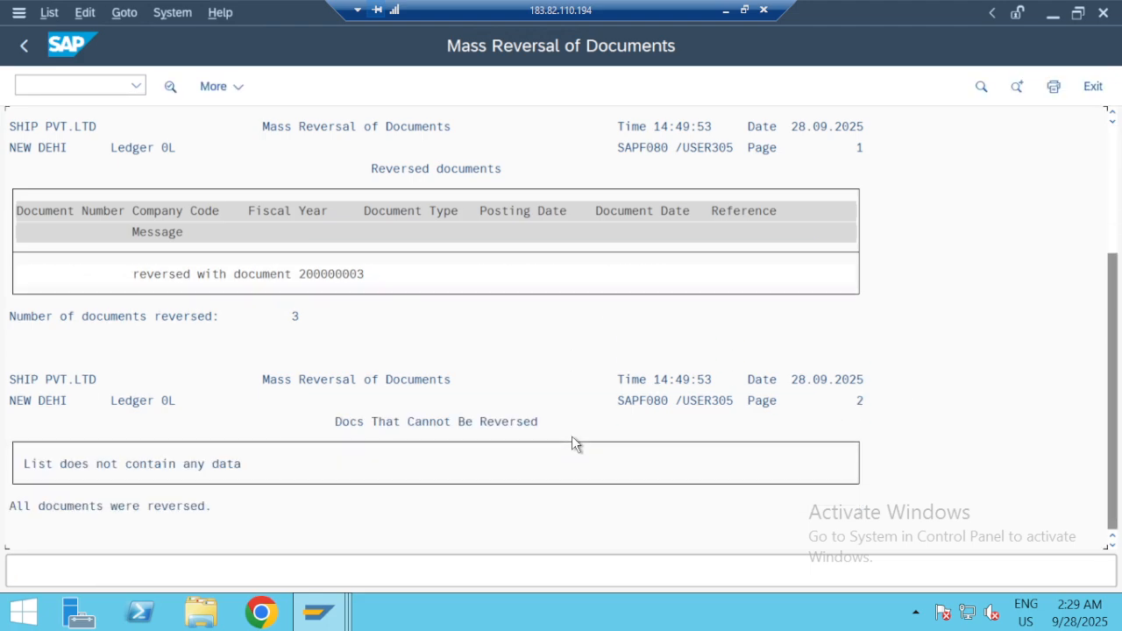
Step: Return to the G/L account line item display and refresh the items of account 101 in company code SHIP
{"action": "key", "text": "F3"}
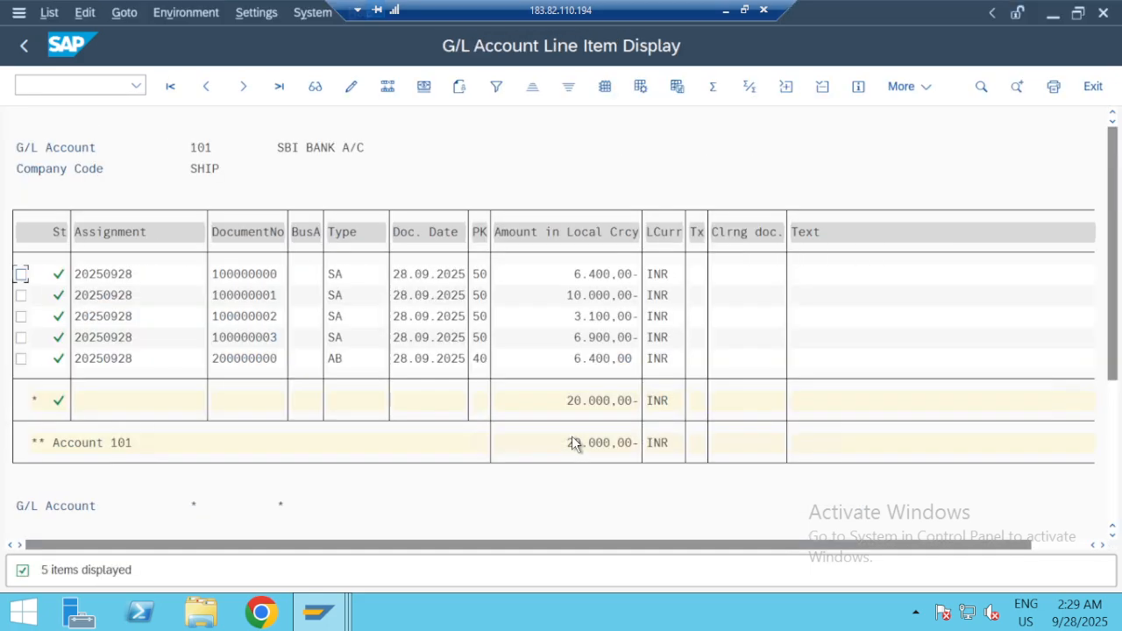
{"action": "left_click", "coordinate": [49, 12]}
{"action": "left_click", "coordinate": [93, 67]}
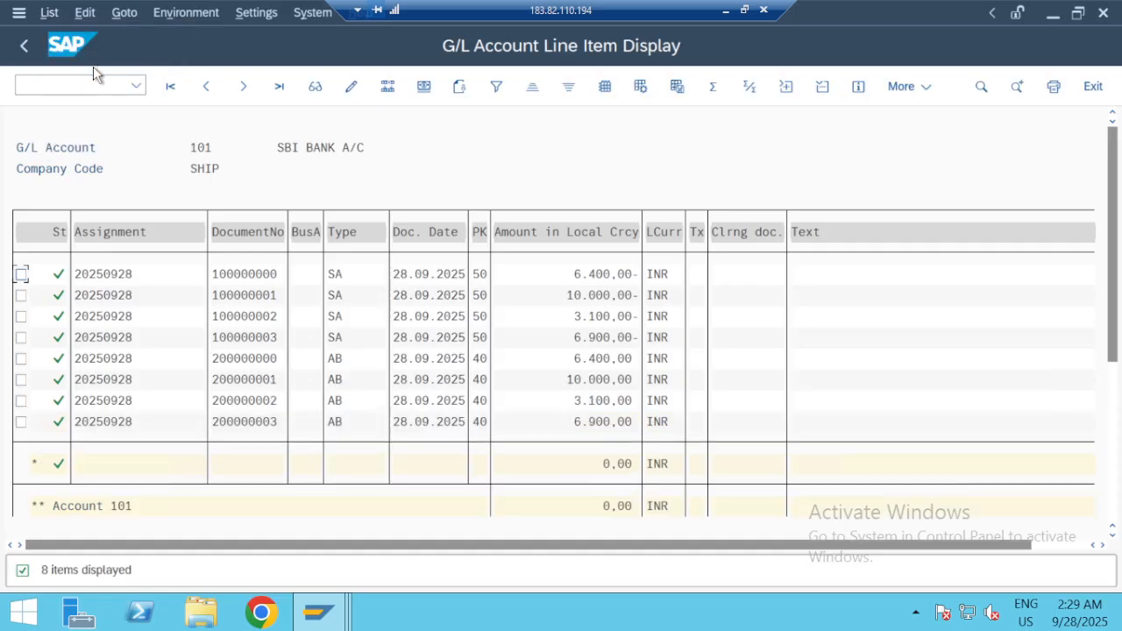
Step: Switch to Notepad and remove the extra blank line below the MASS REVERSAL entry
{"action": "left_click", "coordinate": [744, 10]}
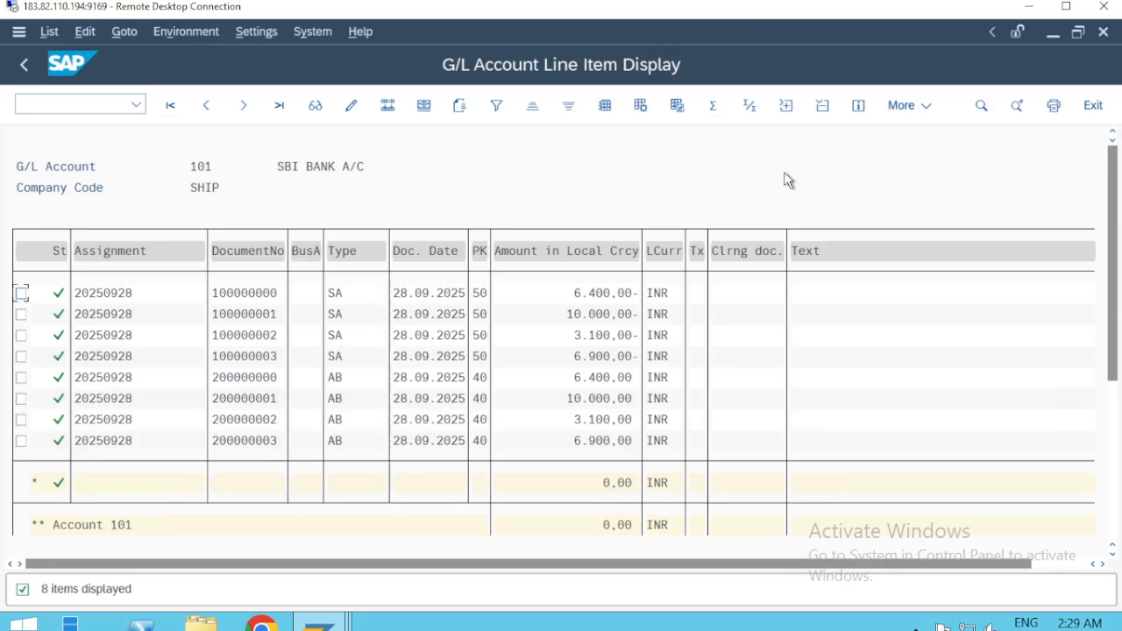
{"action": "key", "text": "alt+Tab"}
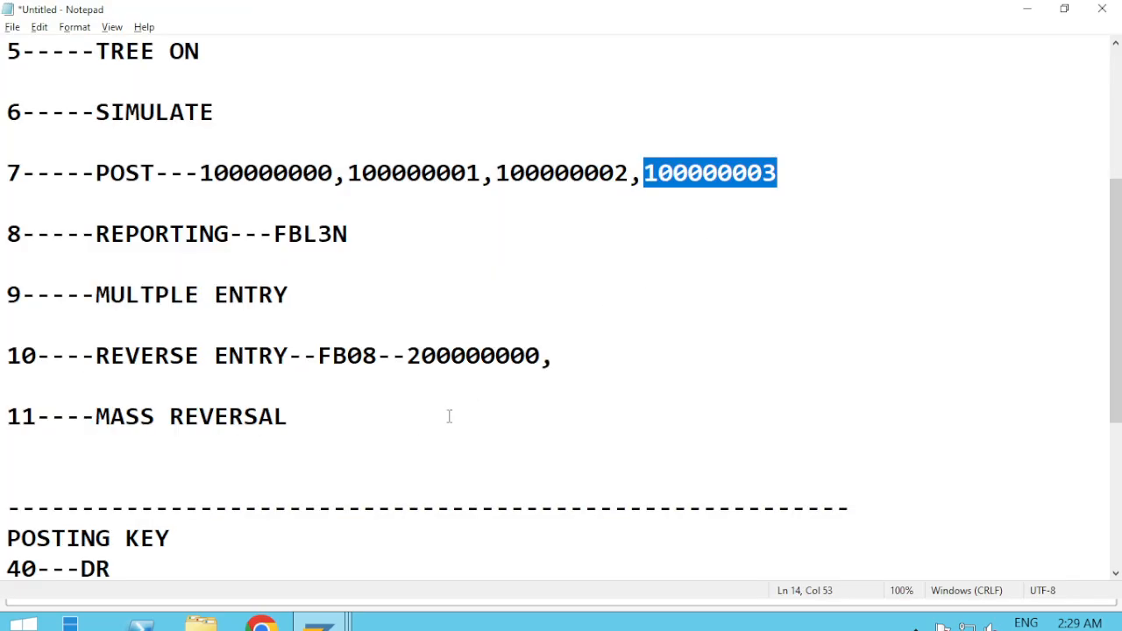
{"action": "left_click", "coordinate": [363, 447]}
{"action": "key", "text": "Delete"}
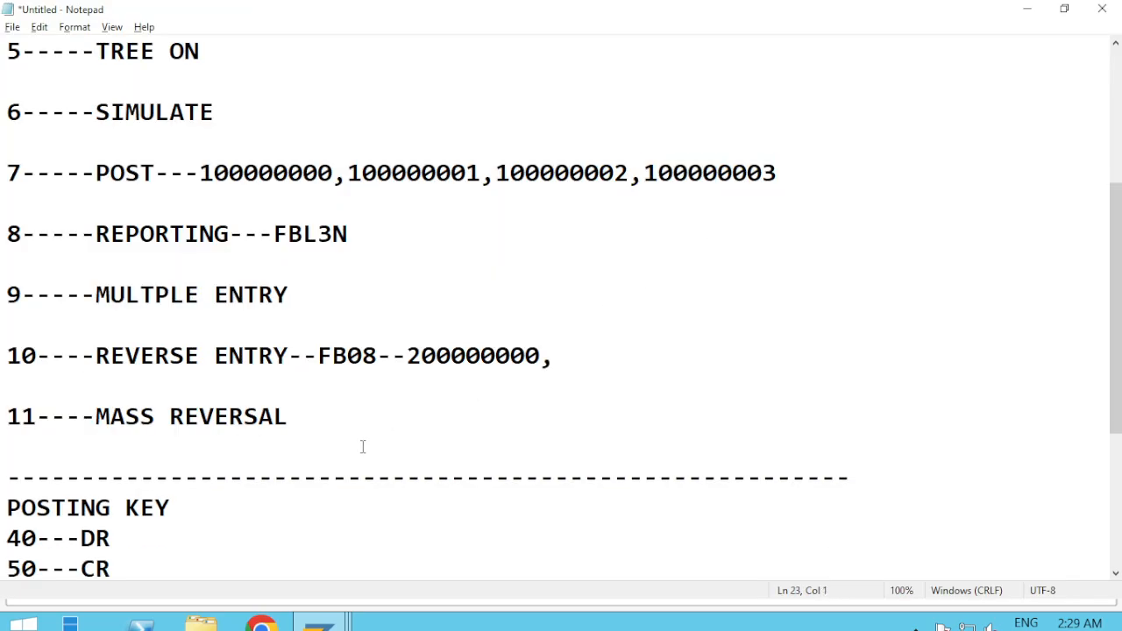
Step: Review the complete notes from the first entry through the posting key and document type sections, and select all the text
{"action": "key", "text": "ctrl+Home"}
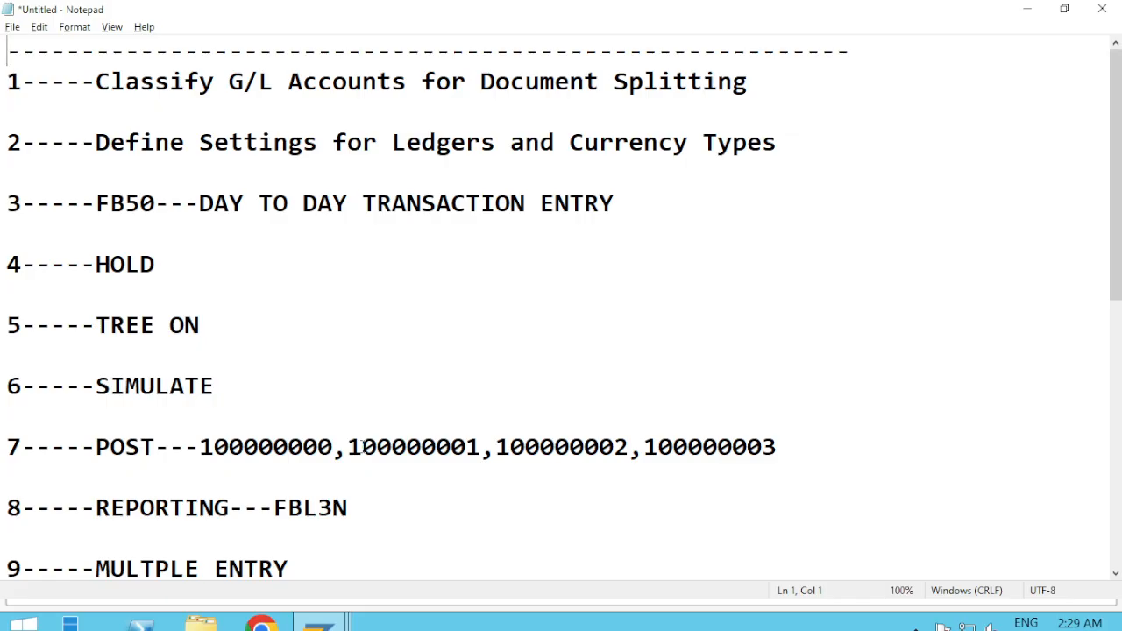
{"action": "key", "text": "Down"}
{"action": "key", "text": "Down"}
{"action": "key", "text": "Down"}
{"action": "key", "text": "Down"}
{"action": "key", "text": "Down"}
{"action": "key", "text": "Down"}
{"action": "key", "text": "Down"}
{"action": "key", "text": "Down"}
{"action": "key", "text": "Down"}
{"action": "key", "text": "Down"}
{"action": "key", "text": "Down"}
{"action": "key", "text": "Down"}
{"action": "key", "text": "Down"}
{"action": "key", "text": "Down"}
{"action": "key", "text": "Down"}
{"action": "key", "text": "Down"}
{"action": "key", "text": "Down"}
{"action": "key", "text": "Down"}
{"action": "key", "text": "Down"}
{"action": "key", "text": "Down"}
{"action": "key", "text": "Up"}
{"action": "key", "text": "Up"}
{"action": "key", "text": "Up"}
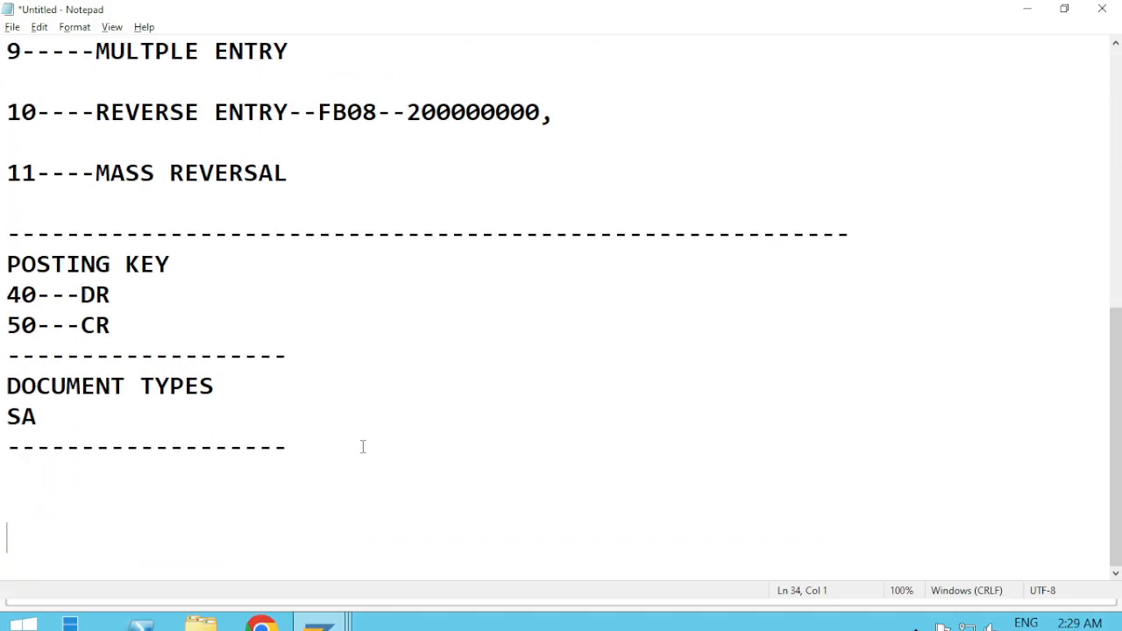
{"action": "key", "text": "ctrl+a"}
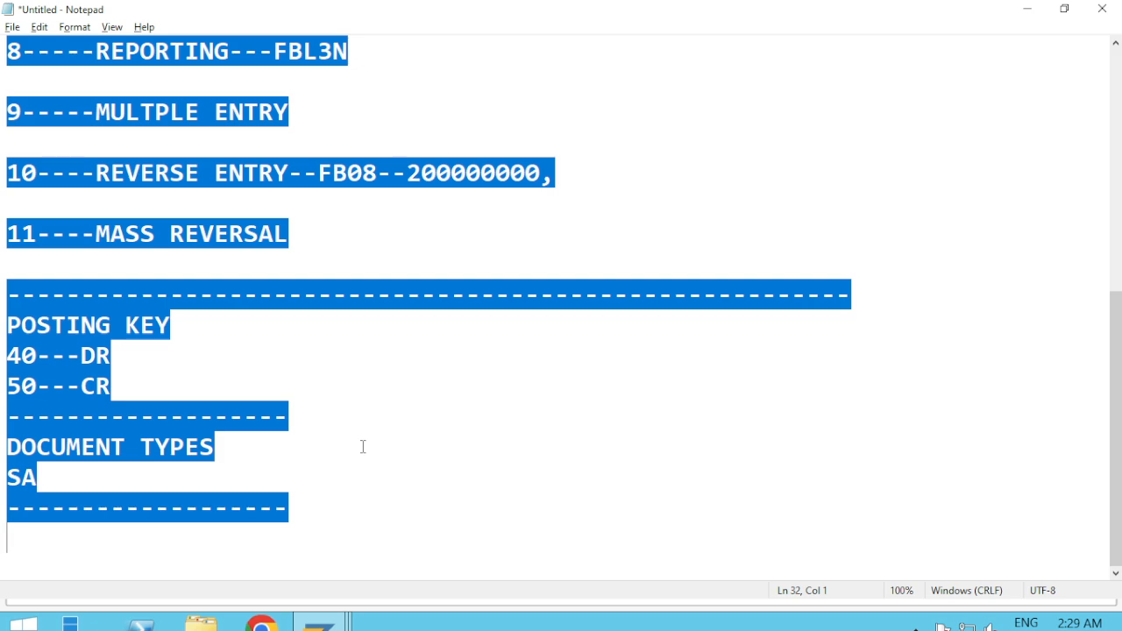
{"action": "key", "text": "alt+Tab"}
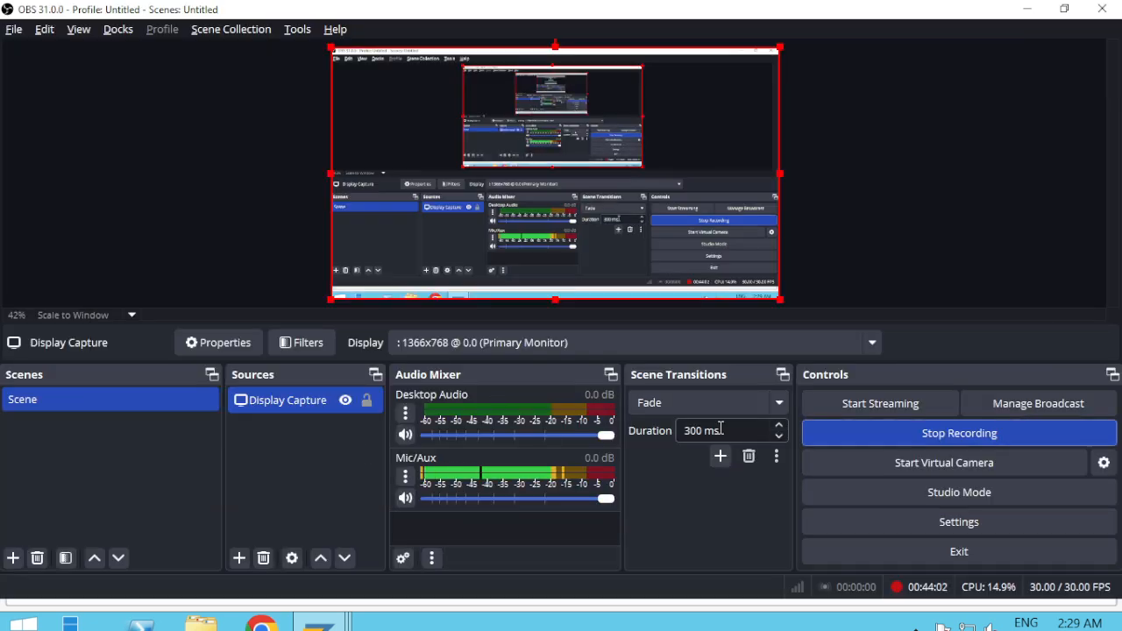